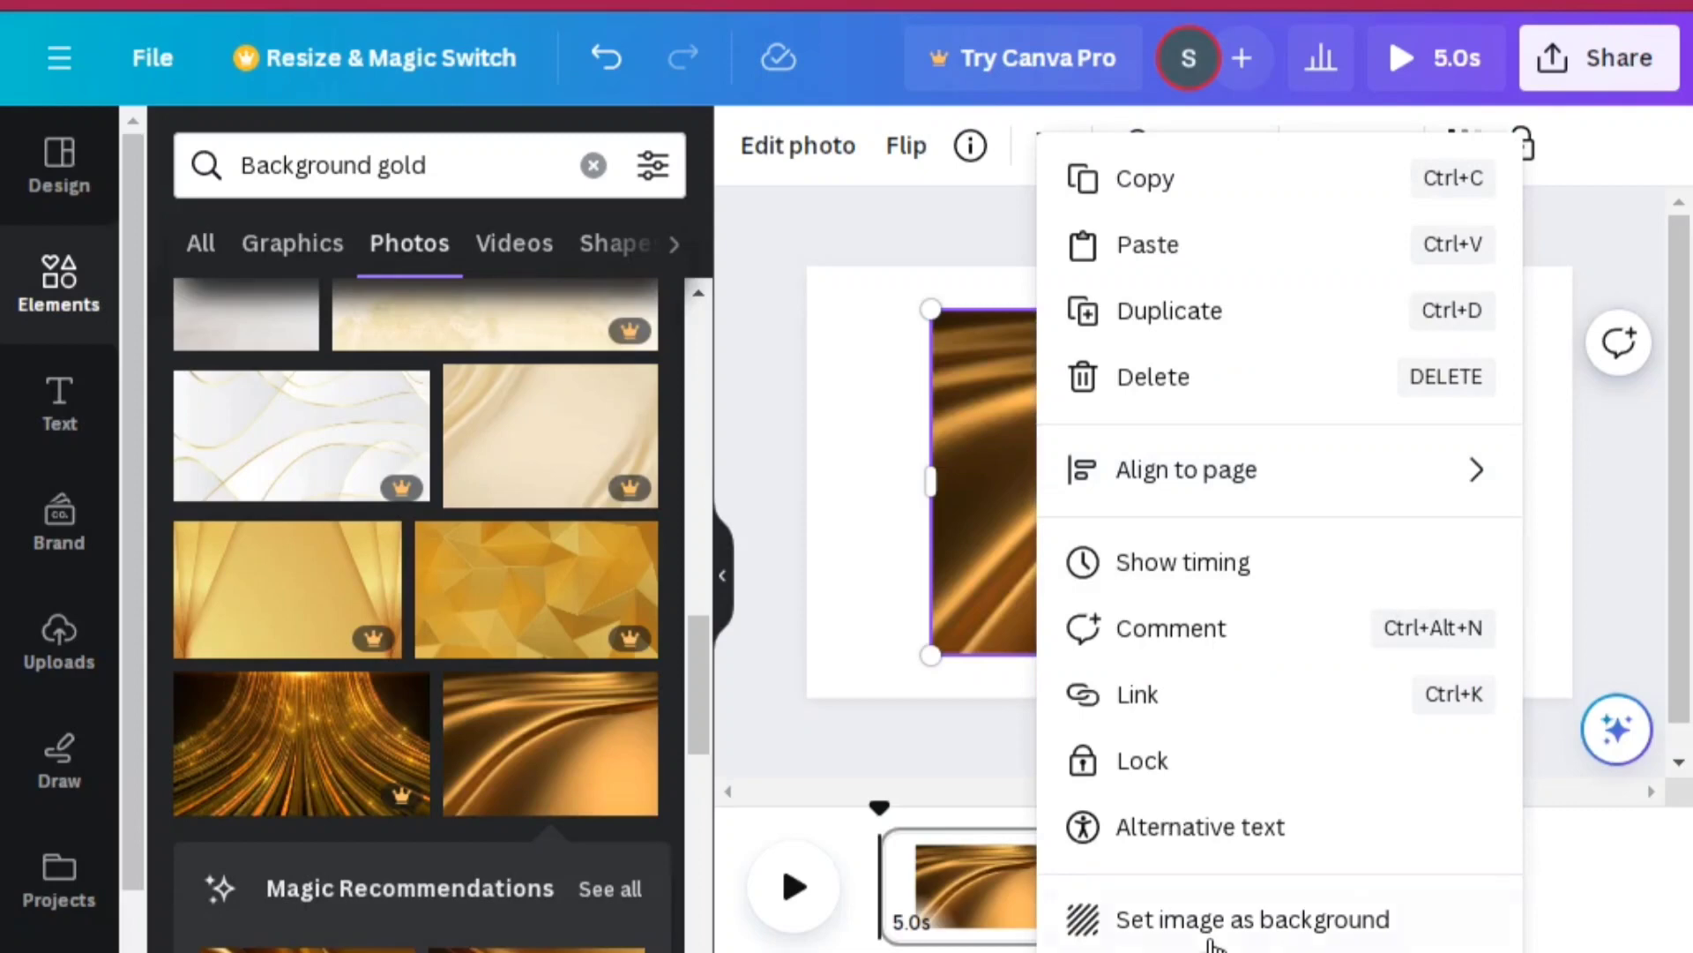
Step: Set the gold photo as the page background and add the graphic of three gold heart balloons from the gold balloons results
{"action": "left_click", "coordinate": [1211, 942]}
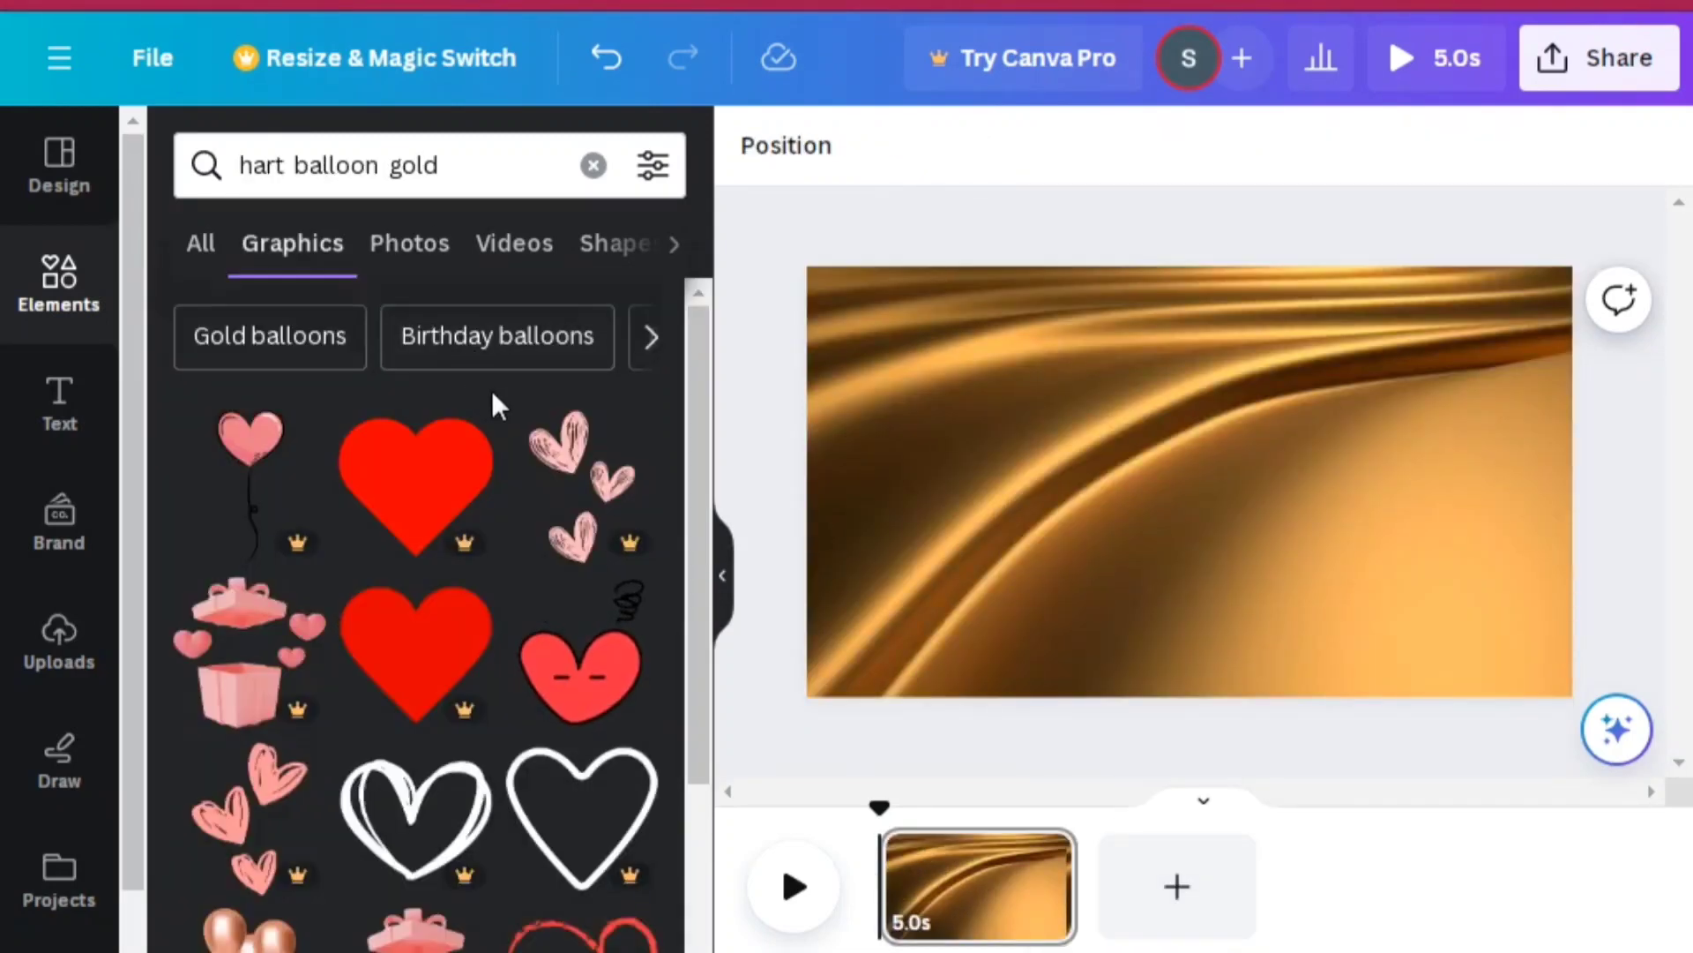
{"action": "left_click", "coordinate": [315, 349]}
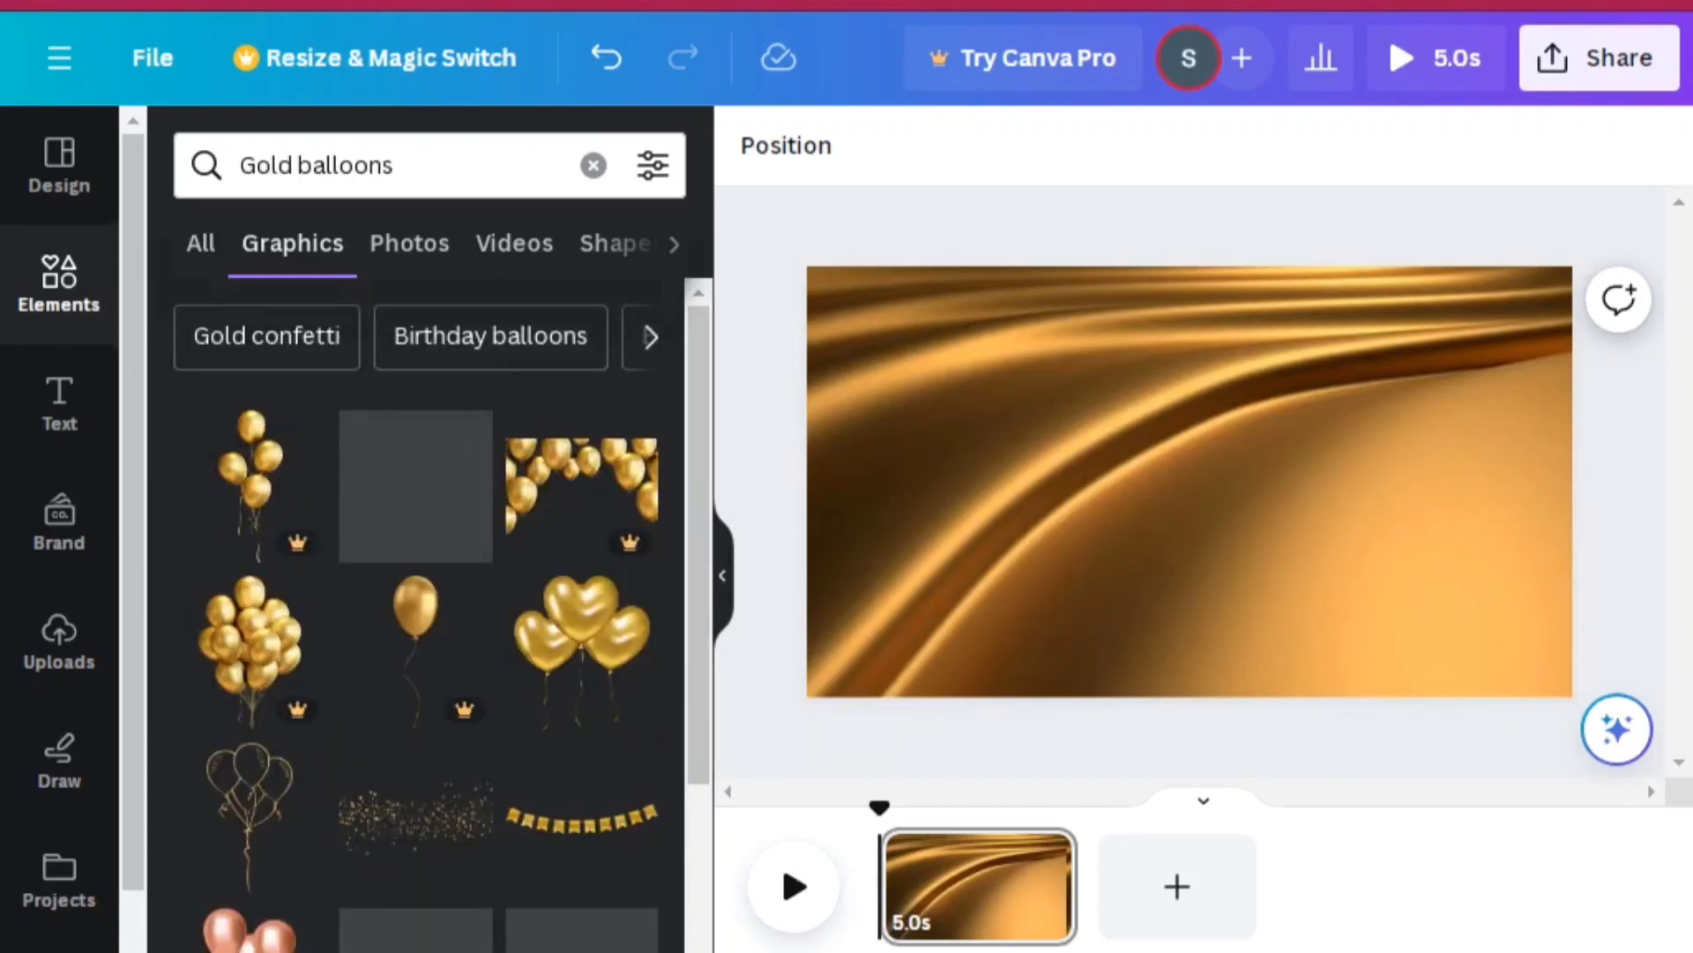
{"action": "left_click", "coordinate": [593, 696]}
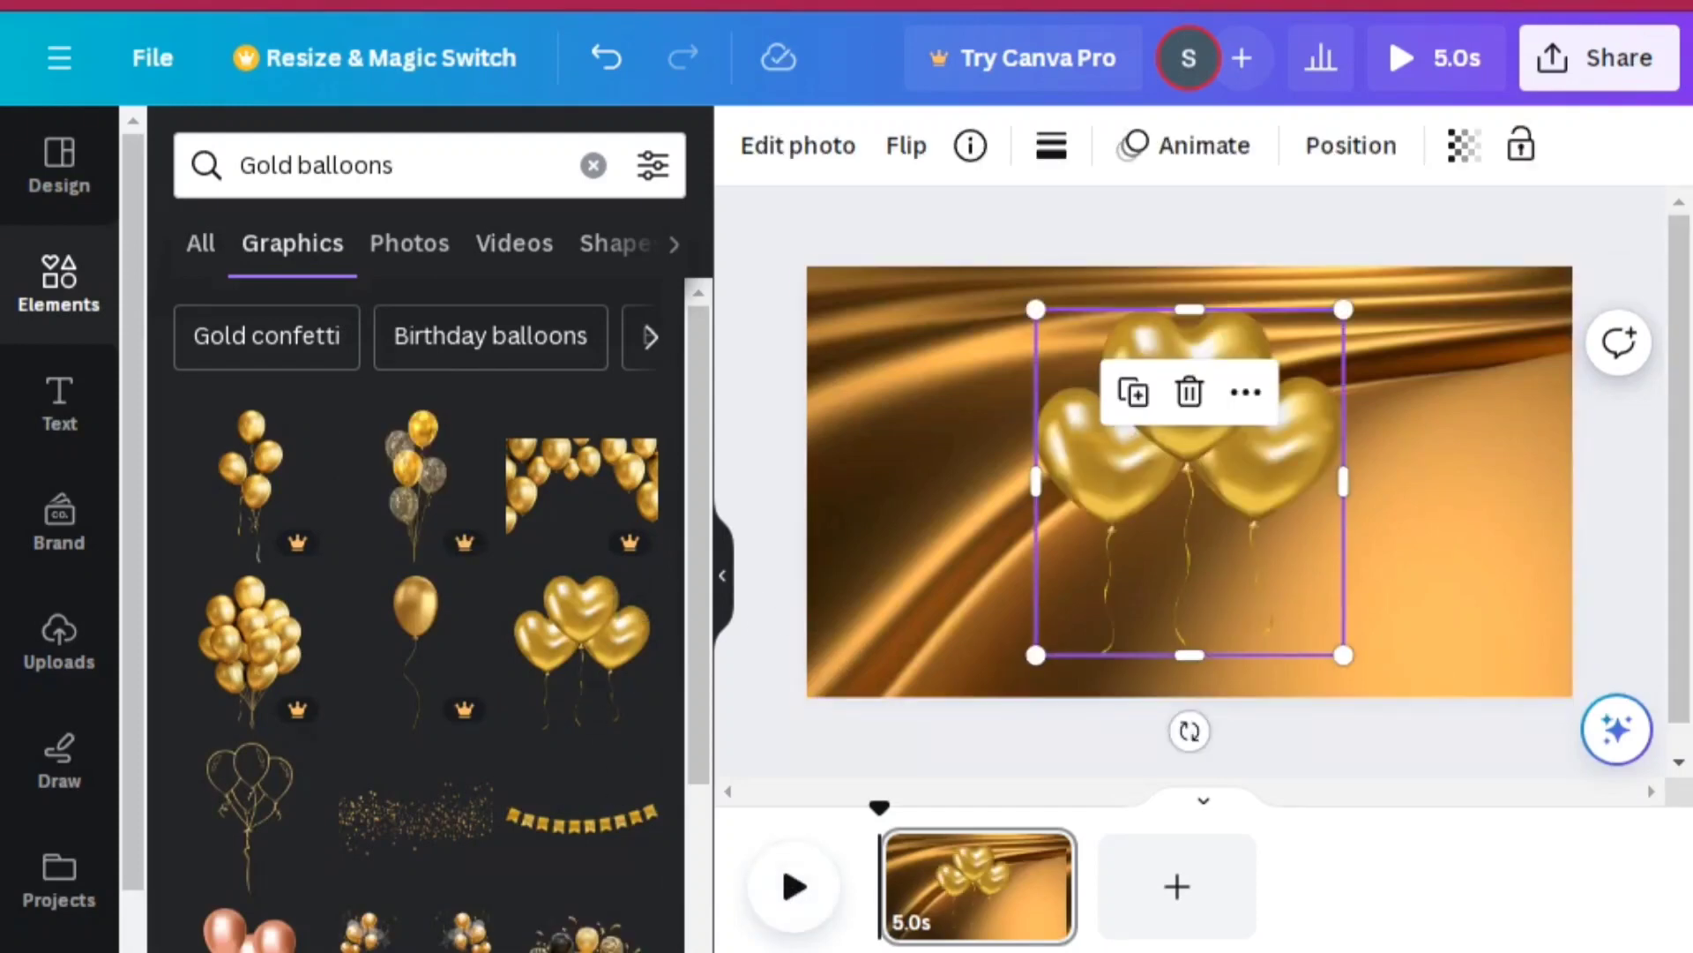
Step: Try the gold confetti graphic on the left half of the page beside the heart balloons, and delete it
{"action": "scroll", "coordinate": [430, 618], "scroll_direction": "down", "scroll_amount": 5}
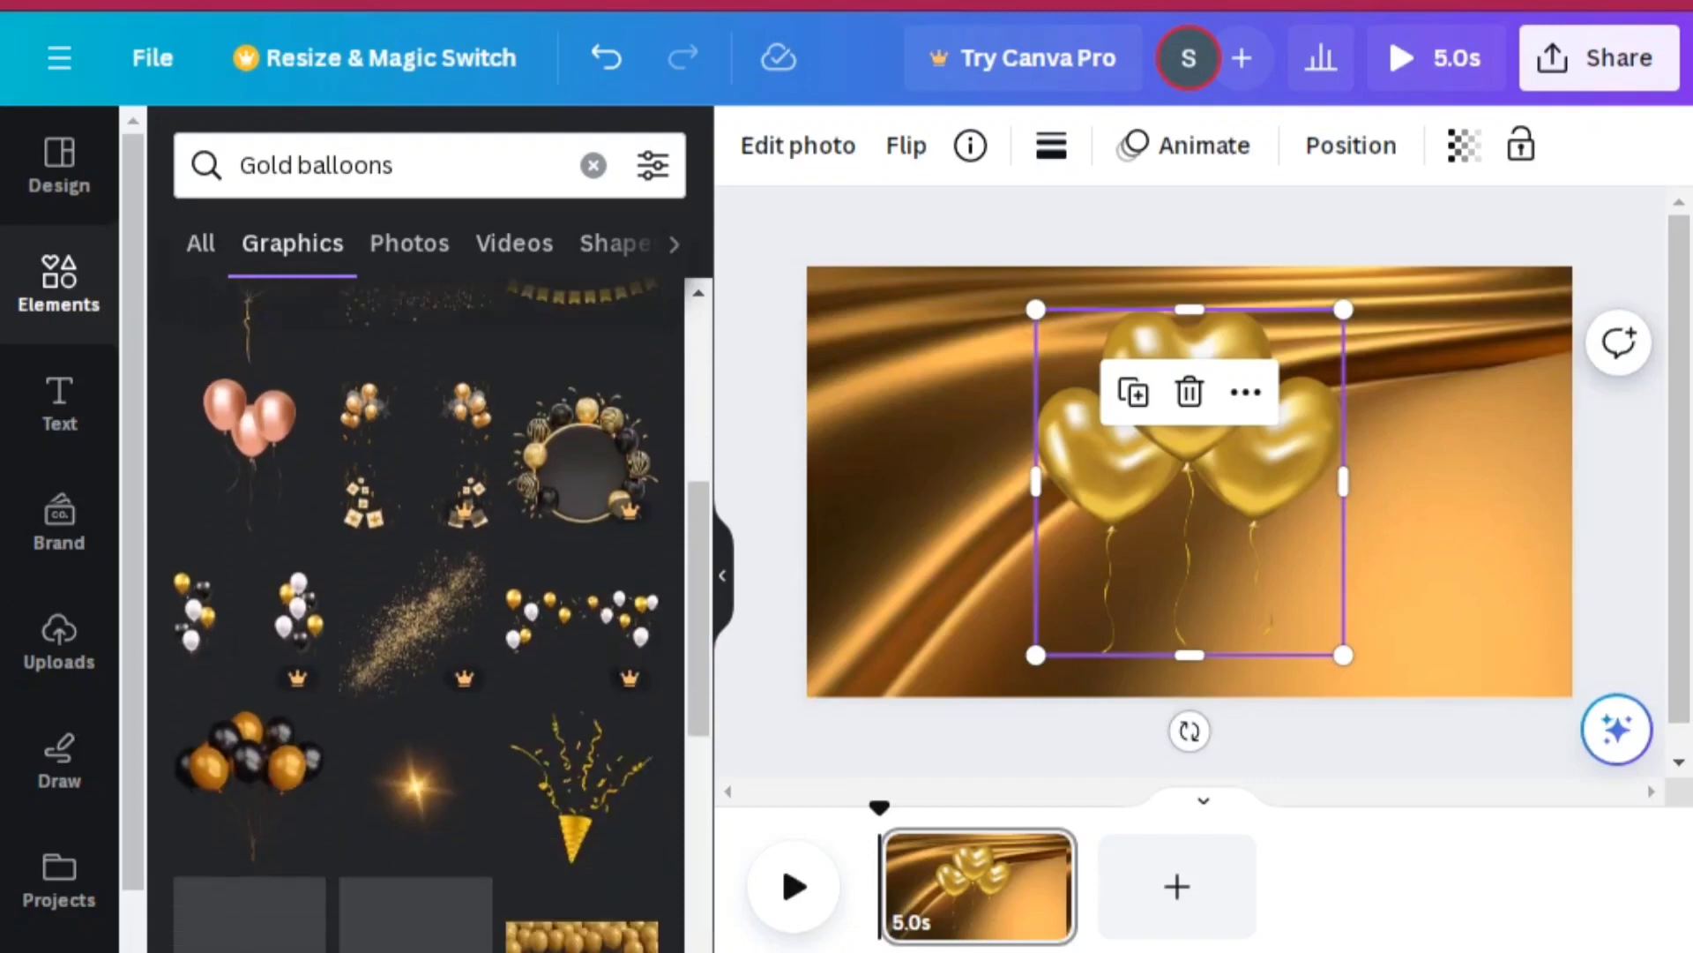
{"action": "scroll", "coordinate": [430, 617], "scroll_direction": "down", "scroll_amount": 3}
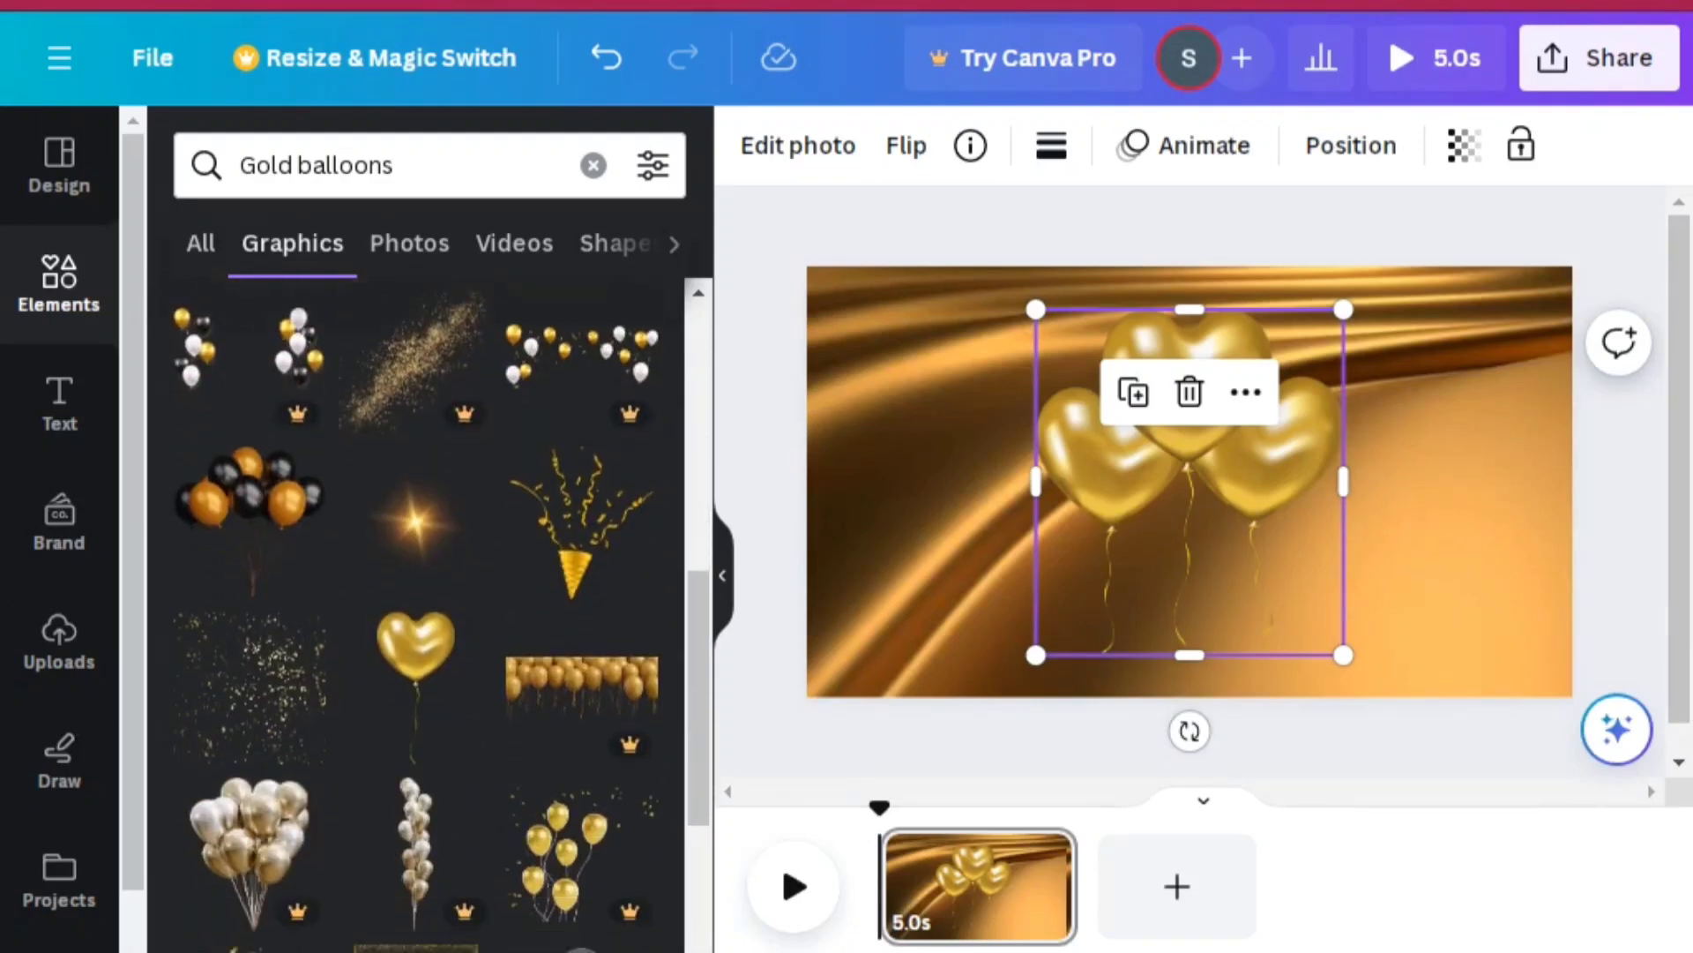
{"action": "left_click", "coordinate": [300, 693]}
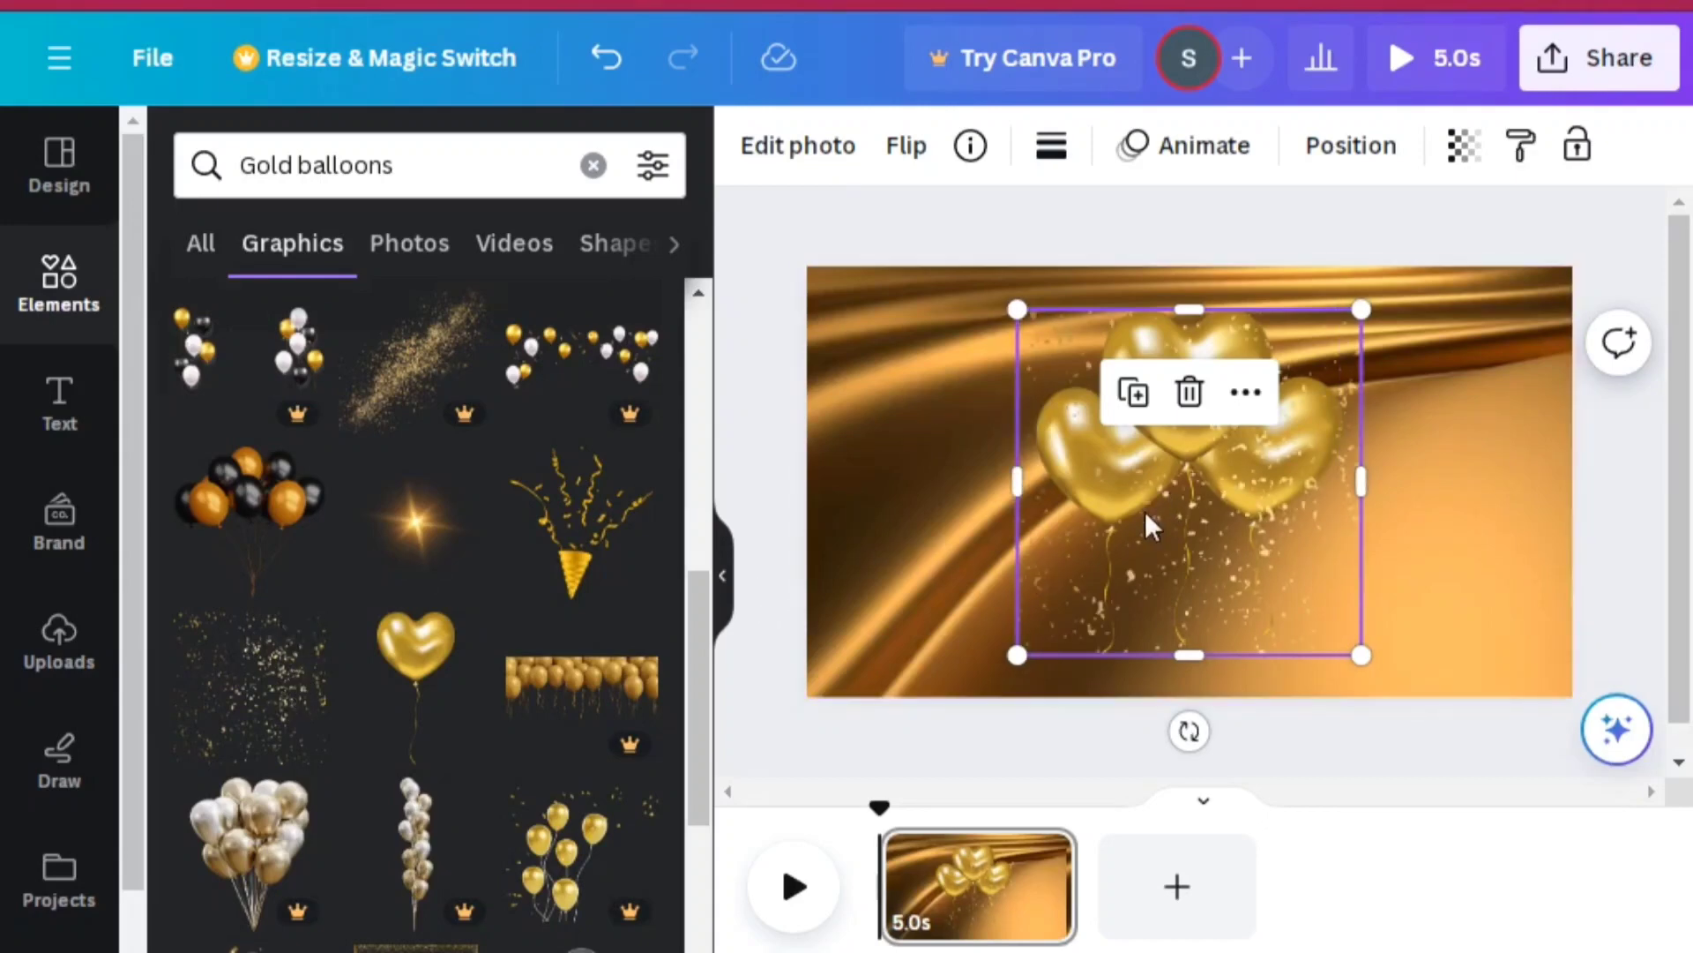
{"action": "left_click_drag", "start_coordinate": [1146, 514], "coordinate": [970, 492]}
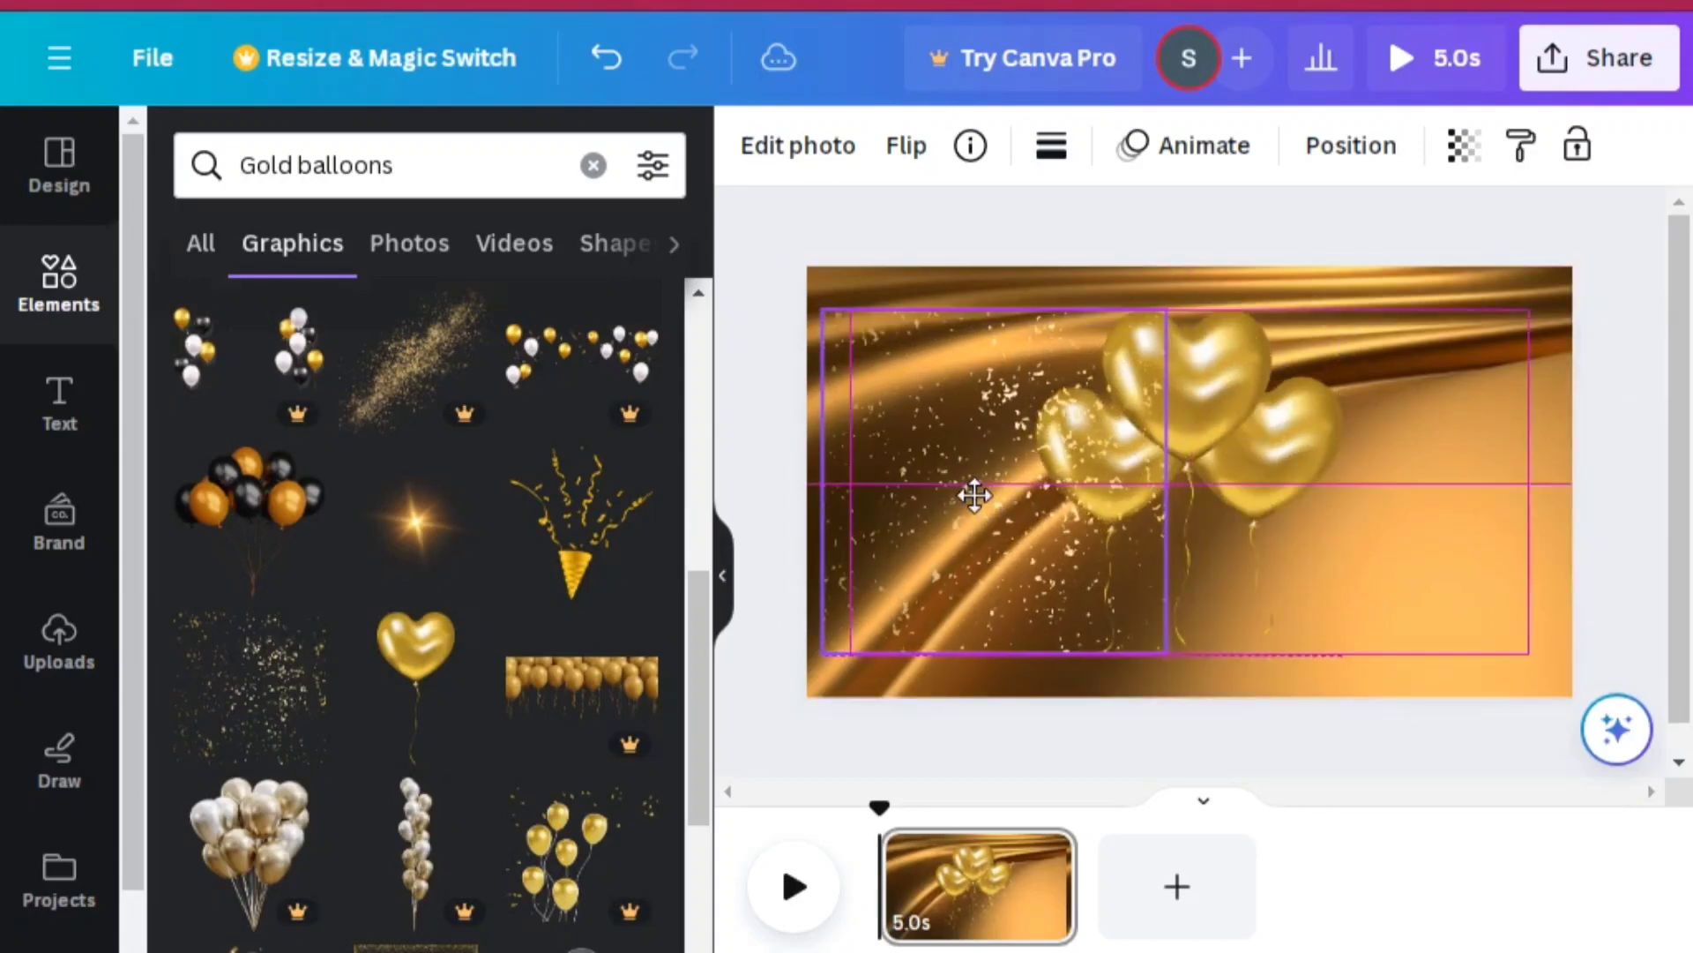
{"action": "left_click_drag", "start_coordinate": [1268, 388], "coordinate": [1218, 417]}
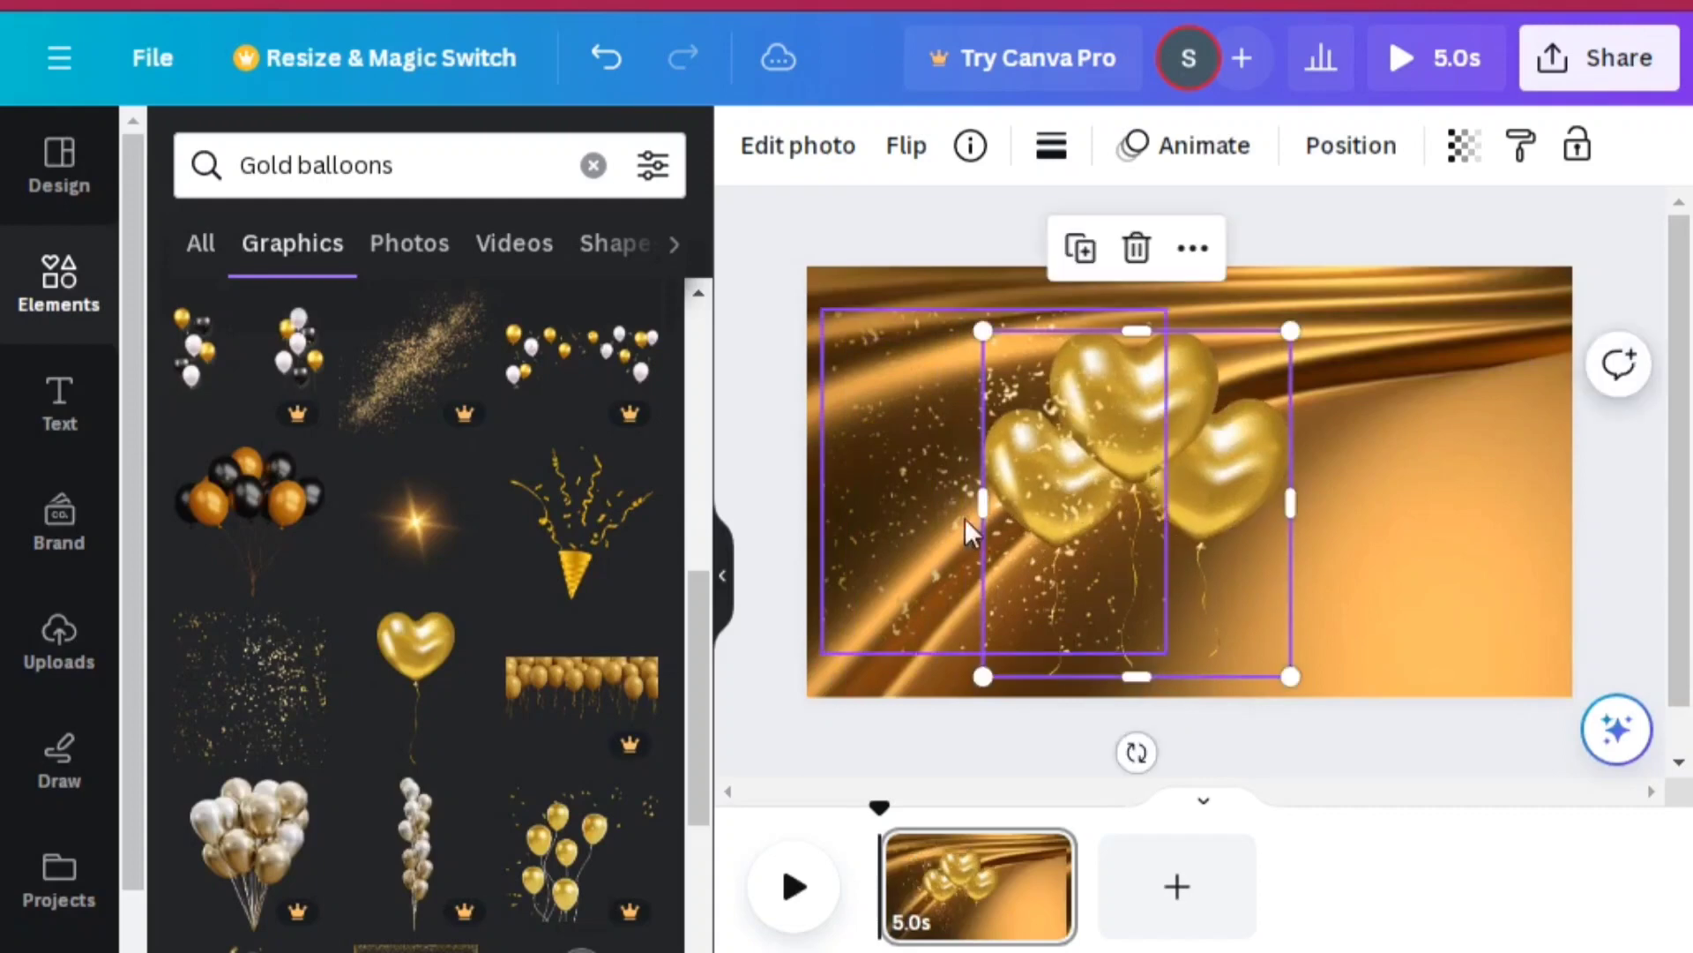
{"action": "left_click", "coordinate": [879, 510]}
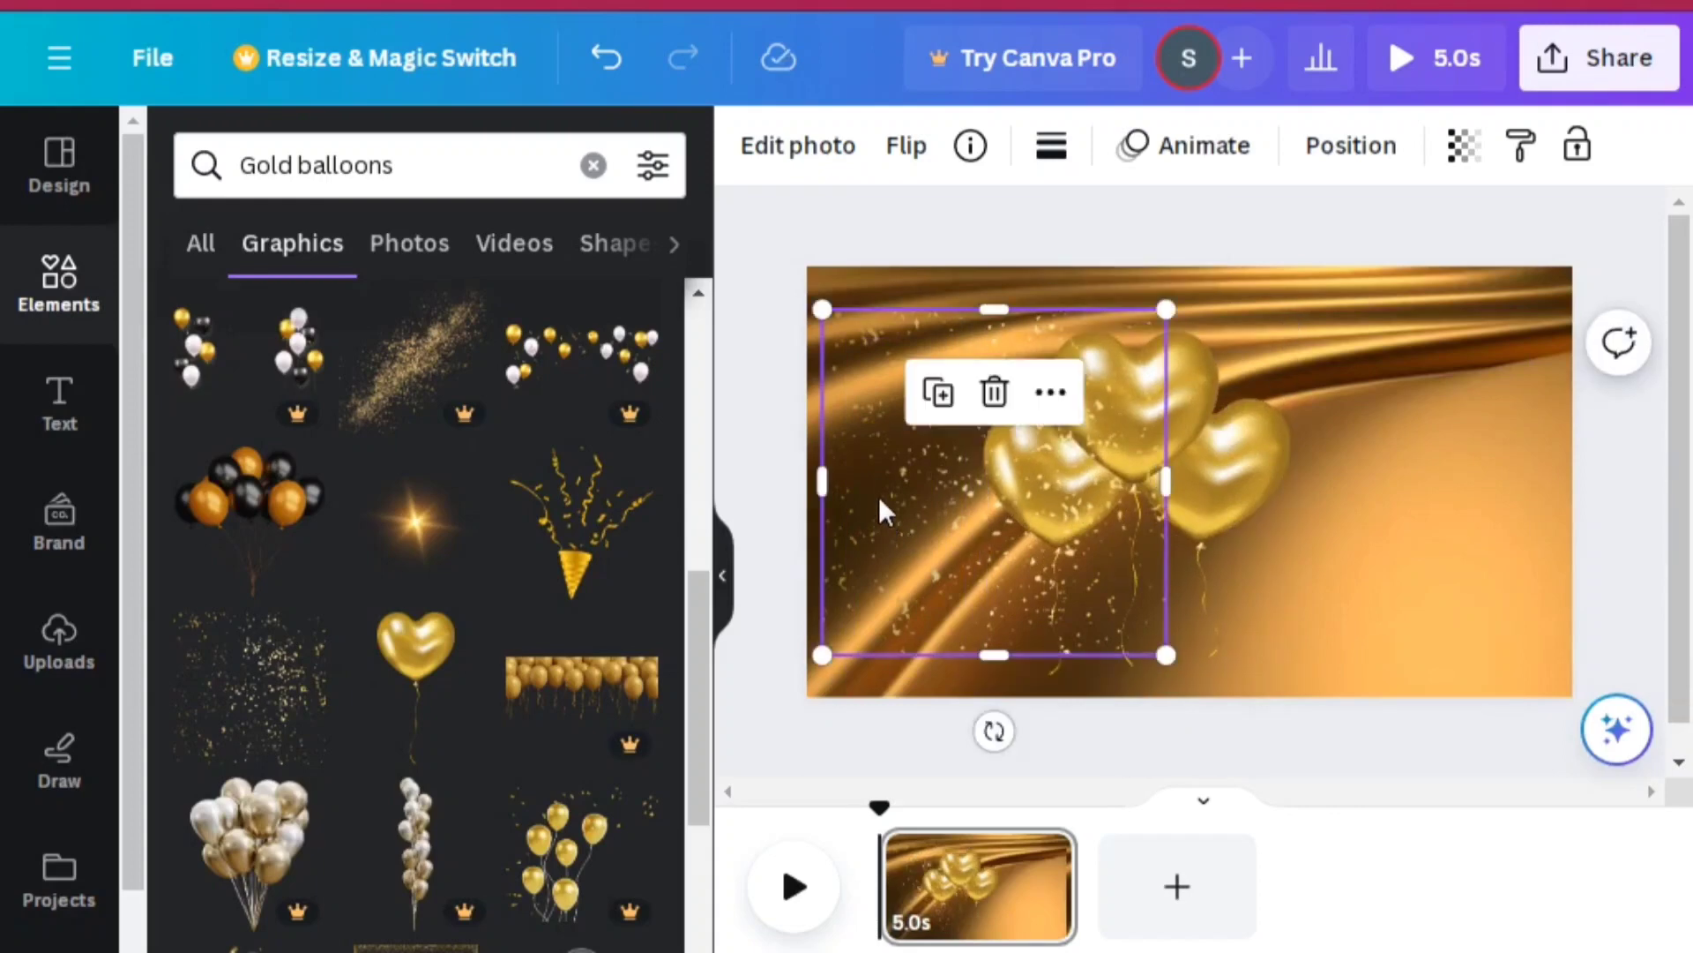
{"action": "left_click", "coordinate": [994, 389]}
Step: Move the heart balloons to the lower-left part of the page
{"action": "left_click_drag", "start_coordinate": [1076, 426], "coordinate": [946, 463]}
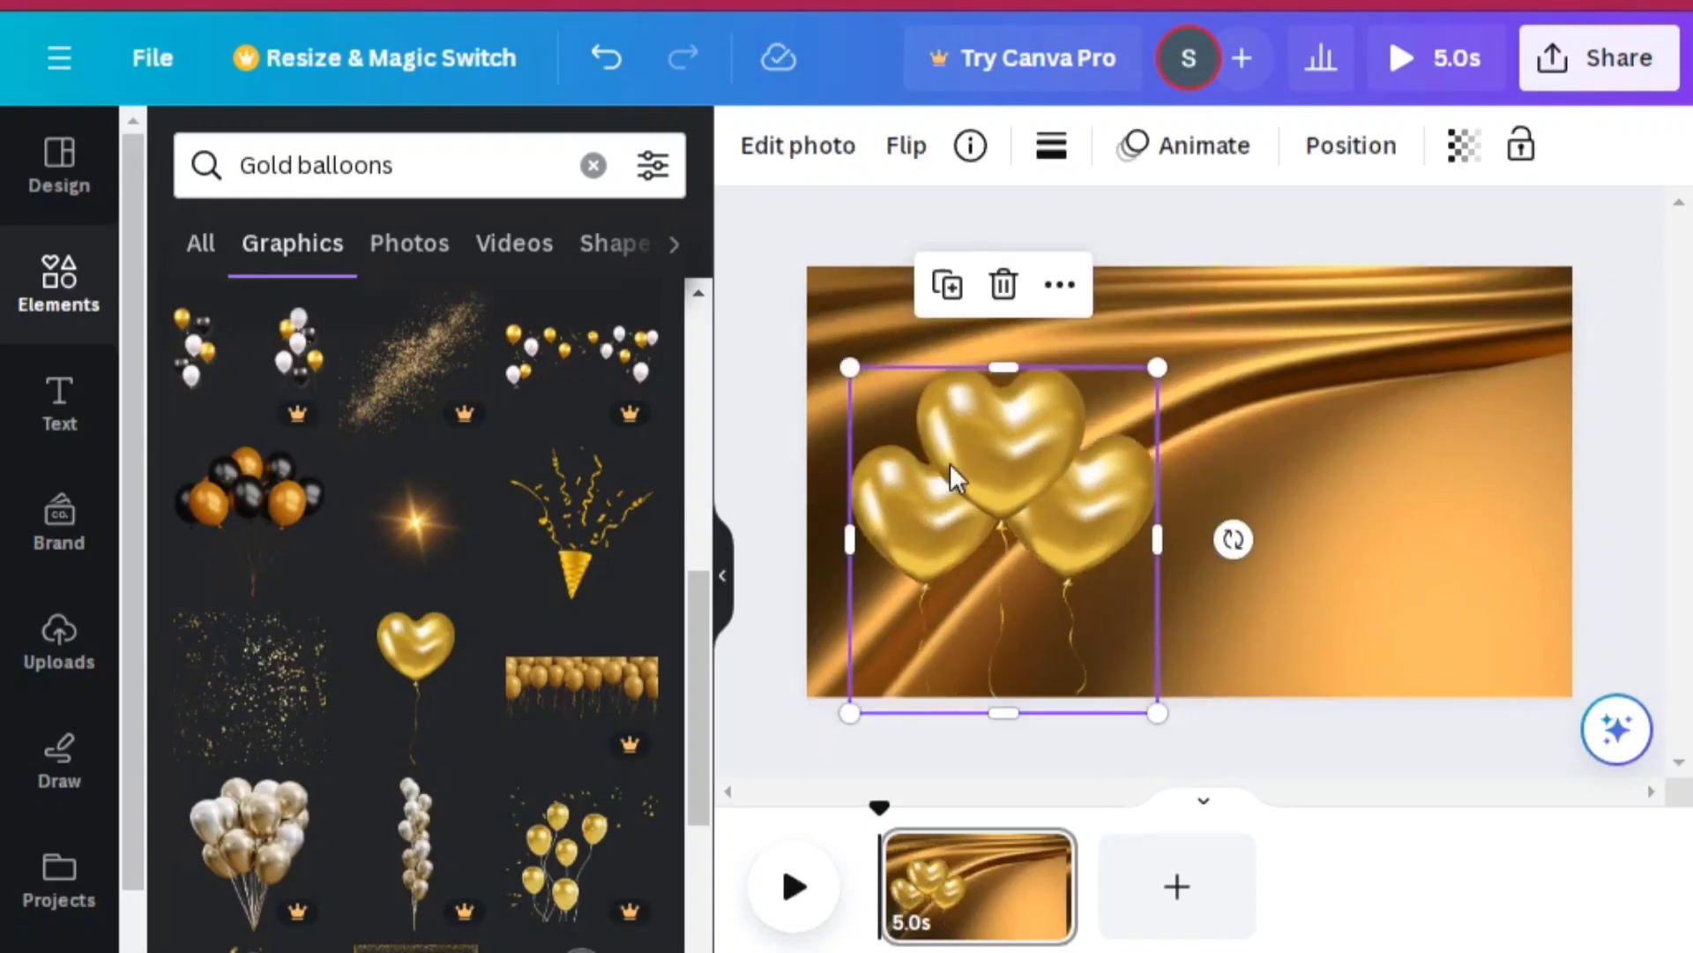
{"action": "left_click", "coordinate": [1436, 265]}
Step: Try increasing the transparency of the gold background photo, and undo the change
{"action": "left_click", "coordinate": [1438, 334]}
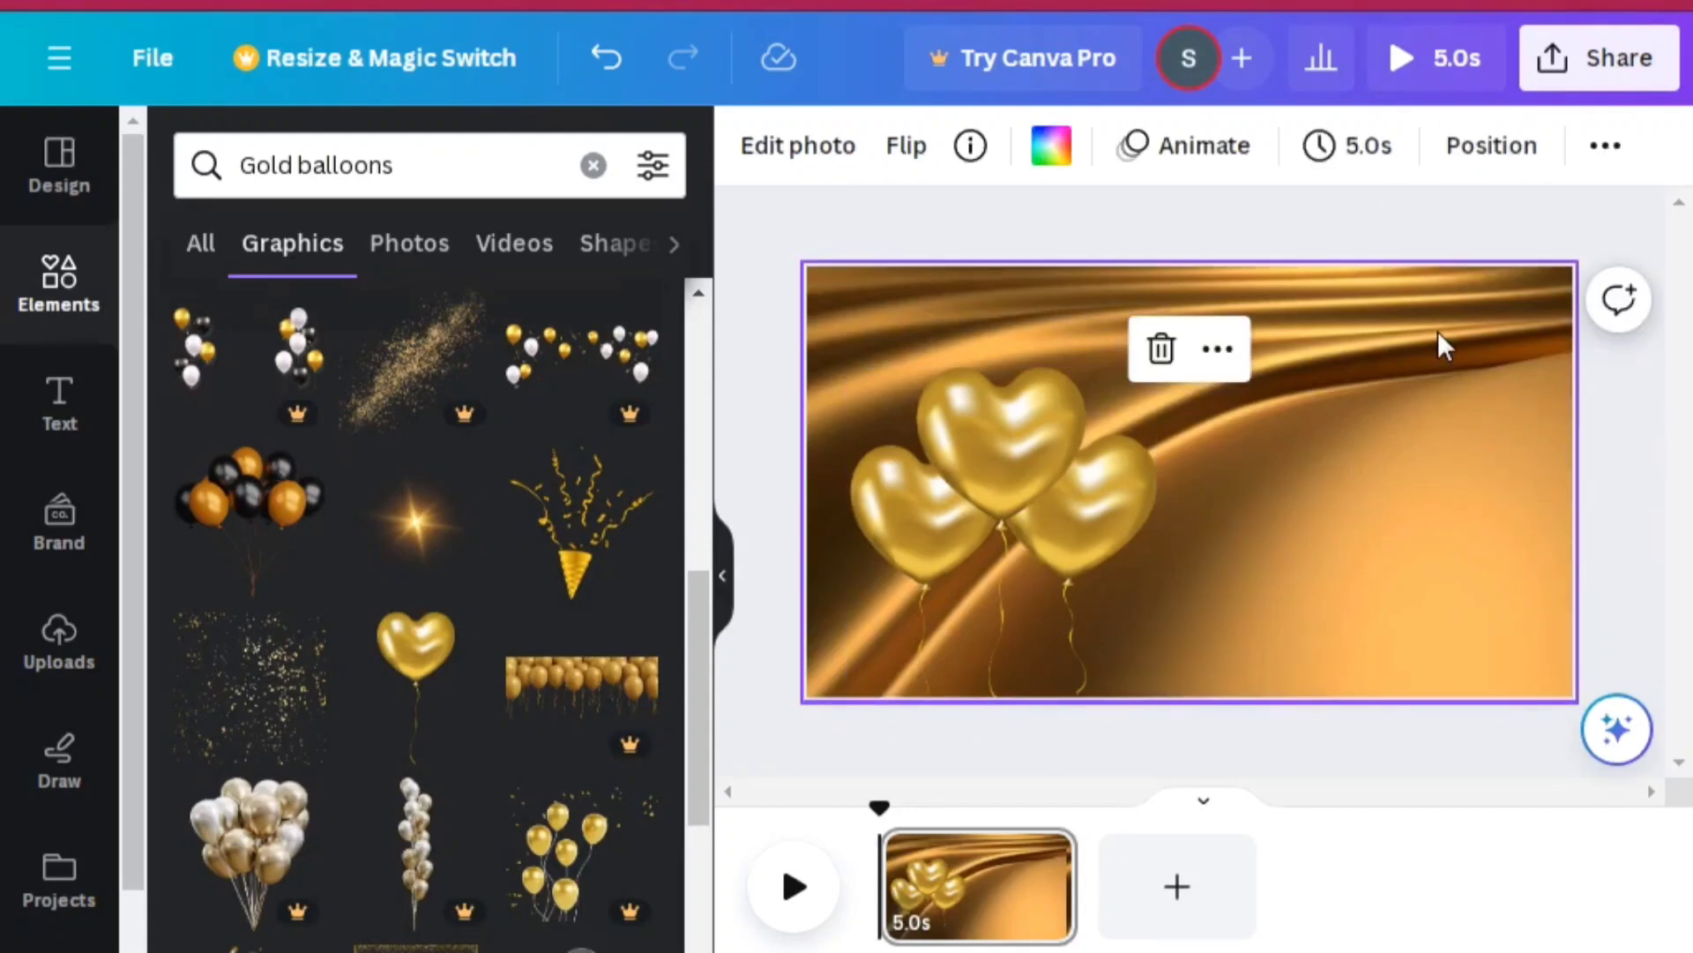
{"action": "left_click", "coordinate": [1601, 147]}
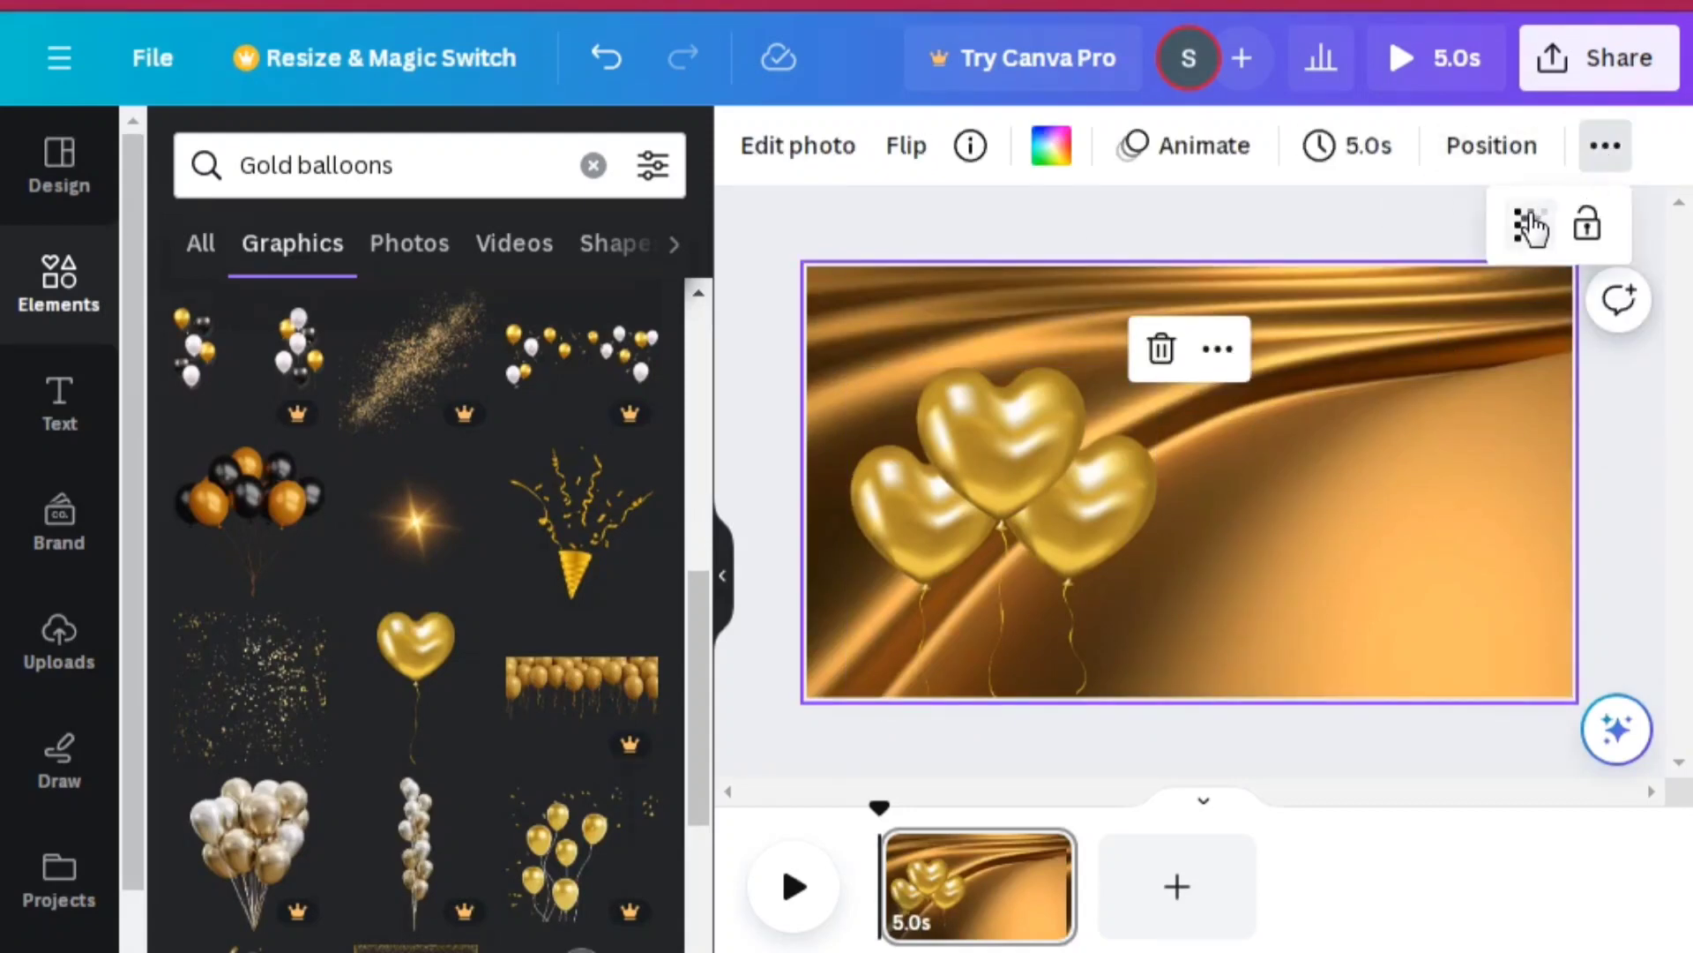
{"action": "left_click", "coordinate": [1532, 227]}
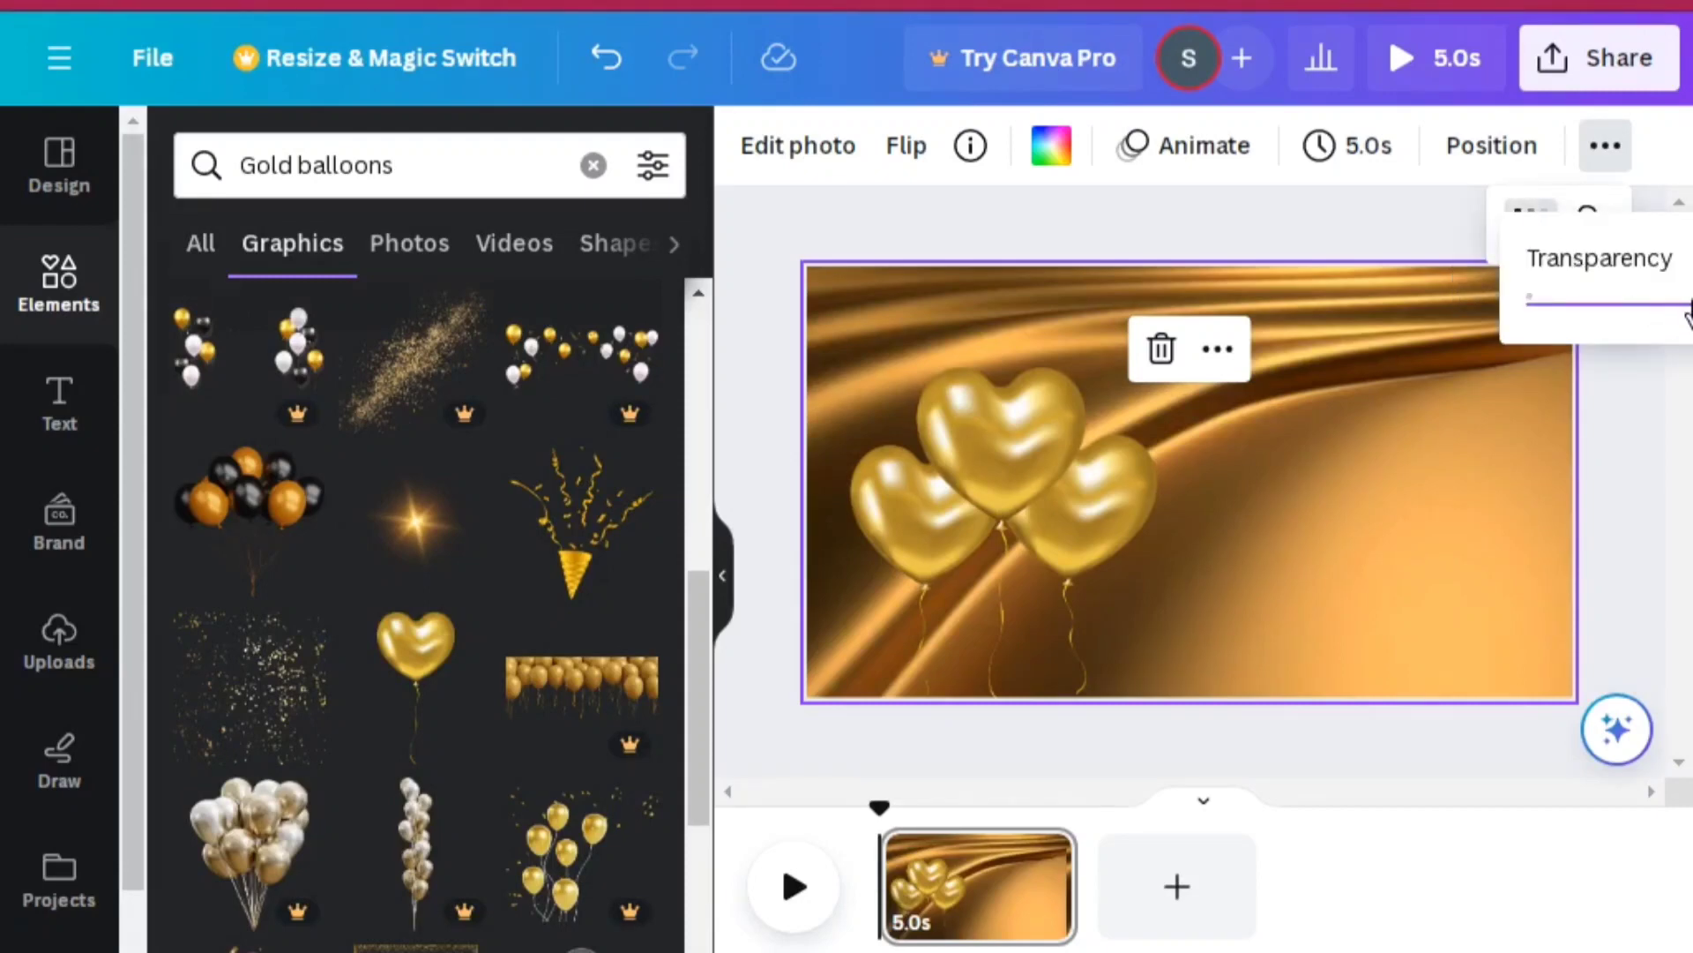
{"action": "left_click_drag", "start_coordinate": [1688, 304], "coordinate": [1681, 304]}
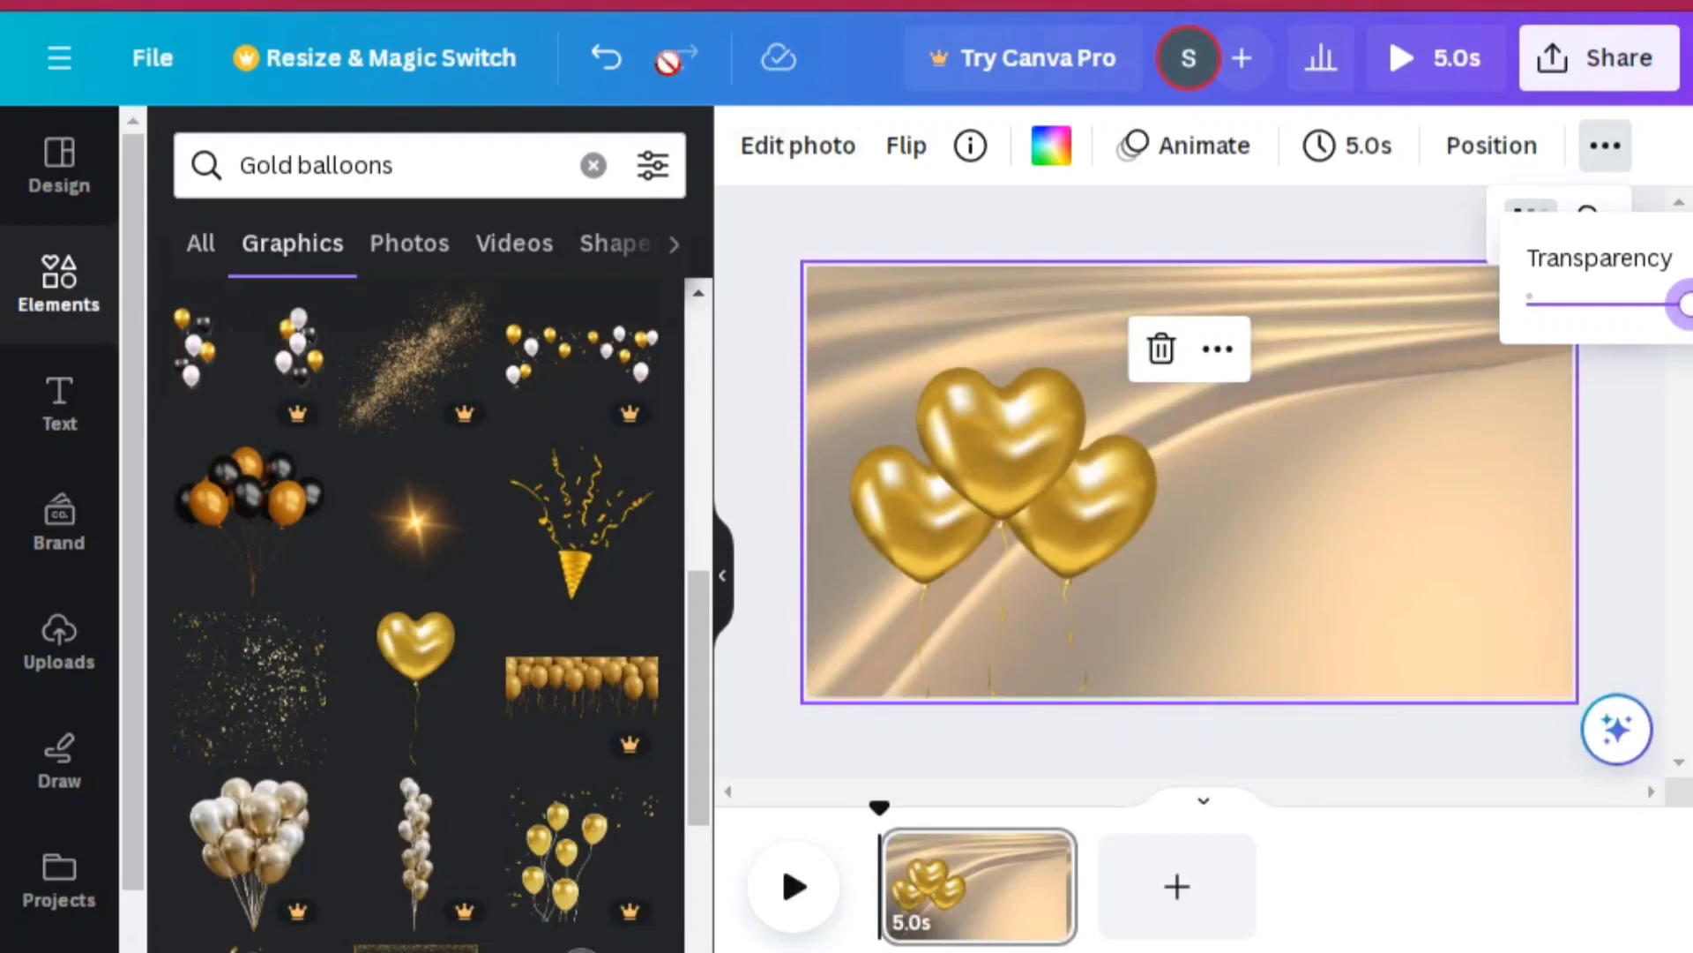
{"action": "left_click", "coordinate": [617, 67]}
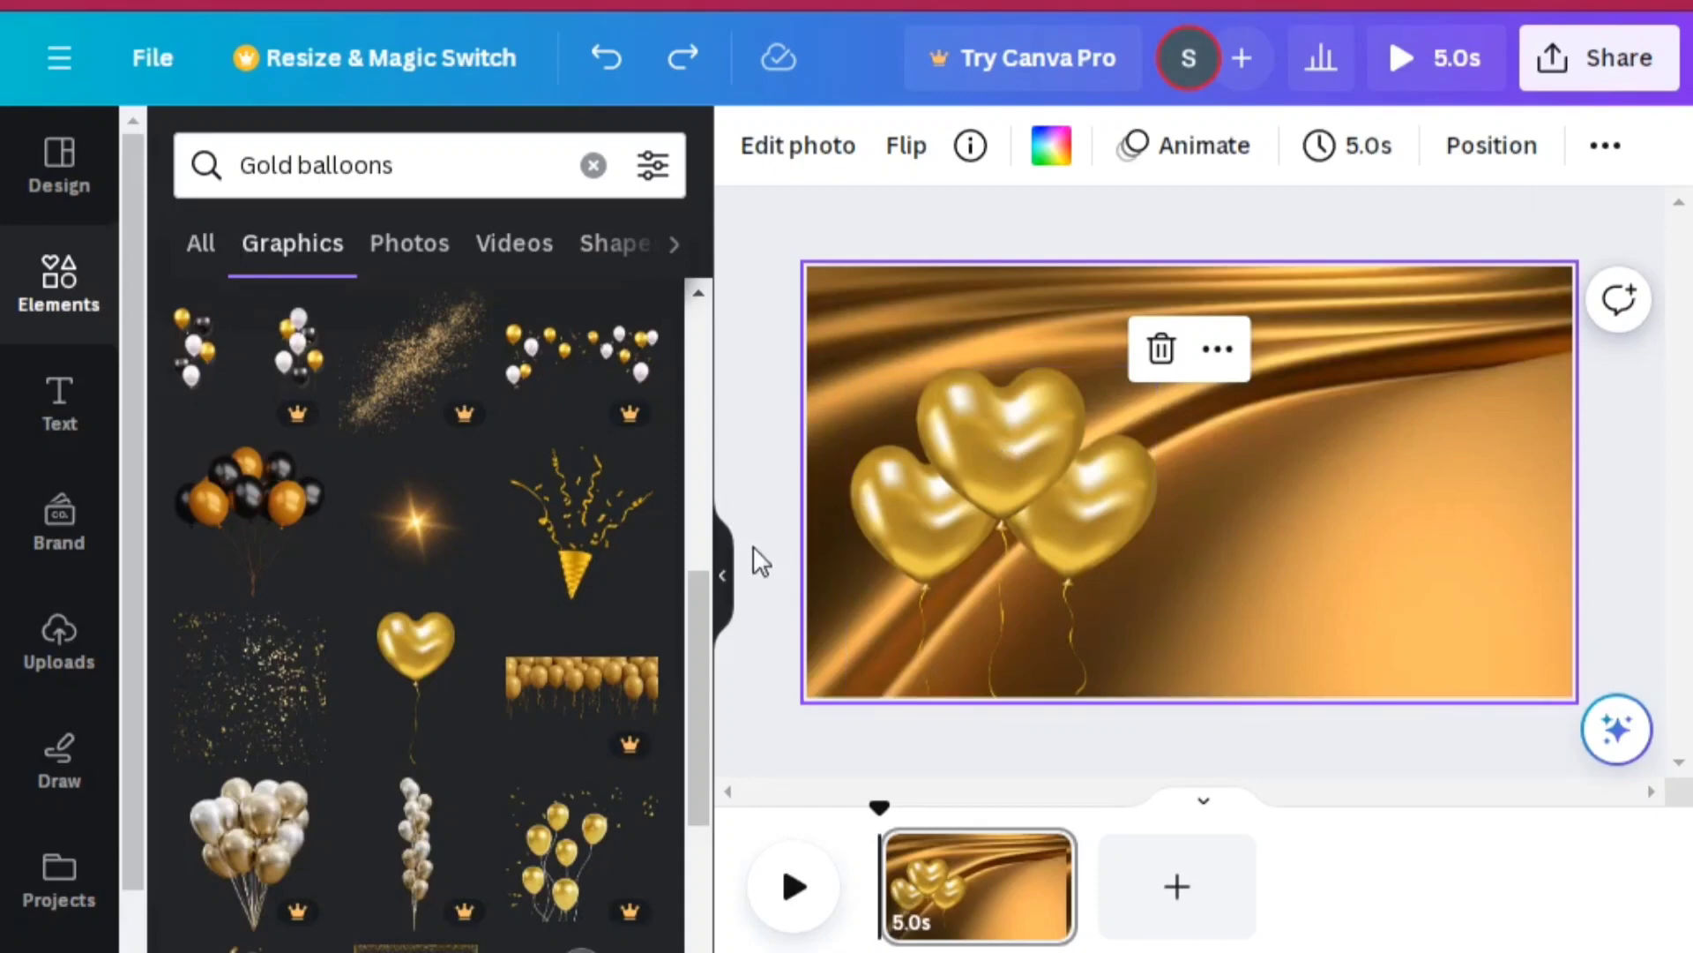
{"action": "left_click", "coordinate": [760, 674]}
{"action": "left_click_drag", "start_coordinate": [702, 626], "coordinate": [700, 321]}
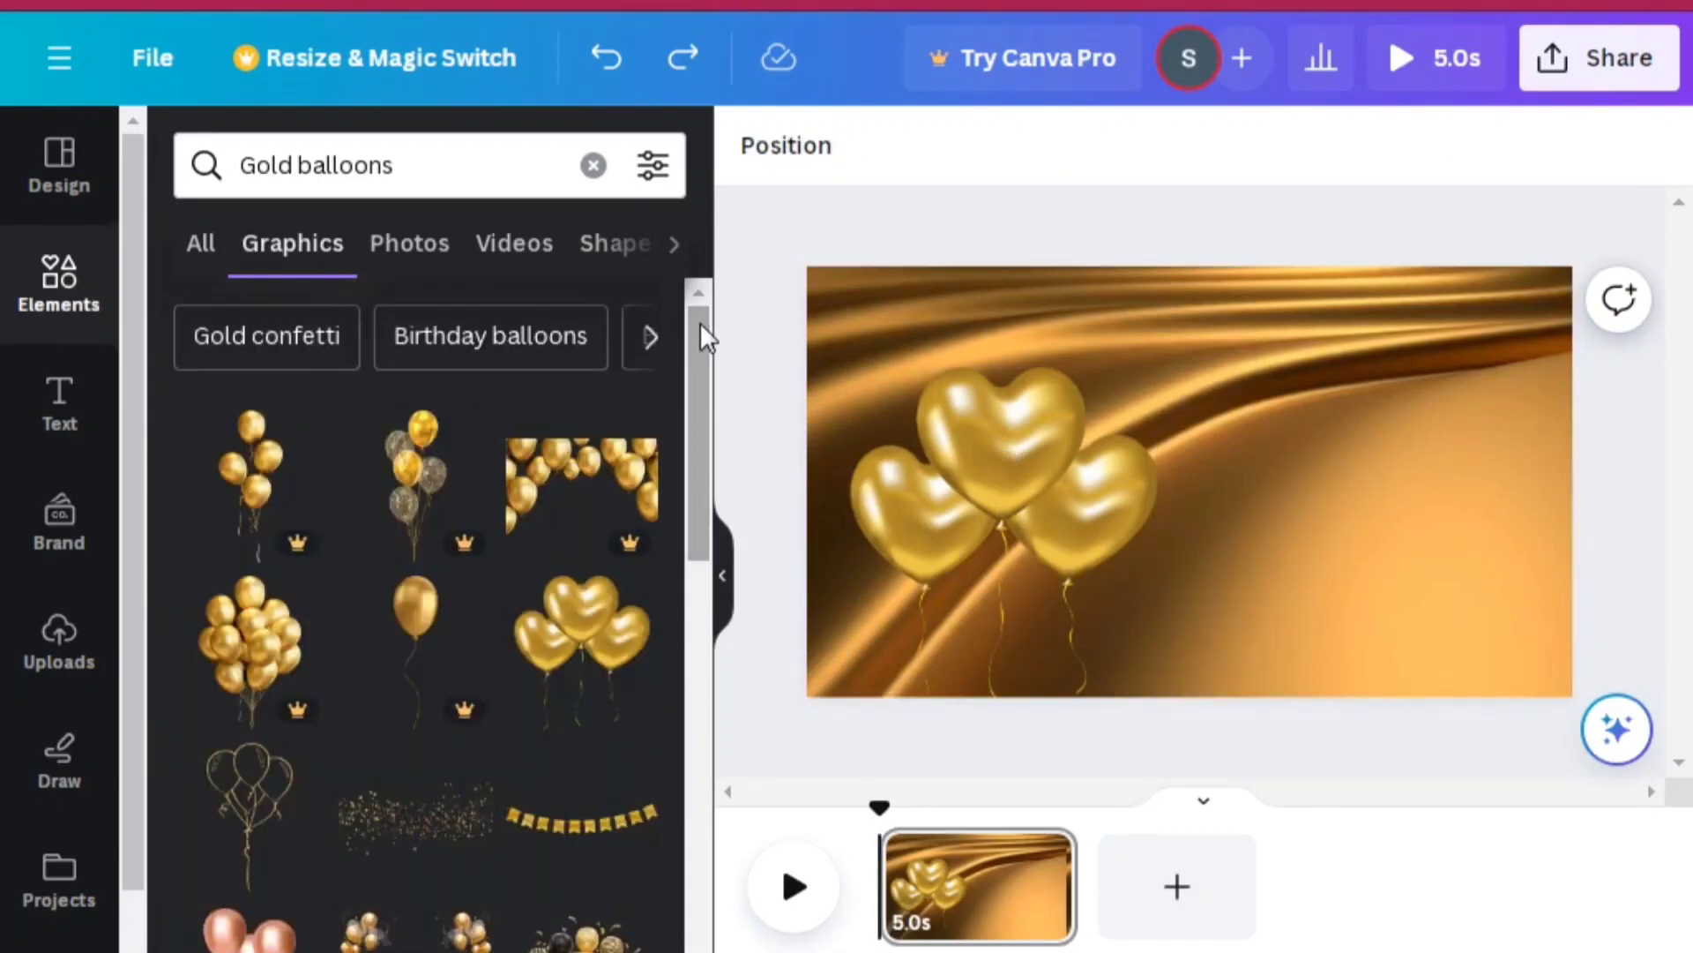
{"action": "left_click", "coordinate": [650, 340]}
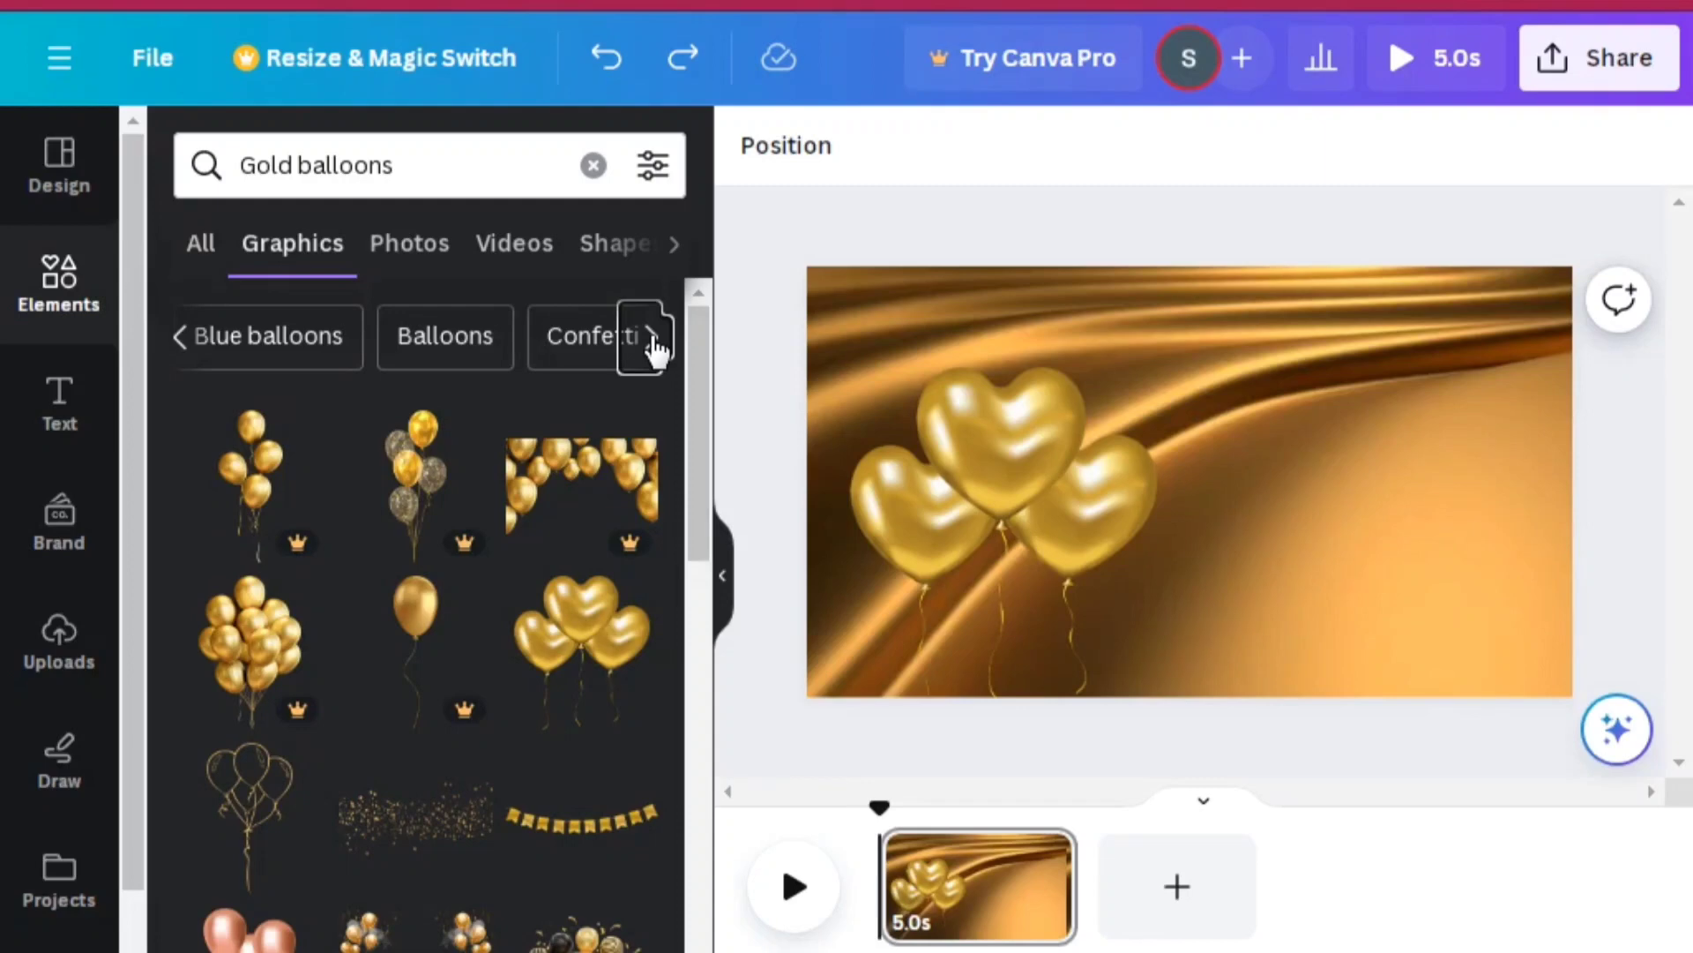
{"action": "left_click", "coordinate": [650, 339]}
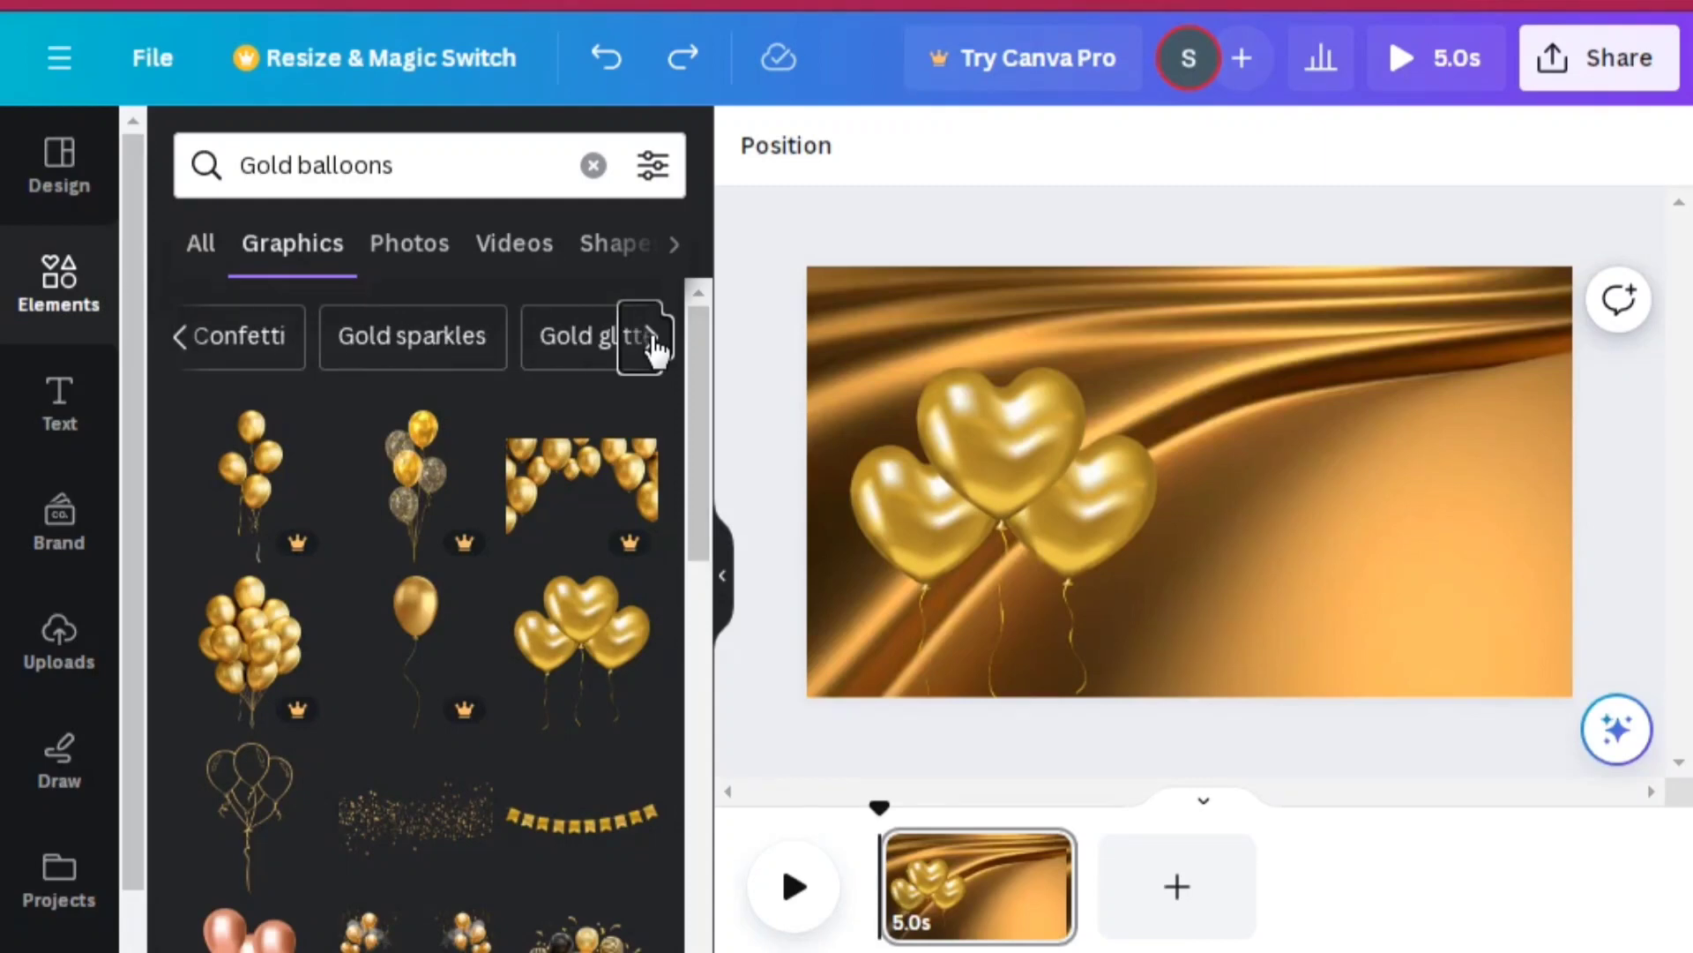
{"action": "left_click", "coordinate": [650, 339]}
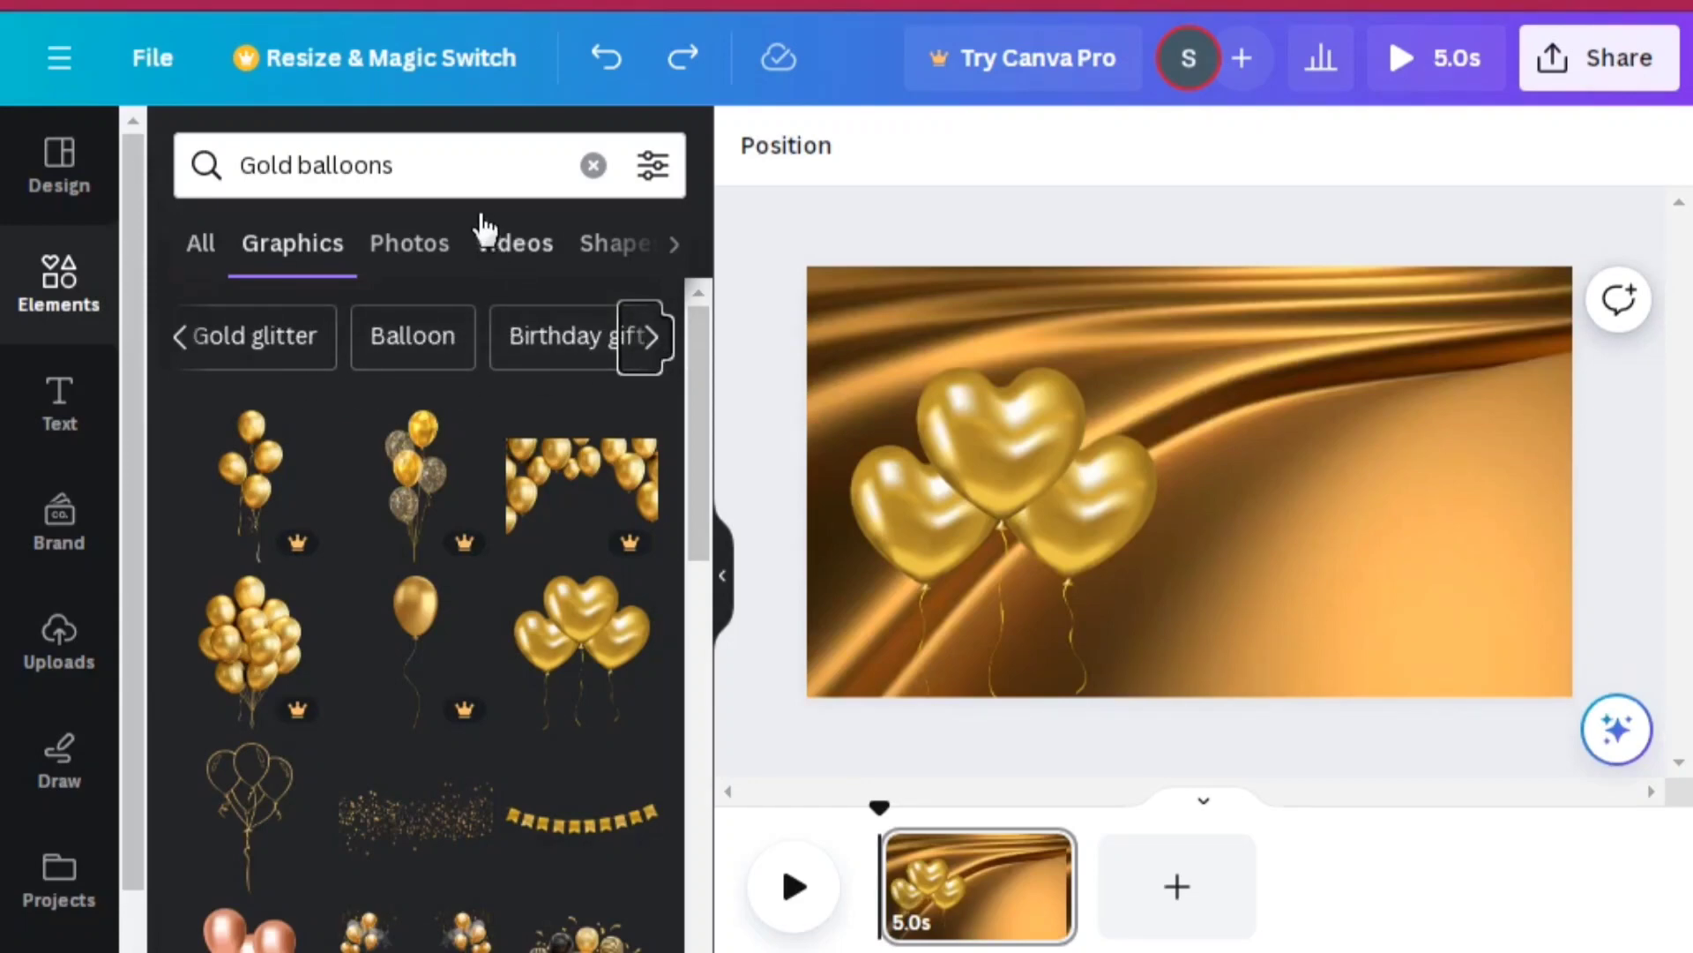
Step: Replace the element search term with "welcome" and run the graphics search
{"action": "left_click", "coordinate": [295, 165]}
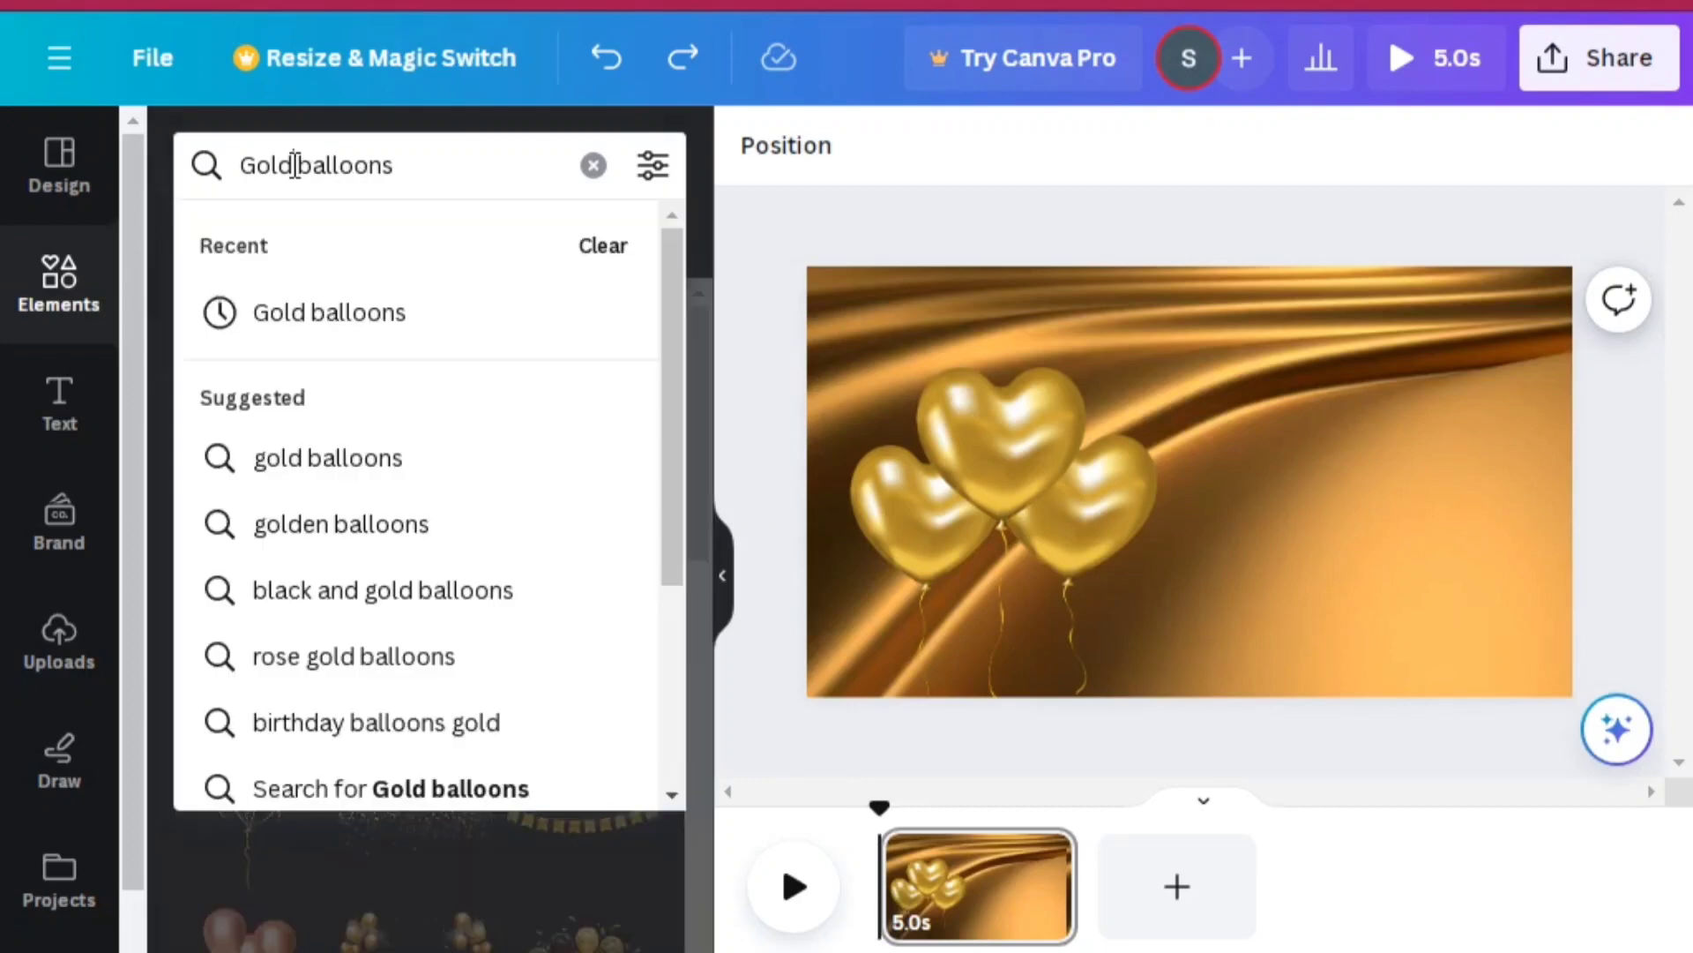
{"action": "key", "text": "BackSpace"}
{"action": "key", "text": "BackSpace"}
{"action": "key", "text": "BackSpace"}
{"action": "key", "text": "BackSpace"}
{"action": "key", "text": "BackSpace"}
{"action": "key", "text": "Delete"}
{"action": "key", "text": "Delete"}
{"action": "key", "text": "Delete"}
{"action": "key", "text": "Delete"}
{"action": "key", "text": "Delete"}
{"action": "key", "text": "Delete"}
{"action": "key", "text": "Delete"}
{"action": "key", "text": "Delete"}
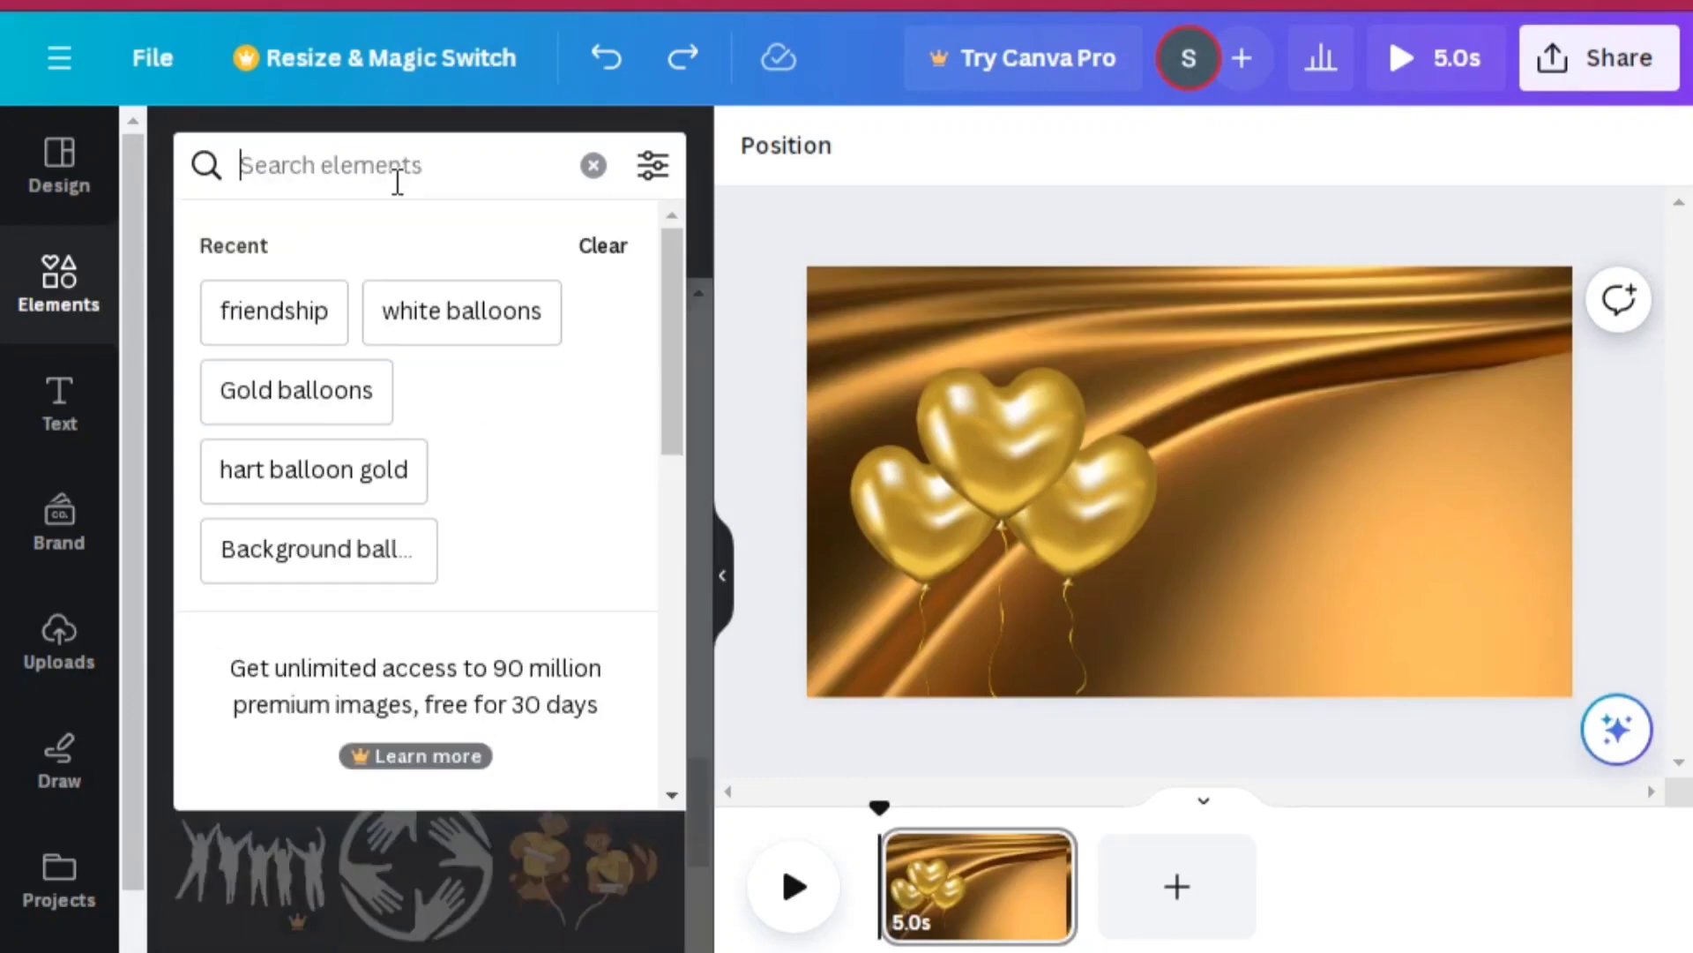
{"action": "type", "text": "welco"}
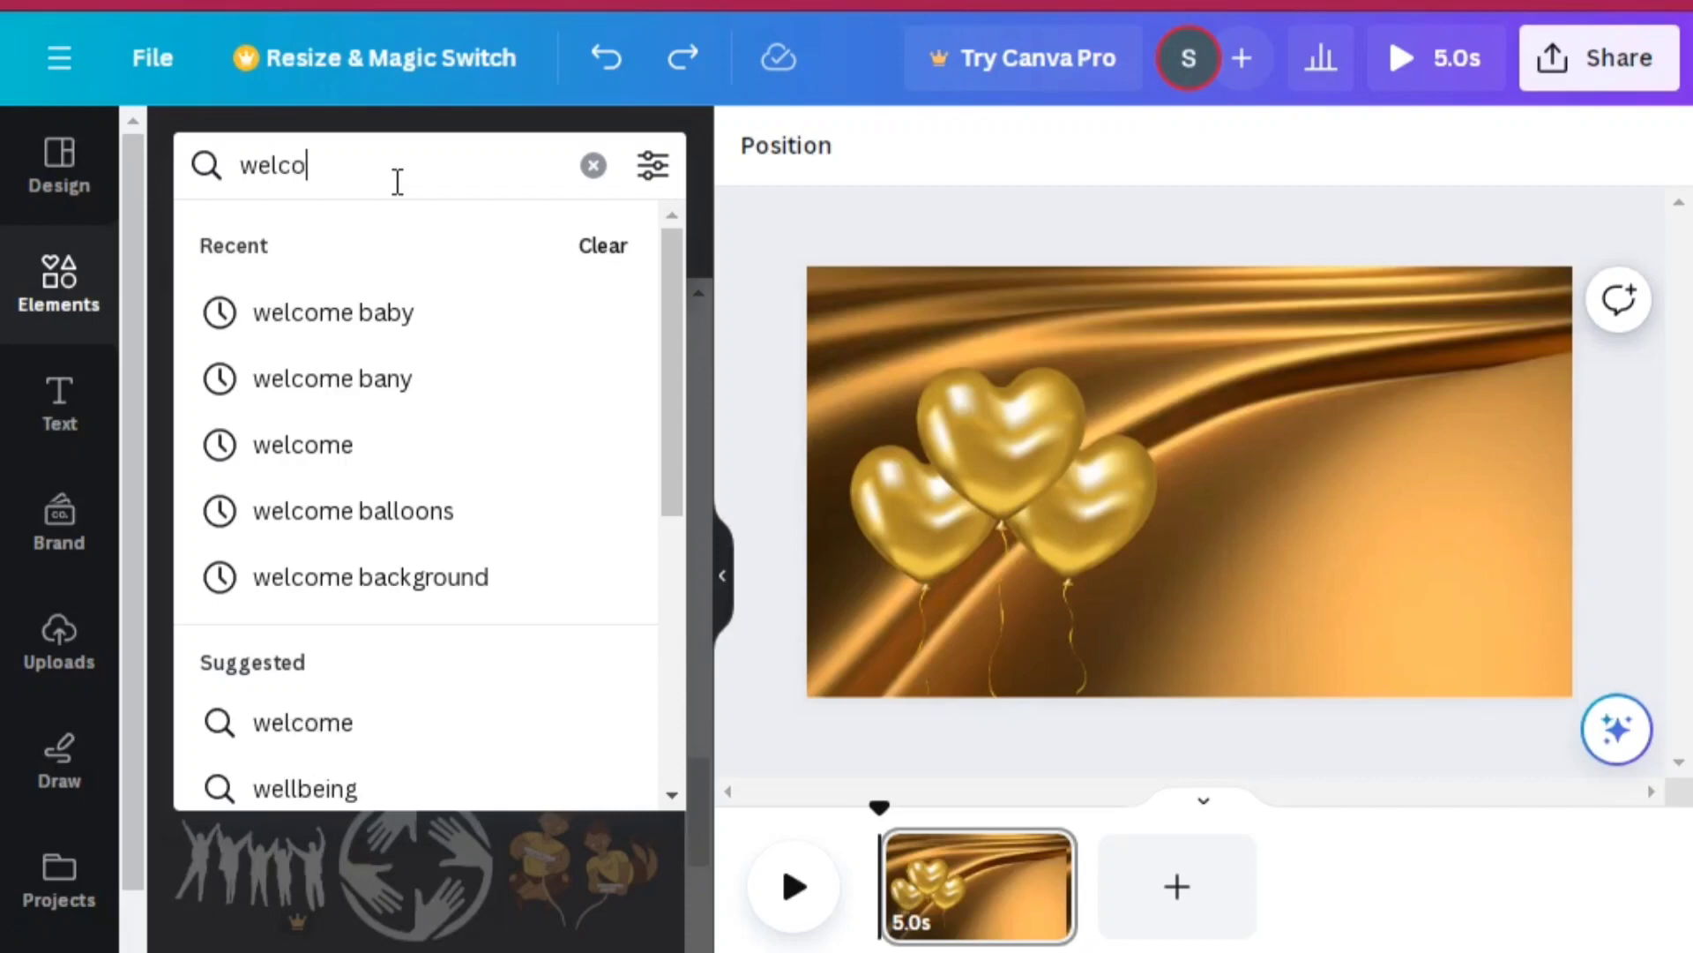
{"action": "type", "text": "me"}
{"action": "key", "text": "Return"}
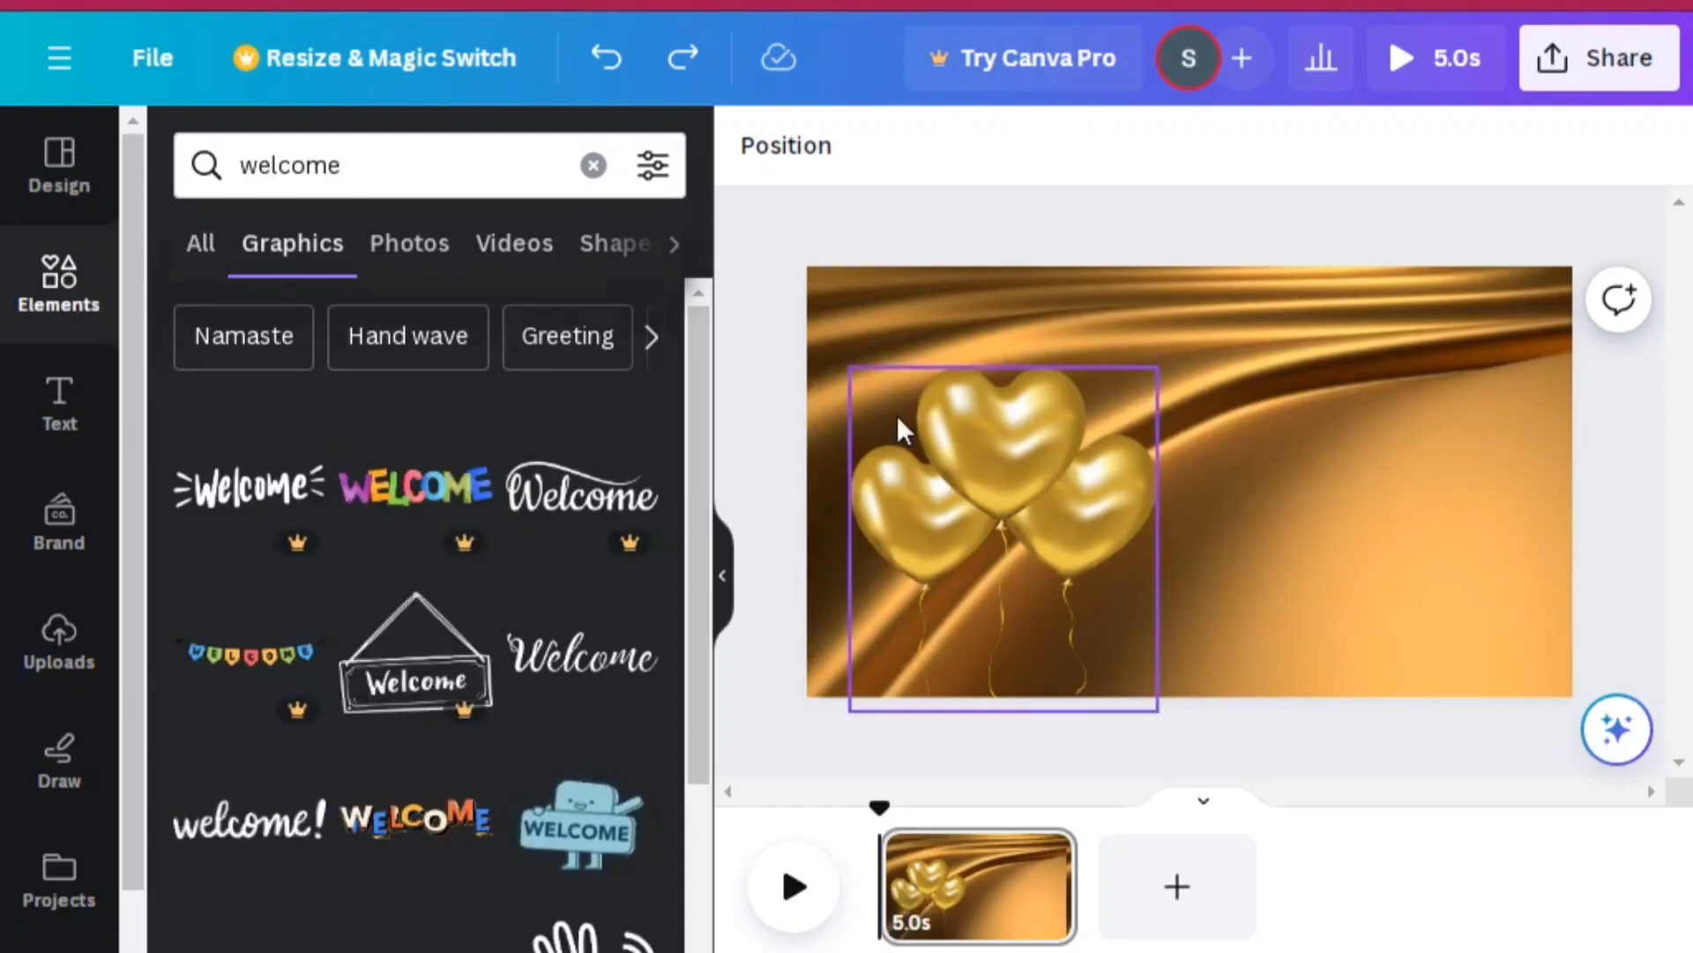
Step: Shrink the heart balloons to about half their size and place them in the lower-left corner of the page
{"action": "mouse_move", "coordinate": [974, 452]}
{"action": "left_mouse_down"}
{"action": "mouse_move", "coordinate": [899, 589]}
{"action": "mouse_move", "coordinate": [970, 450]}
{"action": "left_mouse_up"}
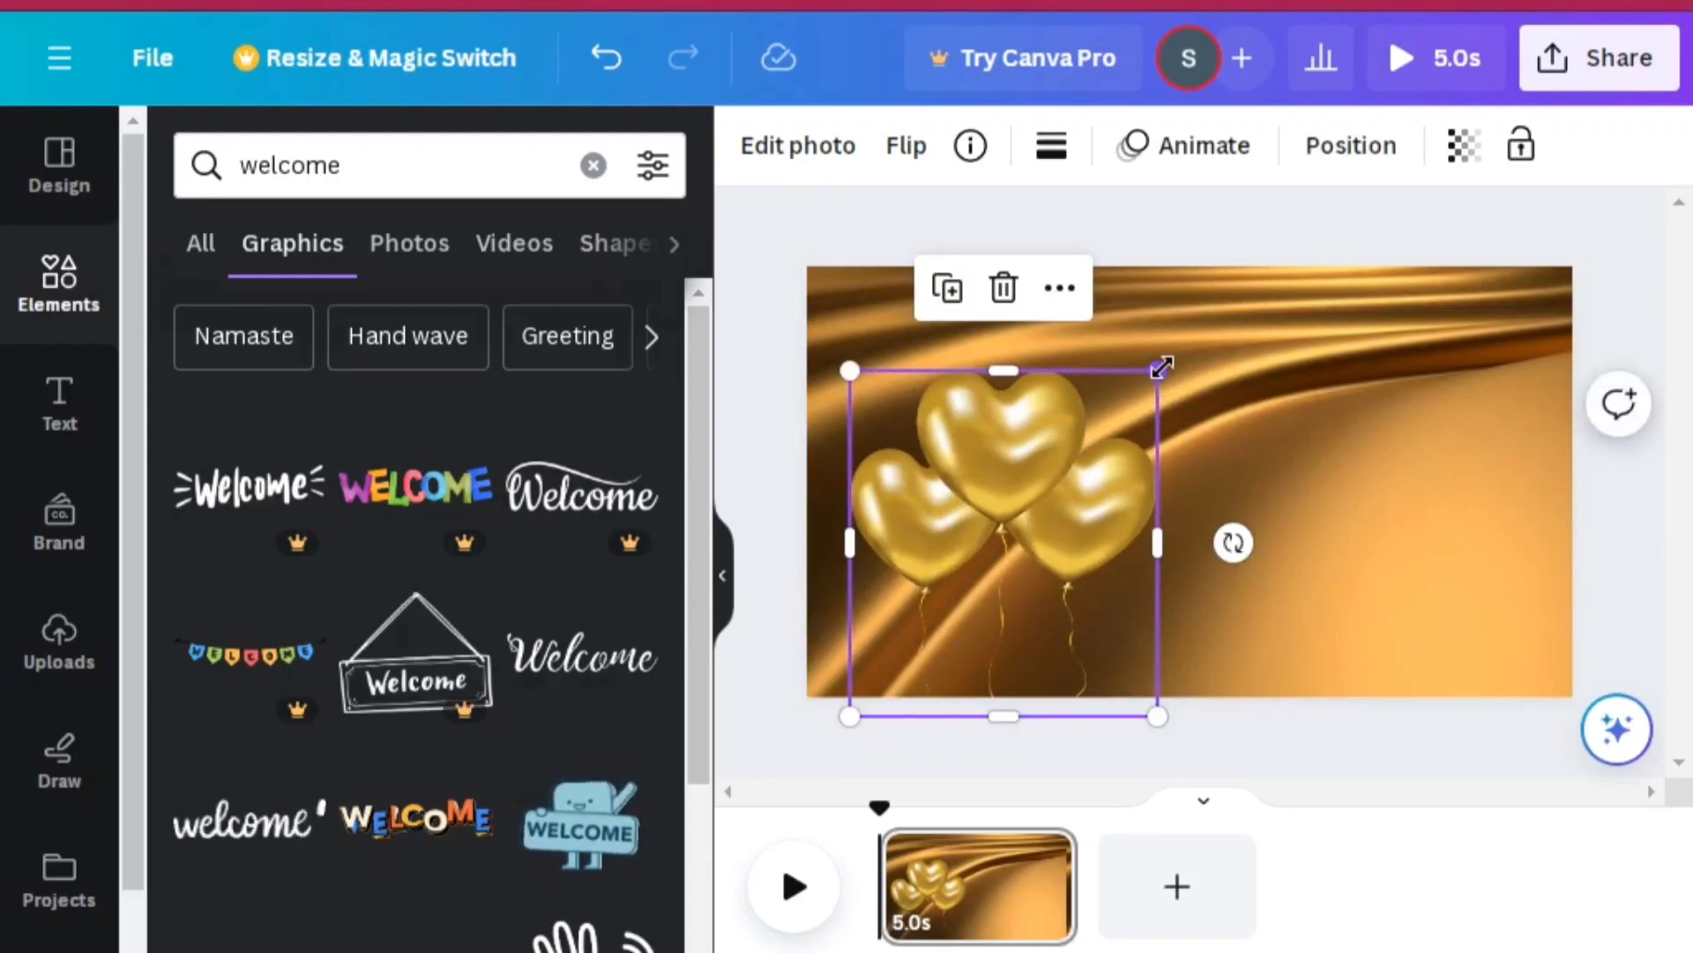
{"action": "left_click_drag", "start_coordinate": [1164, 364], "coordinate": [1001, 533]}
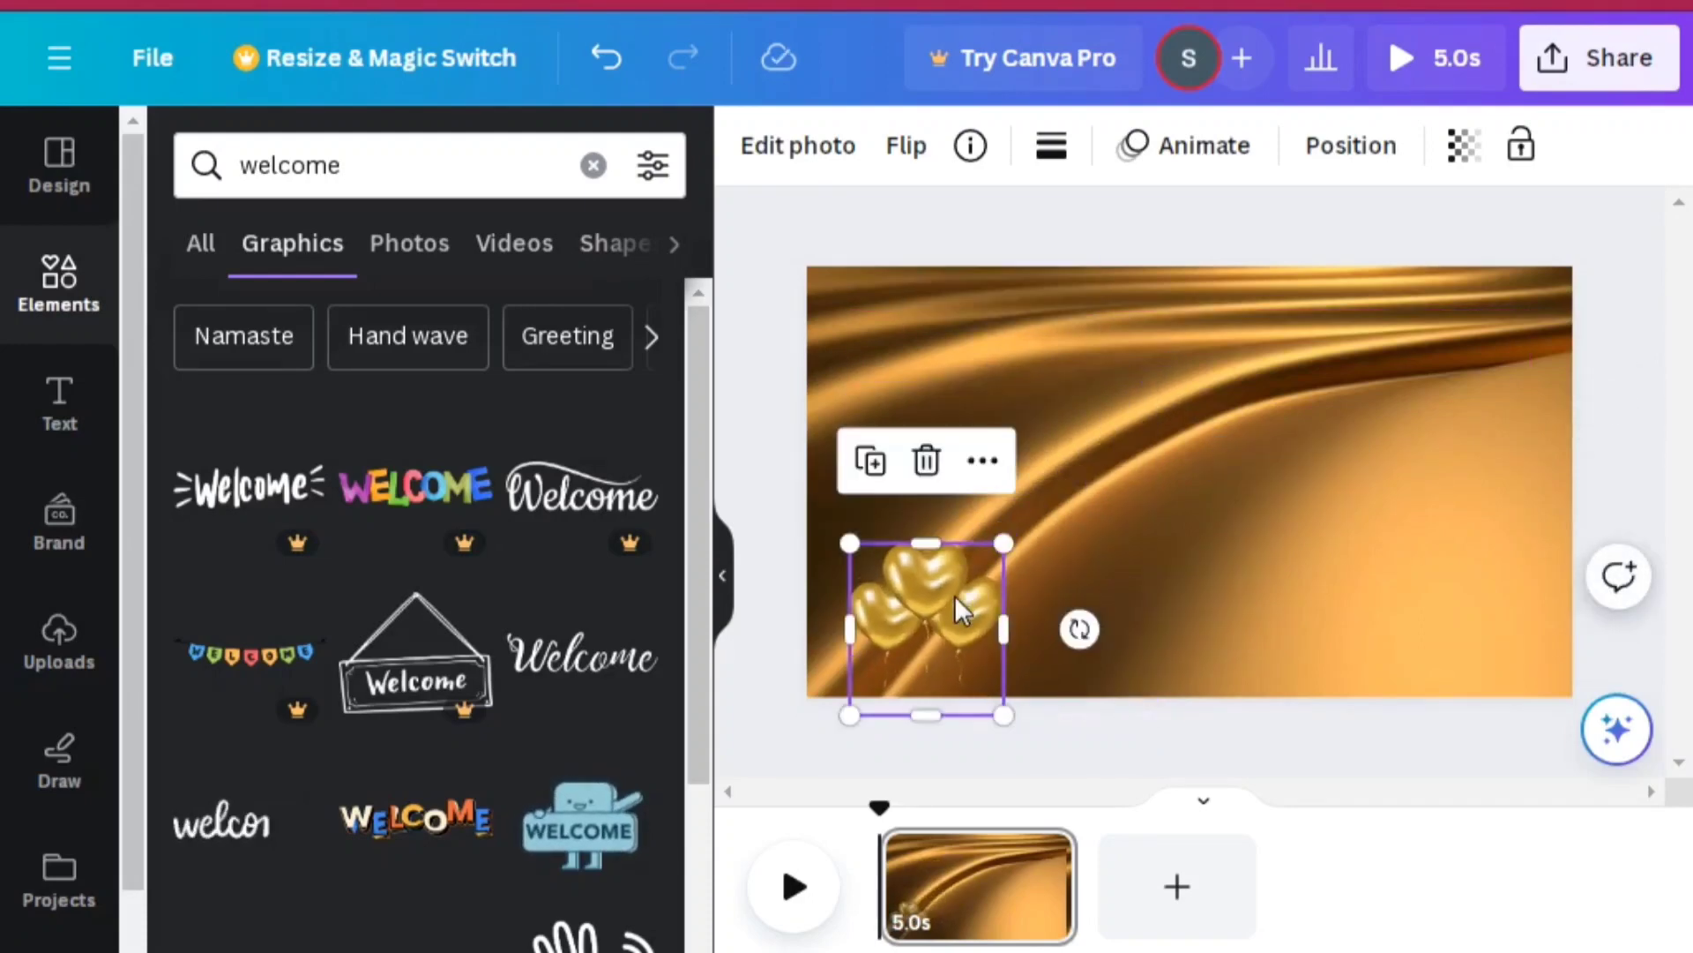
{"action": "left_click_drag", "start_coordinate": [954, 595], "coordinate": [923, 622]}
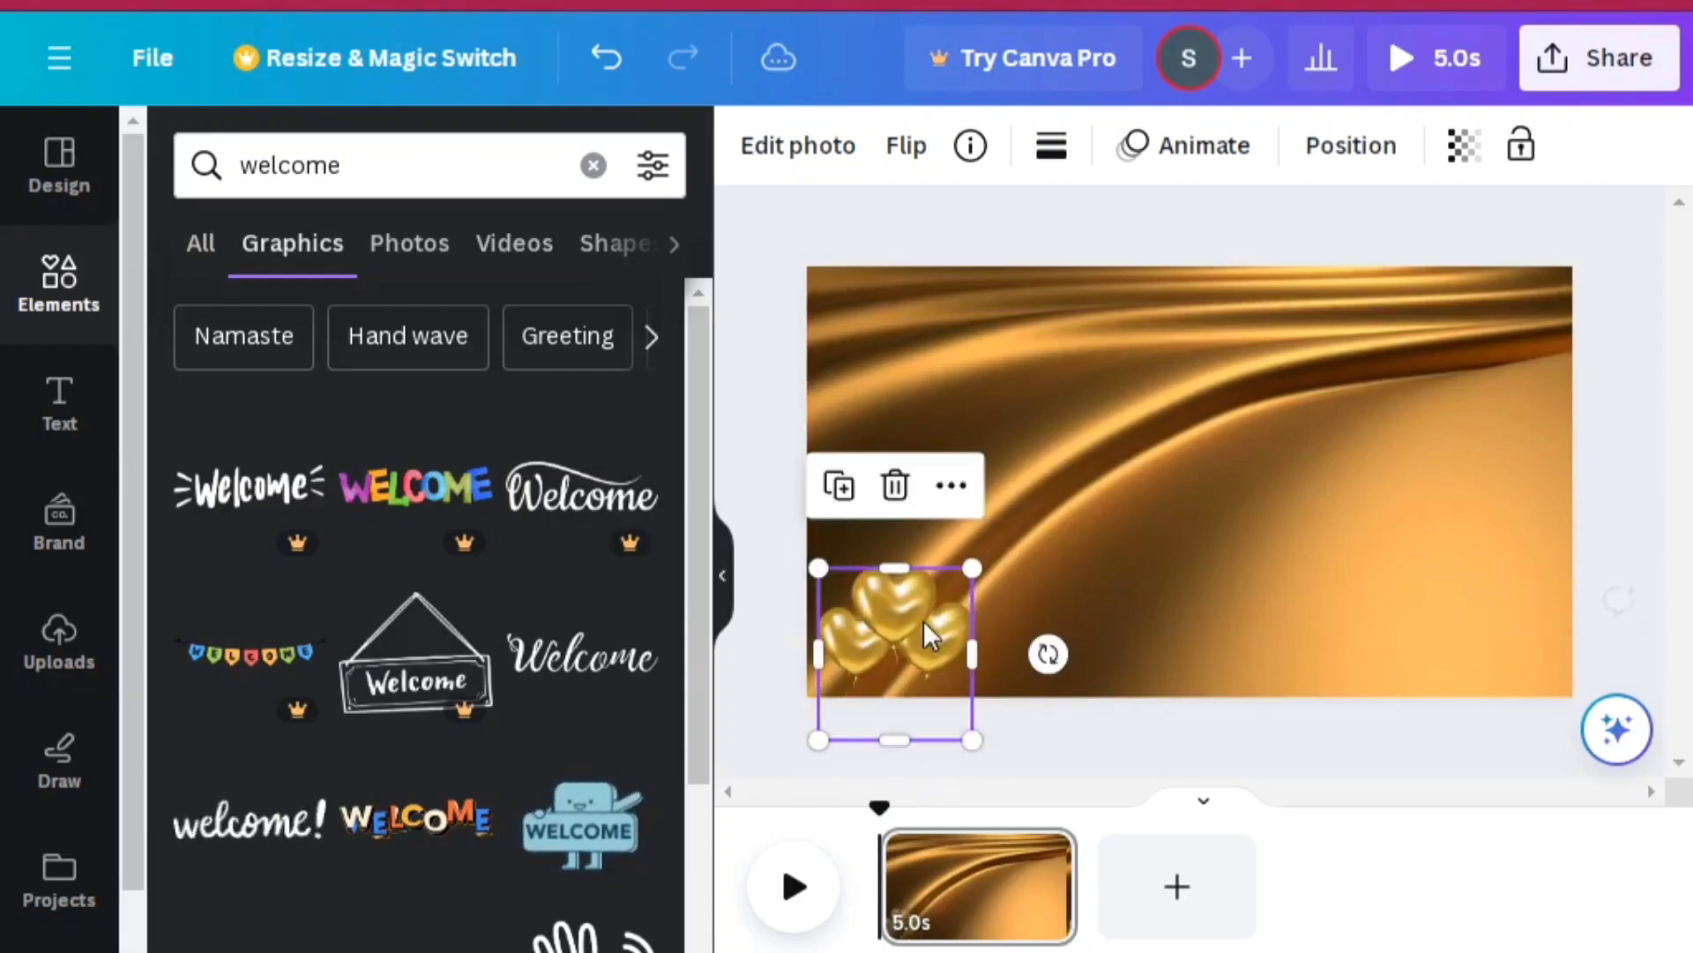
{"action": "left_click_drag", "start_coordinate": [969, 567], "coordinate": [982, 556]}
Step: Add the free thin handwritten "Welcome" graphic and place it in the upper-left area of the page
{"action": "left_click_drag", "start_coordinate": [702, 676], "coordinate": [703, 806]}
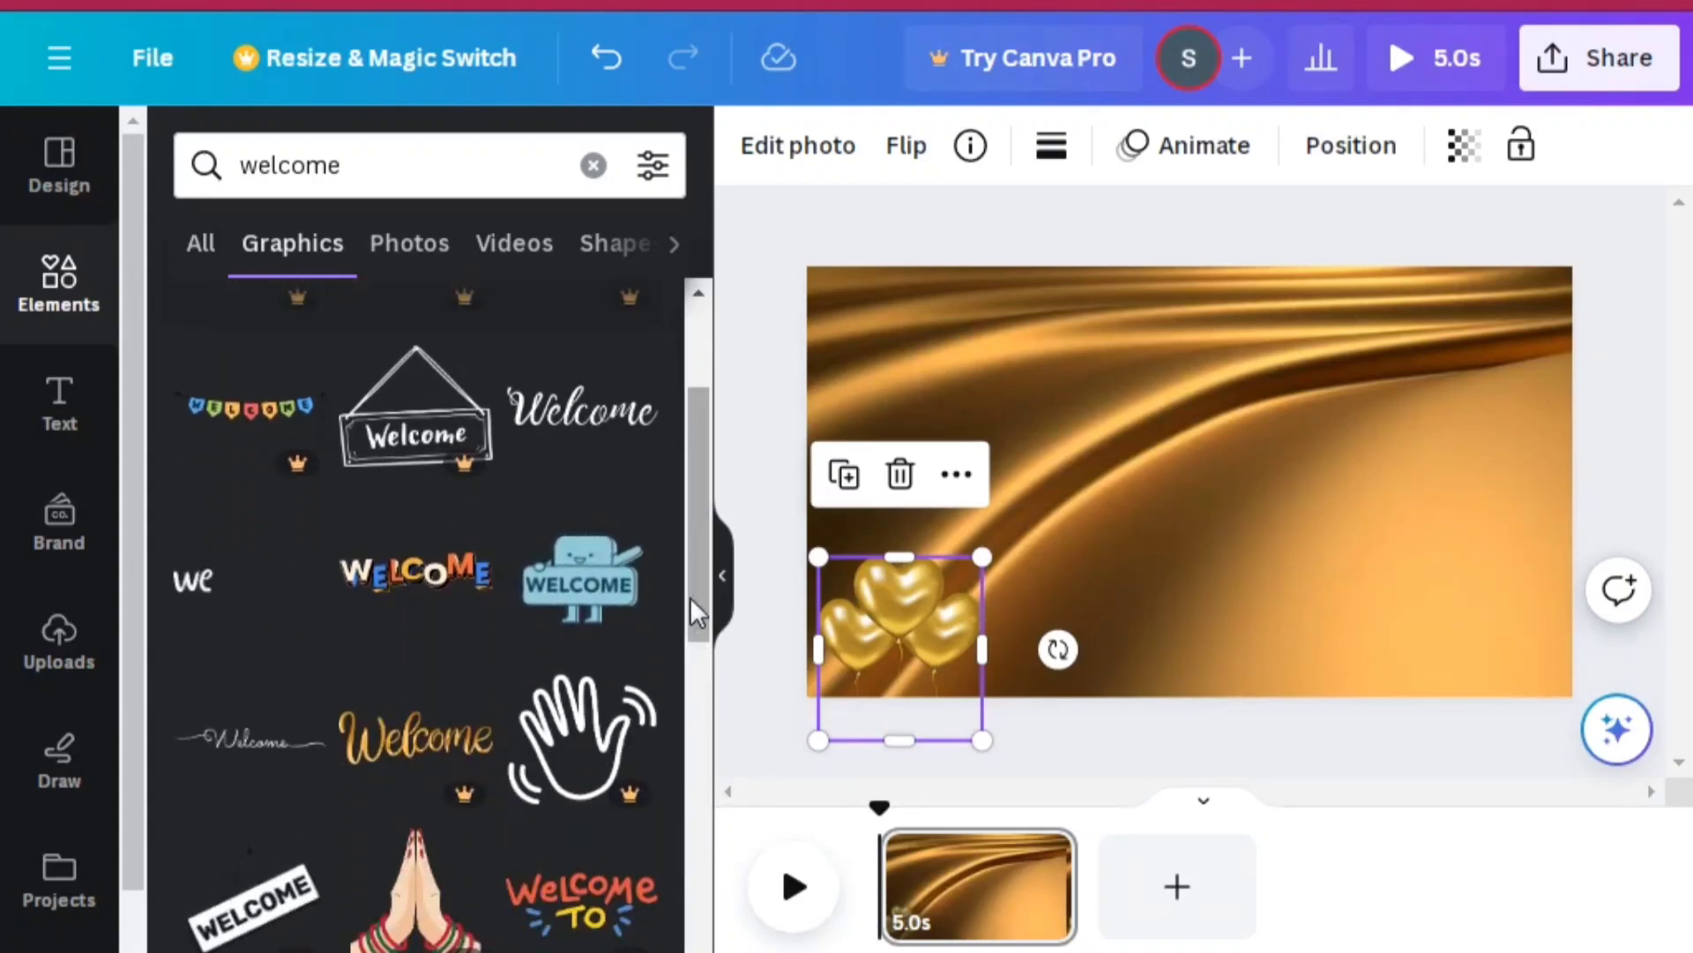
{"action": "left_click_drag", "start_coordinate": [690, 596], "coordinate": [697, 728]}
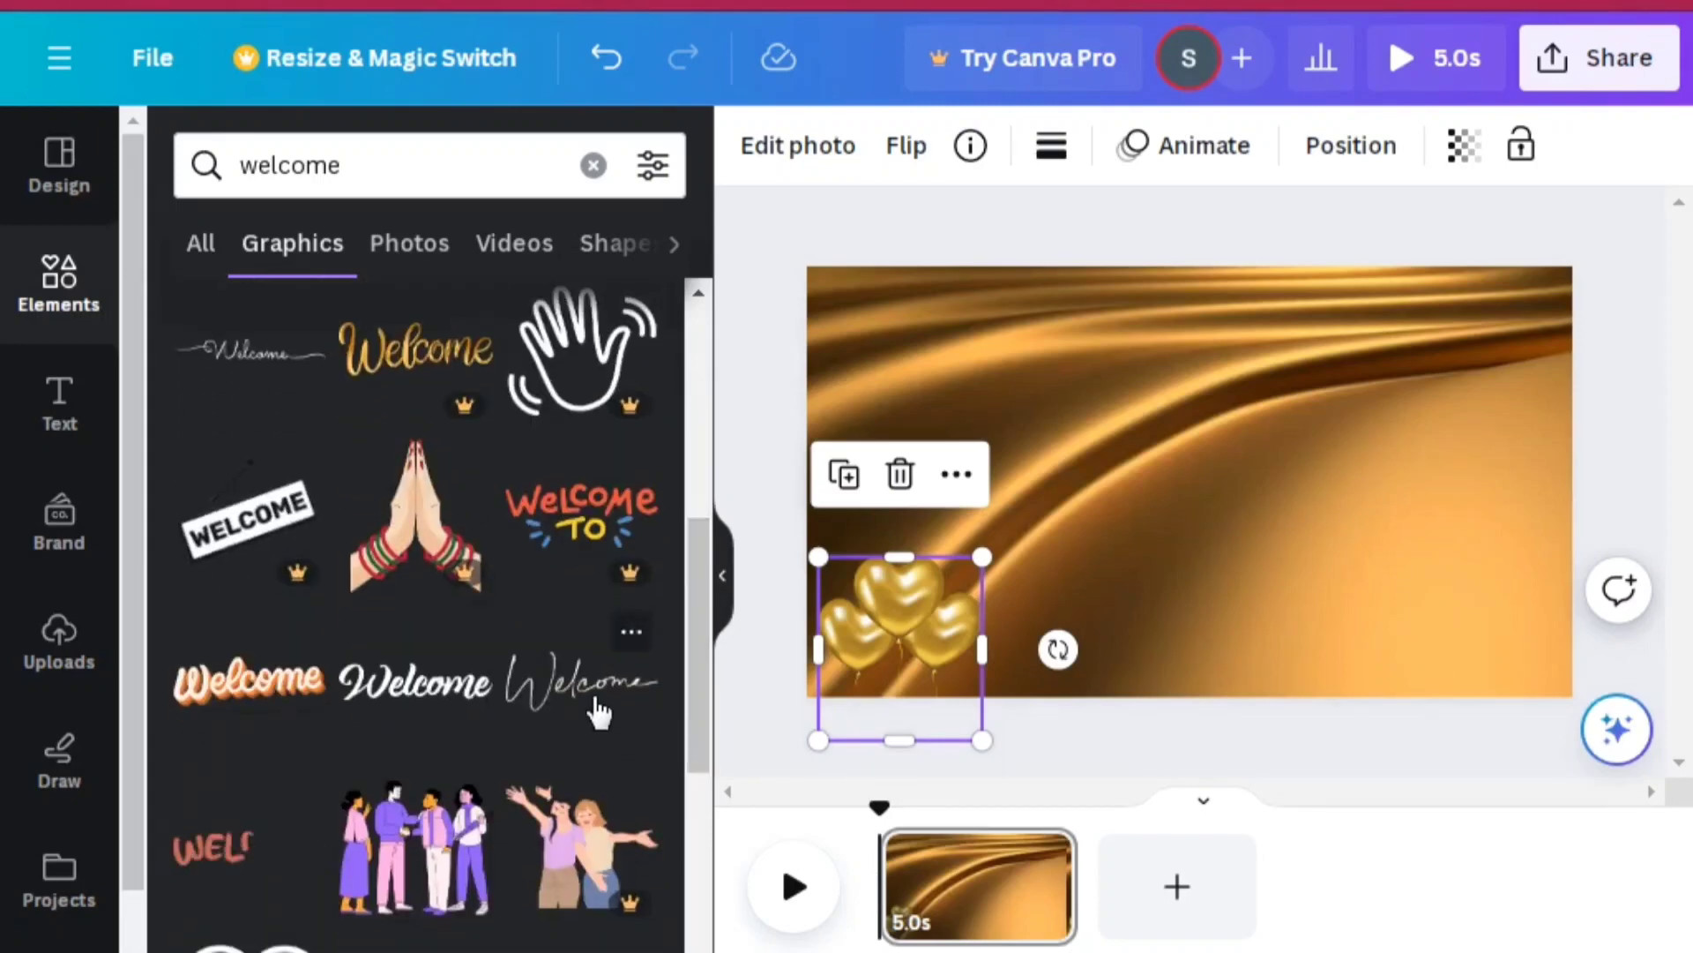
{"action": "left_click", "coordinate": [600, 710]}
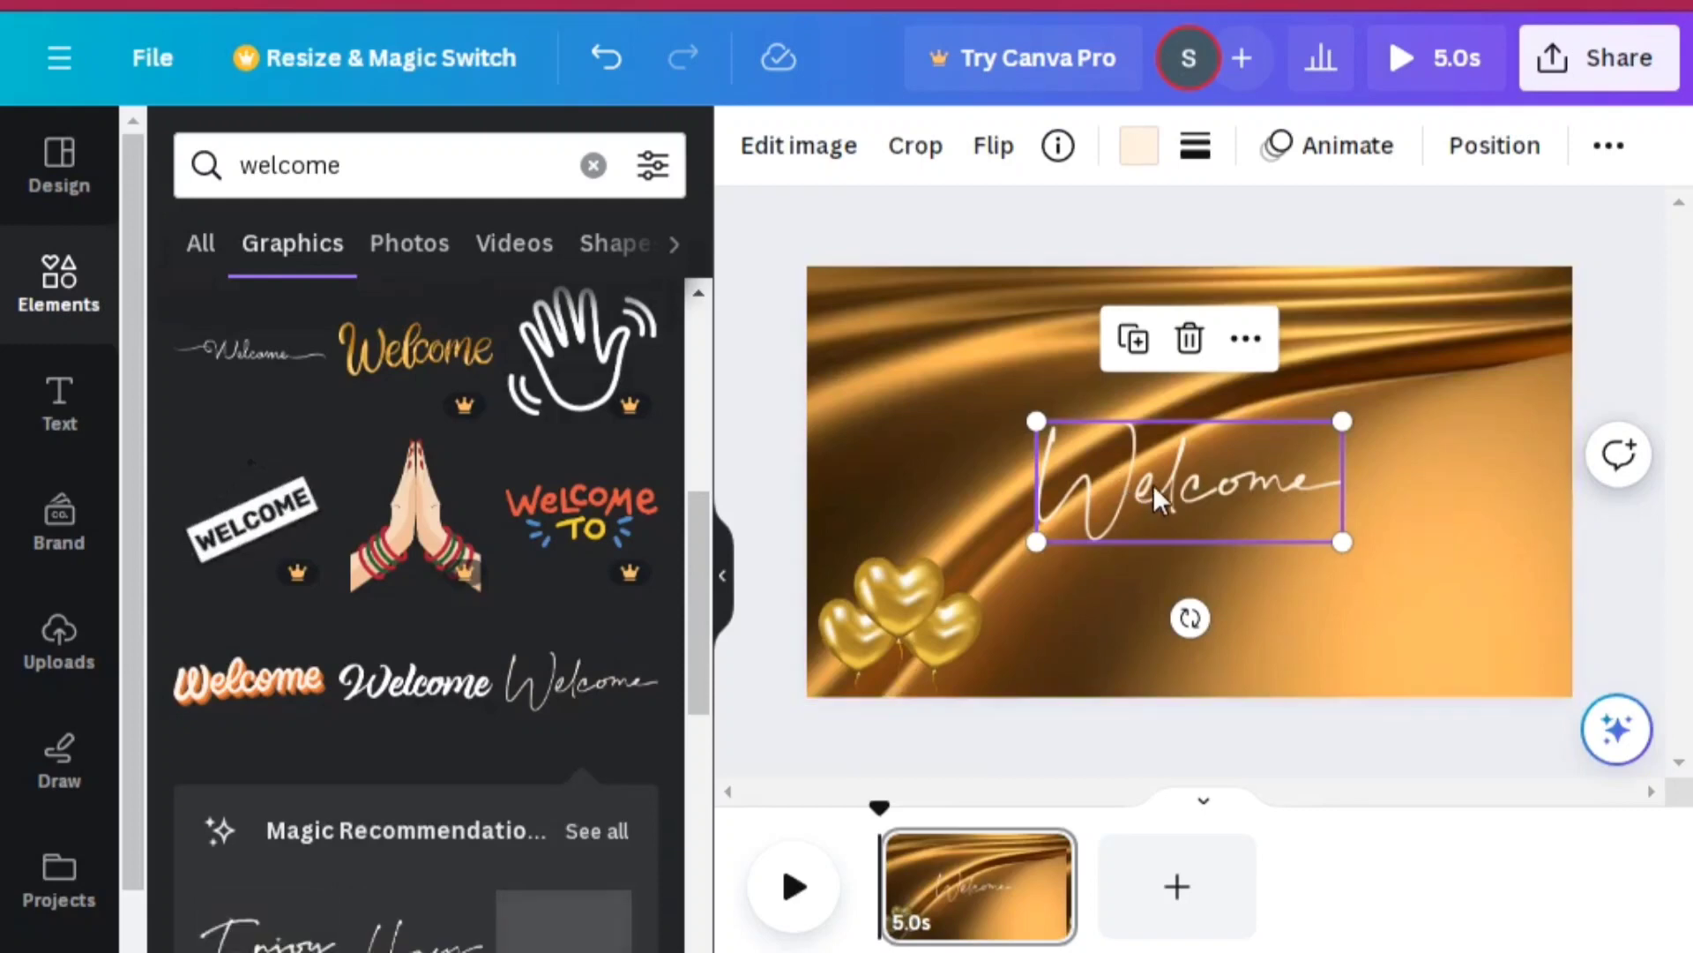
{"action": "left_click_drag", "start_coordinate": [1151, 485], "coordinate": [981, 381]}
{"action": "left_click", "coordinate": [1152, 596]}
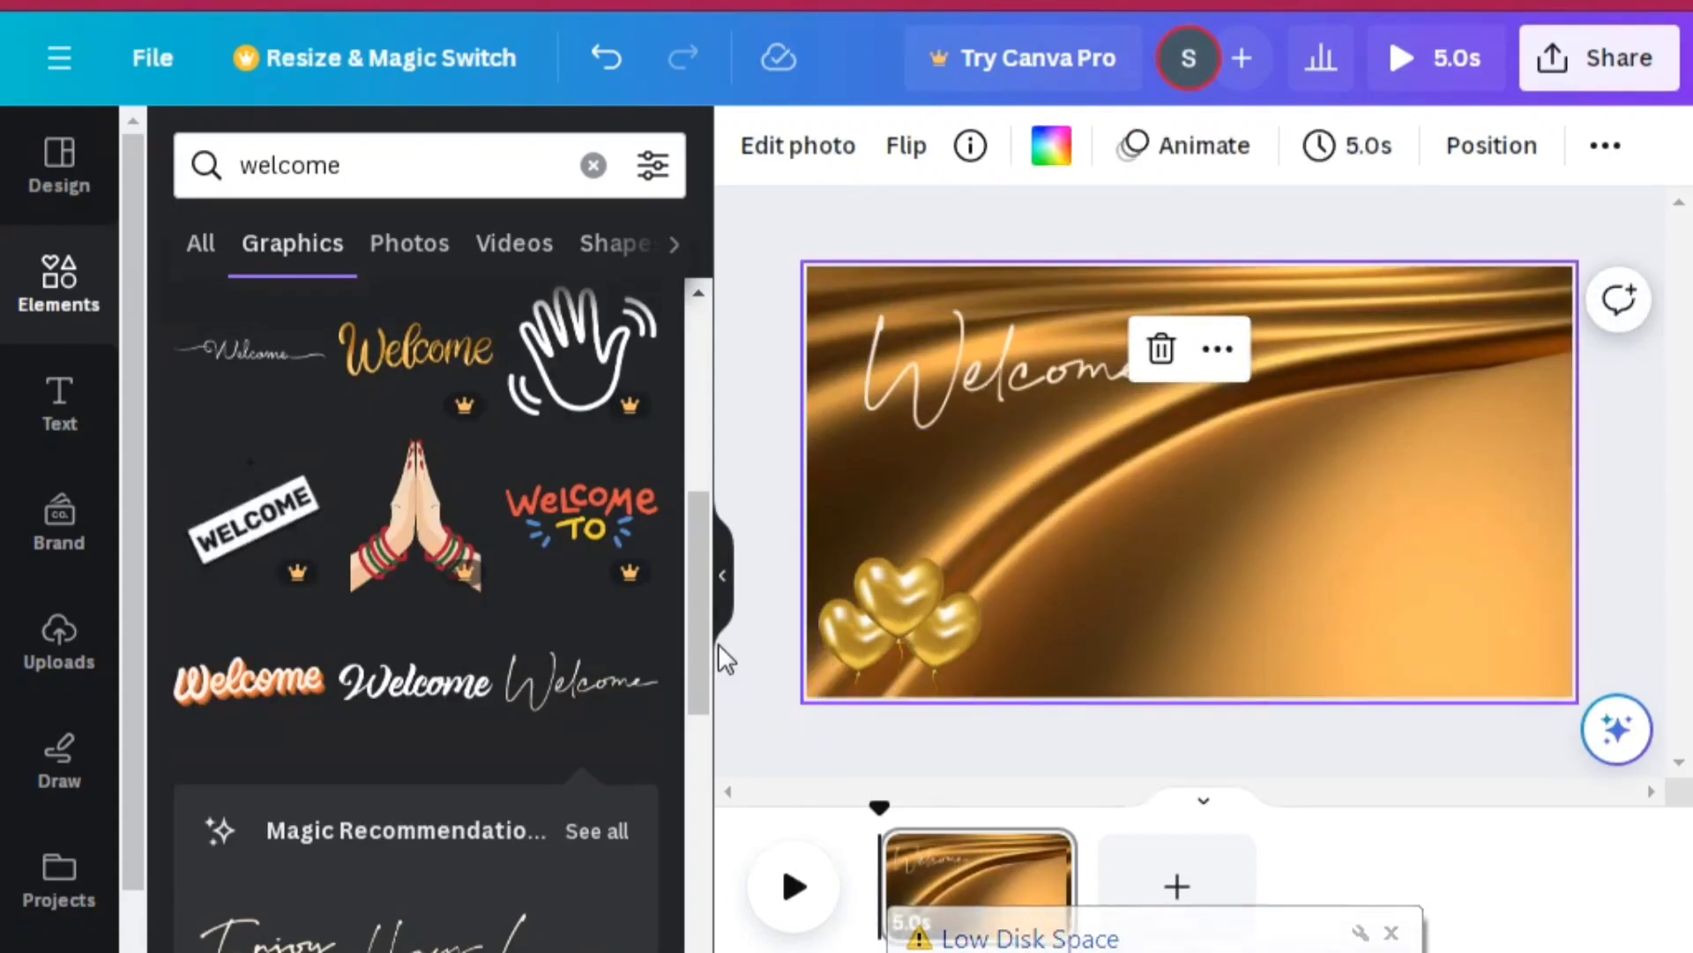
Step: Search the graphics for "welcome new born baby", narrow the search to Newborn, and add the gray-swaddled and pink-swaddled babies
{"action": "left_click_drag", "start_coordinate": [701, 647], "coordinate": [698, 802]}
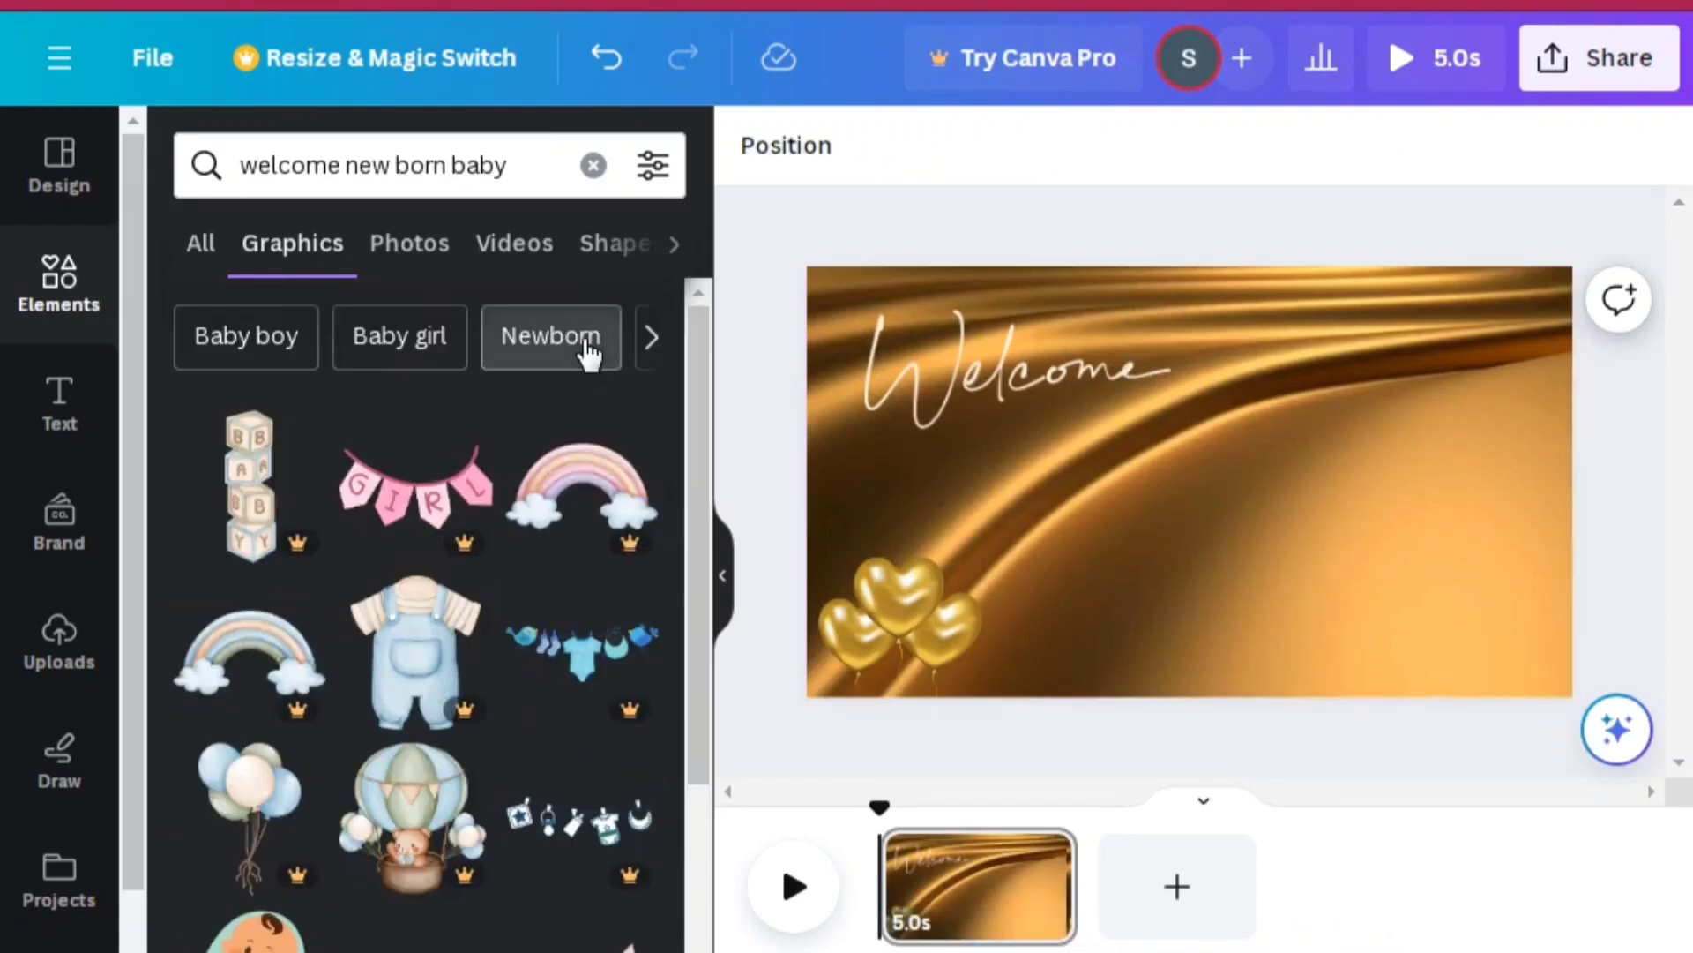
{"action": "left_click", "coordinate": [584, 344]}
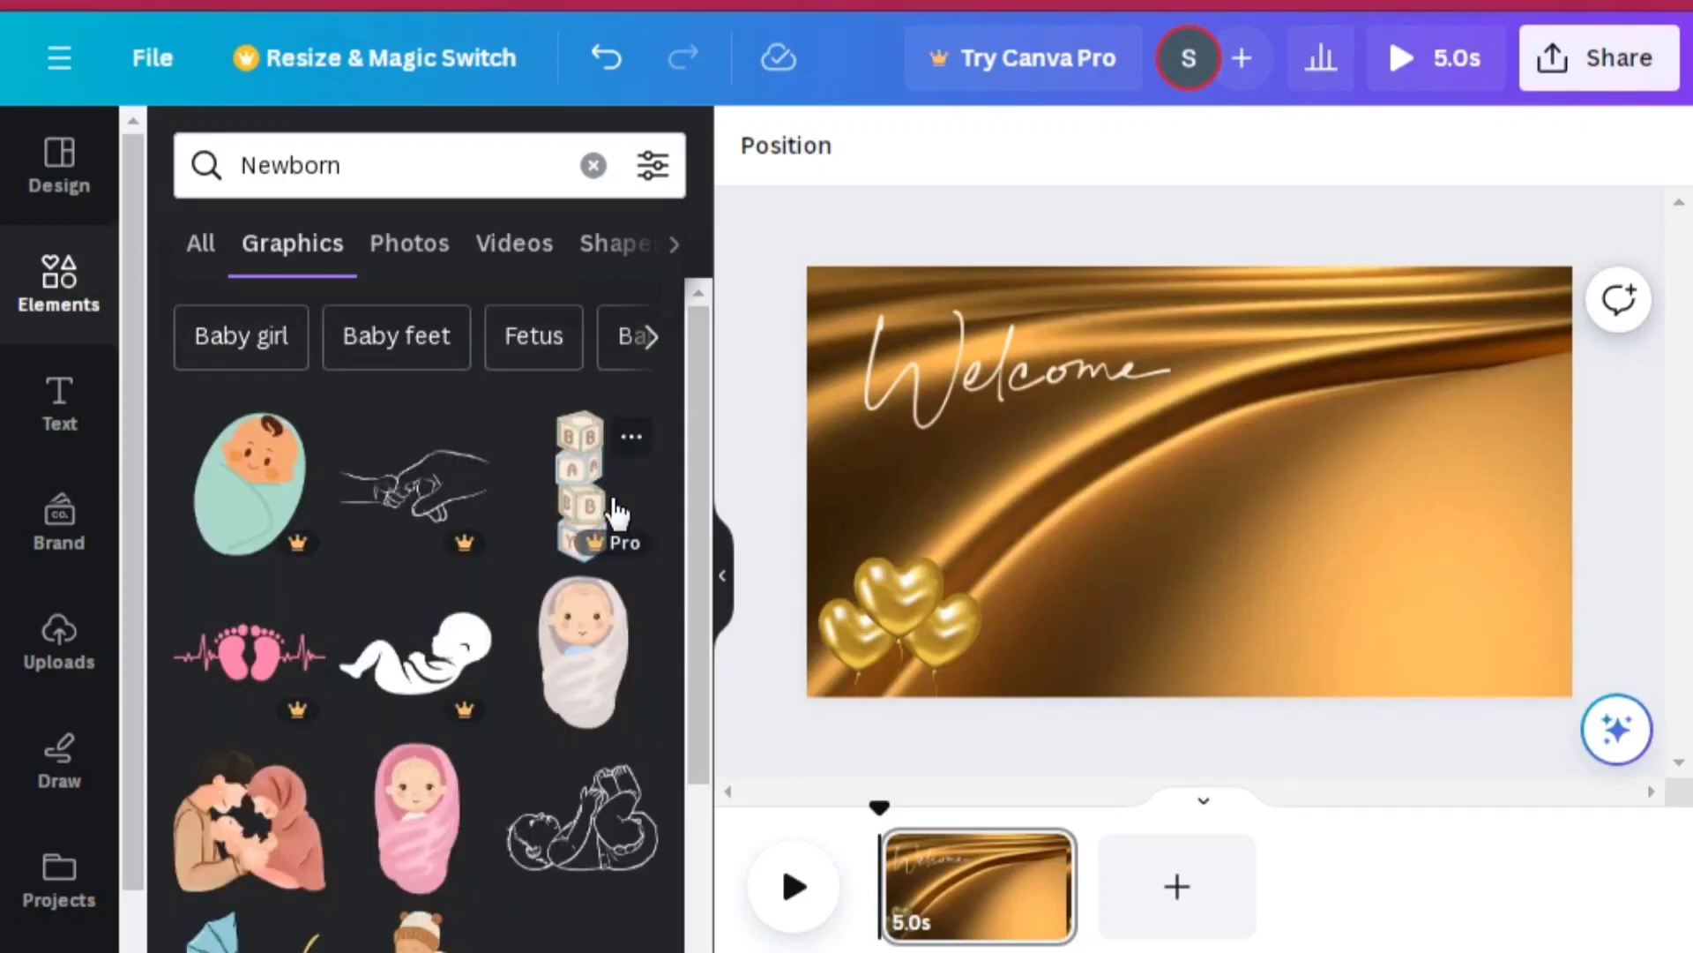
{"action": "left_click", "coordinate": [605, 655]}
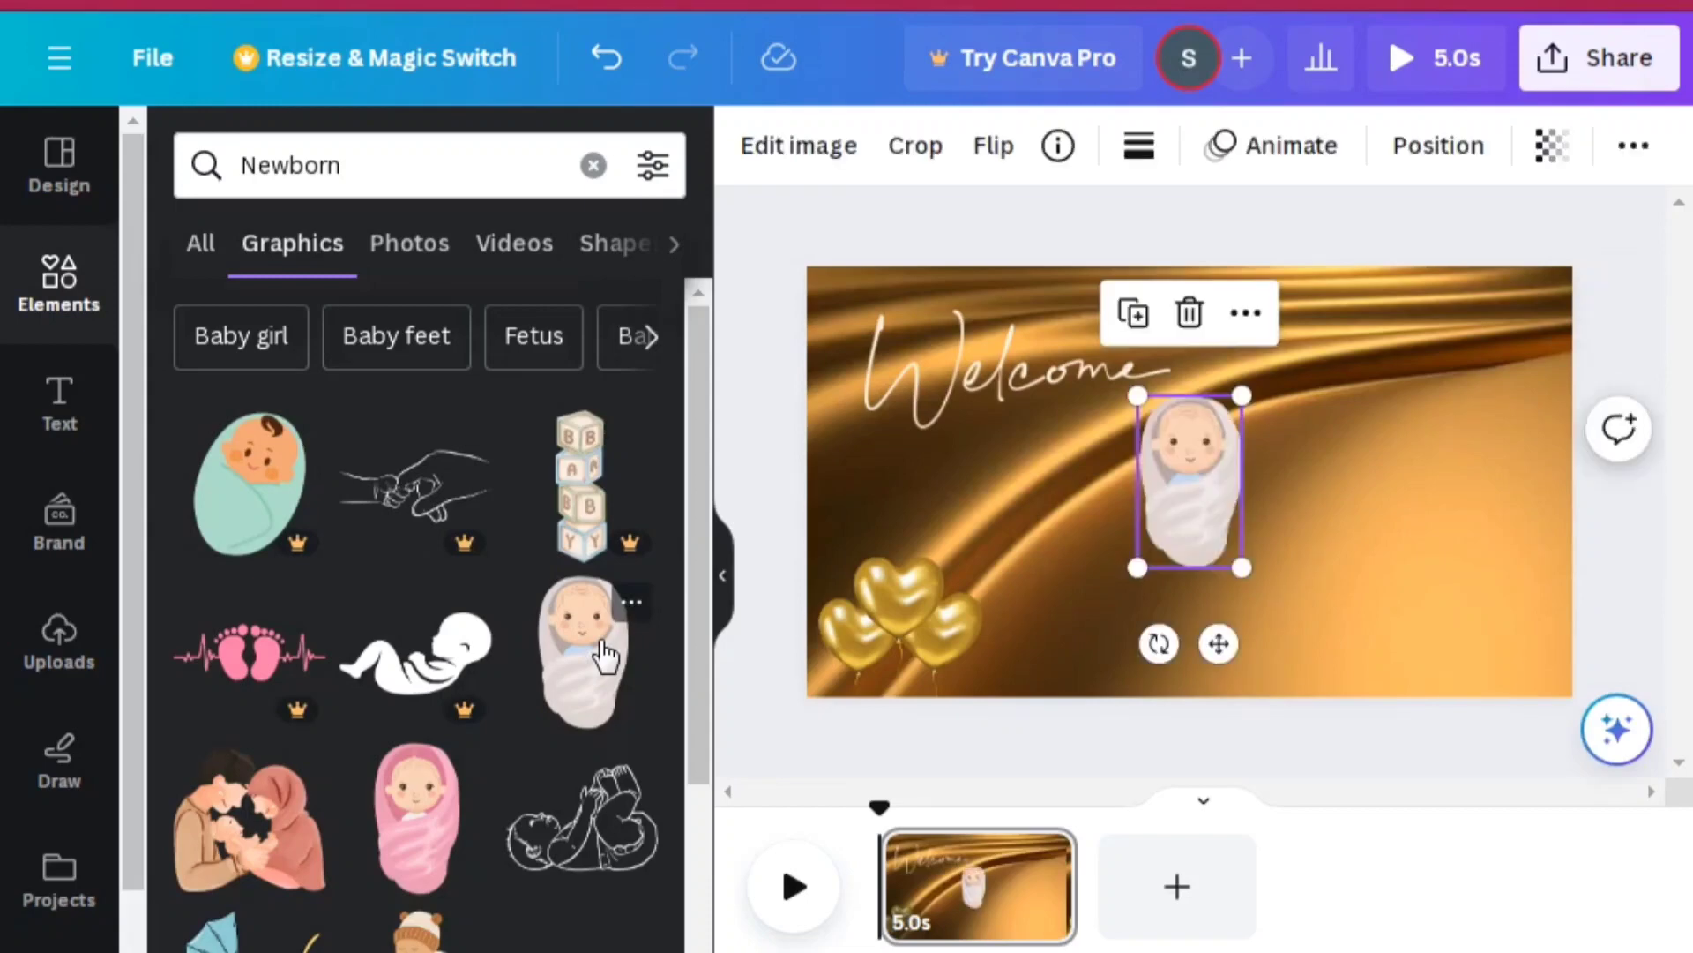
{"action": "left_click", "coordinate": [441, 807]}
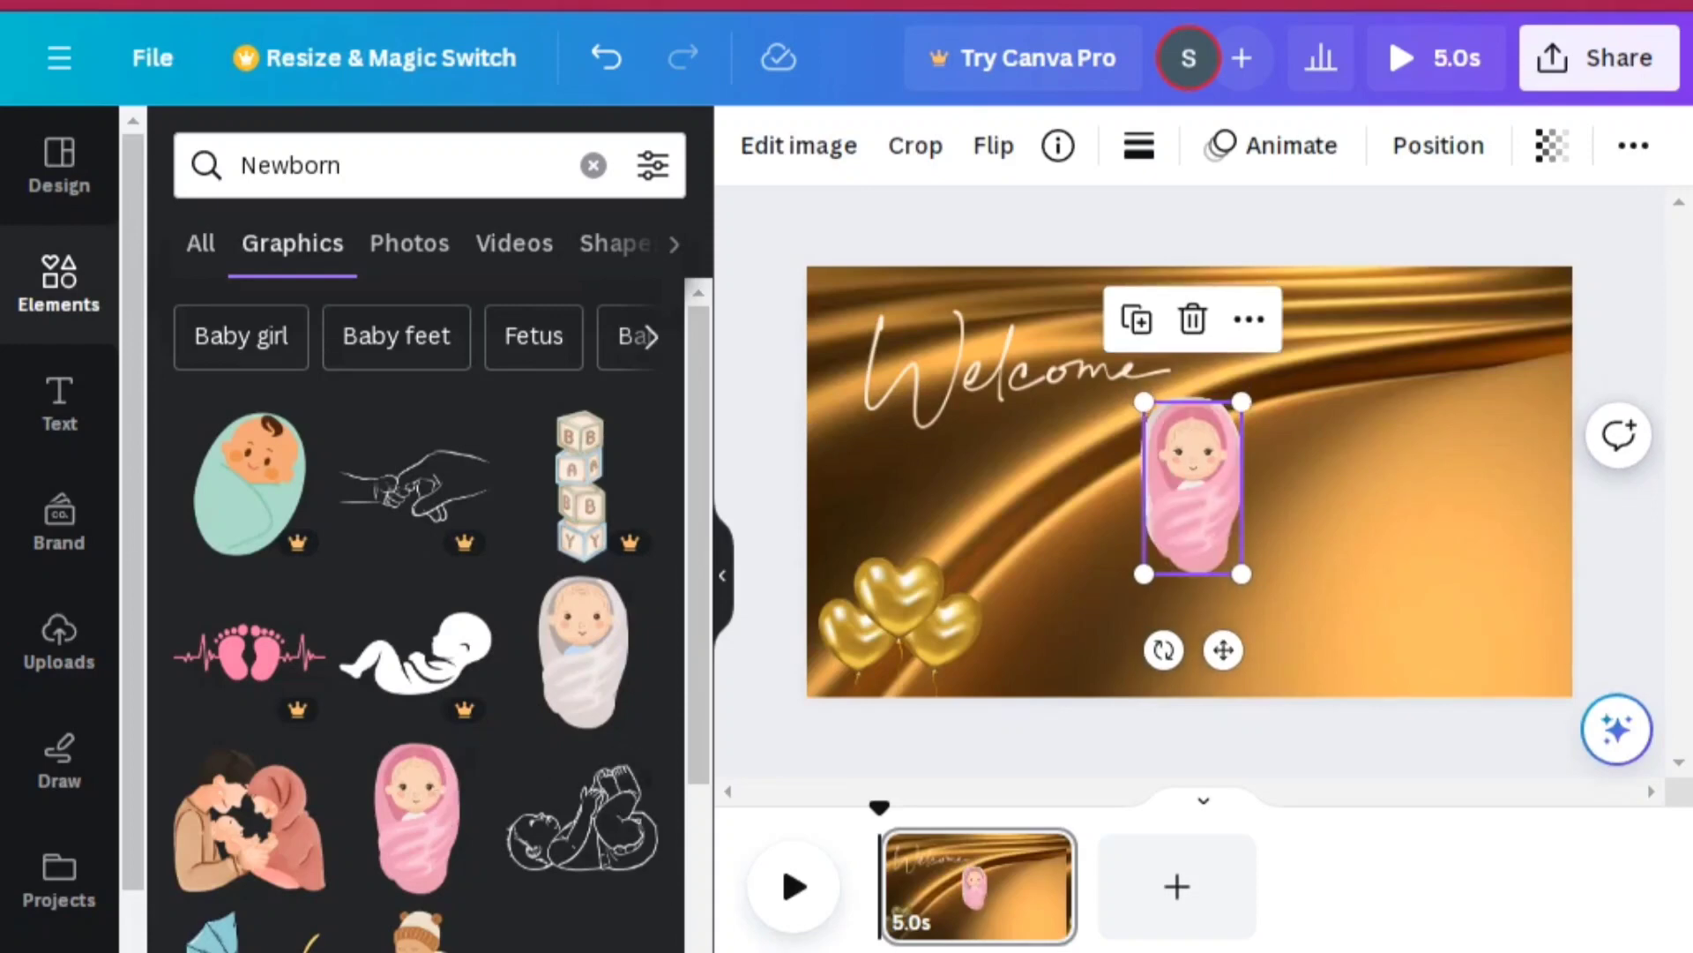
Step: Add the sleeping baby on a pink blanket, shrink it to about 448 × 610, and place it on the page's right side
{"action": "scroll", "coordinate": [423, 617], "scroll_direction": "down", "scroll_amount": 5}
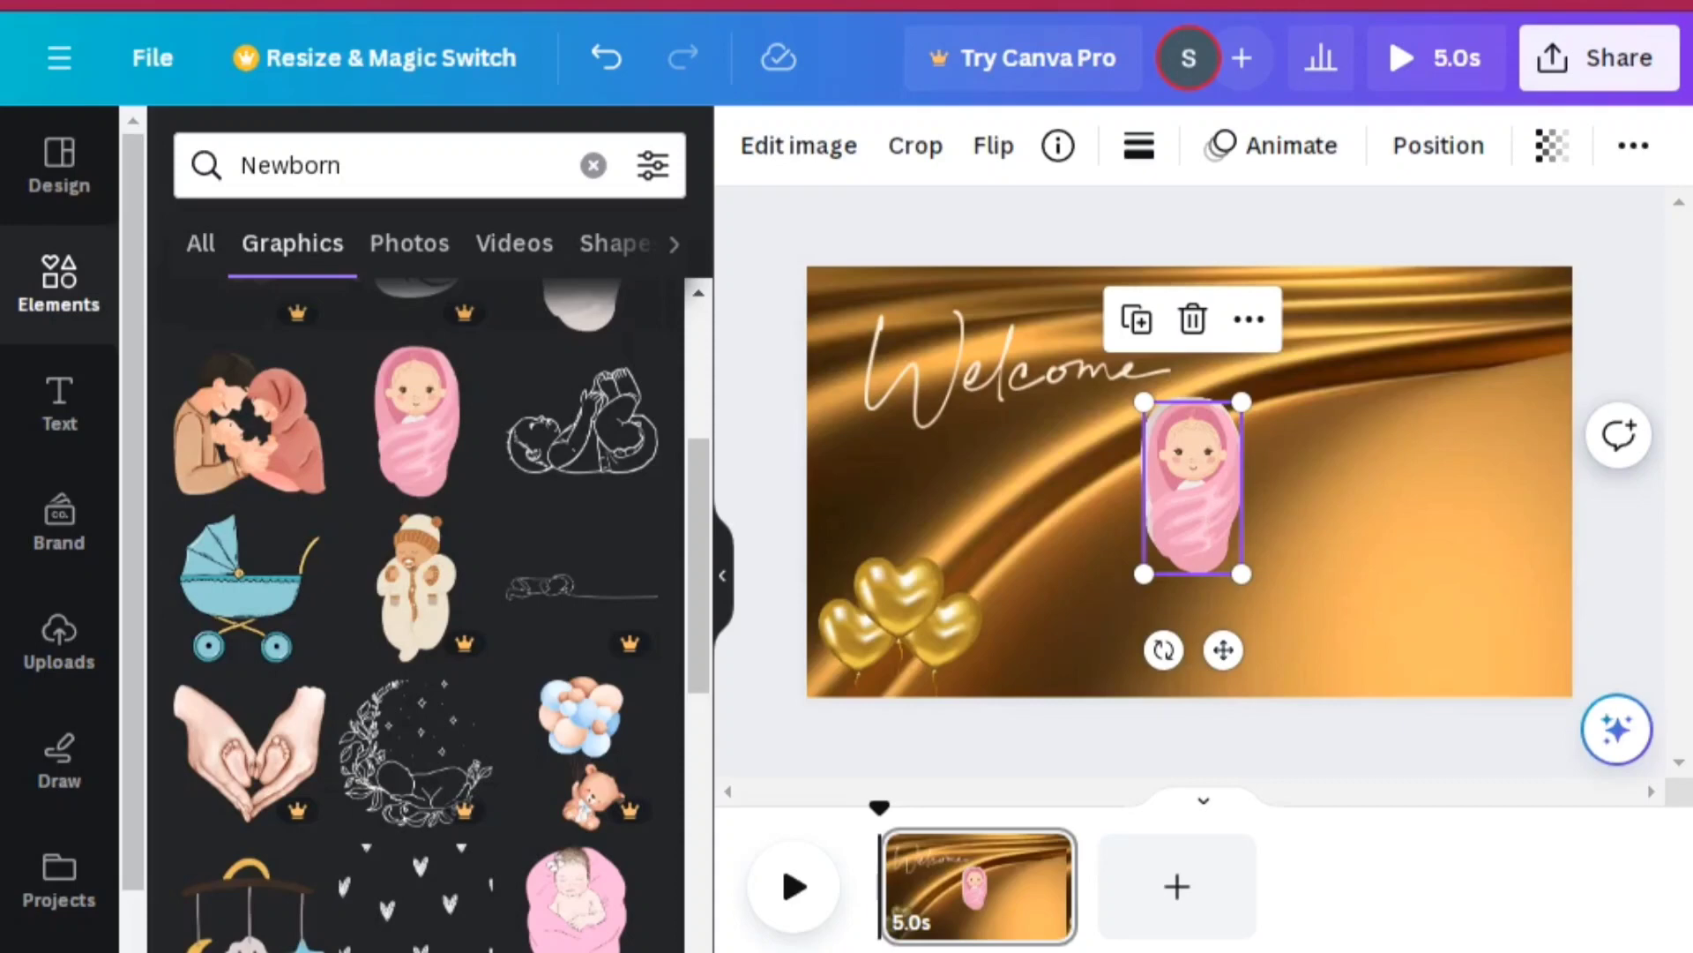
{"action": "scroll", "coordinate": [653, 819], "scroll_direction": "down", "scroll_amount": 3}
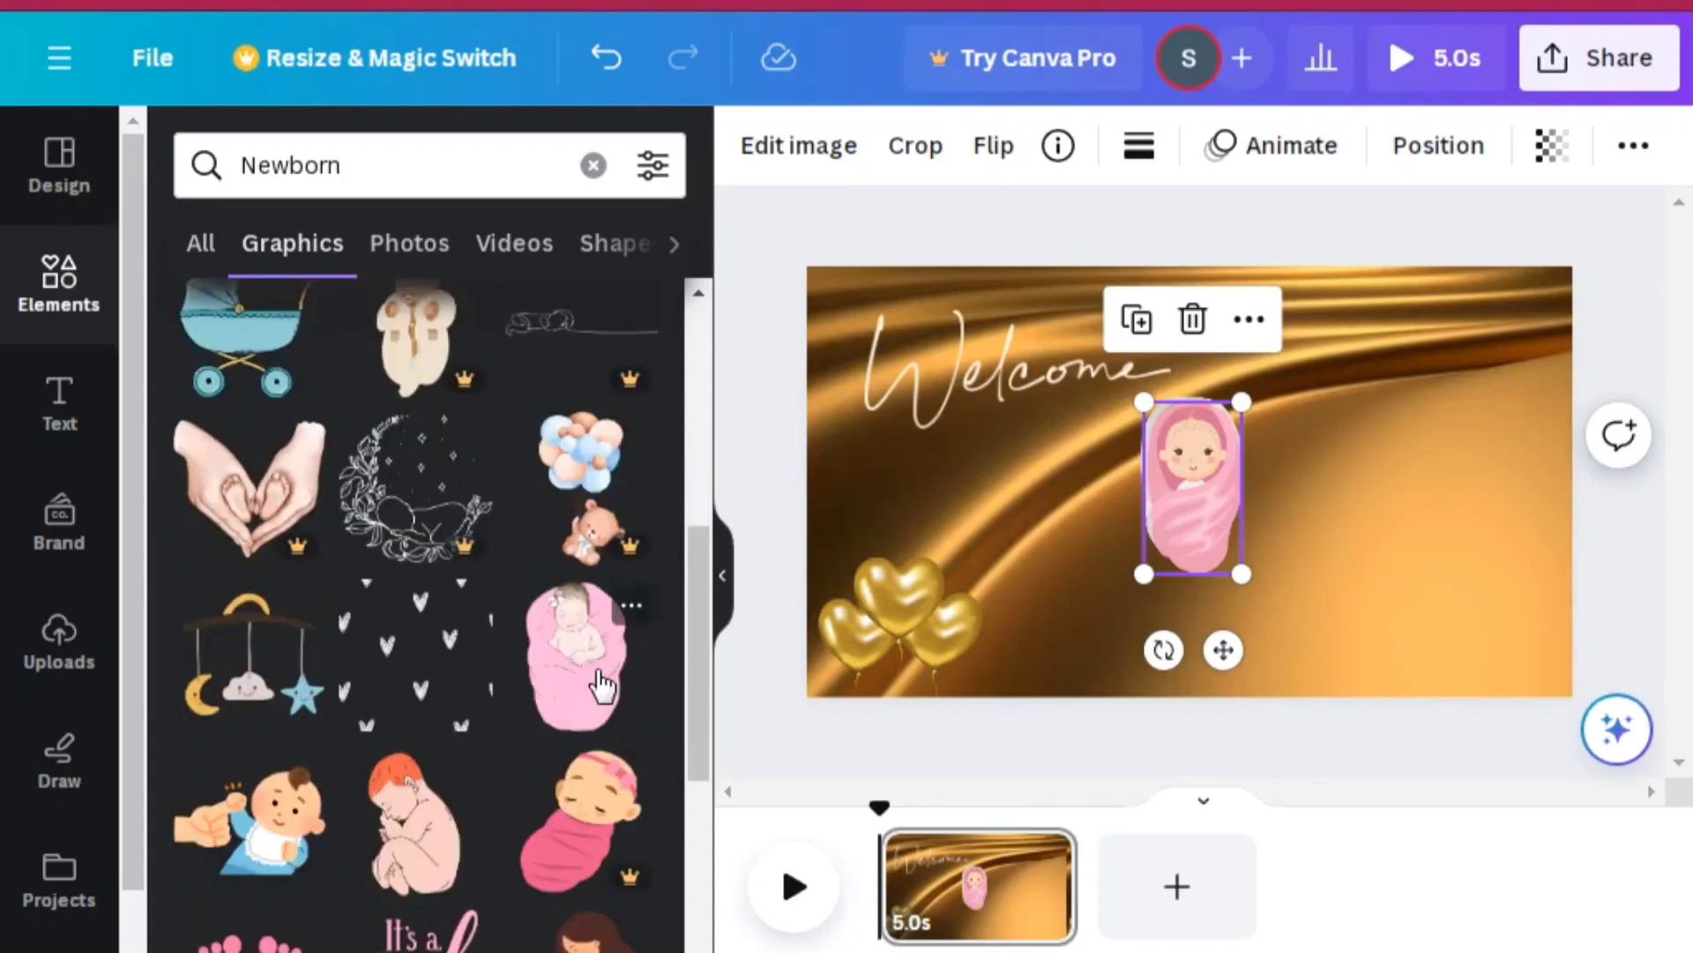
{"action": "left_click", "coordinate": [603, 684]}
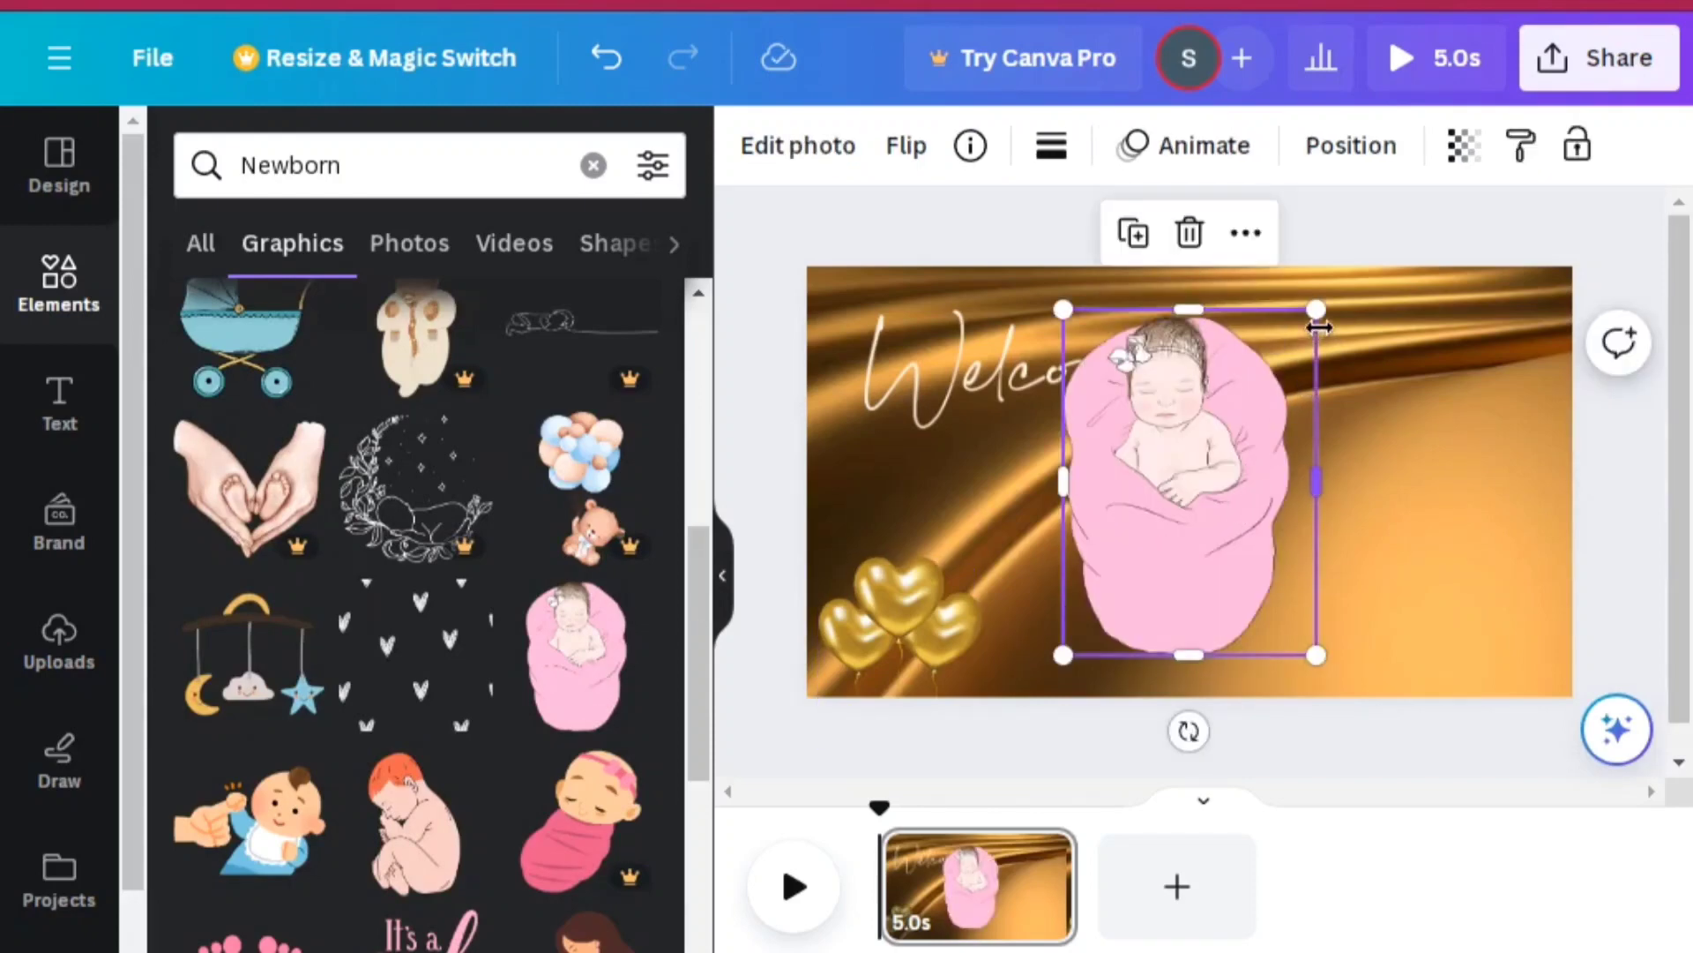
{"action": "left_click_drag", "start_coordinate": [1252, 392], "coordinate": [1235, 408]}
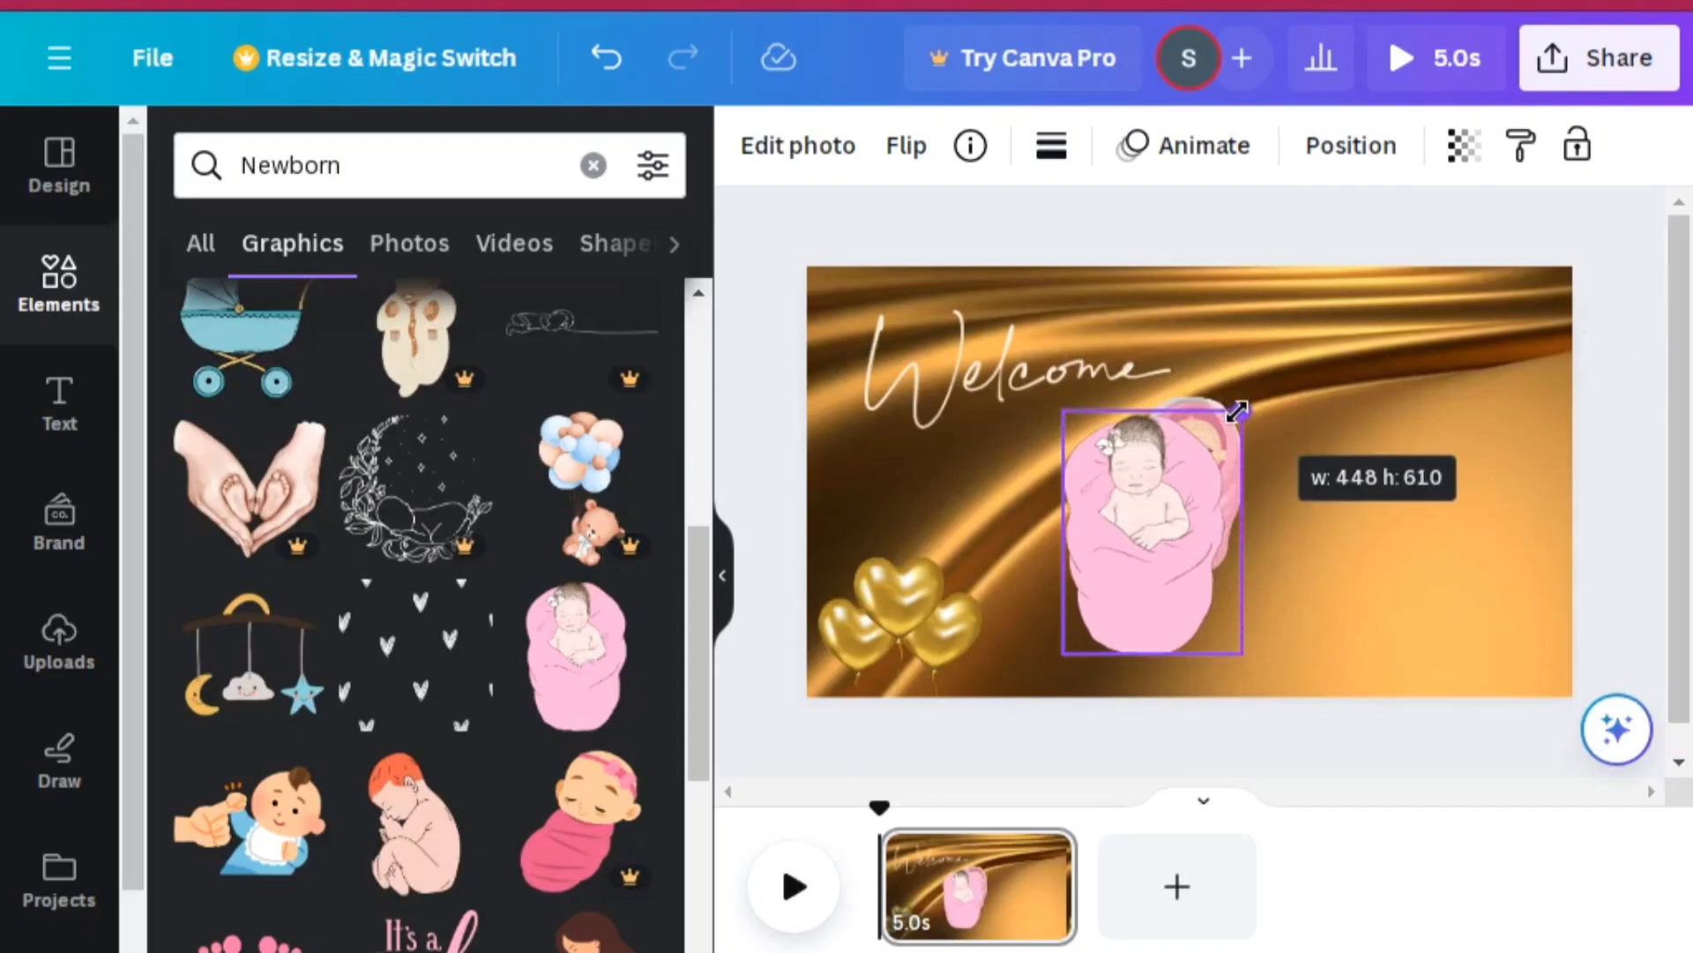
{"action": "left_click_drag", "start_coordinate": [1179, 502], "coordinate": [1486, 444]}
Step: Delete the small pink-swaddled and gray-swaddled baby illustrations from the middle of the page
{"action": "left_click", "coordinate": [1214, 476]}
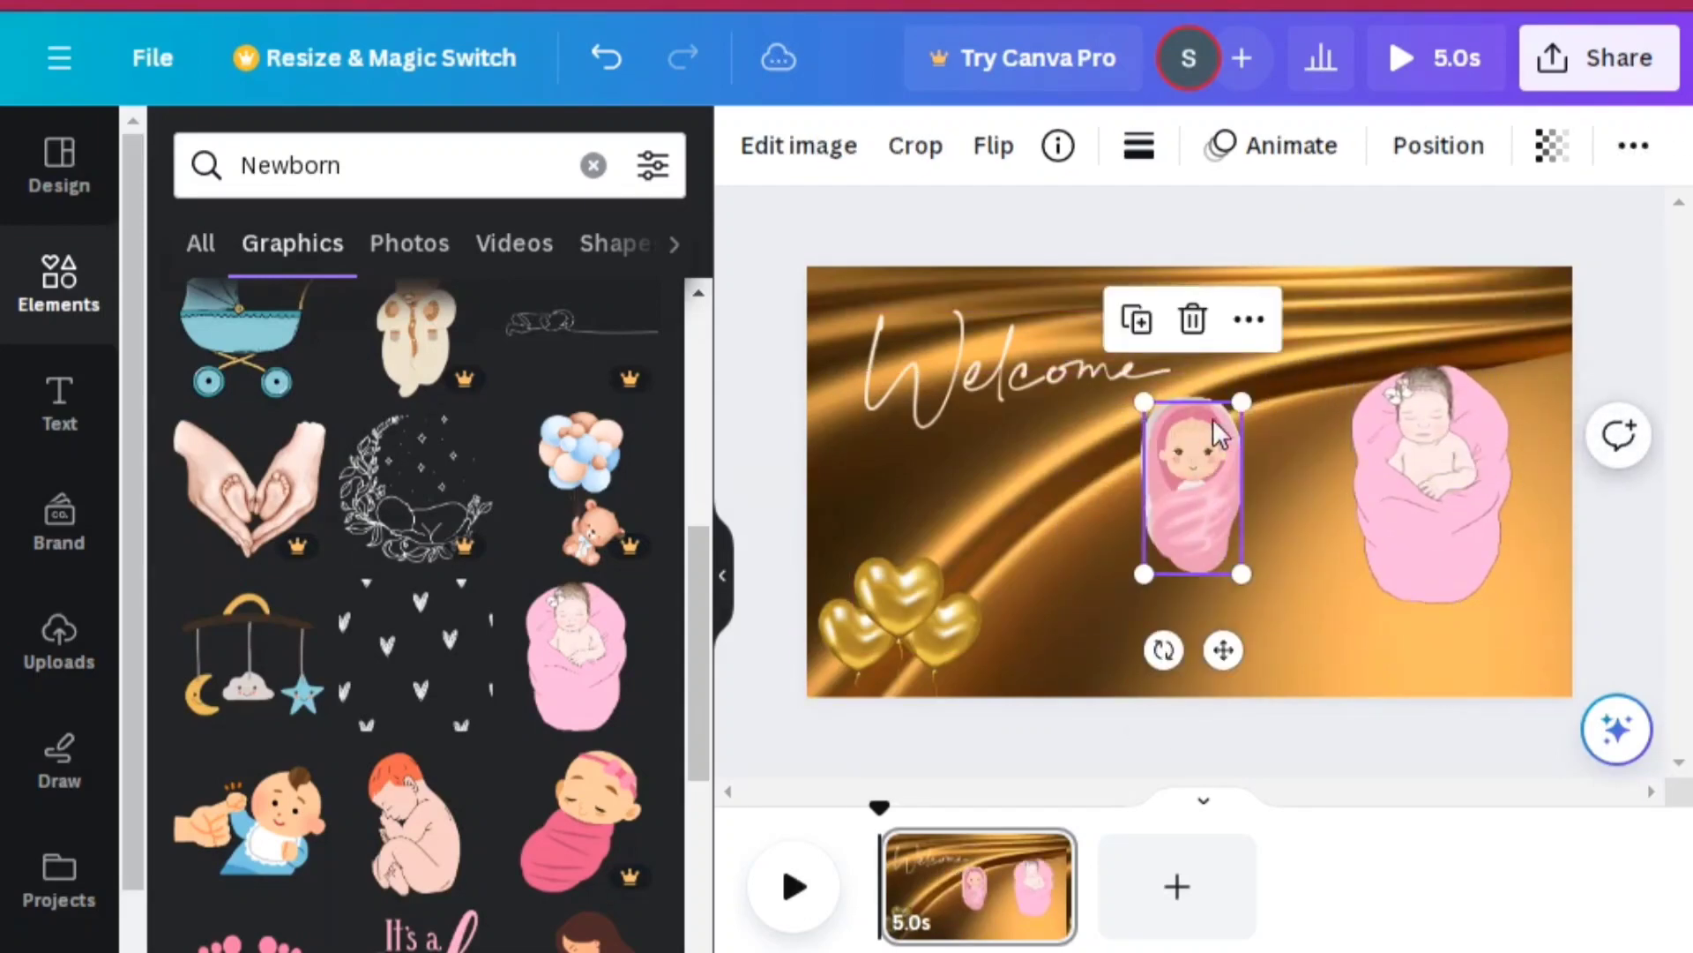
{"action": "left_click", "coordinate": [1192, 319]}
{"action": "left_click_drag", "start_coordinate": [1198, 424], "coordinate": [1204, 340]}
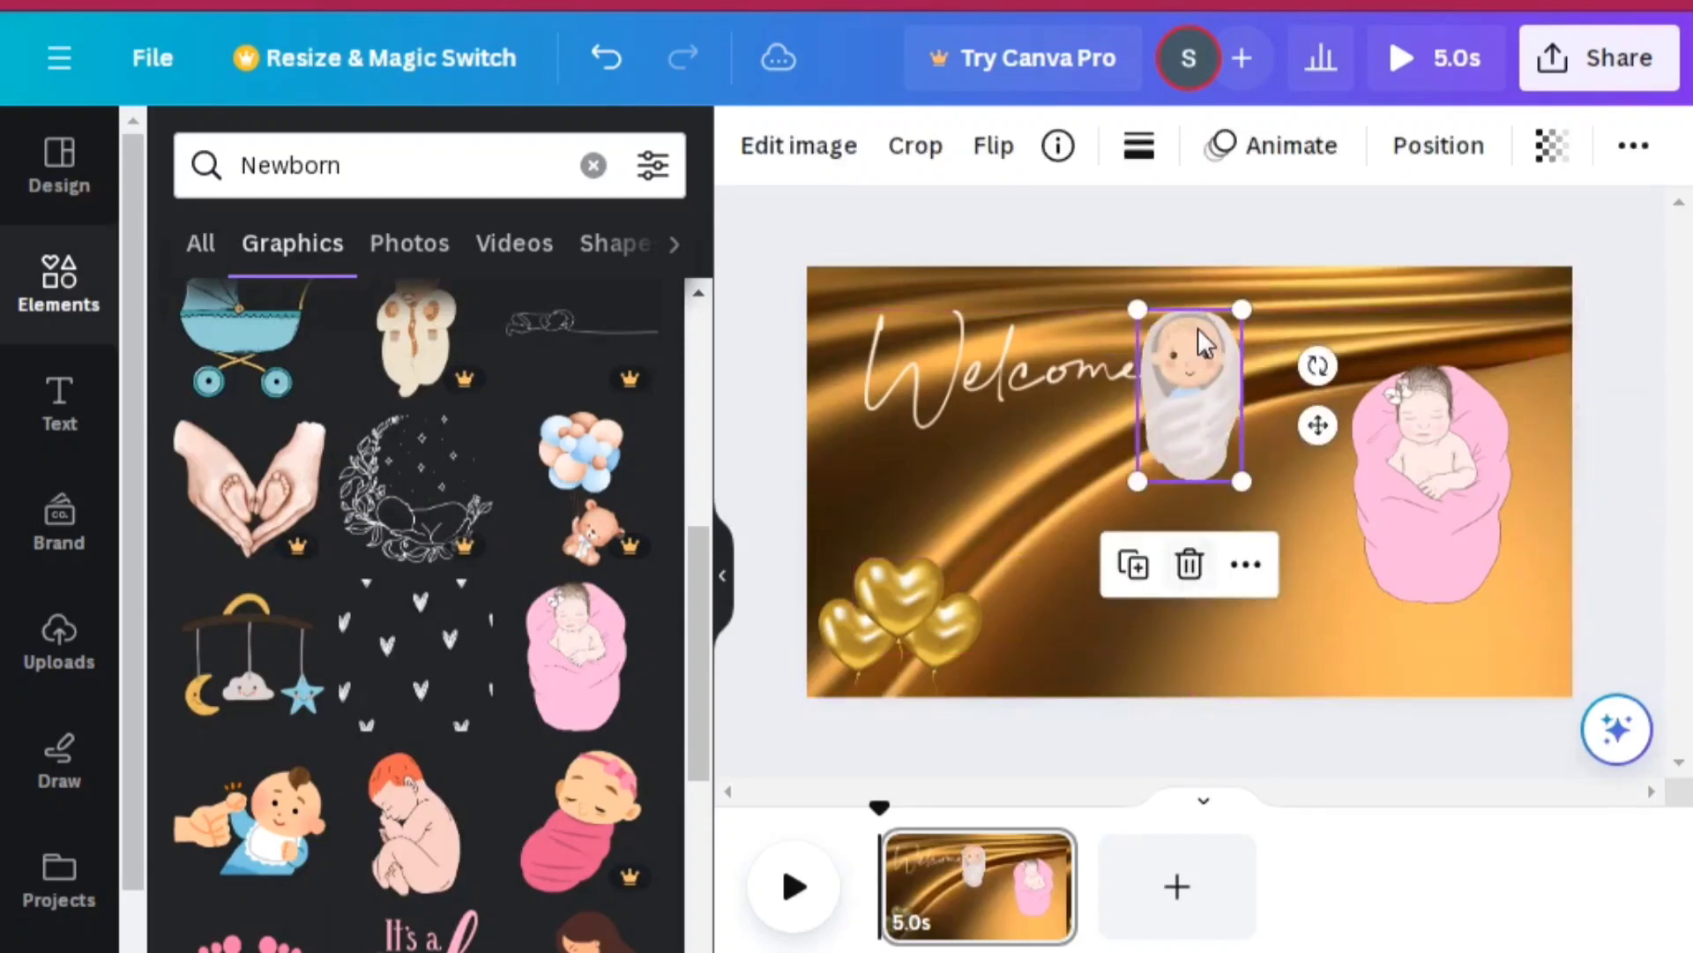
{"action": "left_click", "coordinate": [1196, 569]}
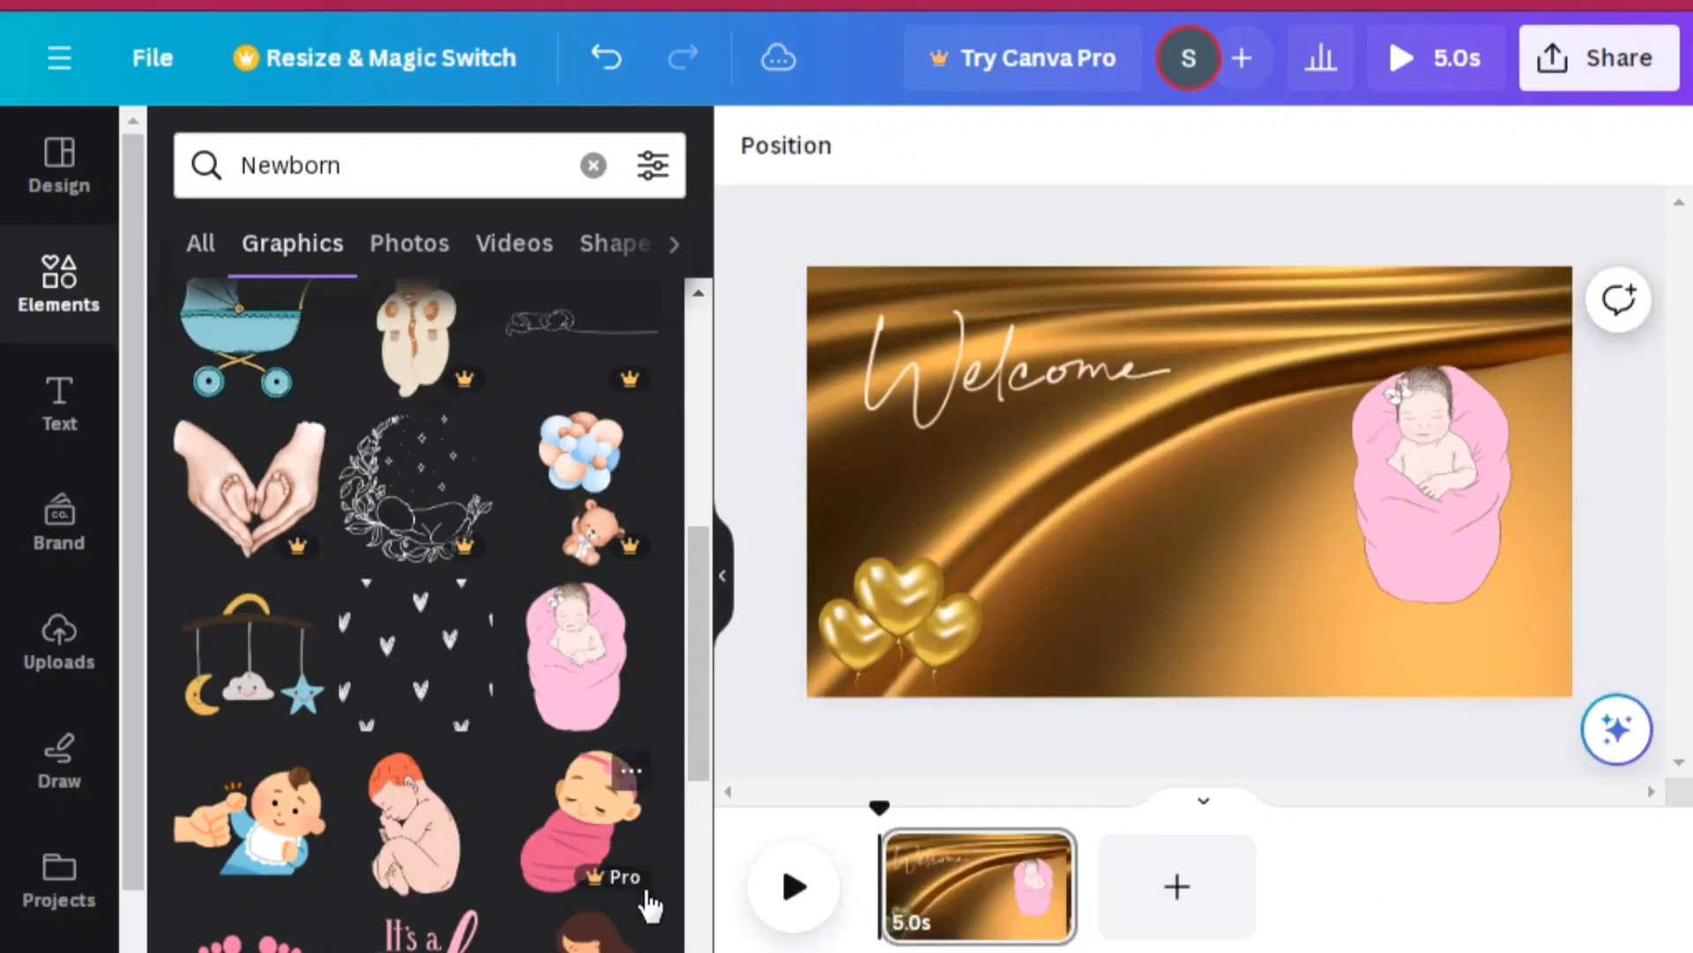
Step: Replace the sleeping baby with a scaled-down illustration of the blue-dressed baby and adult hand on the page's right side
{"action": "left_click", "coordinate": [296, 851]}
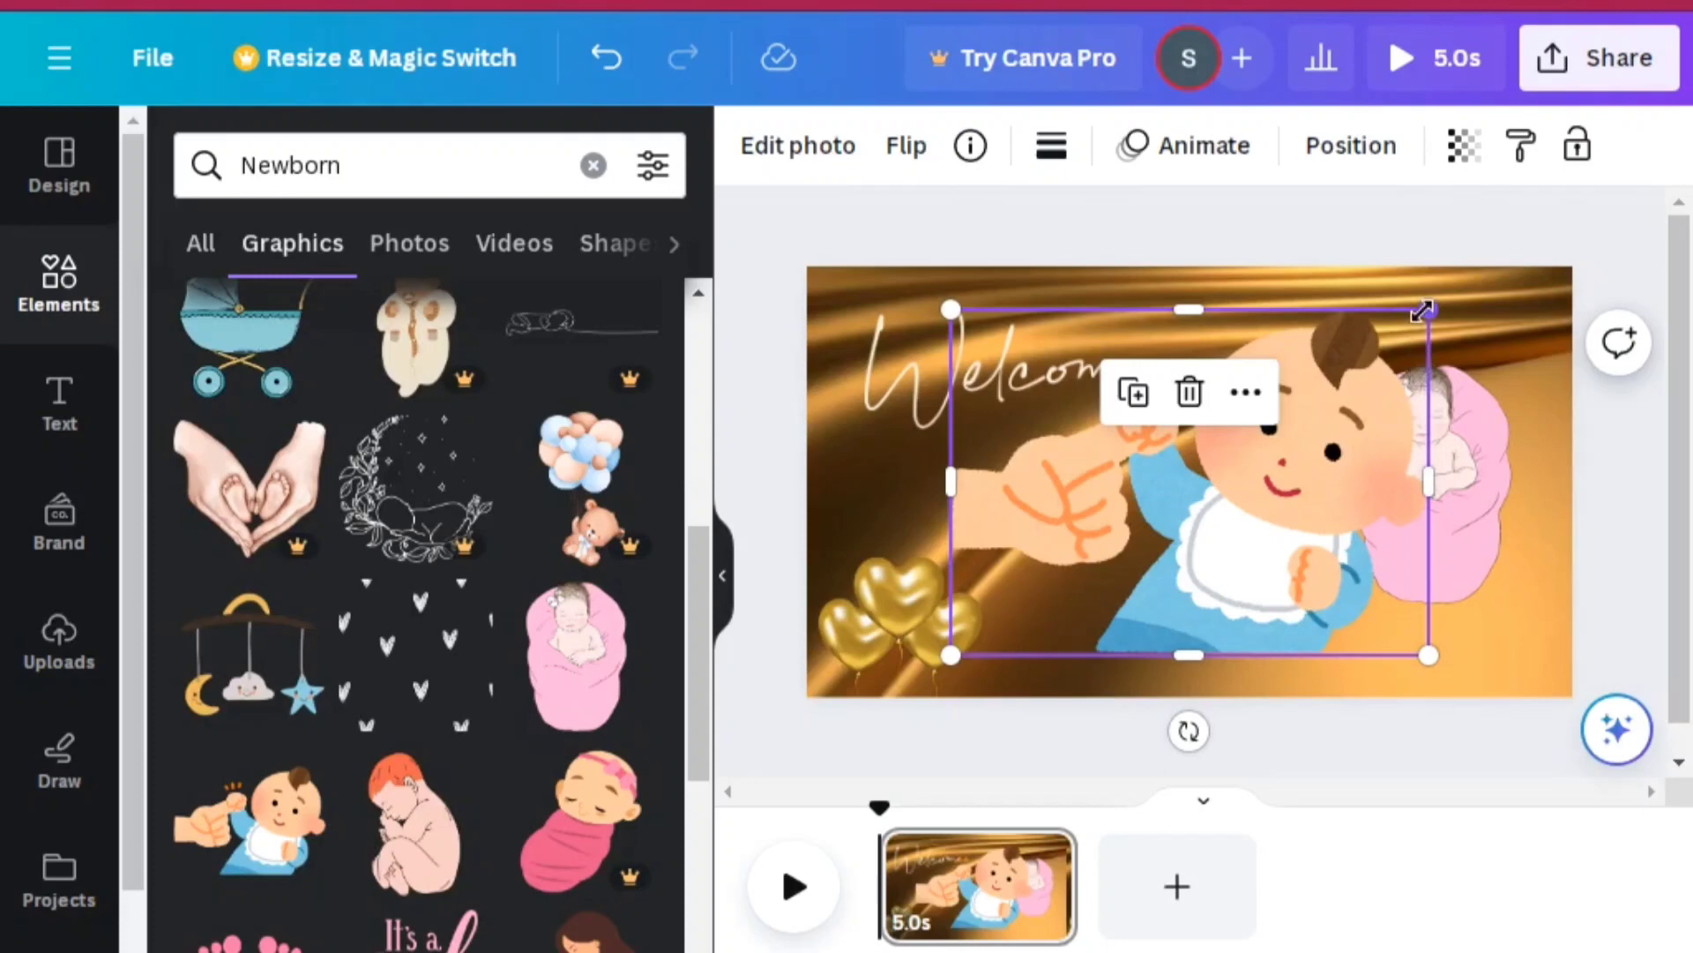
{"action": "left_click_drag", "start_coordinate": [1429, 309], "coordinate": [1255, 457]}
{"action": "left_click", "coordinate": [1457, 445]}
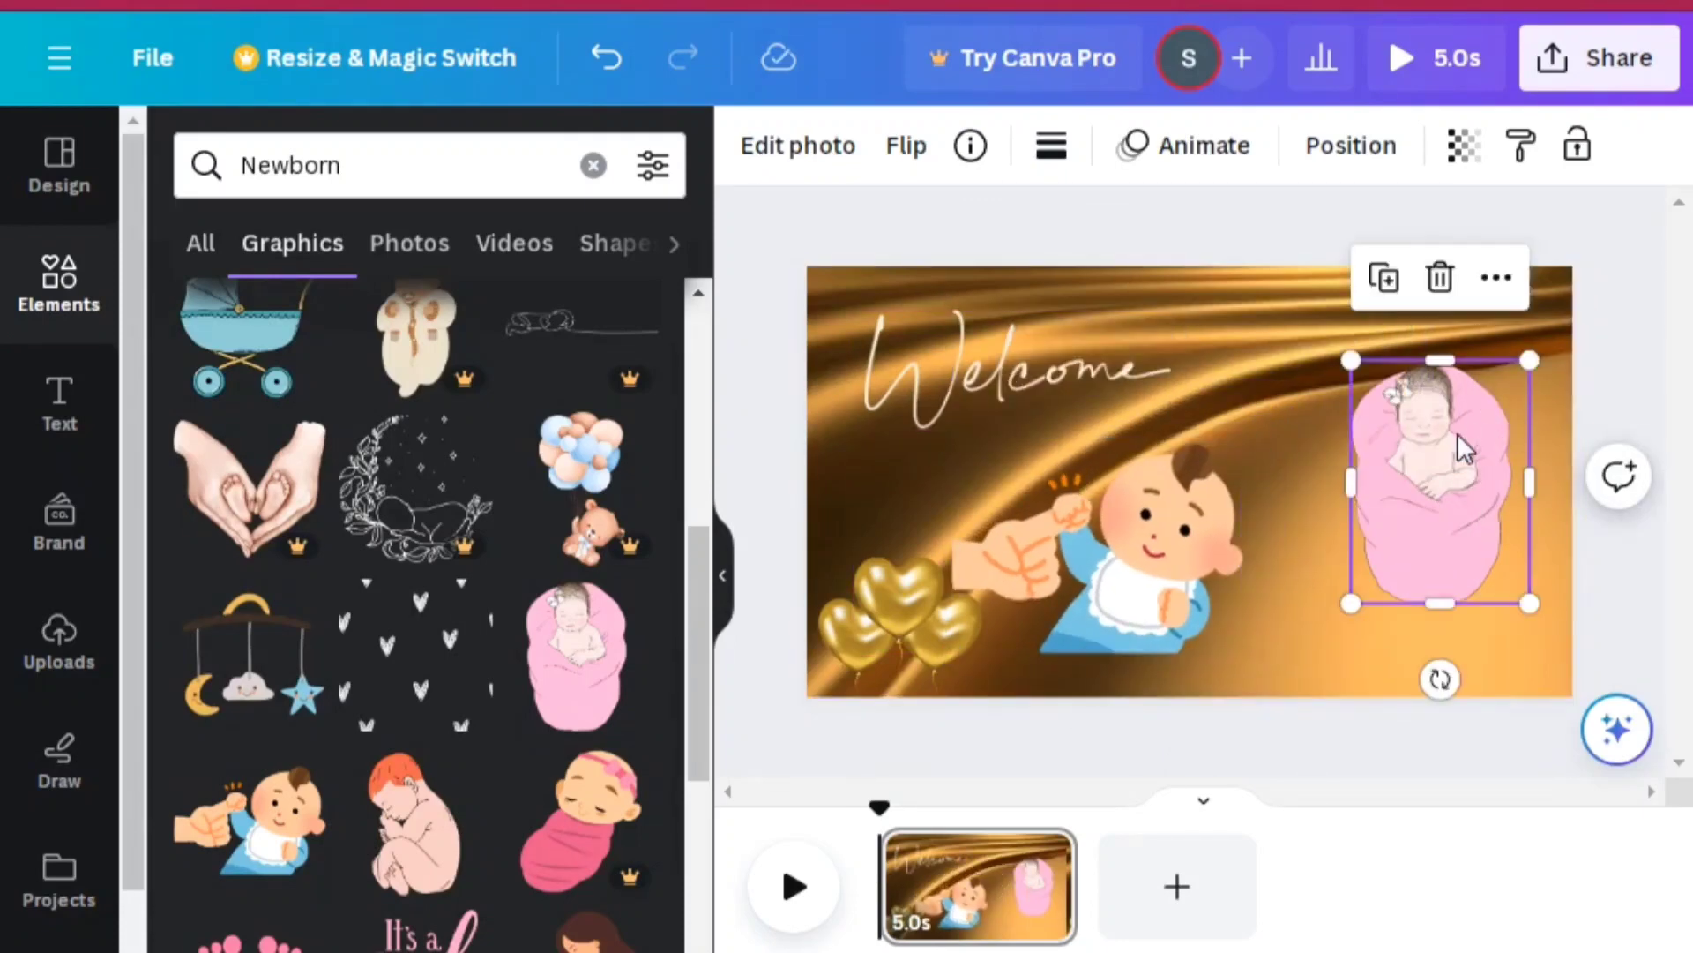
{"action": "left_click", "coordinate": [1442, 281]}
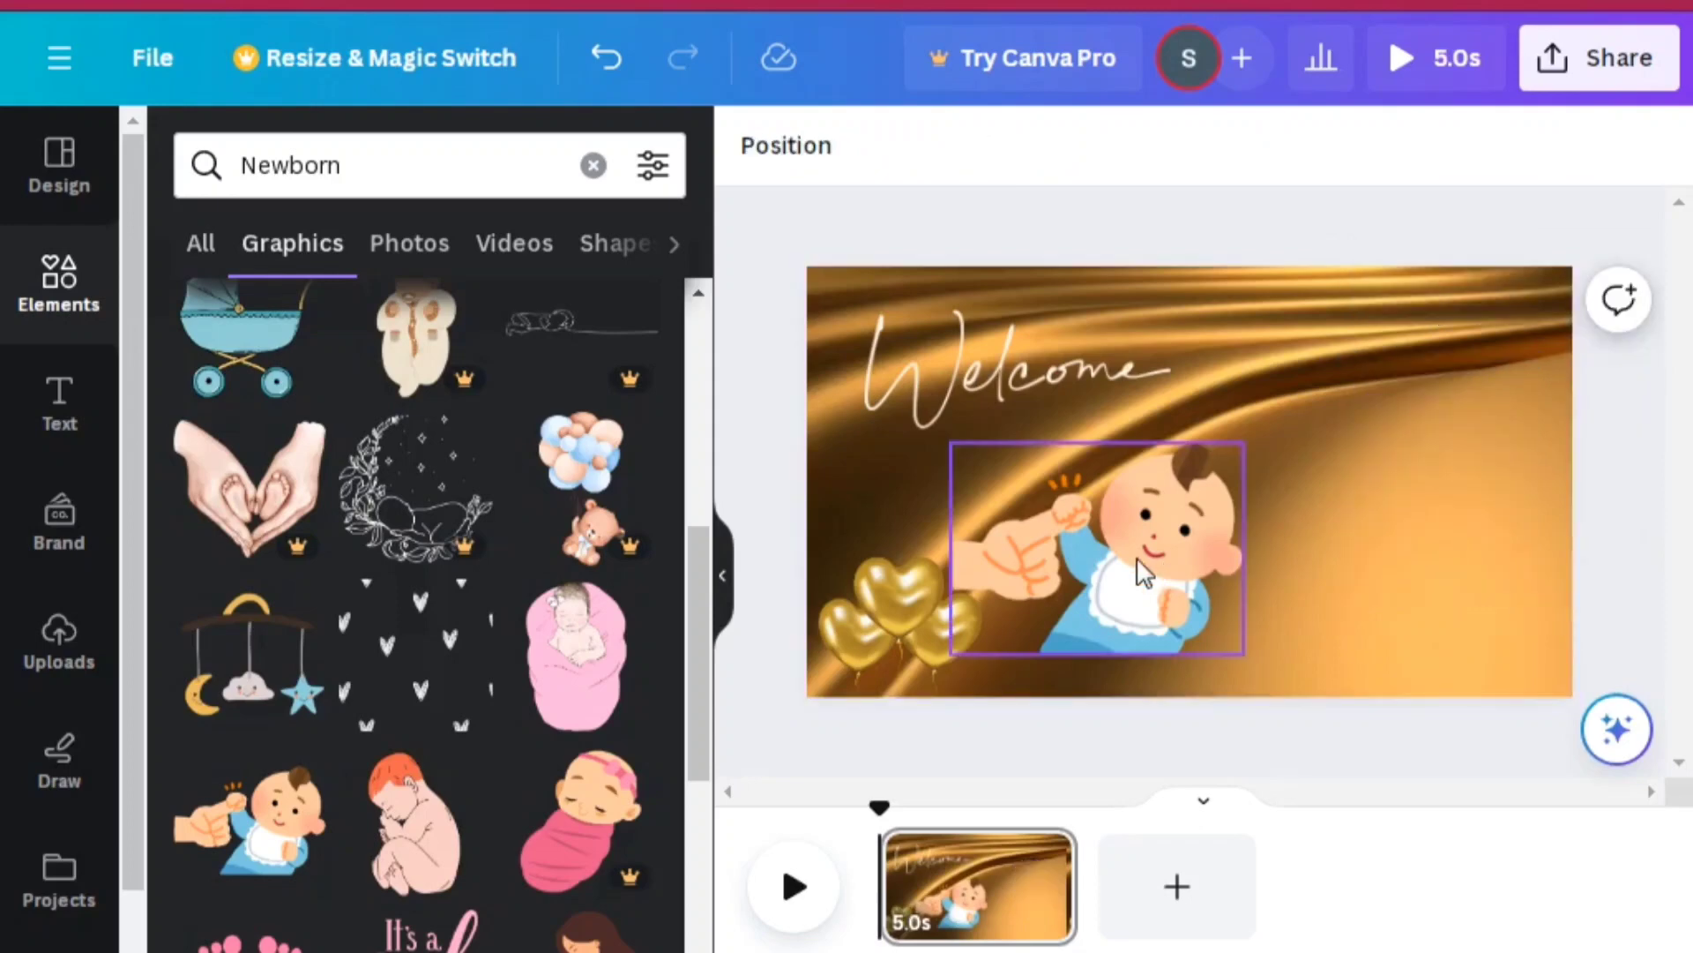
{"action": "left_click_drag", "start_coordinate": [1146, 567], "coordinate": [1426, 475]}
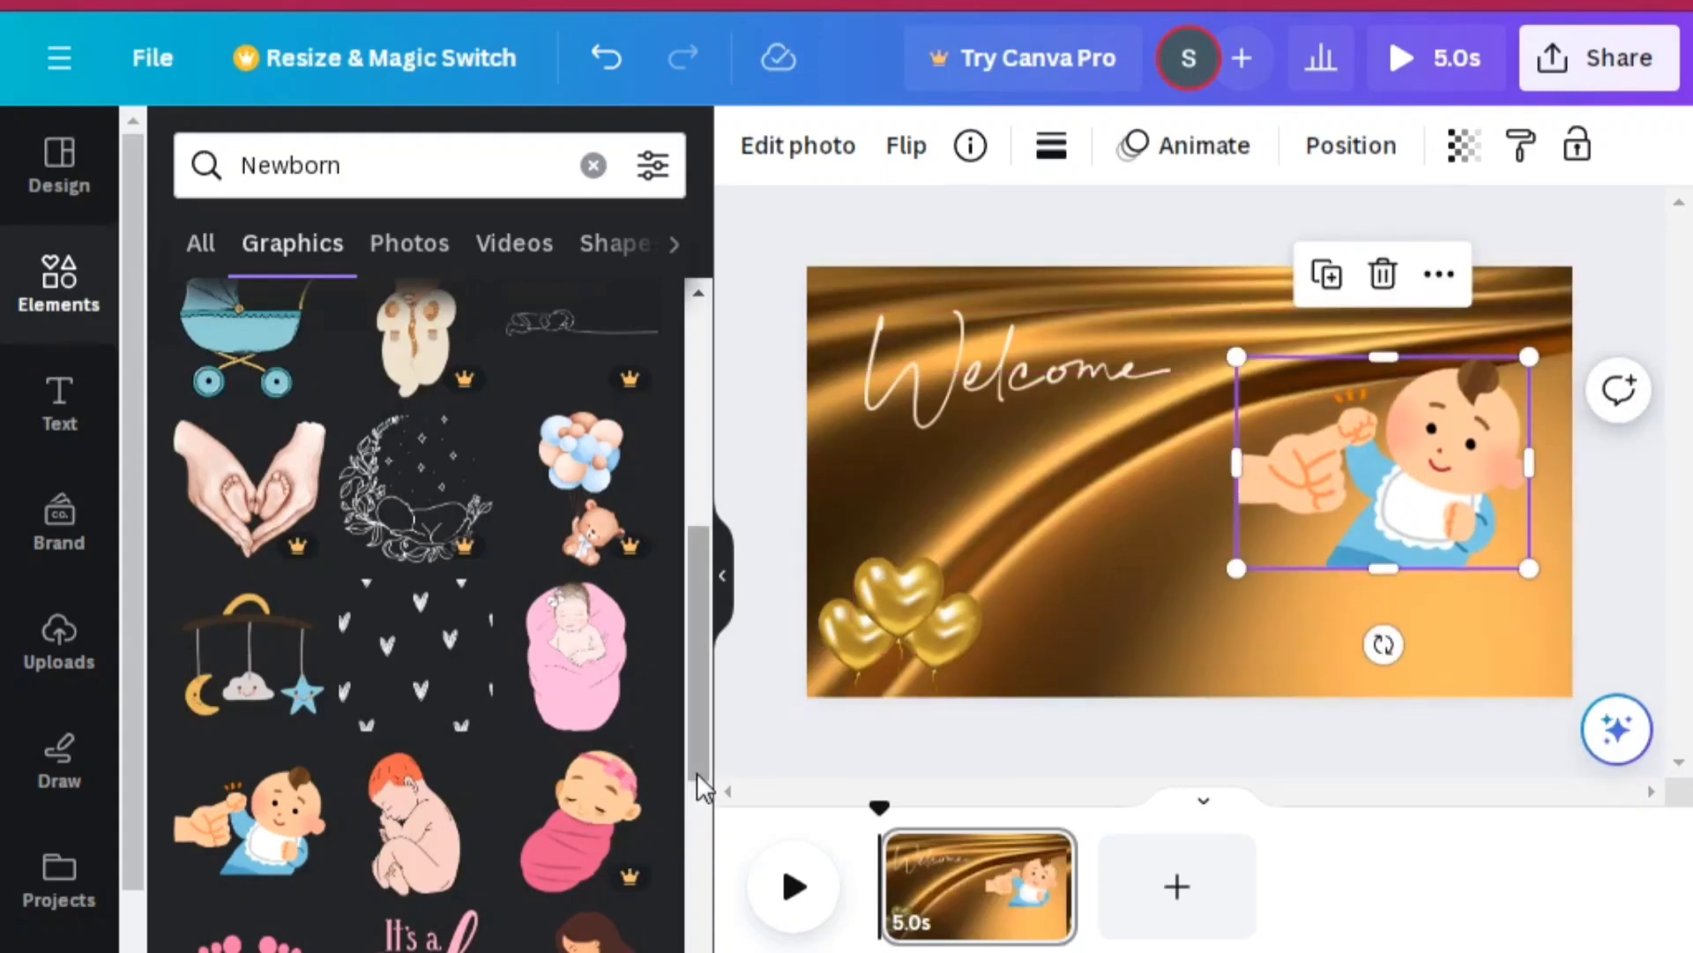
Step: Add the blue star mobile to the upper-right corner and move the blue-dressed baby into the lower-right corner beneath it
{"action": "left_click_drag", "start_coordinate": [696, 770], "coordinate": [695, 900]}
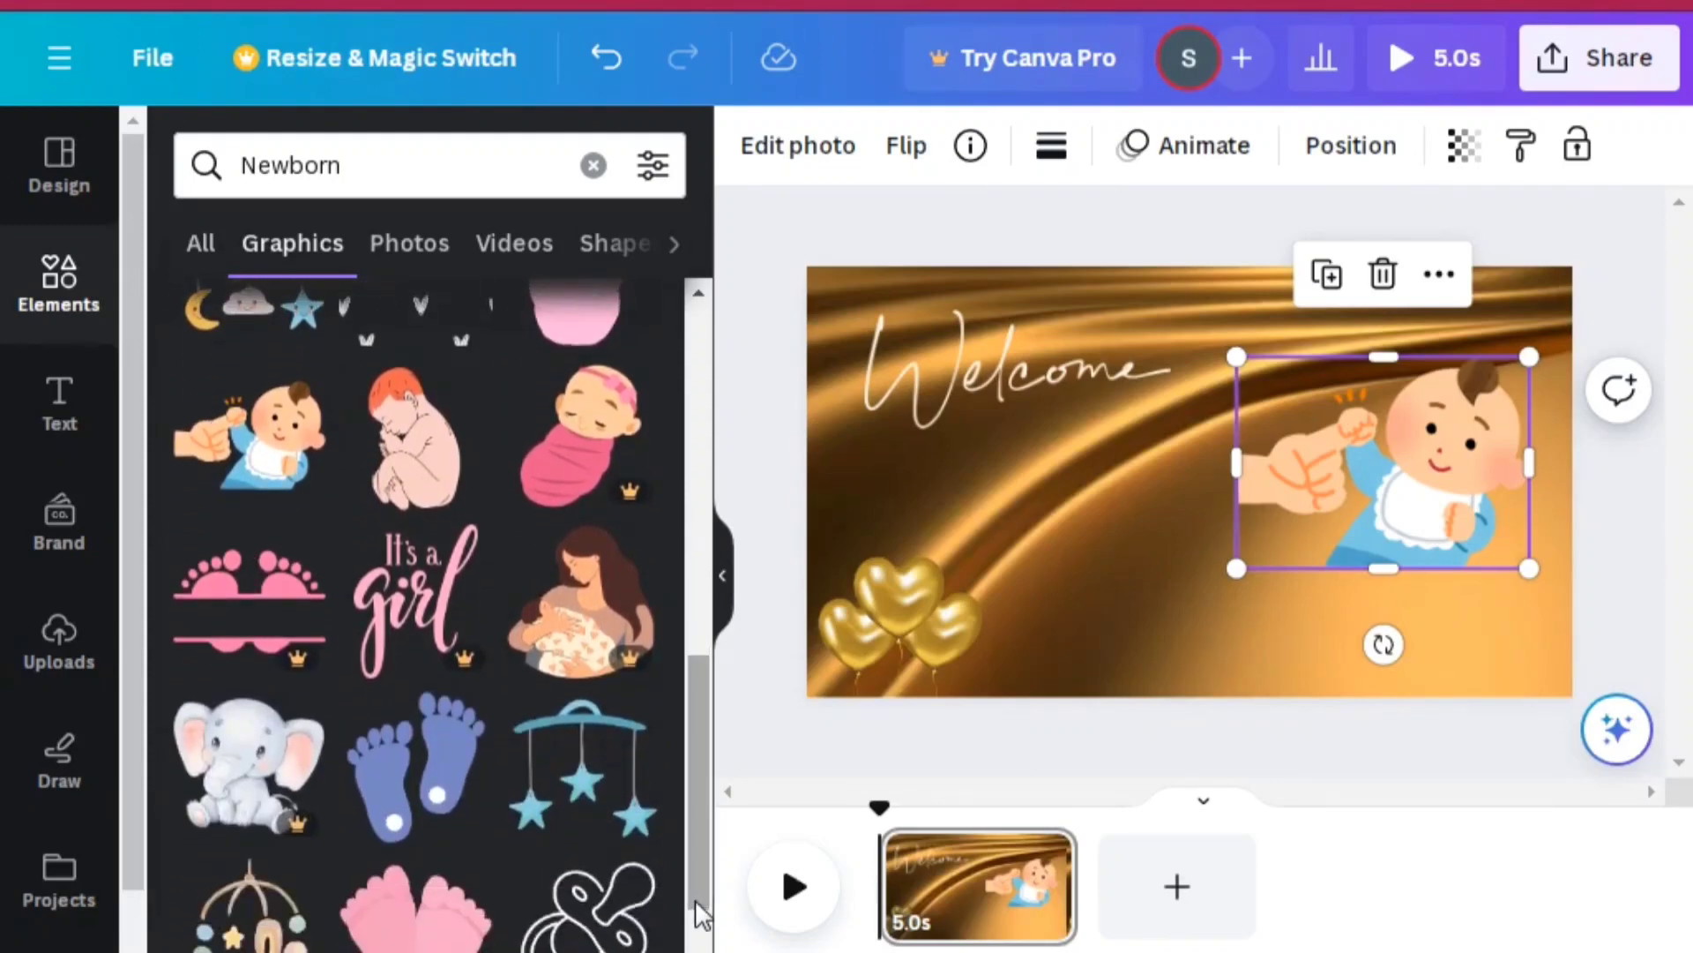
{"action": "left_click_drag", "start_coordinate": [701, 824], "coordinate": [700, 866]}
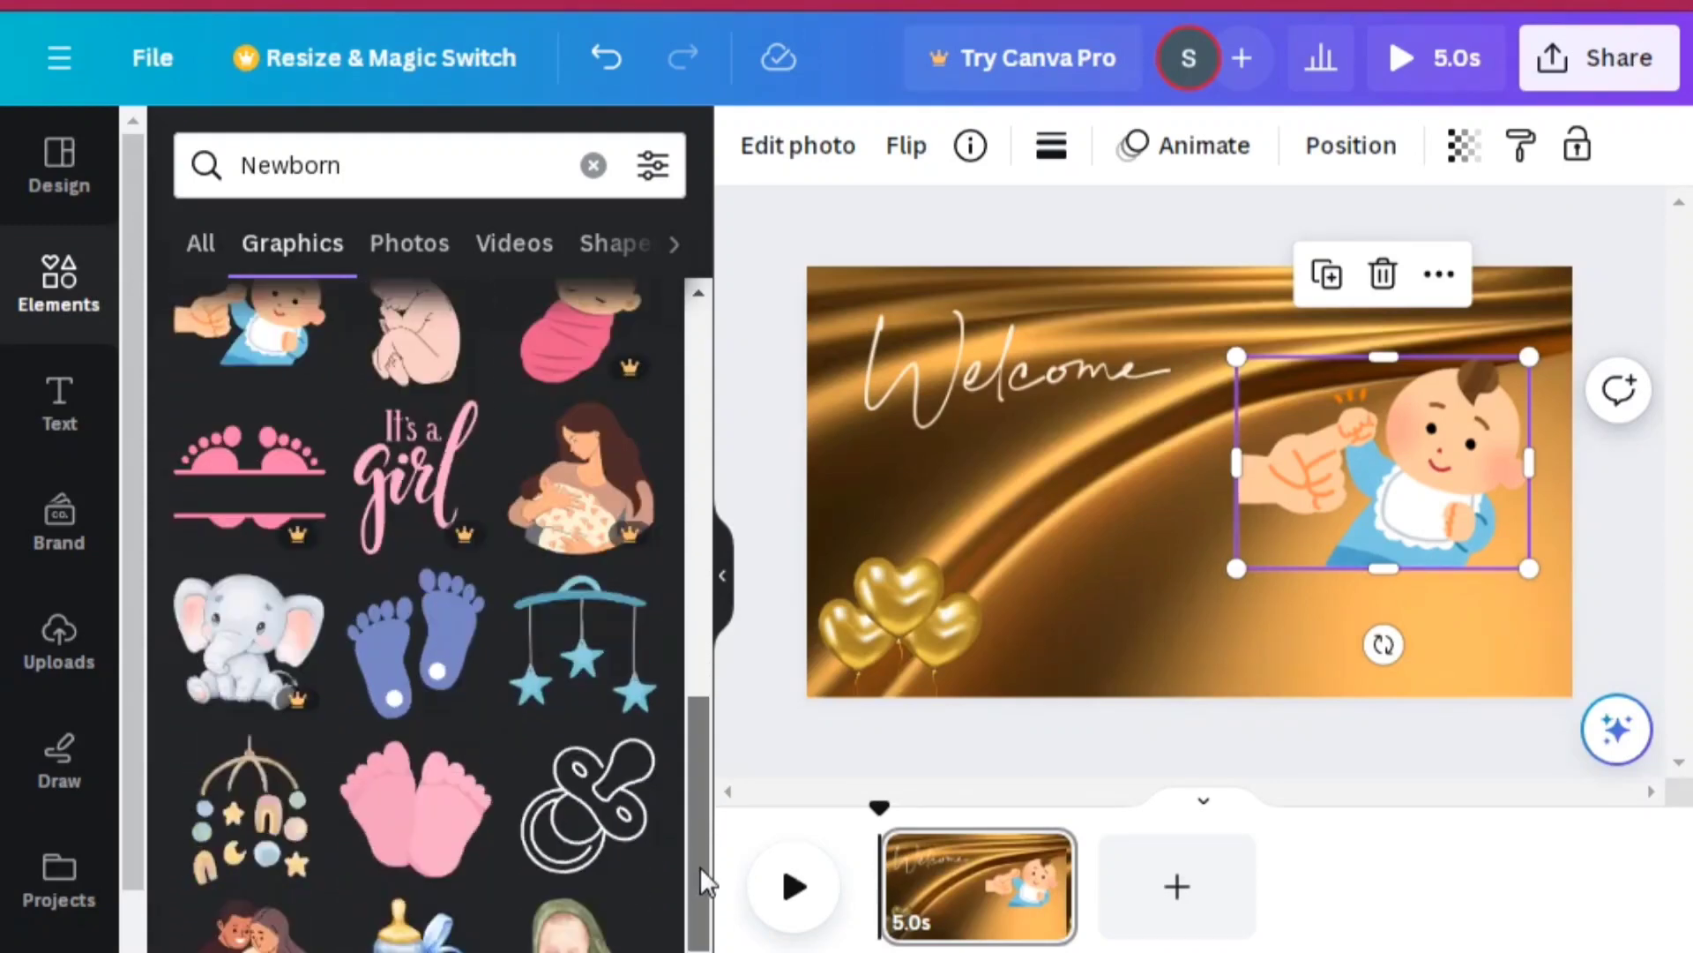
{"action": "scroll", "coordinate": [701, 852], "scroll_direction": "down", "scroll_amount": 1}
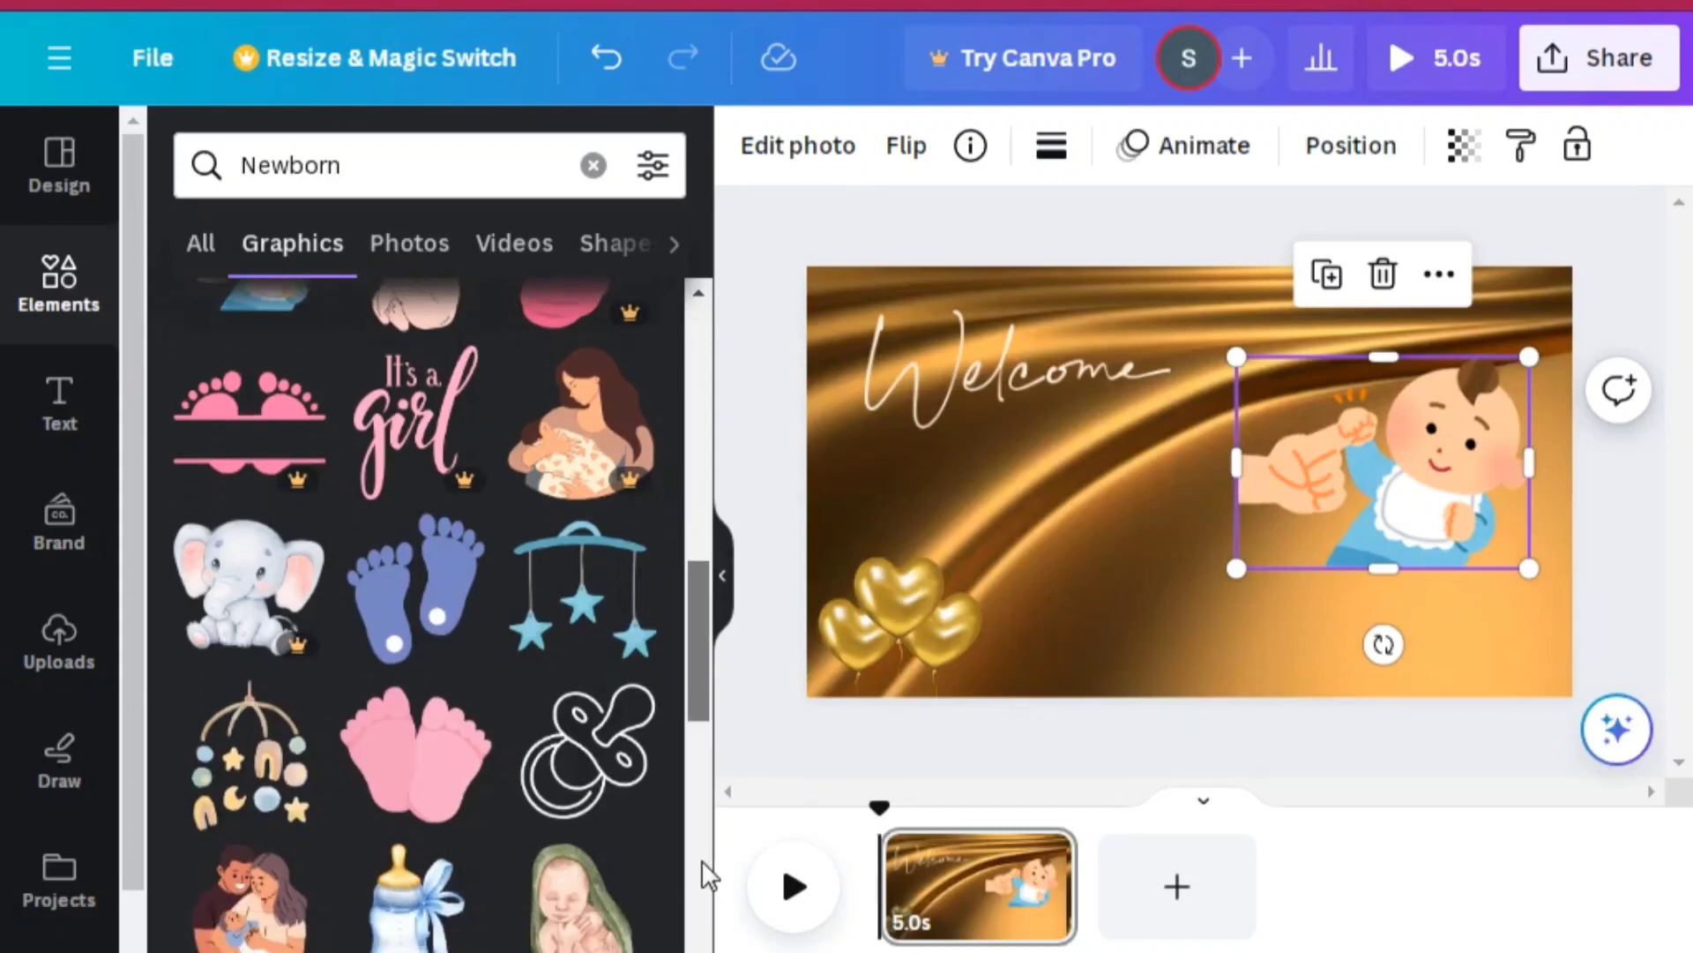
{"action": "left_click", "coordinate": [597, 641]}
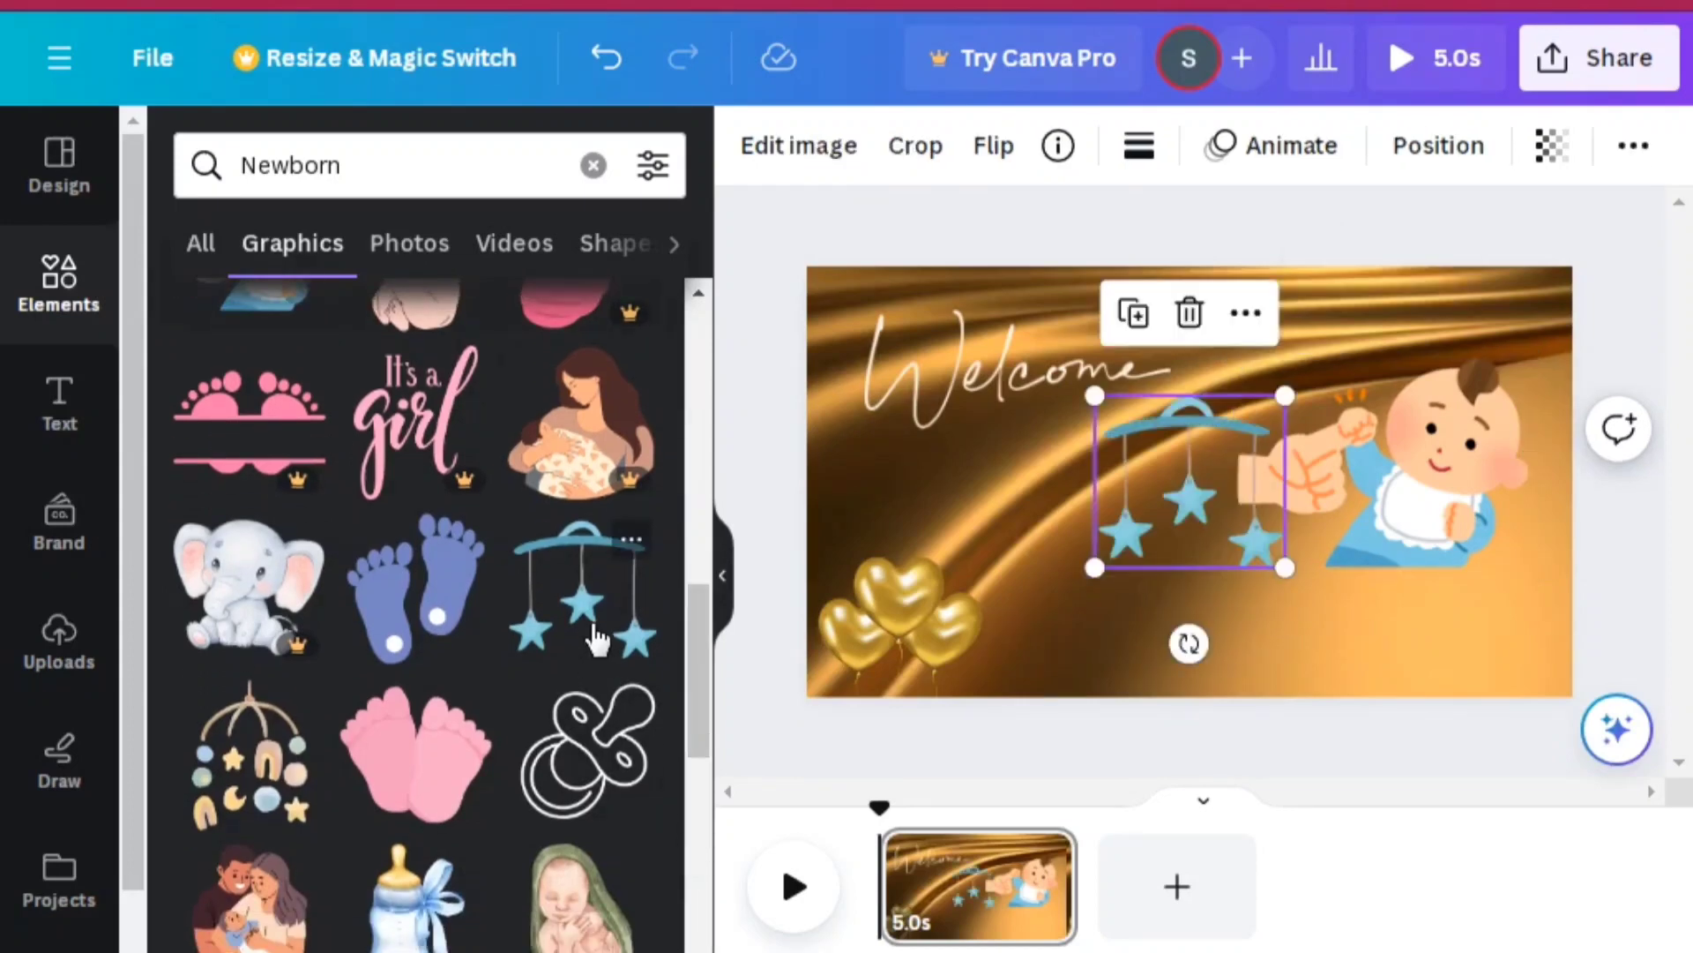
{"action": "left_click_drag", "start_coordinate": [1426, 446], "coordinate": [1444, 532]}
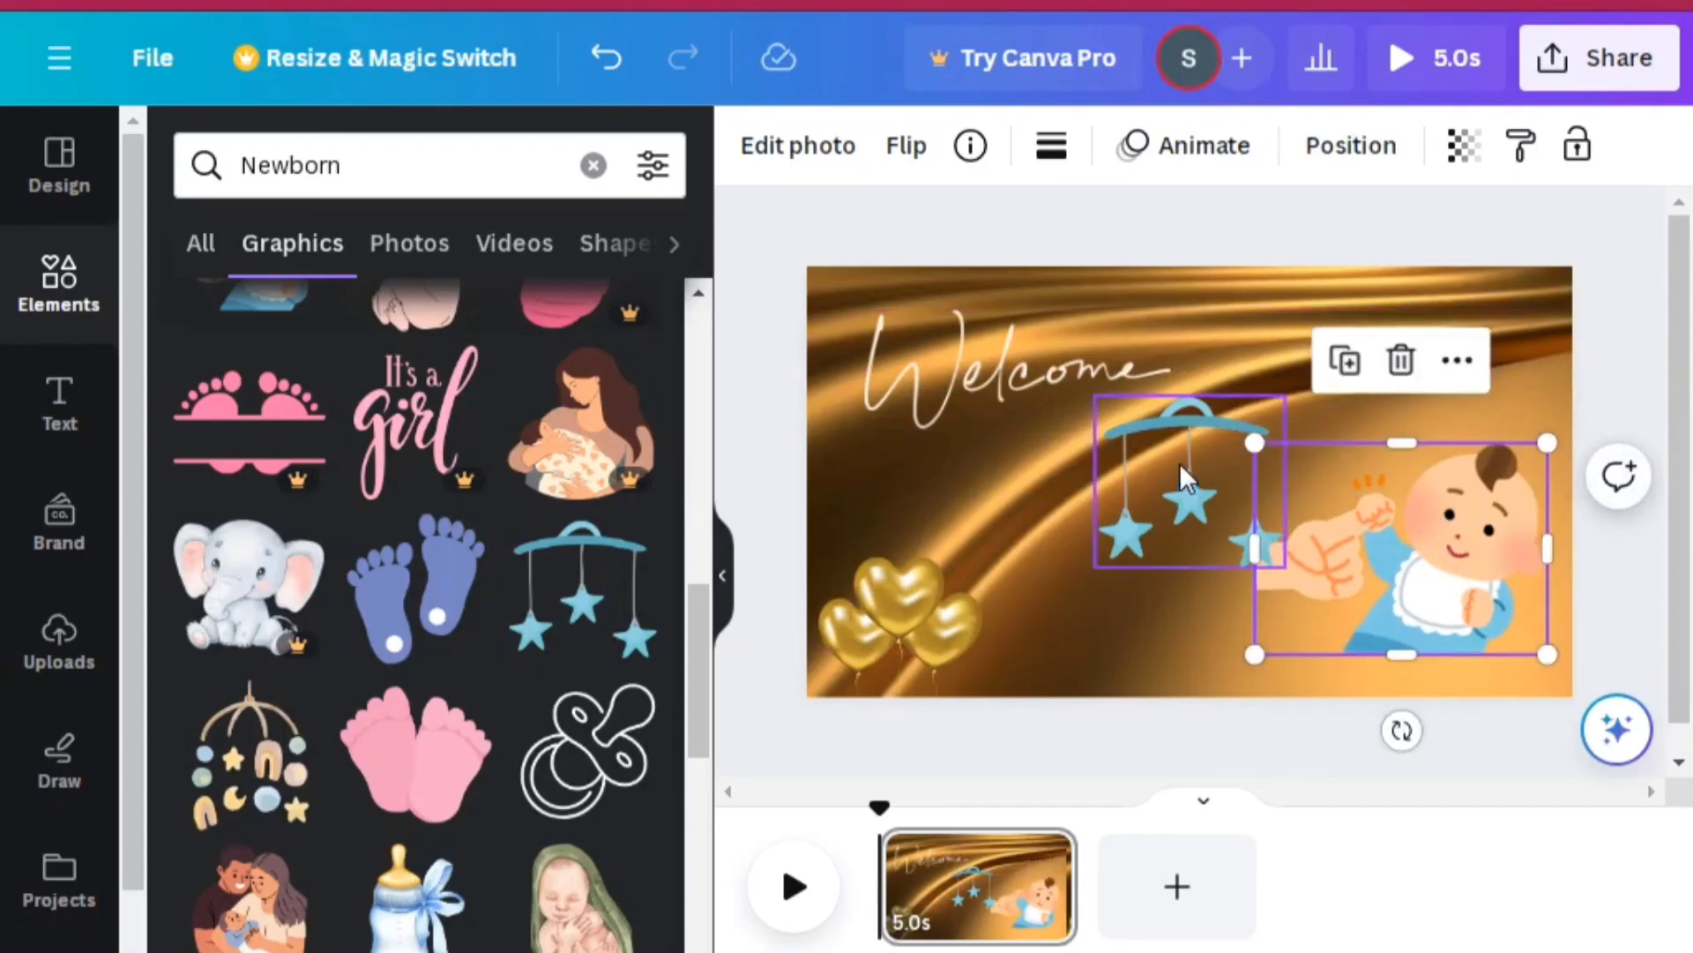
{"action": "left_click_drag", "start_coordinate": [1186, 478], "coordinate": [1439, 363]}
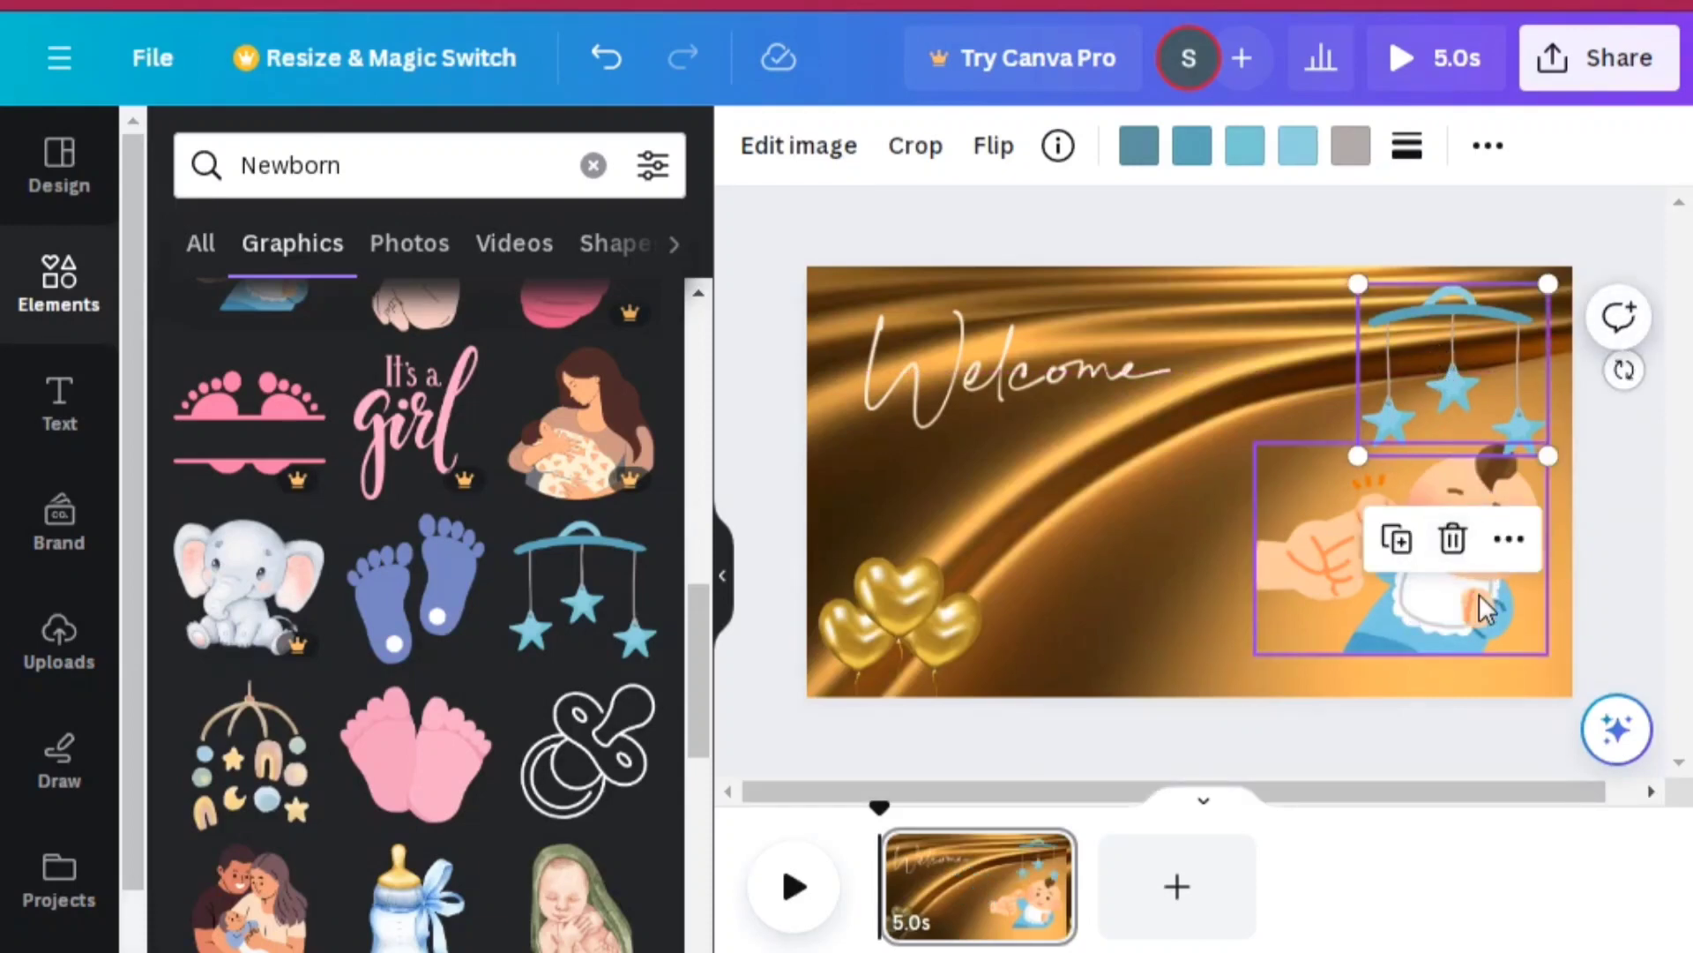
{"action": "mouse_move", "coordinate": [1479, 595]}
{"action": "left_mouse_down"}
{"action": "mouse_move", "coordinate": [1481, 651]}
{"action": "mouse_move", "coordinate": [1479, 617]}
{"action": "left_mouse_up"}
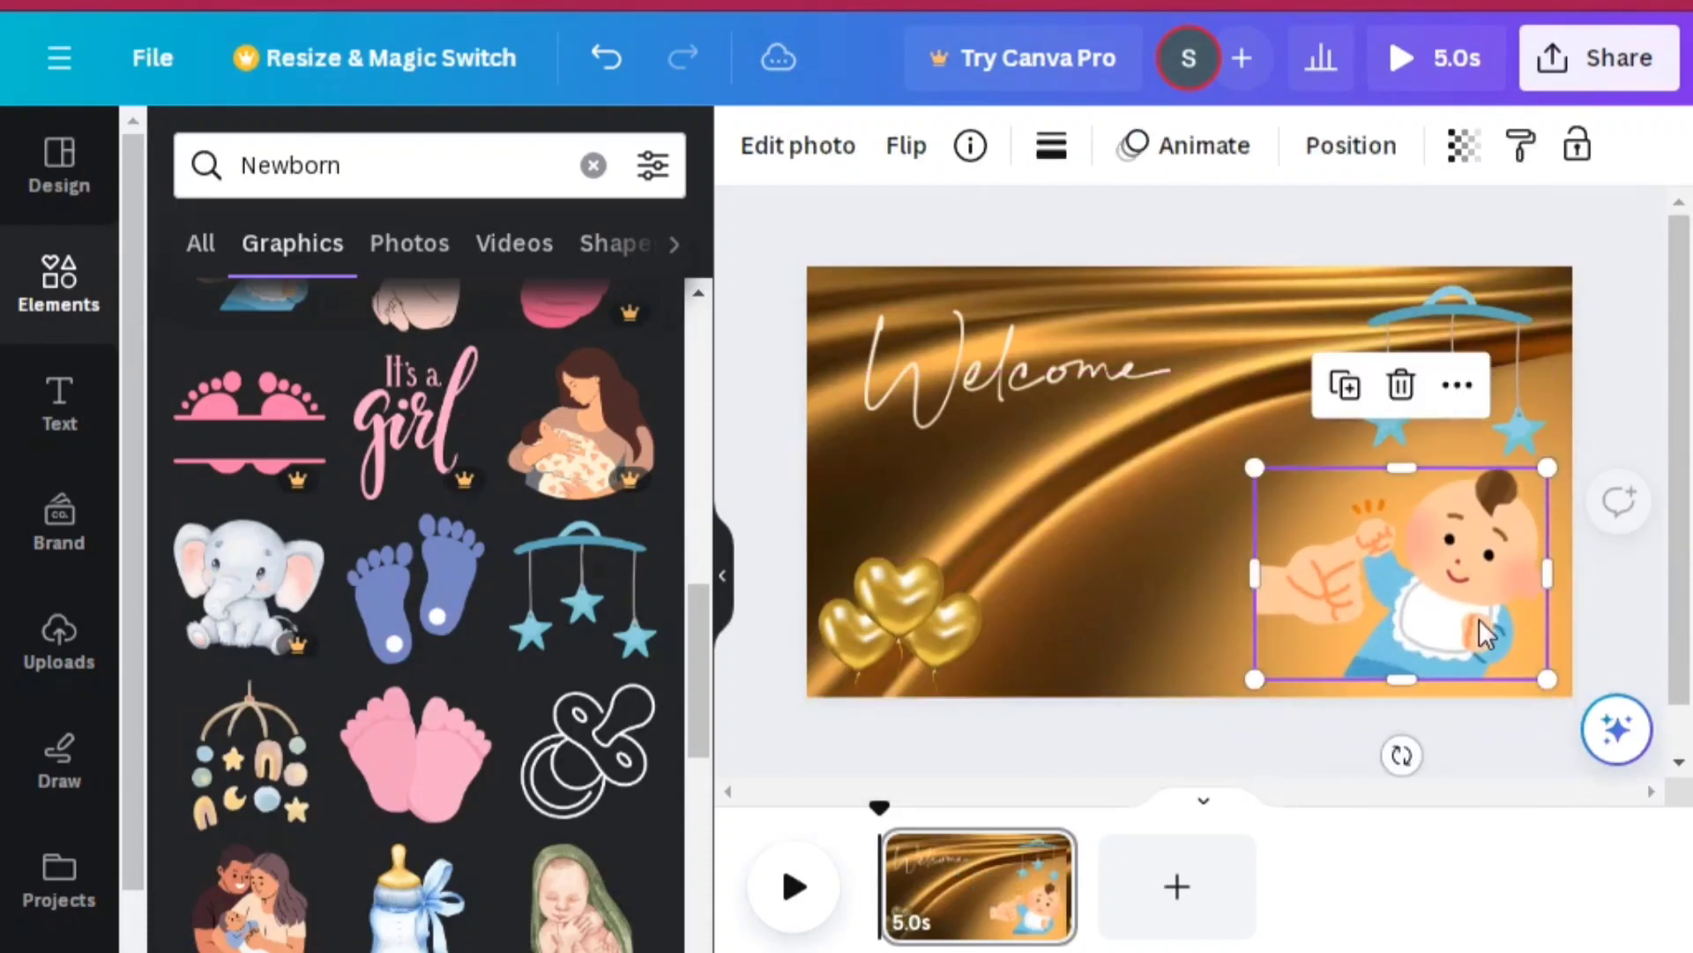
{"action": "left_click", "coordinate": [894, 757]}
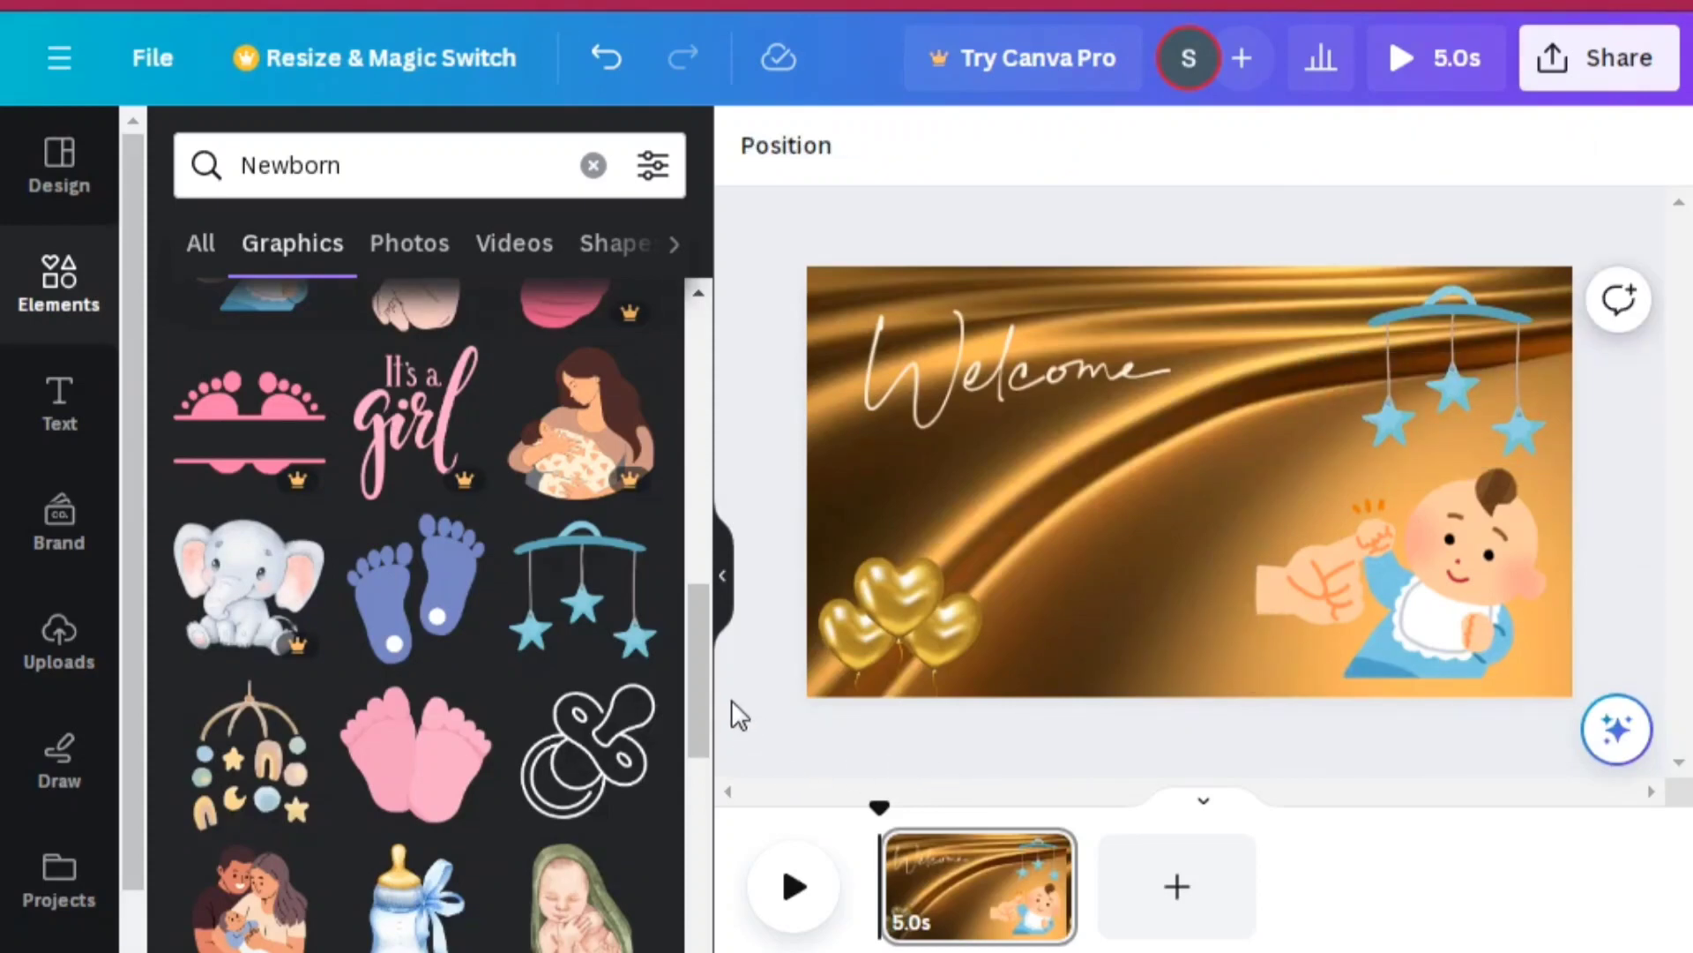
{"action": "left_click_drag", "start_coordinate": [706, 700], "coordinate": [697, 759]}
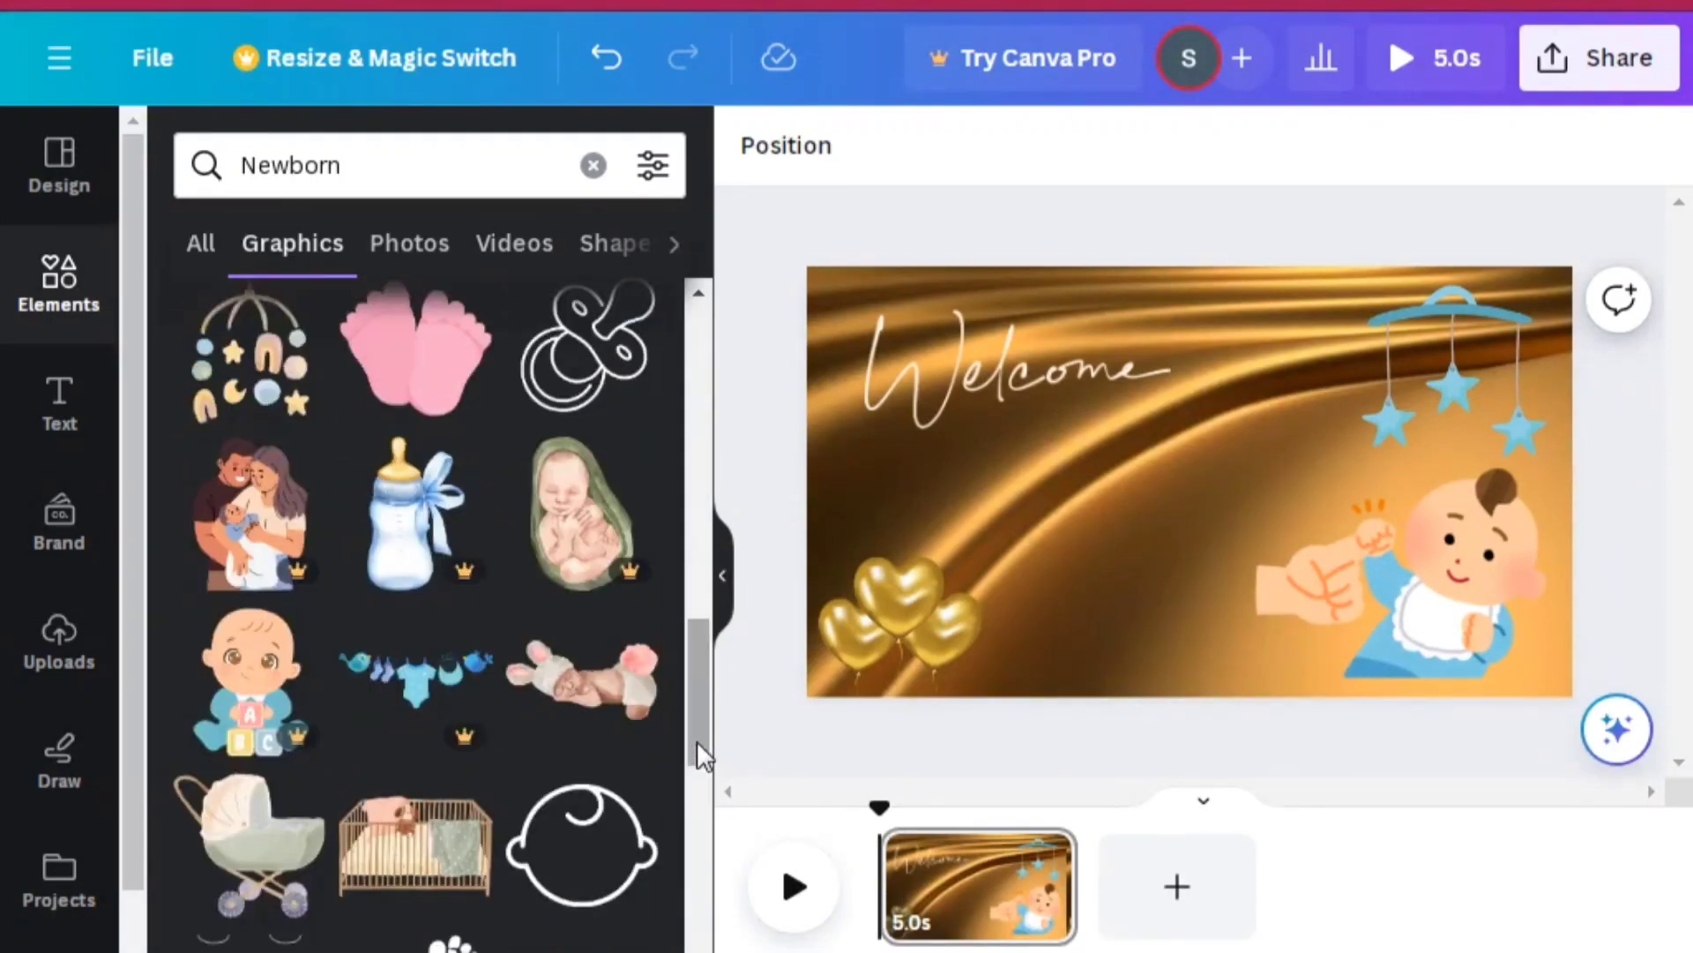
{"action": "left_click_drag", "start_coordinate": [696, 740], "coordinate": [701, 929]}
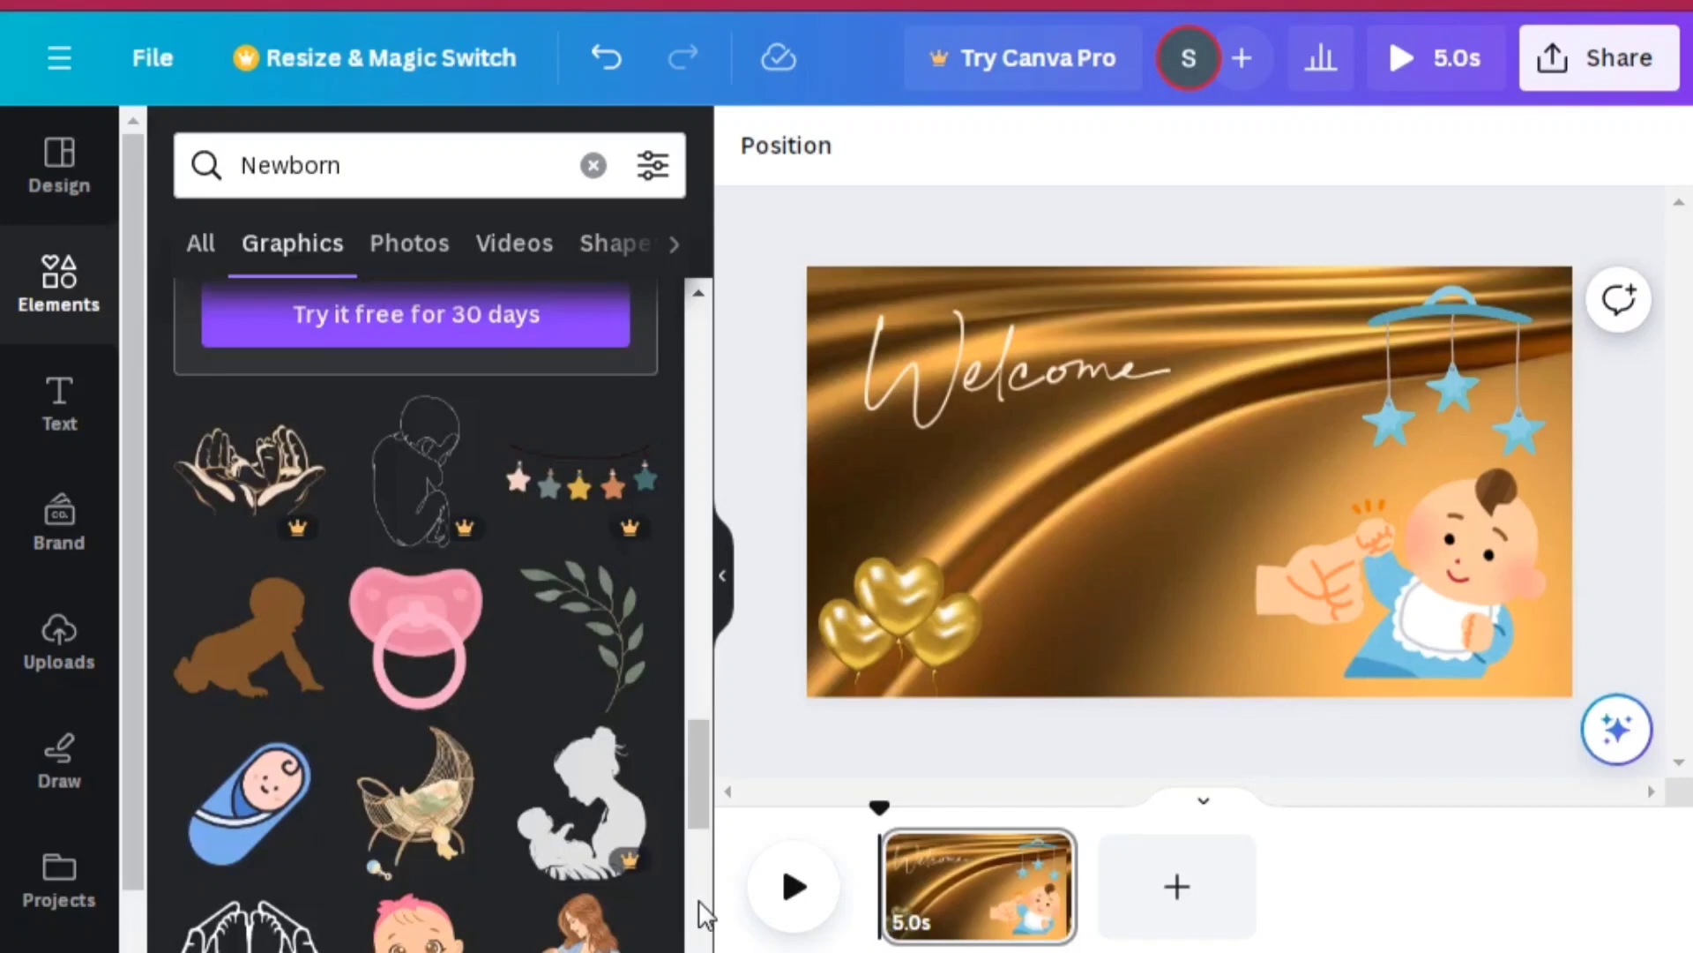
{"action": "left_click_drag", "start_coordinate": [695, 787], "coordinate": [695, 872]}
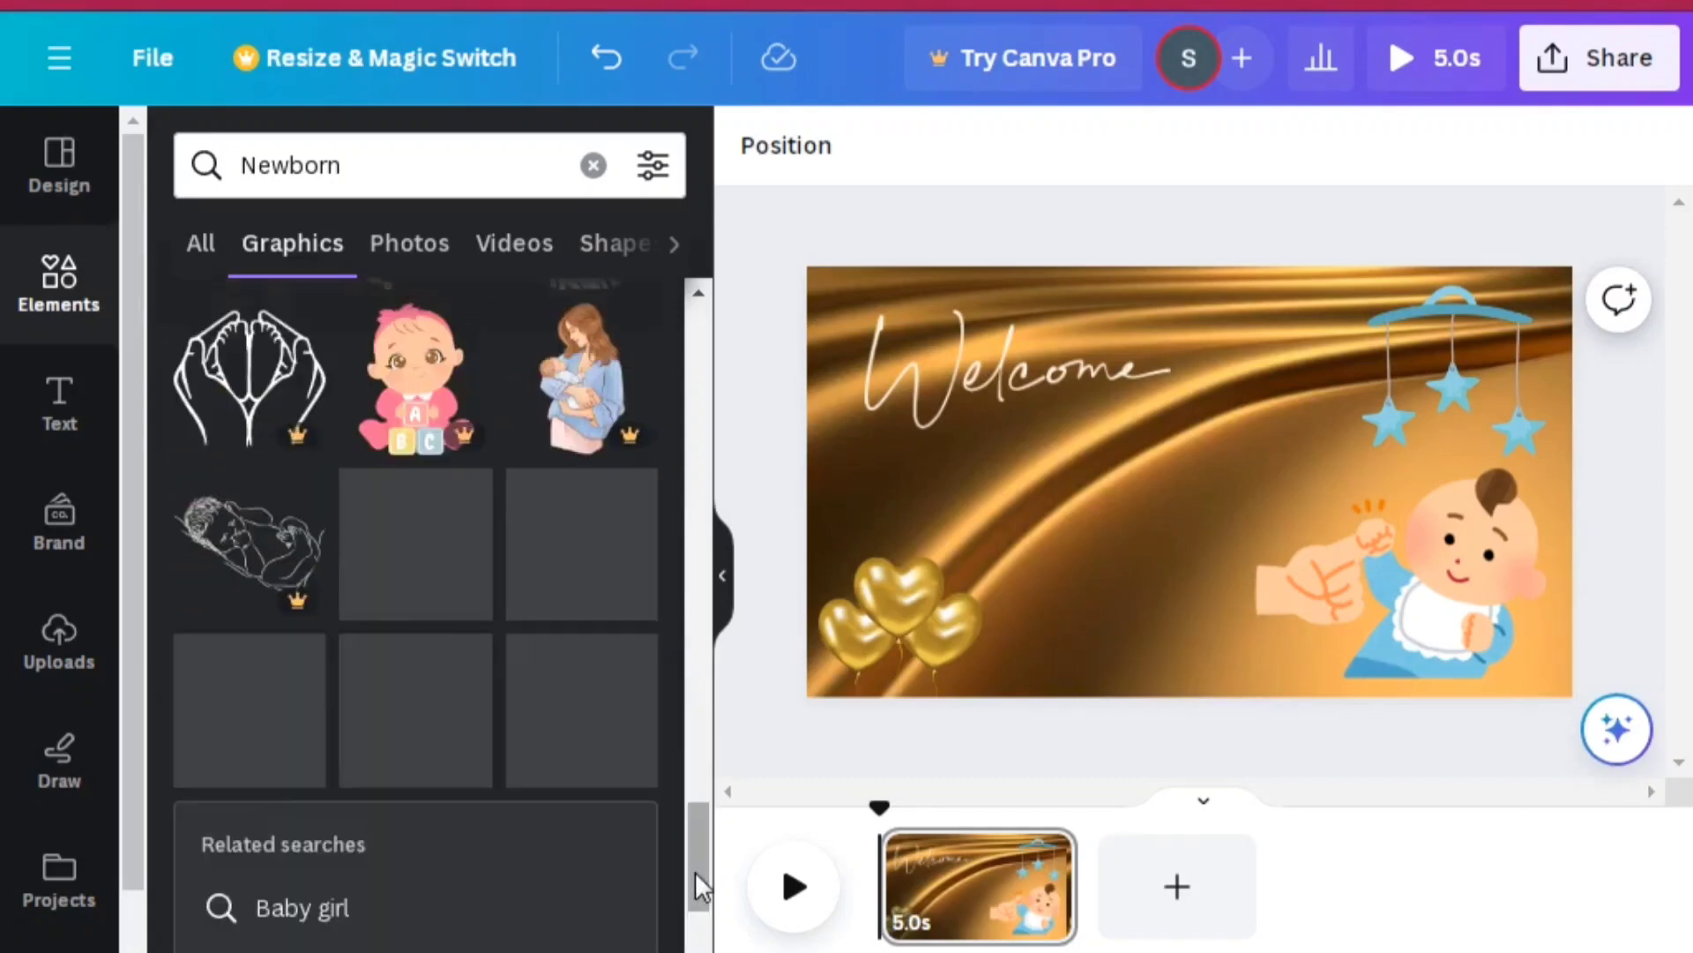
Step: Replace the element search term with "celebration" and run the graphics search
{"action": "left_click", "coordinate": [415, 147]}
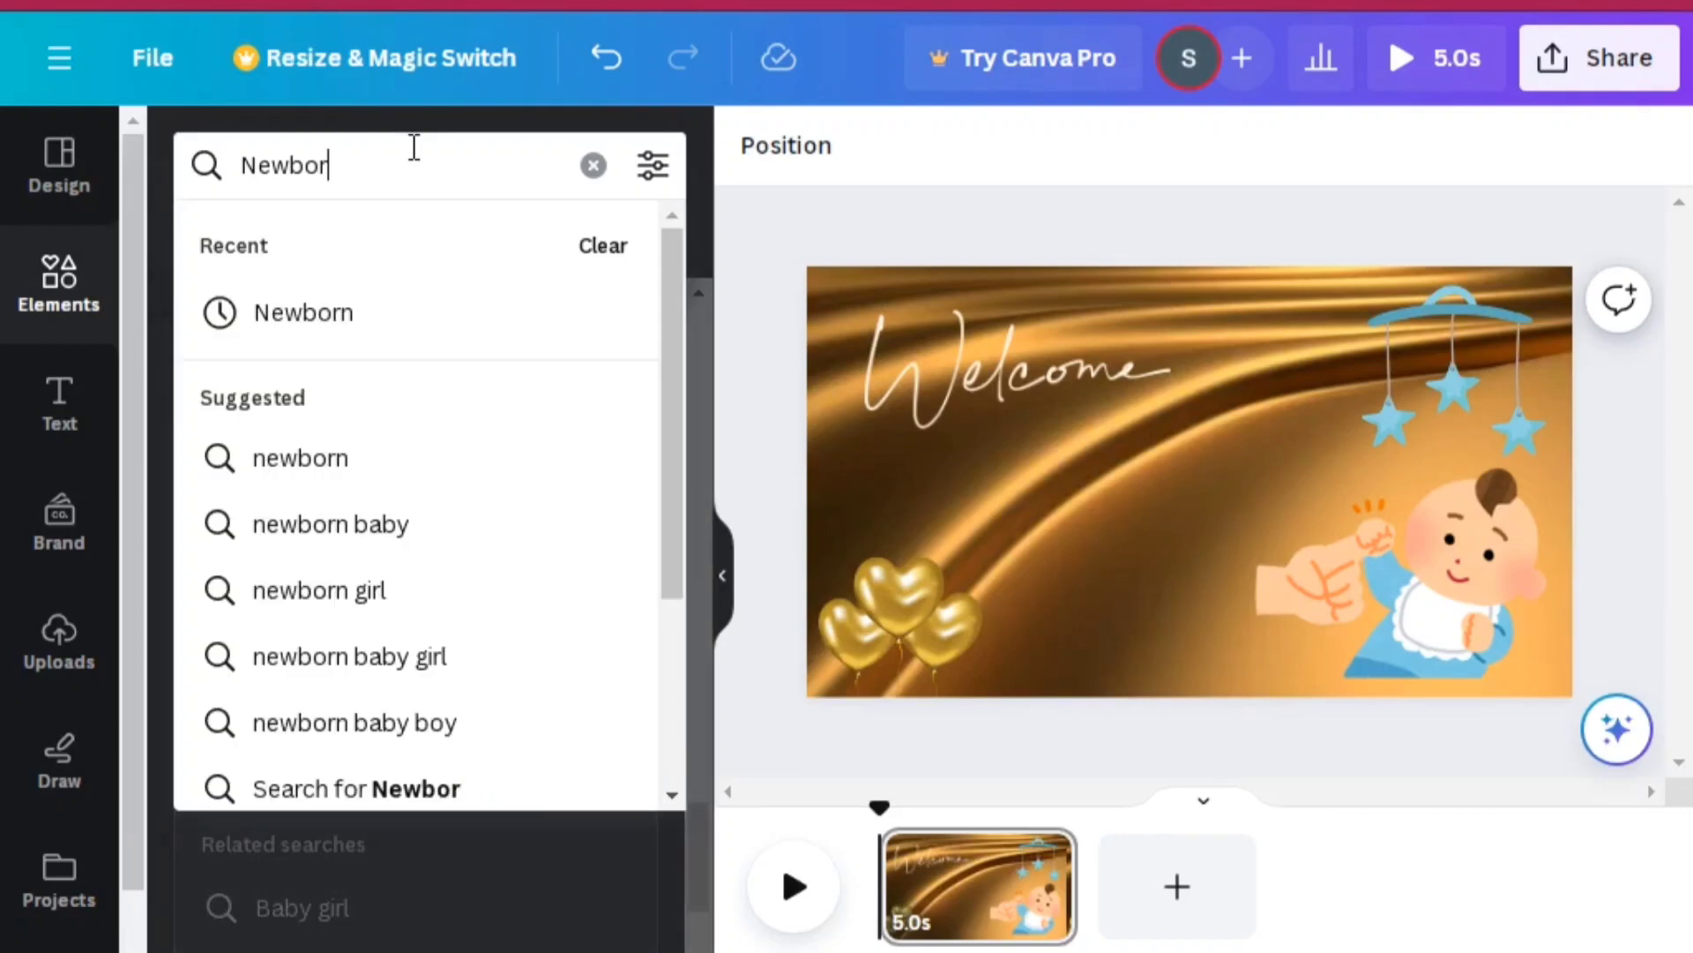
{"action": "key", "text": "BackSpace"}
{"action": "key", "text": "BackSpace"}
{"action": "key", "text": "BackSpace"}
{"action": "key", "text": "BackSpace"}
{"action": "key", "text": "BackSpace"}
{"action": "key", "text": "BackSpace"}
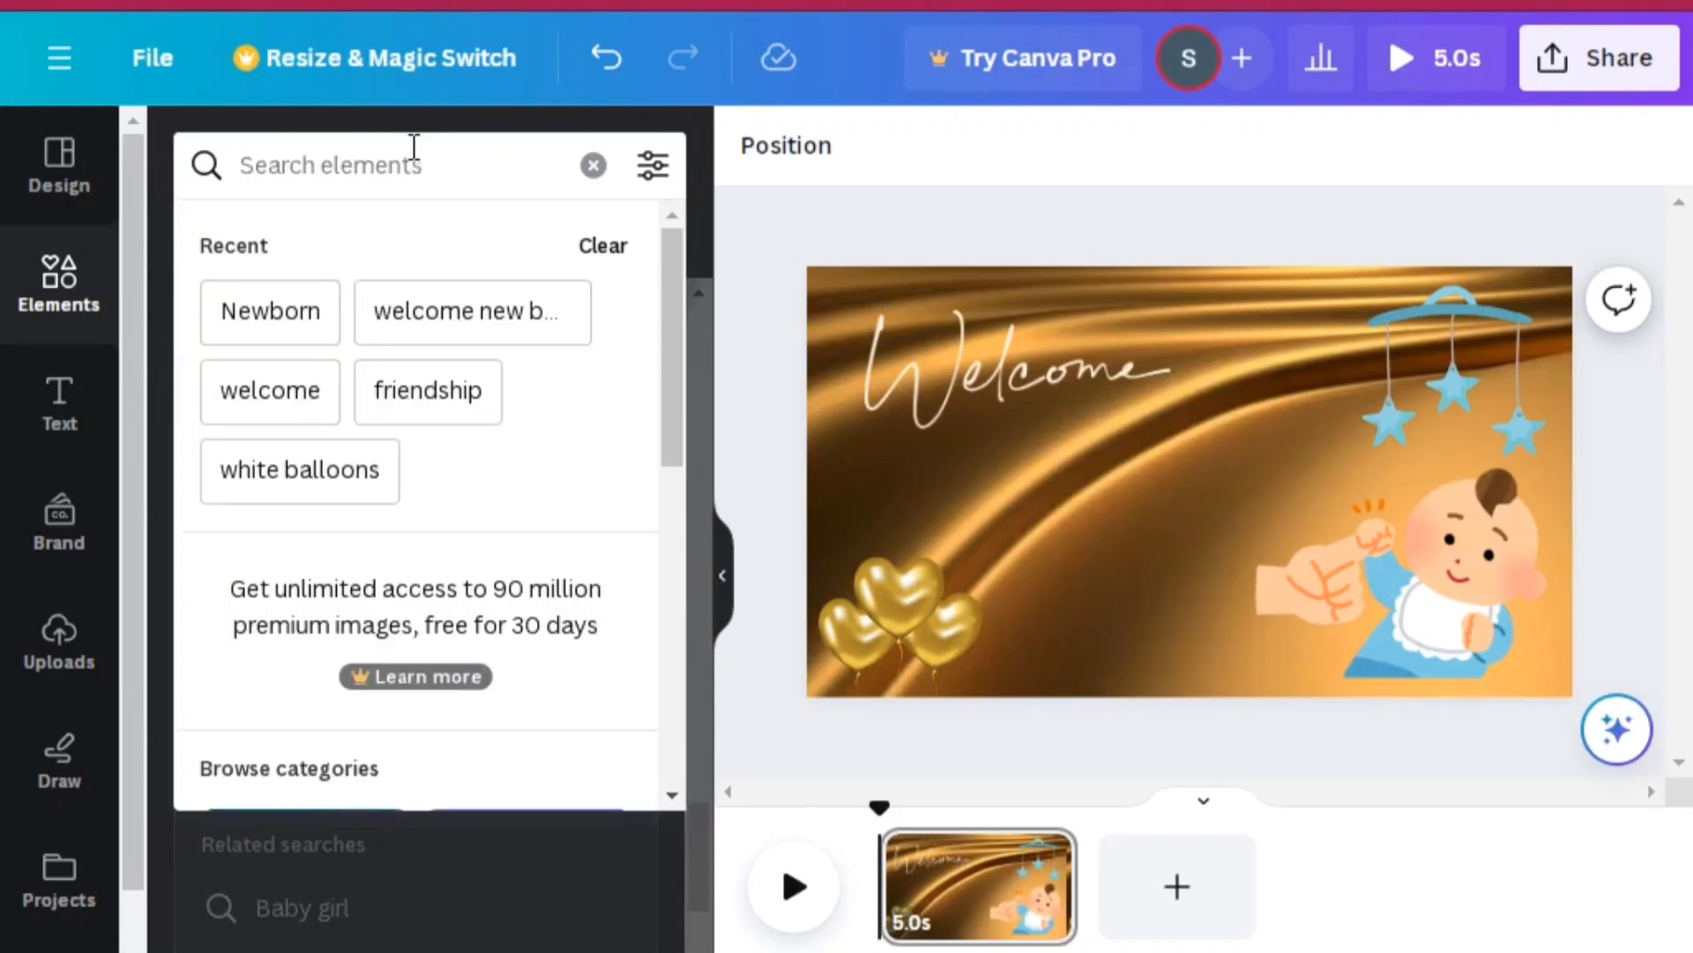
{"action": "type", "text": "celeb"}
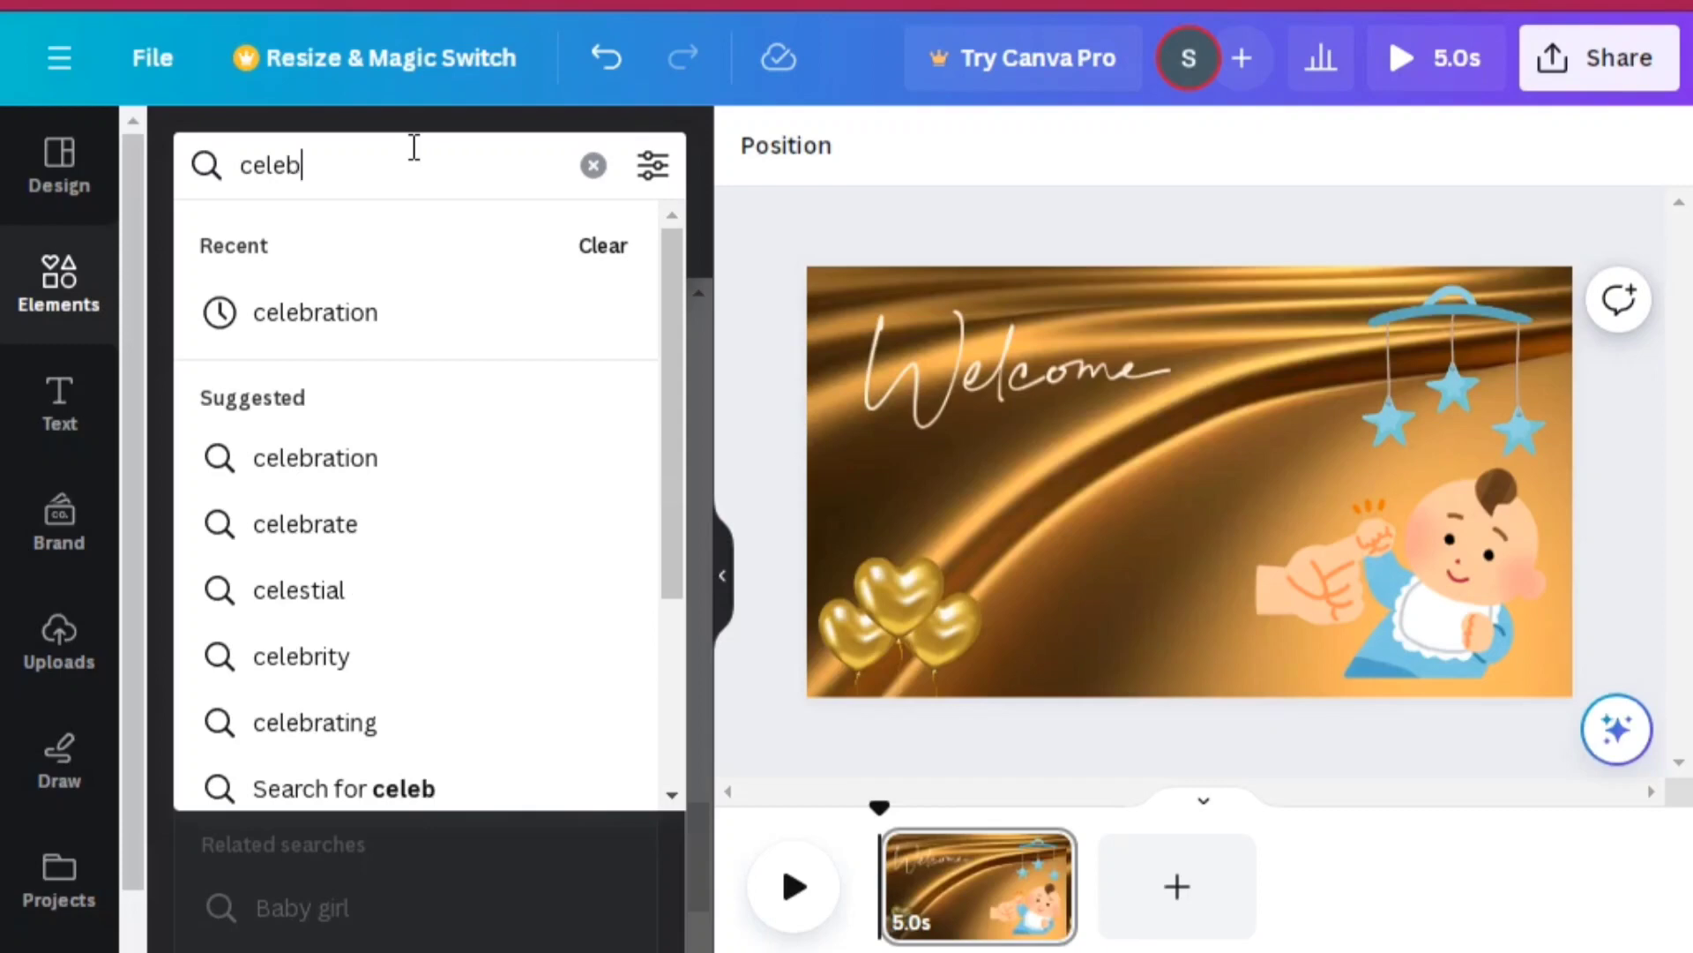
{"action": "type", "text": "ratio"}
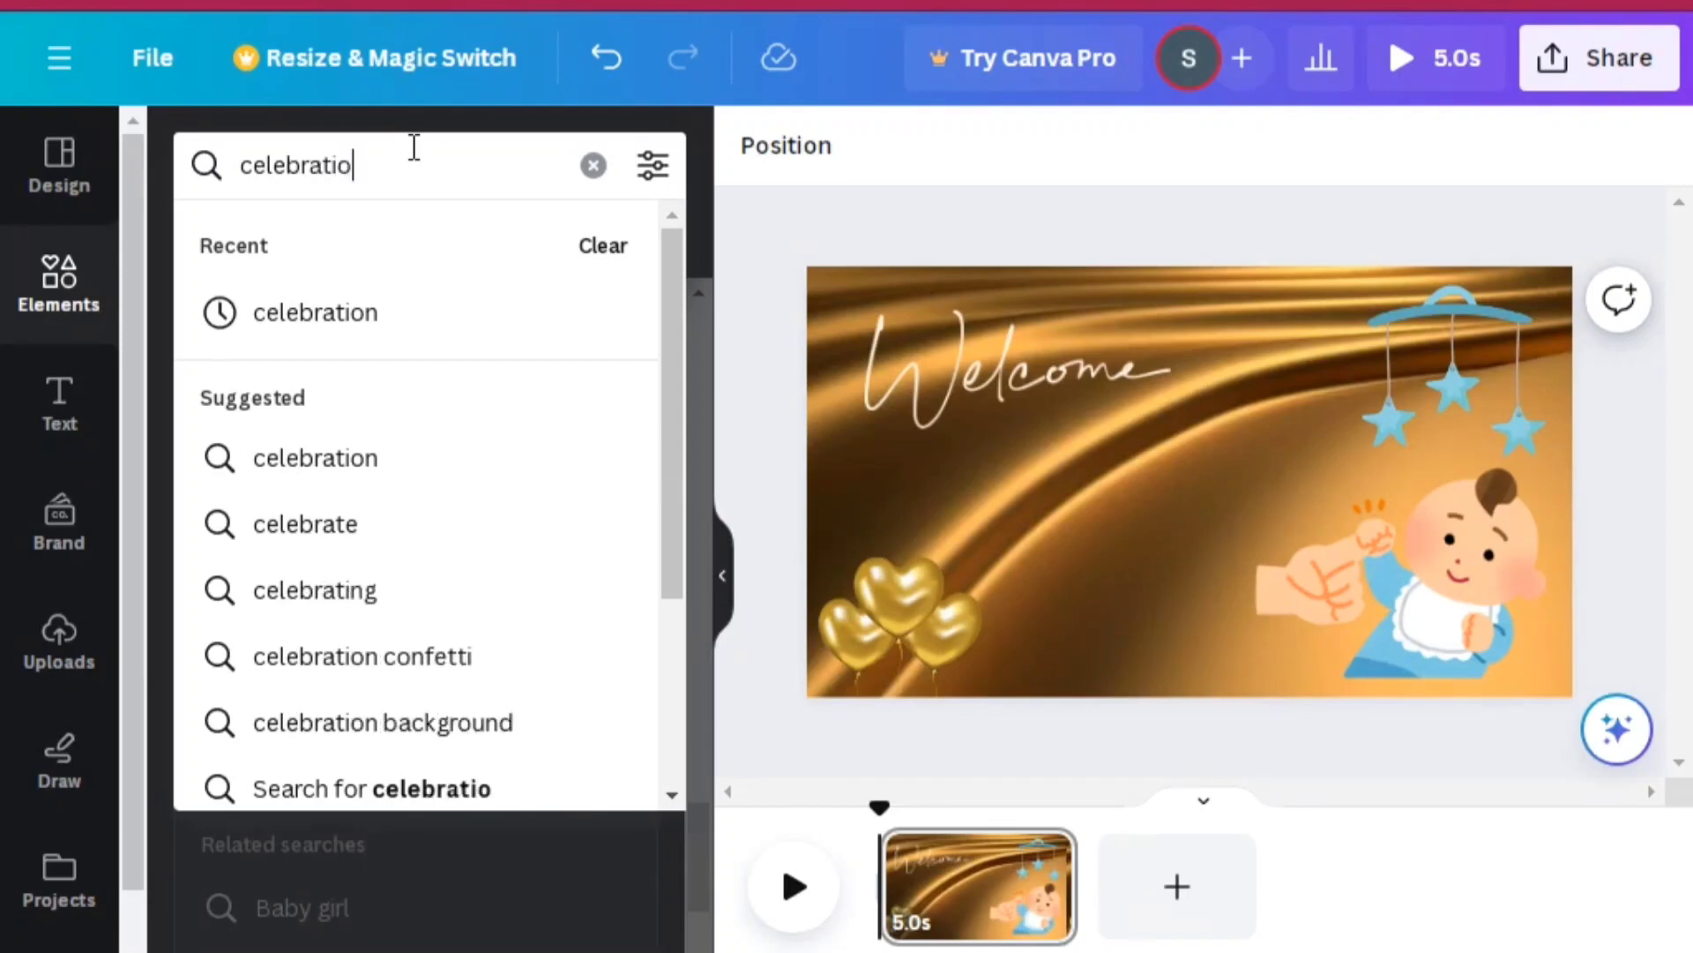
{"action": "type", "text": "n"}
{"action": "key", "text": "Return"}
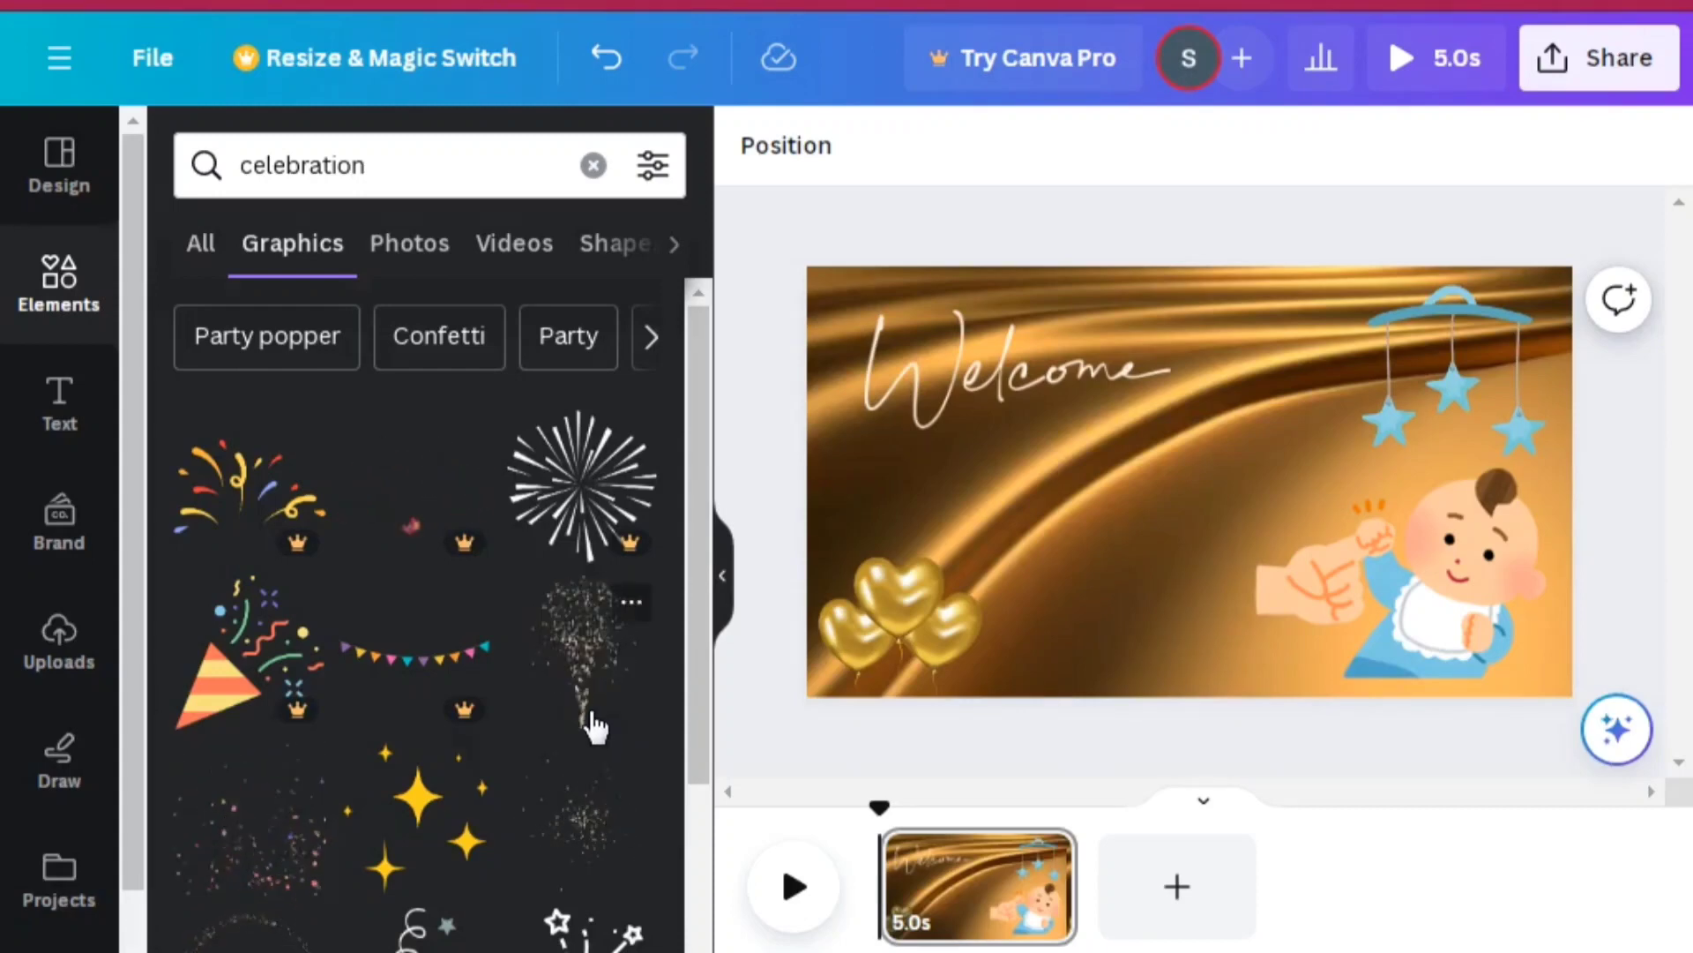
Step: Replace the gold heart balloons with the free animated gold spark fountain, placed at the lower left of the page
{"action": "left_click", "coordinate": [595, 725]}
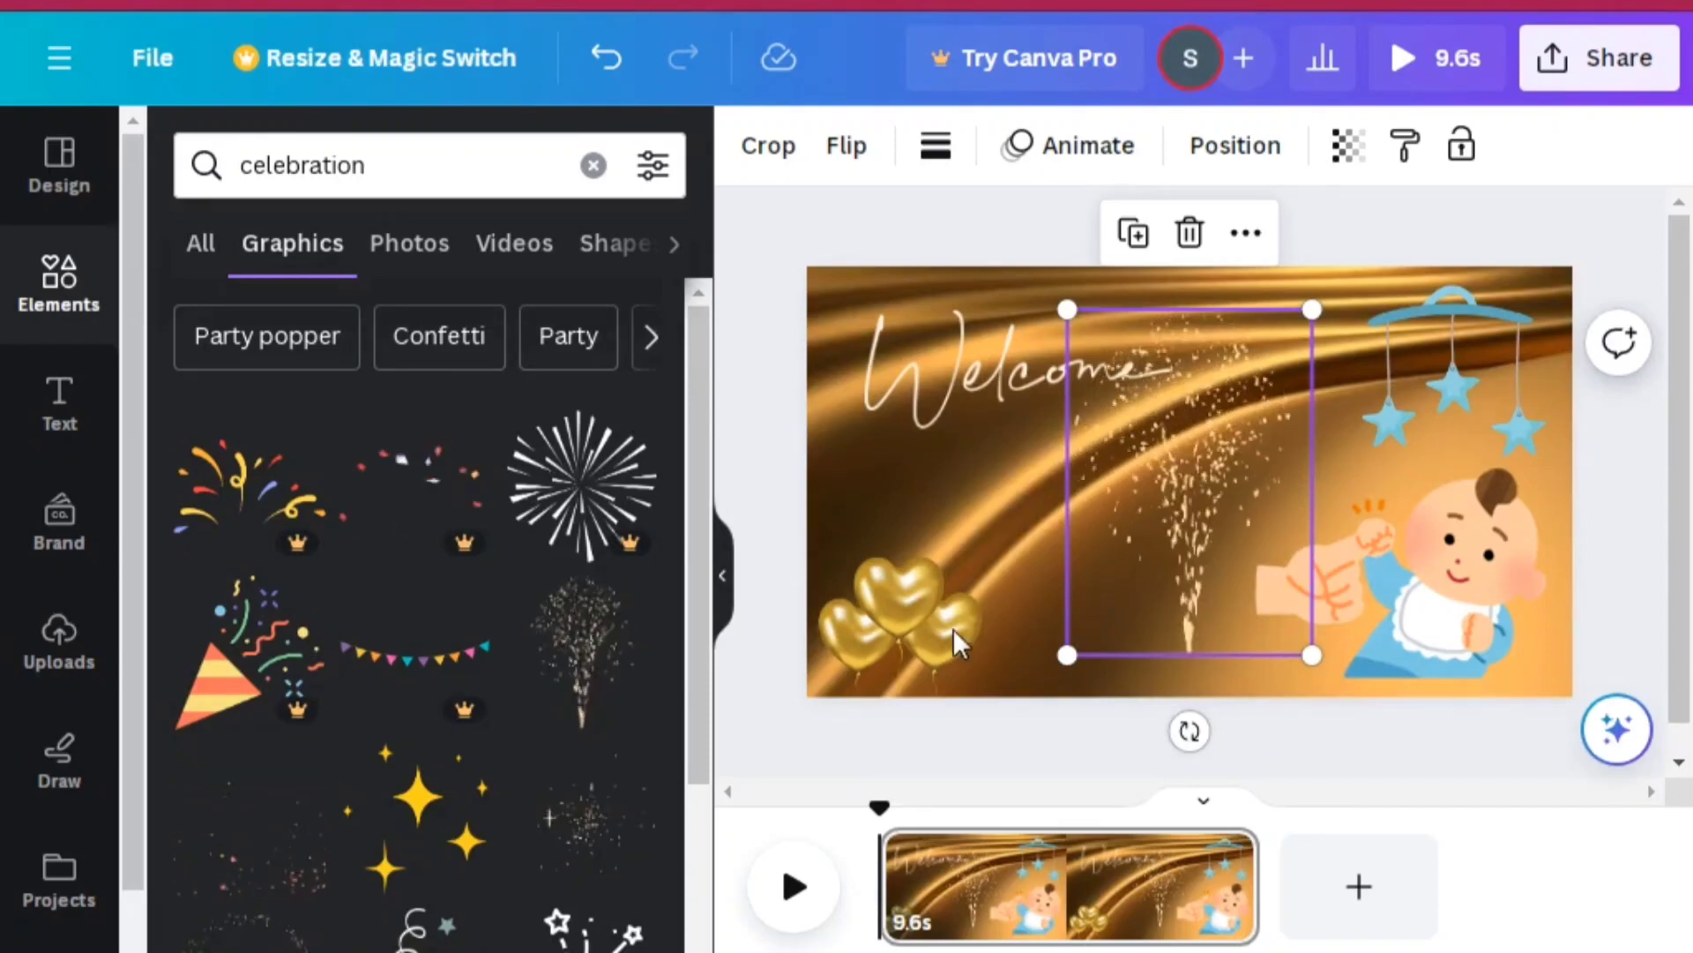
{"action": "left_click", "coordinate": [935, 597]}
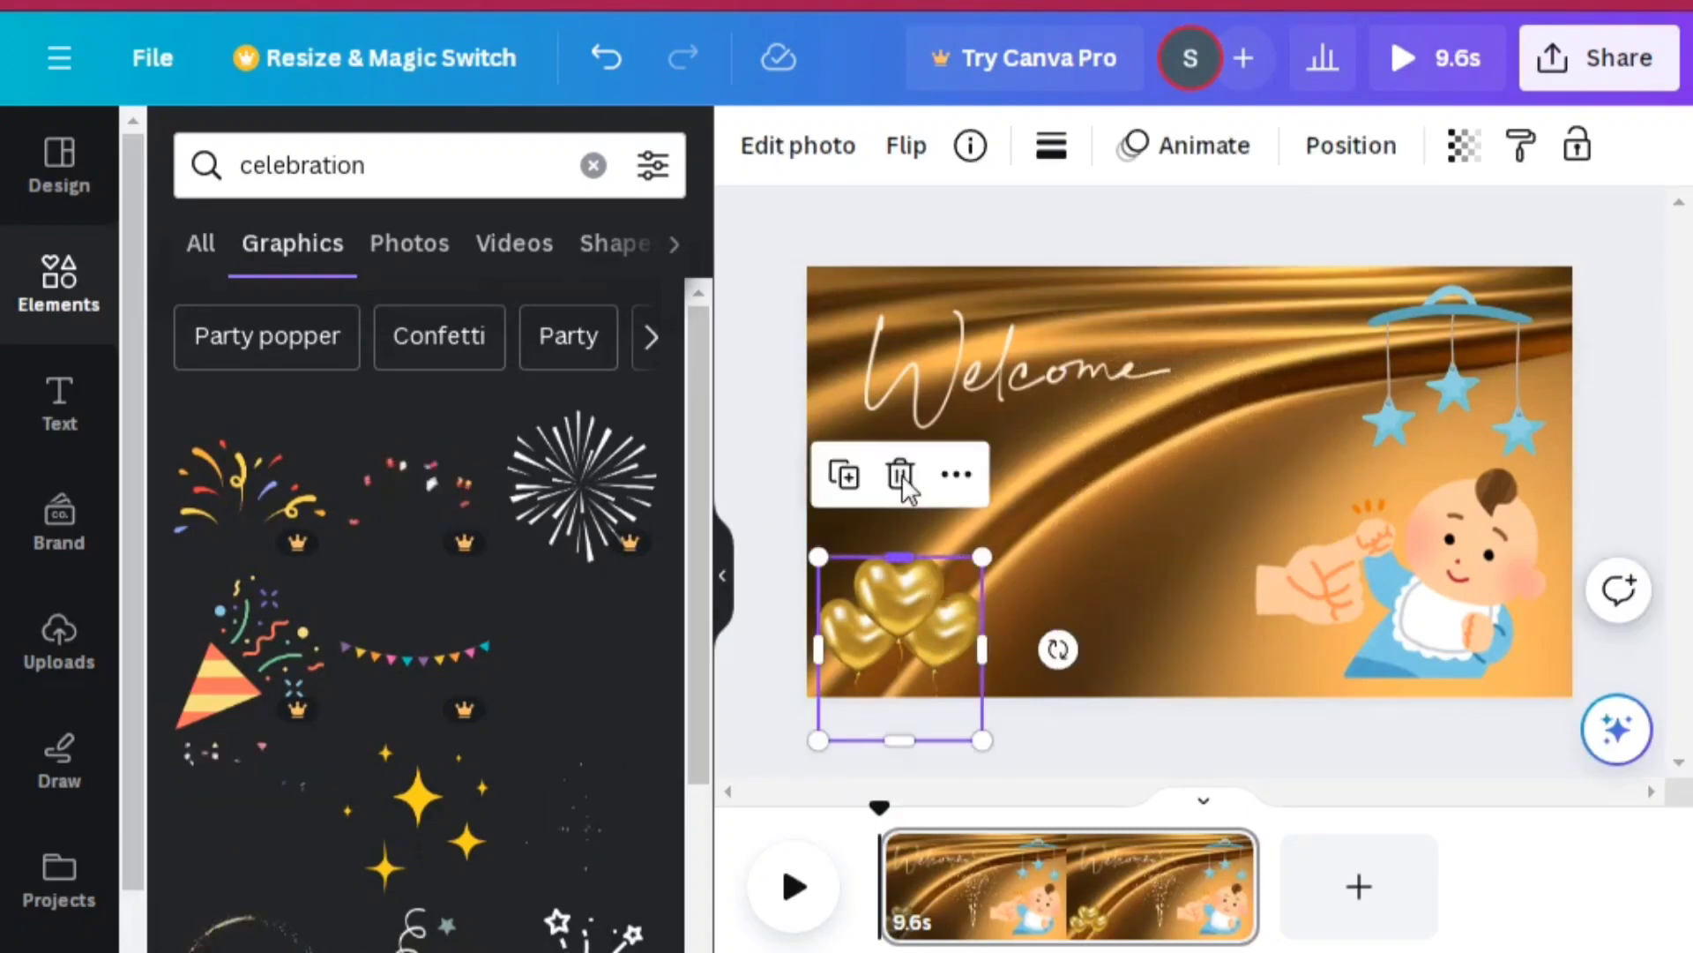
{"action": "key", "text": "Delete"}
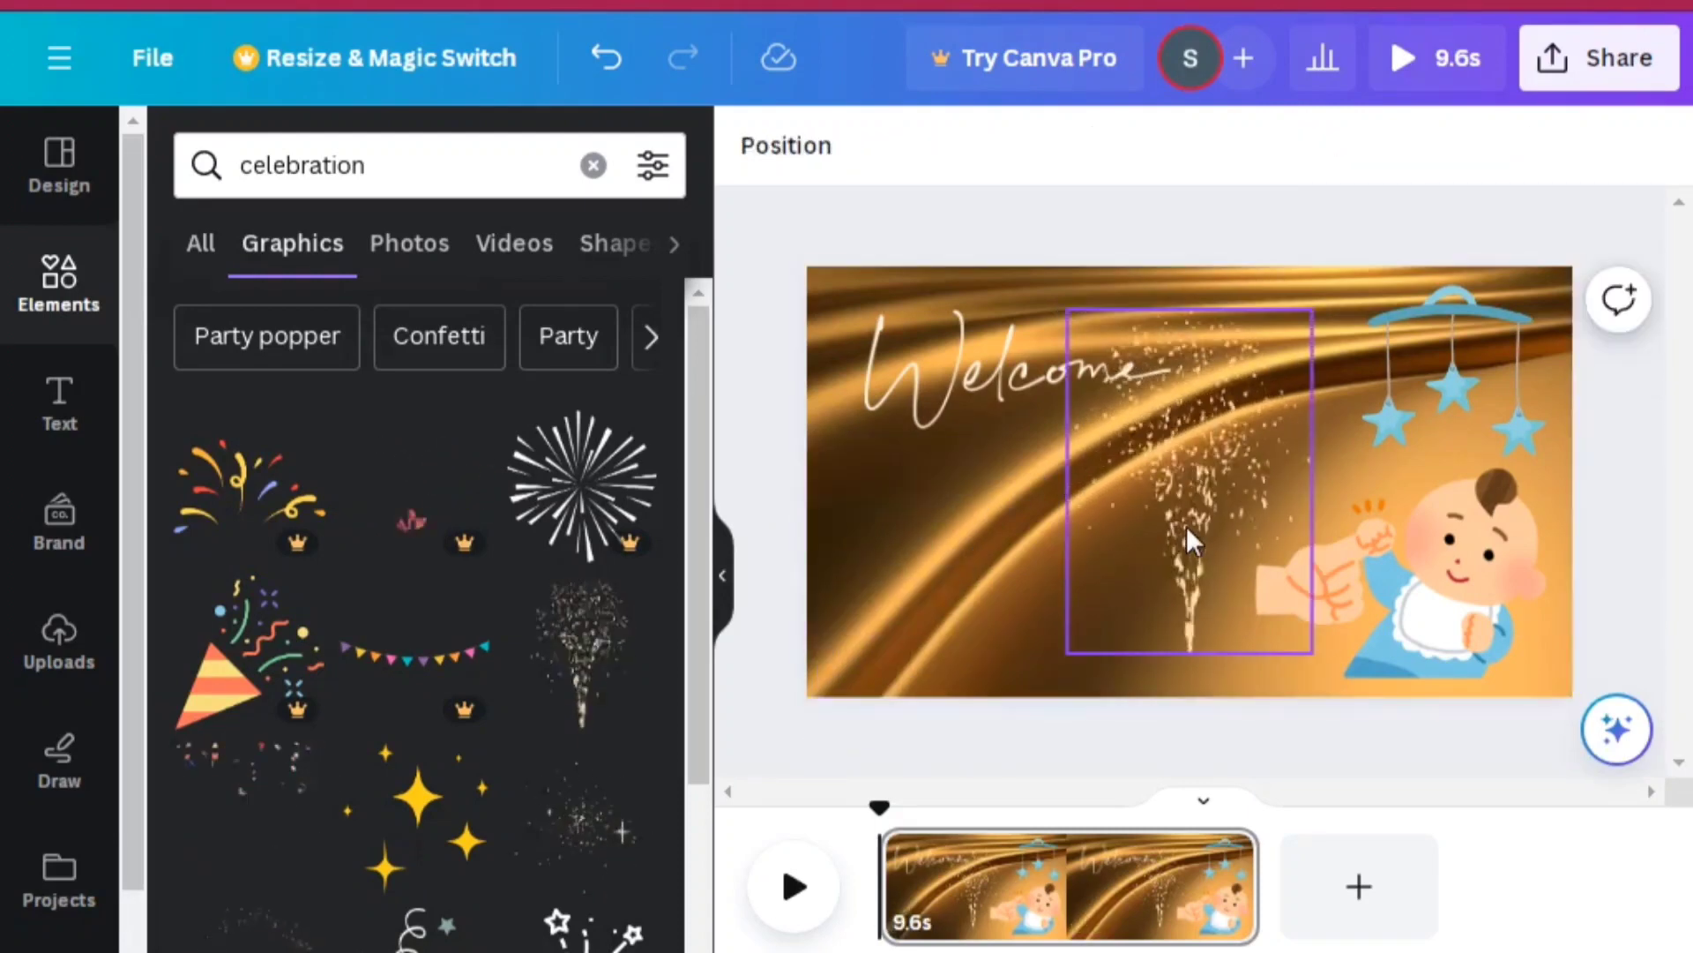
{"action": "left_click_drag", "start_coordinate": [1187, 528], "coordinate": [941, 510]}
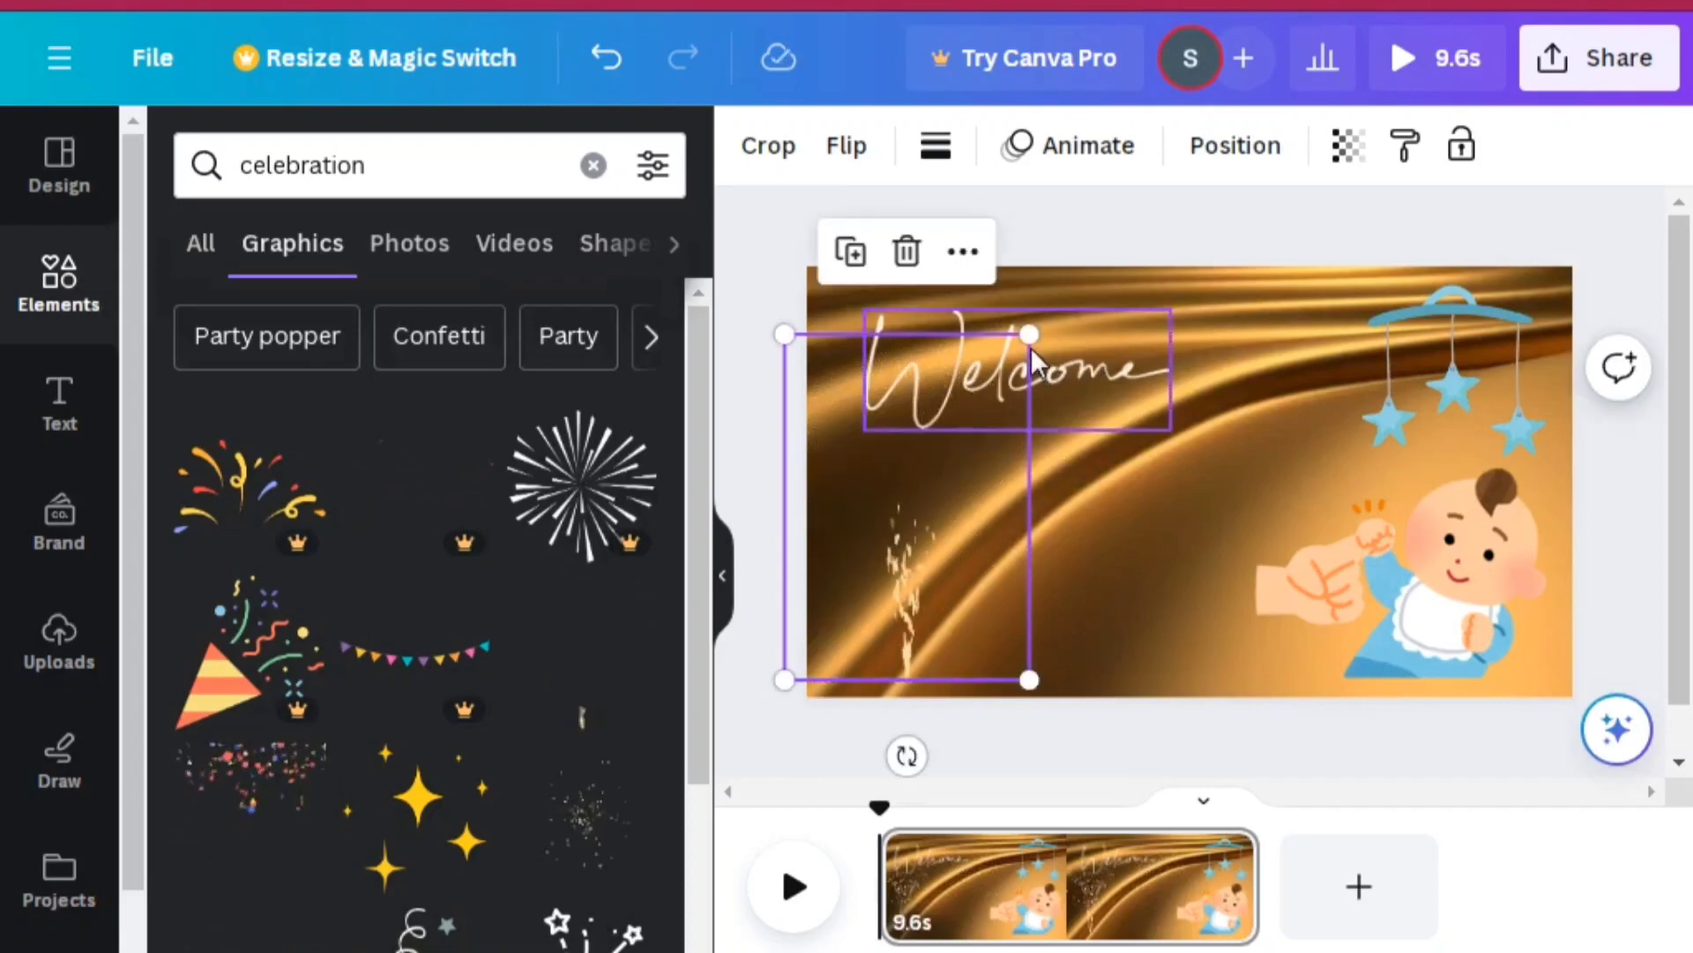
Step: Duplicate the gold spark fountain and place the copy beside the original, at the lower middle of the page
{"action": "left_click", "coordinate": [849, 255]}
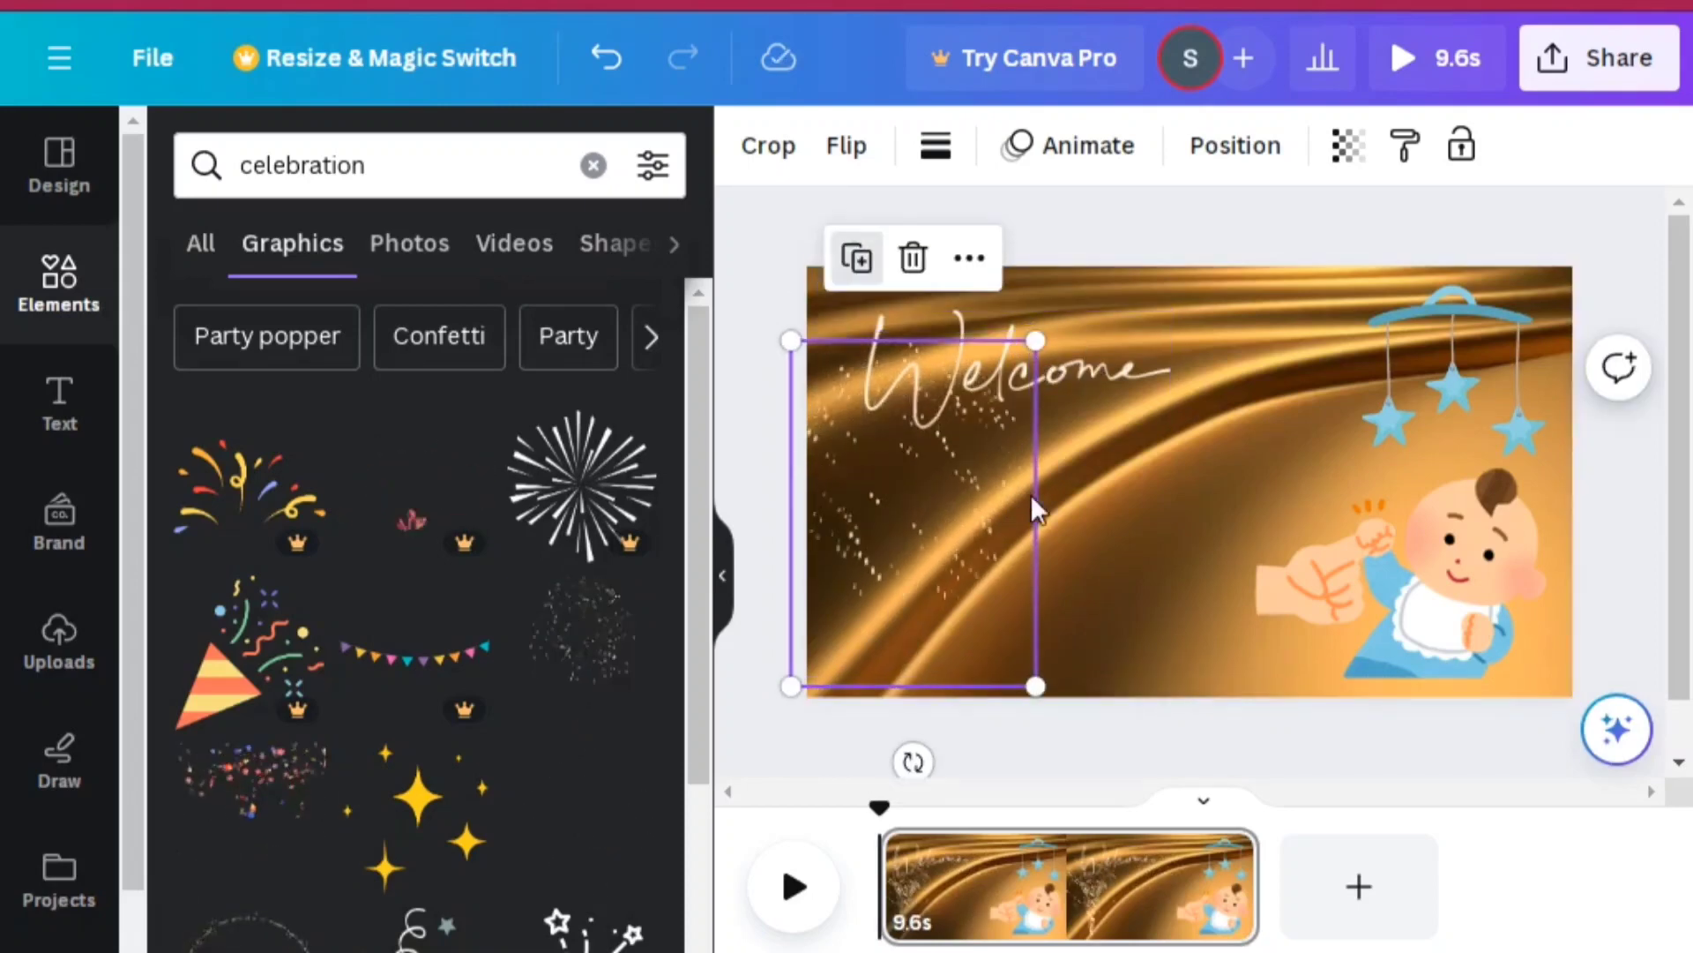
{"action": "left_click_drag", "start_coordinate": [1030, 494], "coordinate": [1219, 506]}
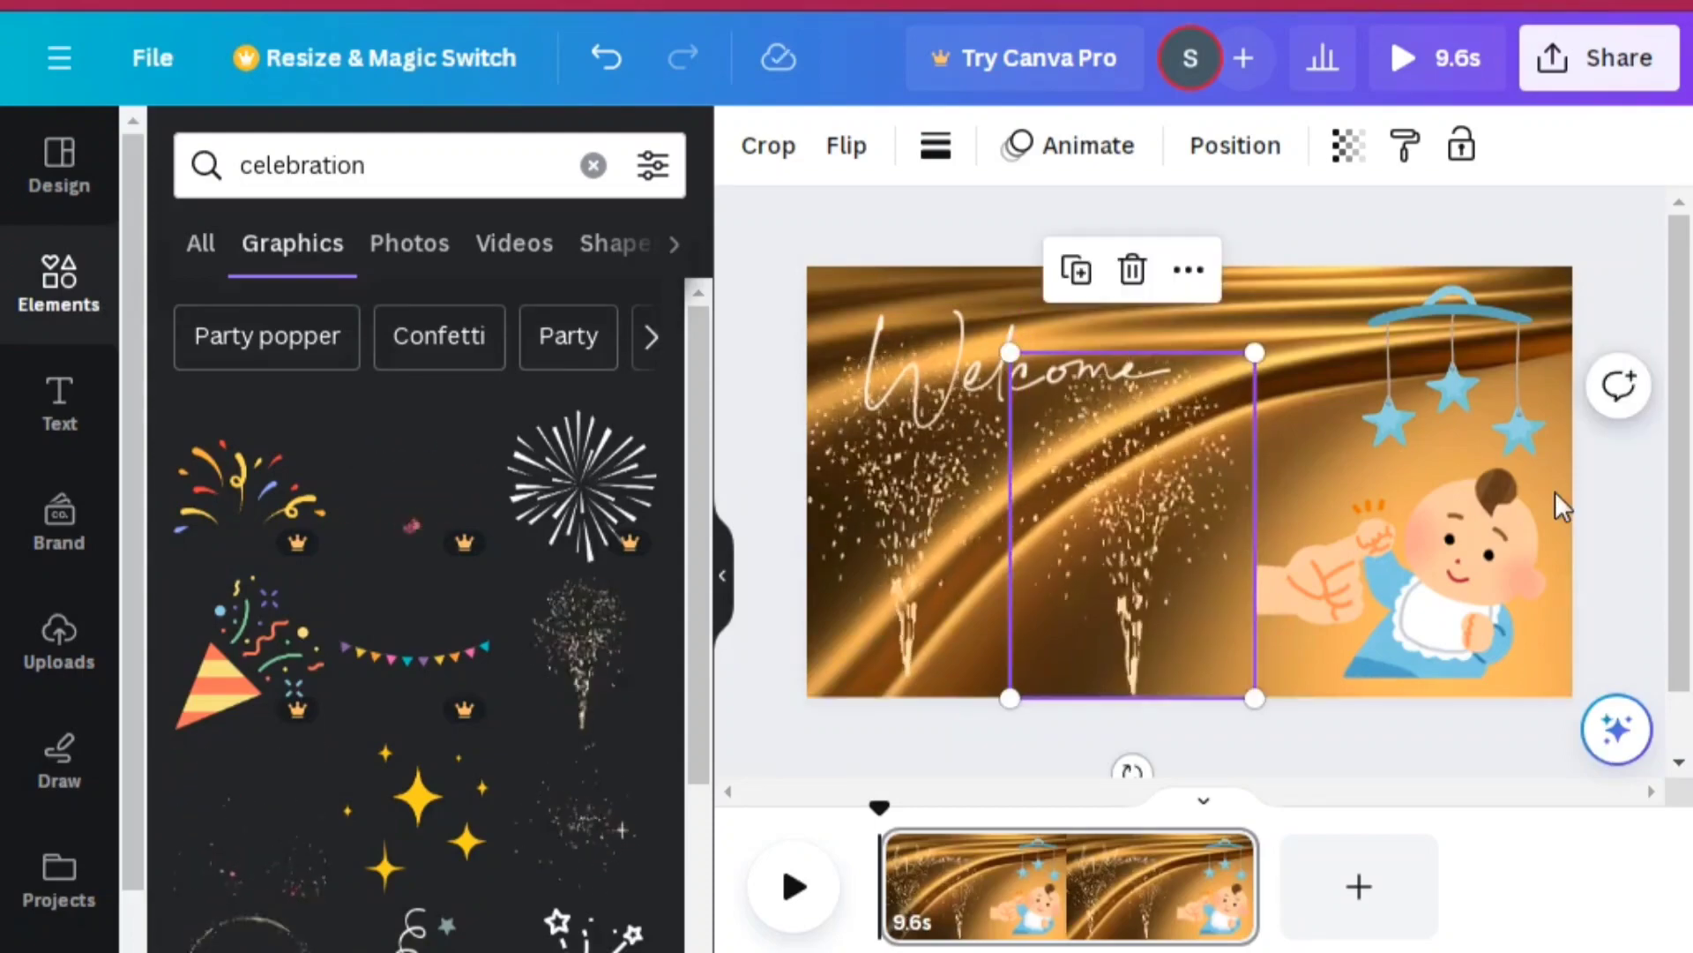
{"action": "left_click", "coordinate": [1605, 511]}
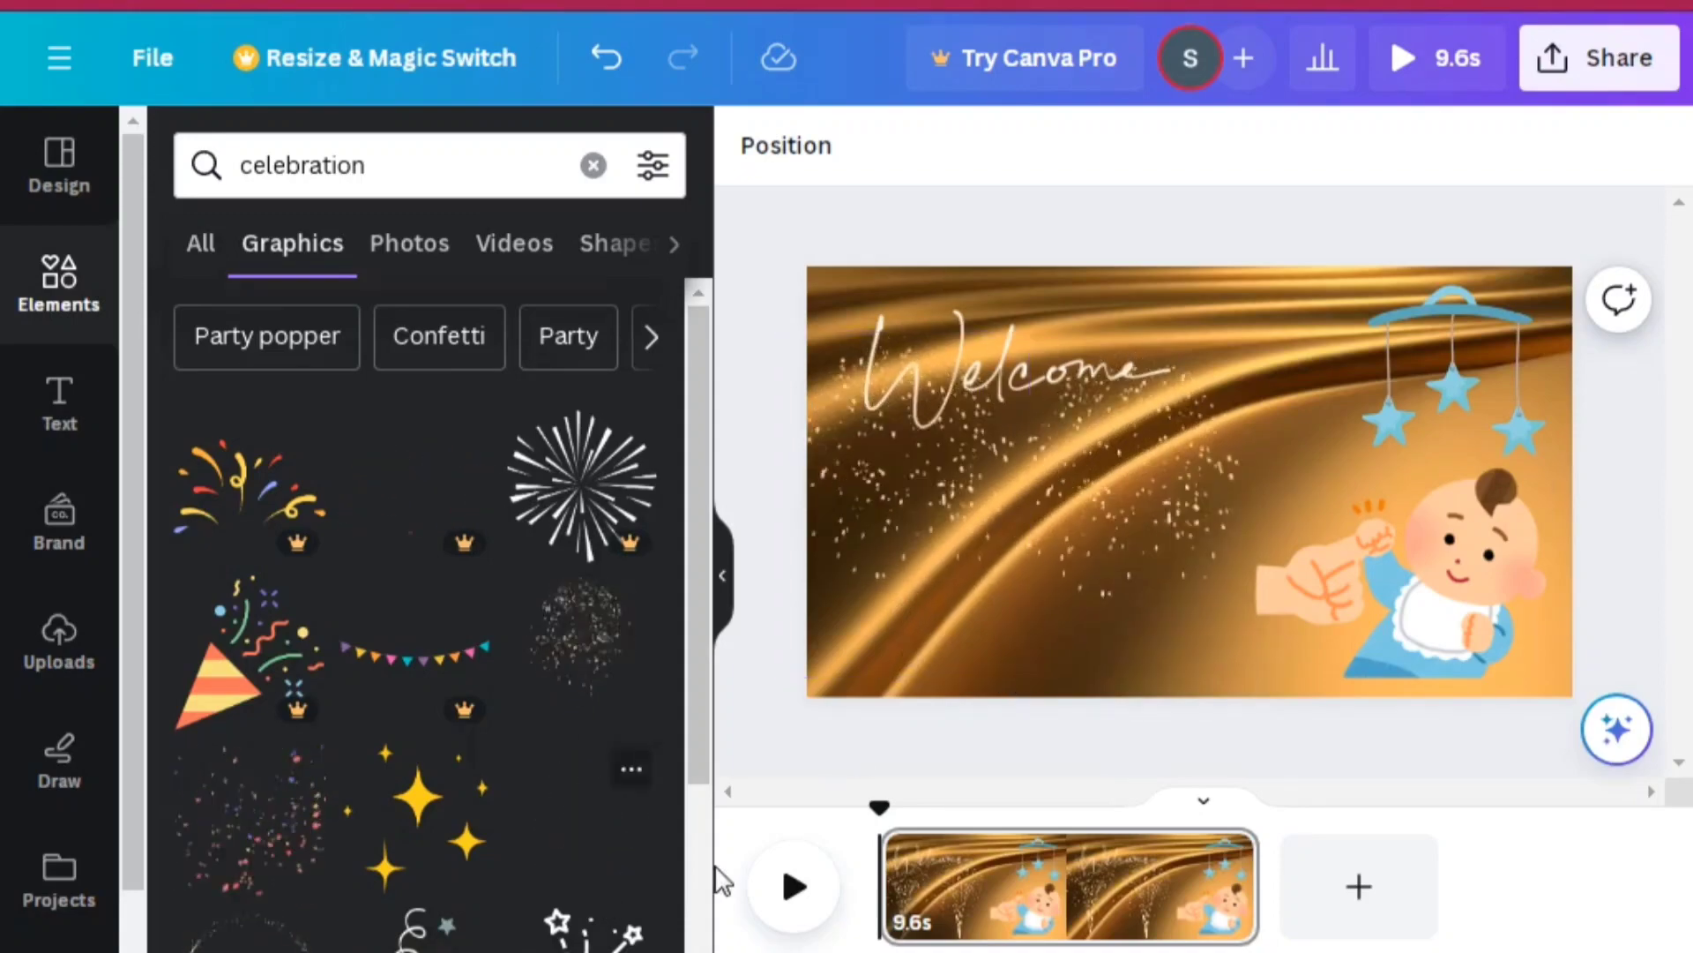
Step: Add the animated gold glitter circle from the celebration graphics and position it around the blue-dressed baby
{"action": "scroll", "coordinate": [435, 914], "scroll_direction": "down", "scroll_amount": 2}
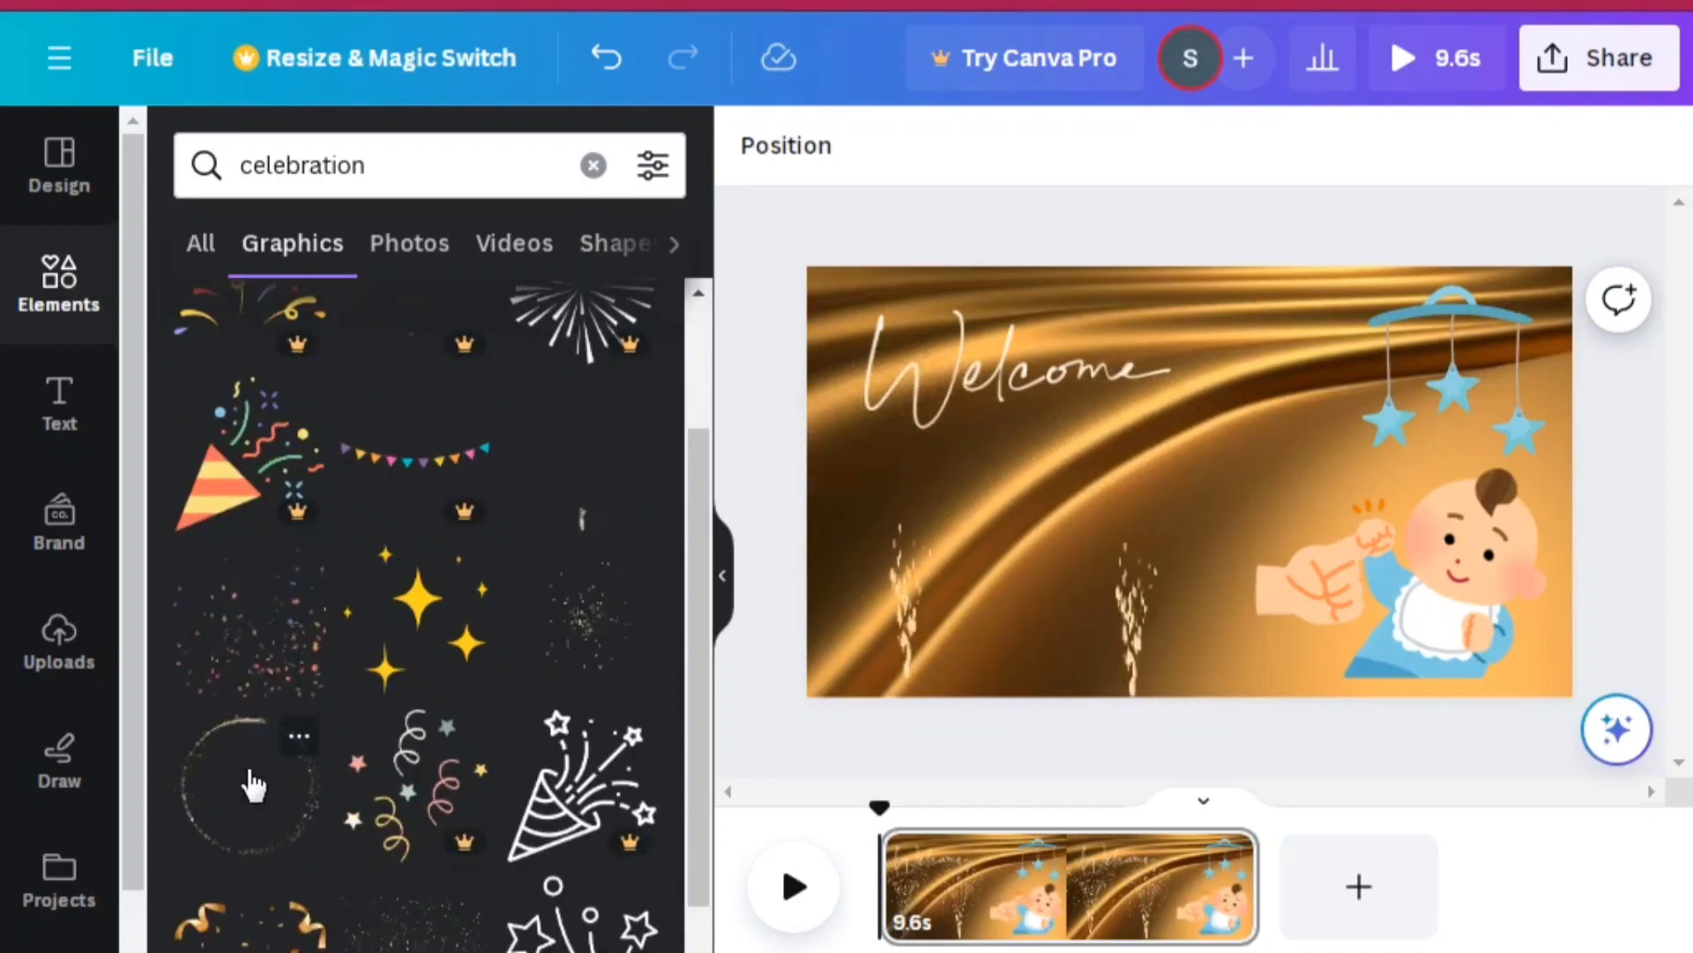
{"action": "left_click", "coordinate": [254, 783]}
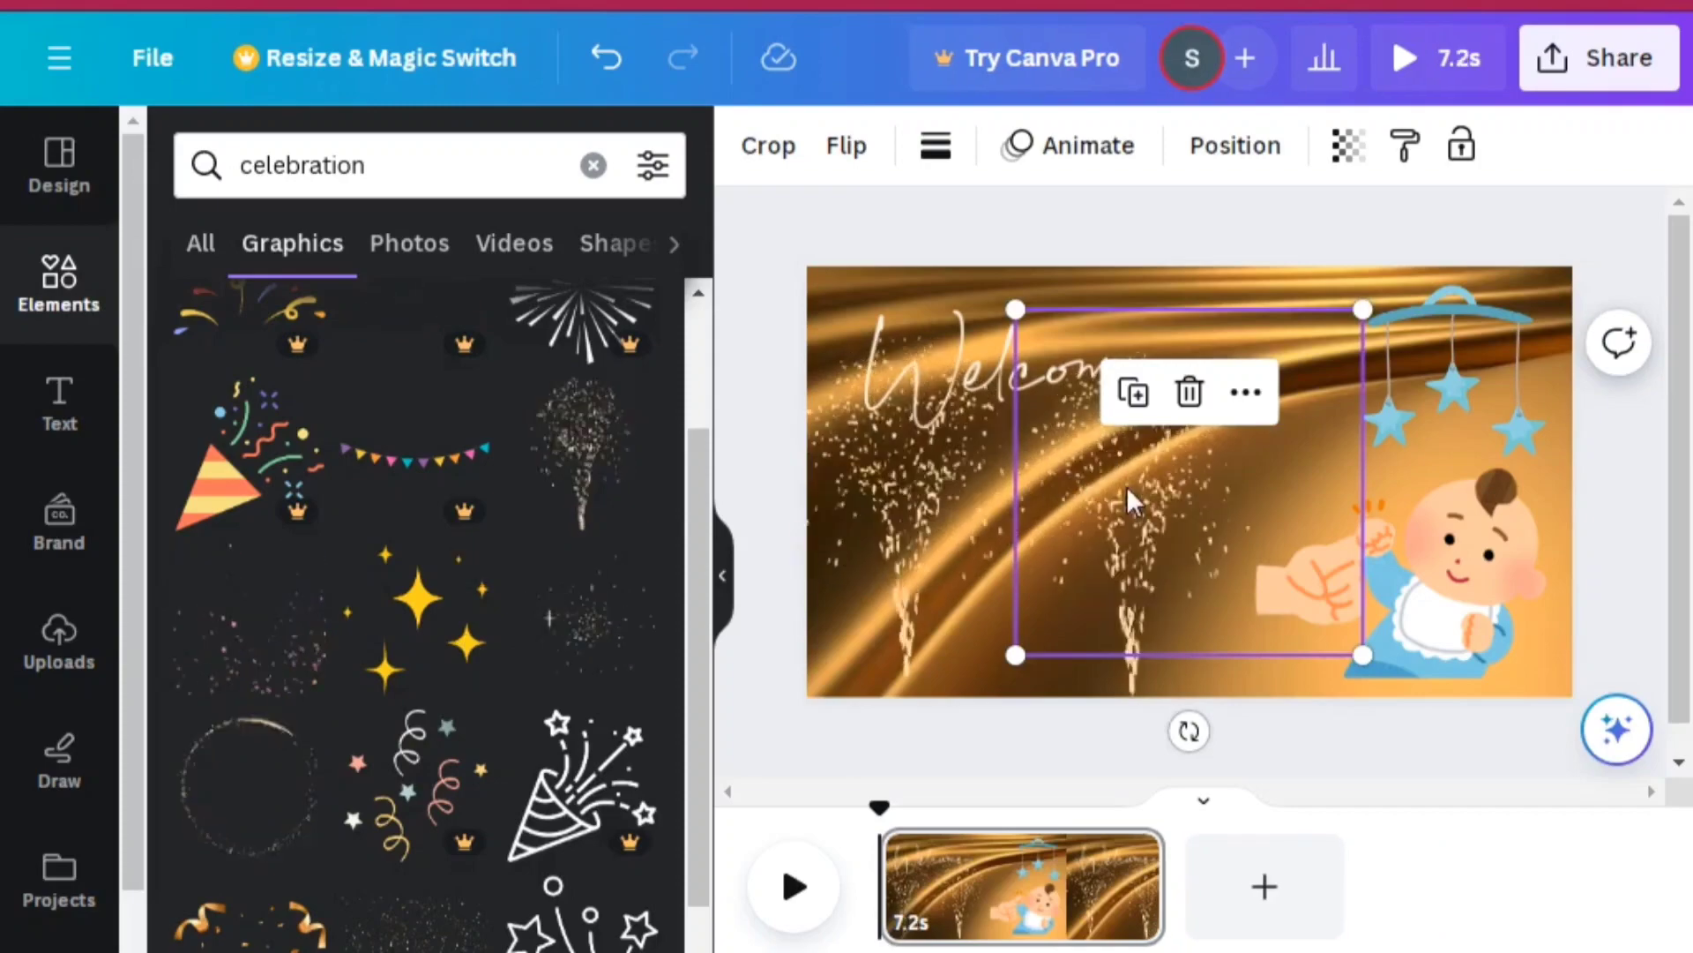
{"action": "left_click_drag", "start_coordinate": [1297, 521], "coordinate": [1435, 582]}
{"action": "left_click", "coordinate": [1602, 323]}
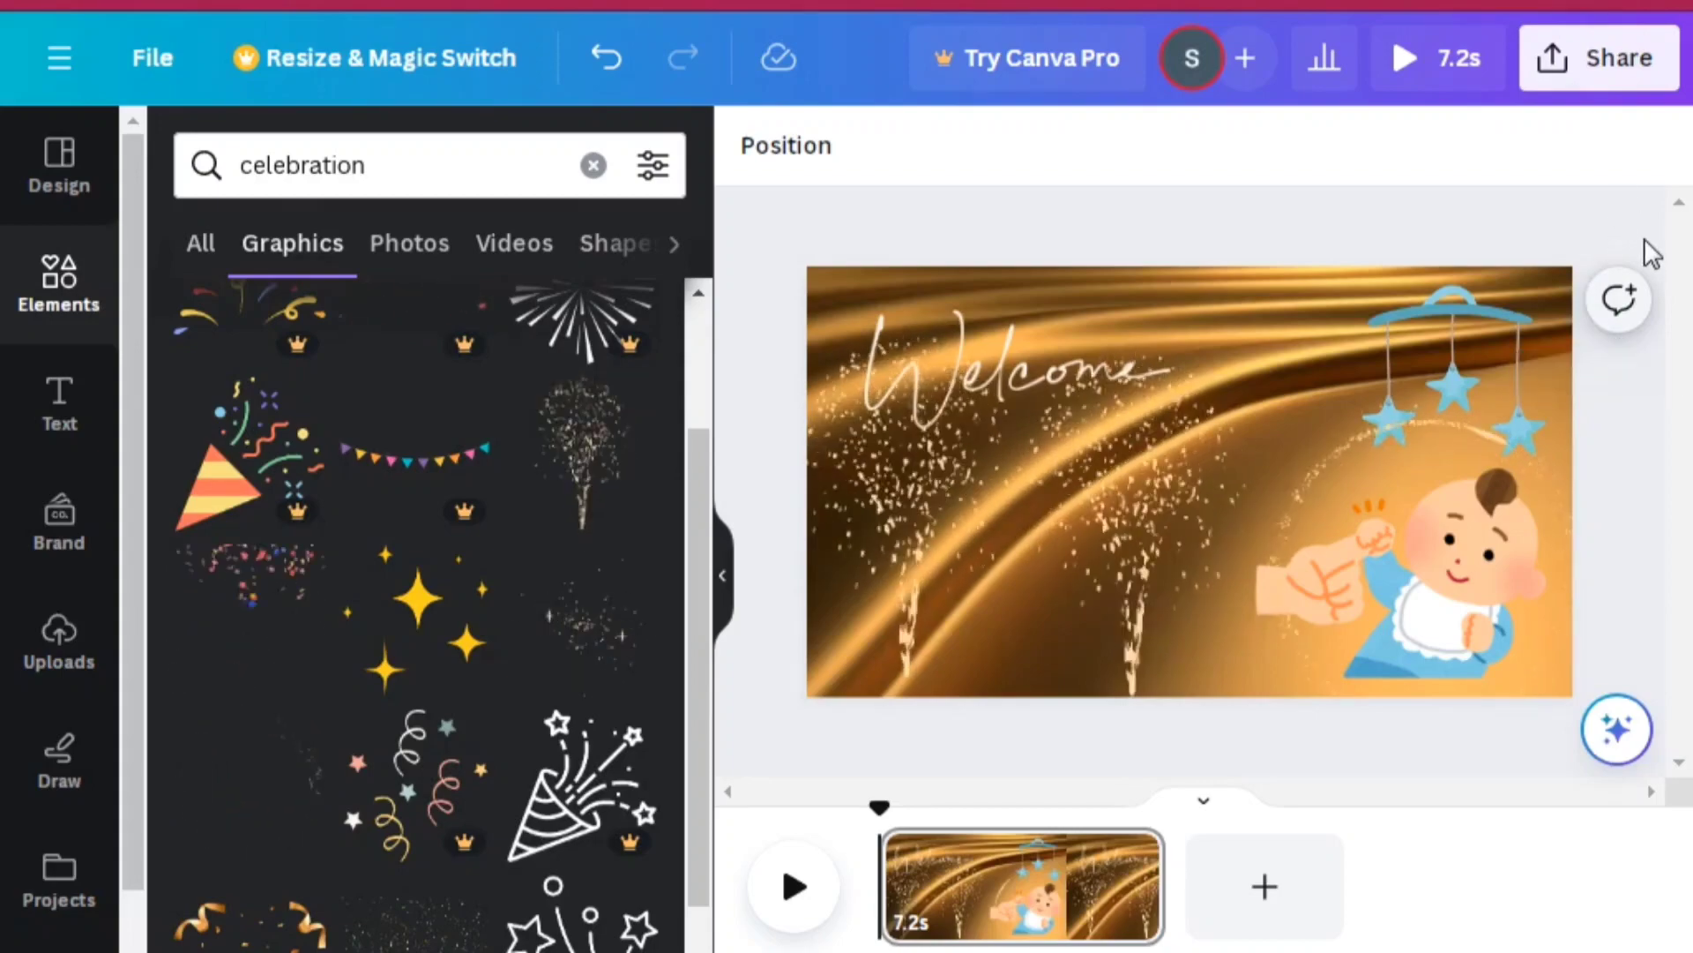
Step: Download the finished welcome banner as an MP4 video at 1080p (HD) quality
{"action": "left_click", "coordinate": [1621, 79]}
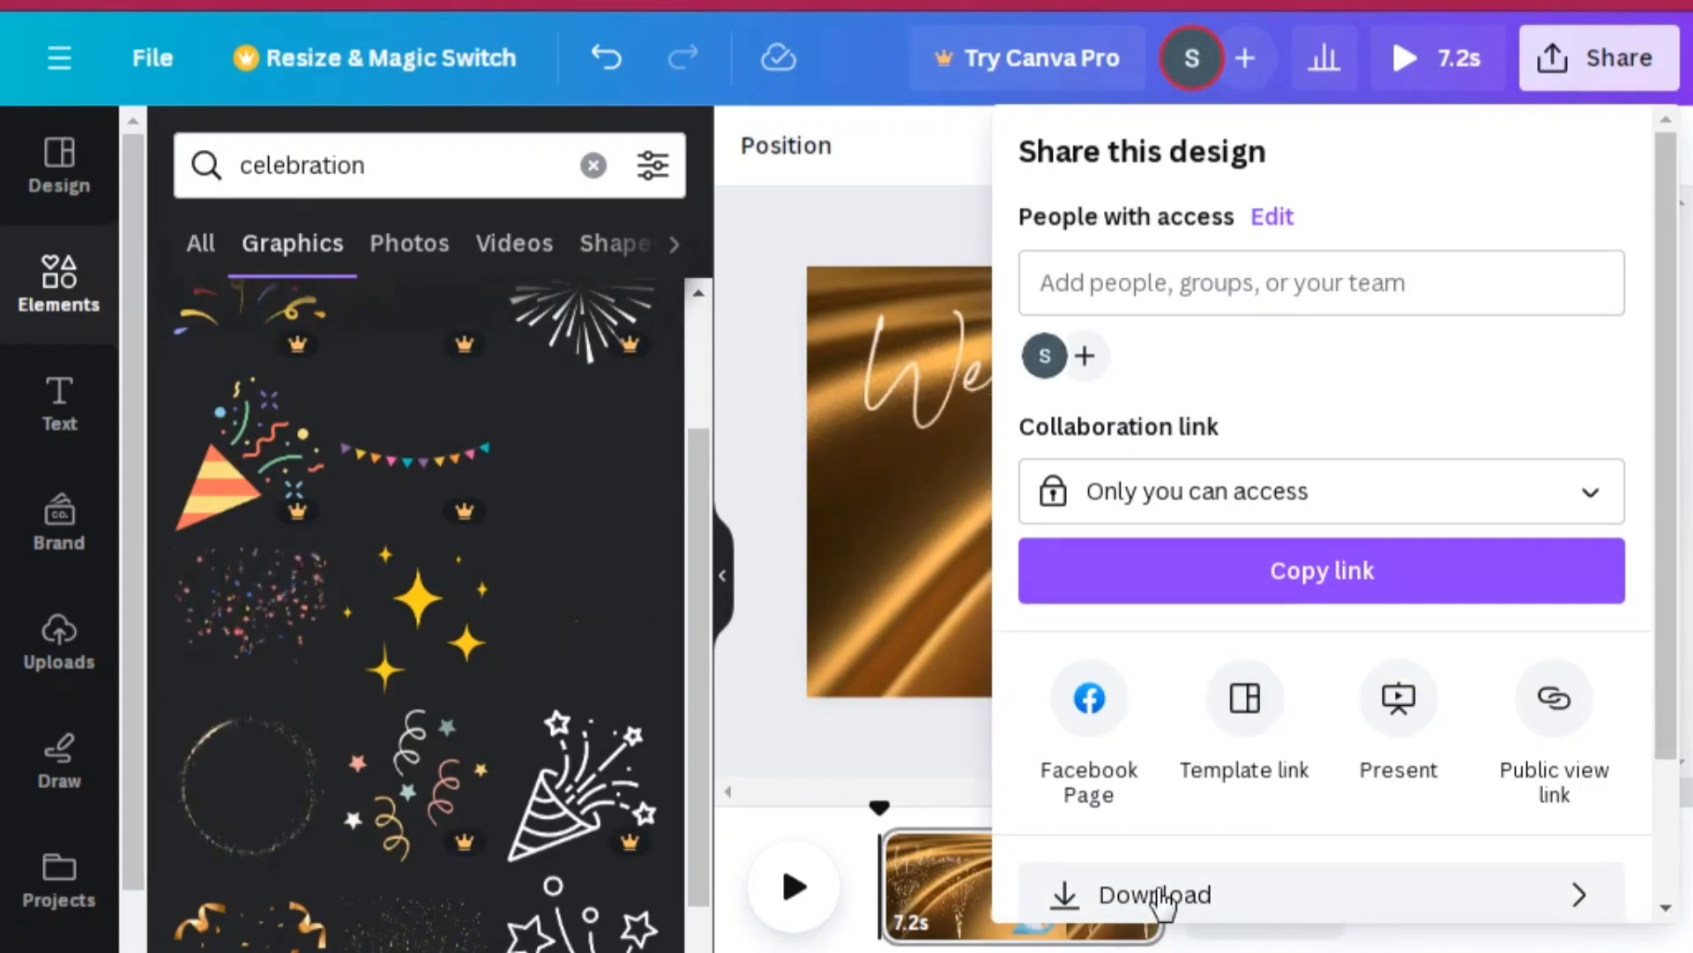
{"action": "left_click", "coordinate": [1162, 901]}
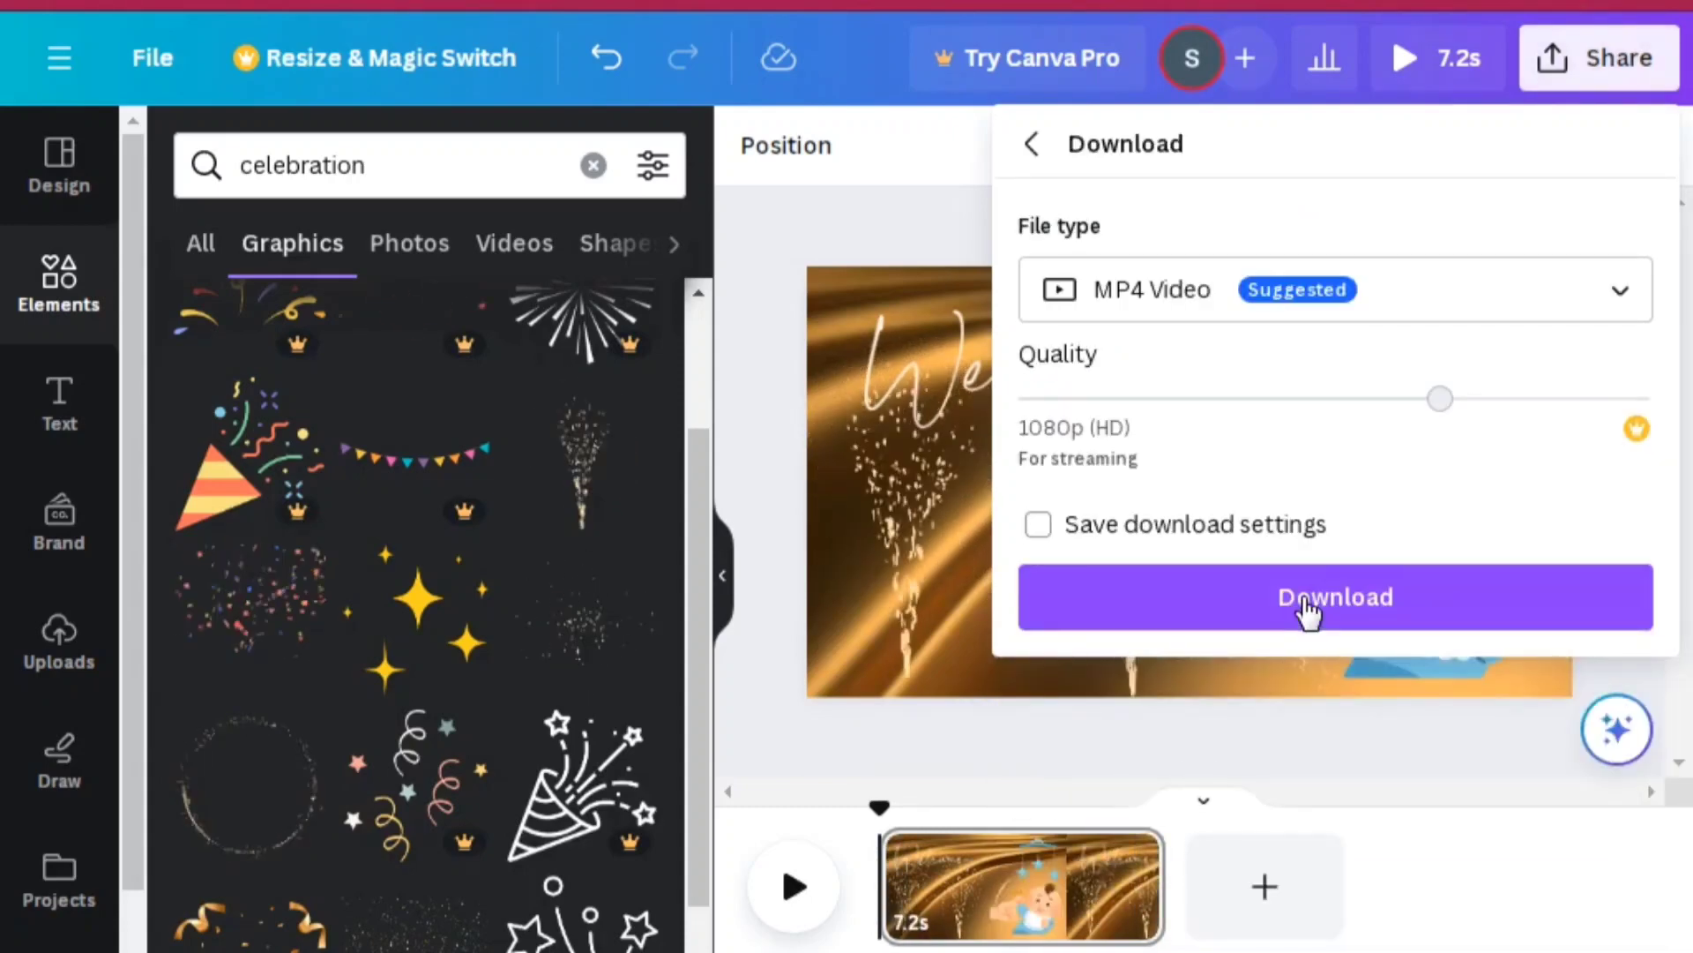
{"action": "left_click", "coordinate": [1304, 602]}
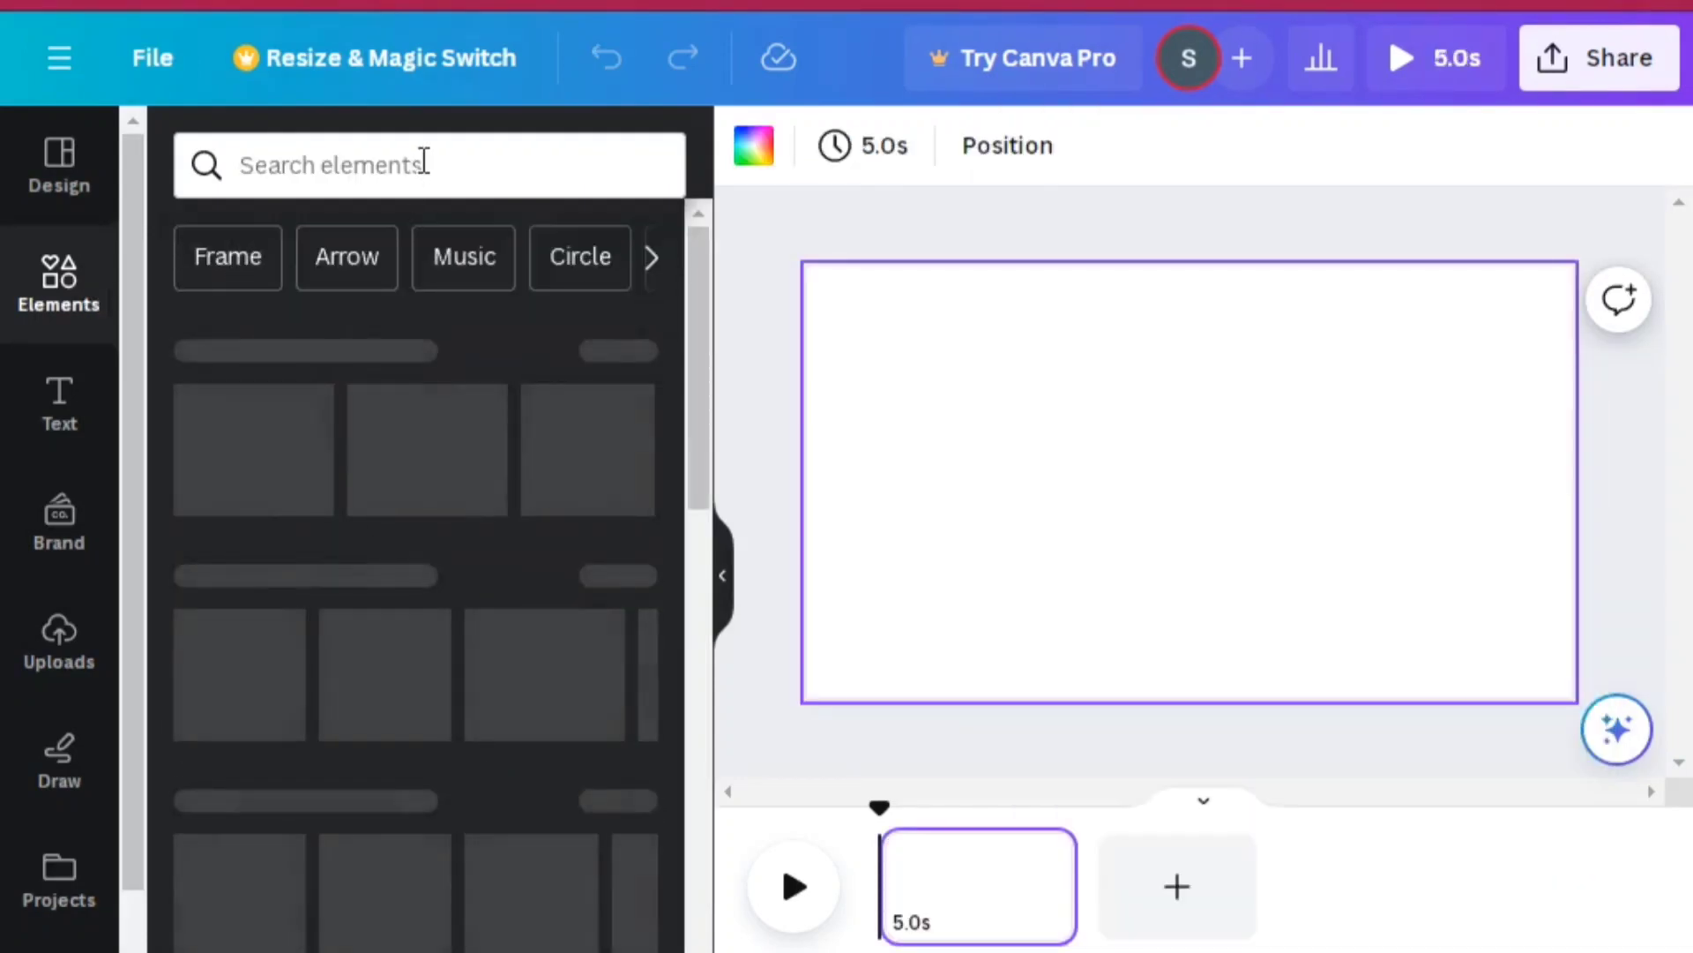
Step: Search the elements for "Background gold" in the new blank design and show only photos
{"action": "left_click", "coordinate": [424, 165]}
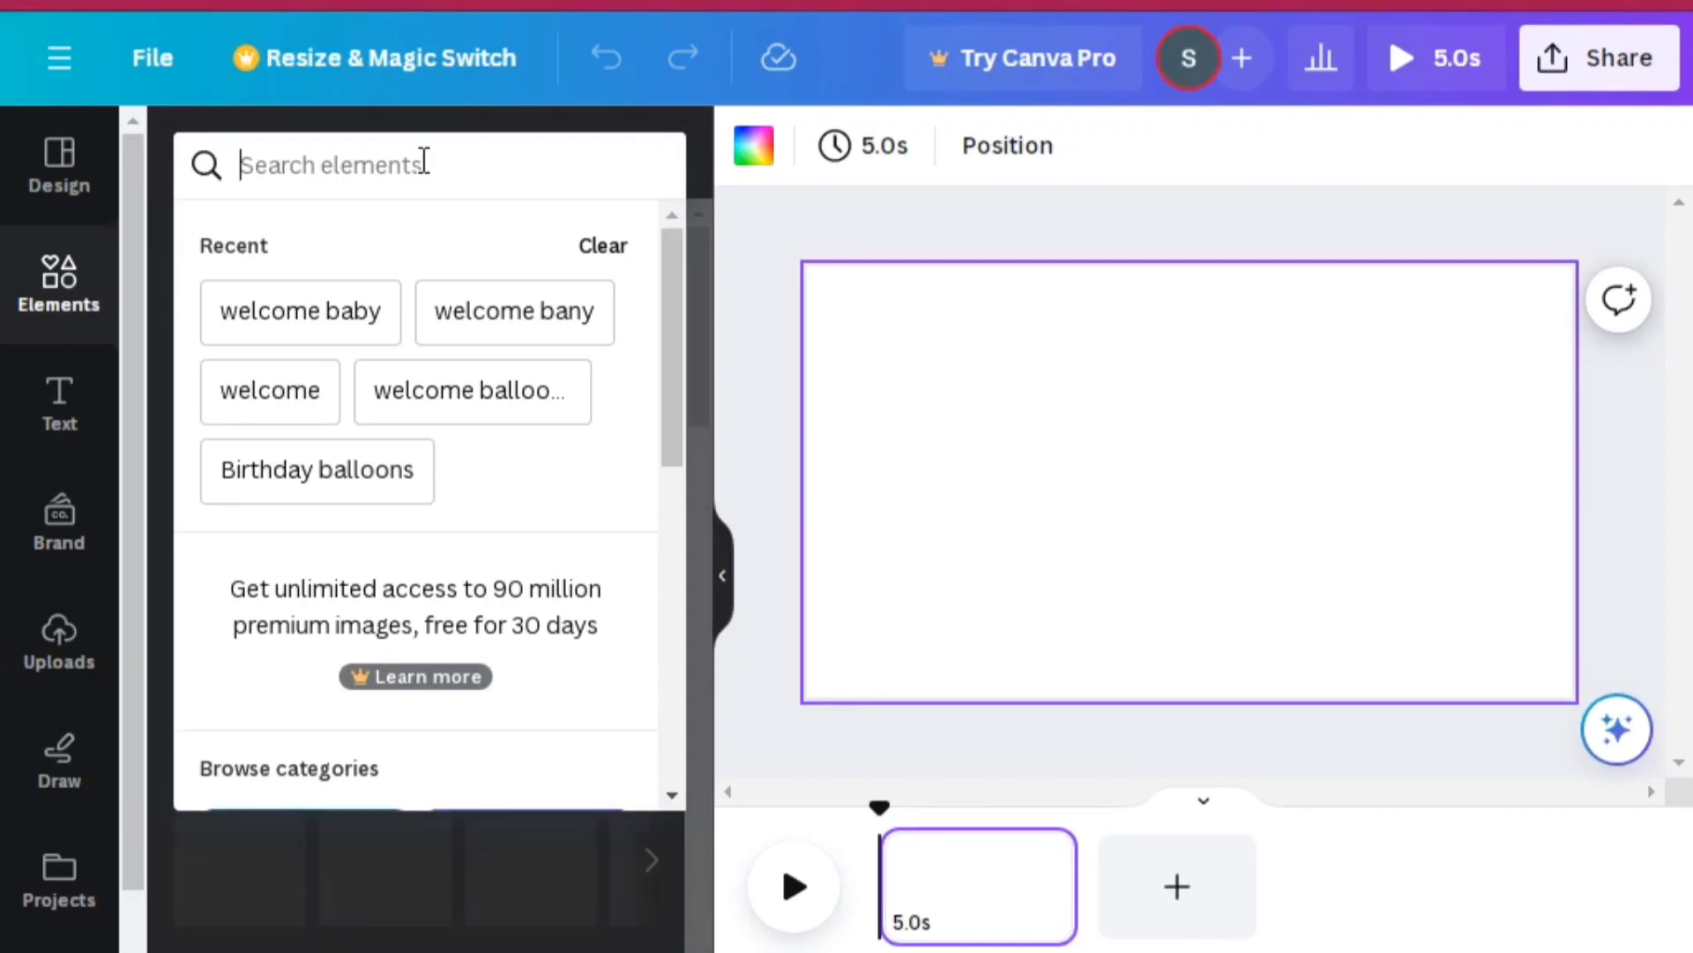
{"action": "type", "text": "b"}
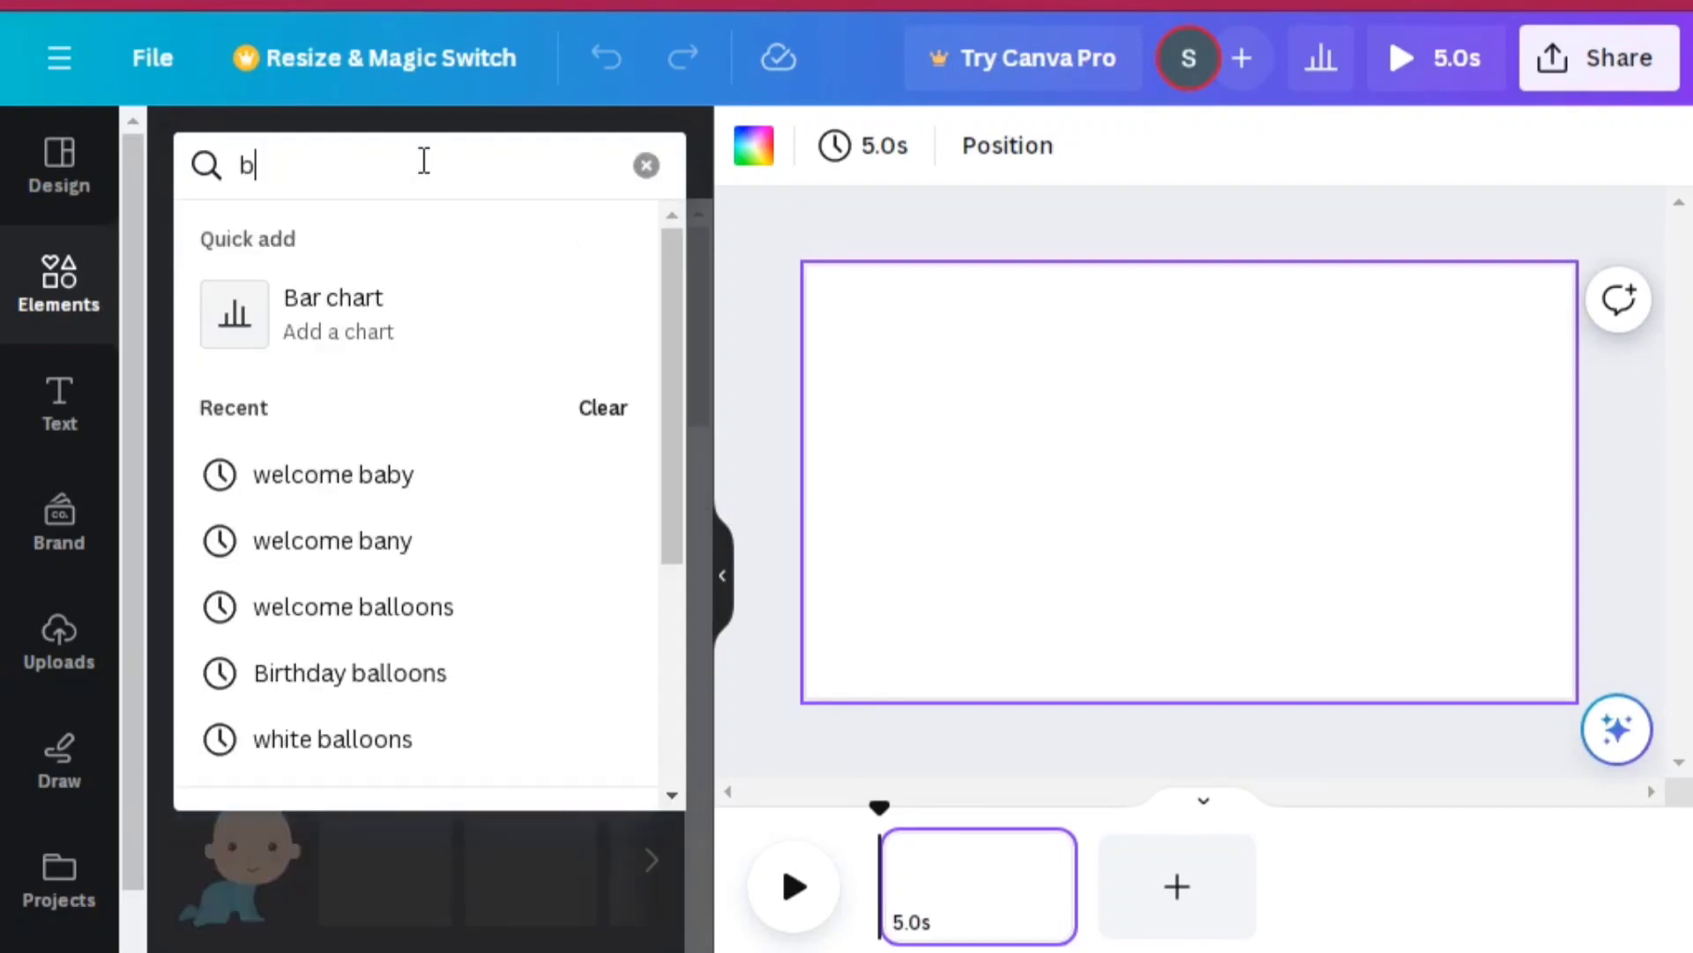
{"action": "type", "text": "ack"}
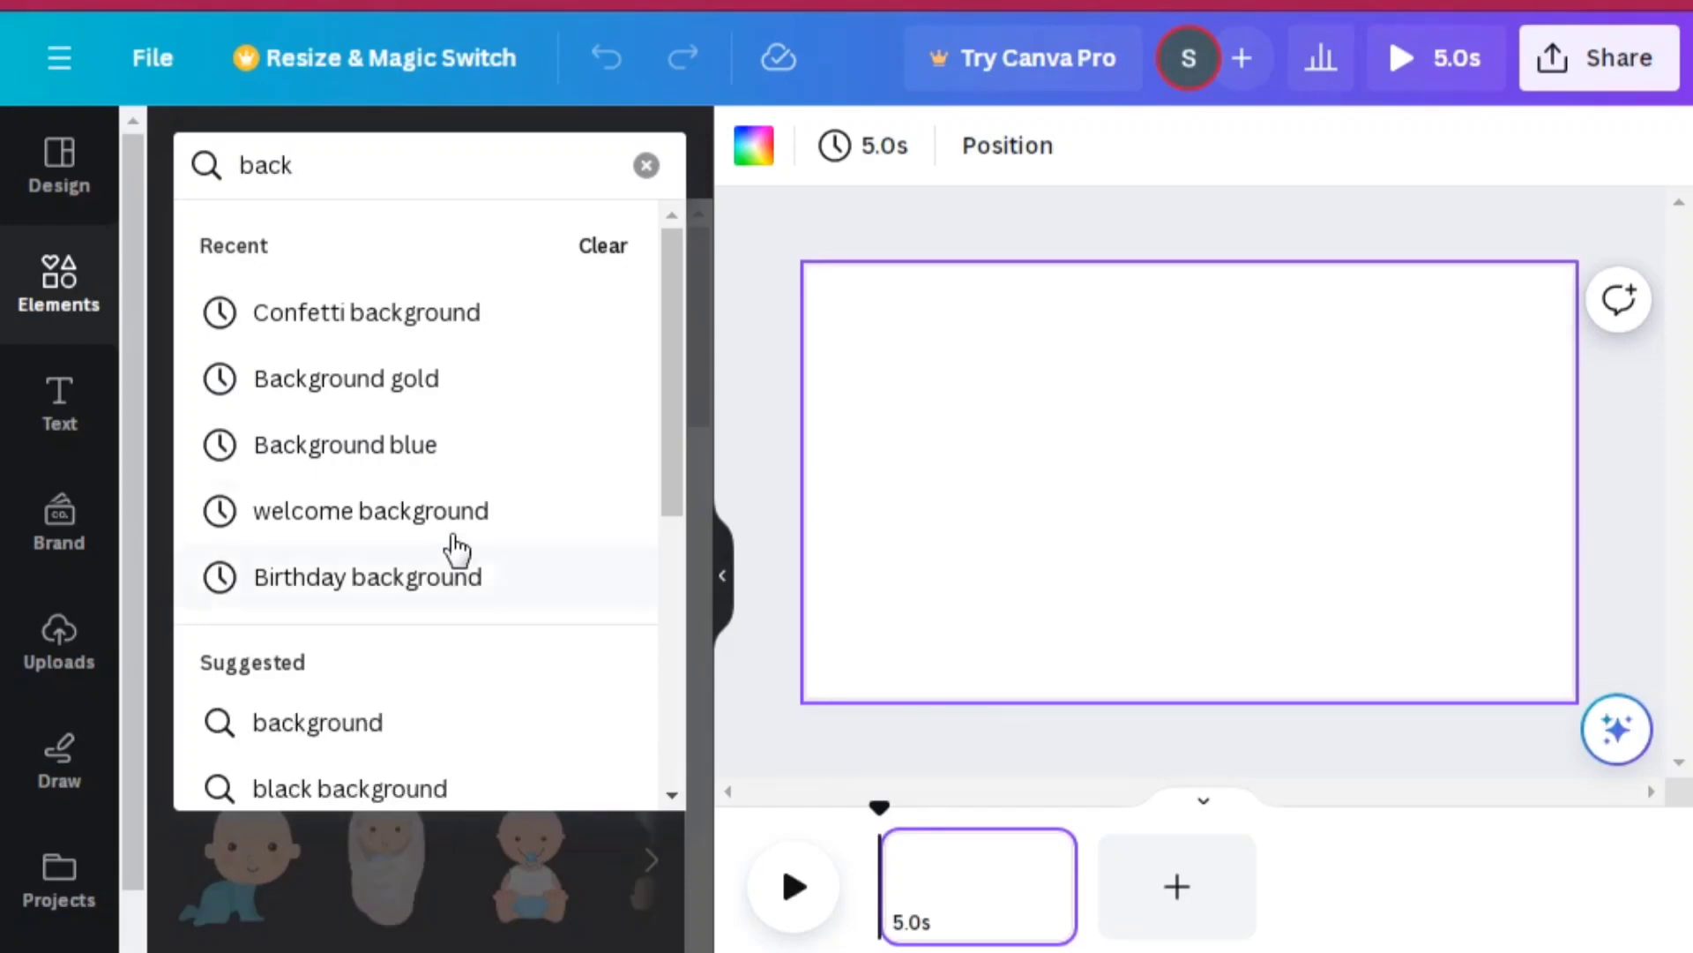
{"action": "left_click", "coordinate": [410, 386]}
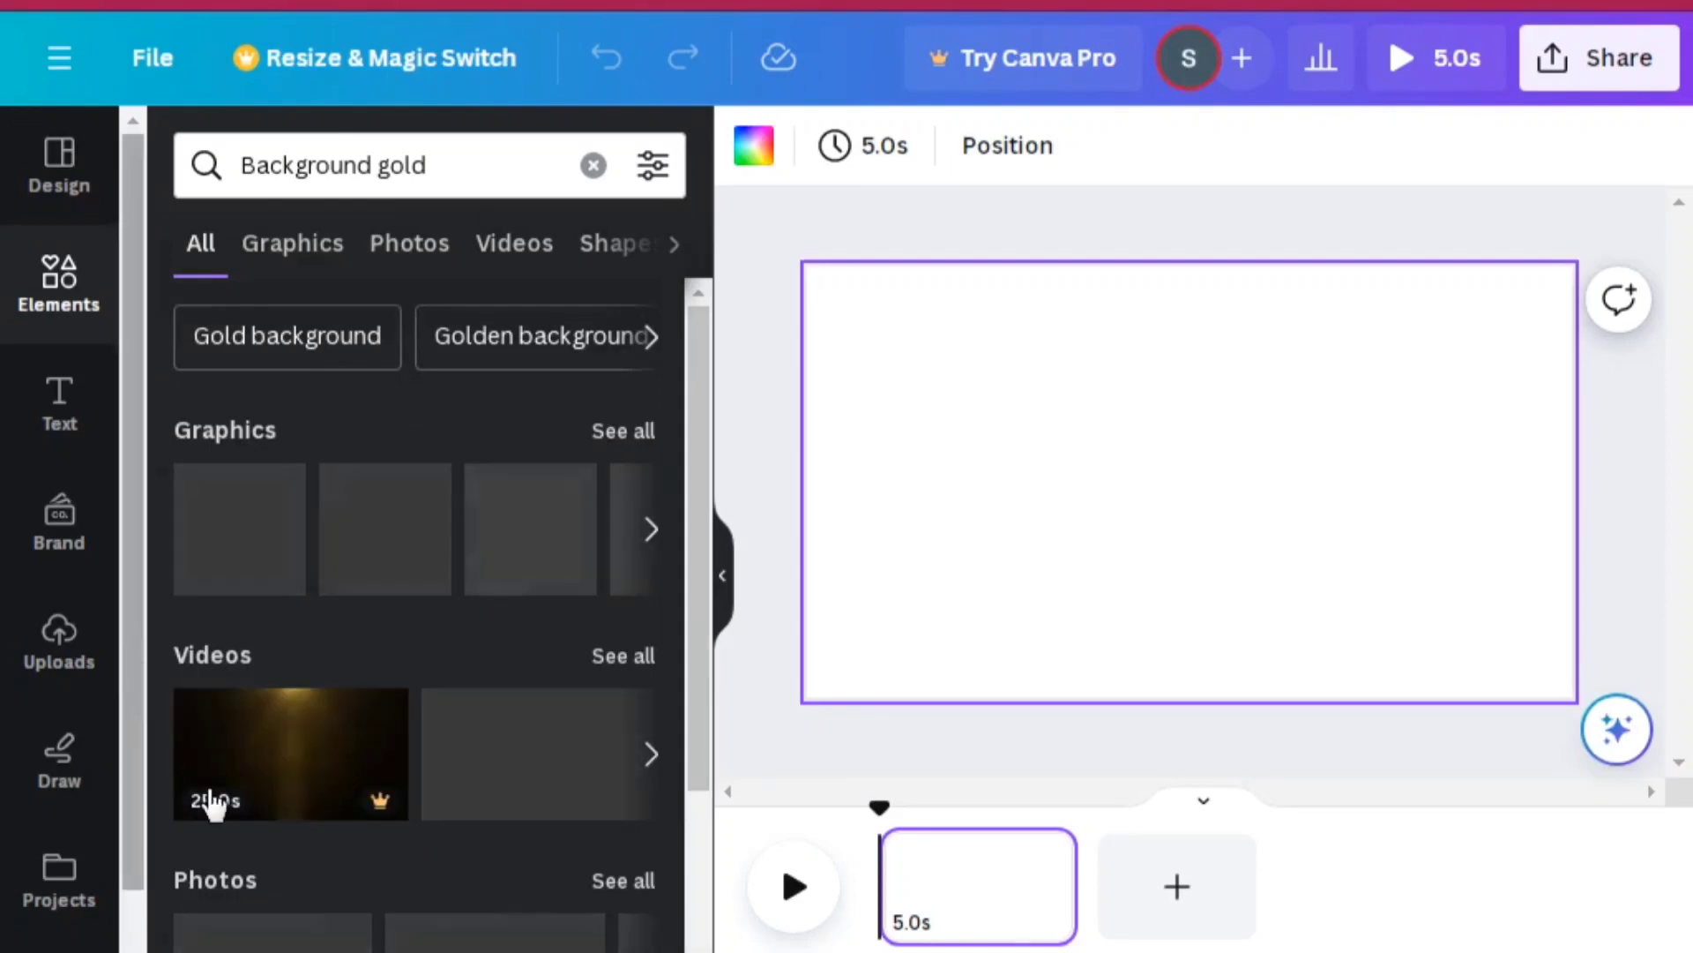
{"action": "left_click", "coordinate": [236, 878]}
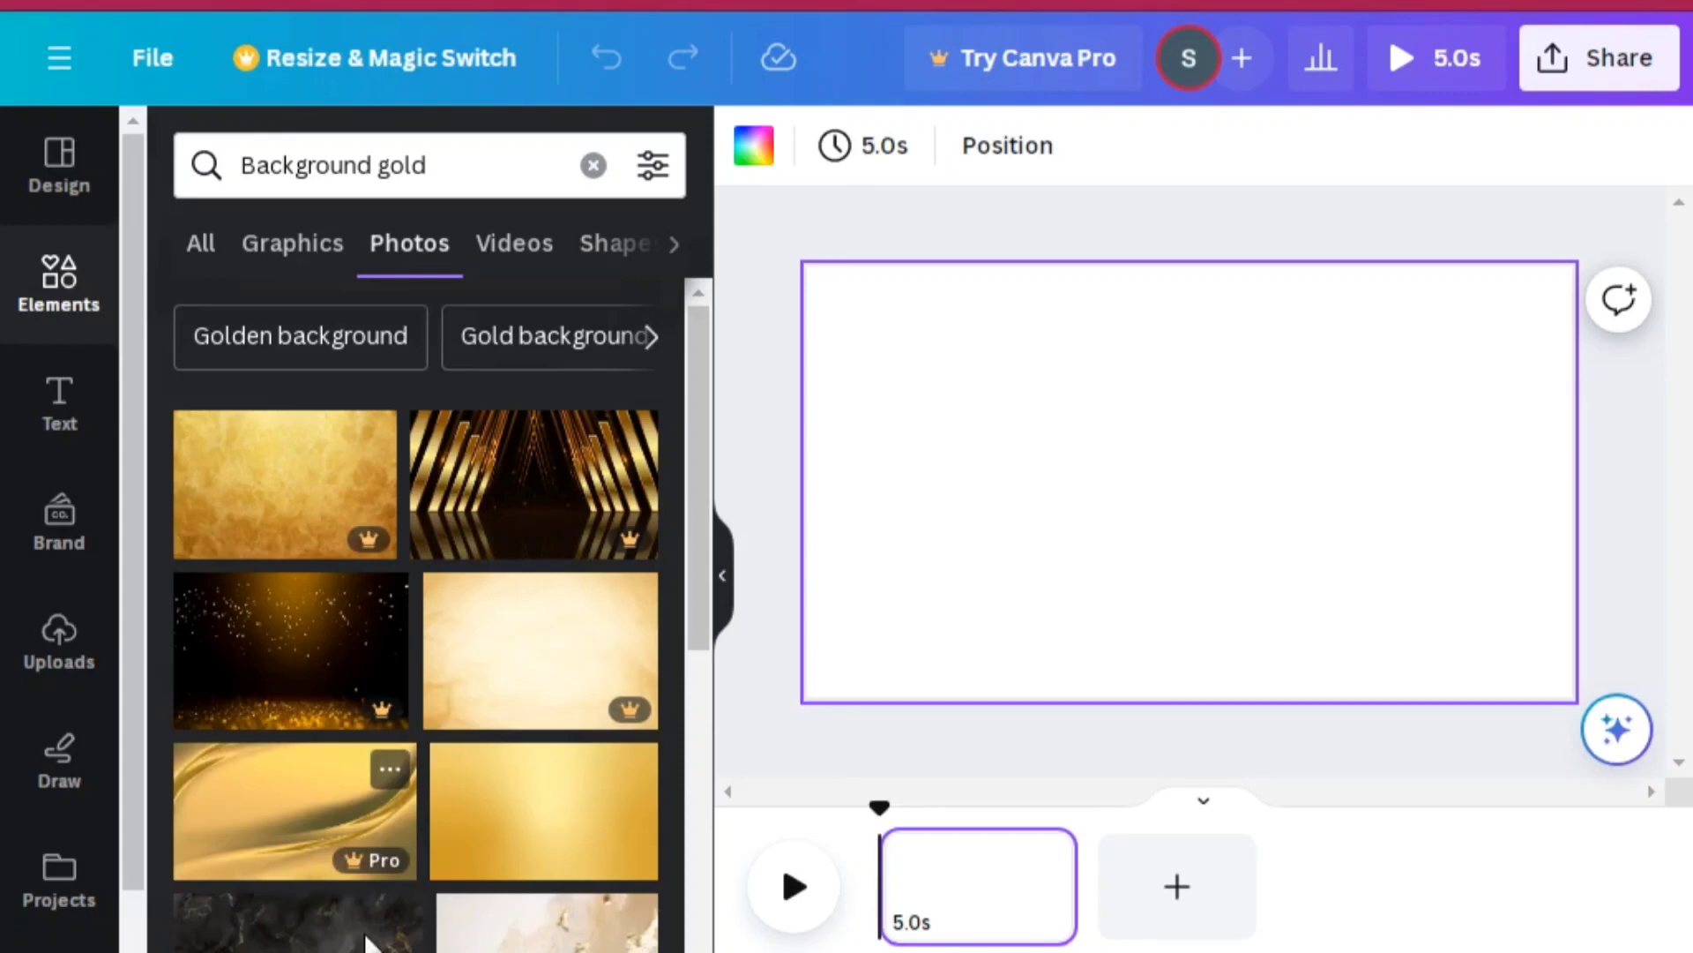
Step: Add the free dark gold draped-fabric photo to the blank page and set it as the page background
{"action": "scroll", "coordinate": [415, 614], "scroll_direction": "down", "scroll_amount": 5}
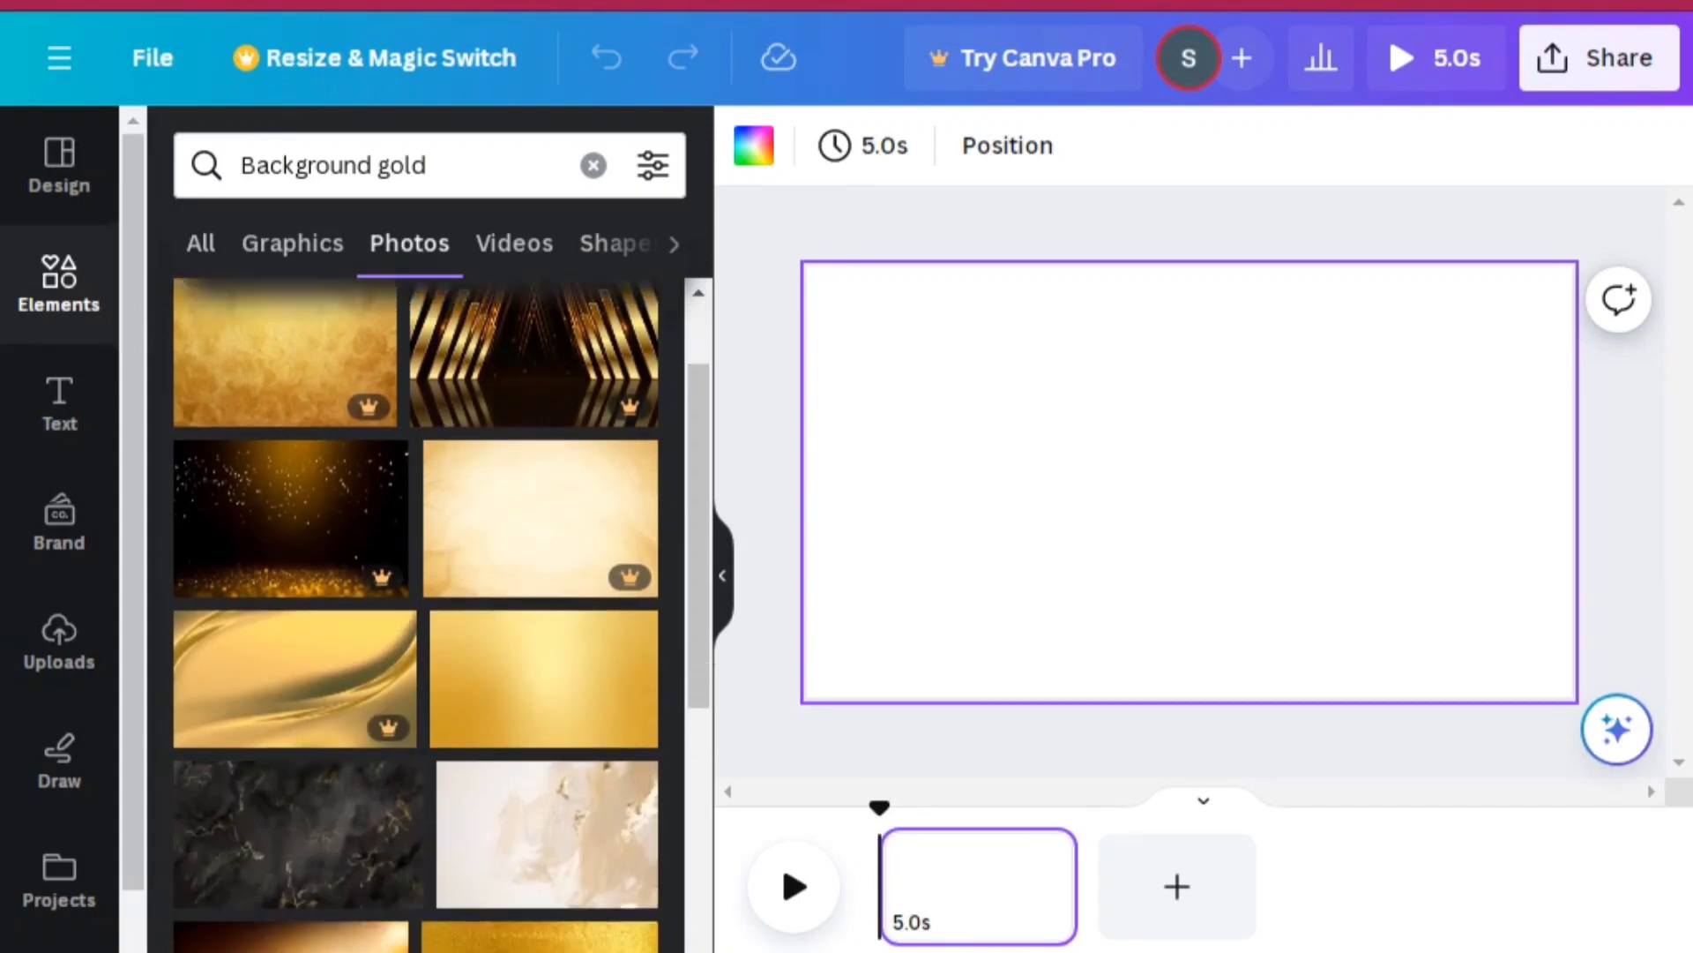
{"action": "scroll", "coordinate": [416, 615], "scroll_direction": "down", "scroll_amount": 5}
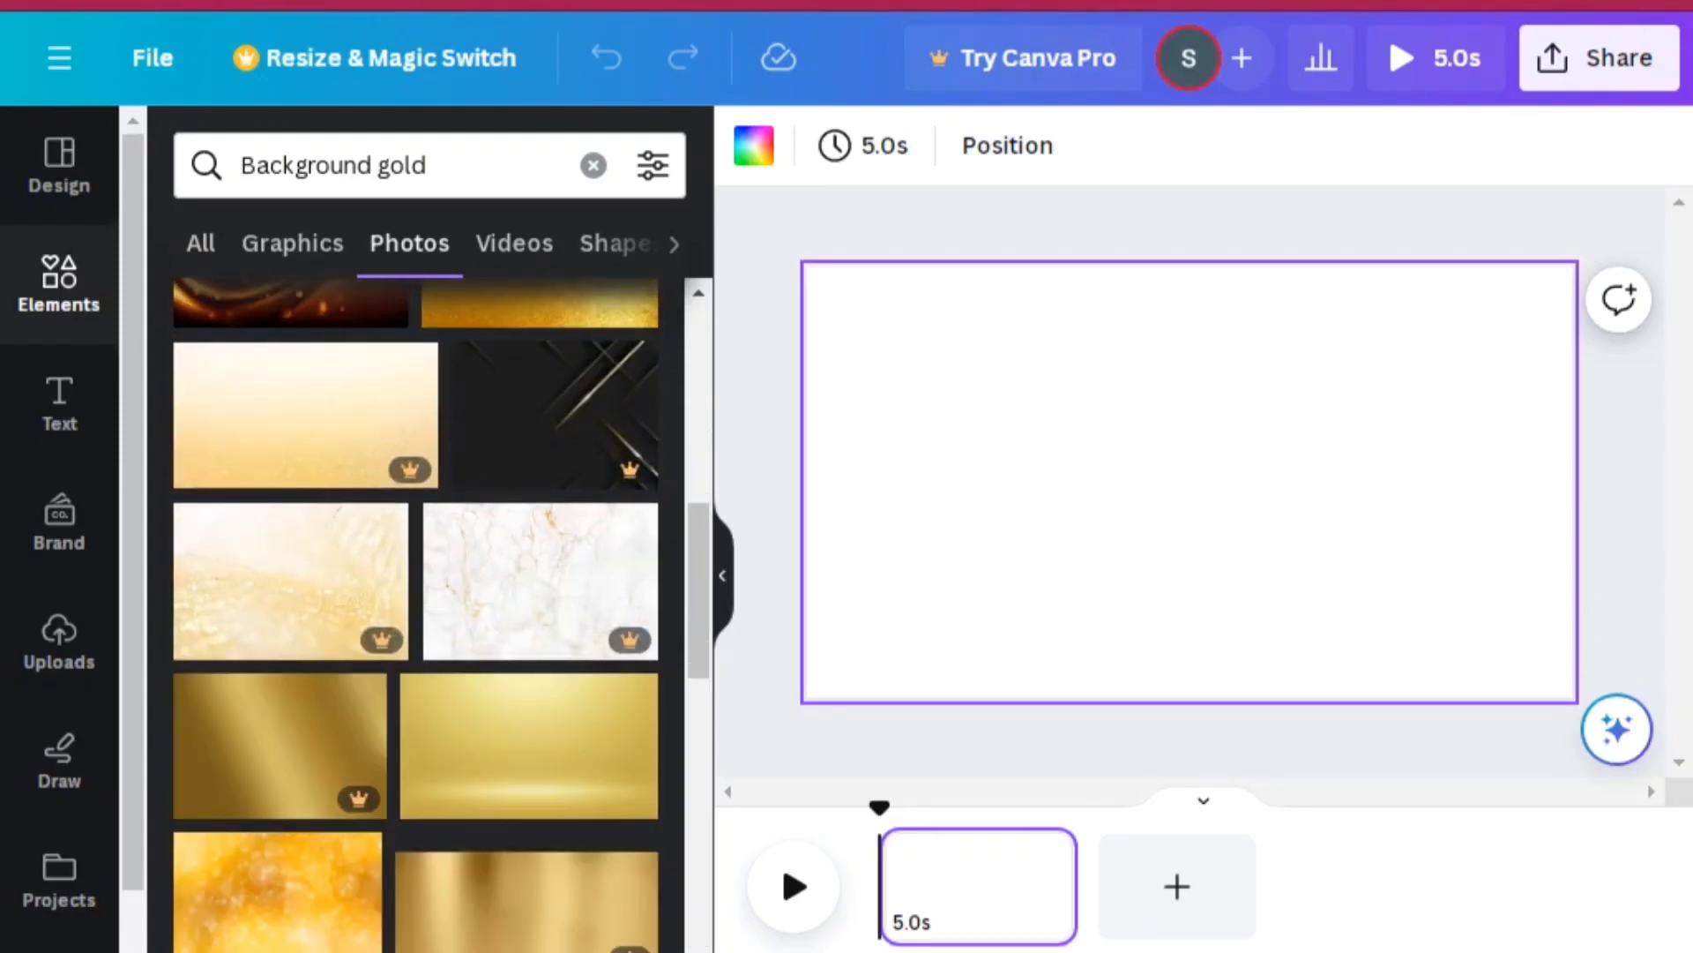
{"action": "scroll", "coordinate": [415, 615], "scroll_direction": "down", "scroll_amount": 5}
{"action": "scroll", "coordinate": [415, 615], "scroll_direction": "down", "scroll_amount": 5}
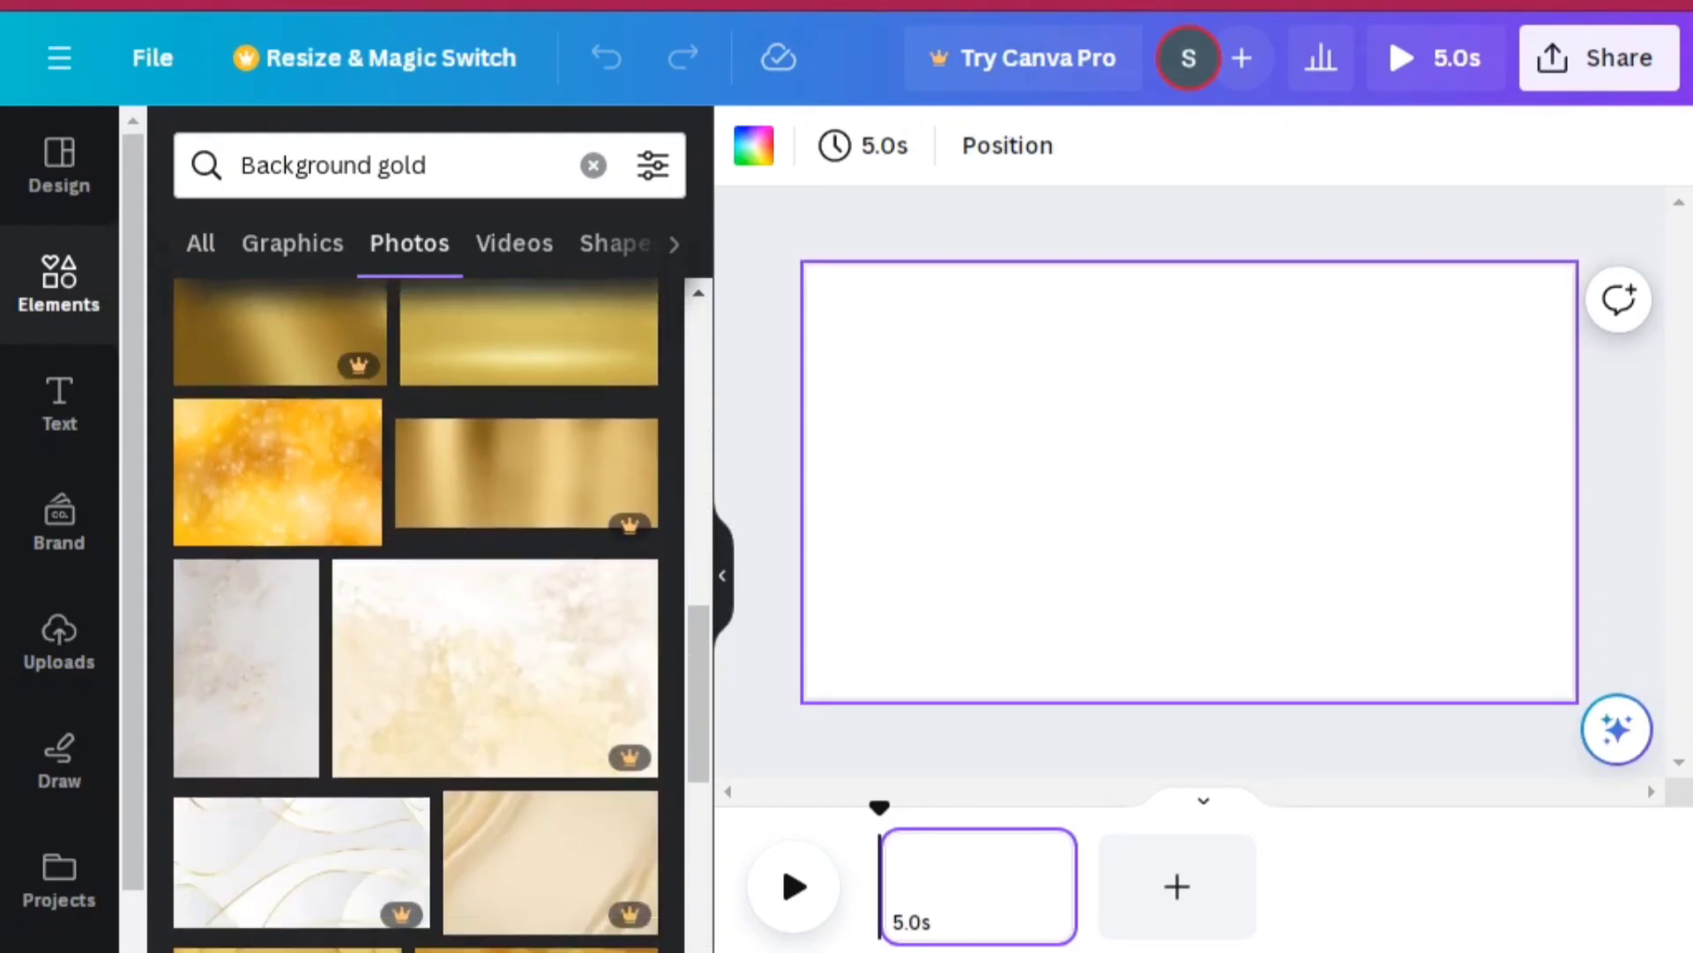
{"action": "scroll", "coordinate": [415, 615], "scroll_direction": "down", "scroll_amount": 2}
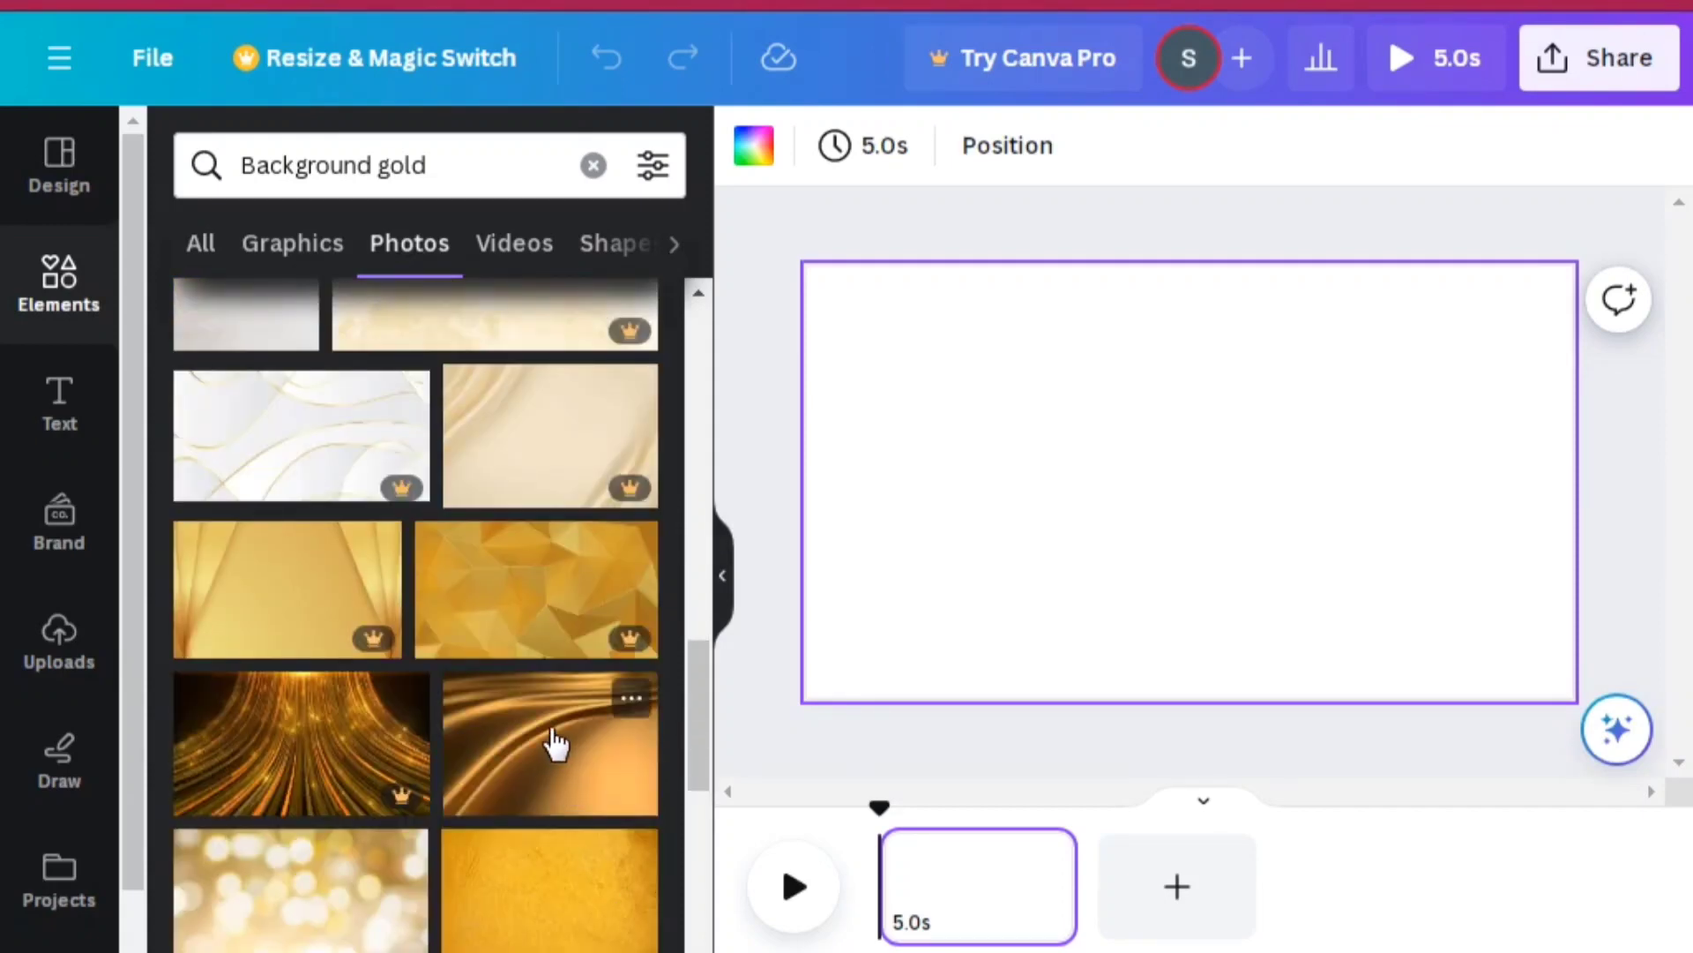
{"action": "left_click", "coordinate": [555, 744]}
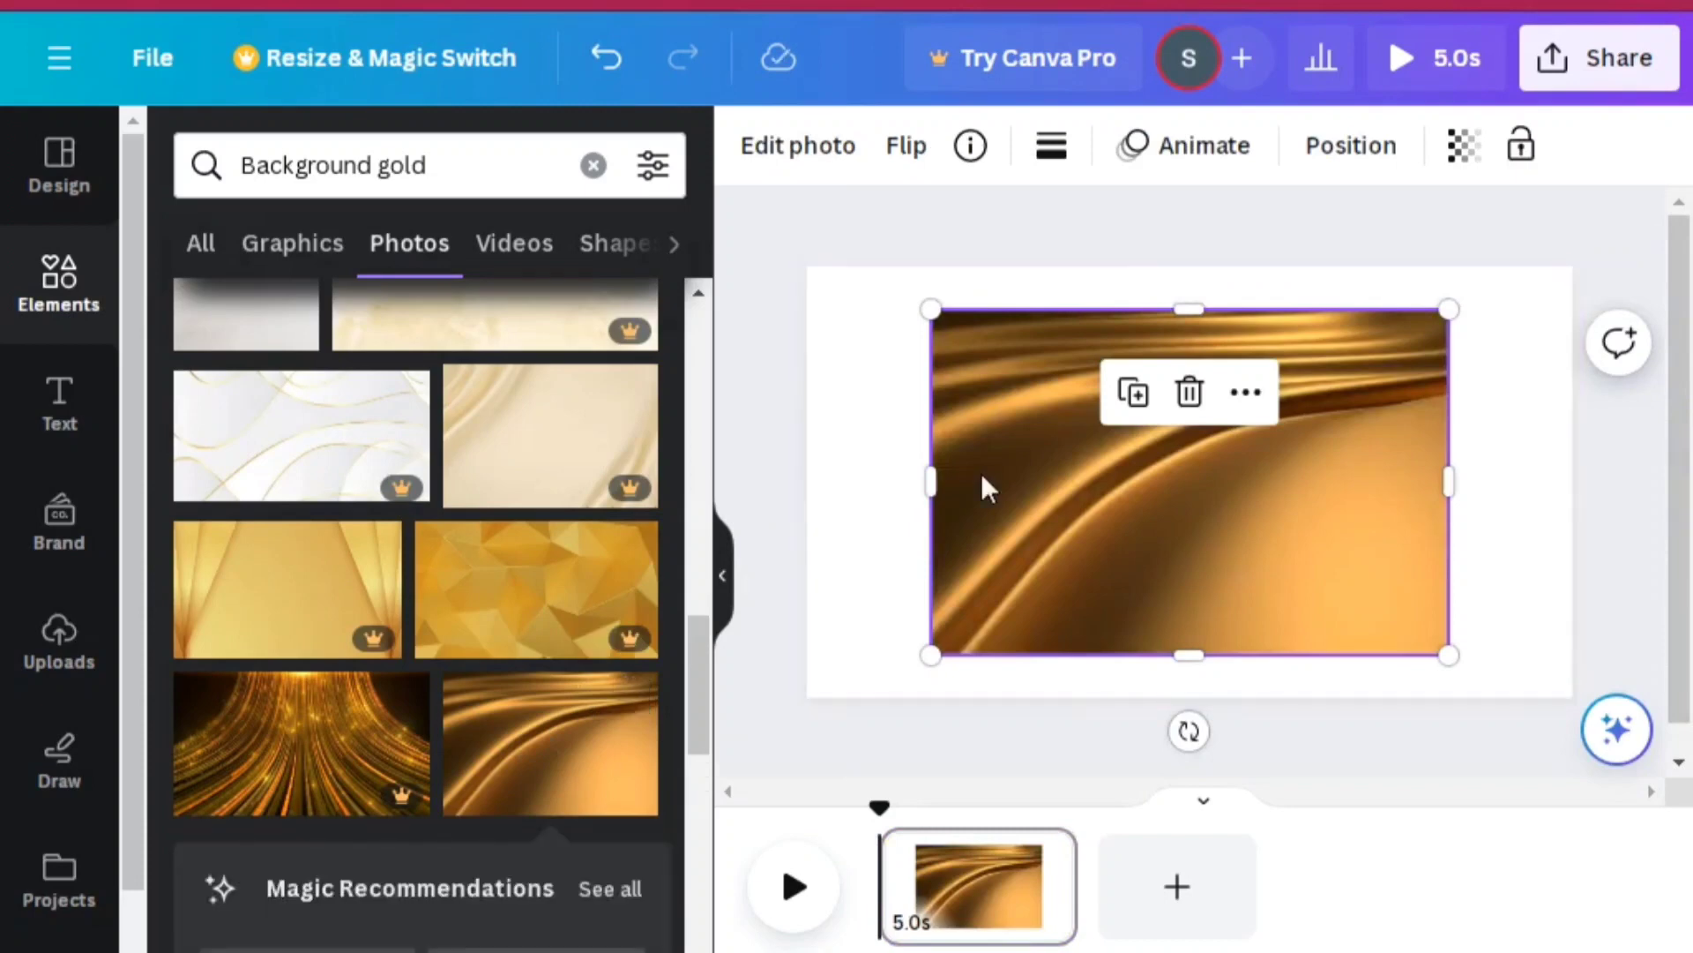
{"action": "right_click", "coordinate": [1037, 484]}
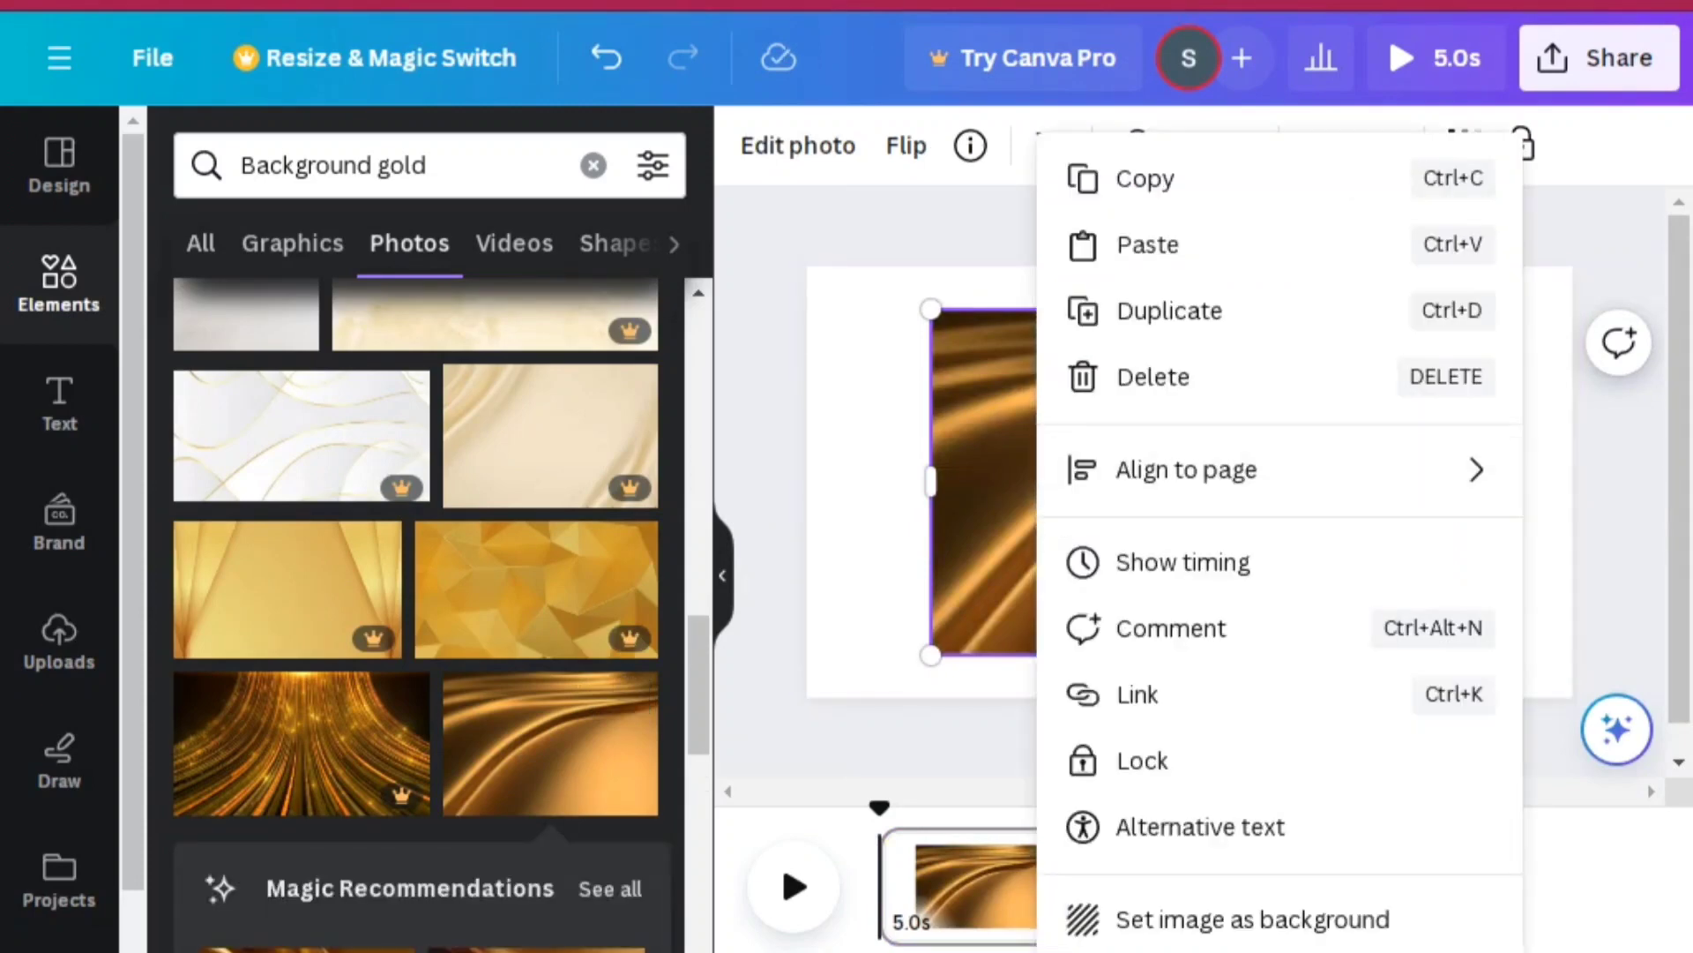
{"action": "left_click", "coordinate": [1211, 921]}
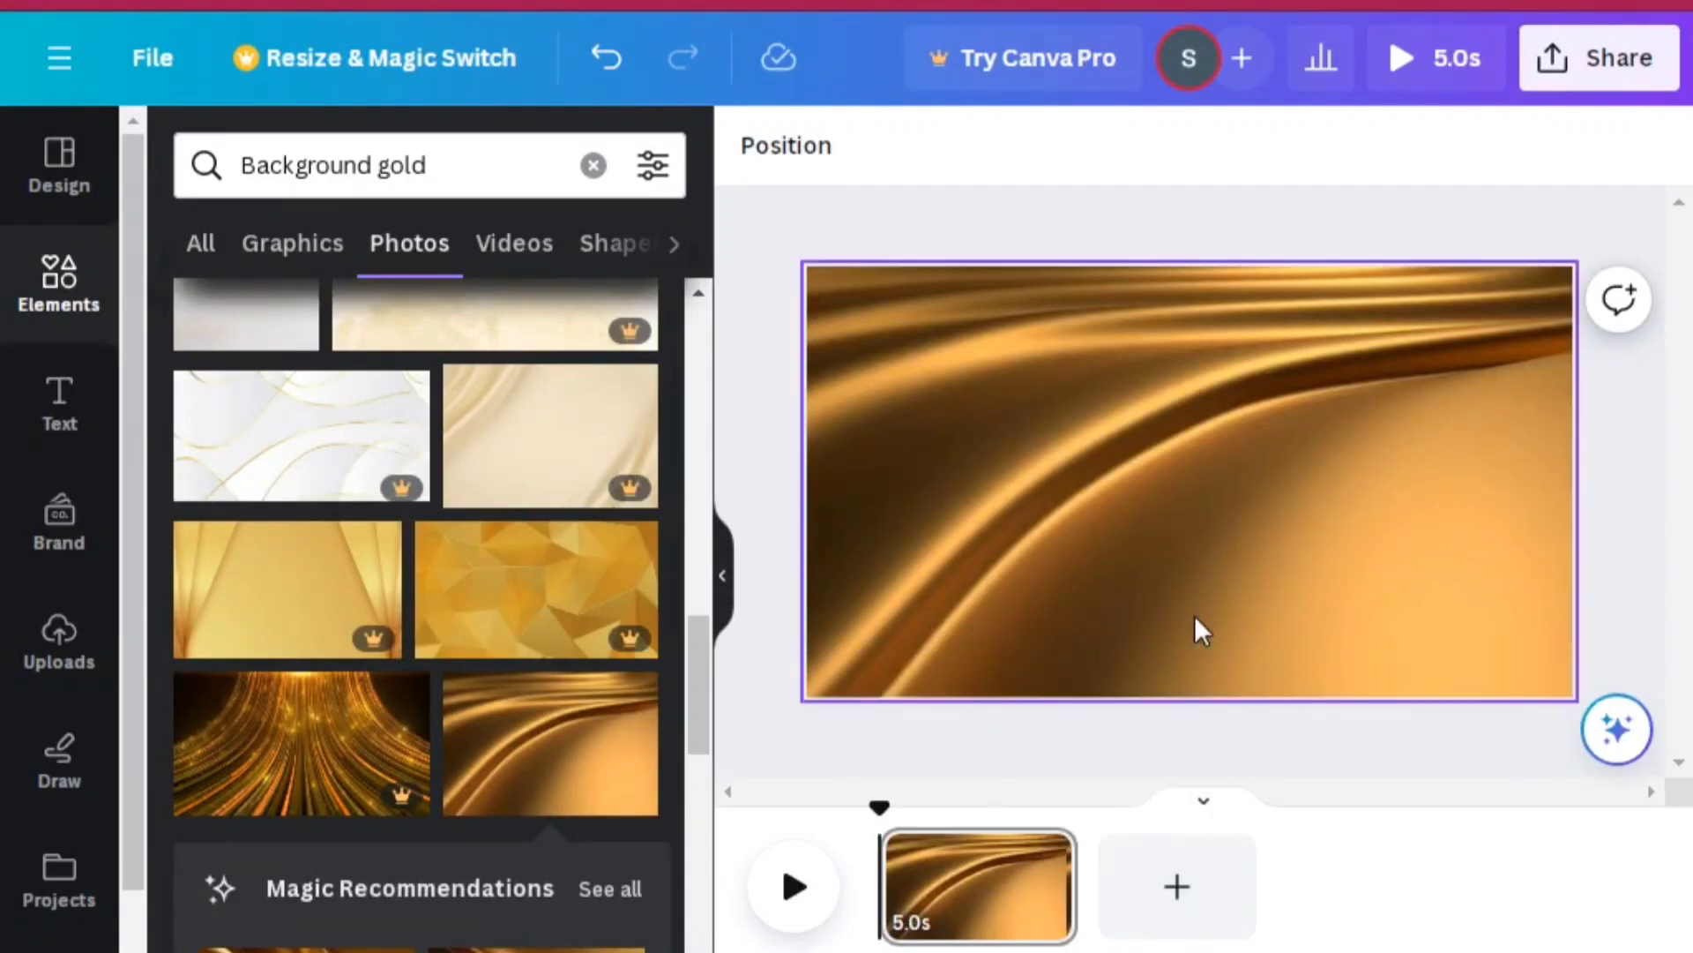
Step: Replace the element search term with "ballons gold" and show only graphics
{"action": "left_click", "coordinate": [374, 168]}
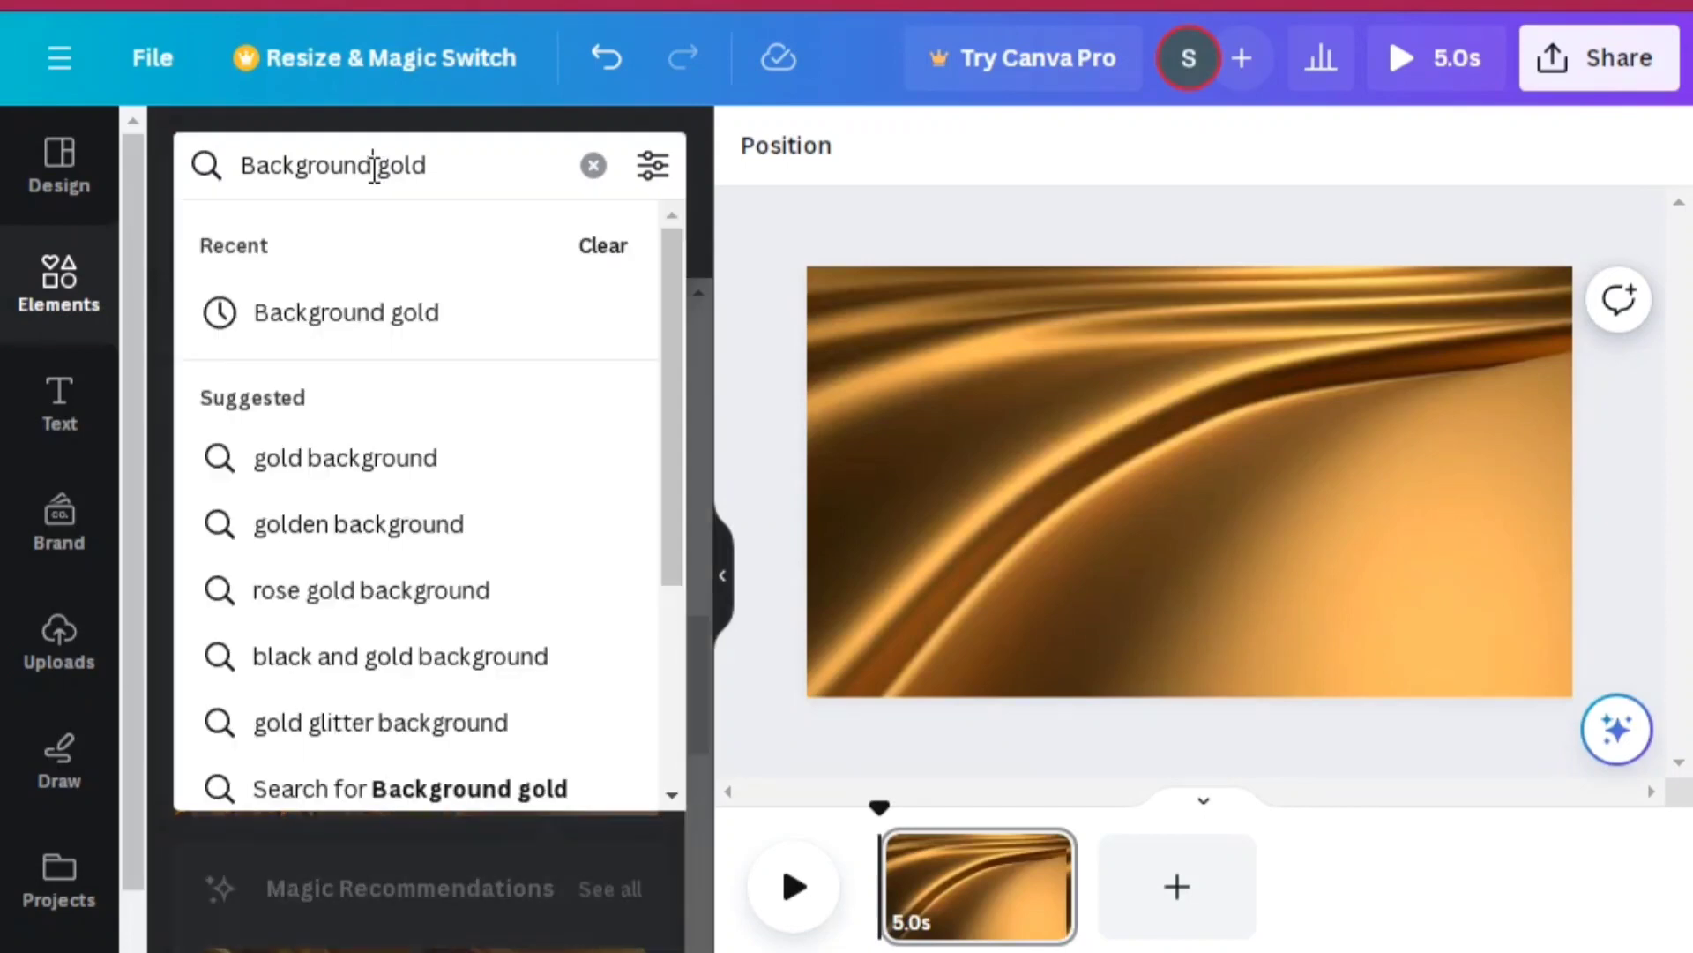
{"action": "type", "text": "\\\\\\\\\\\\"}
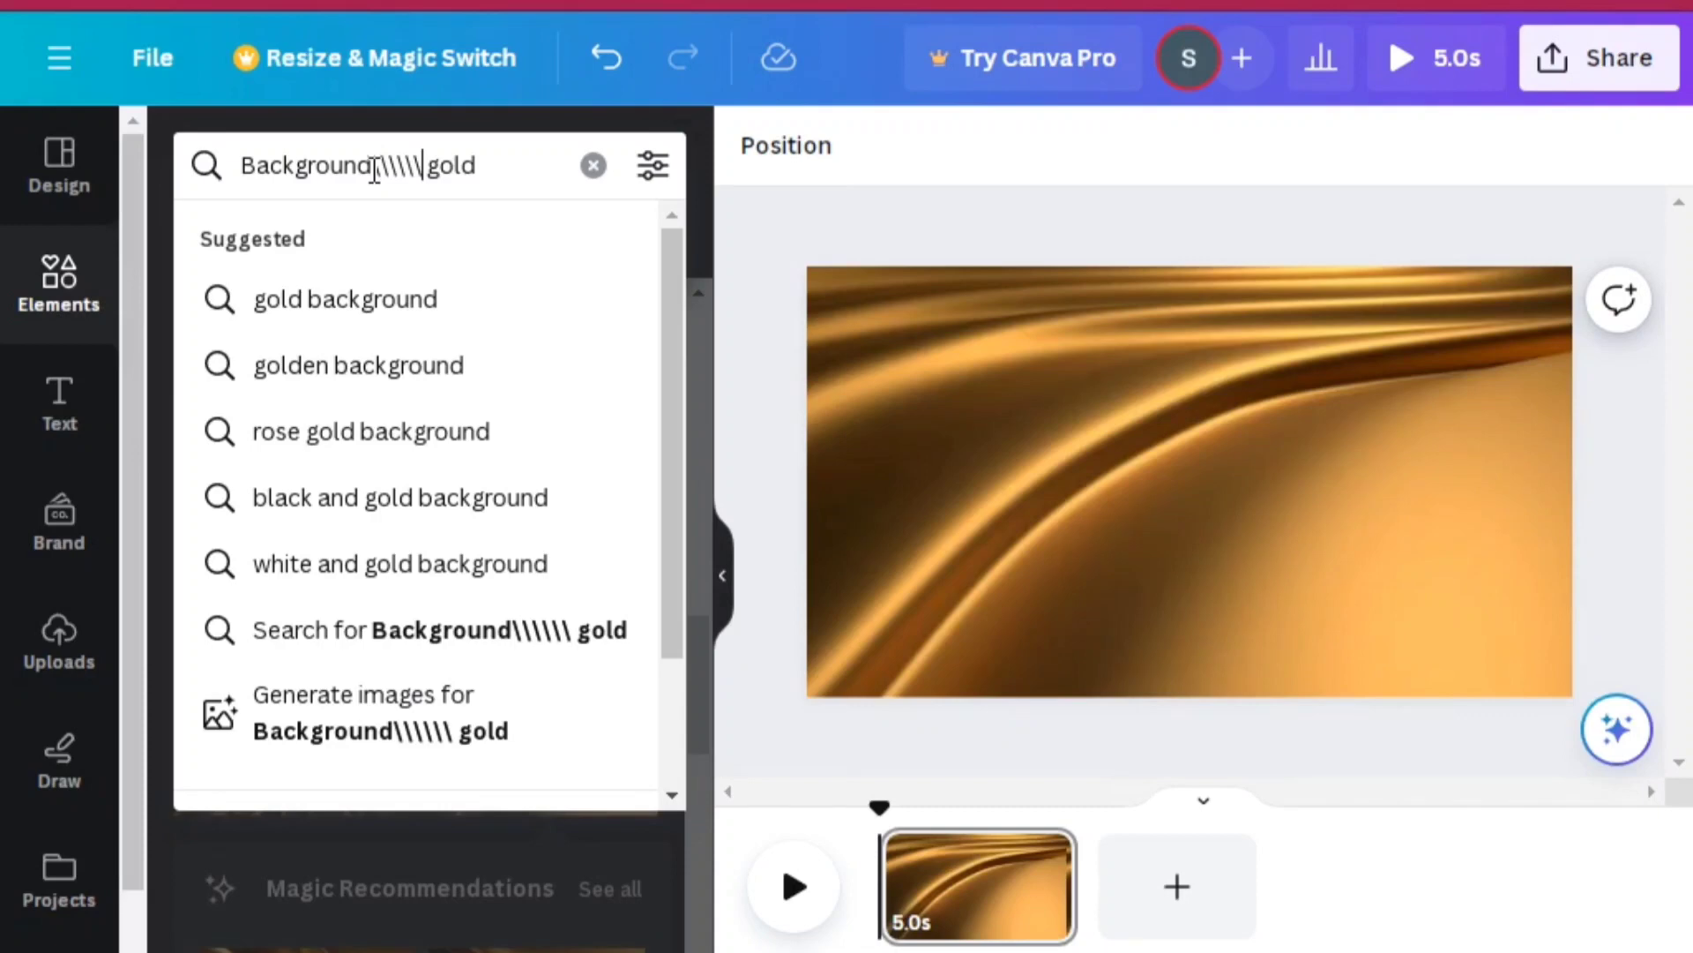
{"action": "key", "text": "ctrl+BackSpace"}
{"action": "key", "text": "ctrl+BackSpace"}
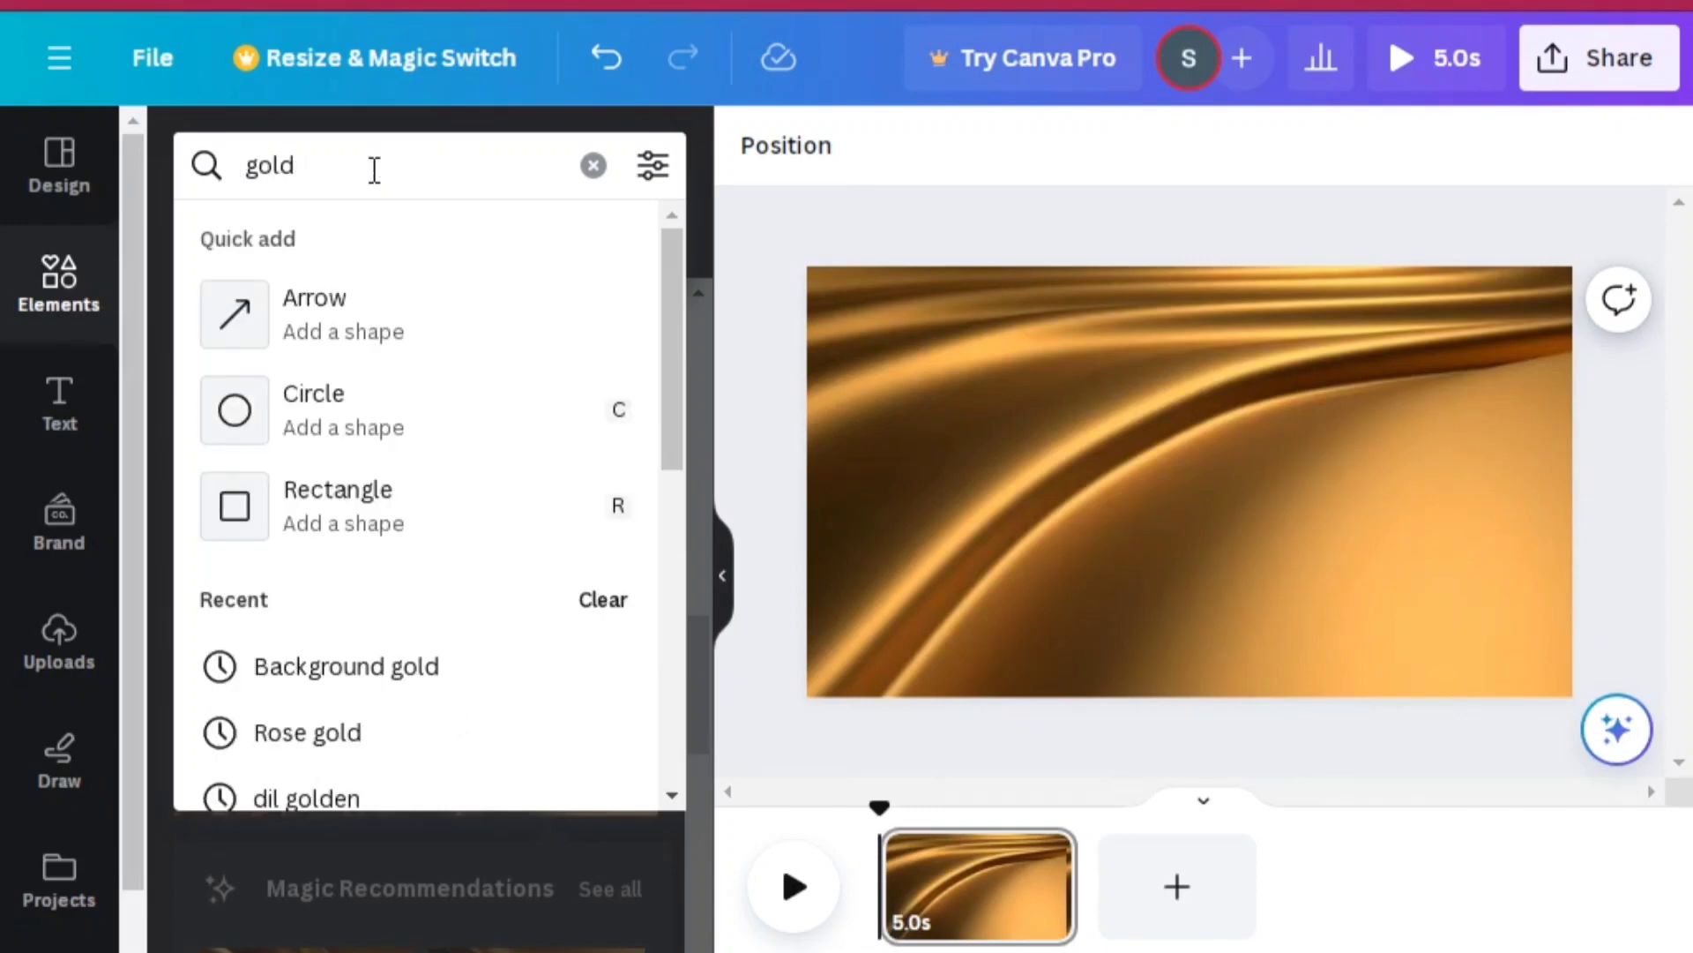
{"action": "type", "text": "ball"}
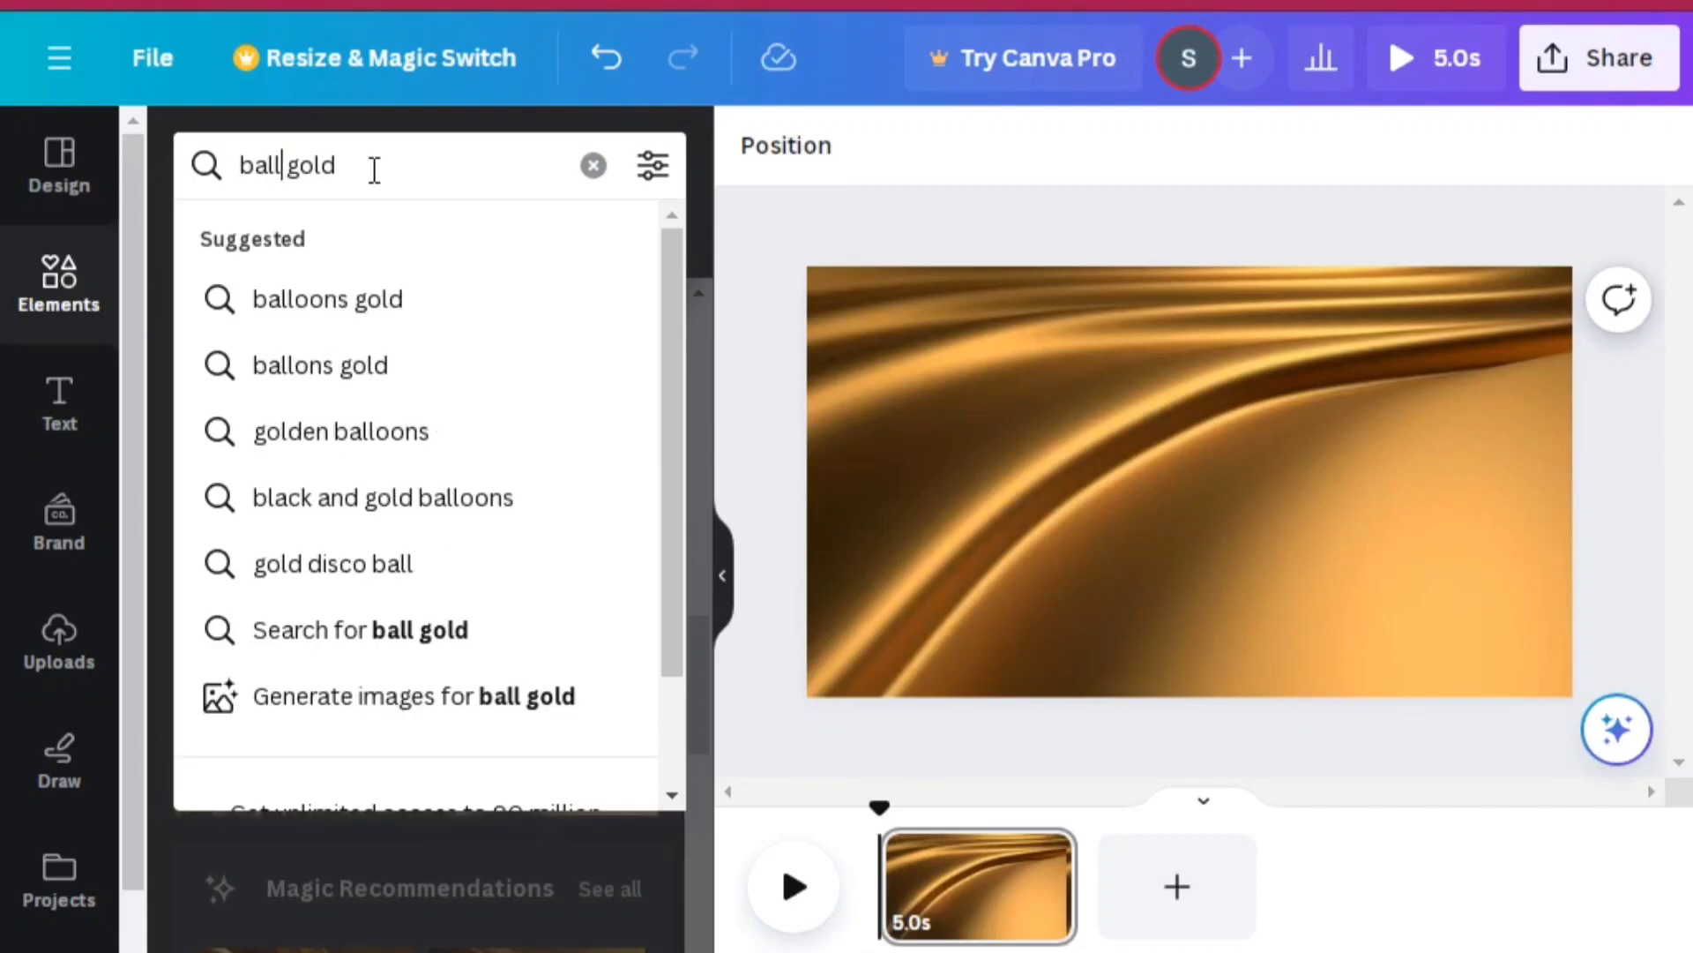
{"action": "left_click", "coordinate": [363, 373]}
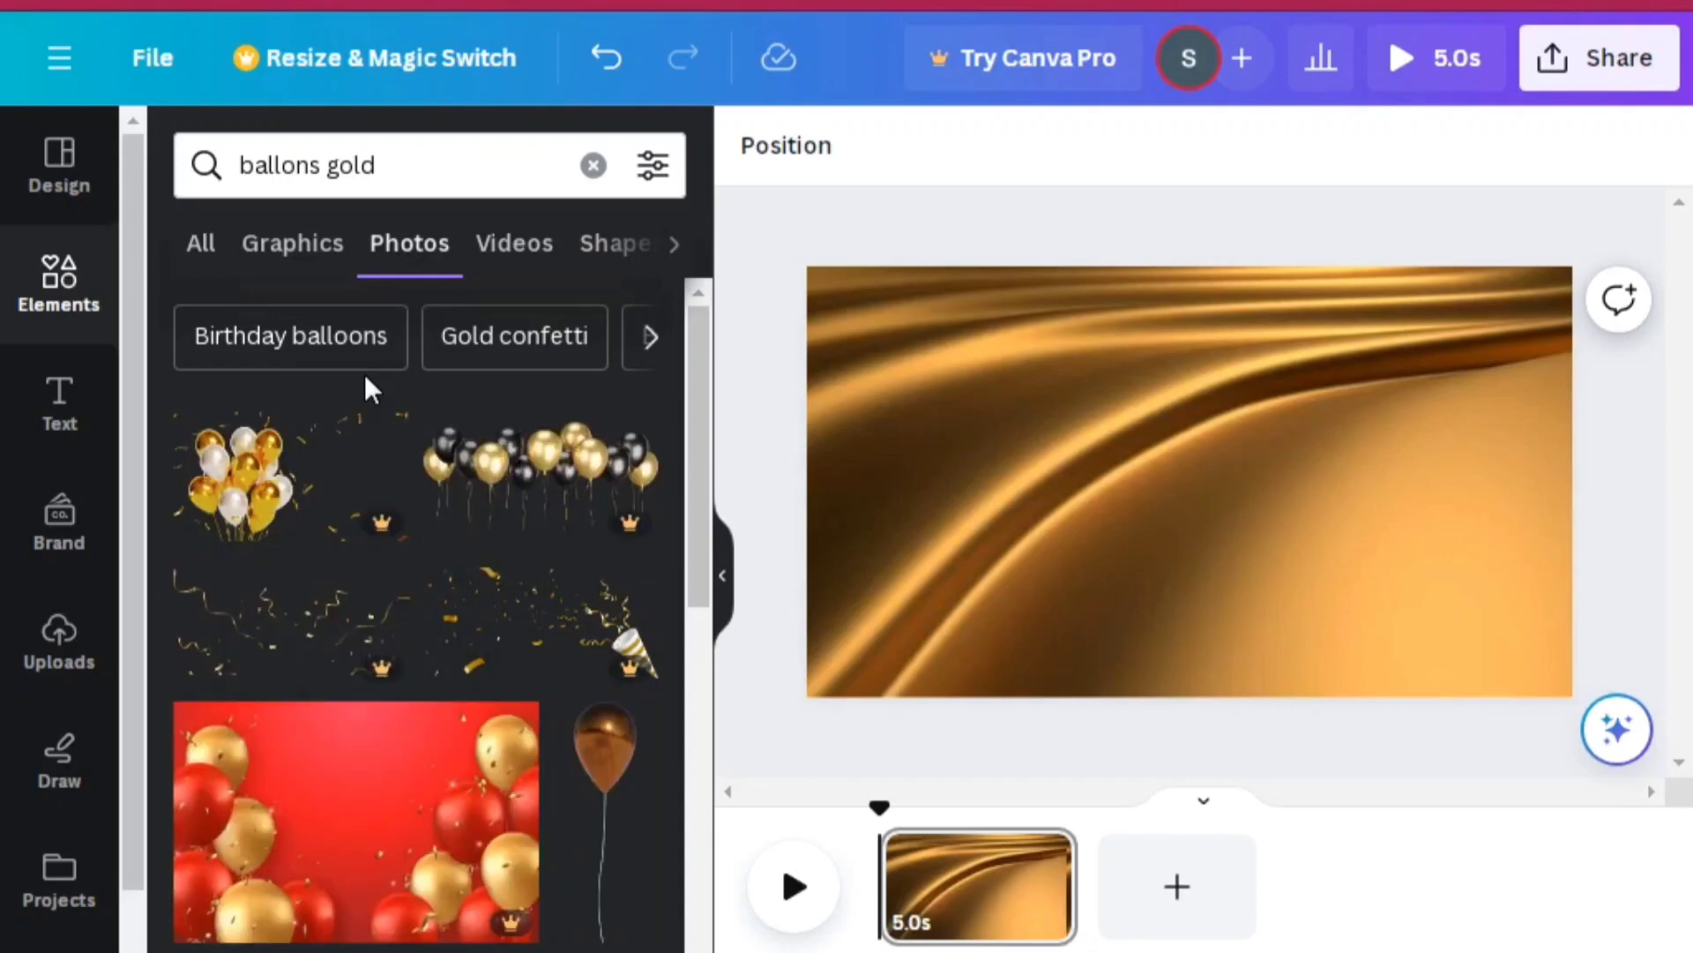
{"action": "left_click", "coordinate": [275, 249]}
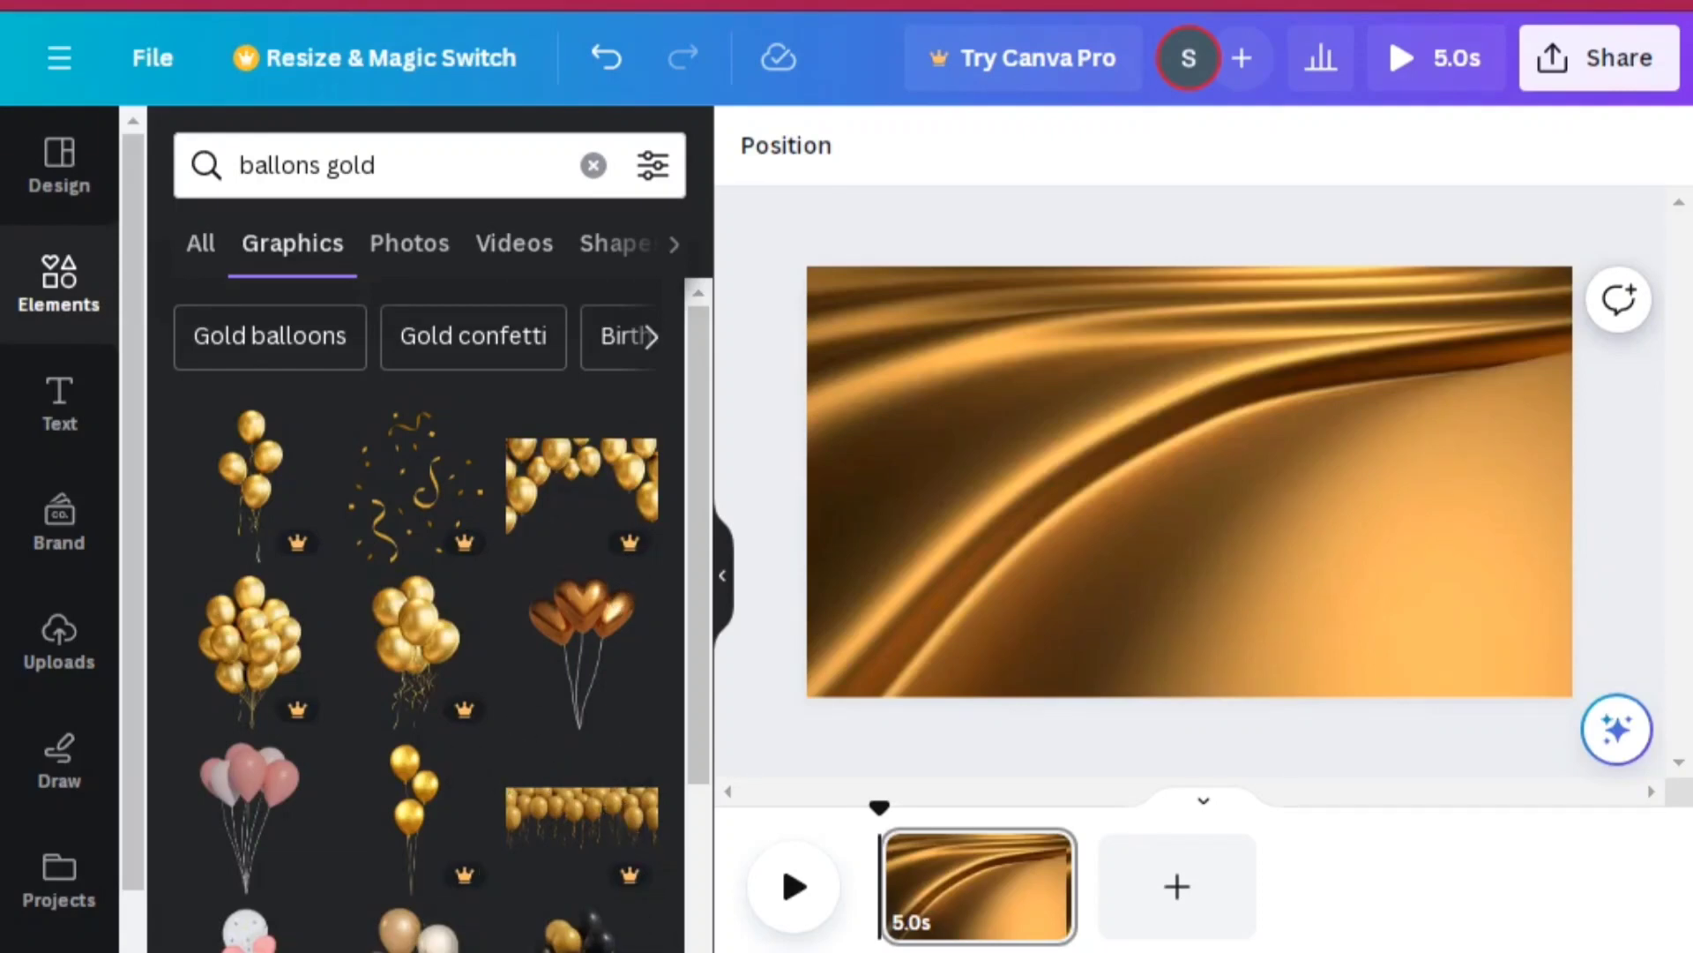
Step: Add the gold glitter Happy Birthday script lettering to the page and delete the Happy Birthday bunting tried on top of it
{"action": "scroll", "coordinate": [427, 618], "scroll_direction": "down", "scroll_amount": 5}
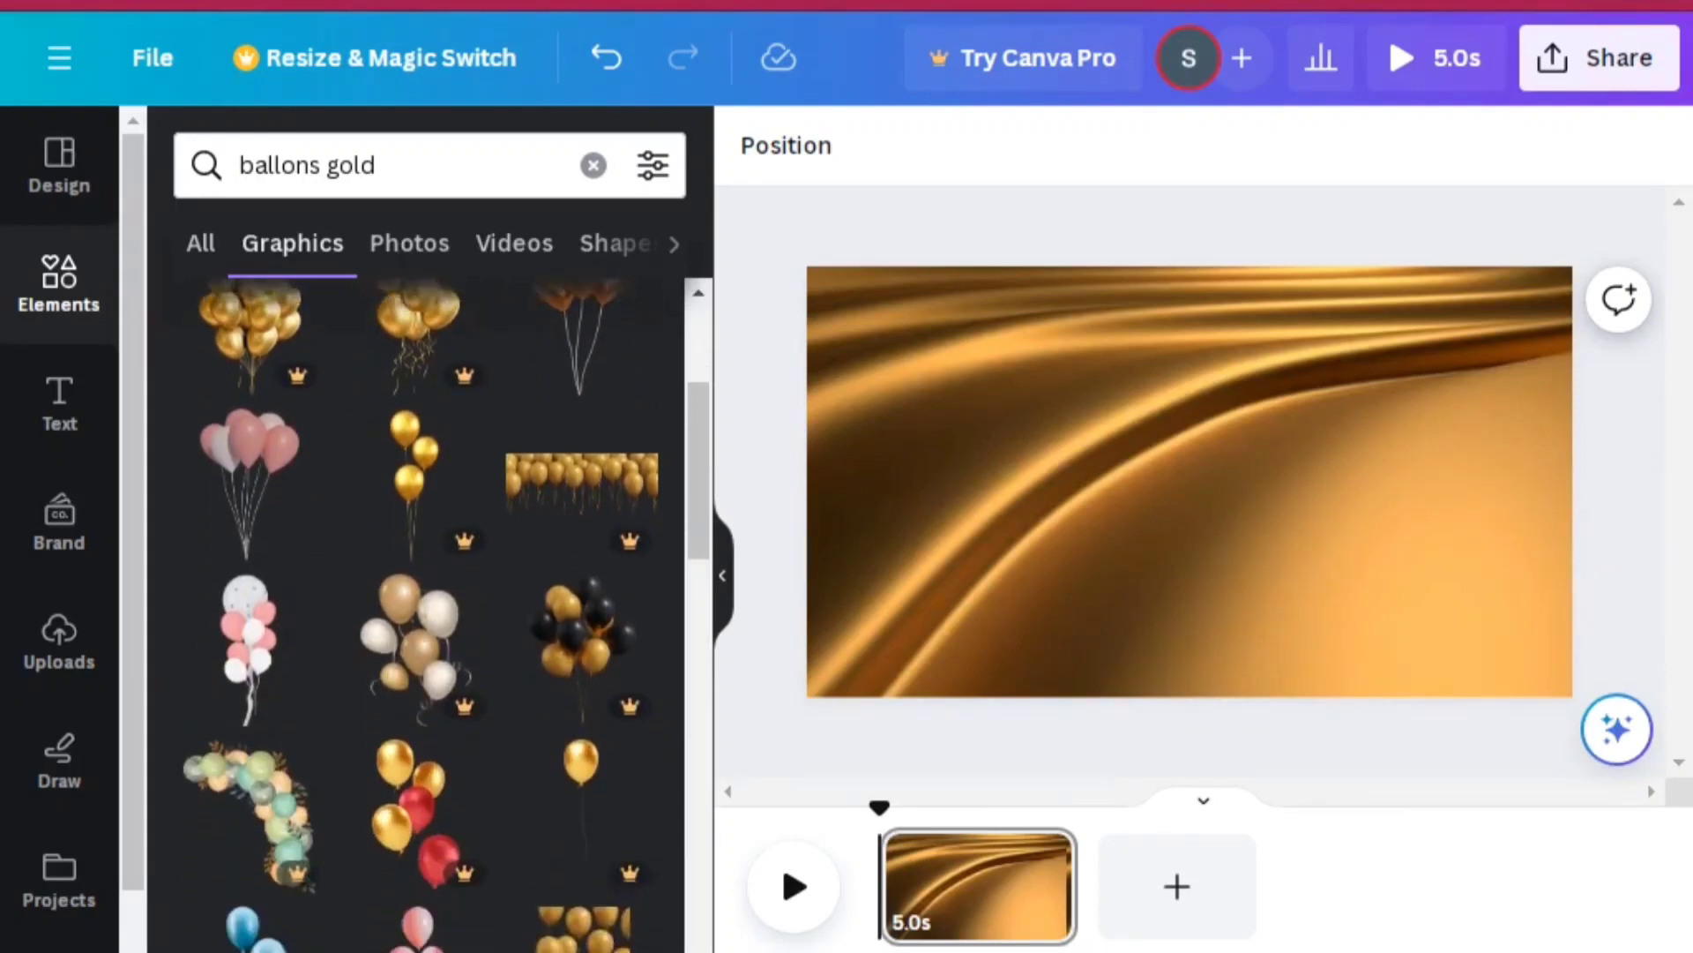
{"action": "scroll", "coordinate": [428, 617], "scroll_direction": "down", "scroll_amount": 4}
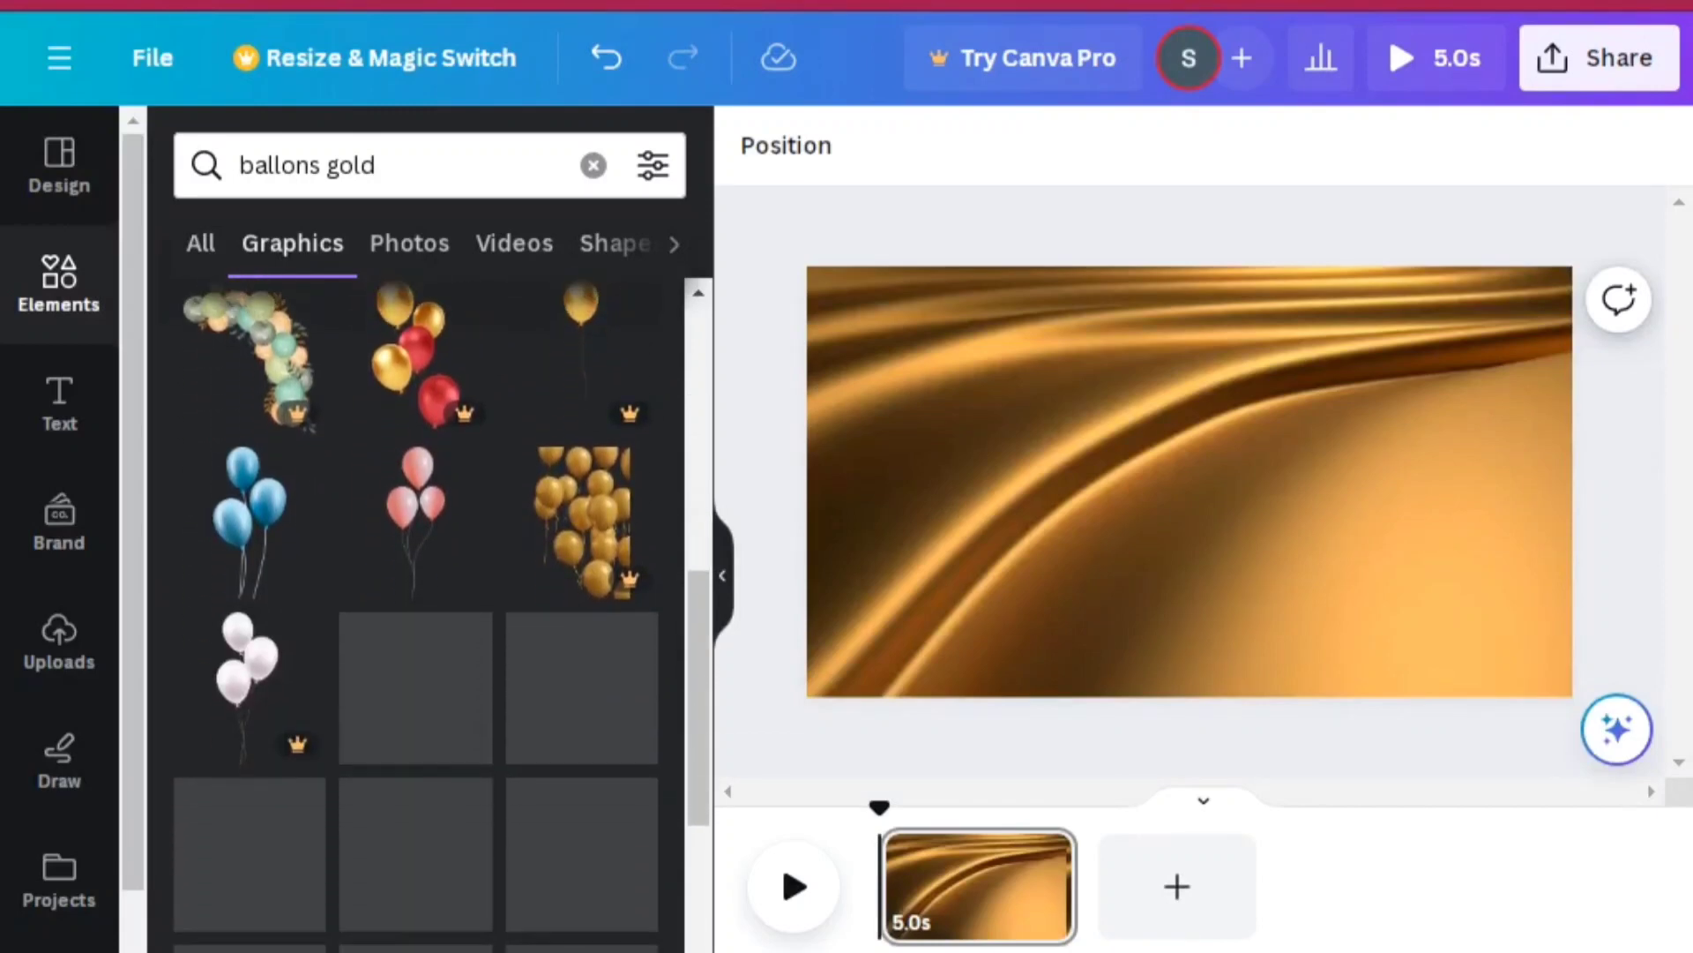
{"action": "scroll", "coordinate": [427, 617], "scroll_direction": "down", "scroll_amount": 2}
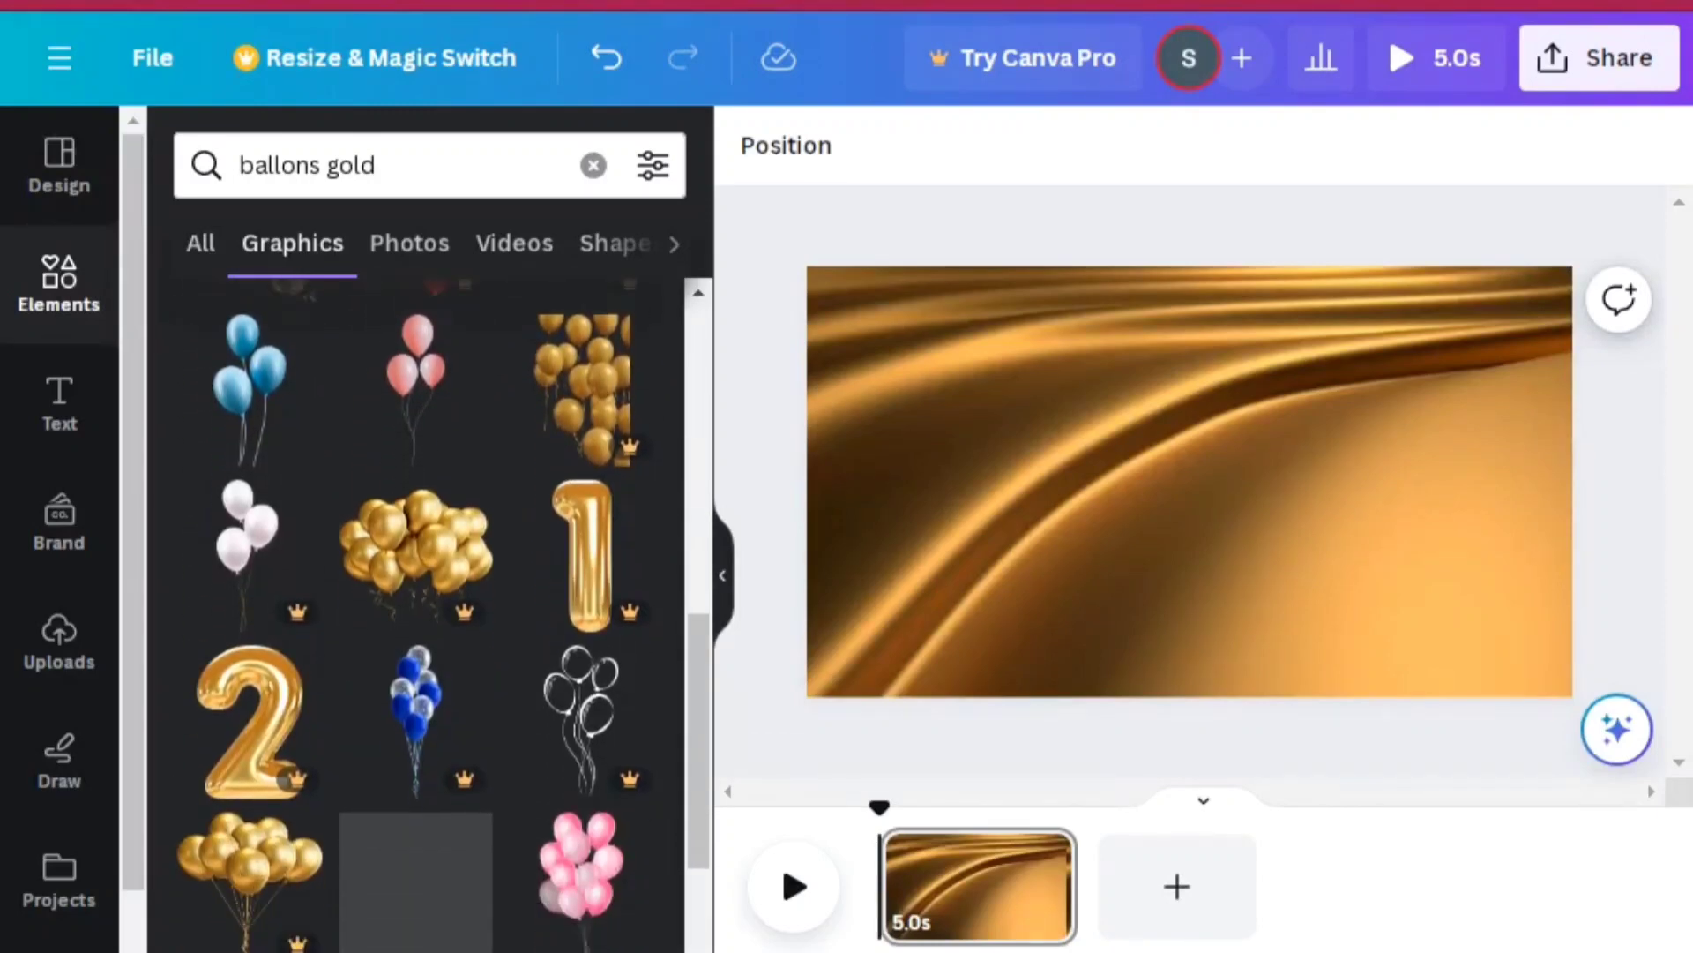
{"action": "scroll", "coordinate": [428, 618], "scroll_direction": "down", "scroll_amount": 3}
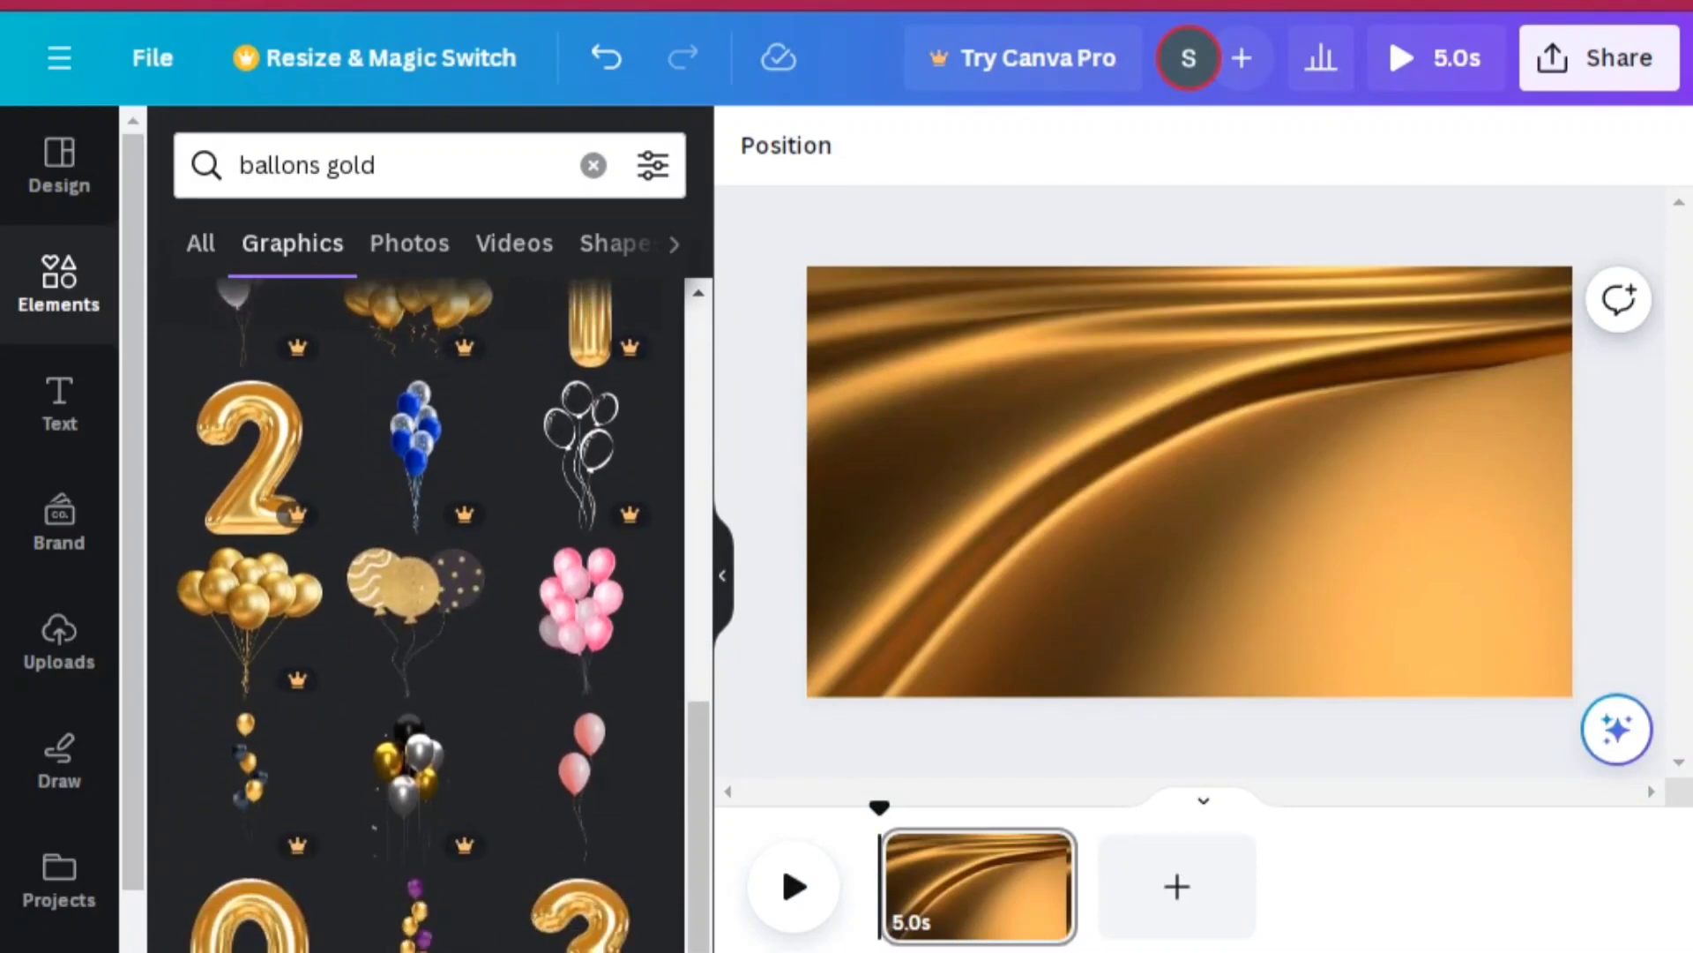
{"action": "scroll", "coordinate": [428, 617], "scroll_direction": "down", "scroll_amount": 4}
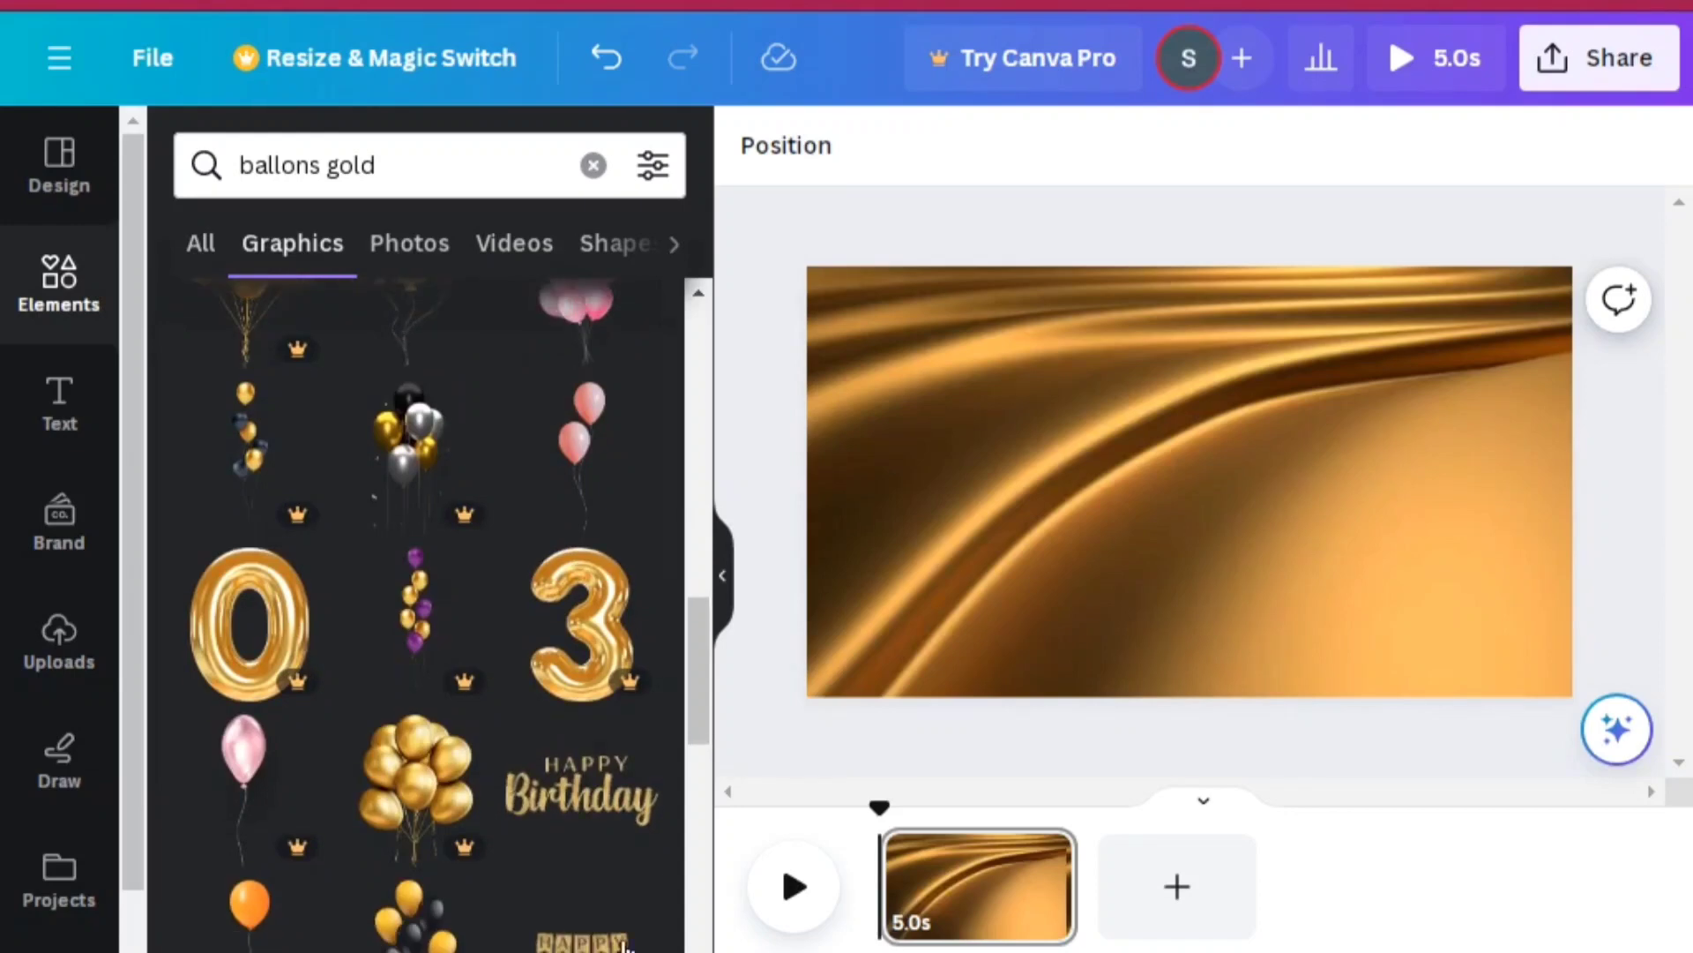
{"action": "left_click", "coordinate": [577, 790]}
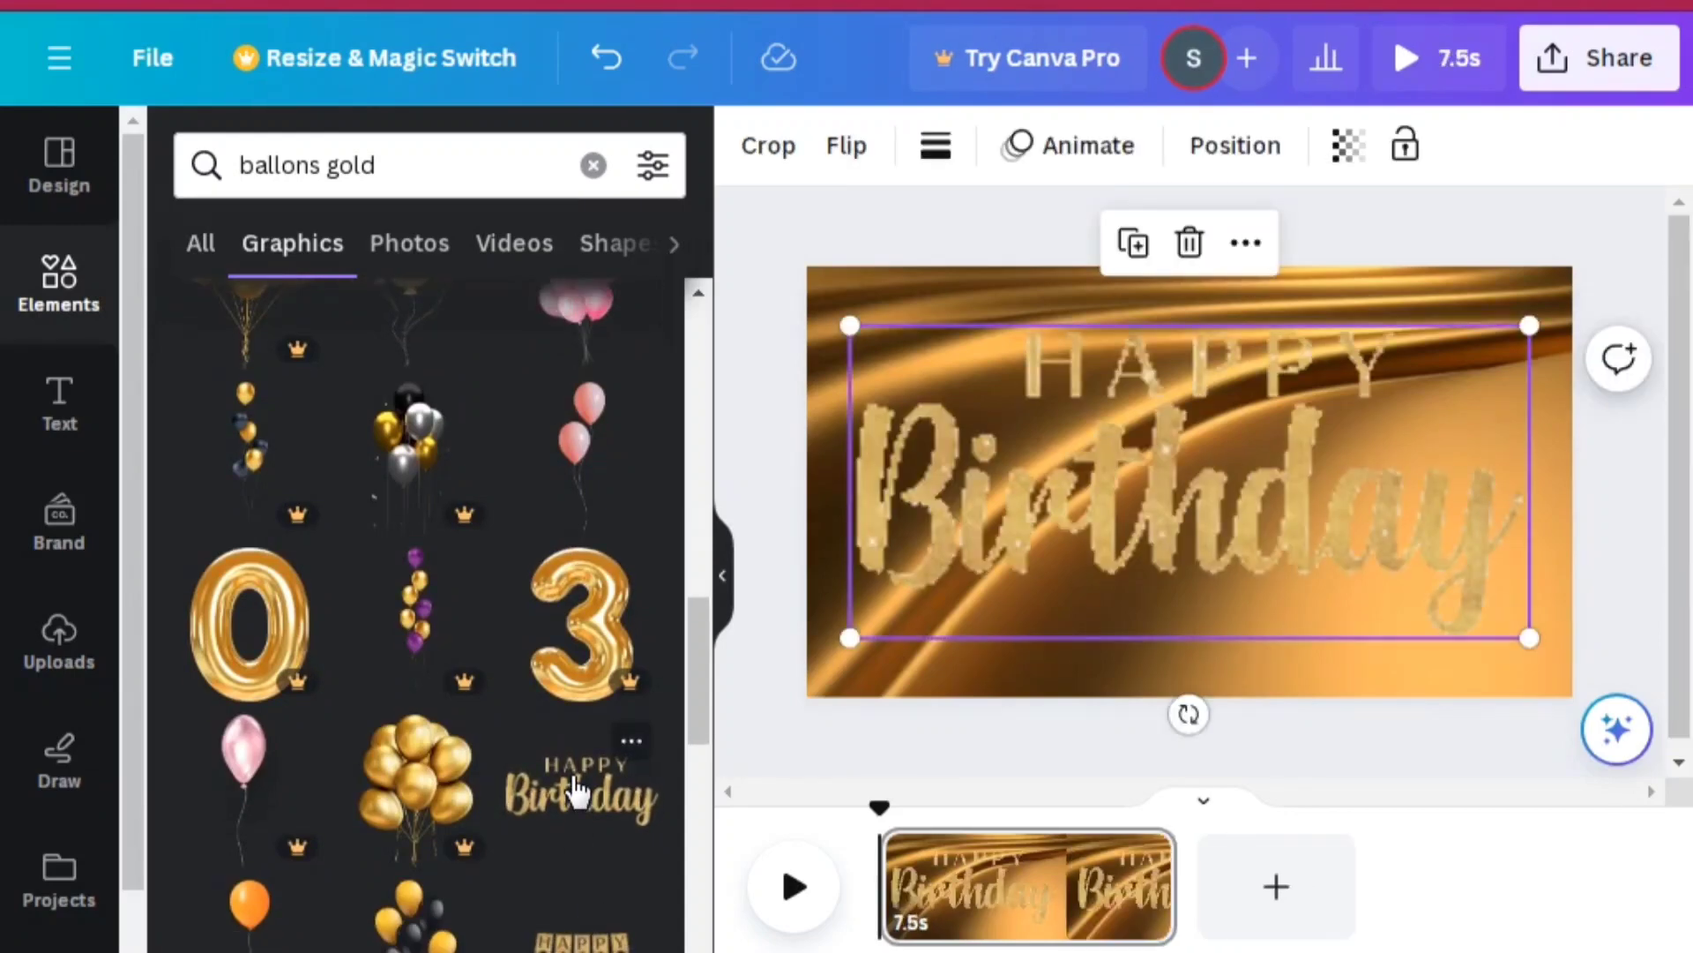
{"action": "left_click", "coordinate": [593, 942]}
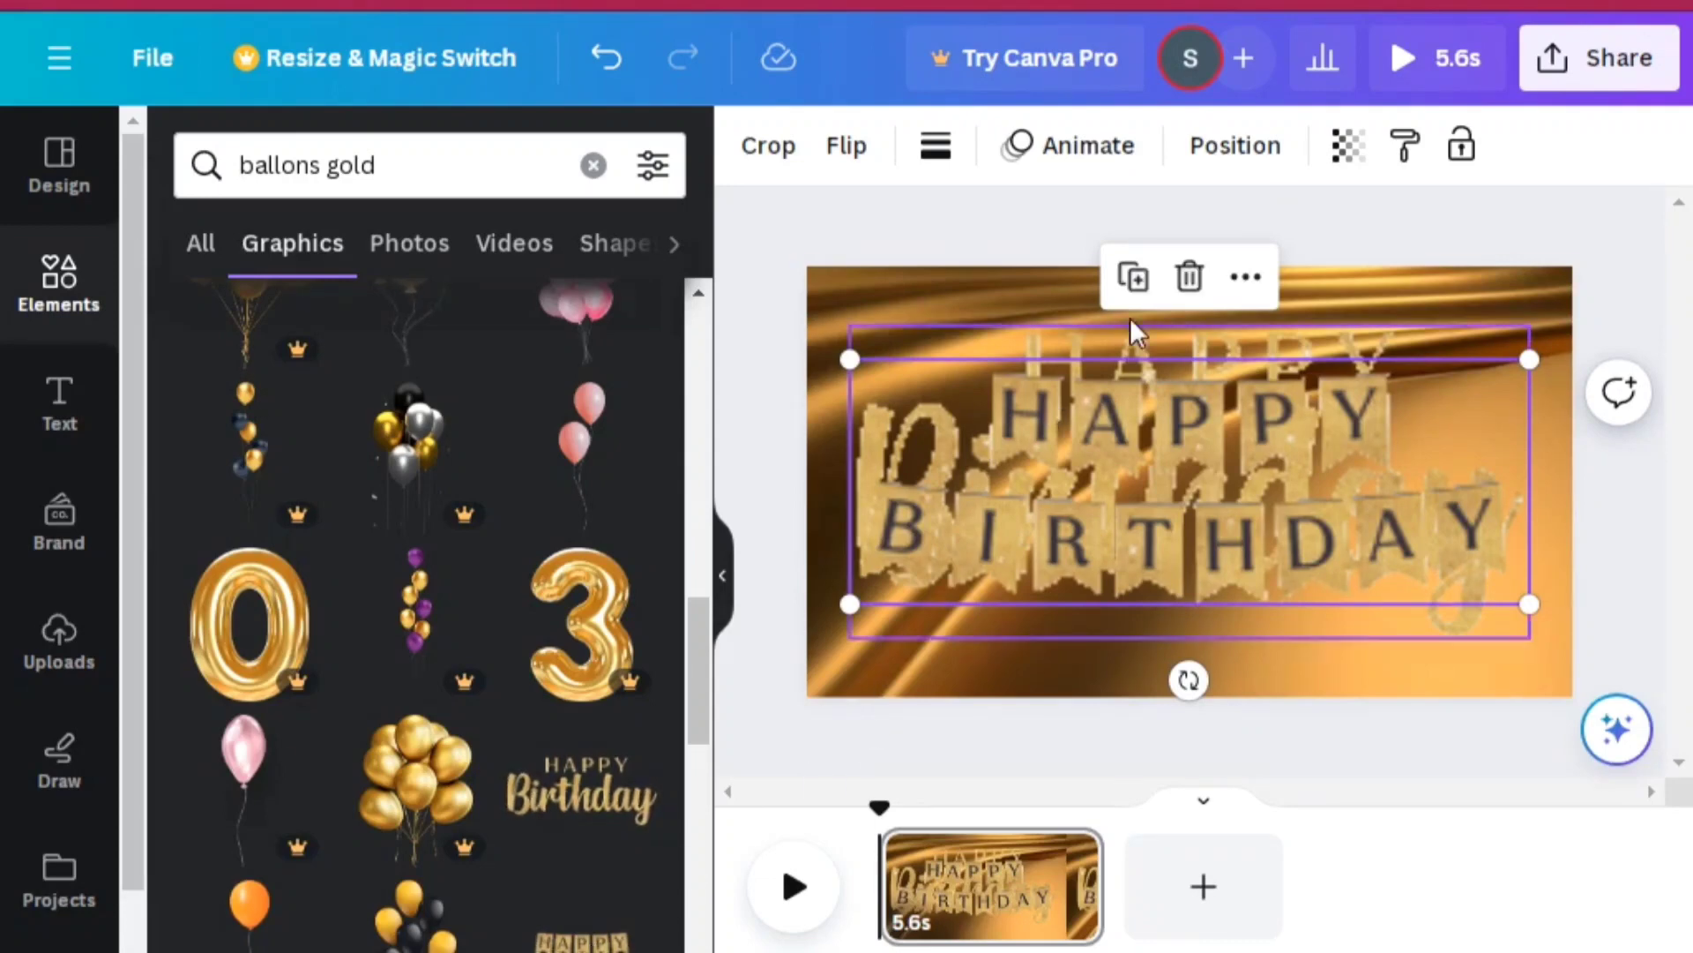
{"action": "left_click", "coordinate": [1188, 276]}
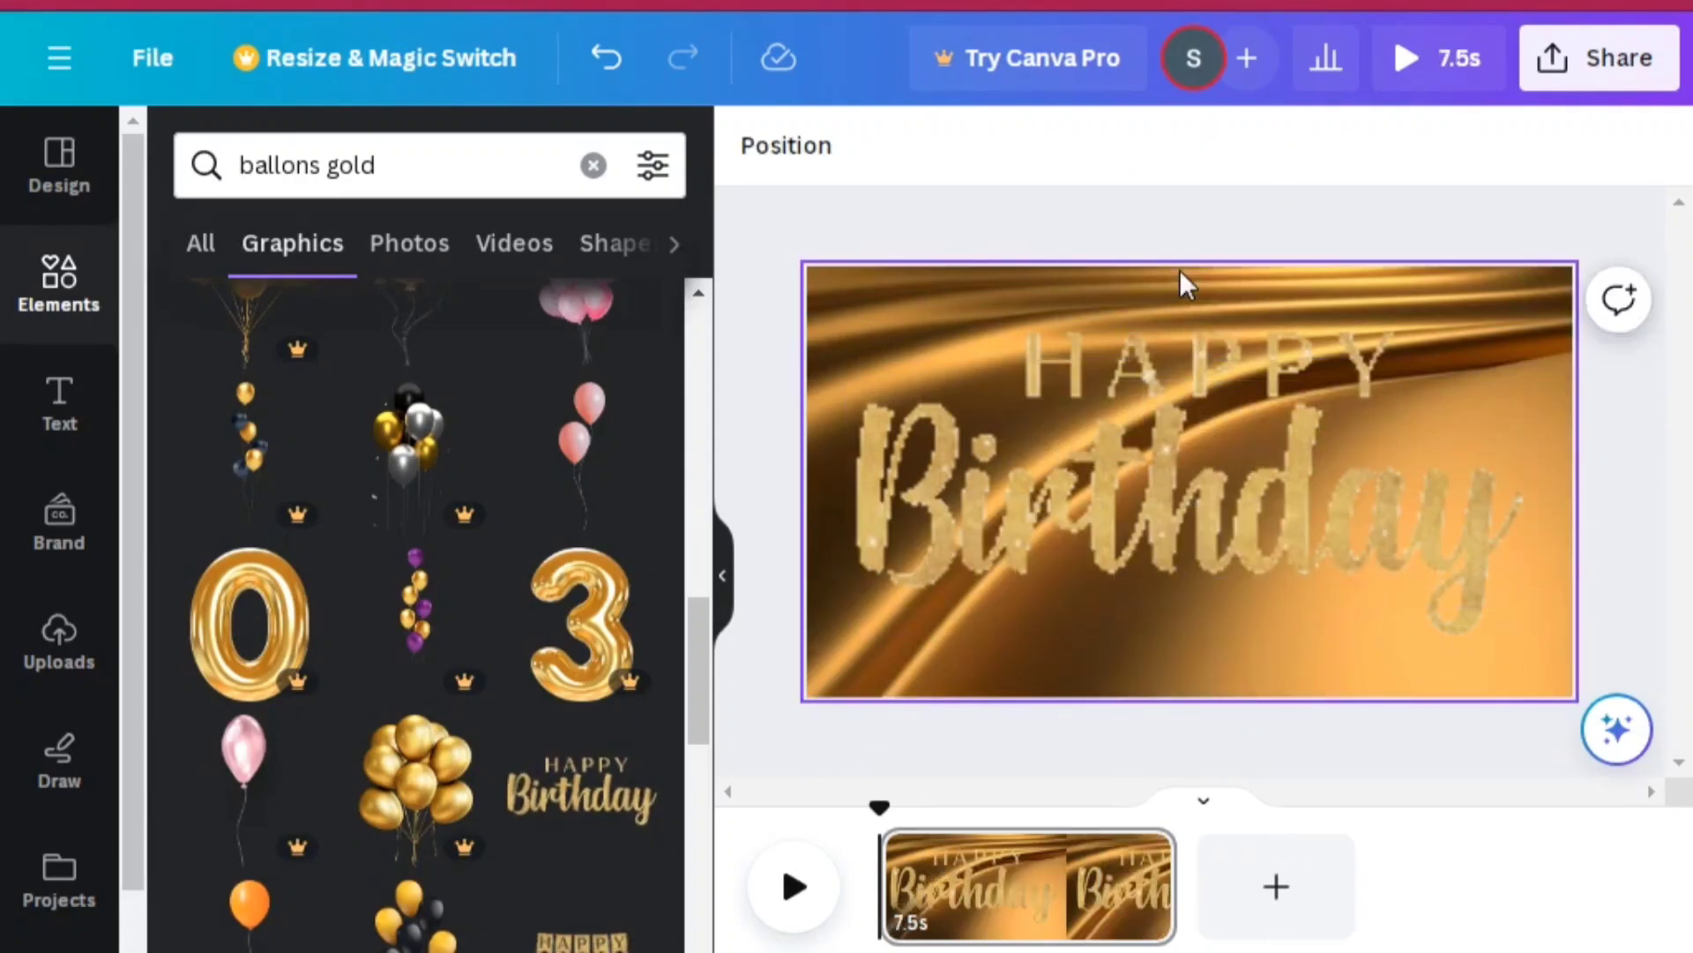
{"action": "left_click", "coordinate": [1178, 268]}
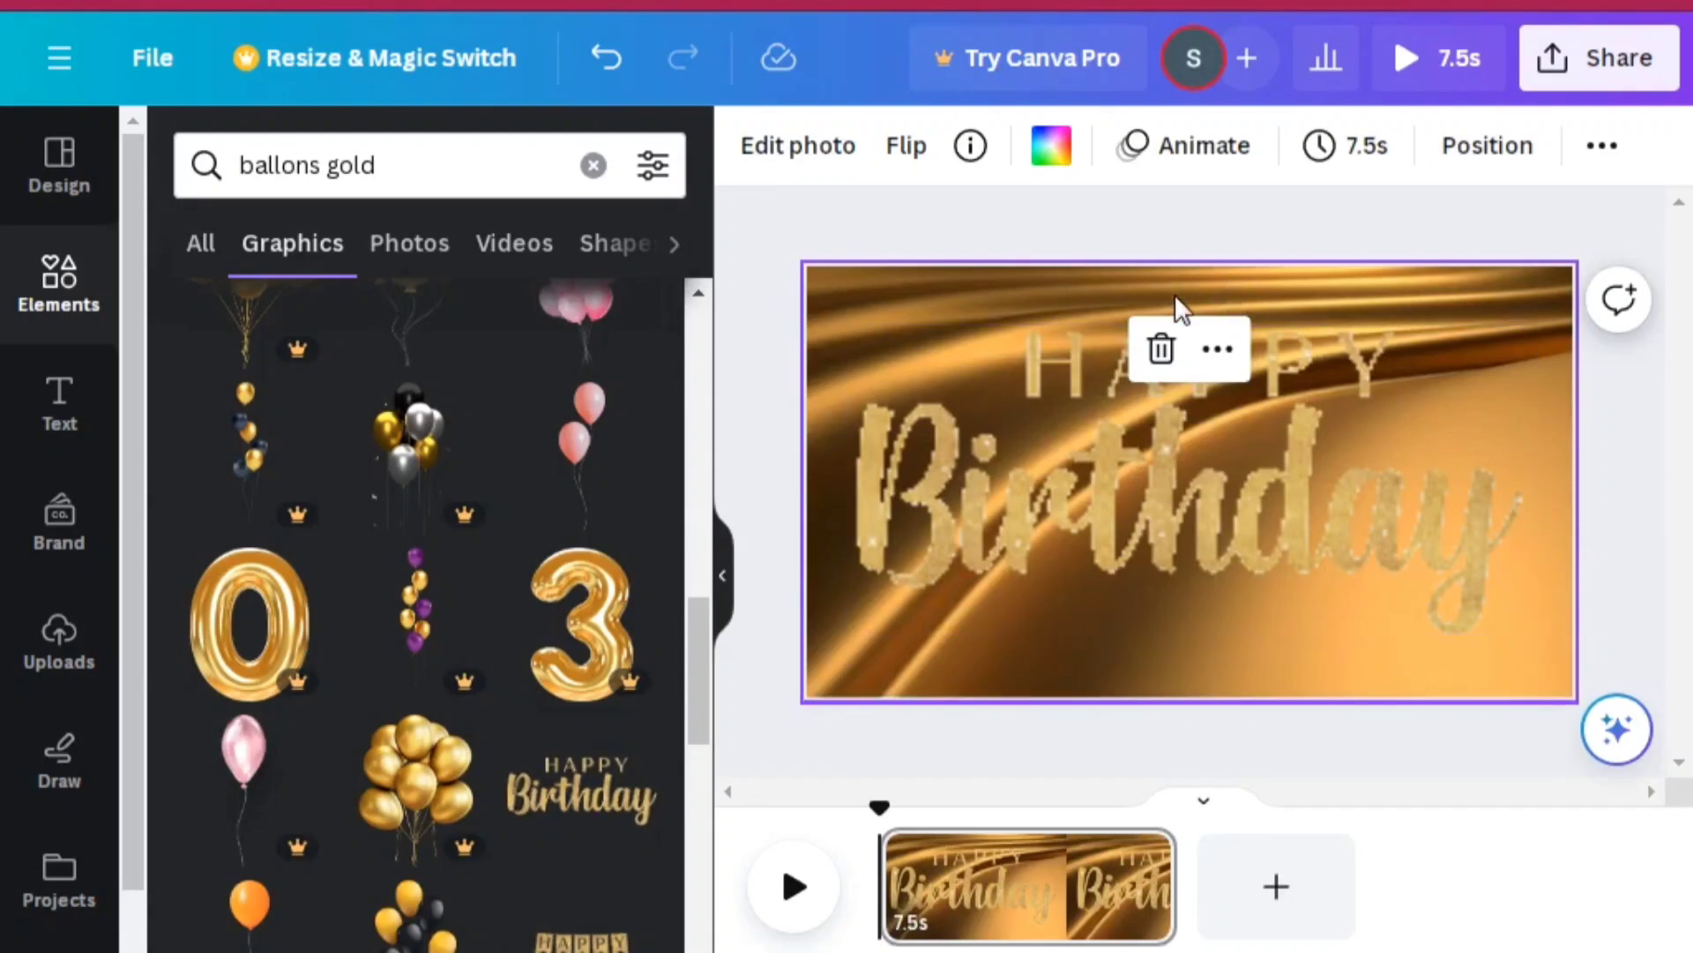
{"action": "left_click", "coordinate": [1162, 349]}
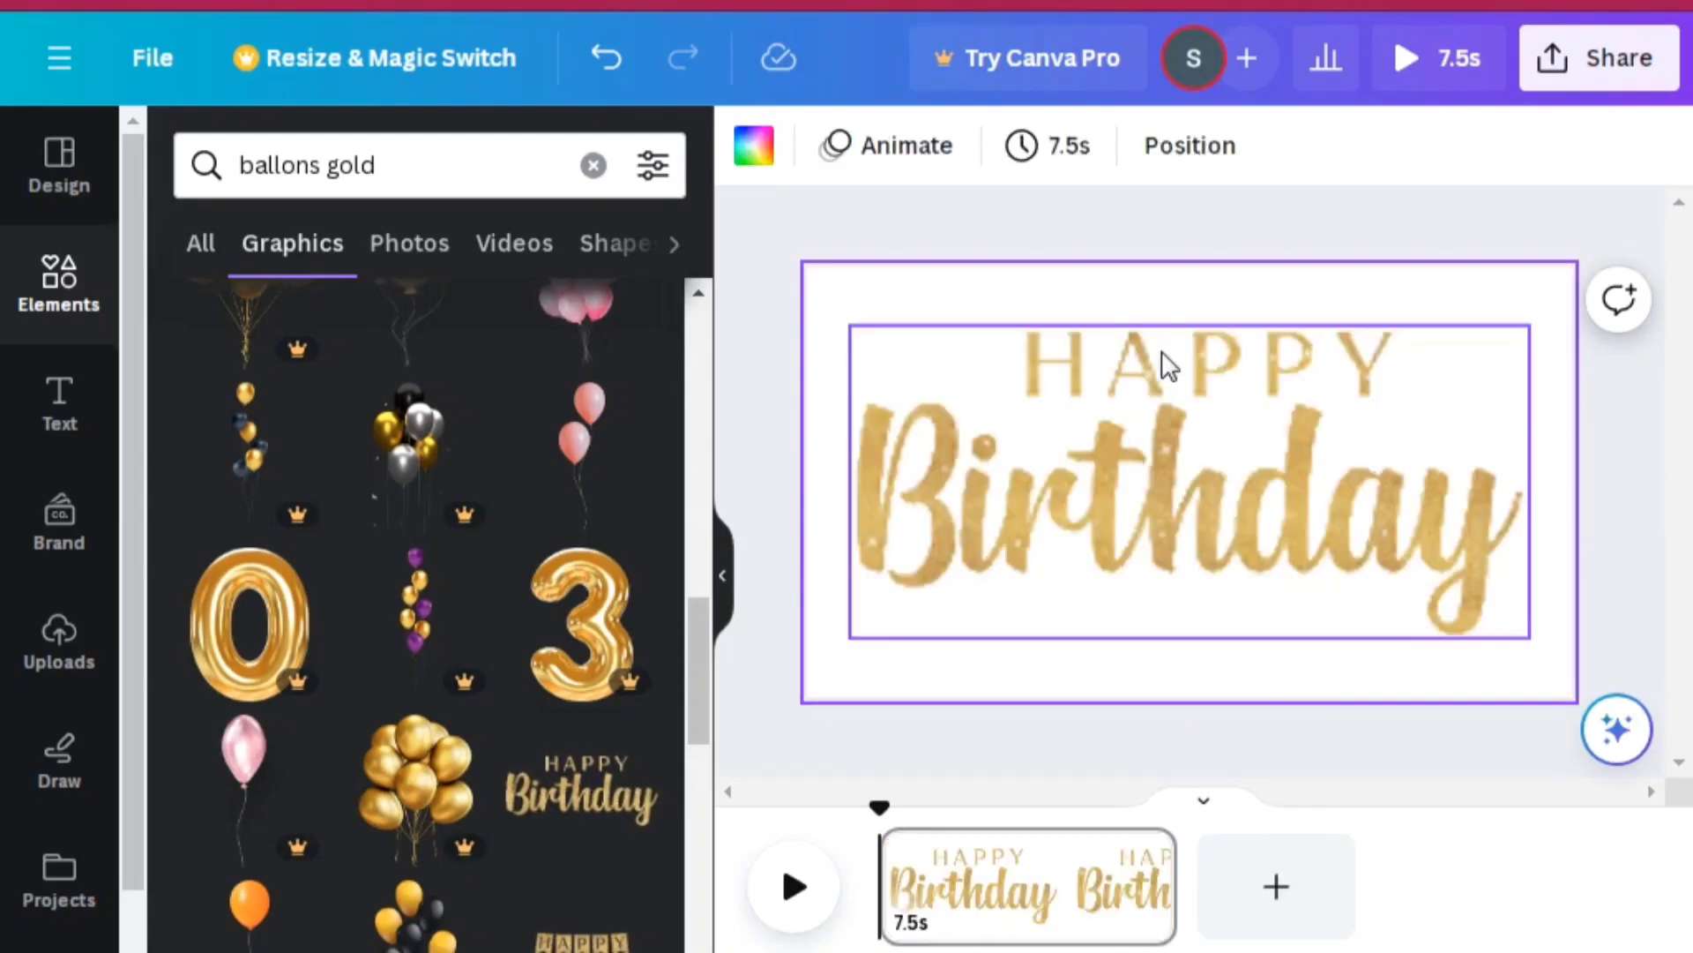
{"action": "left_click", "coordinate": [606, 58]}
Step: Delete the gold Happy Birthday script lettering from the page
{"action": "left_click", "coordinate": [1045, 381]}
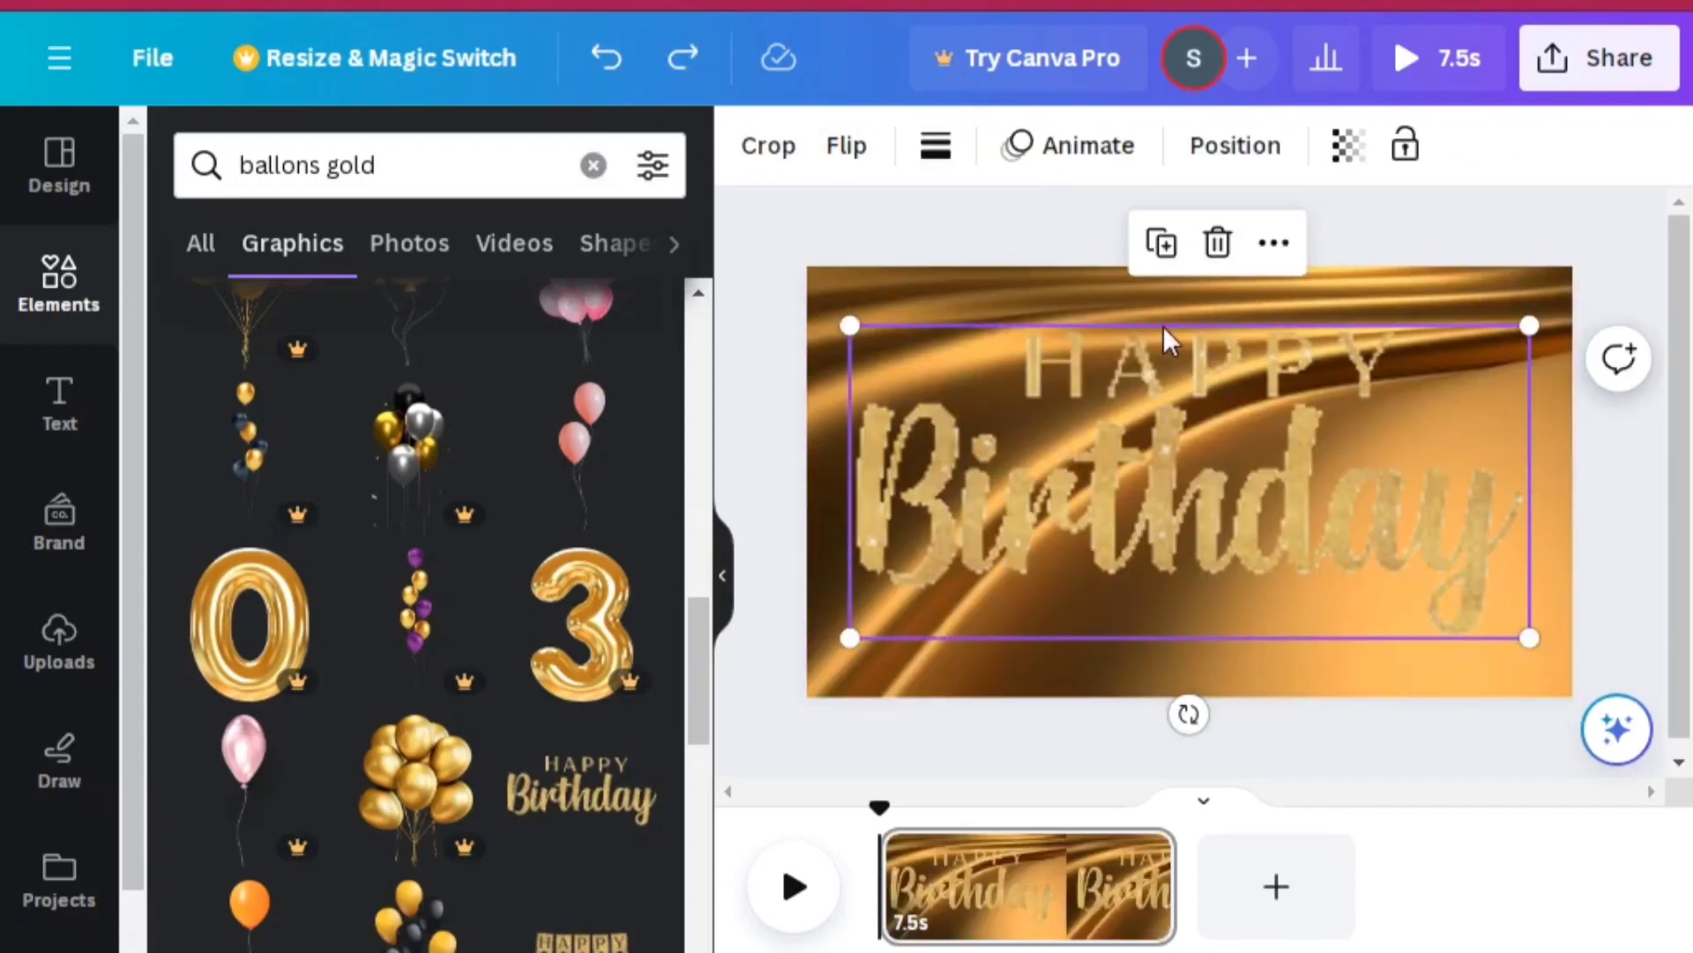
{"action": "left_click", "coordinate": [1189, 246]}
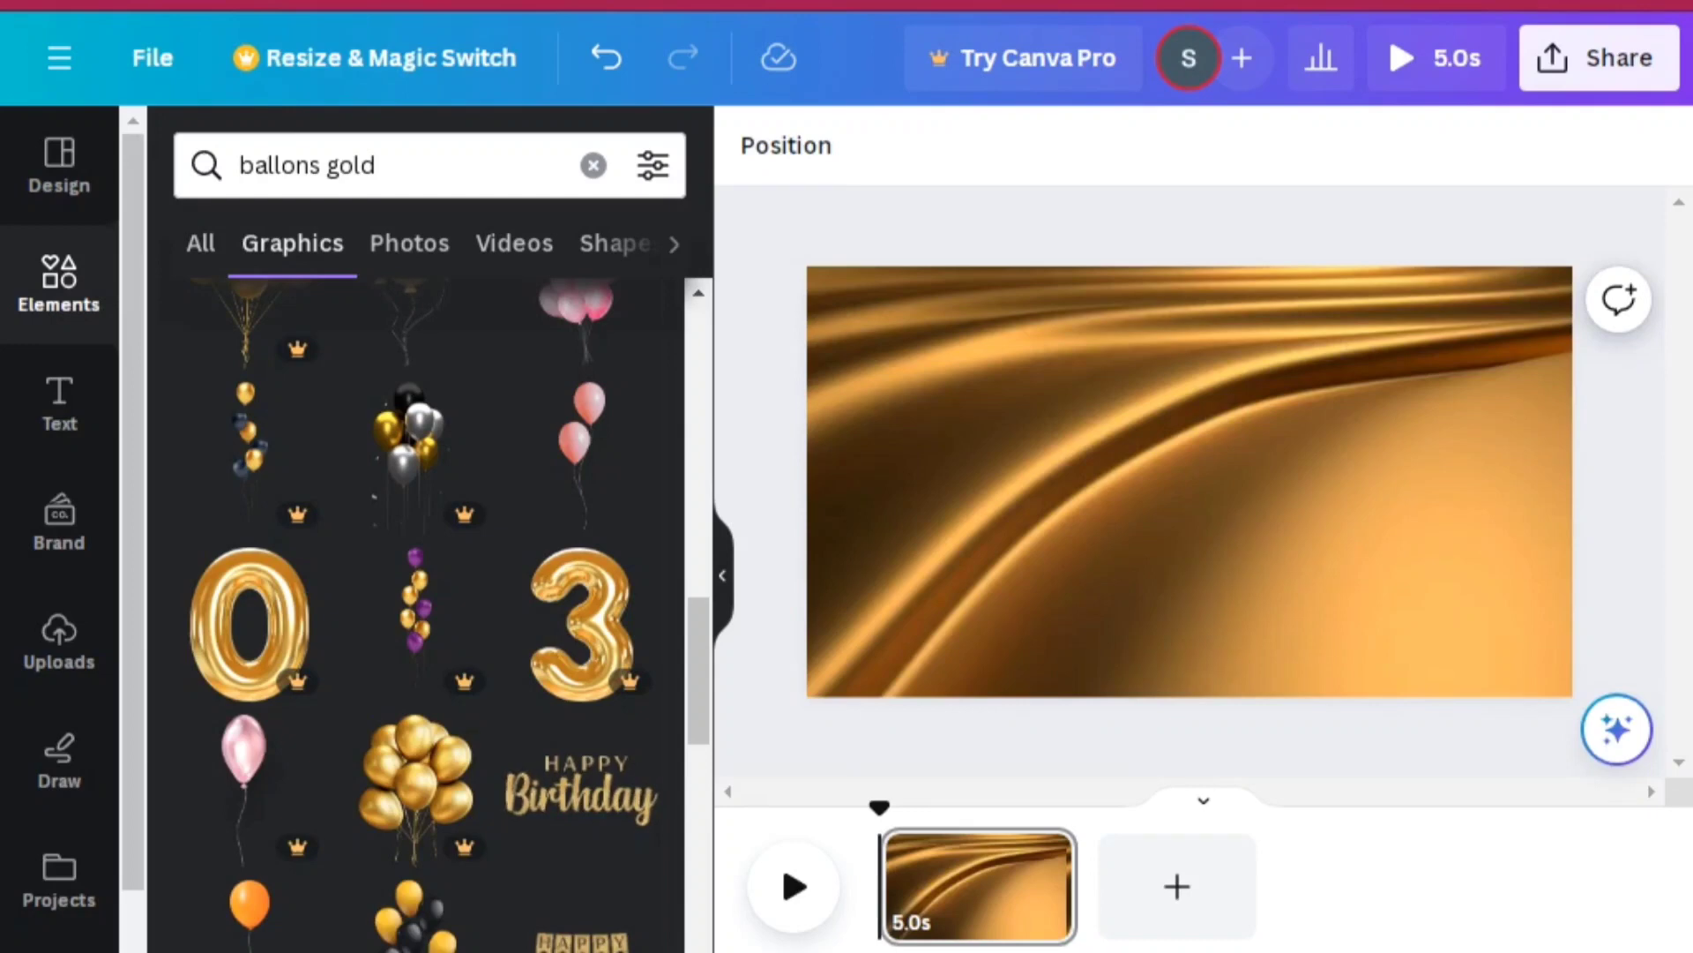
Step: Add the free gold diamond-outline graphic from the "ballons gold" results and move it to the lower-right area of the page
{"action": "scroll", "coordinate": [430, 617], "scroll_direction": "down", "scroll_amount": 5}
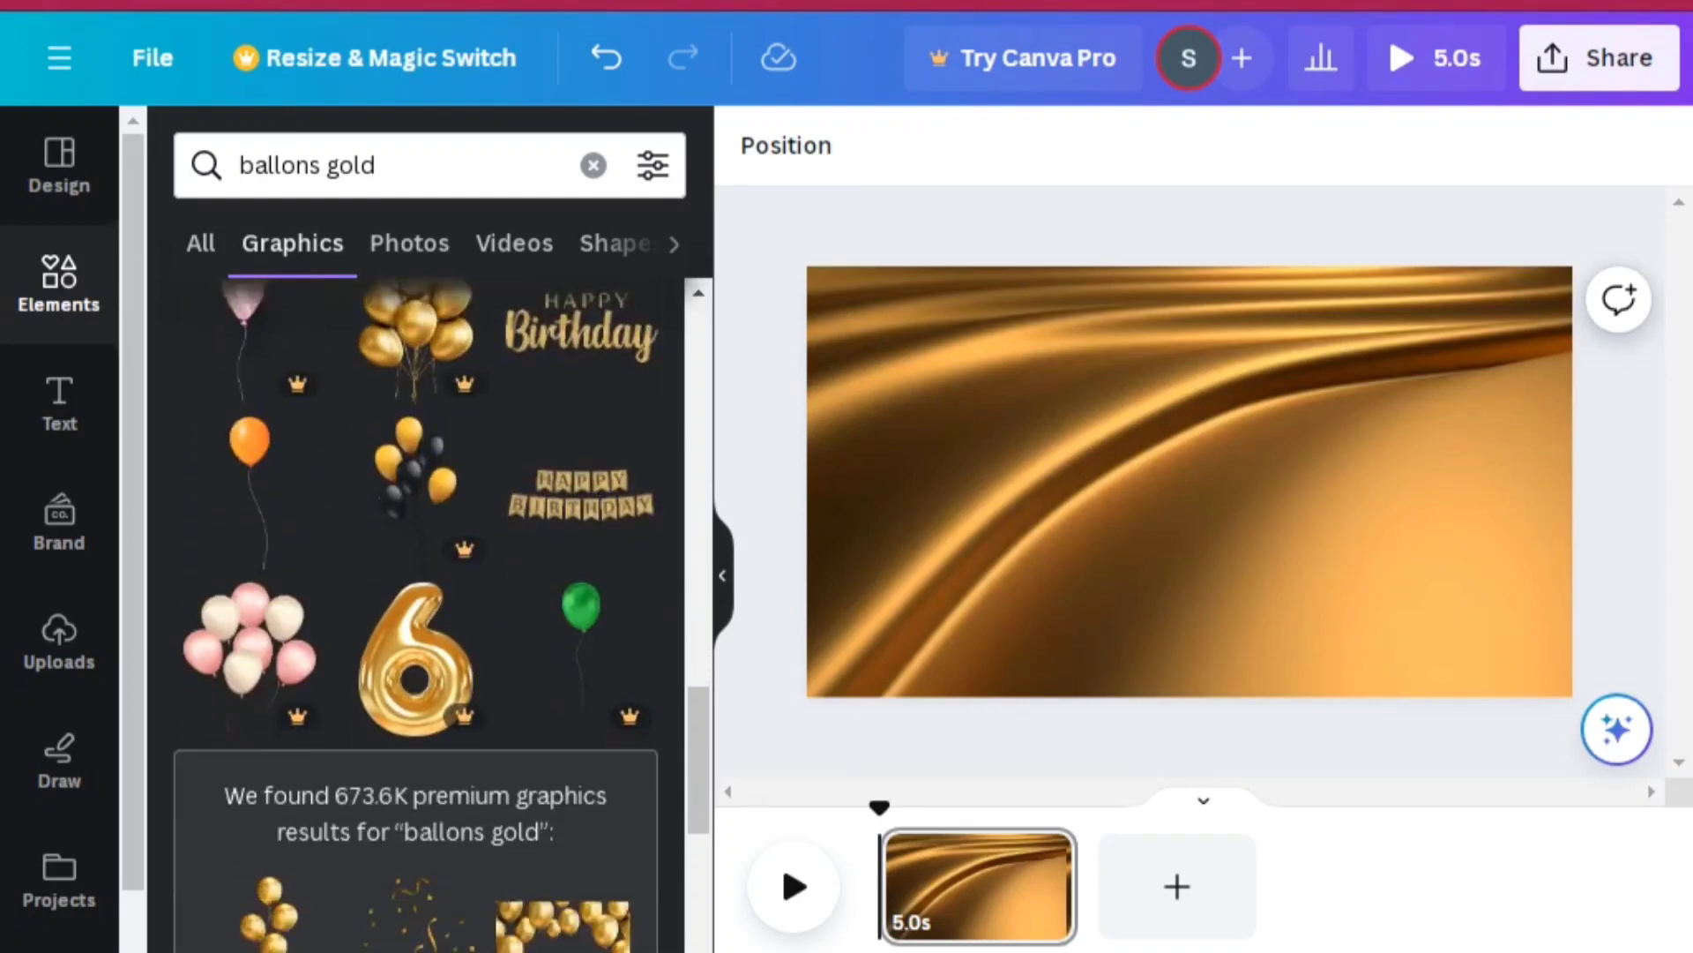
{"action": "scroll", "coordinate": [429, 618], "scroll_direction": "down", "scroll_amount": 5}
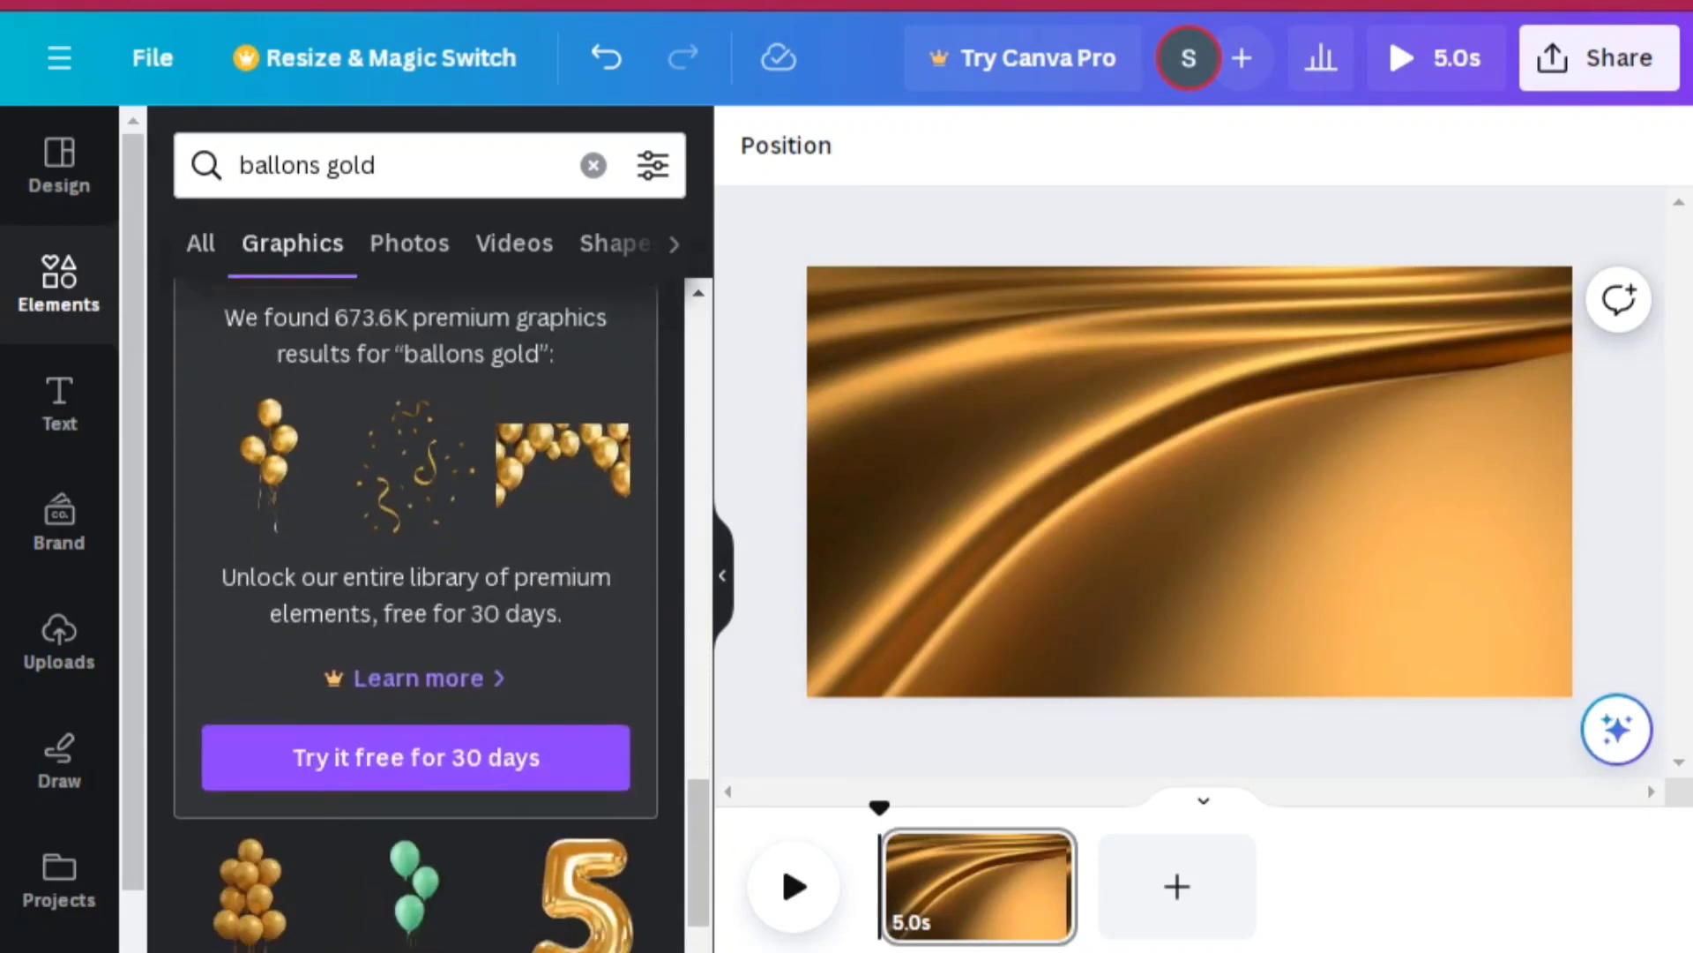
{"action": "scroll", "coordinate": [430, 617], "scroll_direction": "down", "scroll_amount": 4}
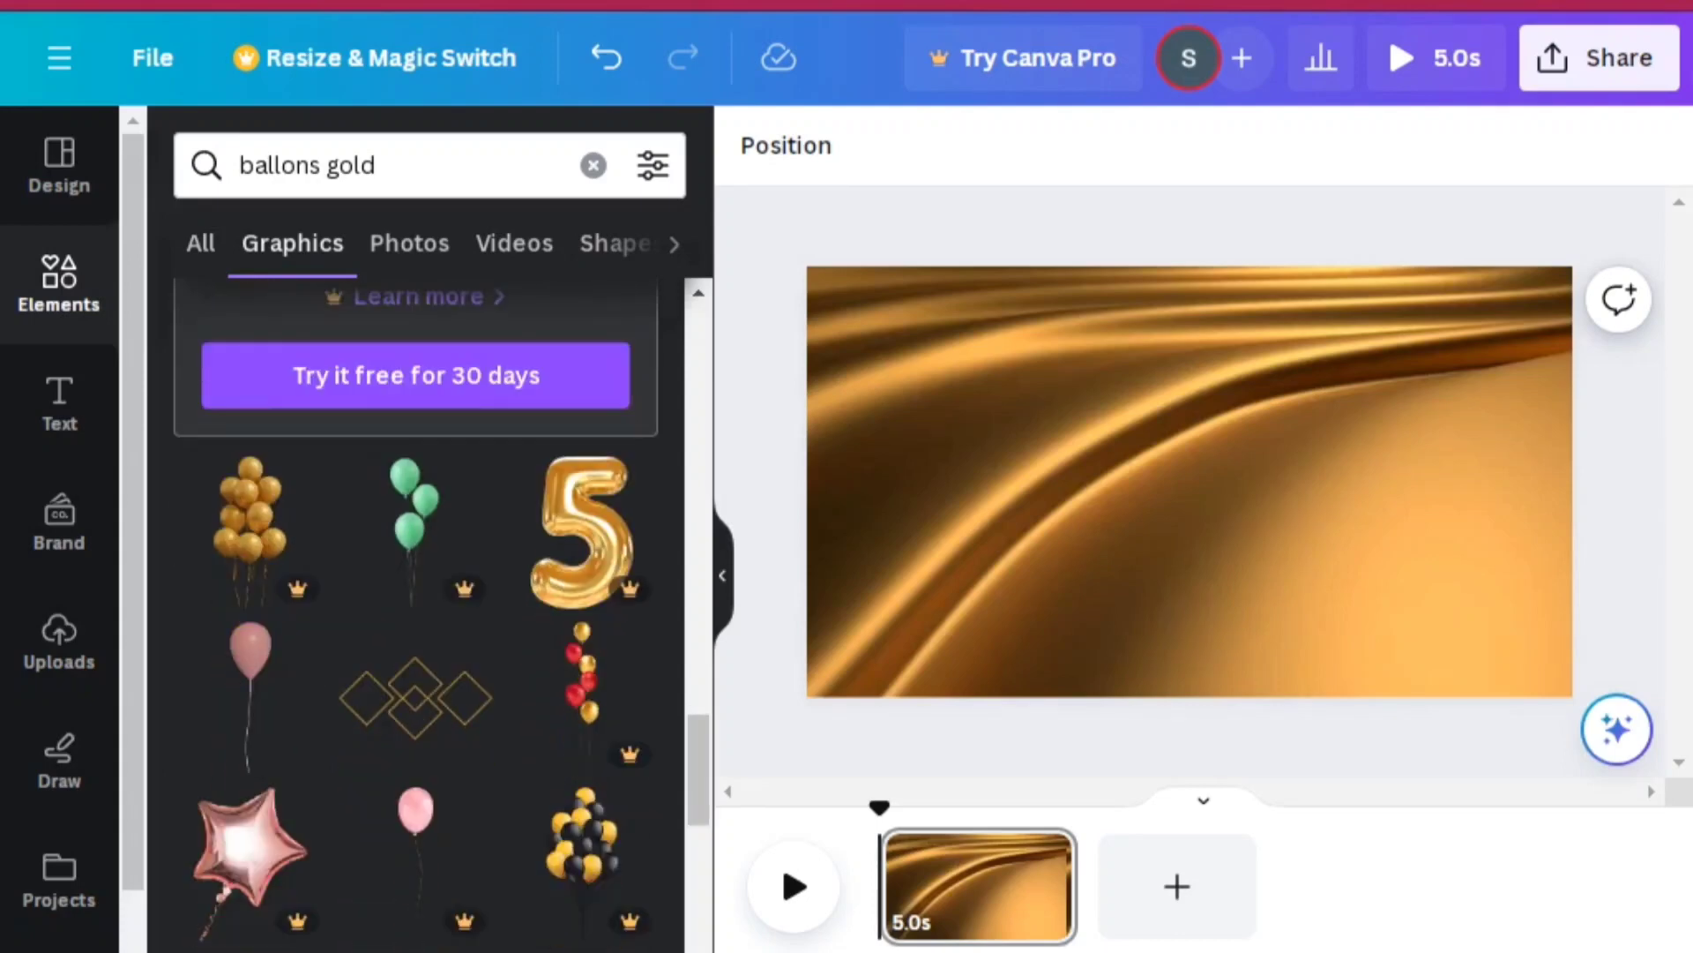
{"action": "left_click", "coordinate": [414, 715]}
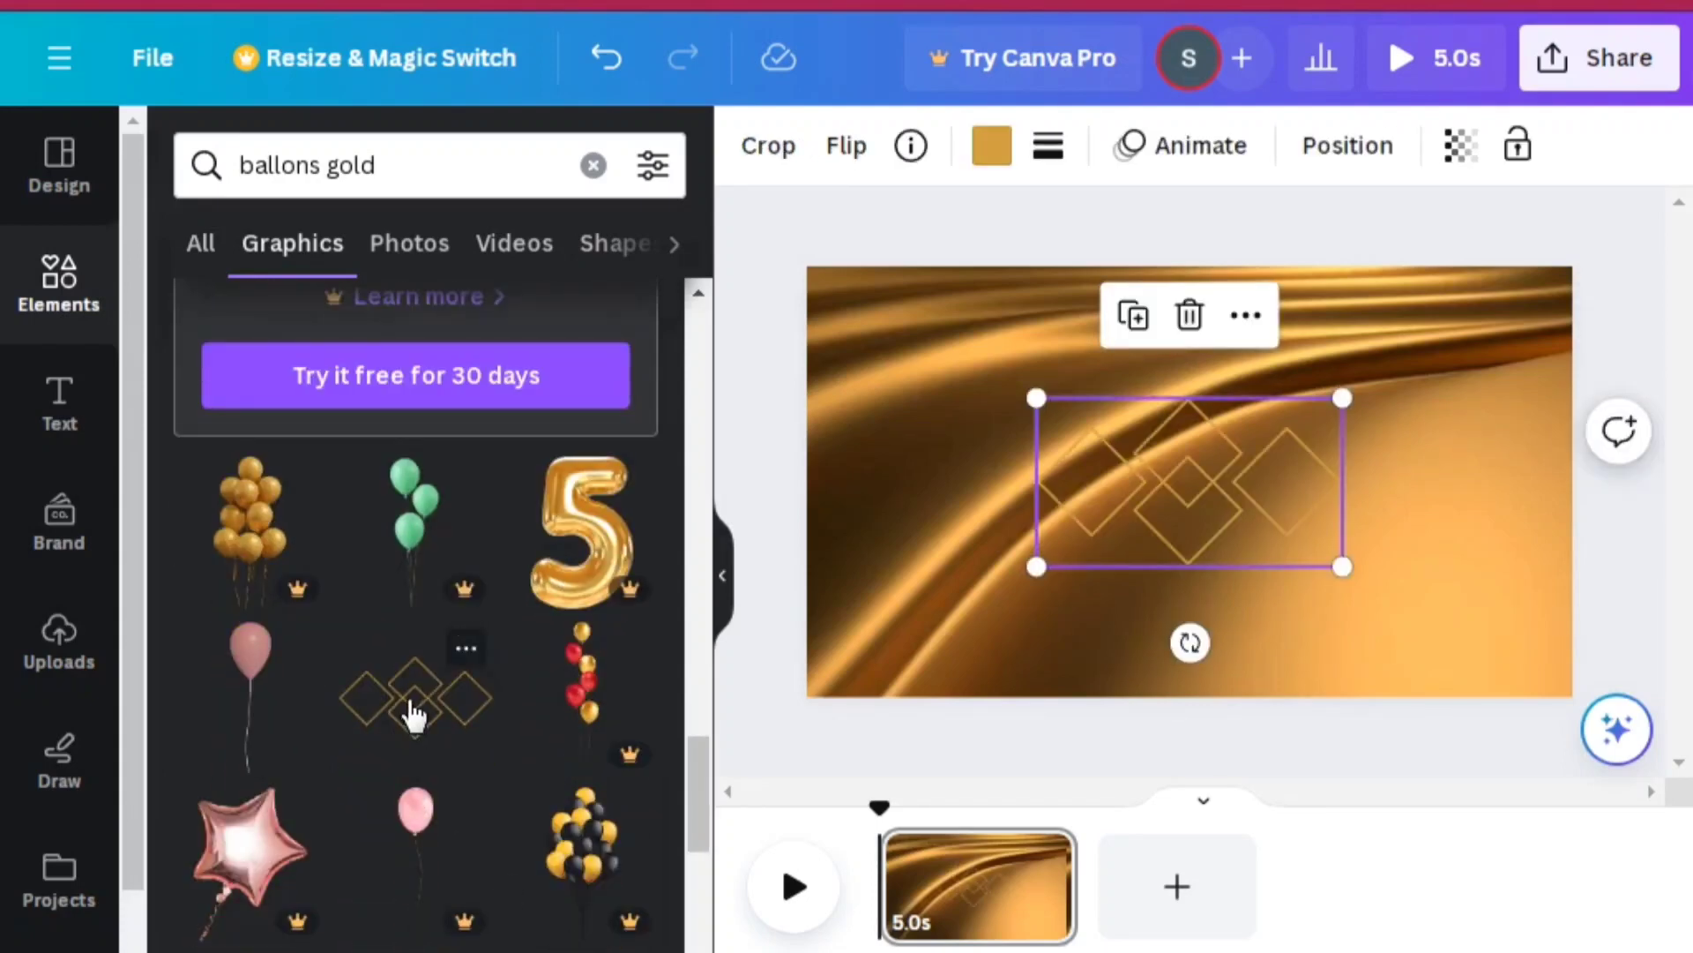
{"action": "left_click_drag", "start_coordinate": [1200, 419], "coordinate": [1402, 511]}
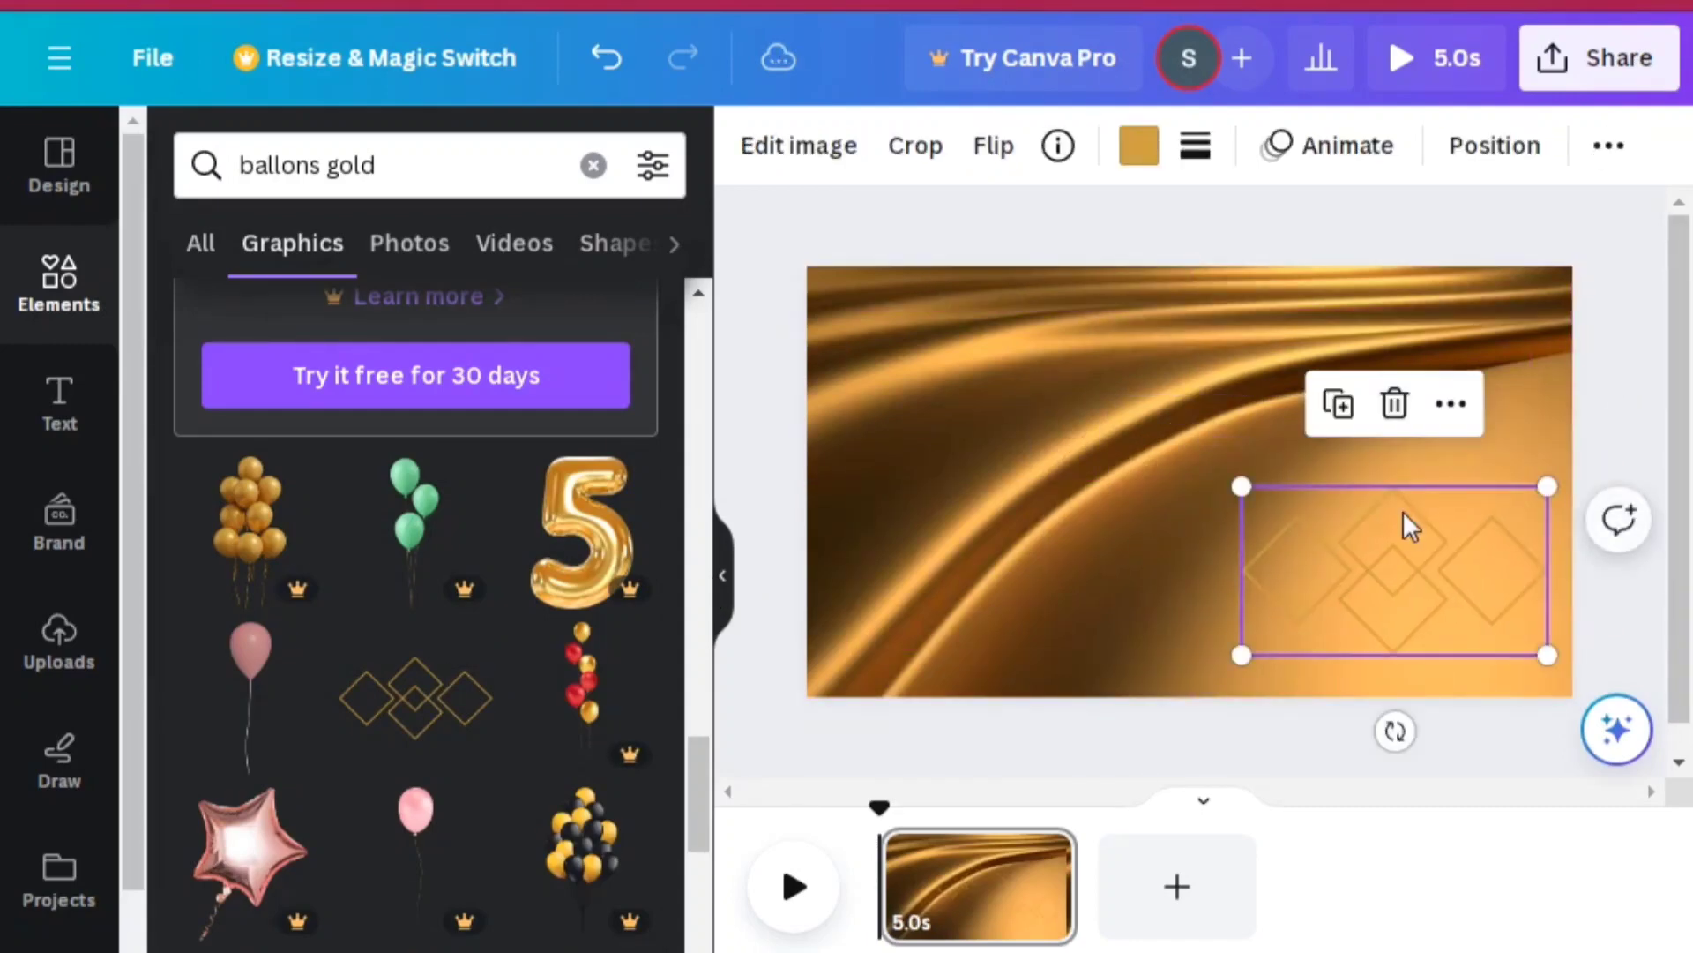
Step: Recolour the diamond-outline graphic with the medium brown photo colour, and delete the graphic from the page
{"action": "left_click", "coordinate": [1138, 145]}
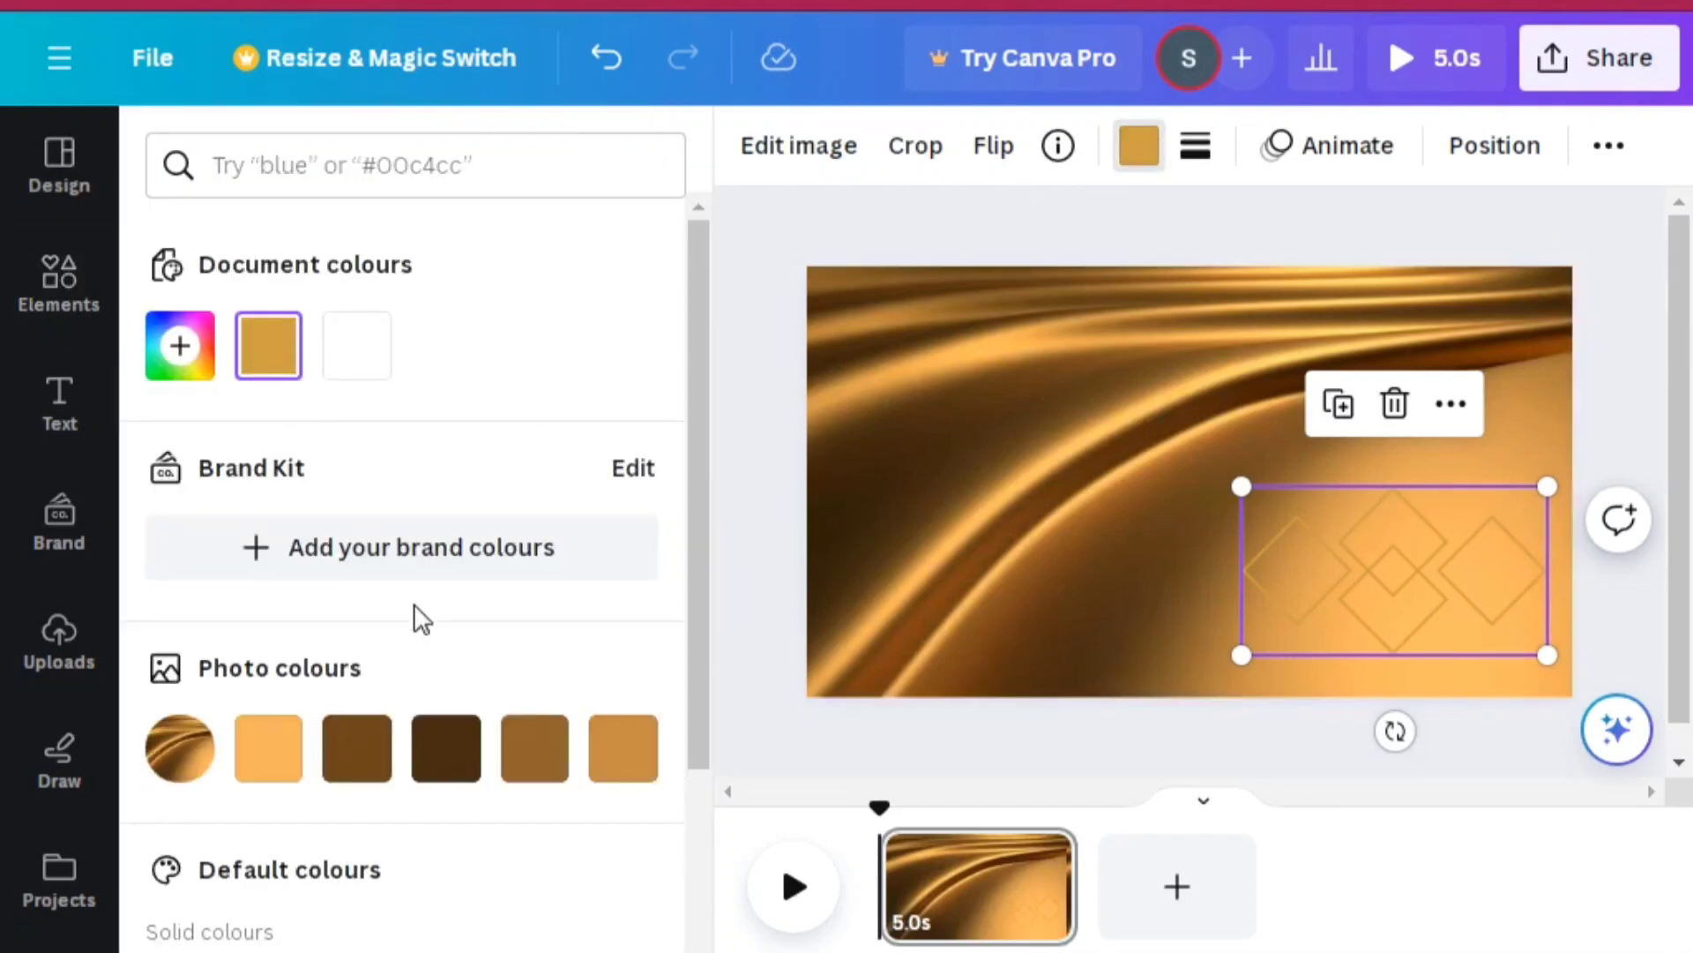
{"action": "left_click", "coordinate": [370, 769]}
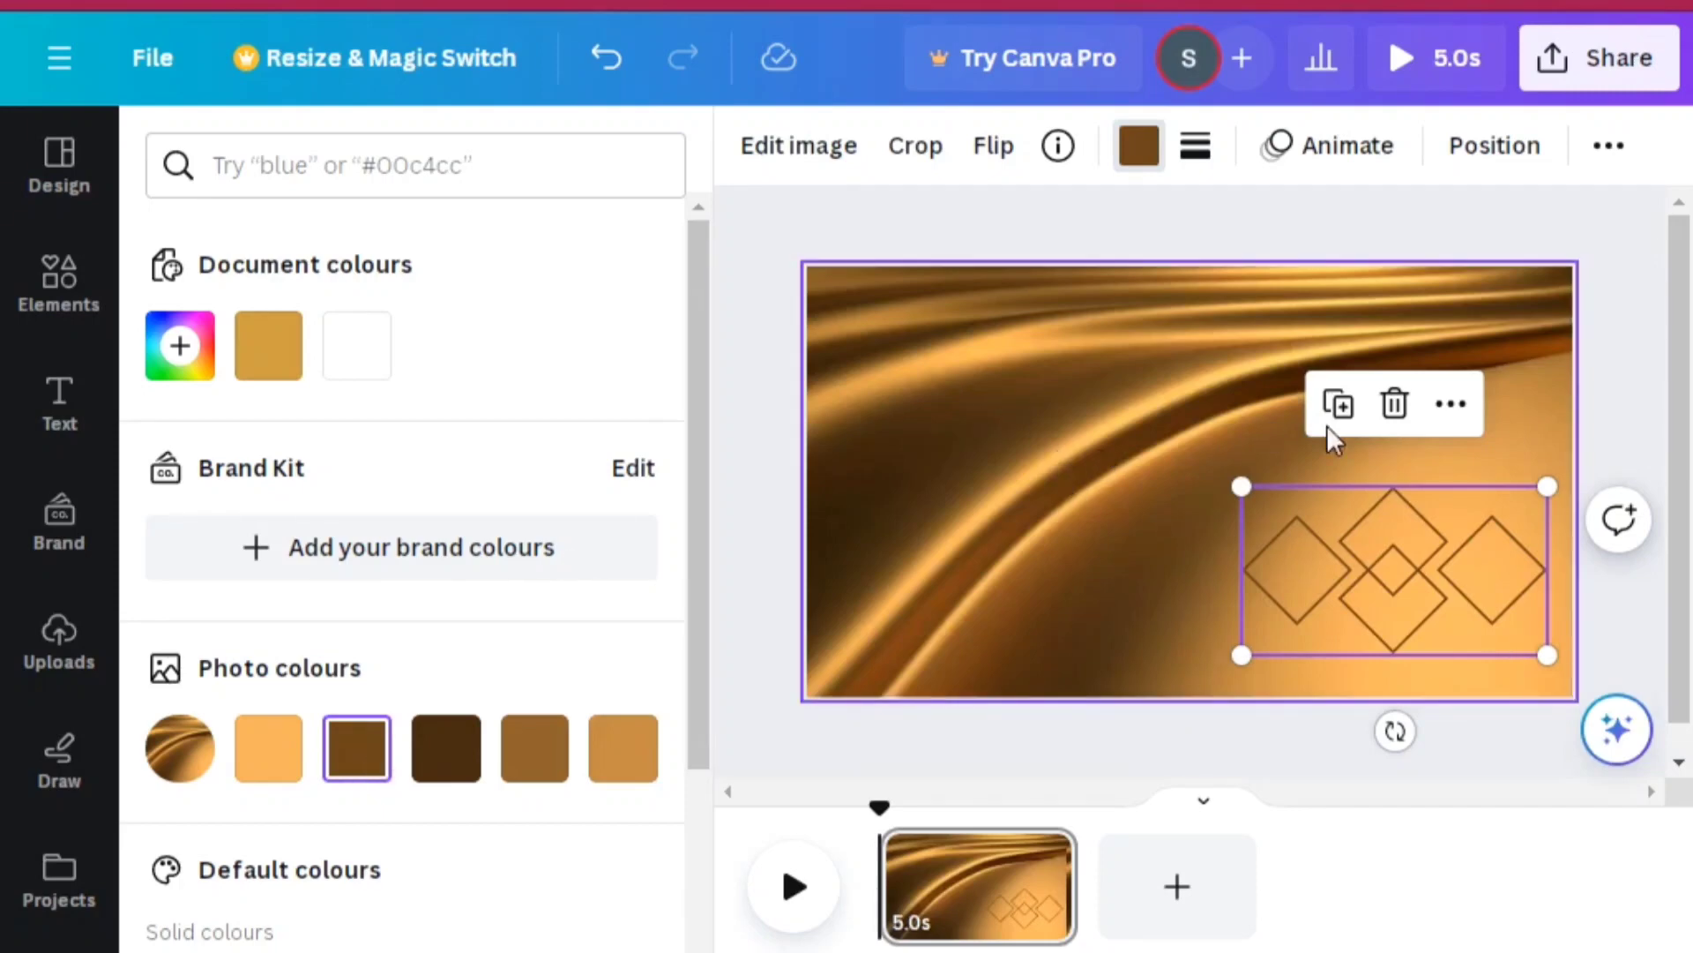
{"action": "left_click", "coordinate": [1387, 413]}
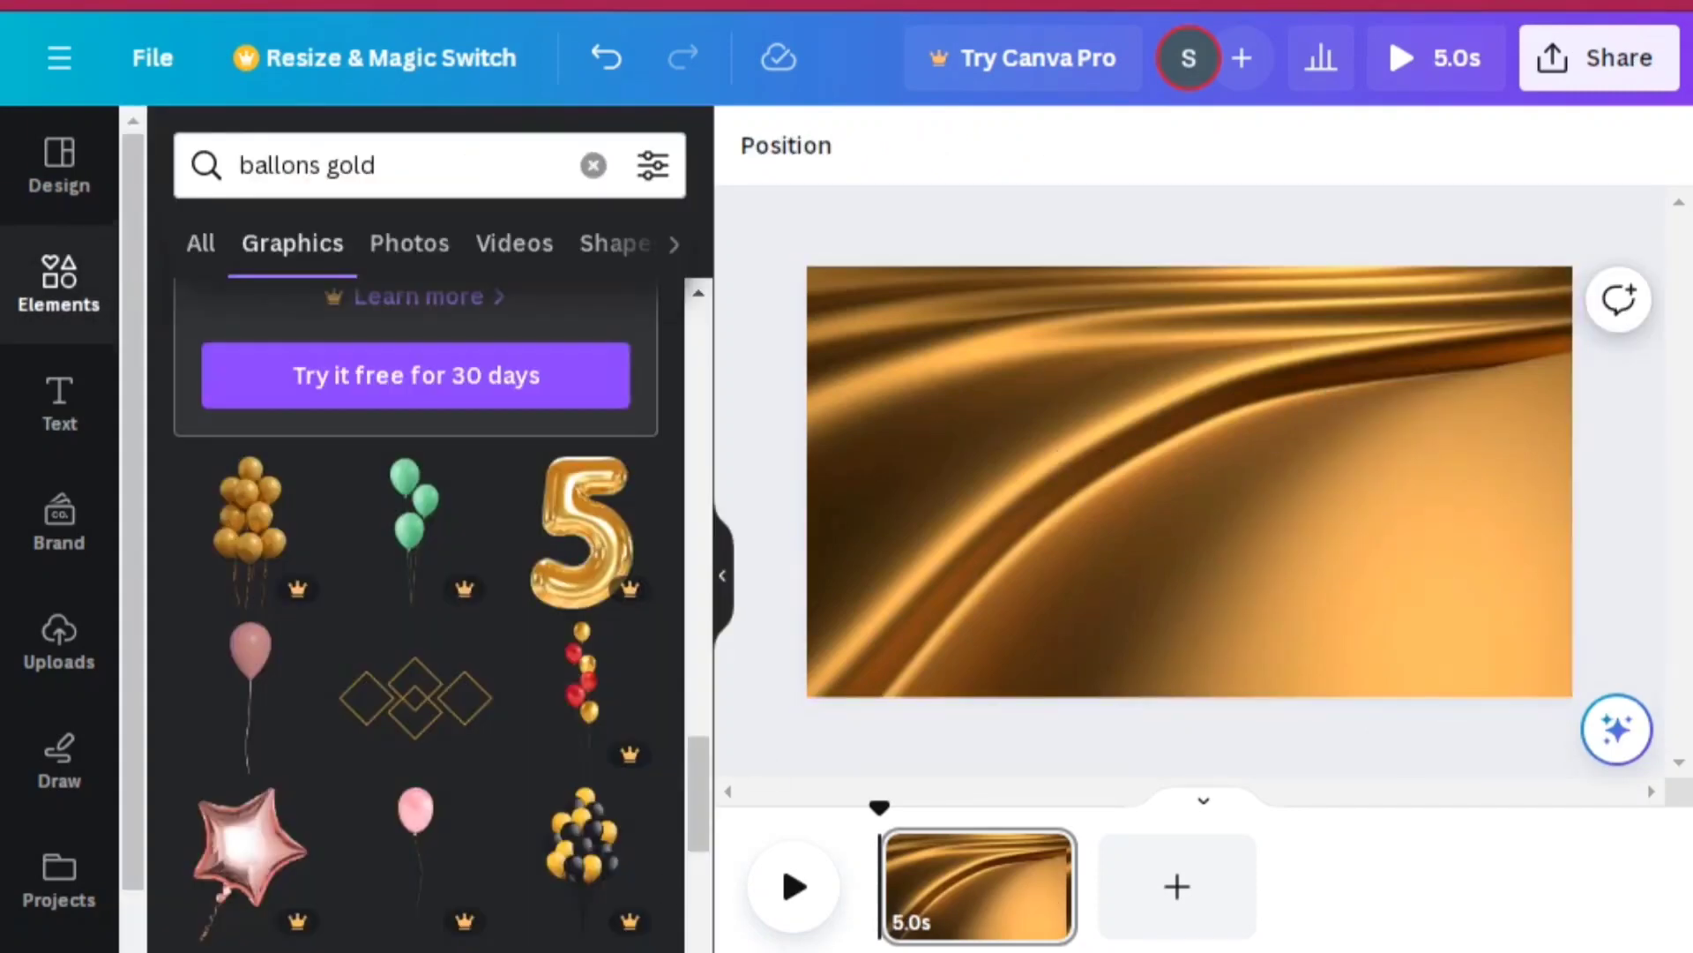
Step: Look through the remaining "ballons gold" graphics and replace the search with the recent term "Background gold"
{"action": "scroll", "coordinate": [429, 617], "scroll_direction": "down", "scroll_amount": 5}
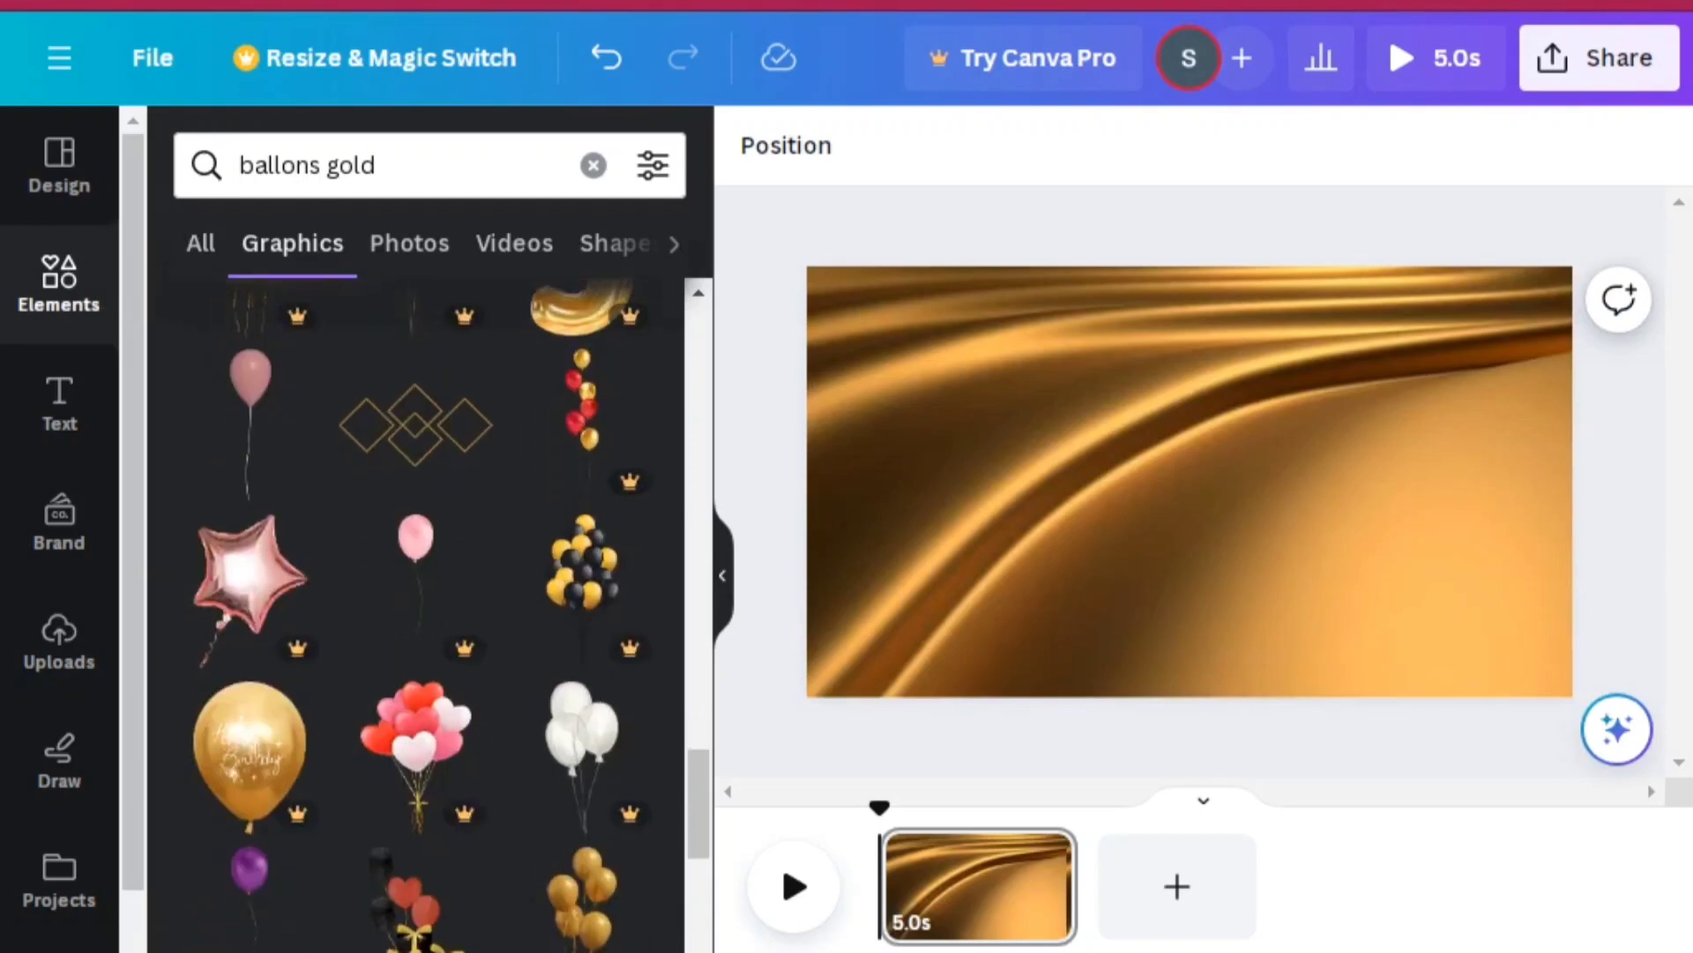
{"action": "scroll", "coordinate": [428, 618], "scroll_direction": "down", "scroll_amount": 4}
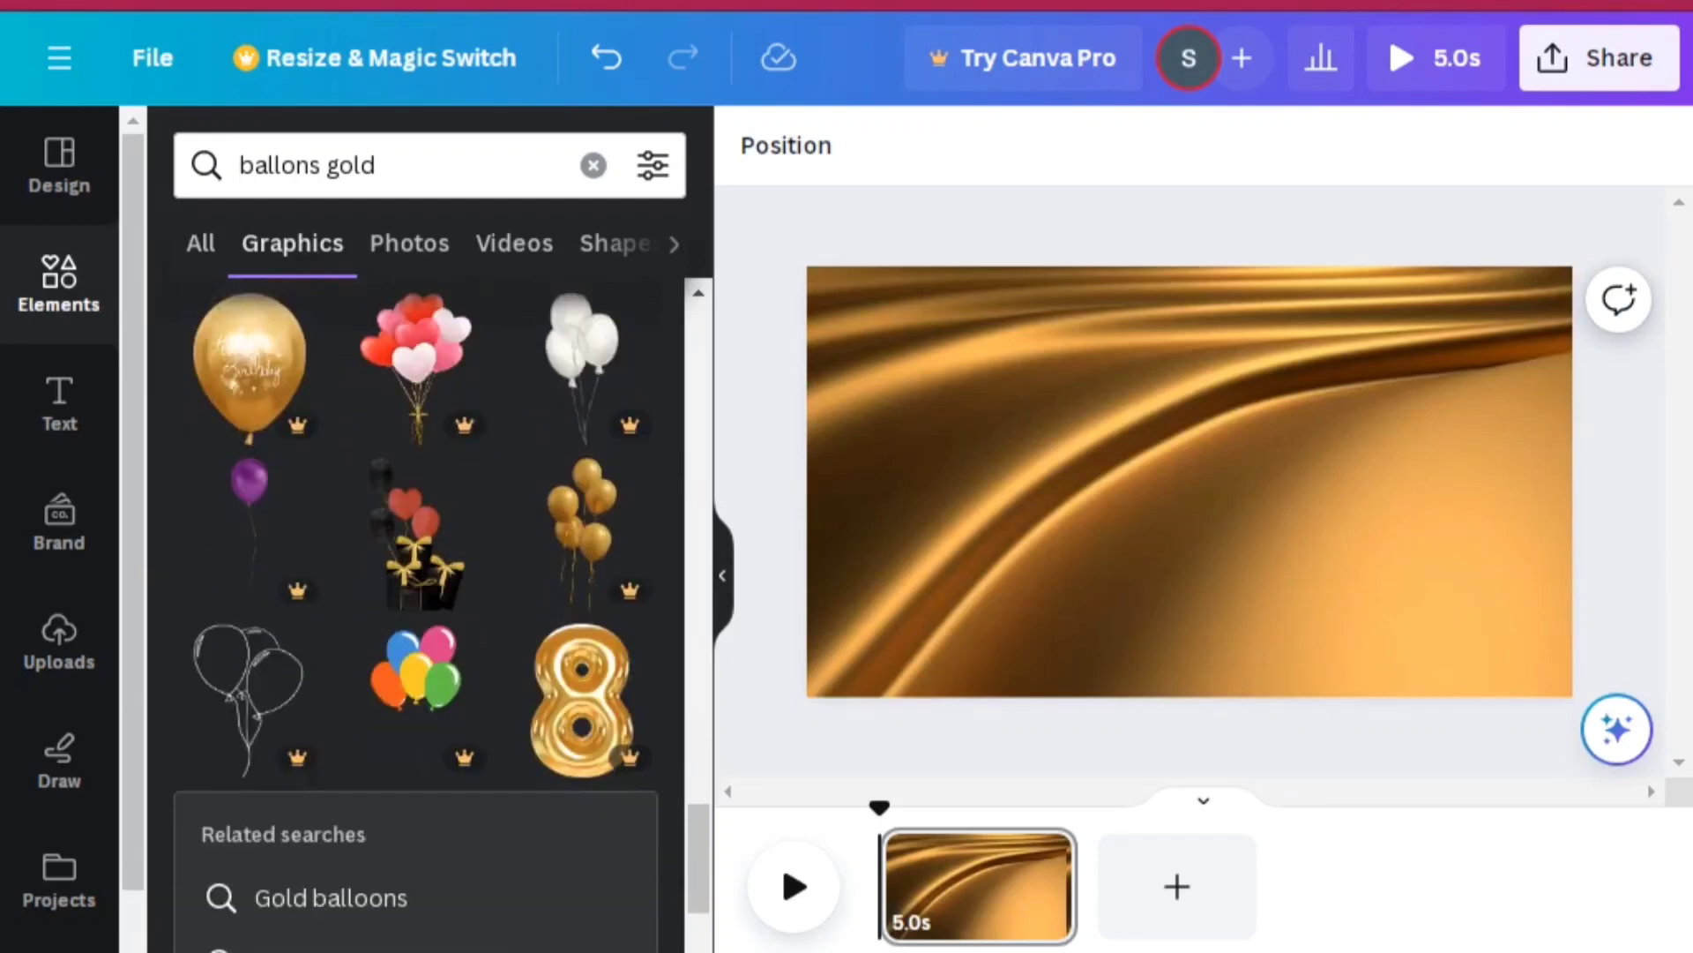
{"action": "scroll", "coordinate": [428, 618], "scroll_direction": "down", "scroll_amount": 6}
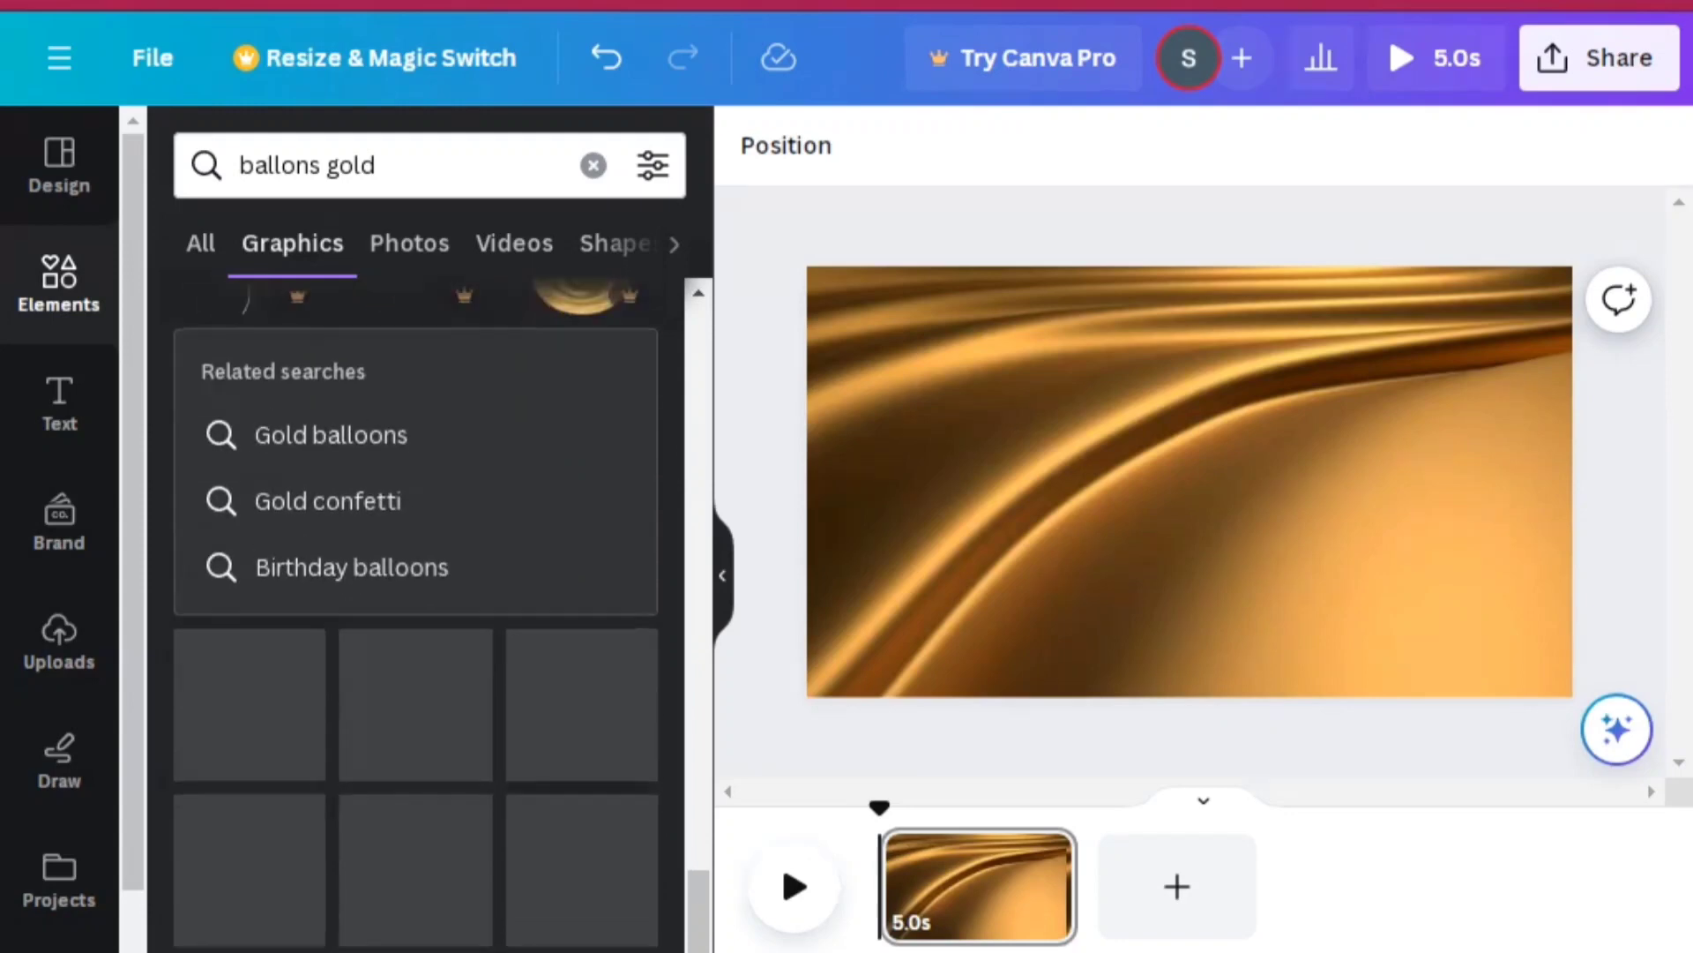
{"action": "scroll", "coordinate": [429, 617], "scroll_direction": "down", "scroll_amount": 4}
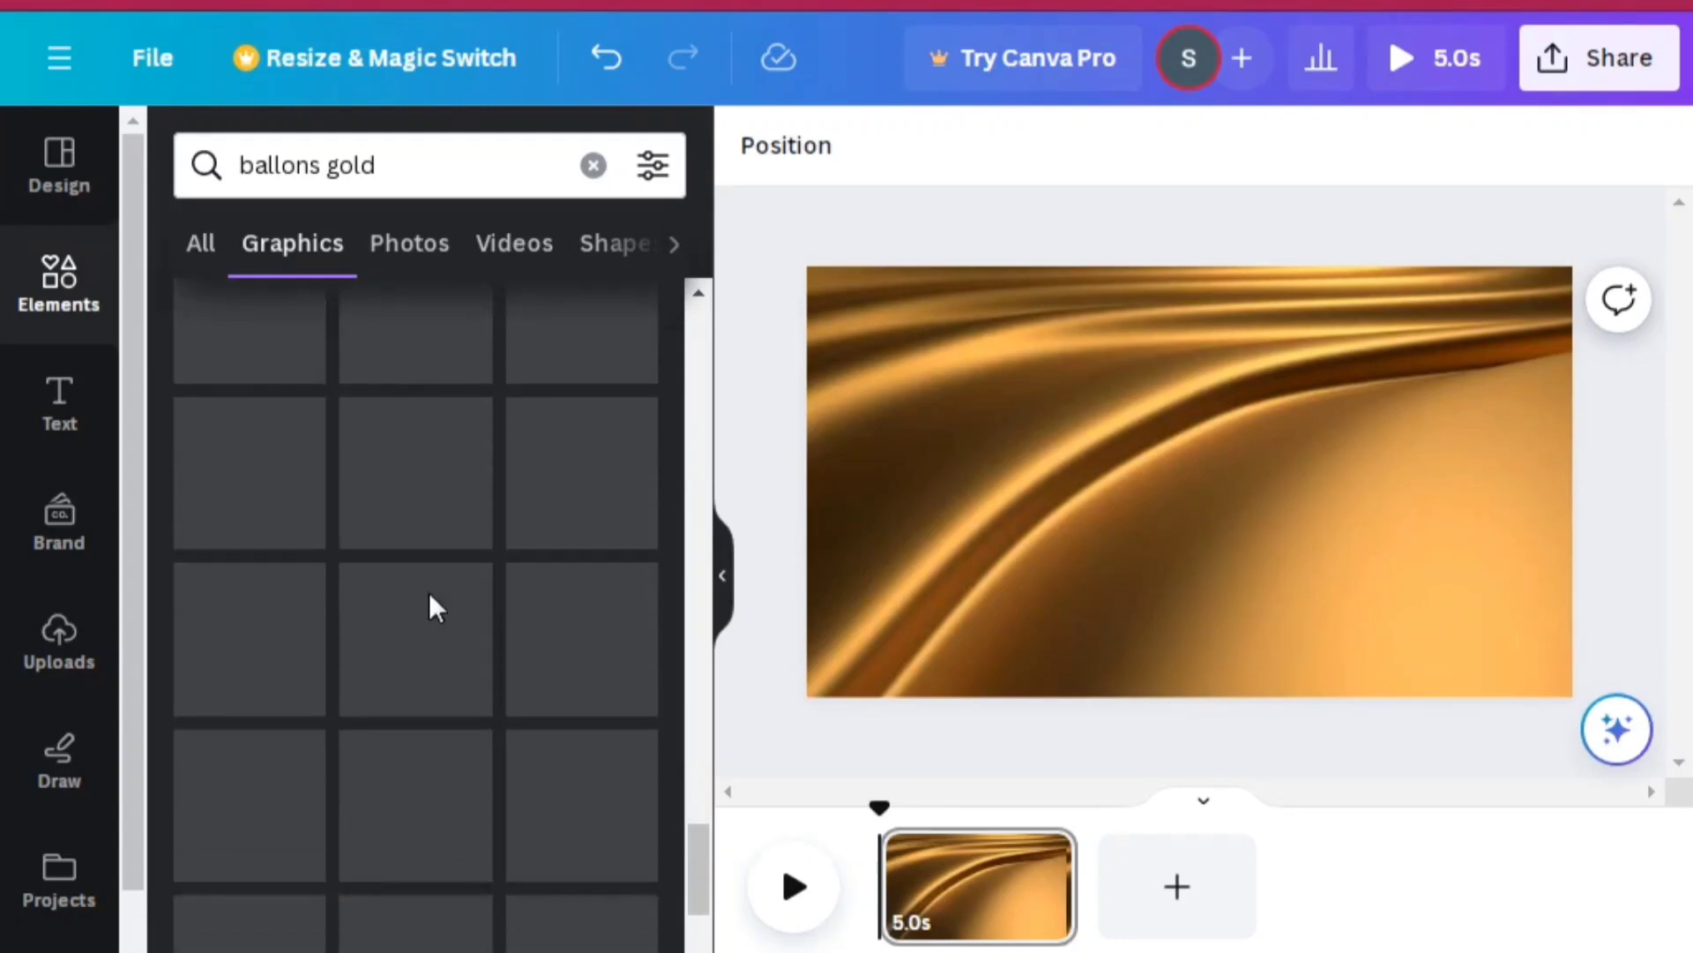
{"action": "left_click", "coordinate": [326, 162]}
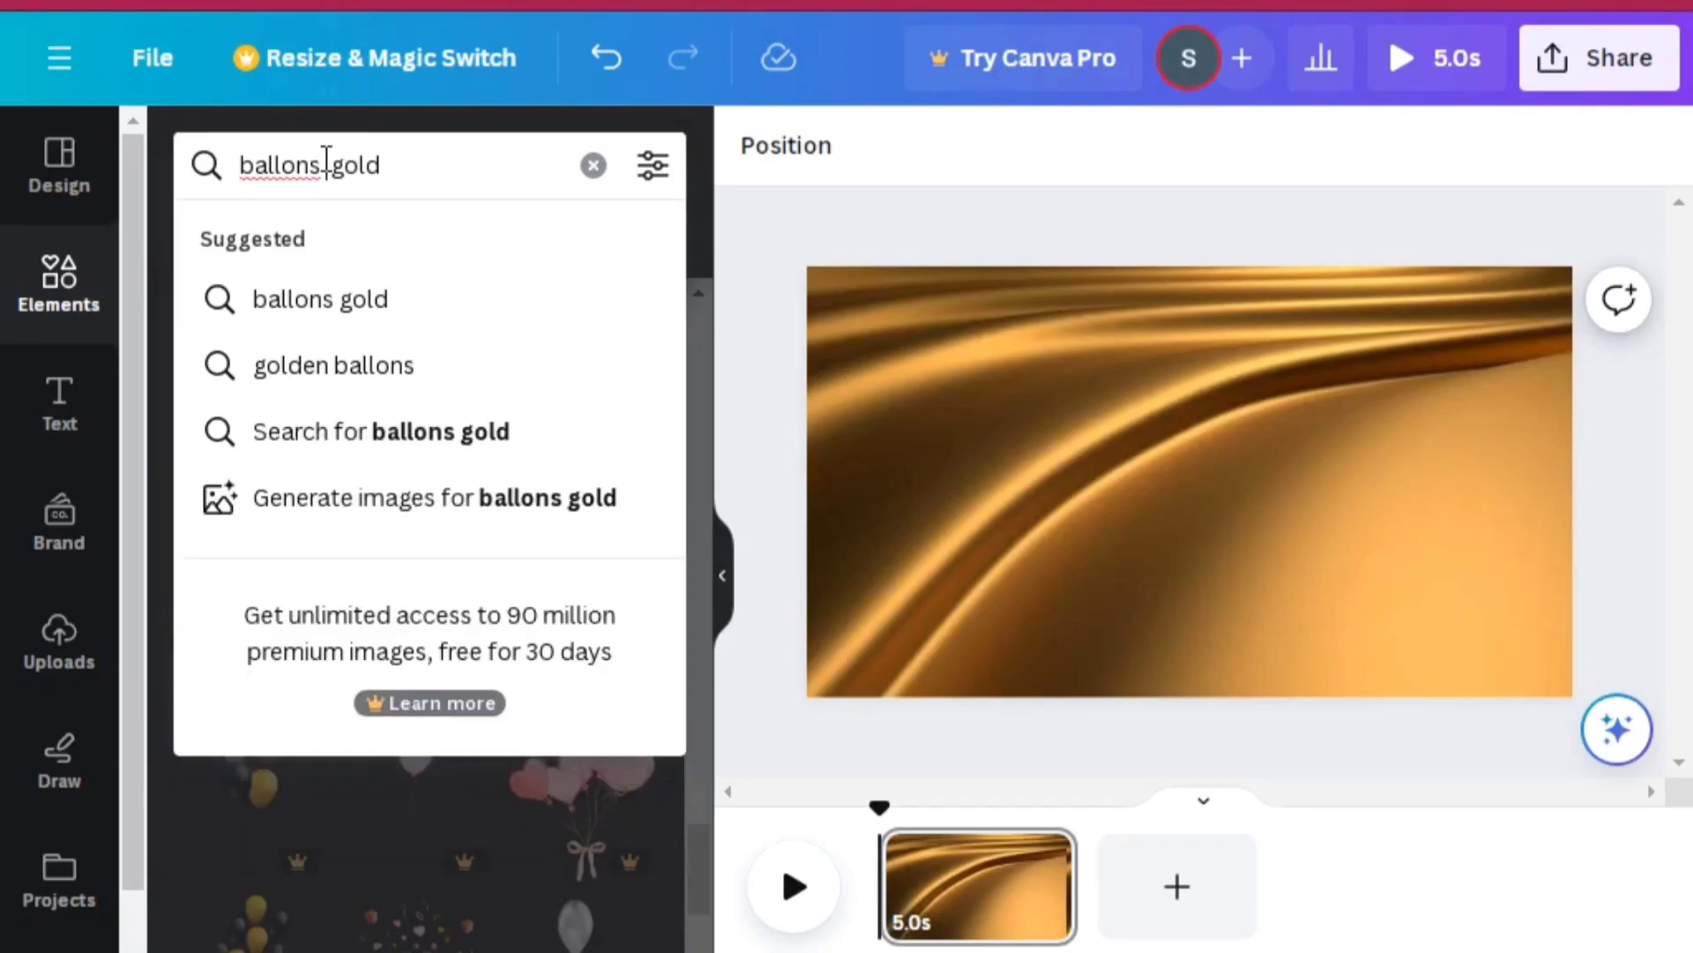
{"action": "key", "text": "BackSpace"}
{"action": "key", "text": "BackSpace"}
{"action": "key", "text": "BackSpace"}
{"action": "key", "text": "BackSpace"}
{"action": "key", "text": "BackSpace"}
{"action": "key", "text": "BackSpace"}
{"action": "key", "text": "BackSpace"}
{"action": "key", "text": "BackSpace"}
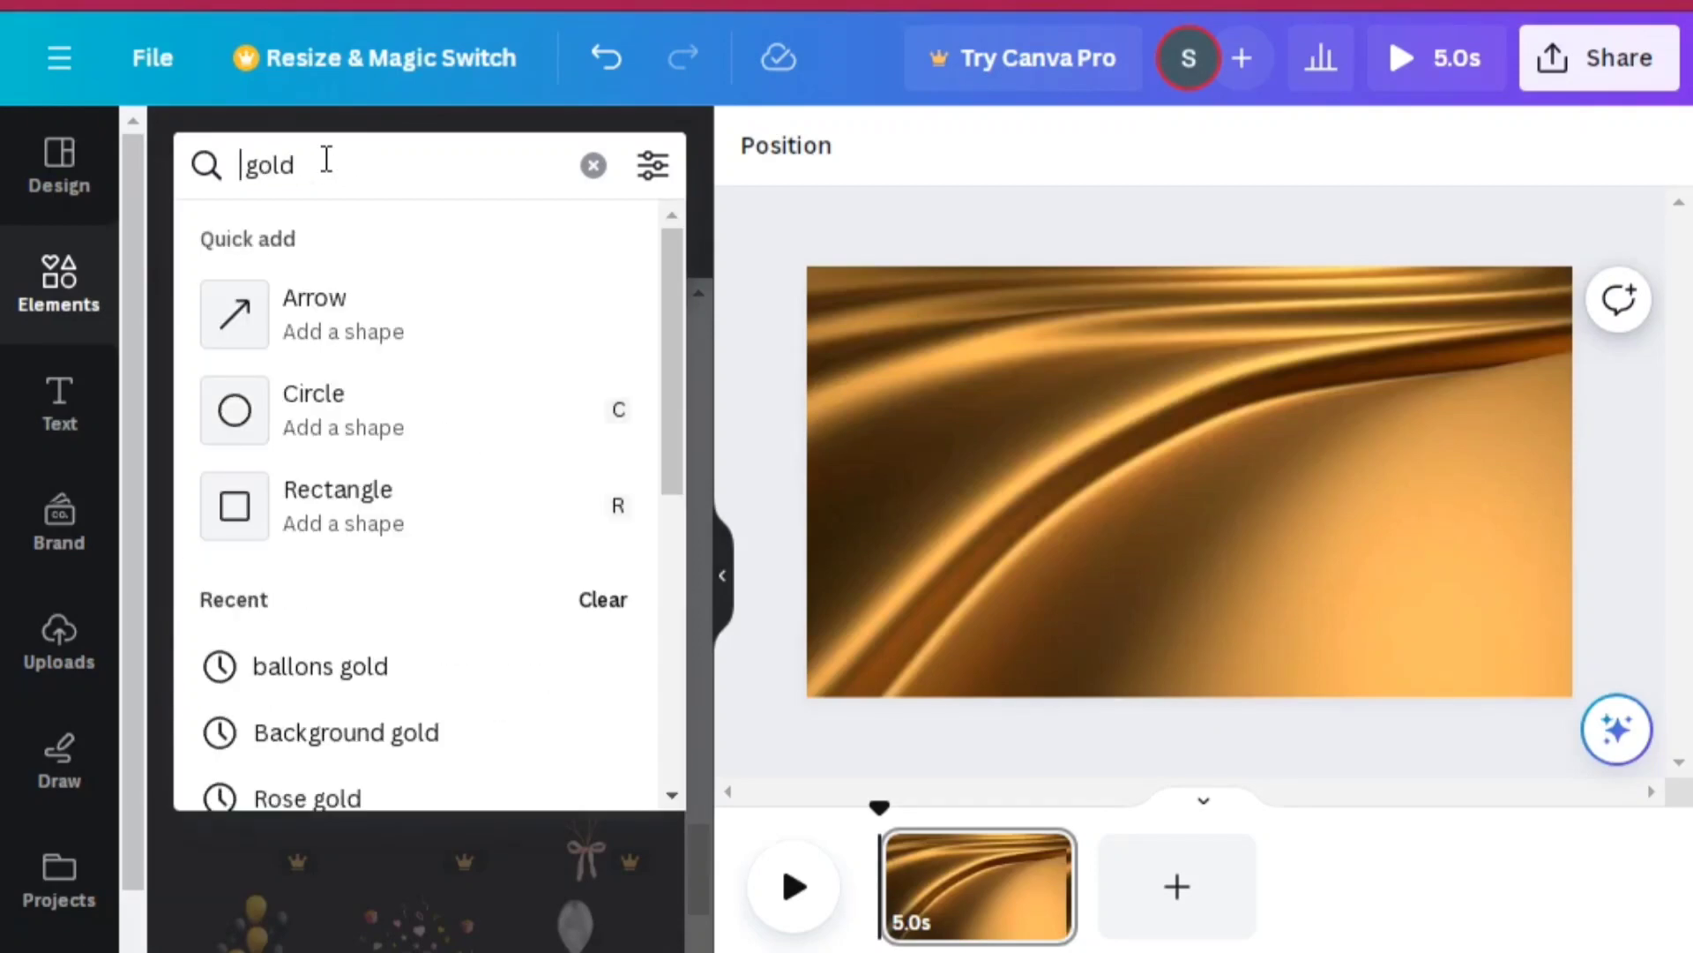
{"action": "type", "text": "b"}
{"action": "key", "text": "BackSpace"}
{"action": "left_click", "coordinate": [371, 734]}
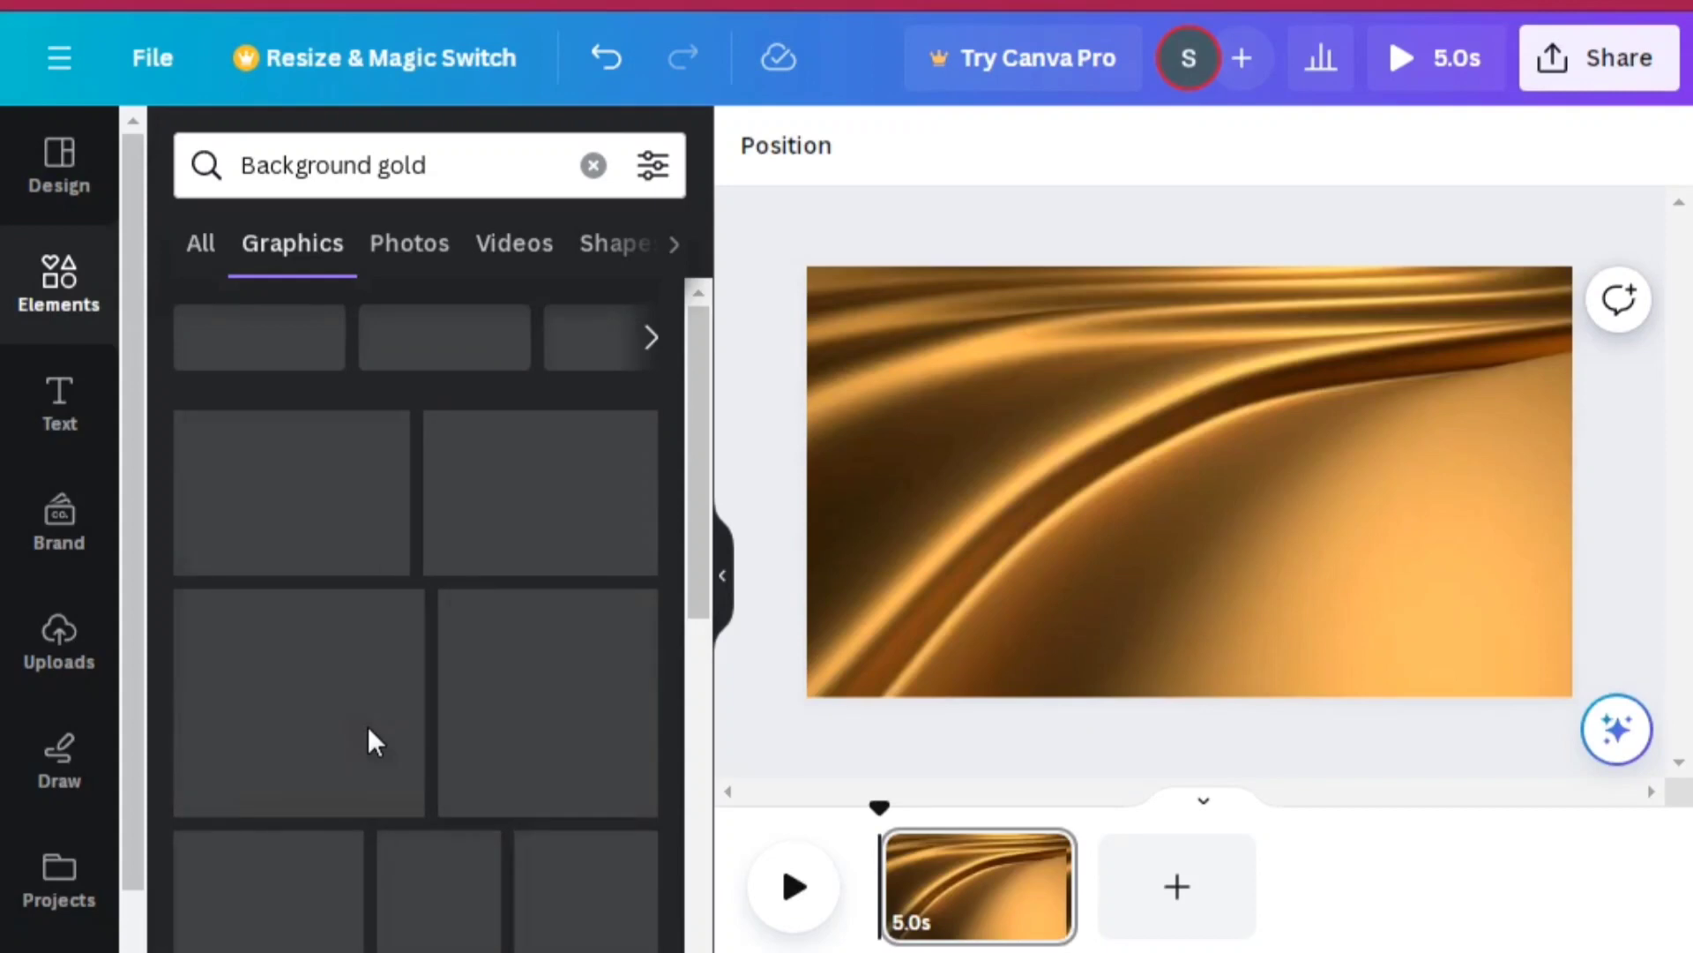
Step: Extend the element search term to "Background balloon gold" and run the search
{"action": "left_click", "coordinate": [374, 173]}
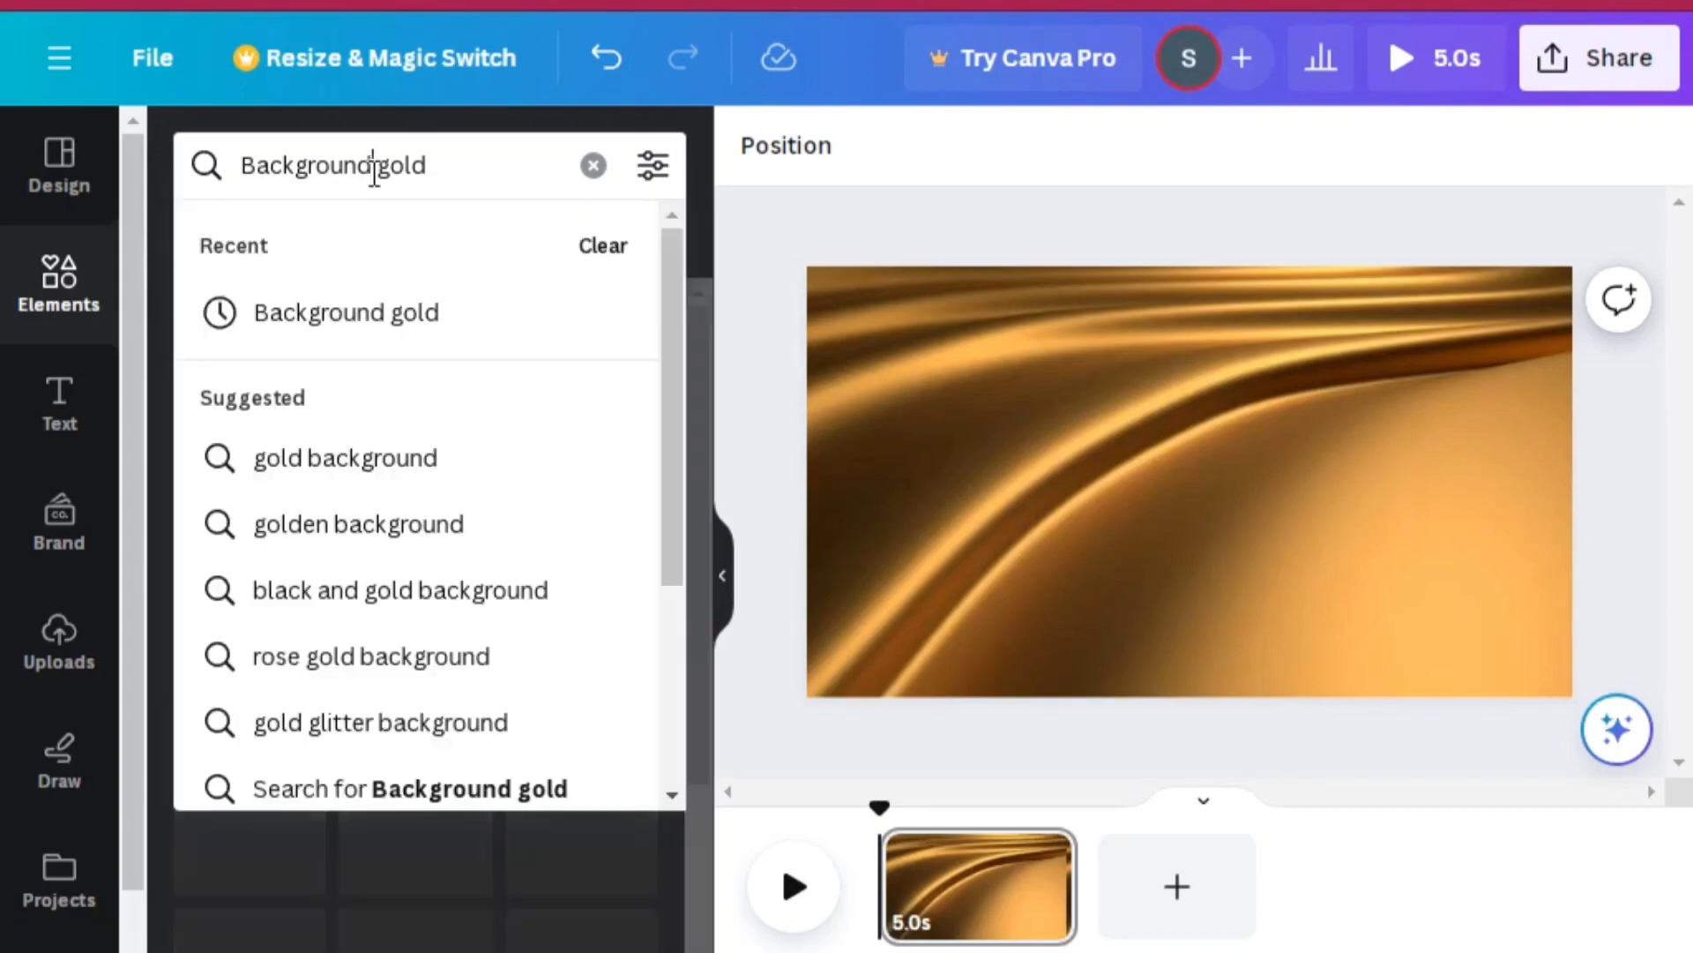
{"action": "type", "text": "ba ll"}
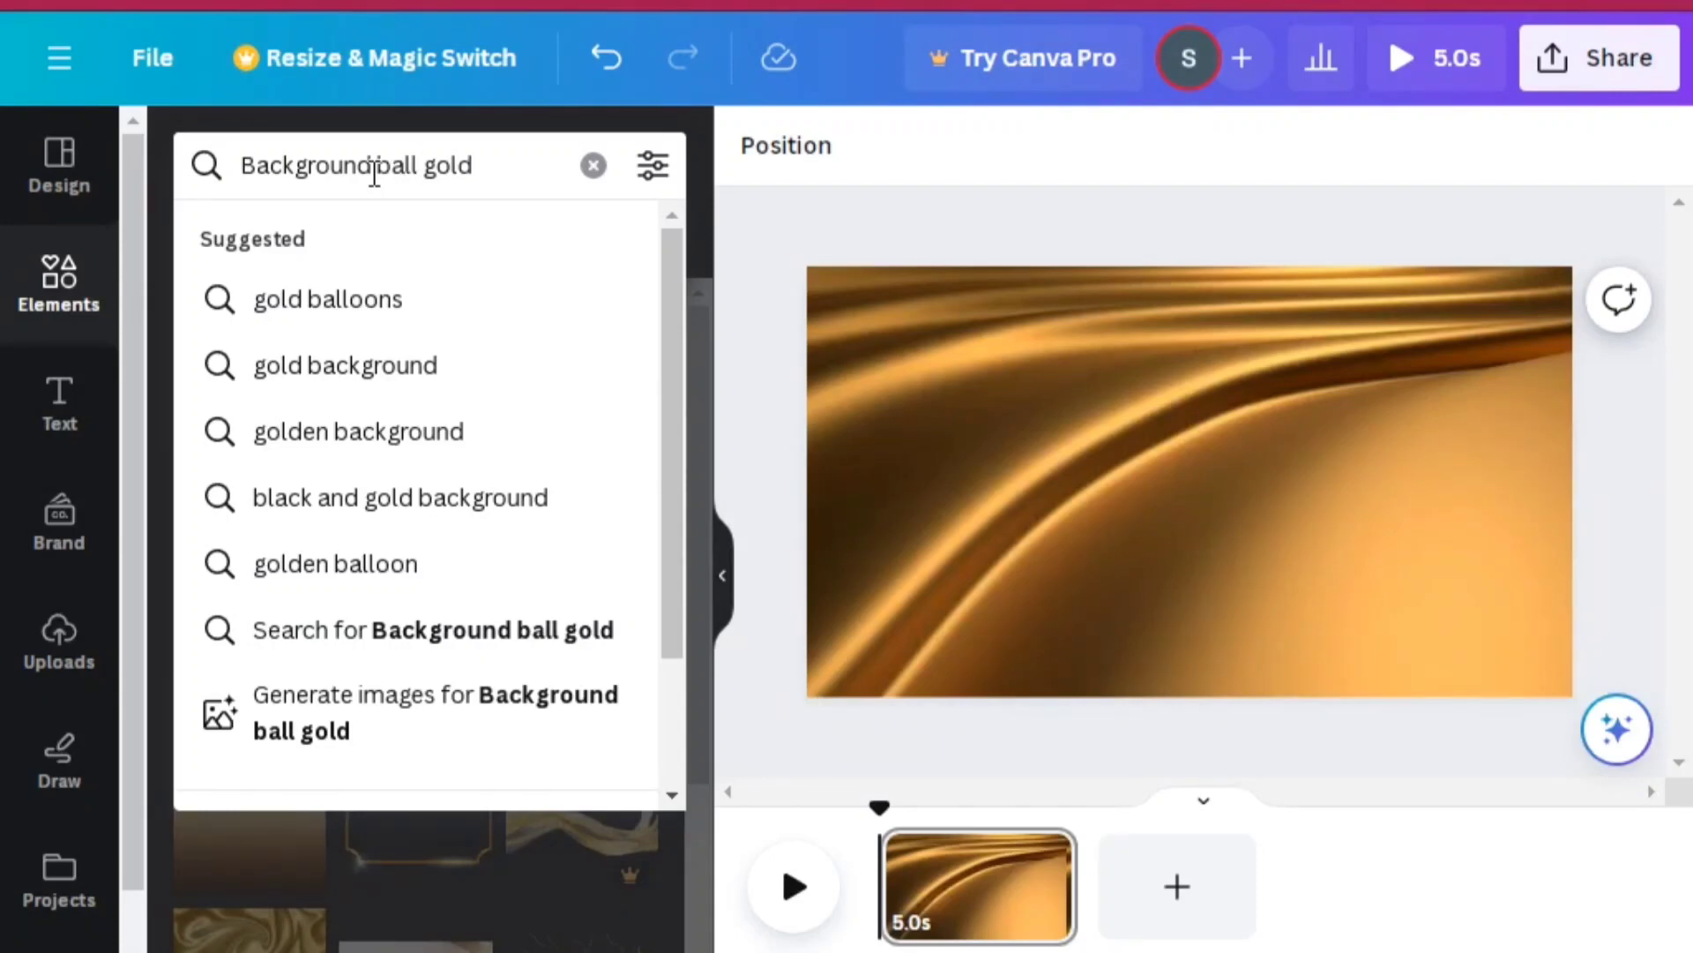
{"action": "type", "text": "oon"}
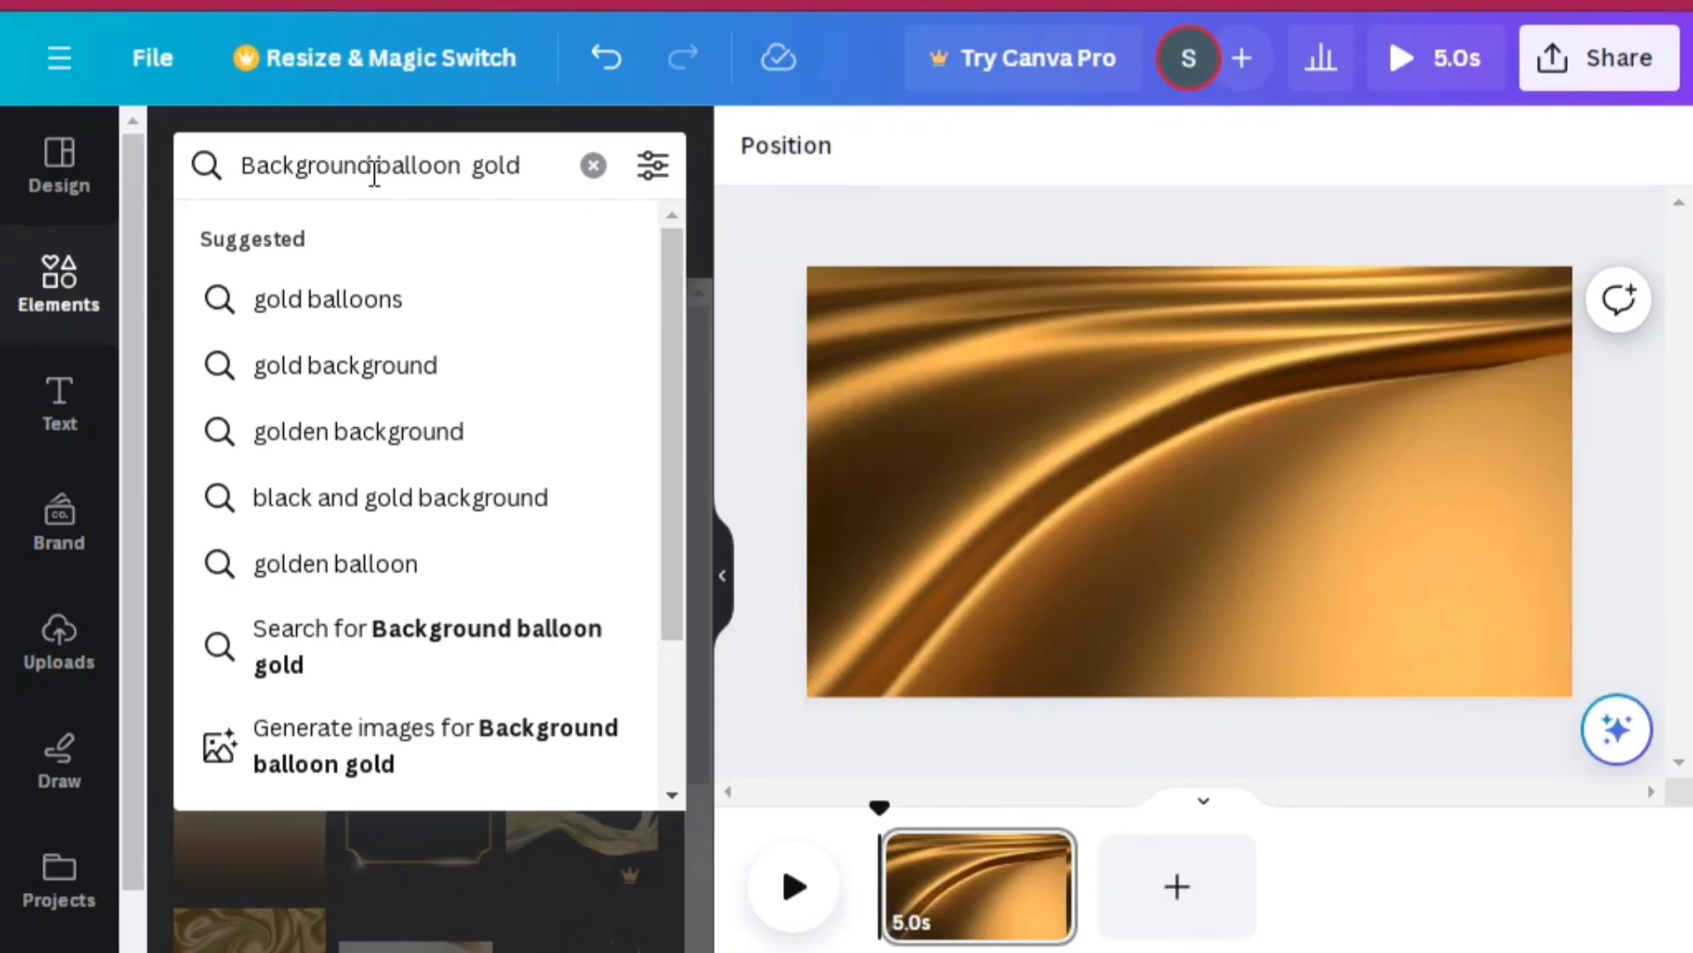
{"action": "key", "text": "Return"}
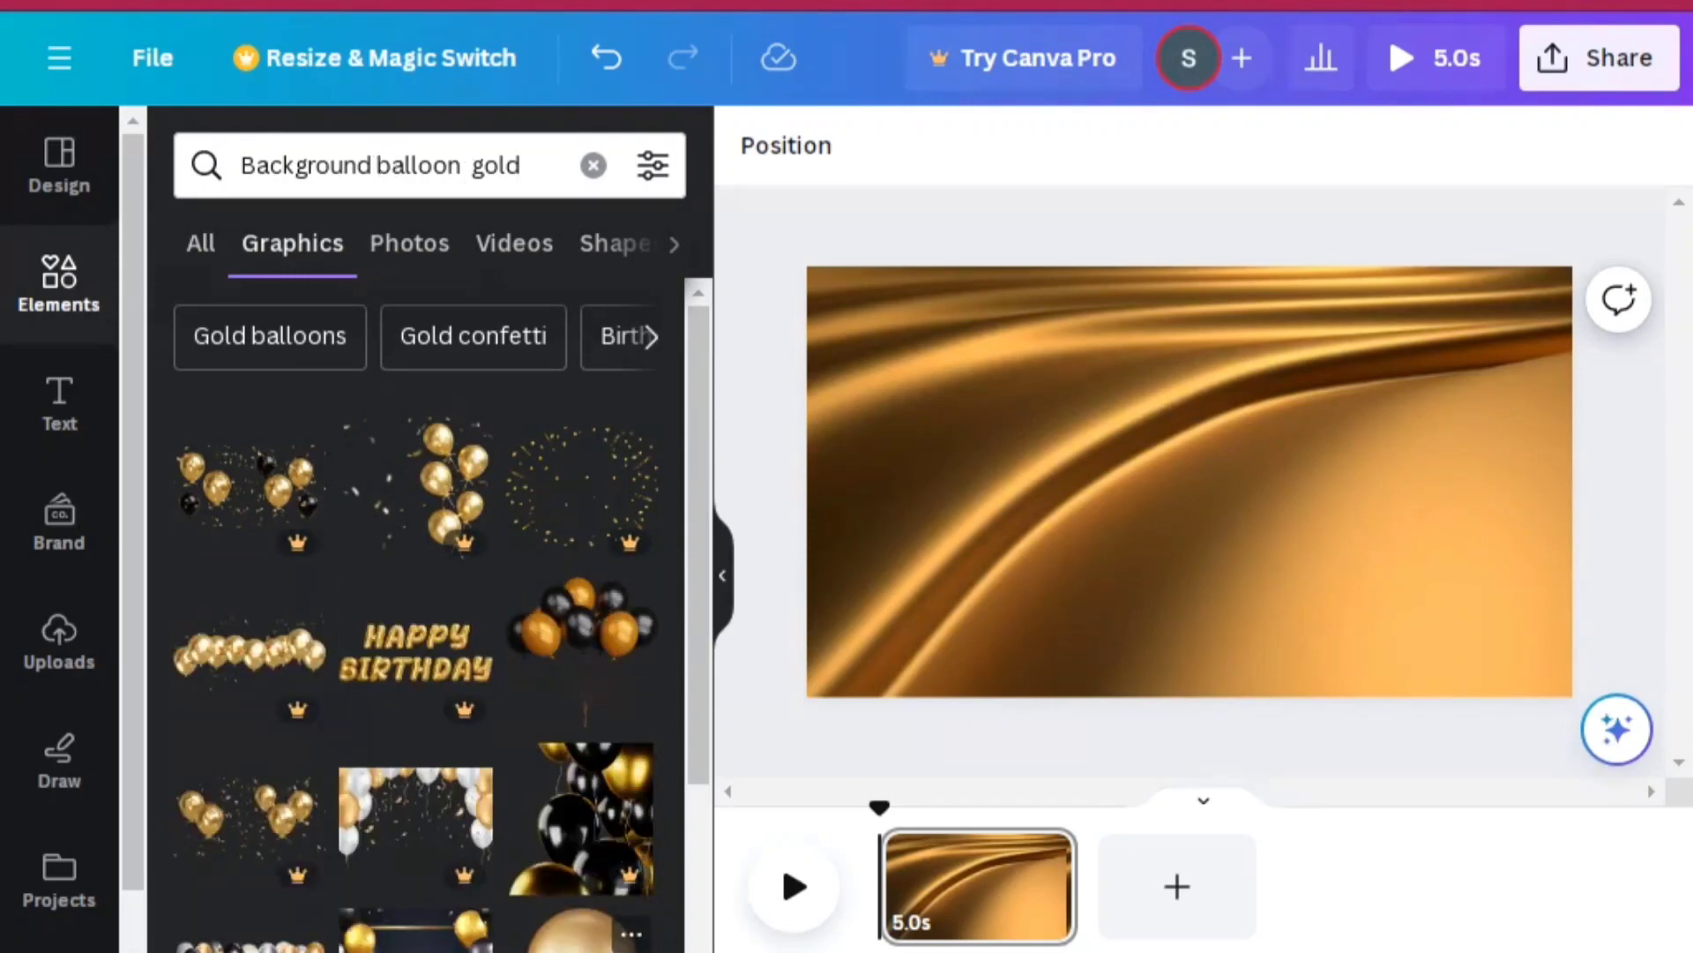
Step: Browse the "Background balloon gold" graphics for a free decoration that suits the gold birthday banner
{"action": "scroll", "coordinate": [428, 618], "scroll_direction": "down", "scroll_amount": 4}
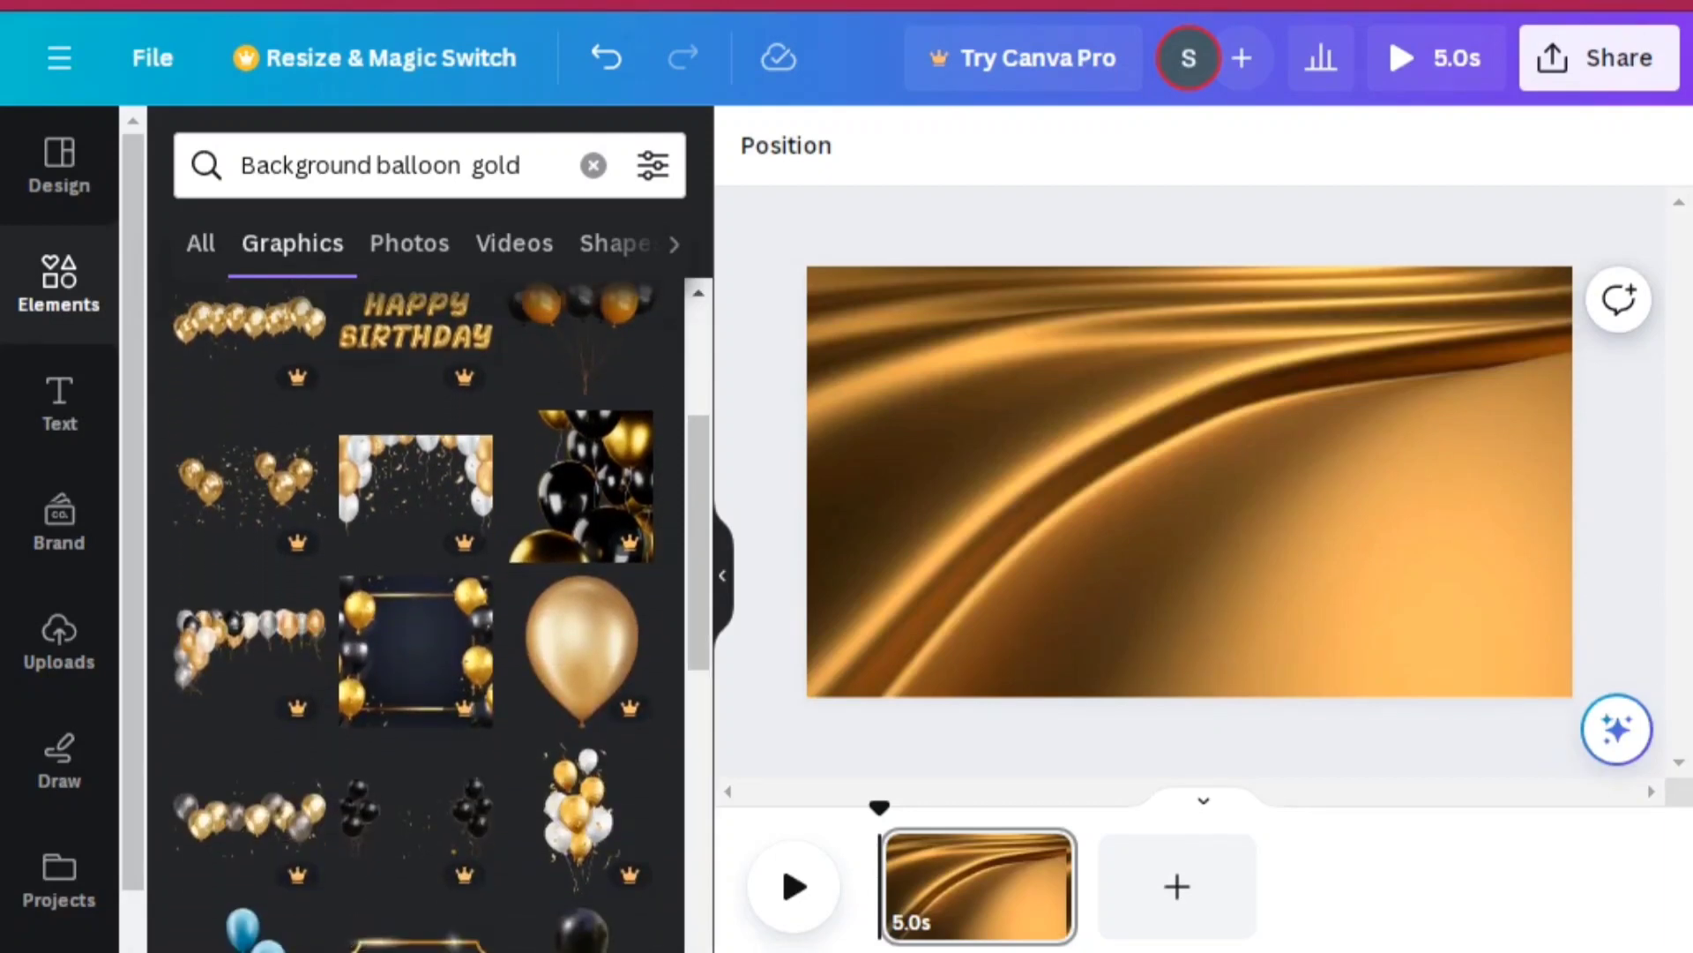
{"action": "scroll", "coordinate": [427, 617], "scroll_direction": "down", "scroll_amount": 3}
{"action": "scroll", "coordinate": [428, 617], "scroll_direction": "down", "scroll_amount": 4}
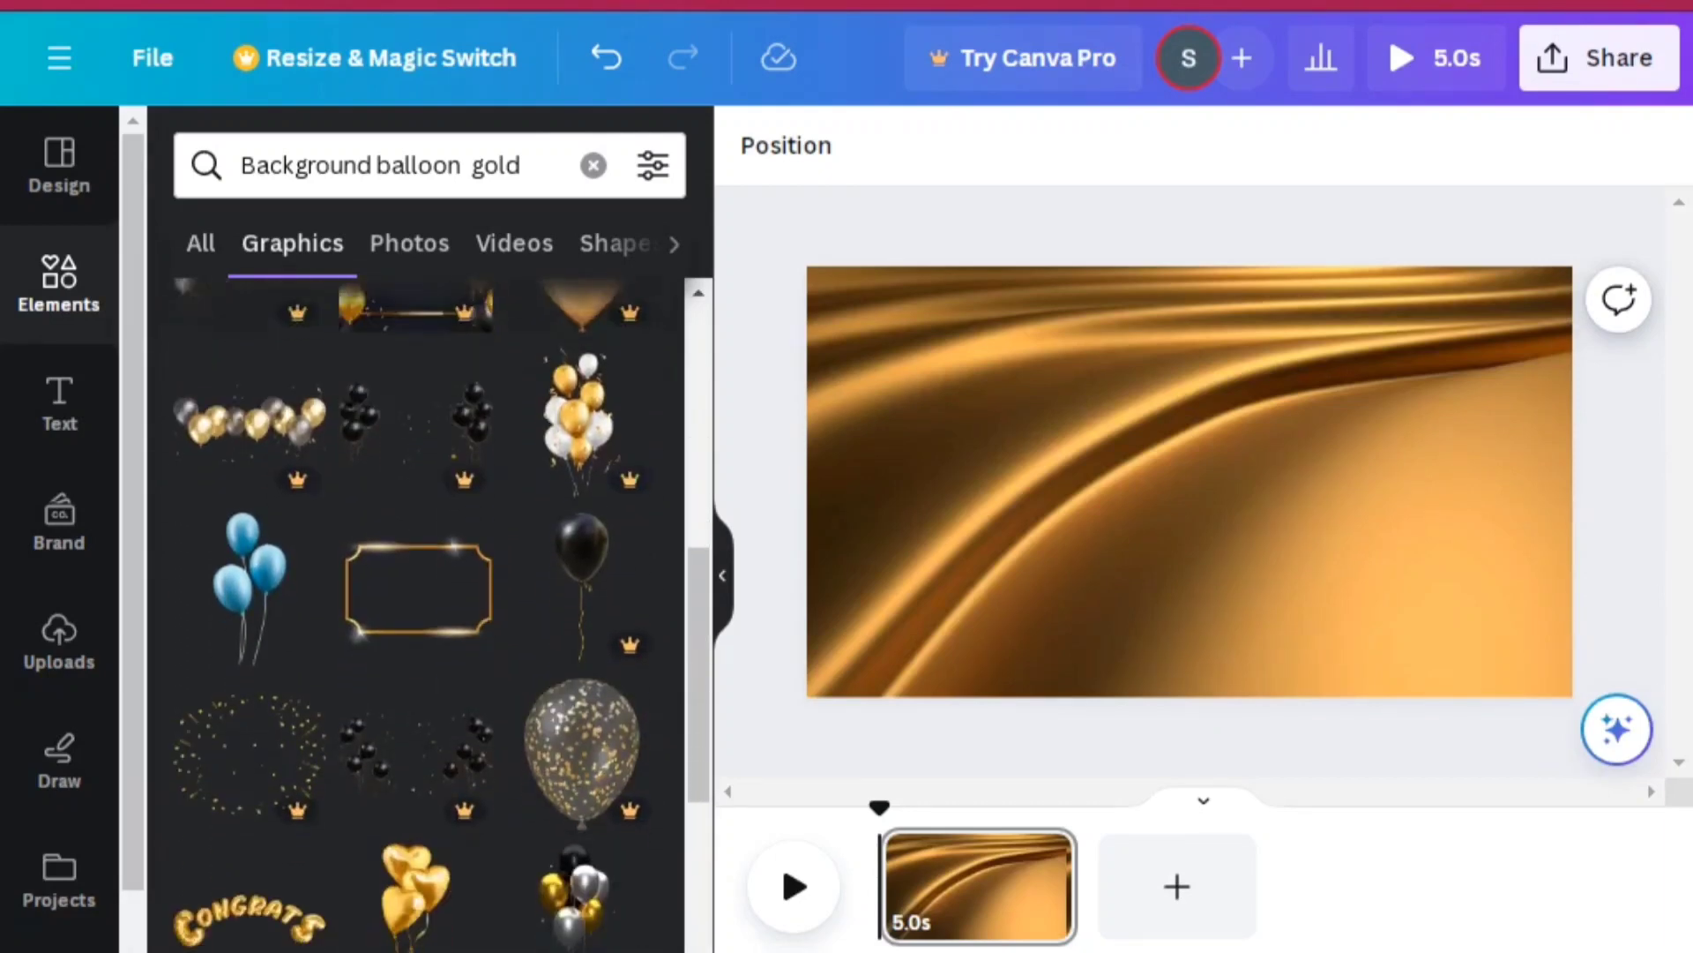
{"action": "scroll", "coordinate": [428, 618], "scroll_direction": "down", "scroll_amount": 3}
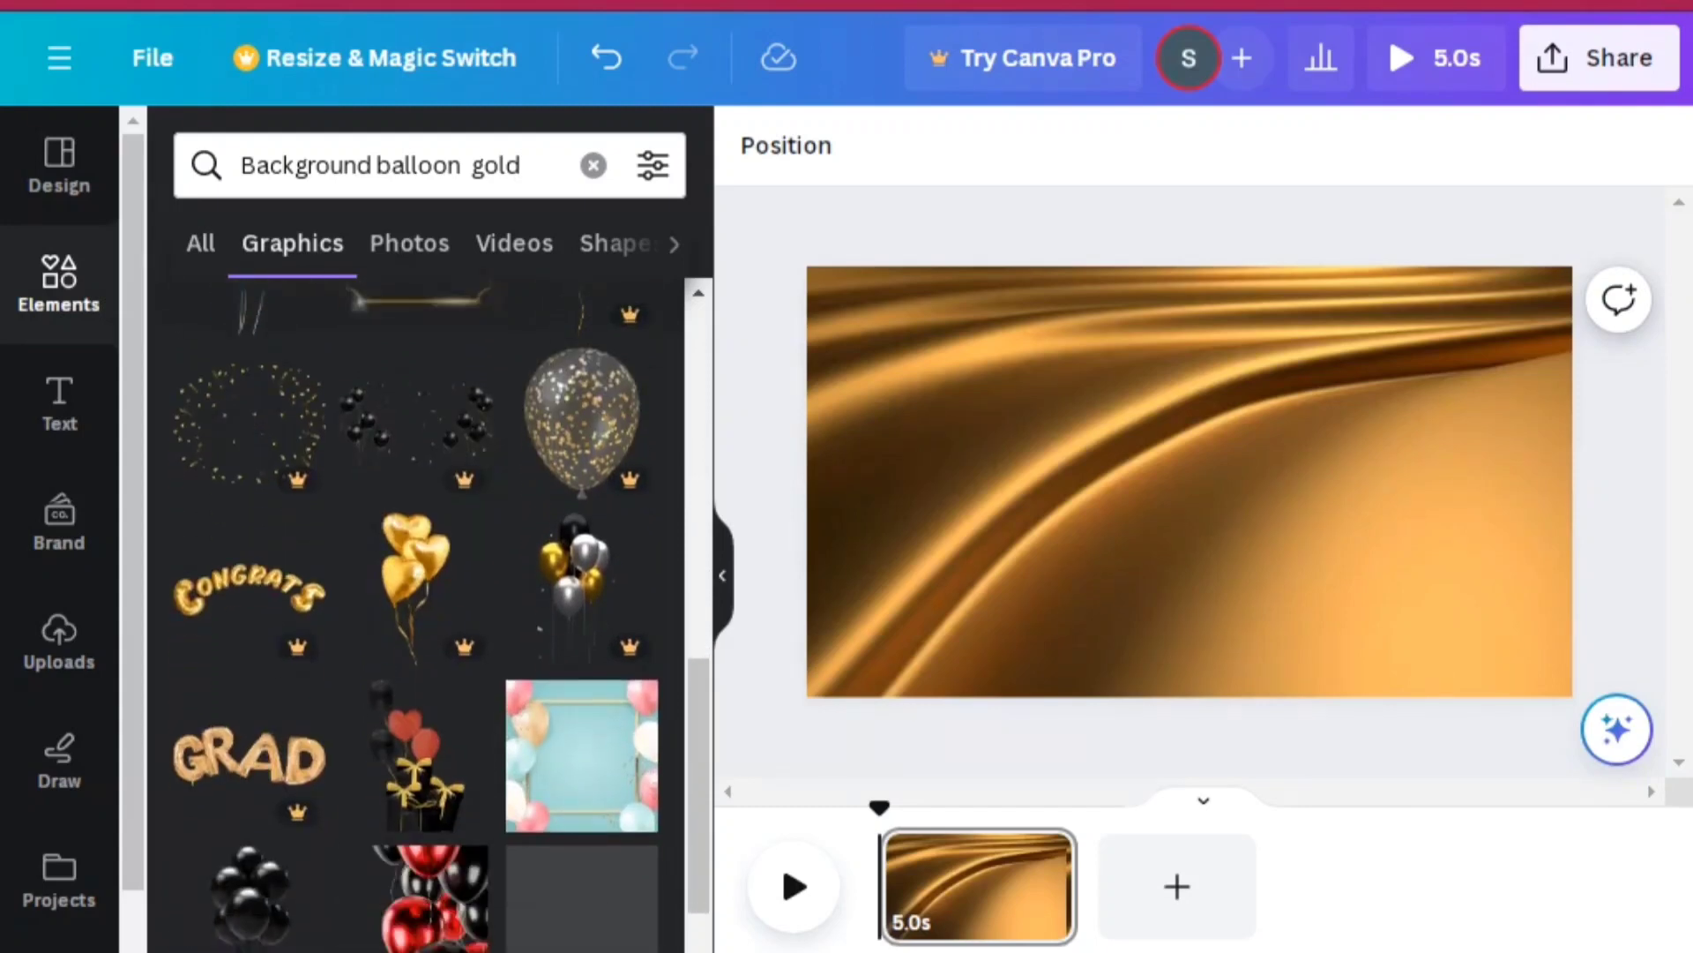
{"action": "scroll", "coordinate": [428, 618], "scroll_direction": "down", "scroll_amount": 4}
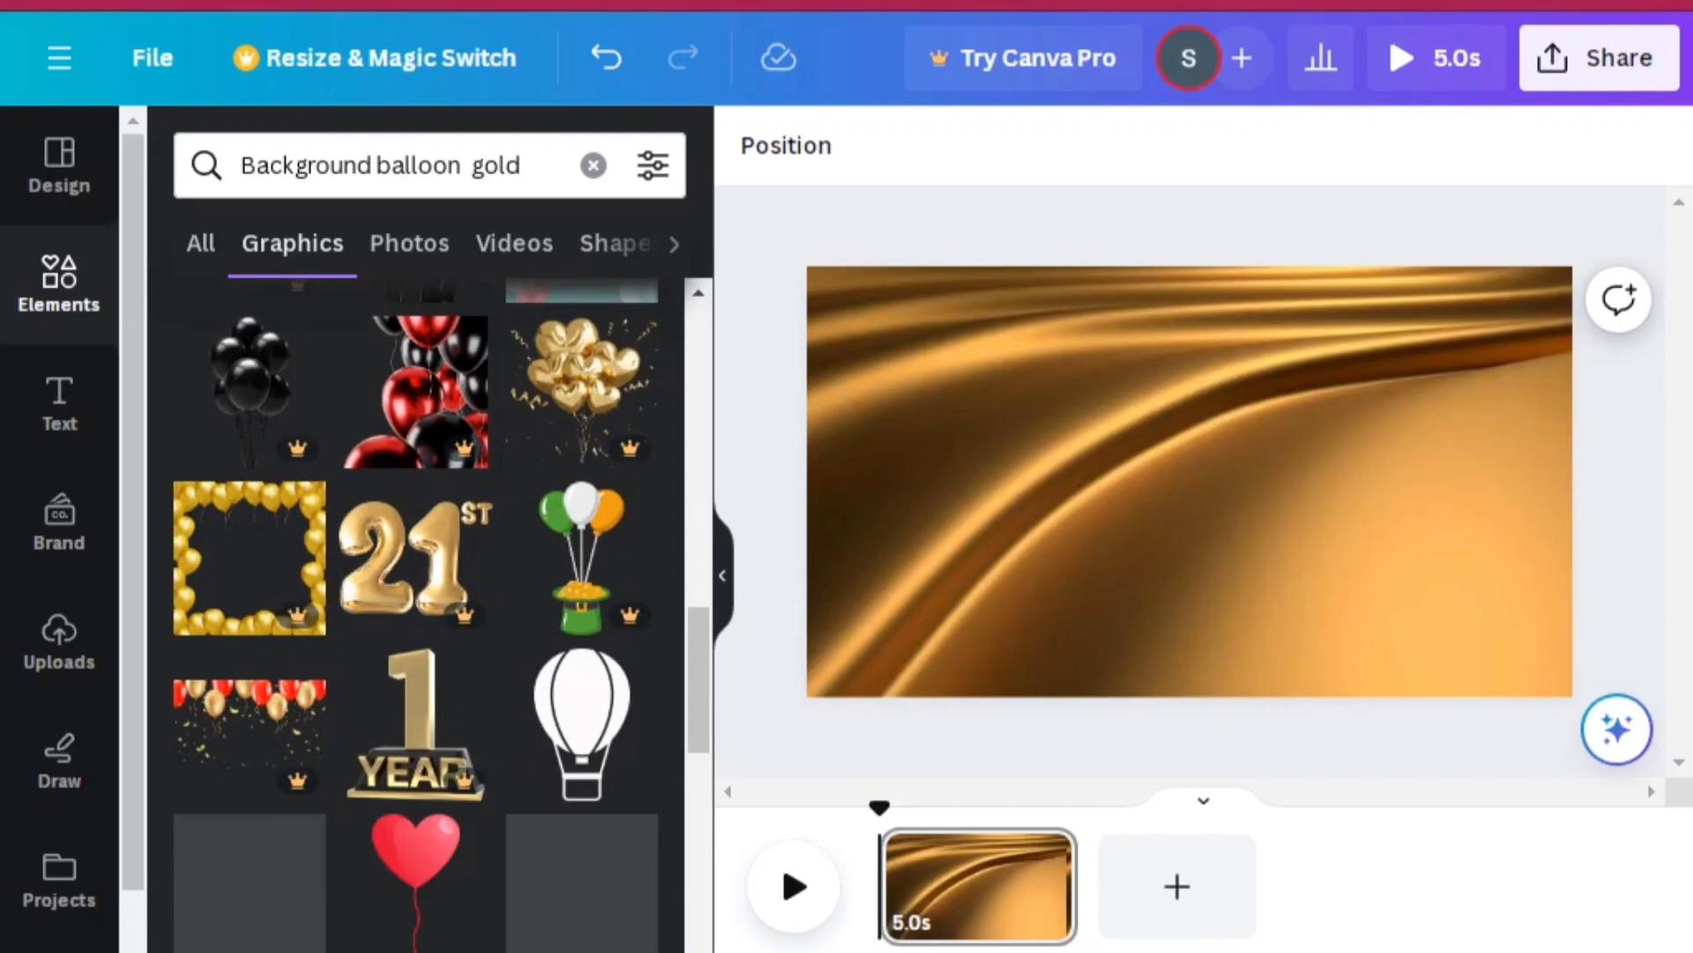
{"action": "scroll", "coordinate": [428, 618], "scroll_direction": "down", "scroll_amount": 4}
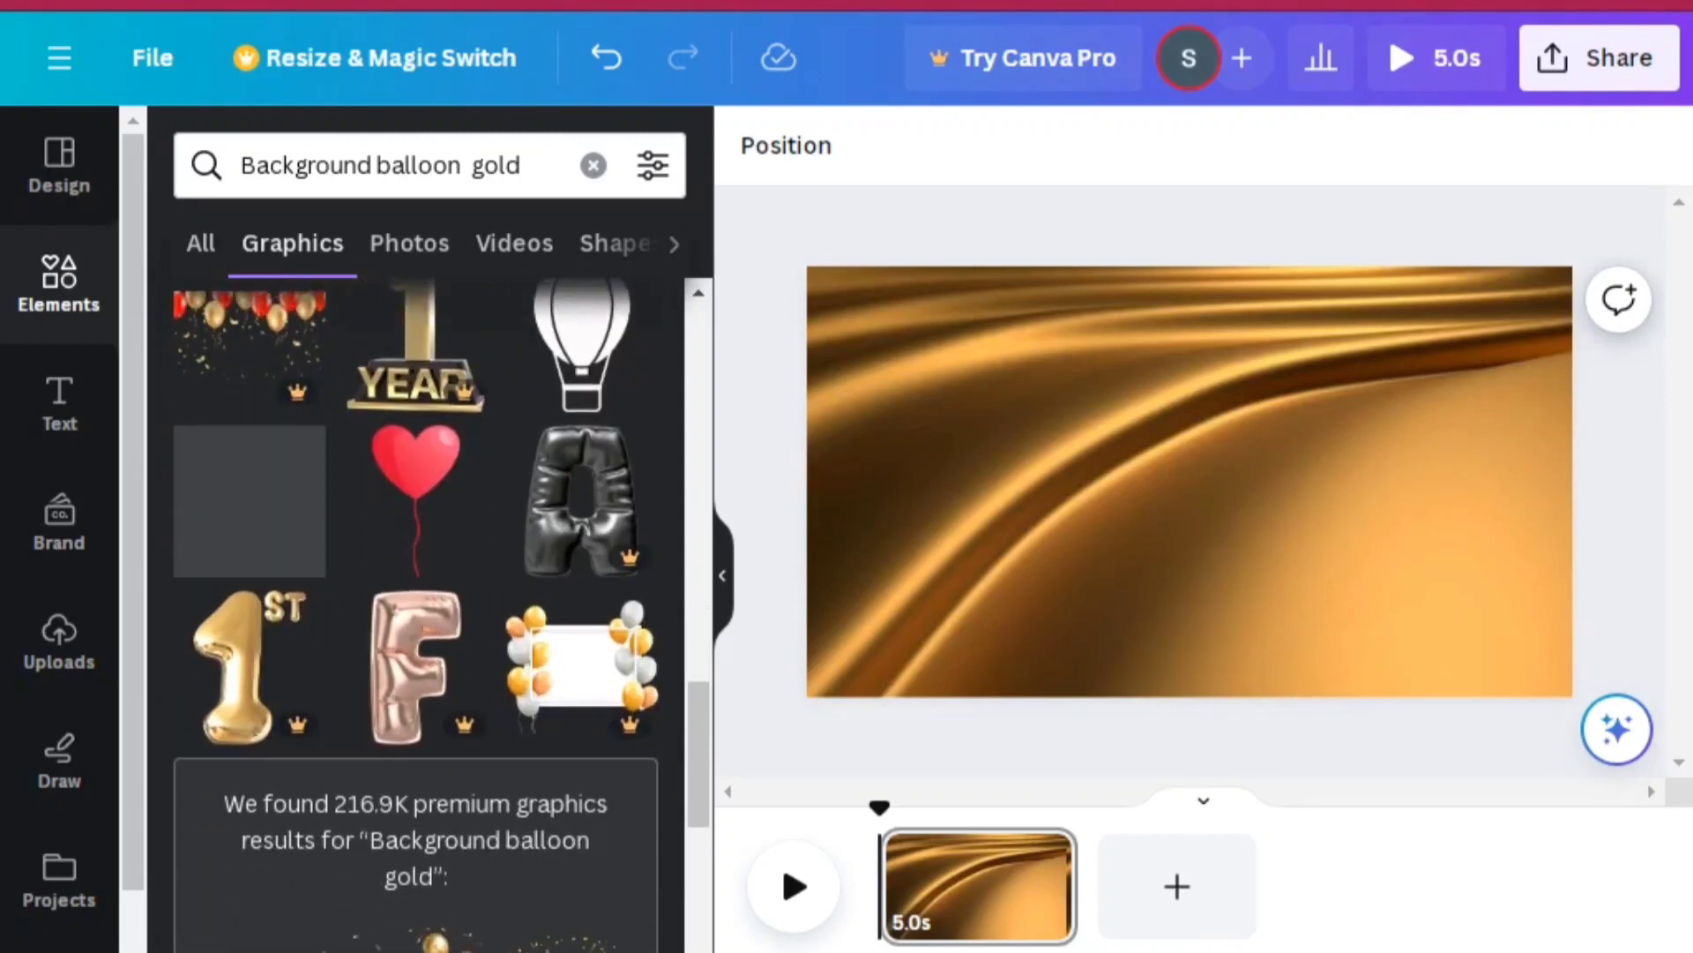
{"action": "scroll", "coordinate": [428, 618], "scroll_direction": "down", "scroll_amount": 5}
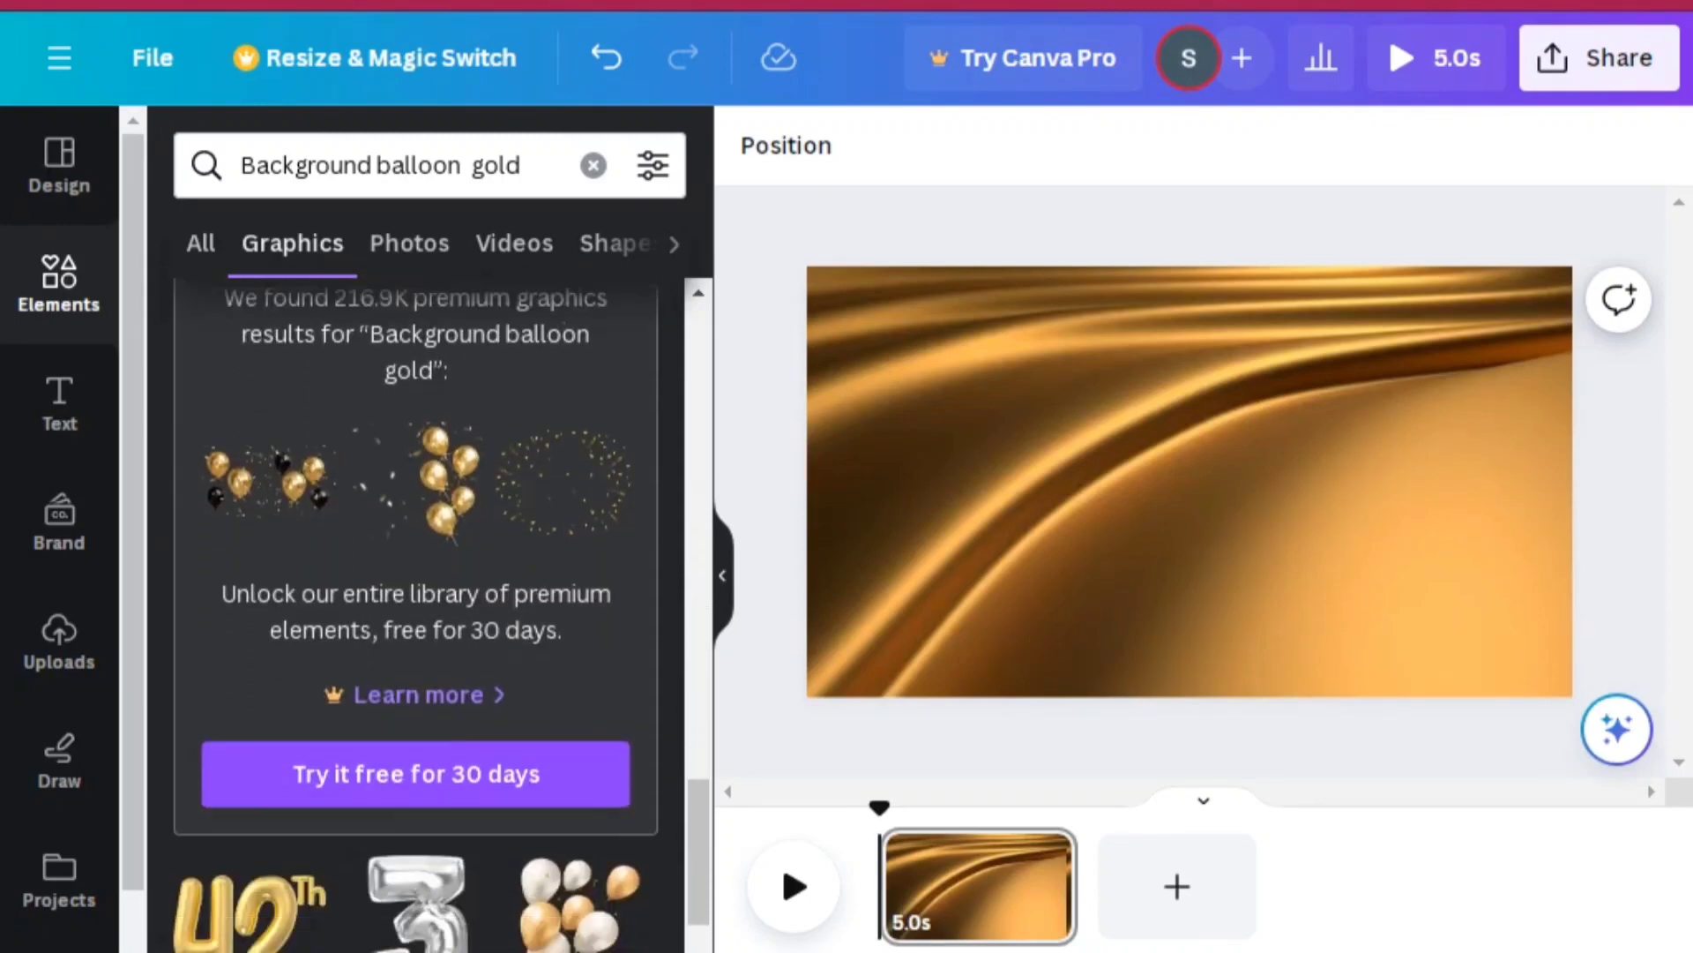
{"action": "scroll", "coordinate": [428, 617], "scroll_direction": "down", "scroll_amount": 4}
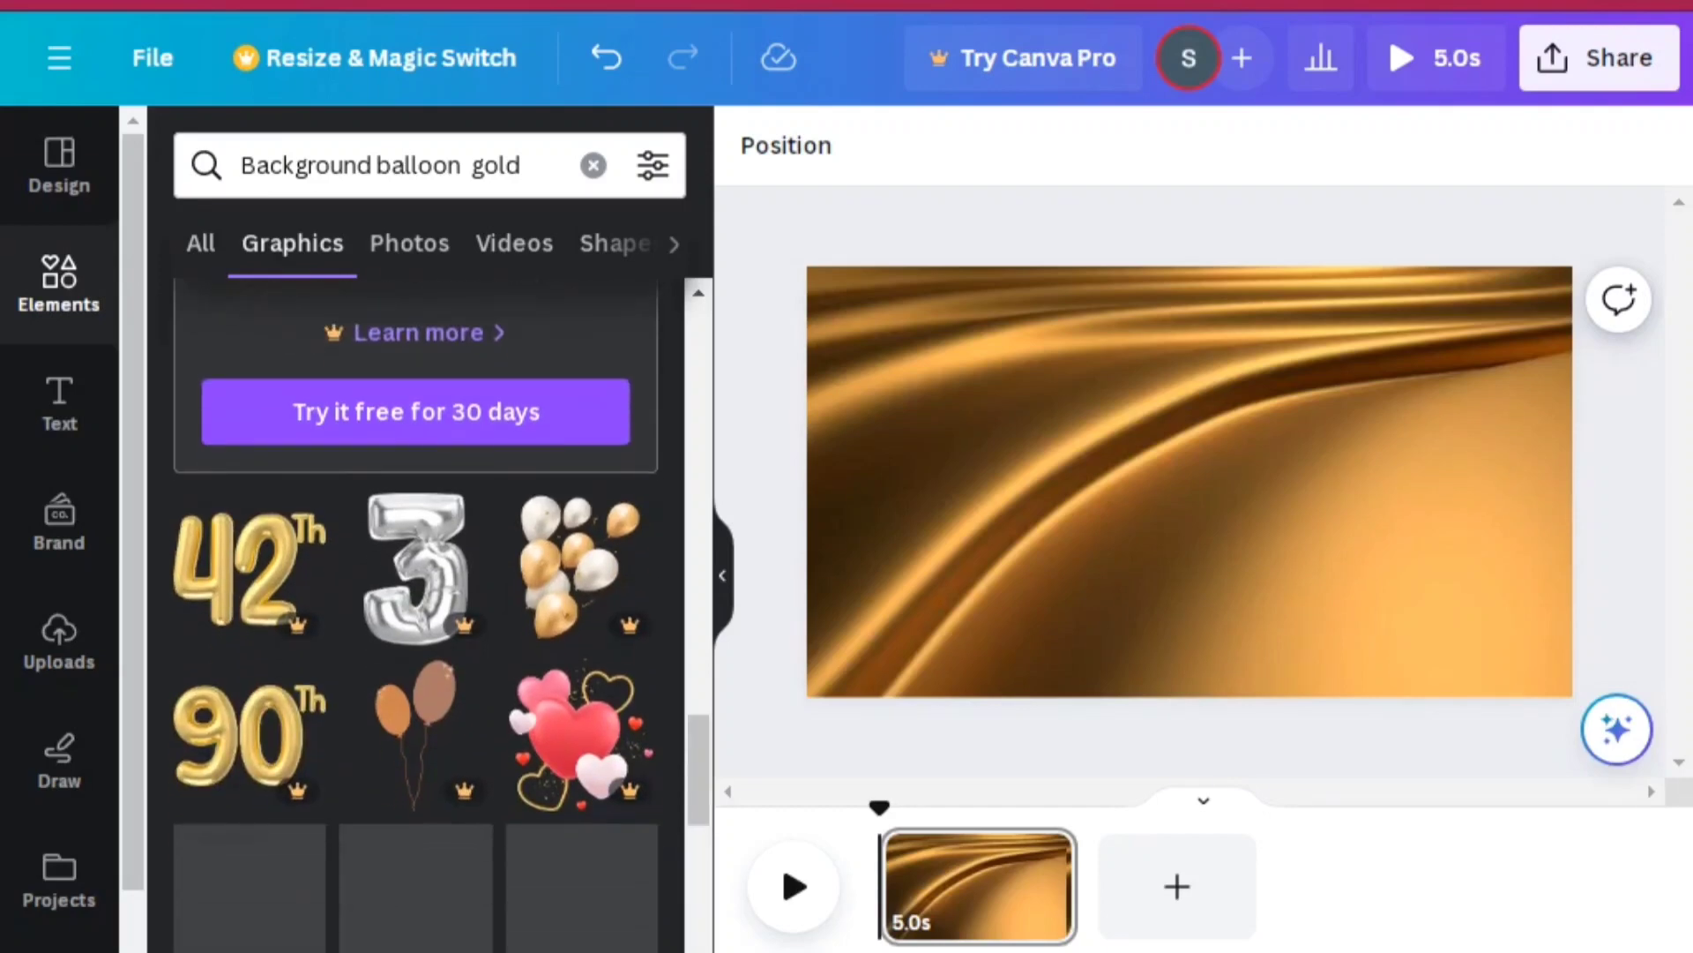
{"action": "scroll", "coordinate": [428, 618], "scroll_direction": "down", "scroll_amount": 5}
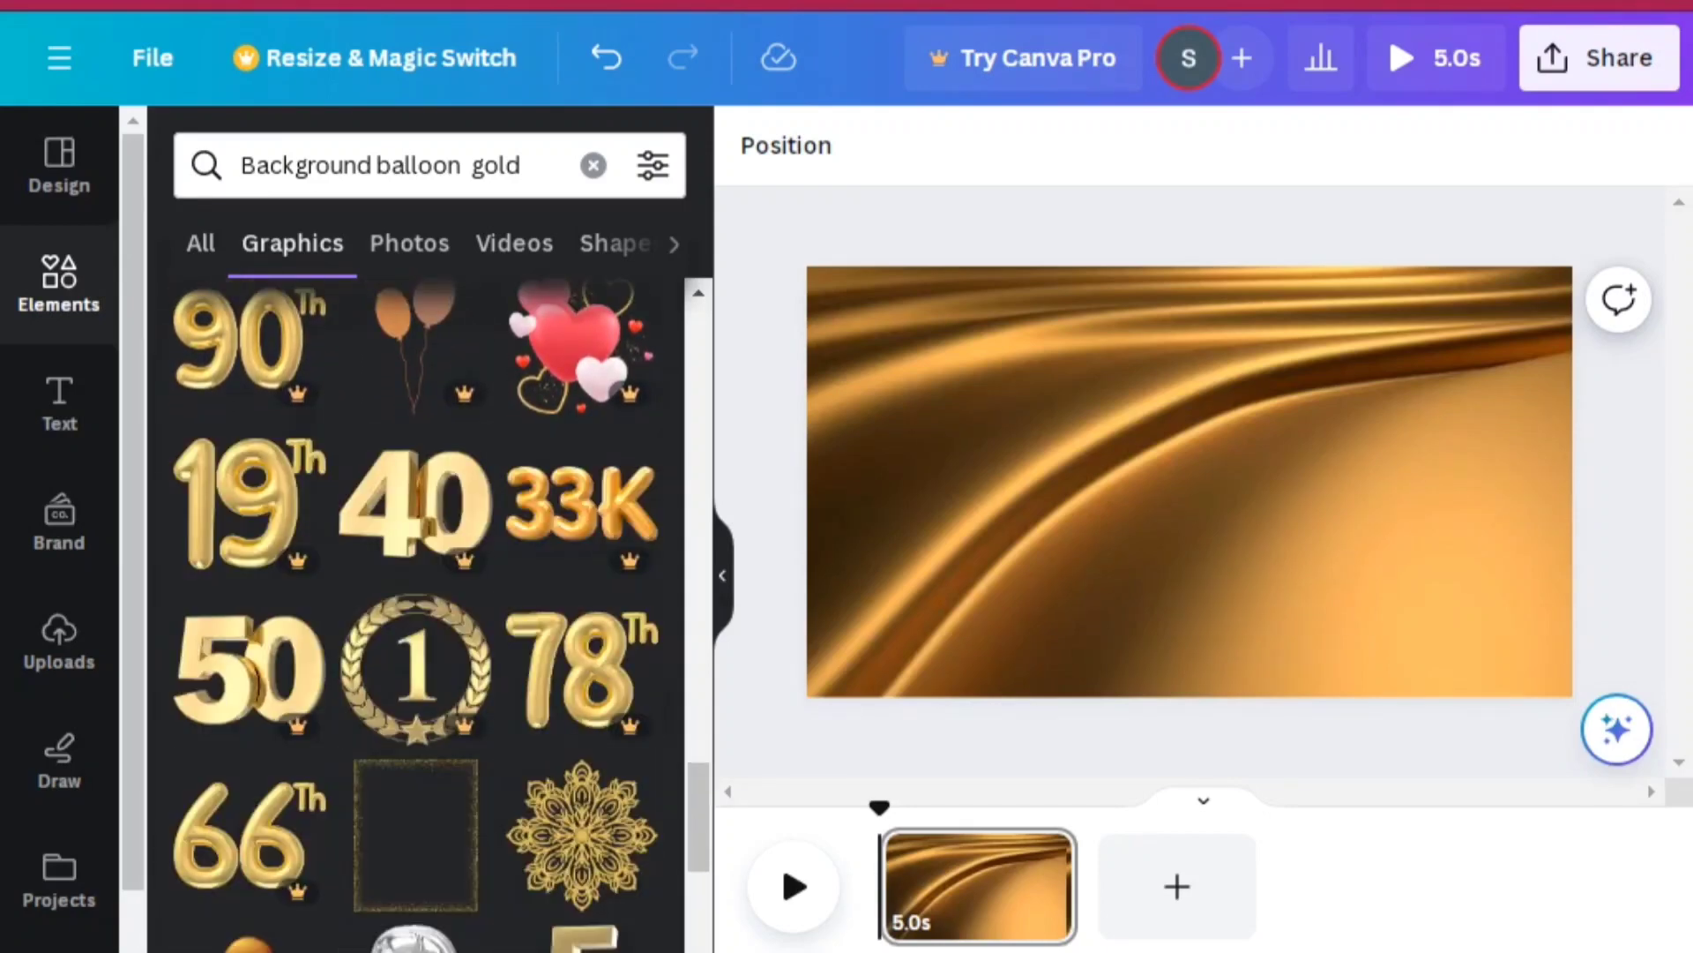
{"action": "scroll", "coordinate": [414, 618], "scroll_direction": "down", "scroll_amount": 4}
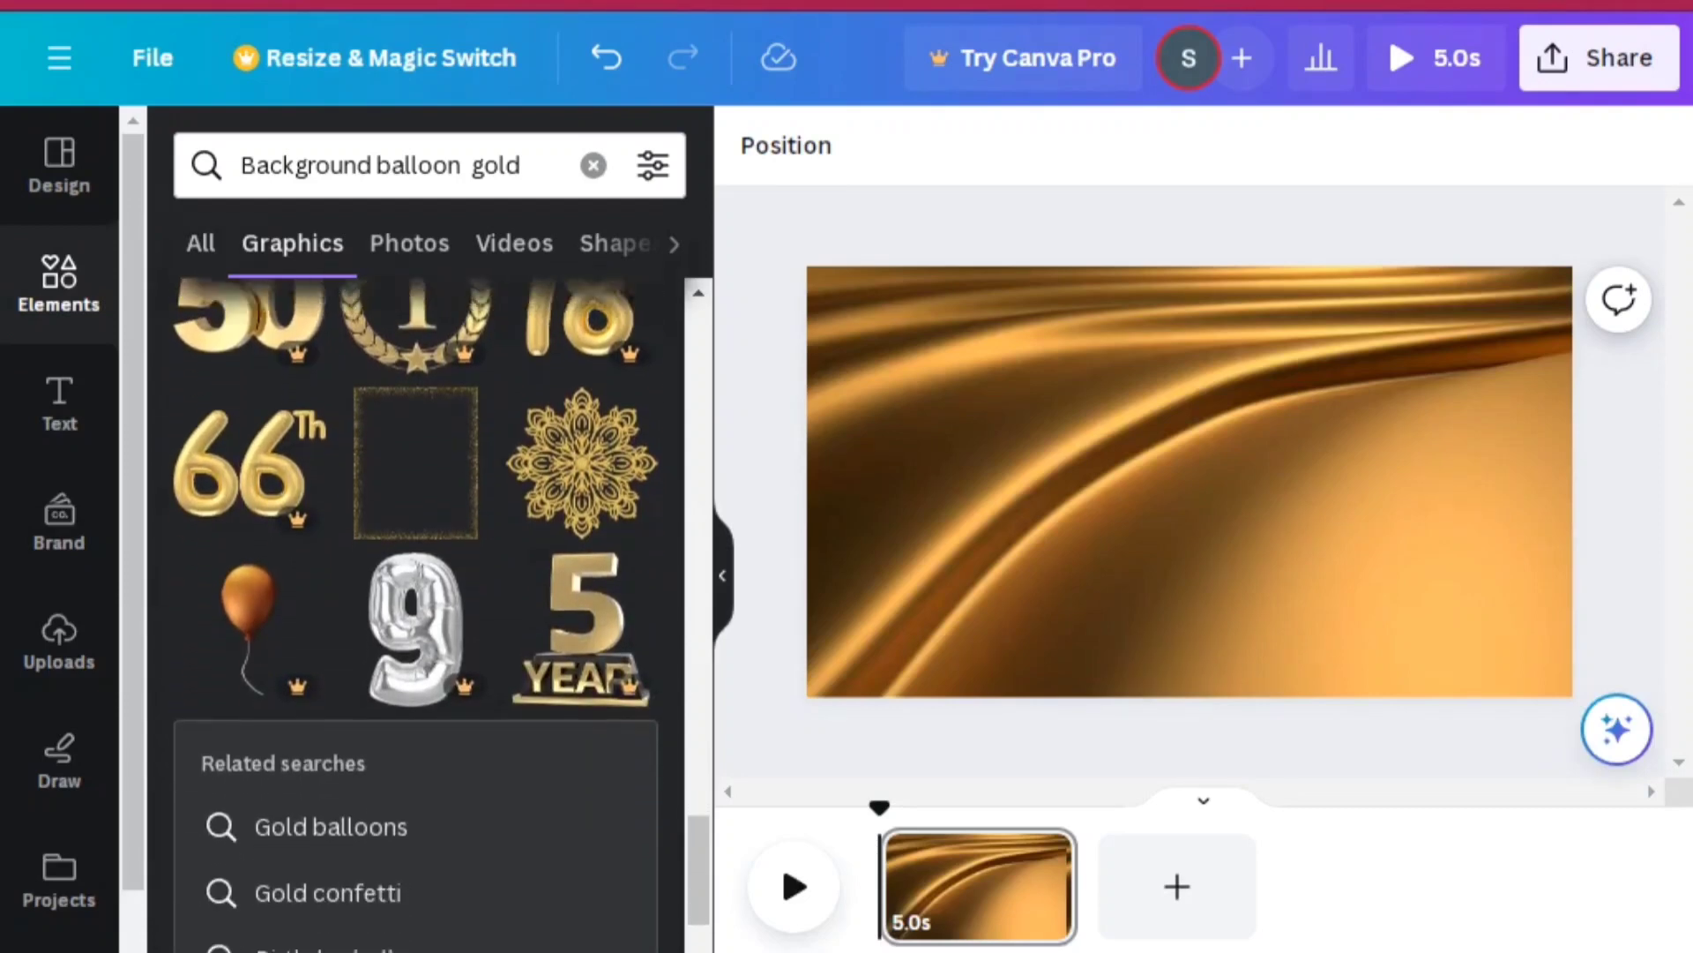
{"action": "scroll", "coordinate": [414, 617], "scroll_direction": "down", "scroll_amount": 5}
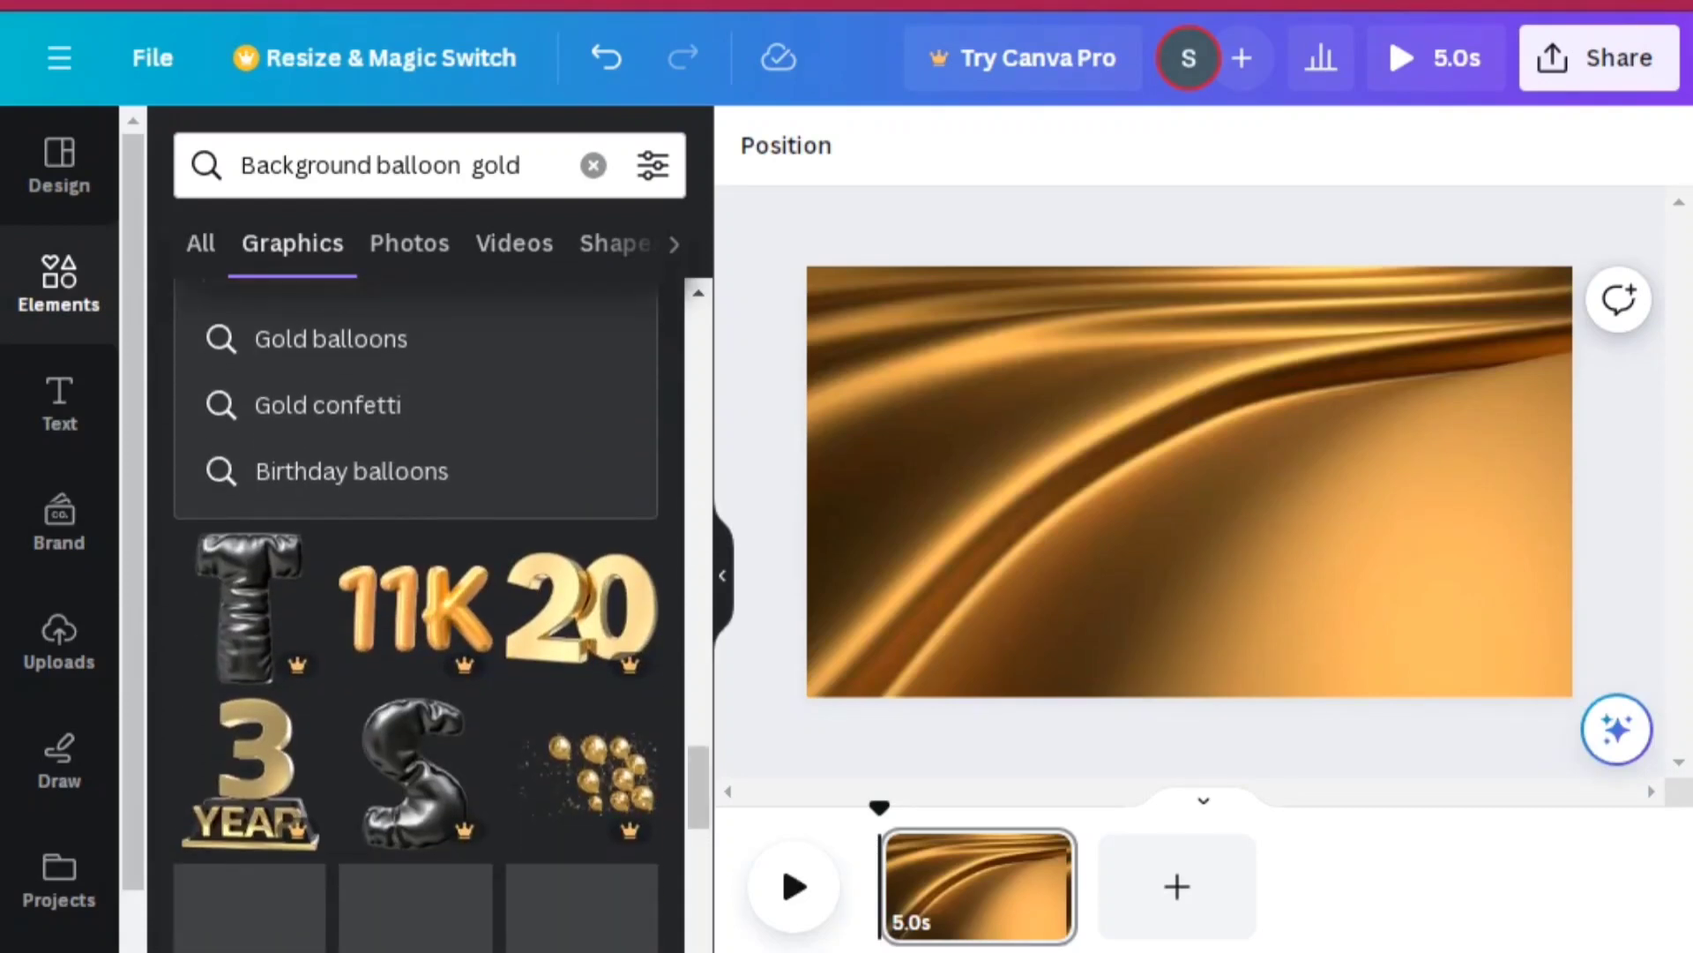
{"action": "scroll", "coordinate": [414, 618], "scroll_direction": "down", "scroll_amount": 4}
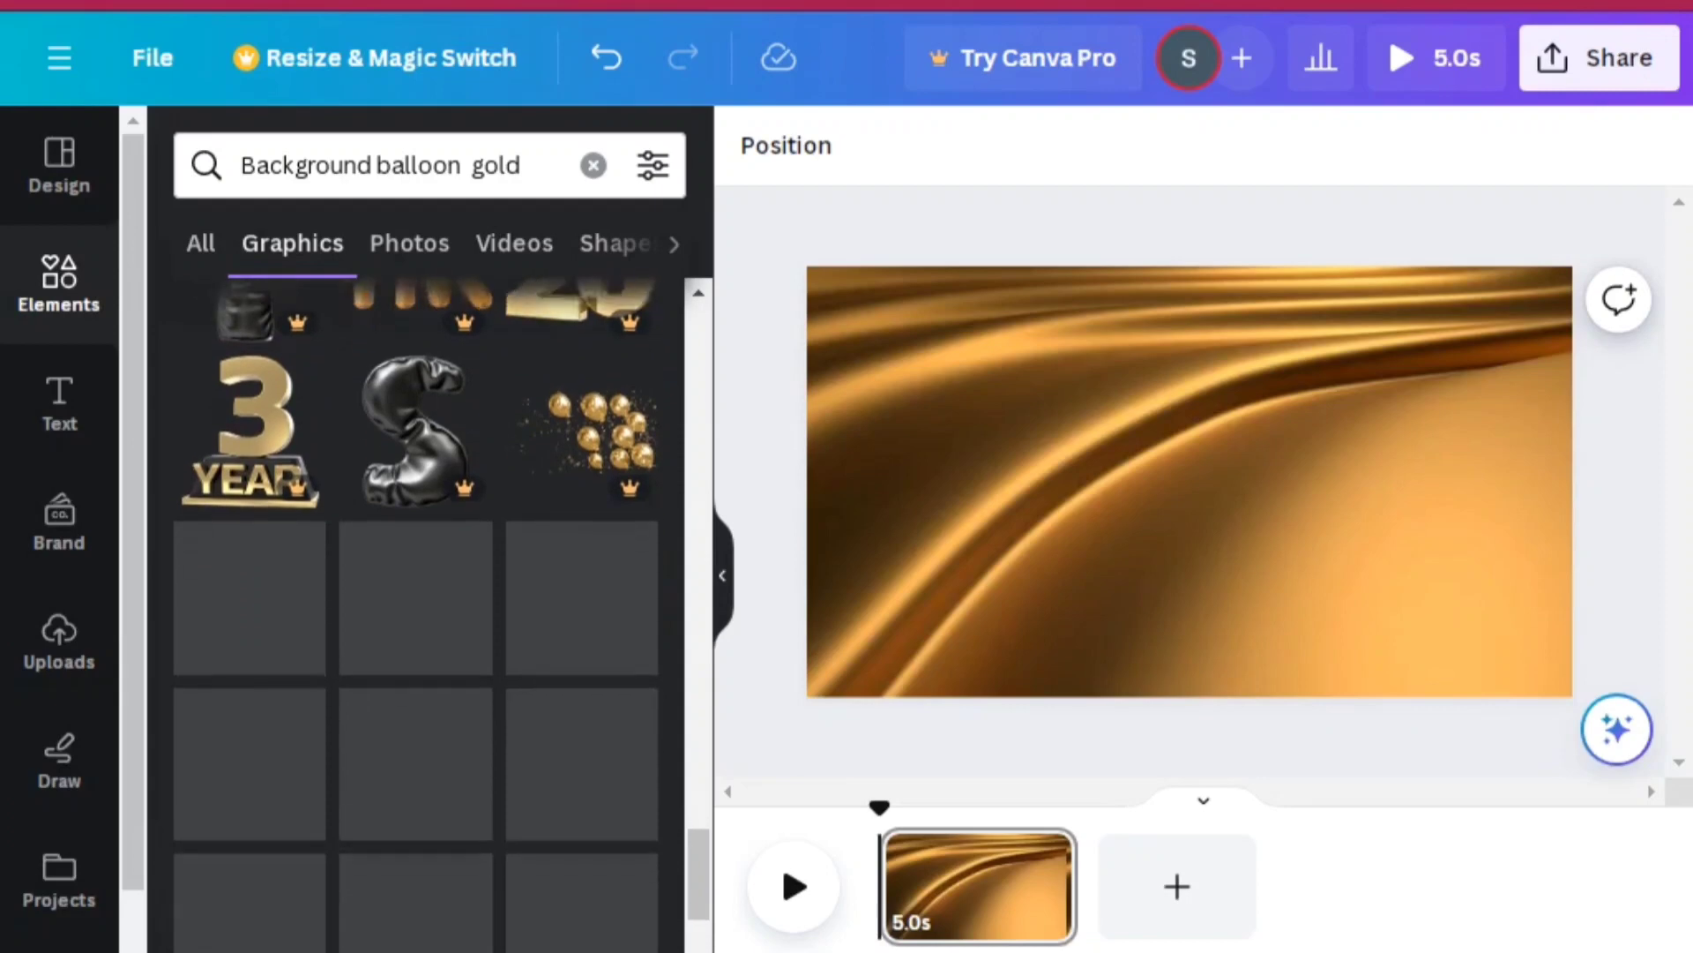
{"action": "scroll", "coordinate": [409, 701], "scroll_direction": "down", "scroll_amount": 4}
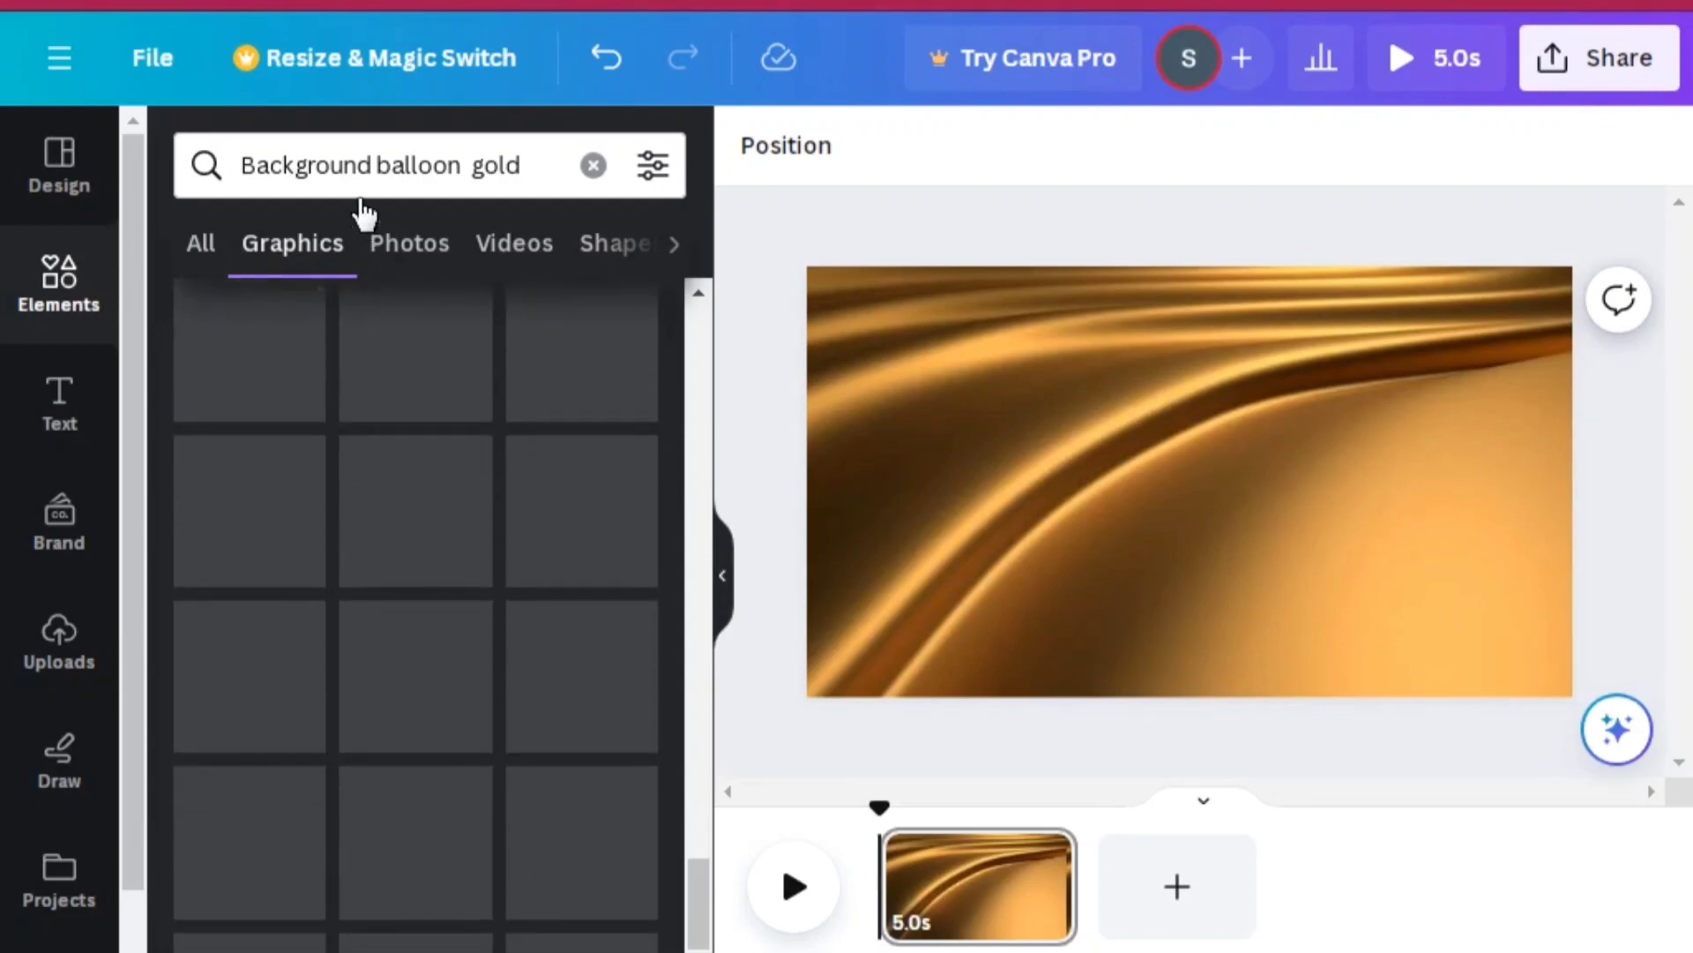
Step: Change the element search term from the background wording to "hart balloon gold" and run the search
{"action": "left_click", "coordinate": [373, 167]}
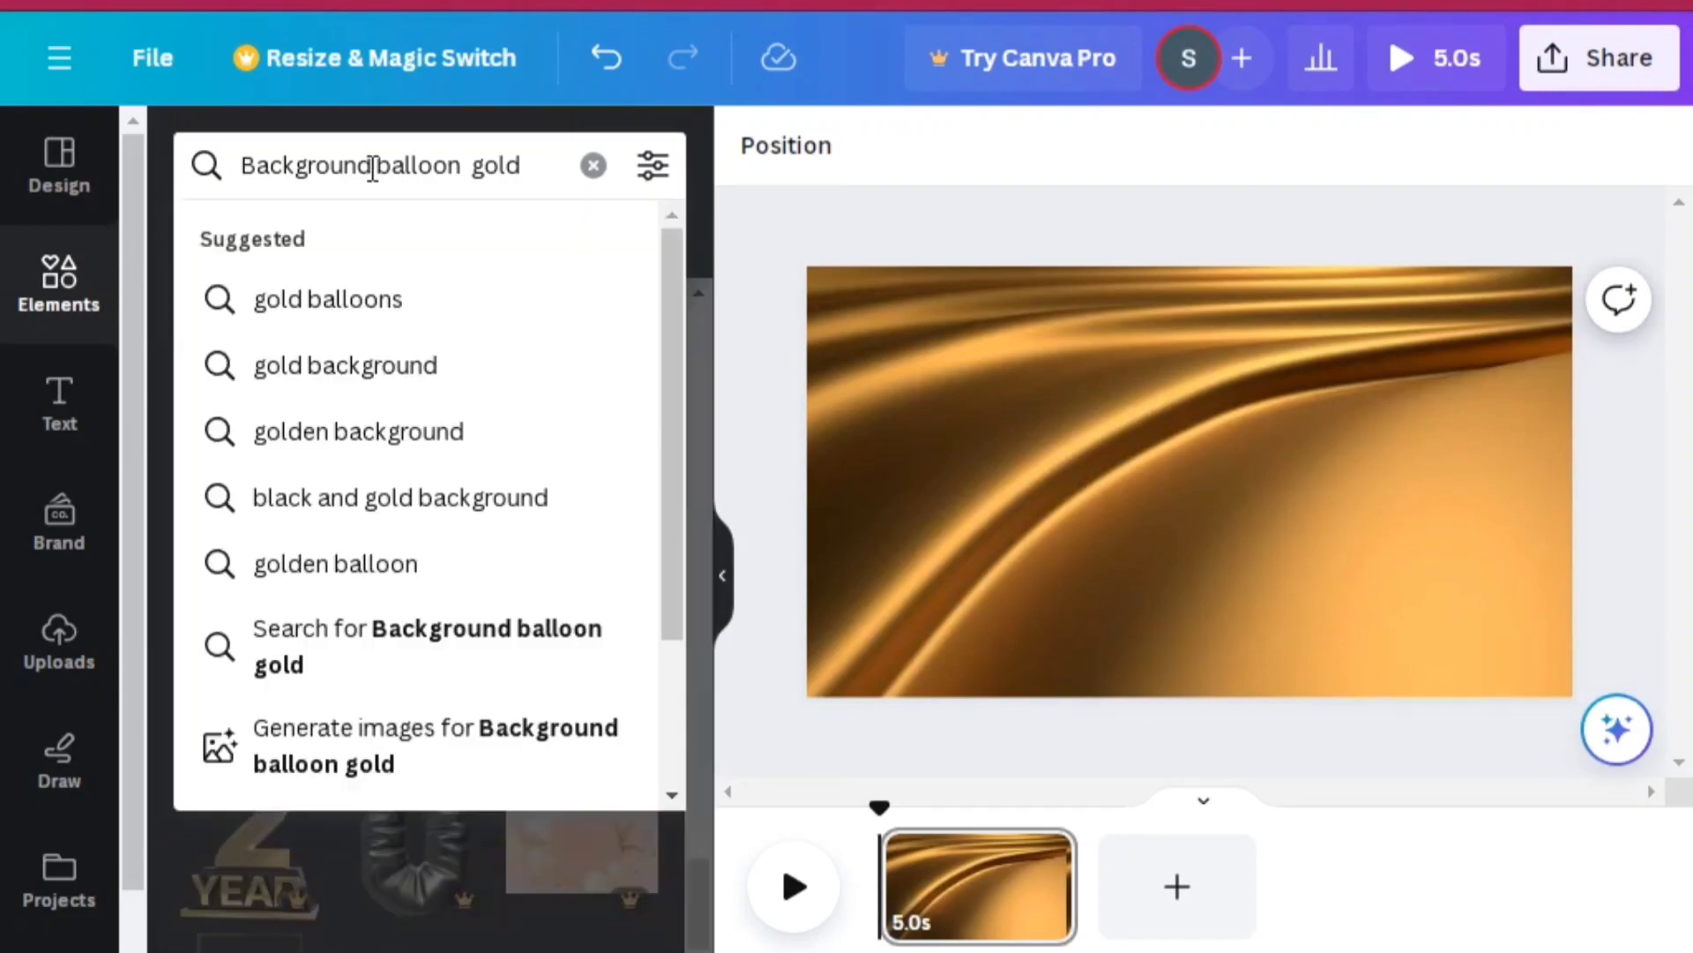
{"action": "key", "text": "BackSpace"}
{"action": "key", "text": "BackSpace"}
{"action": "key", "text": "BackSpace"}
{"action": "key", "text": "BackSpace"}
{"action": "key", "text": "BackSpace"}
{"action": "key", "text": "BackSpace"}
{"action": "key", "text": "BackSpace"}
{"action": "key", "text": "BackSpace"}
{"action": "key", "text": "BackSpace"}
{"action": "key", "text": "BackSpace"}
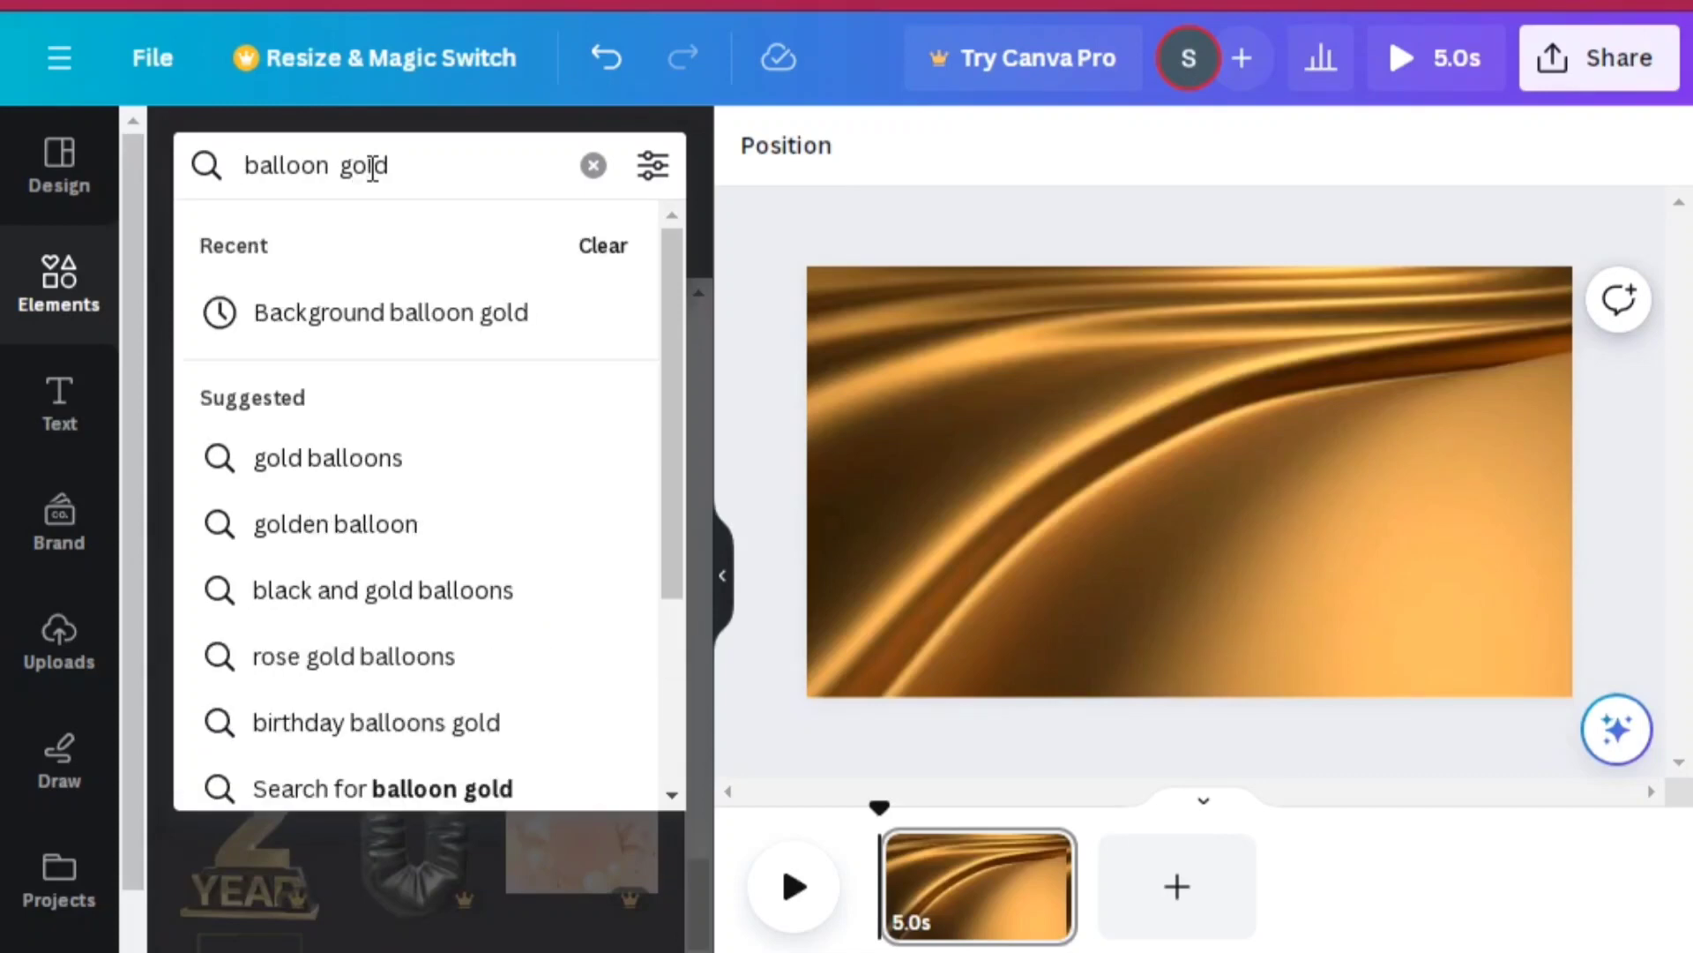
{"action": "type", "text": "ha "}
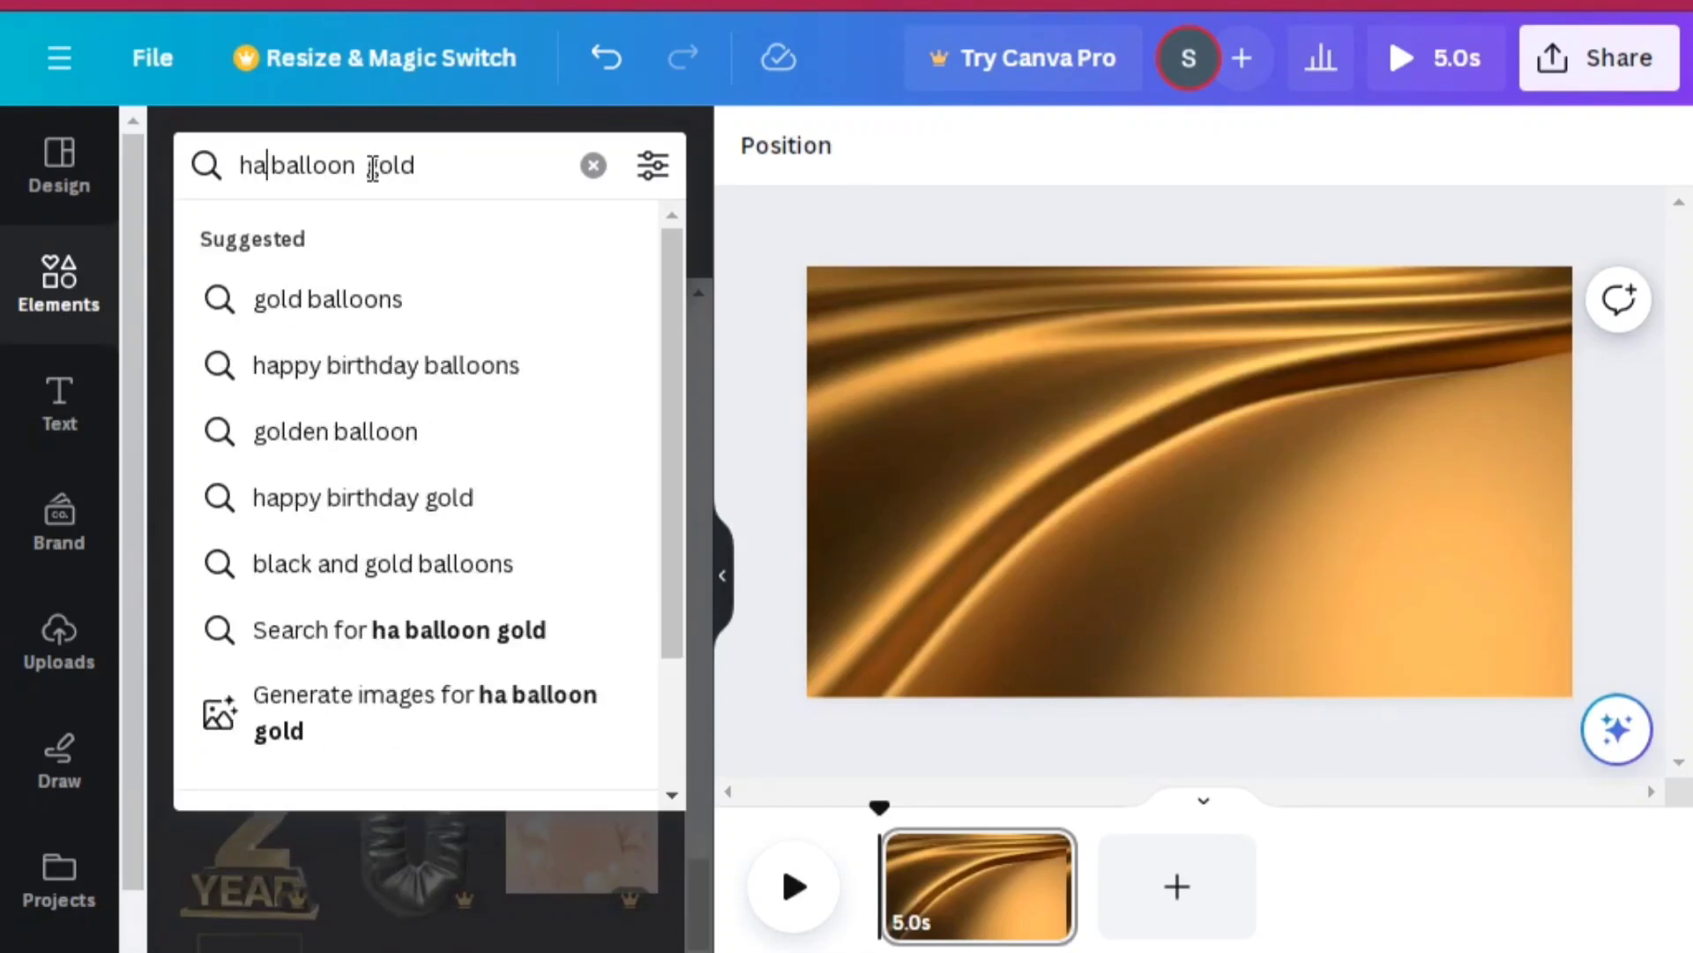
{"action": "type", "text": "rt"}
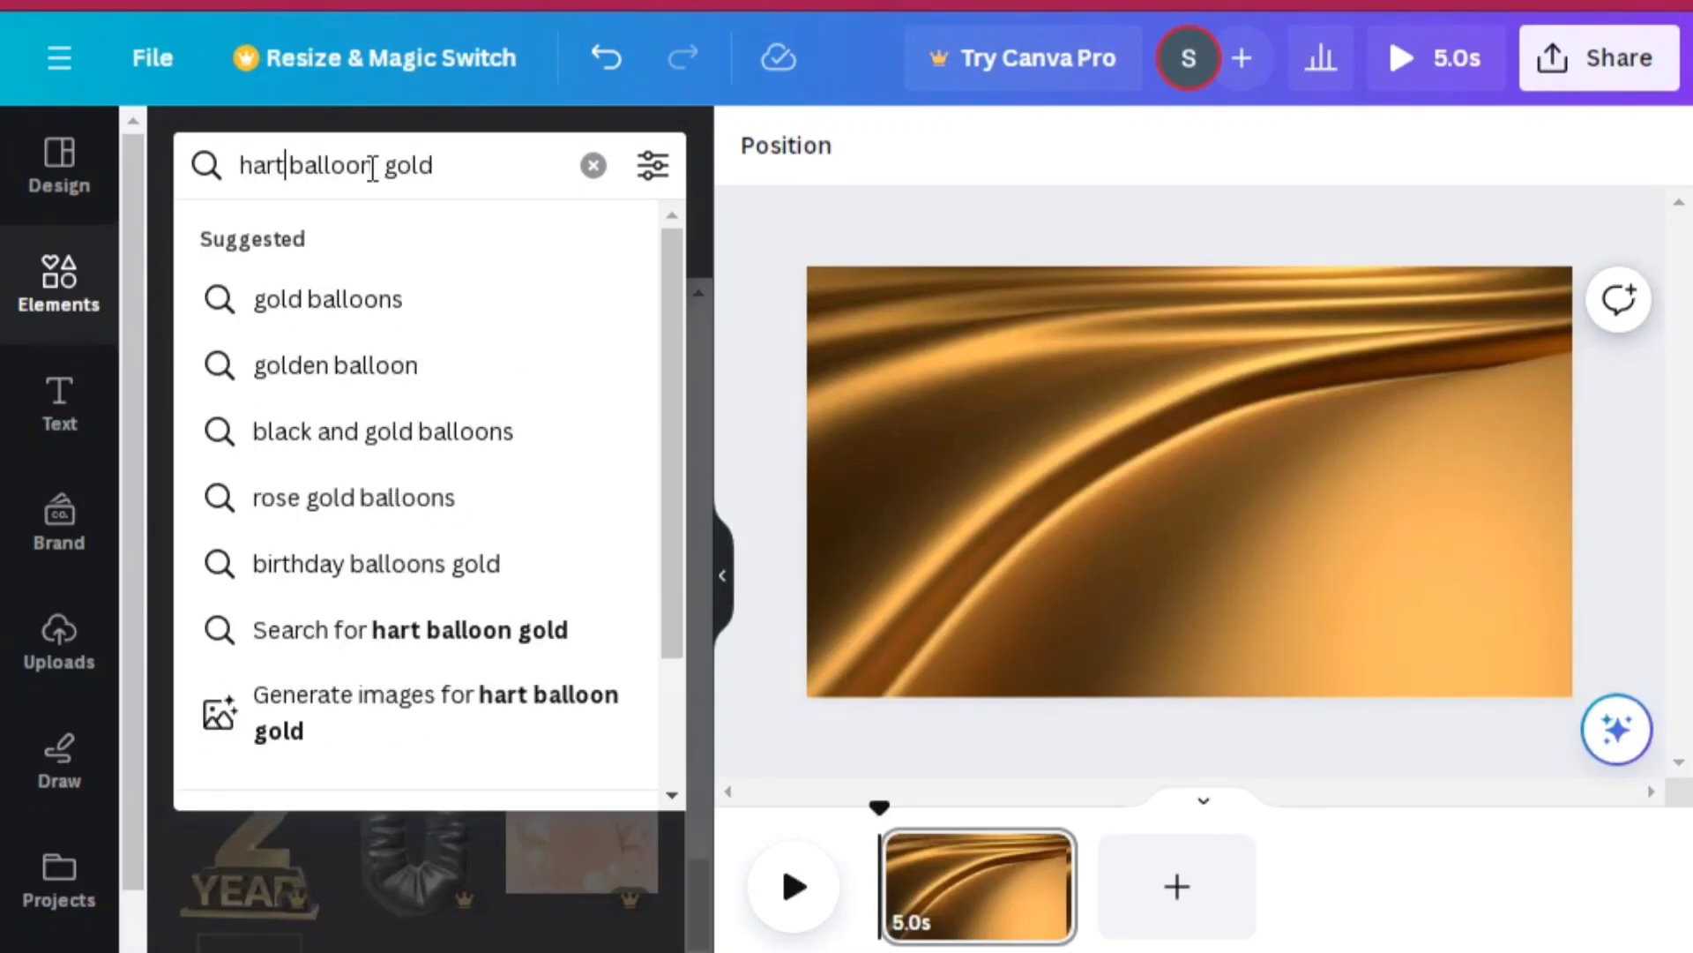
{"action": "type", "text": " b"}
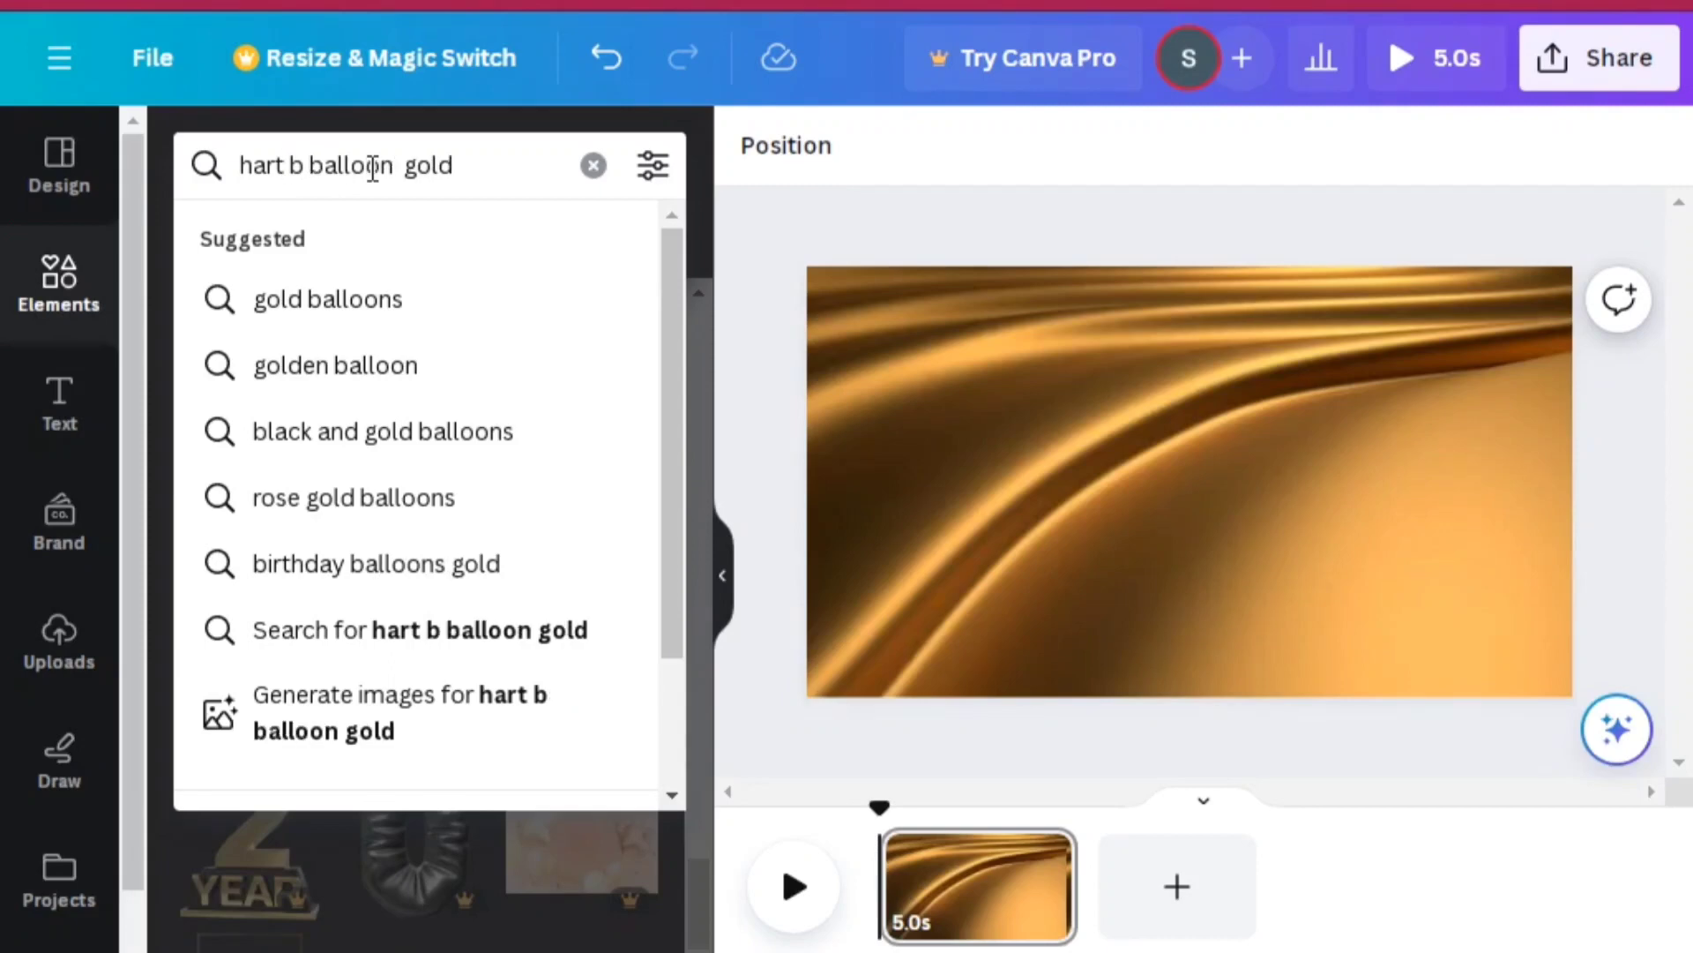
{"action": "key", "text": "BackSpace"}
{"action": "key", "text": "Return"}
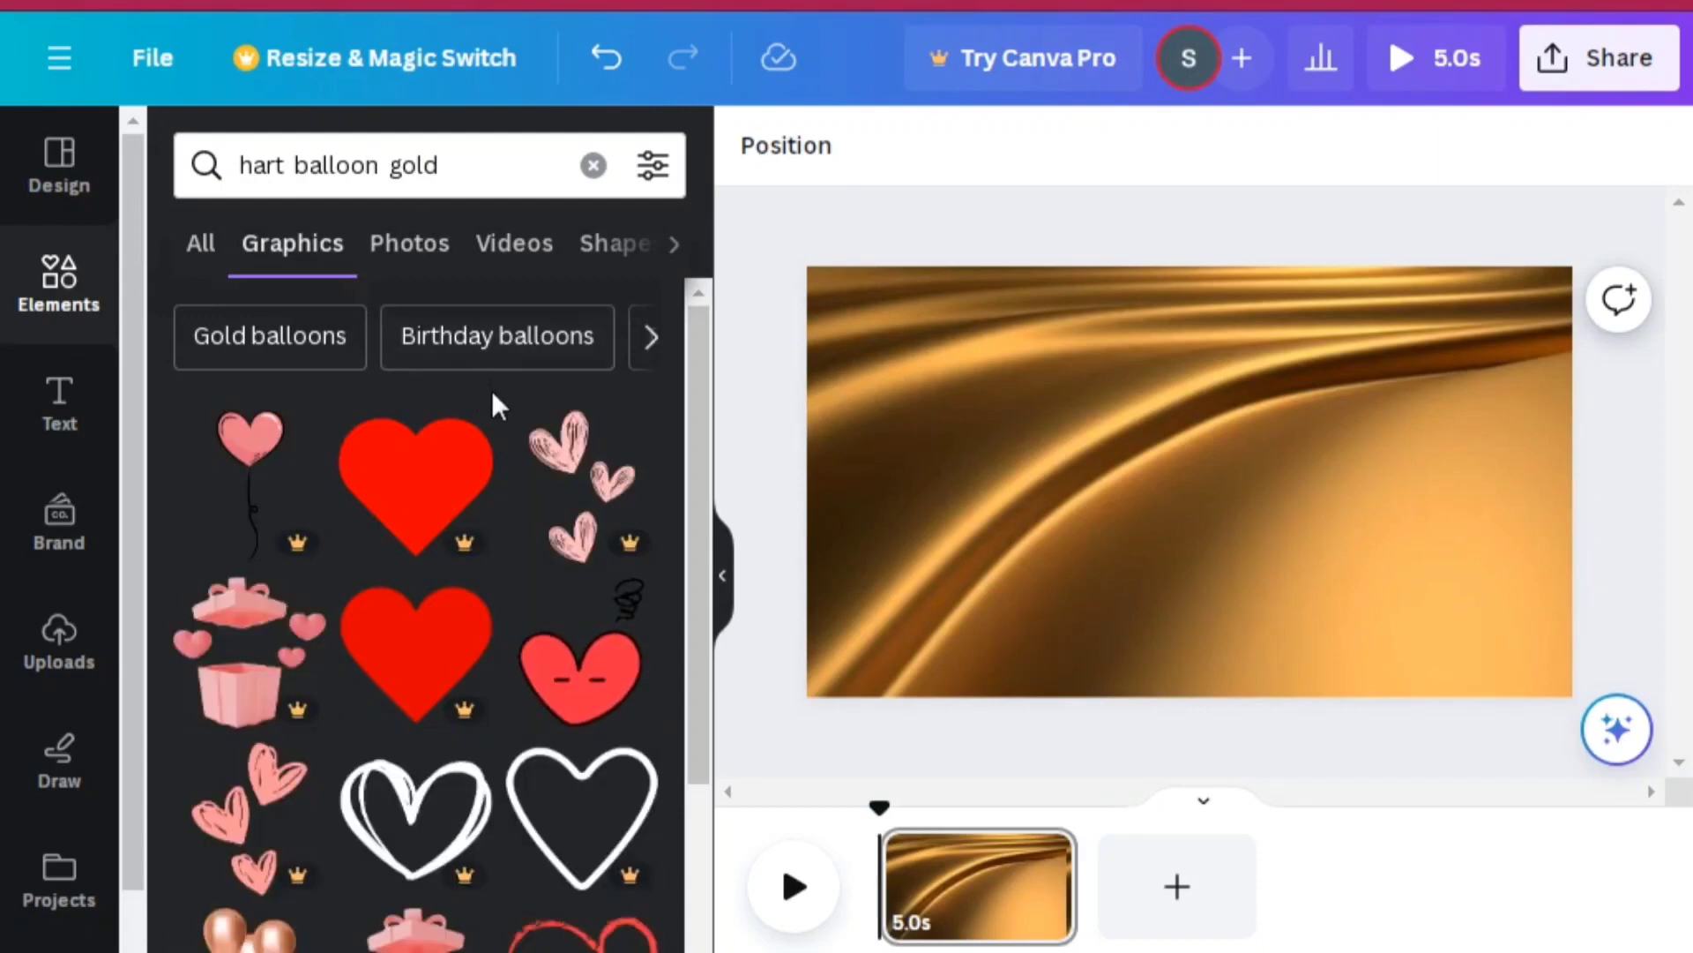
Step: Switch the search to the related term "Gold balloons" and add the free graphic of three gold heart balloons
{"action": "left_click", "coordinate": [316, 344]}
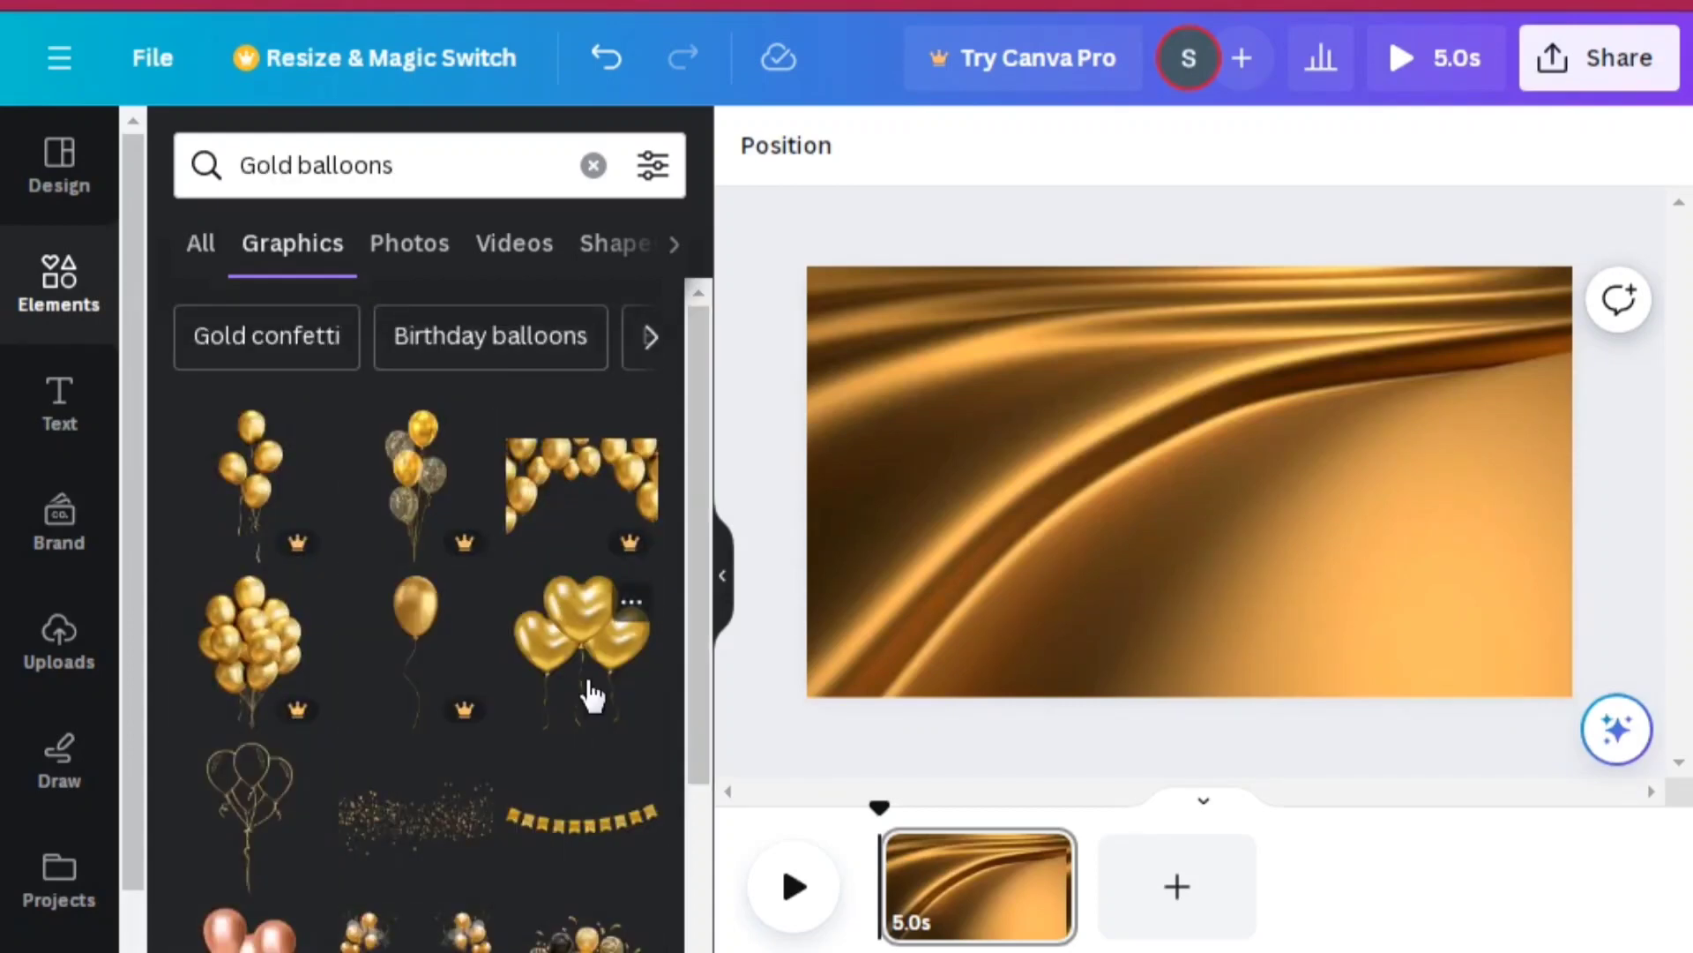
{"action": "left_click", "coordinate": [591, 695]}
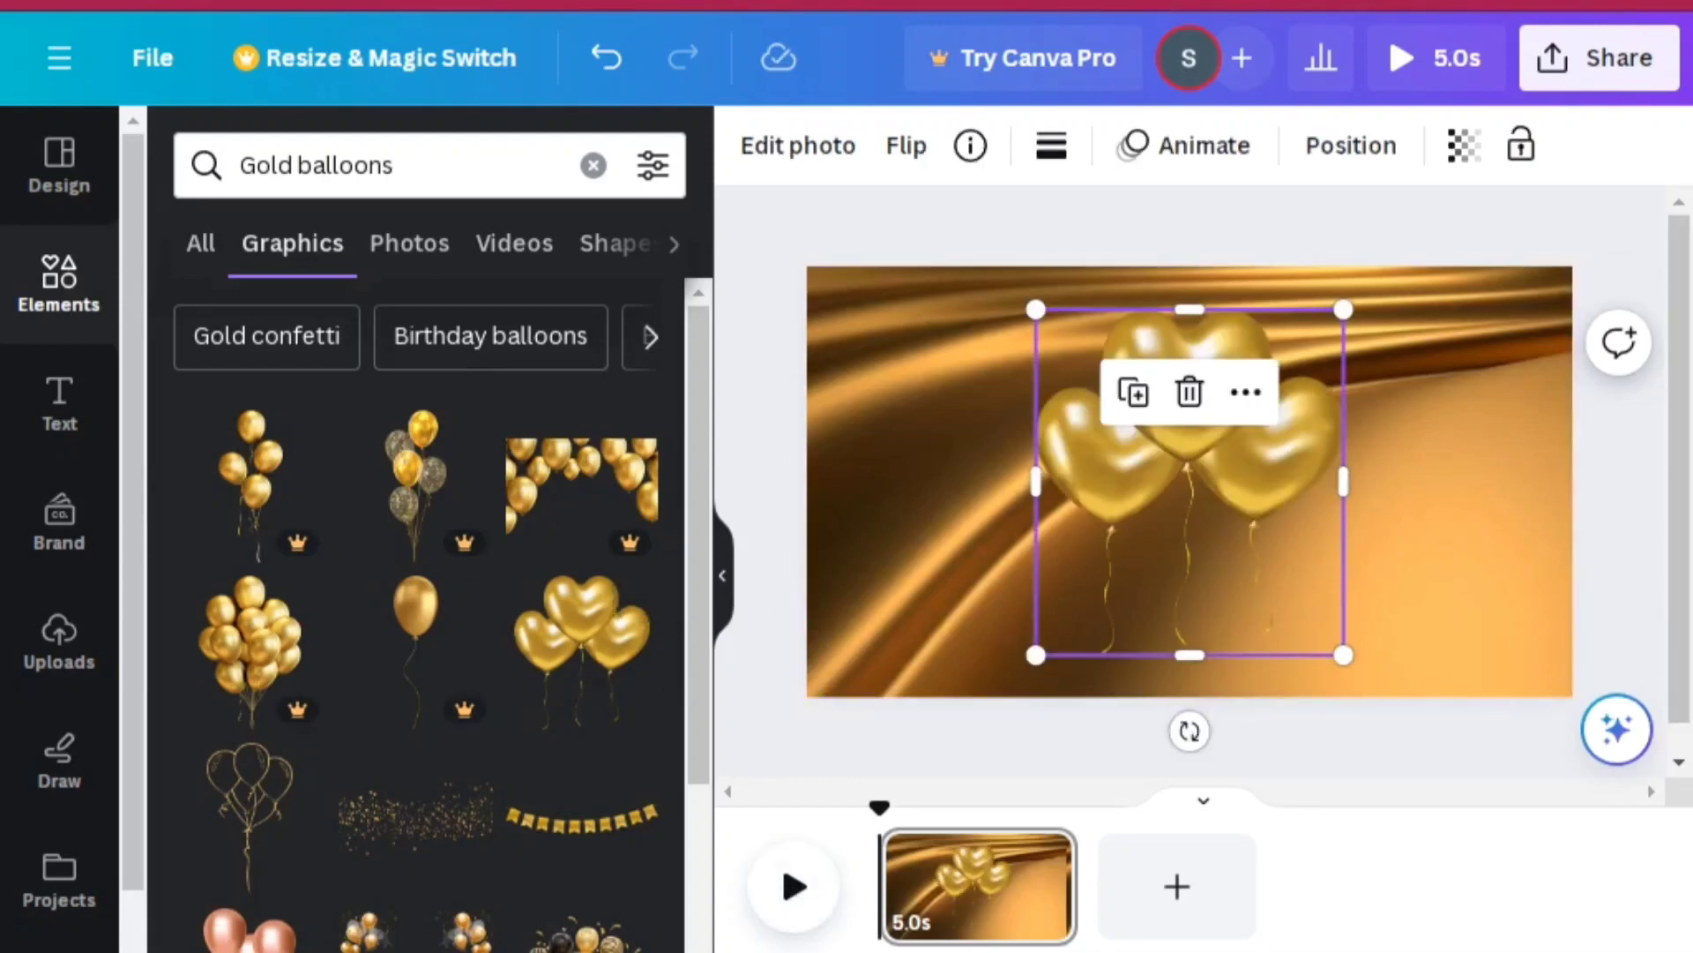
Step: Try the free gold confetti speckle graphic beside the heart balloons, and delete it from the page
{"action": "scroll", "coordinate": [429, 617], "scroll_direction": "down", "scroll_amount": 5}
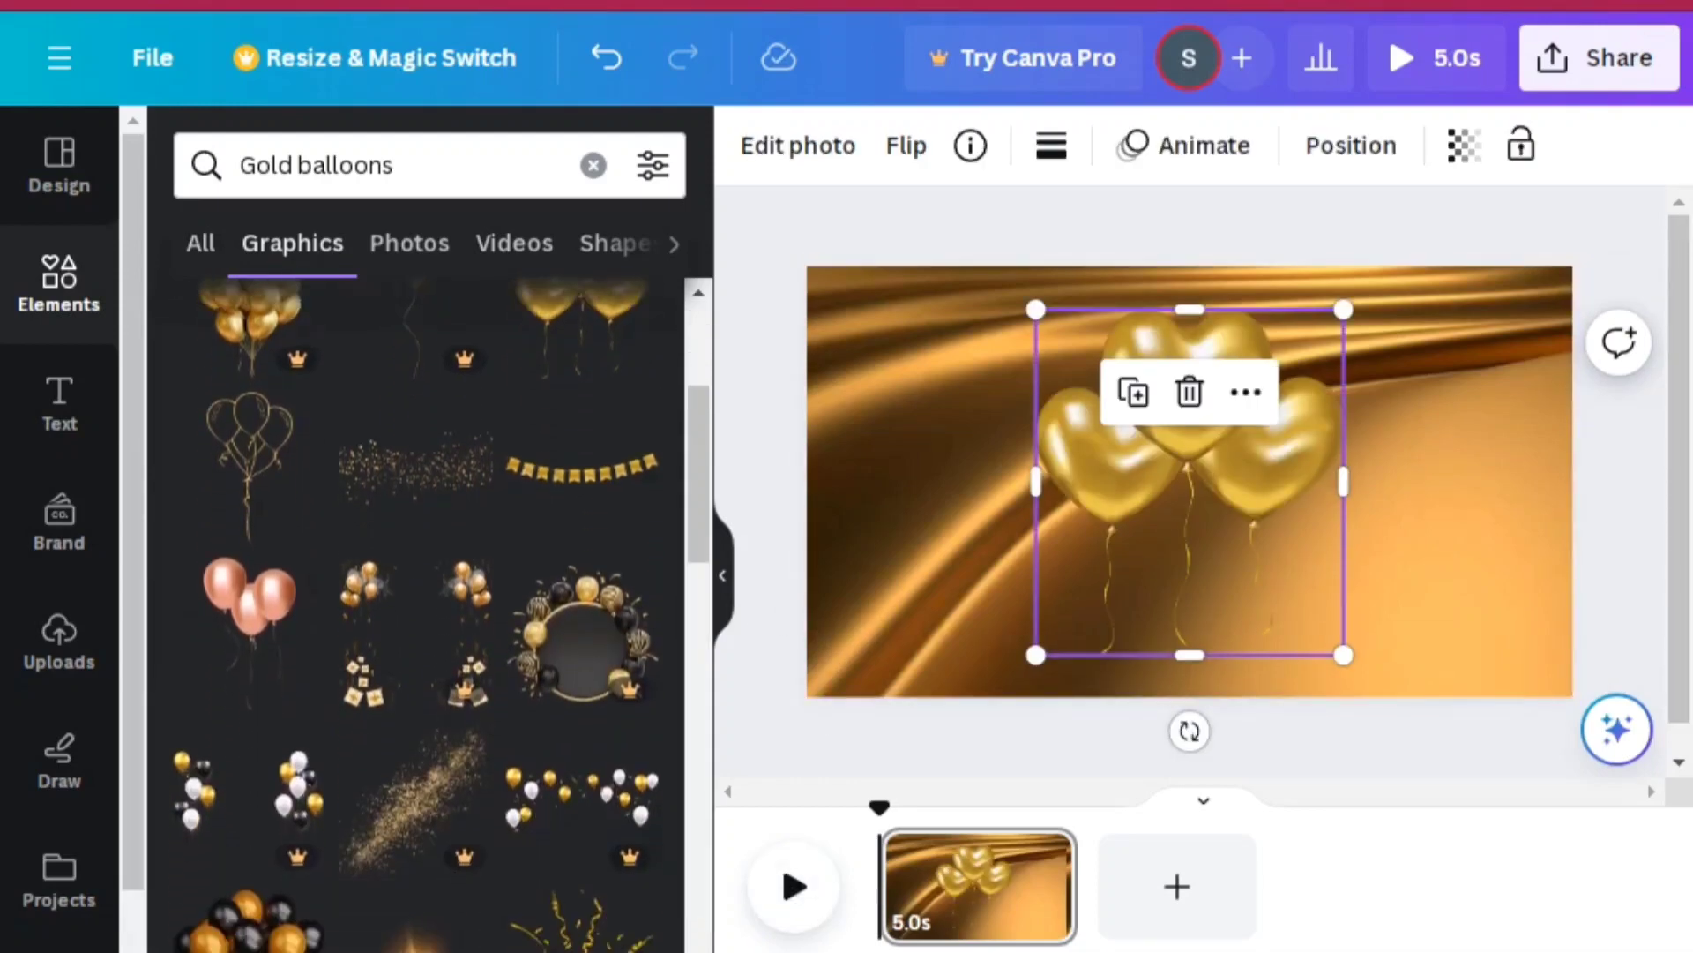
{"action": "scroll", "coordinate": [429, 617], "scroll_direction": "down", "scroll_amount": 2}
{"action": "scroll", "coordinate": [430, 618], "scroll_direction": "down", "scroll_amount": 3}
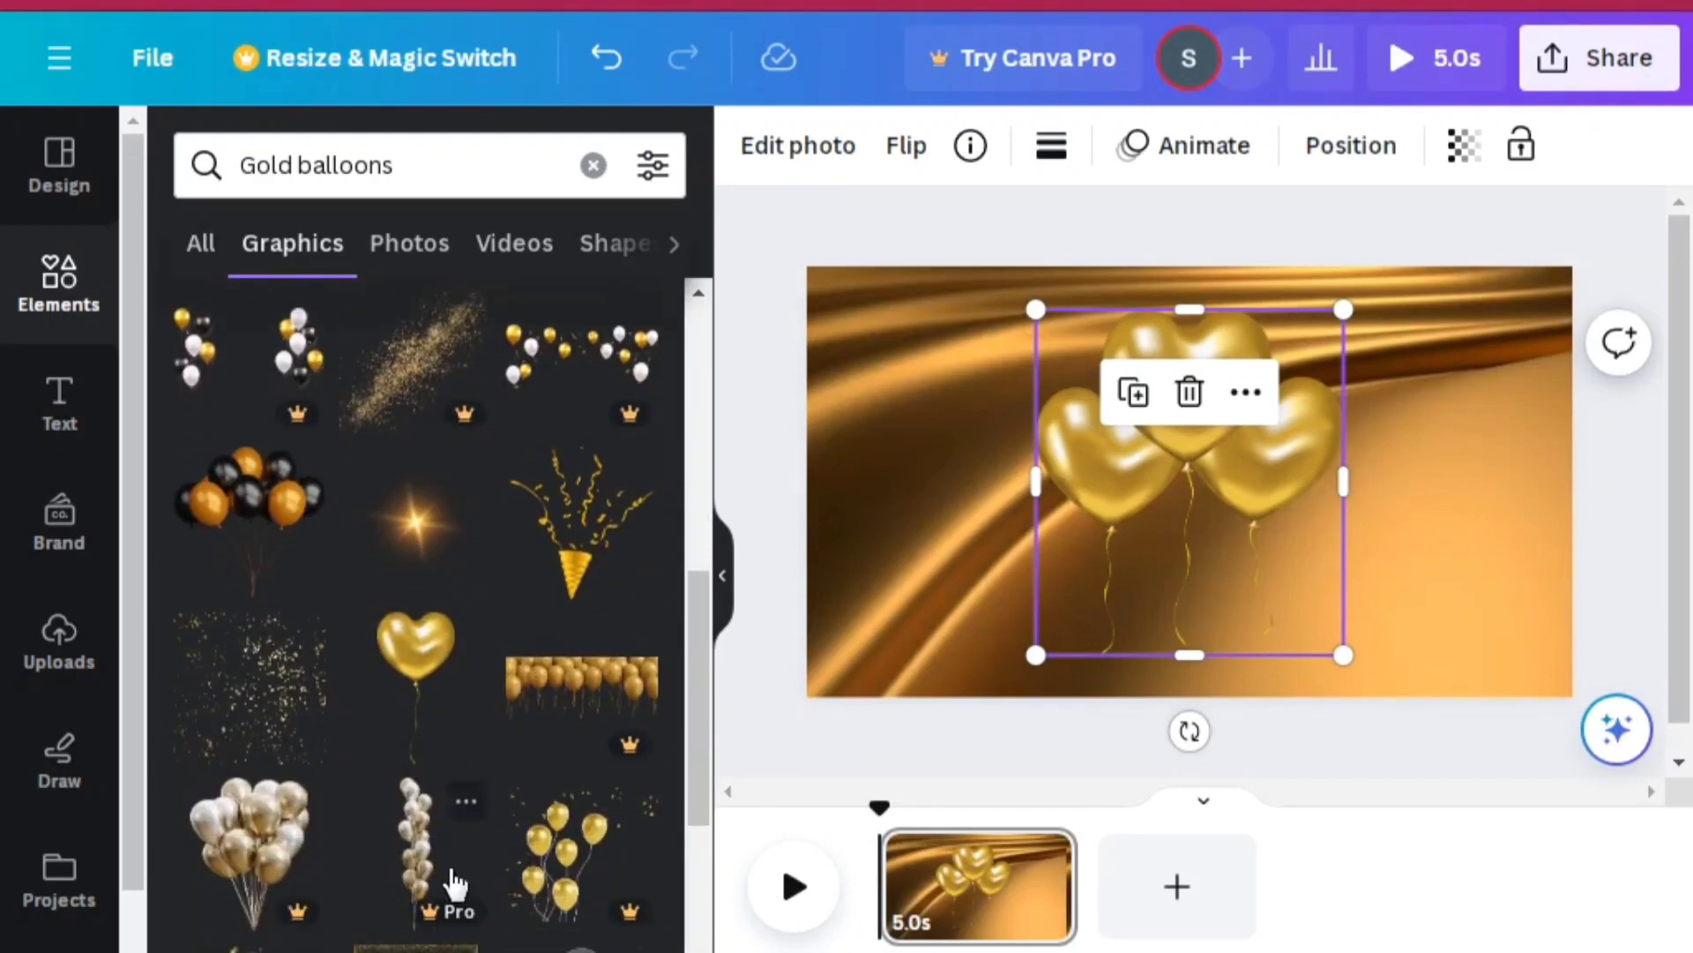
{"action": "left_click", "coordinate": [298, 692]}
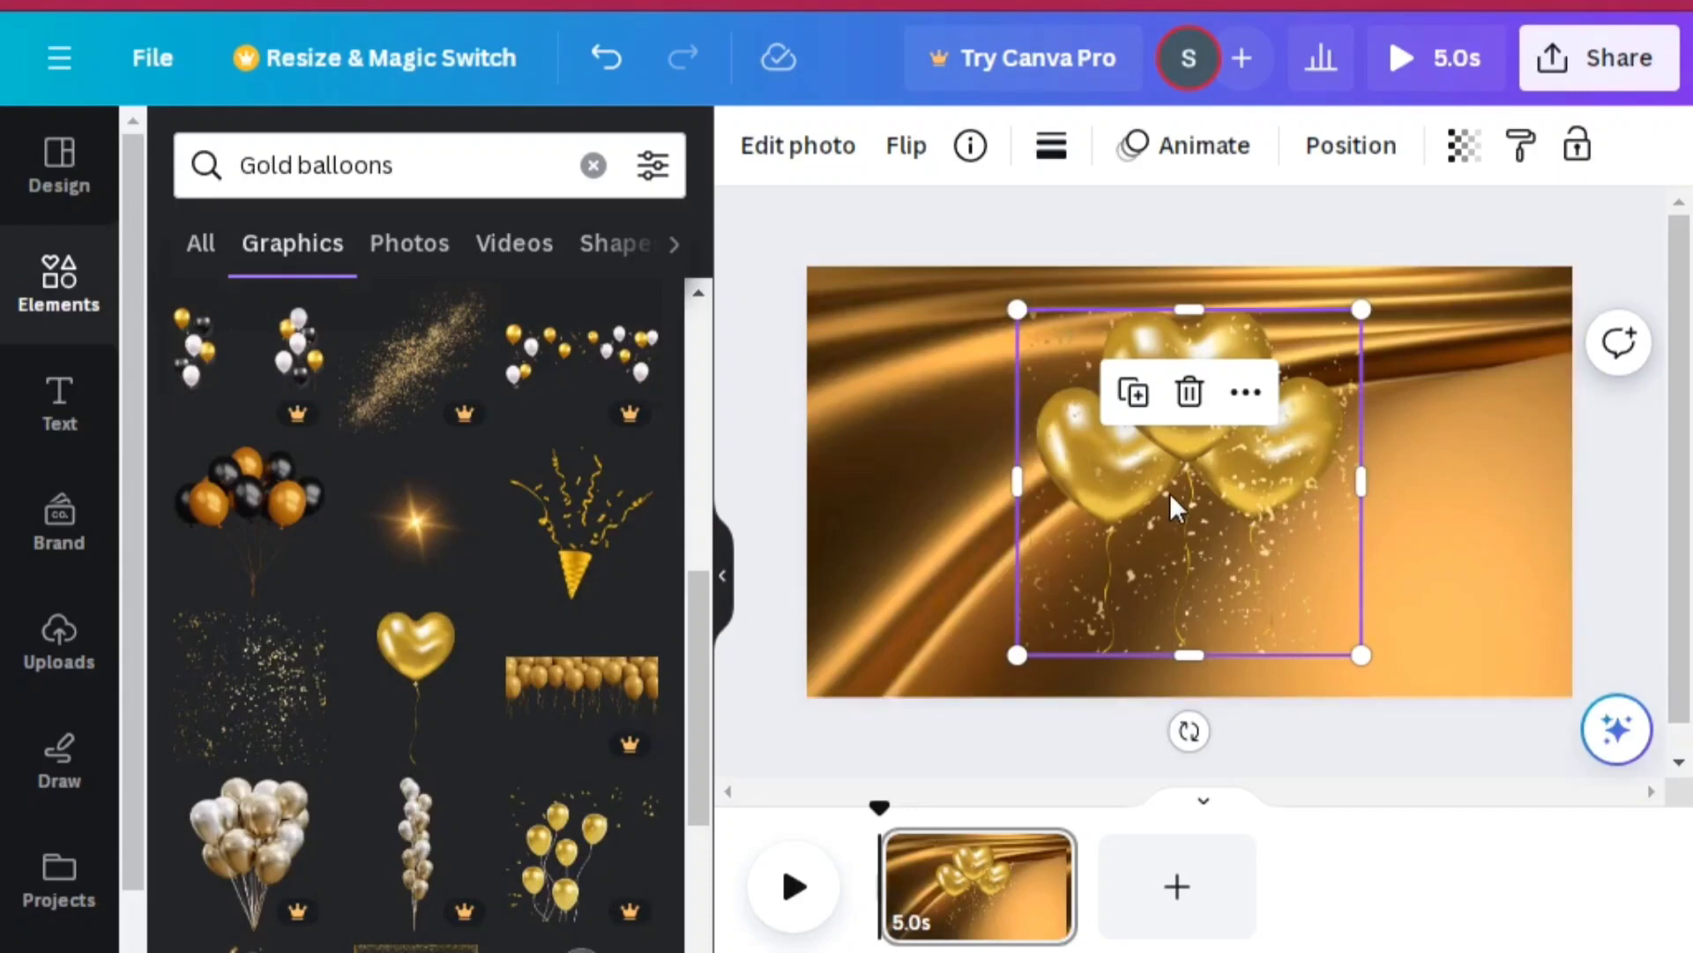
{"action": "left_click_drag", "start_coordinate": [1169, 493], "coordinate": [998, 503]}
{"action": "left_click_drag", "start_coordinate": [984, 505], "coordinate": [963, 491]}
{"action": "left_click_drag", "start_coordinate": [1270, 397], "coordinate": [1219, 419]}
{"action": "left_click", "coordinate": [879, 510]}
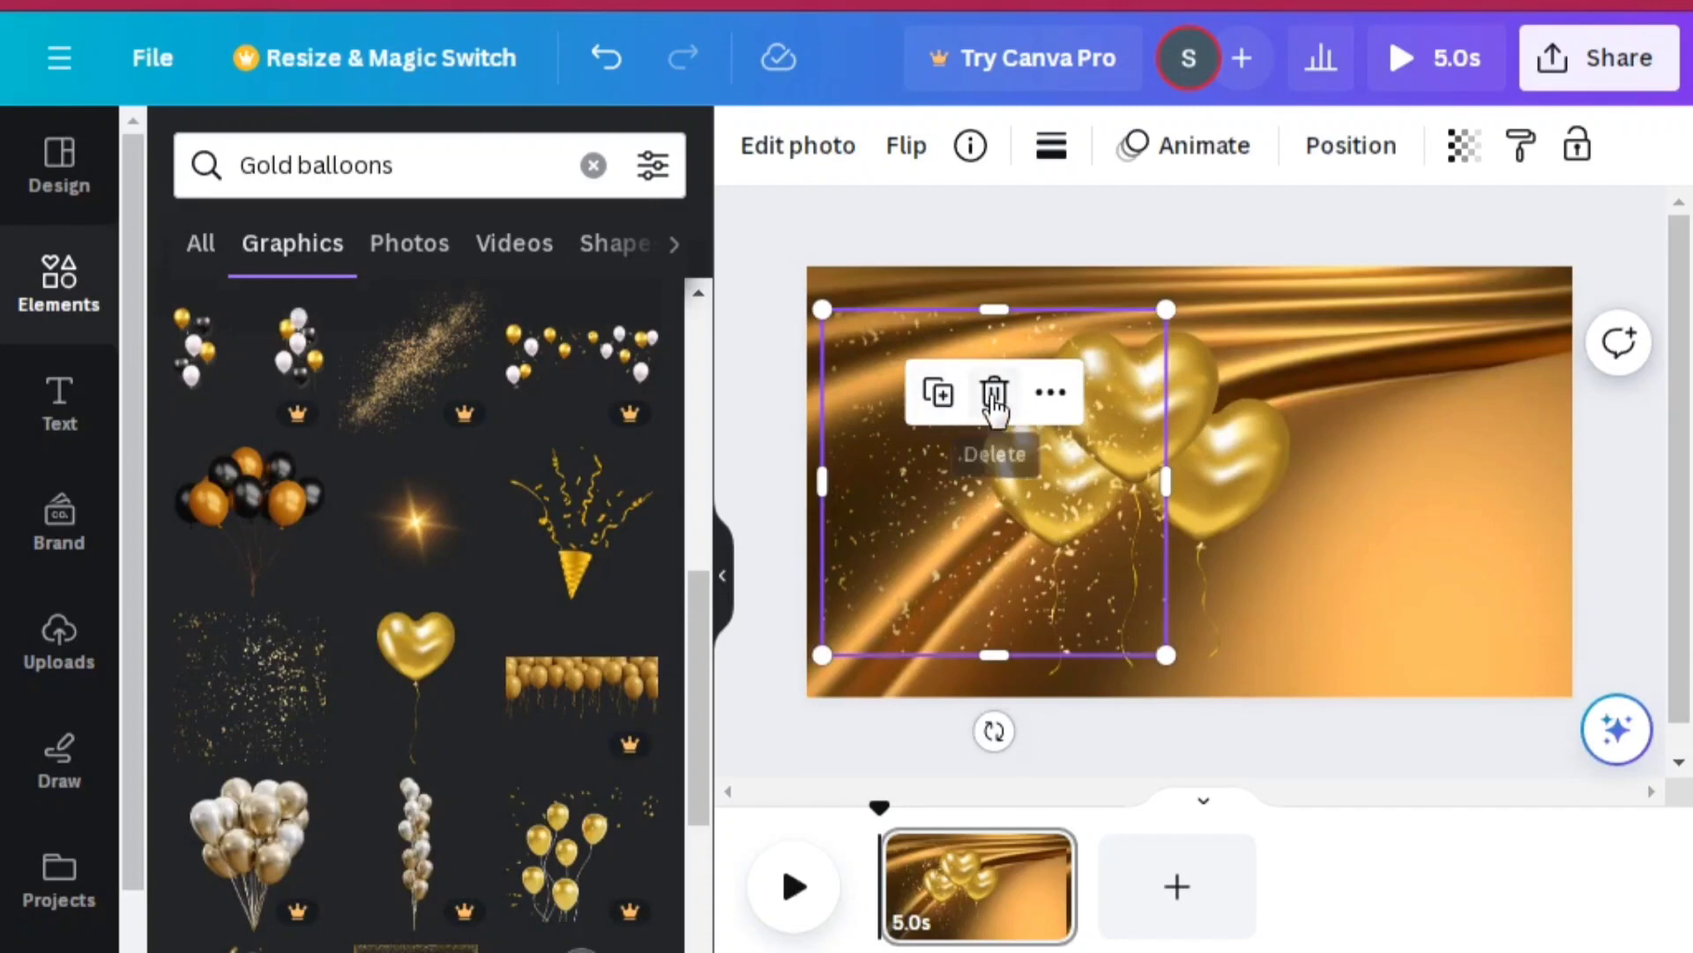
{"action": "left_click", "coordinate": [994, 389]}
Step: Move the three heart balloons to the lower left of the banner so their strings reach the bottom edge
{"action": "left_click_drag", "start_coordinate": [1077, 426], "coordinate": [950, 463]}
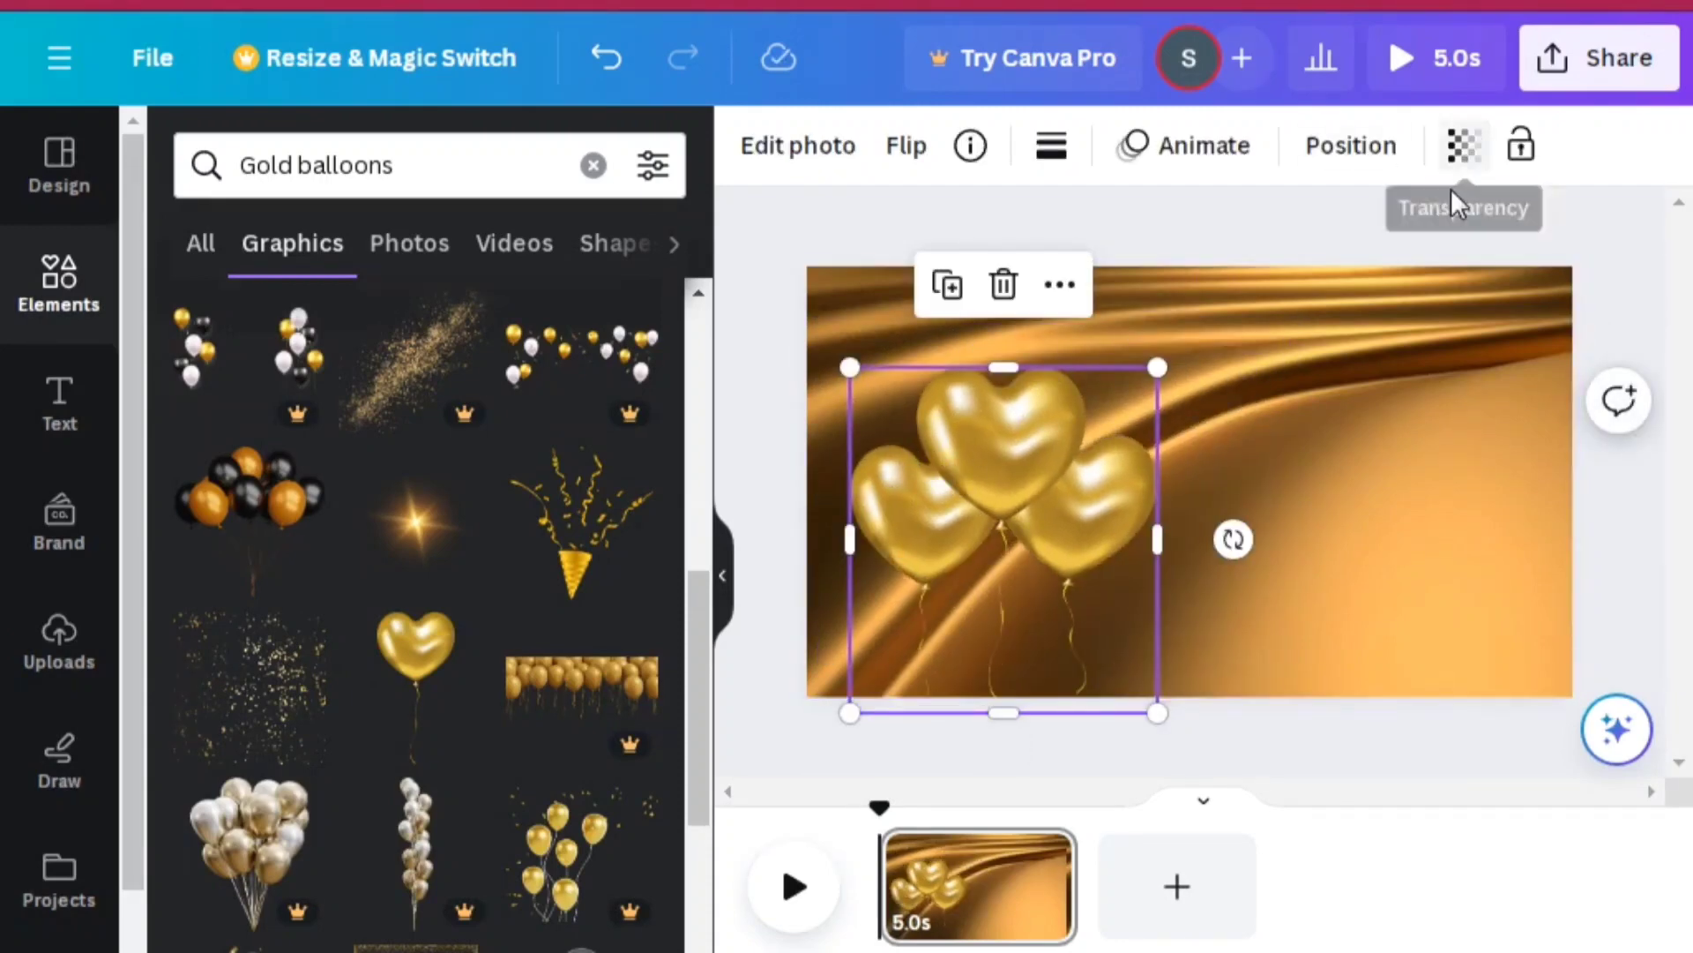
{"action": "left_click", "coordinate": [1434, 263]}
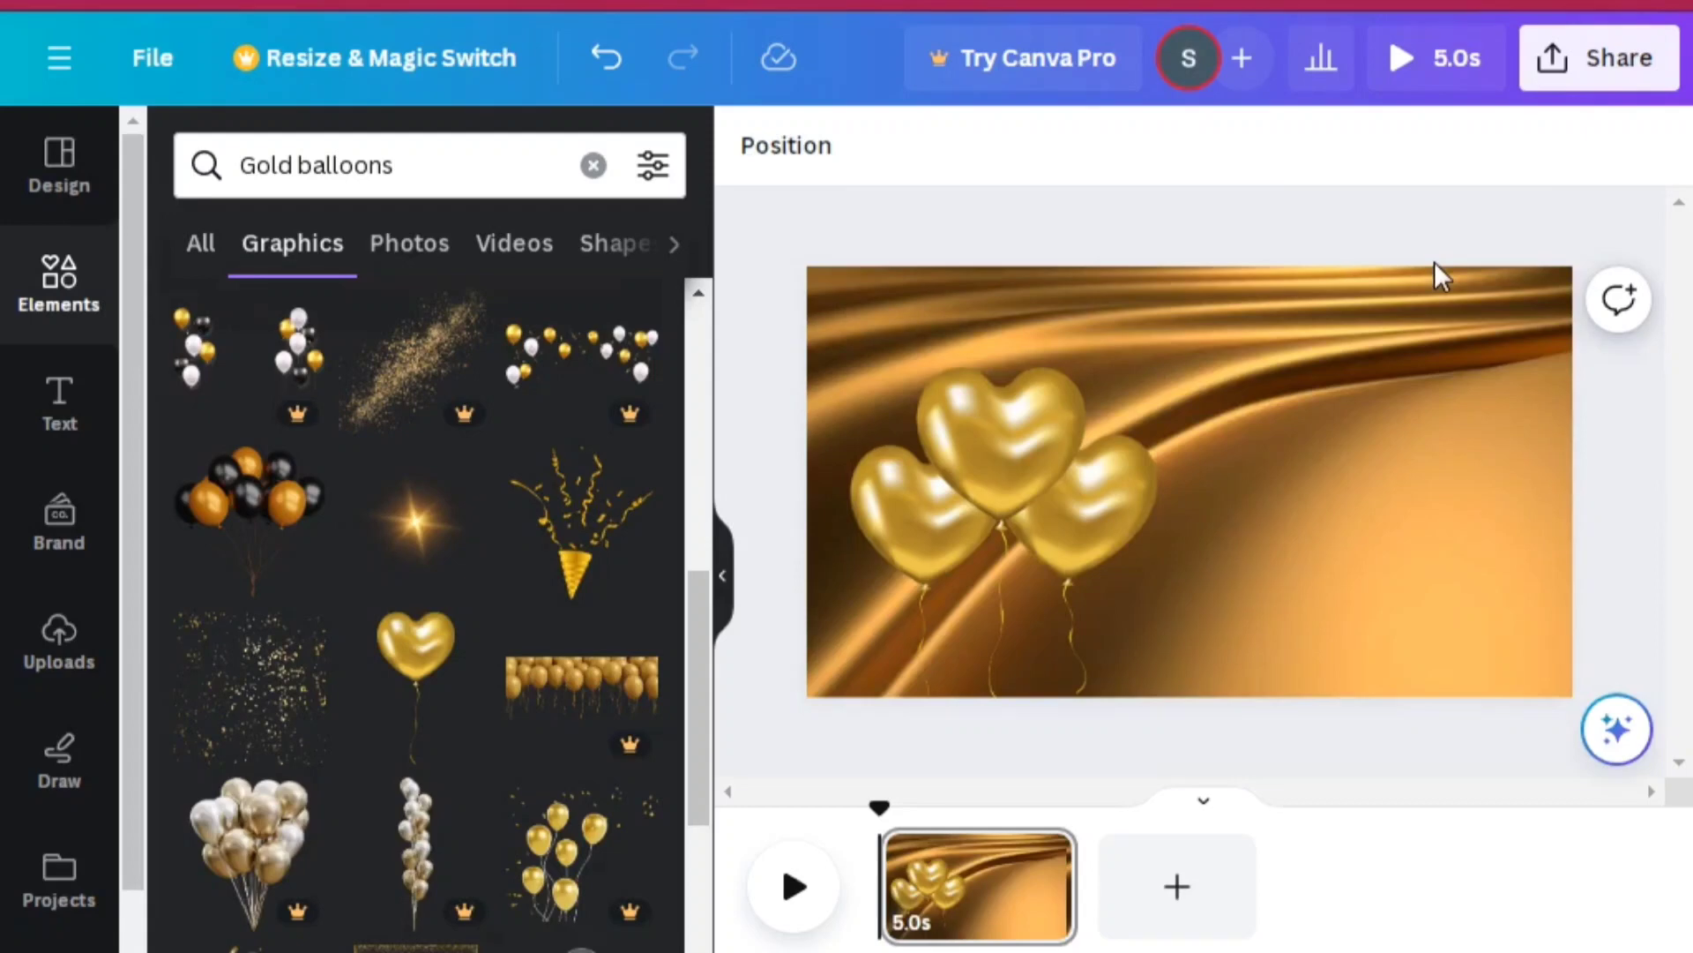
Step: Try making the gold fabric background partly transparent, and undo the transparency change
{"action": "left_click", "coordinate": [1438, 333]}
{"action": "left_click", "coordinate": [1598, 148]}
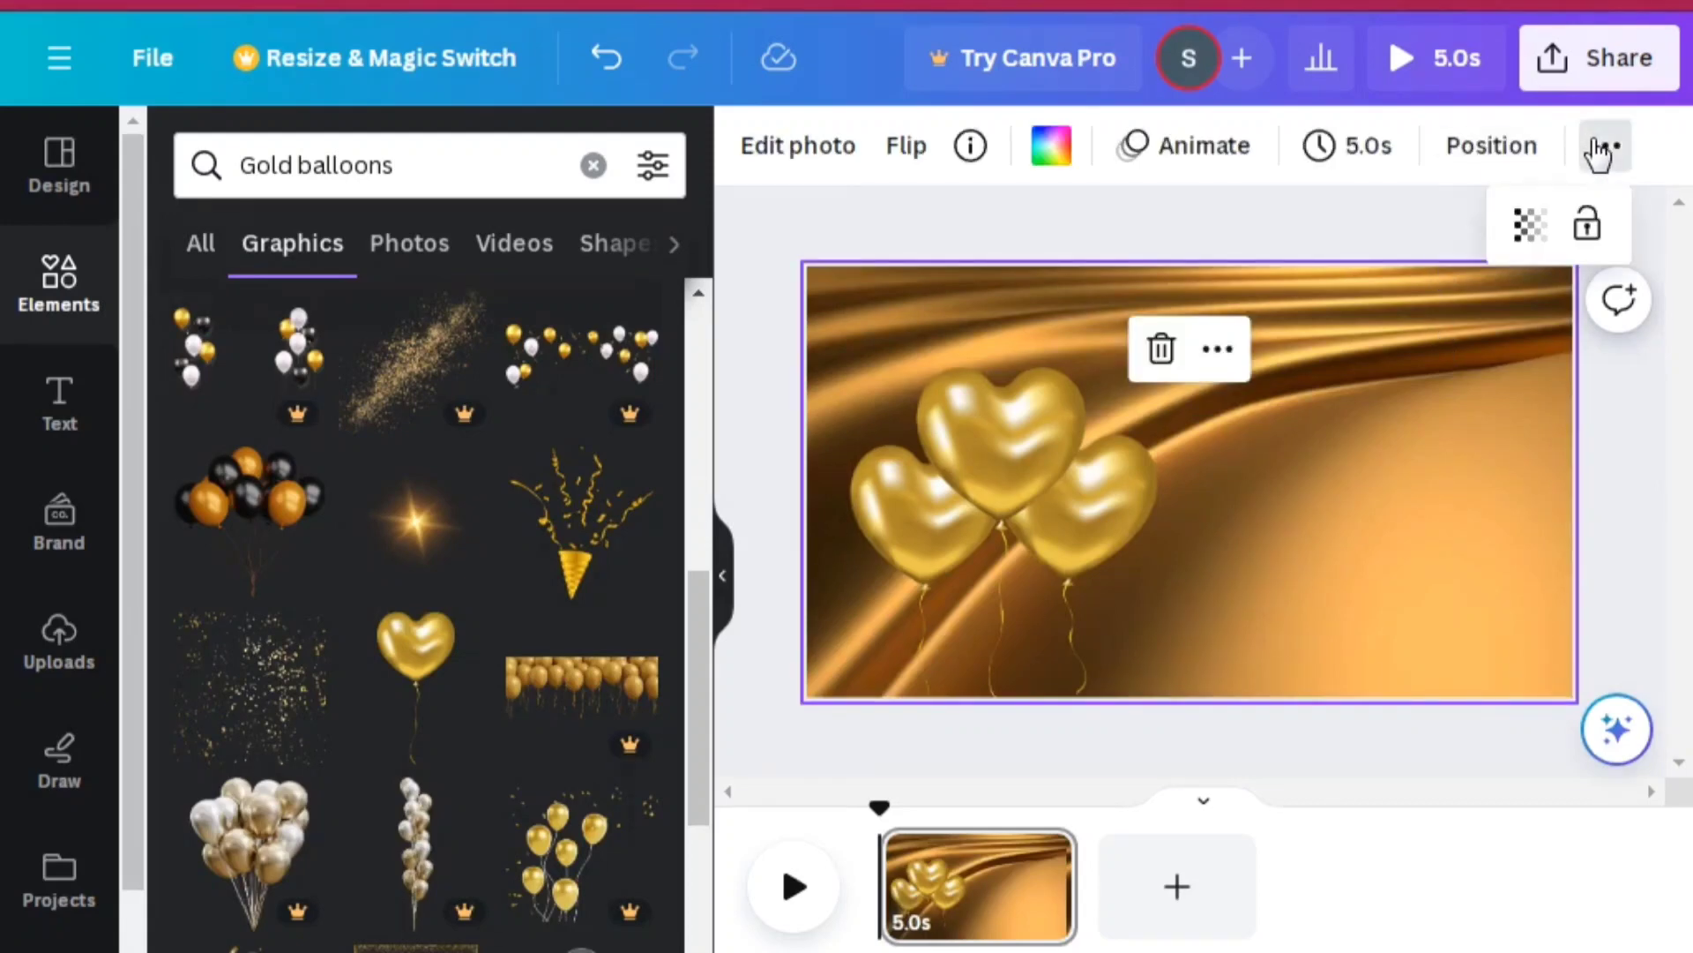
{"action": "left_click", "coordinate": [1531, 226]}
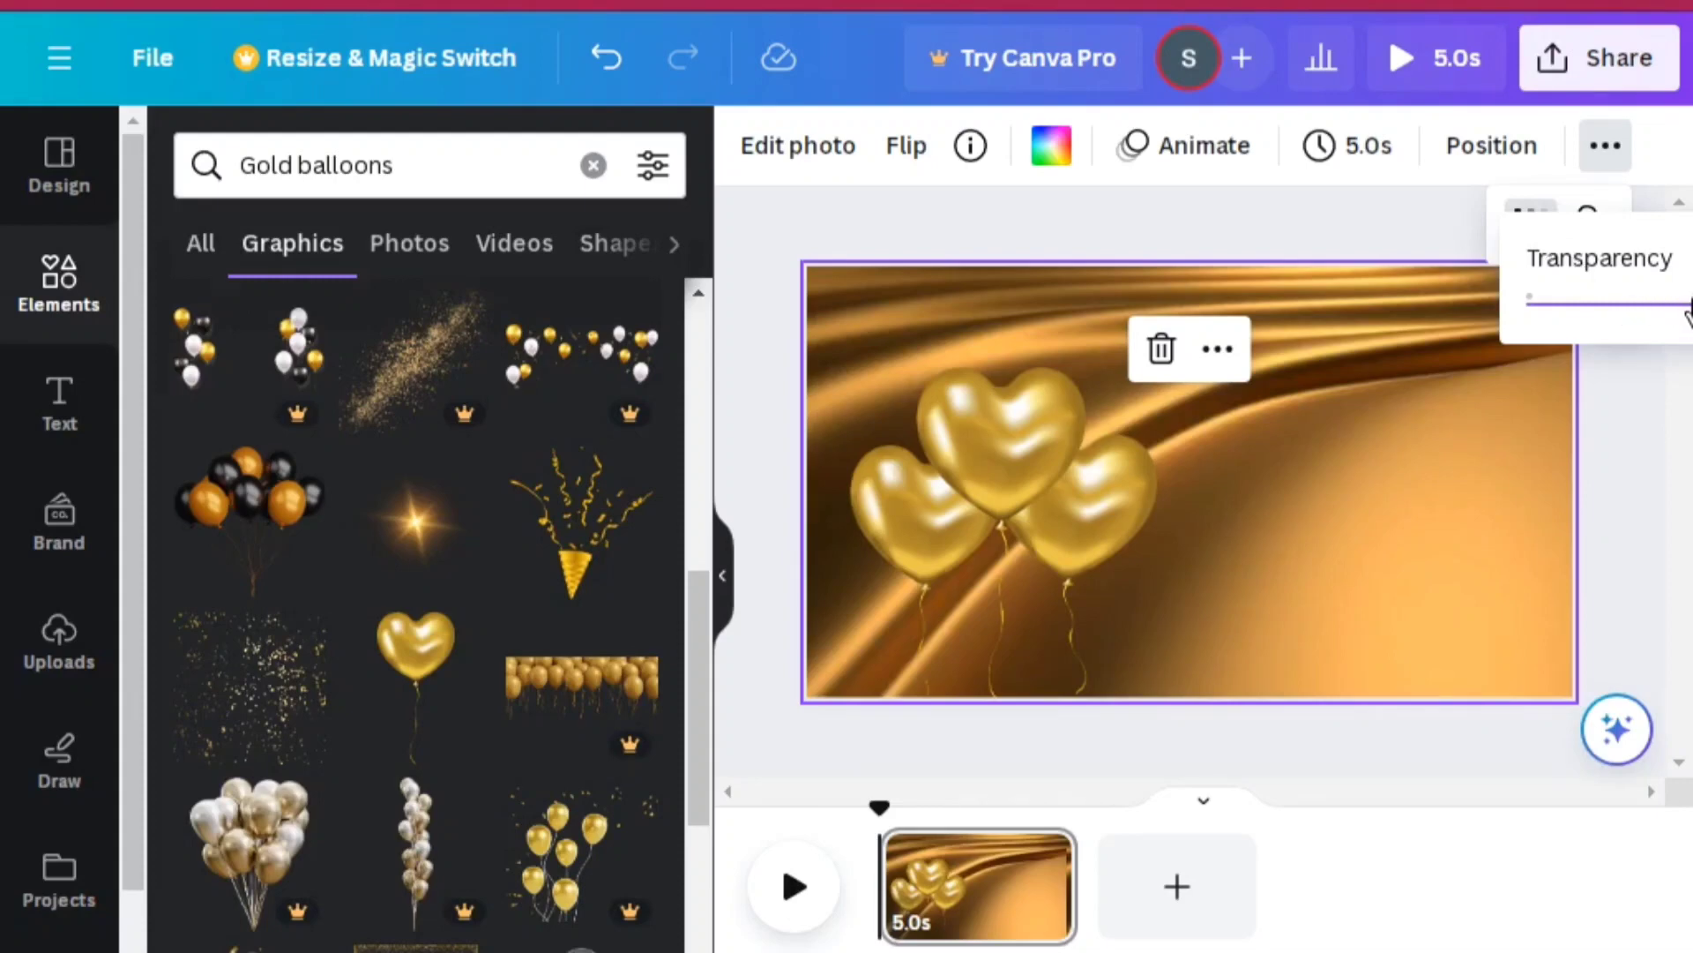
{"action": "left_click_drag", "start_coordinate": [1687, 310], "coordinate": [1682, 307]}
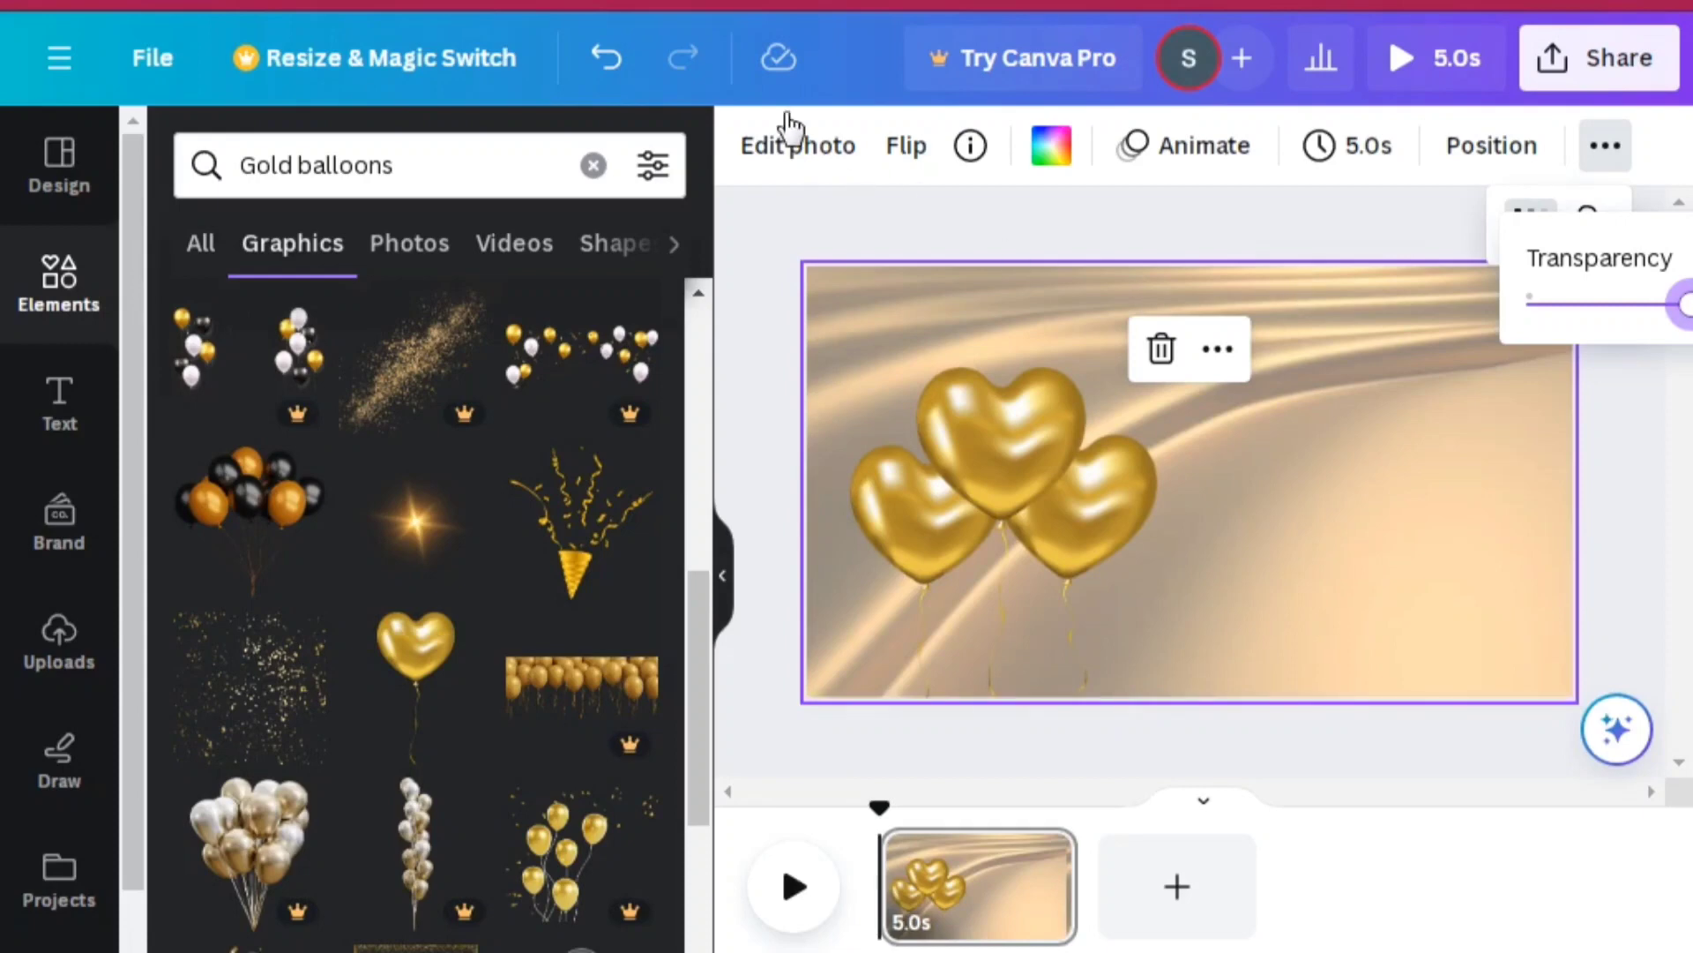
{"action": "left_click", "coordinate": [615, 62]}
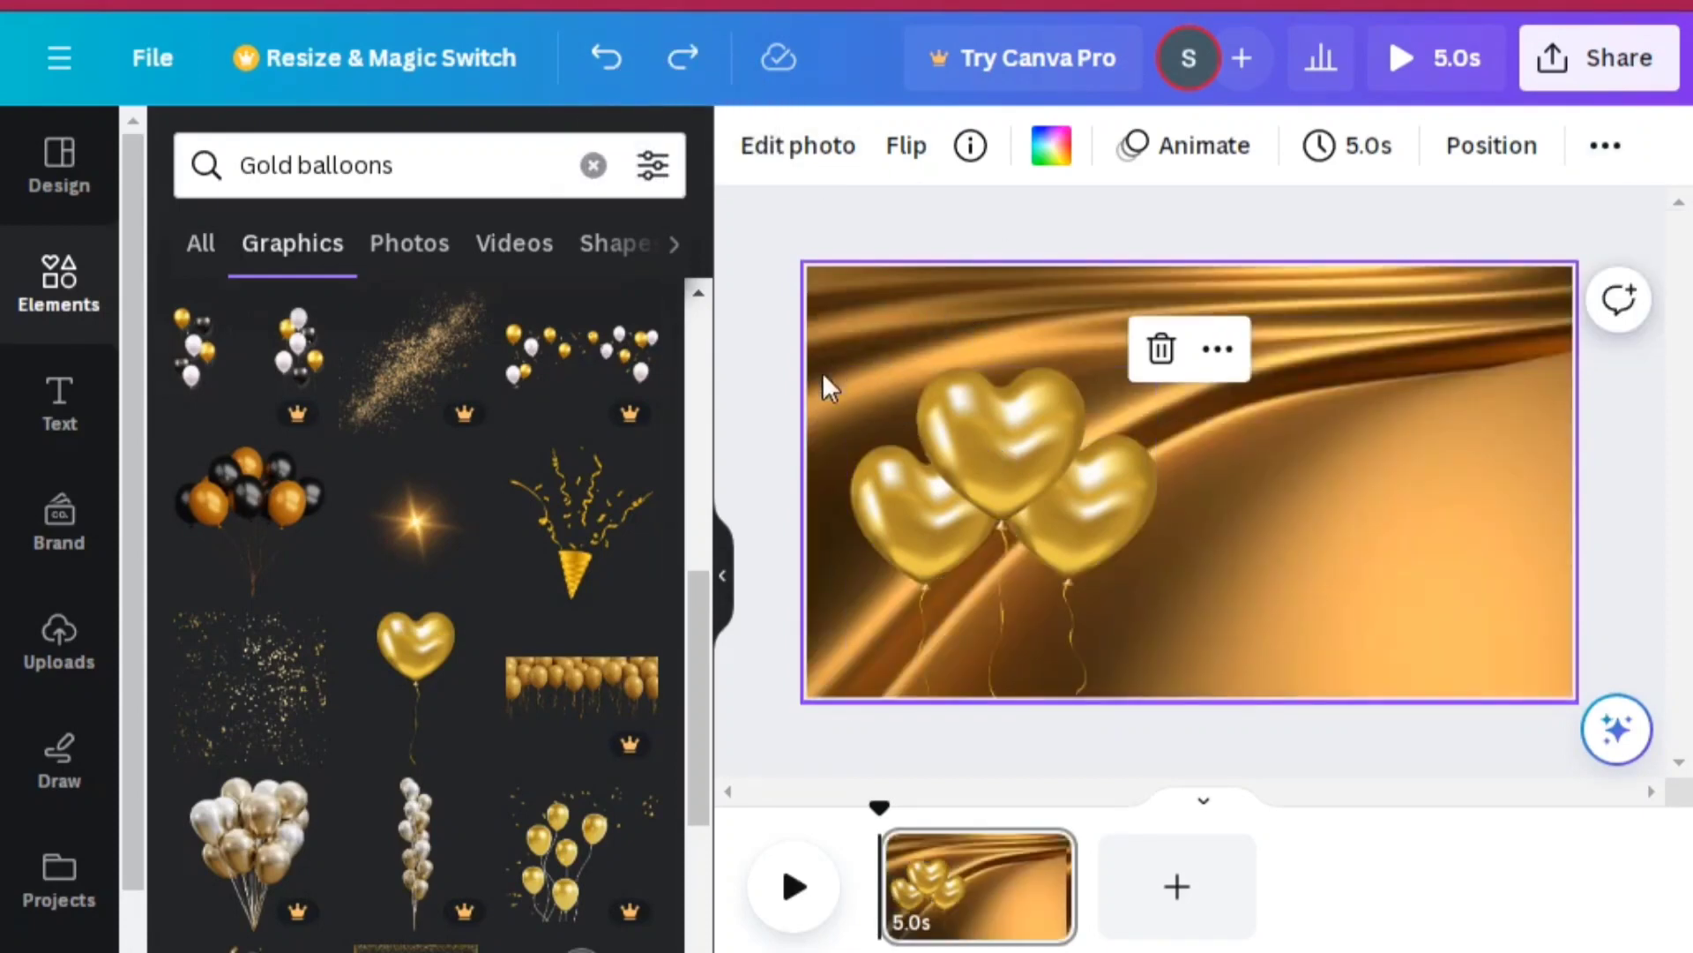
{"action": "left_click", "coordinate": [760, 674]}
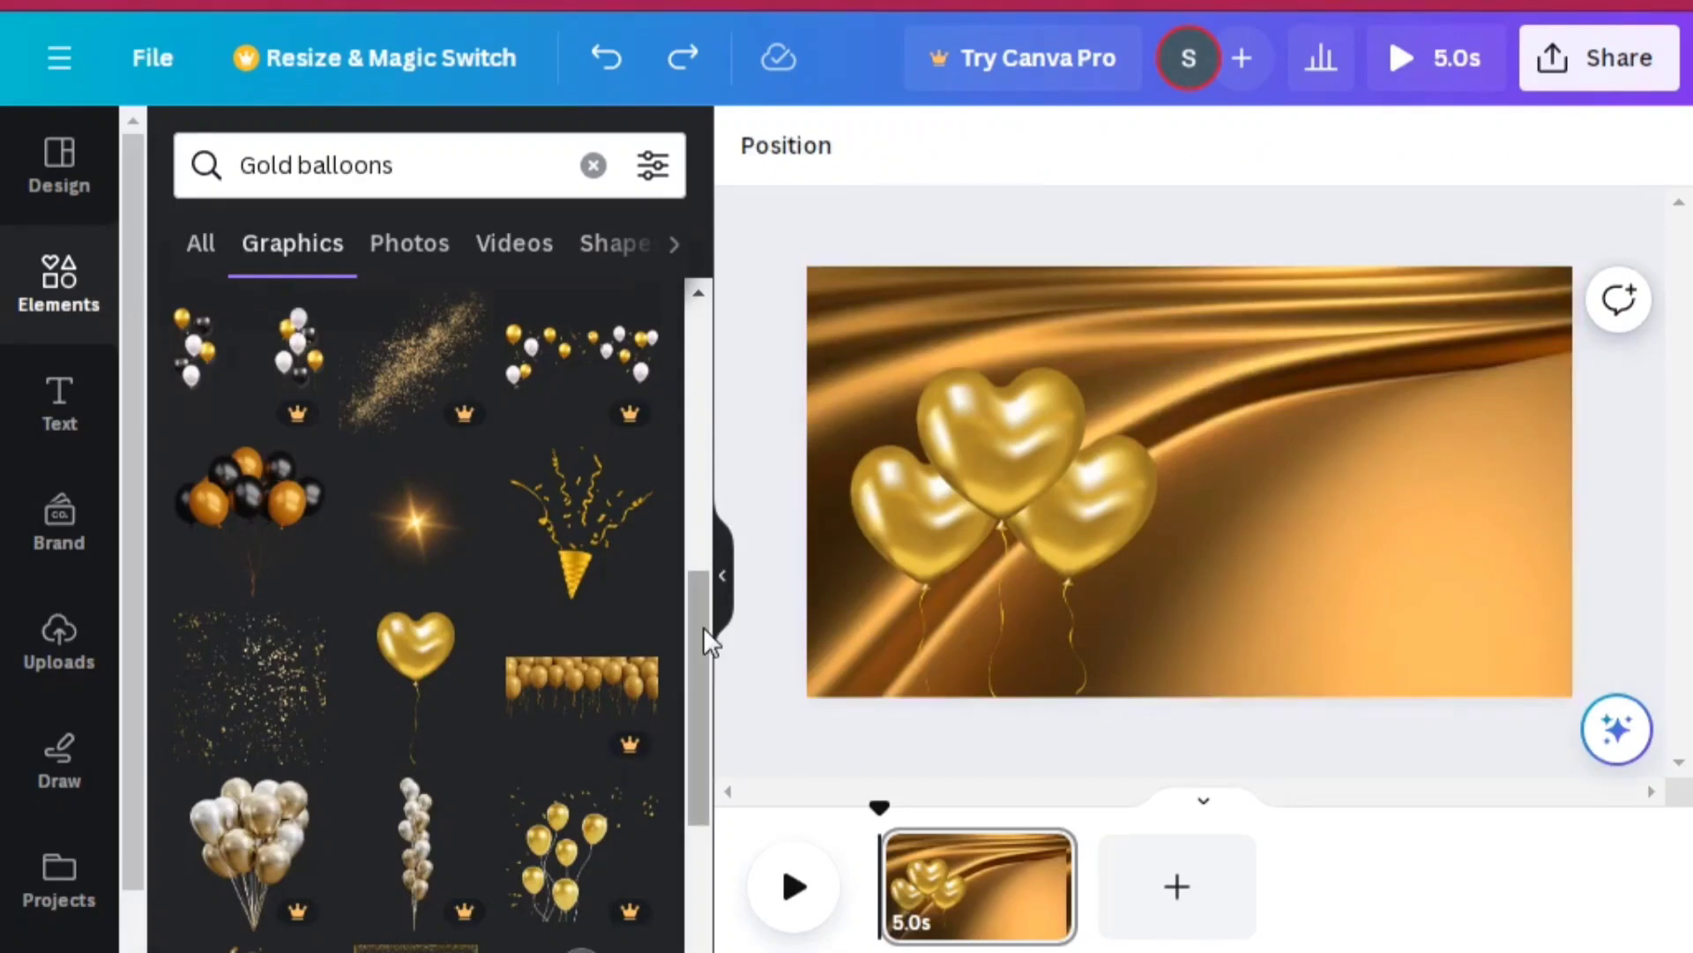
Step: Look through the related terms for gold balloons, and search the graphics for "white balloons"
{"action": "left_click_drag", "start_coordinate": [702, 626], "coordinate": [701, 321]}
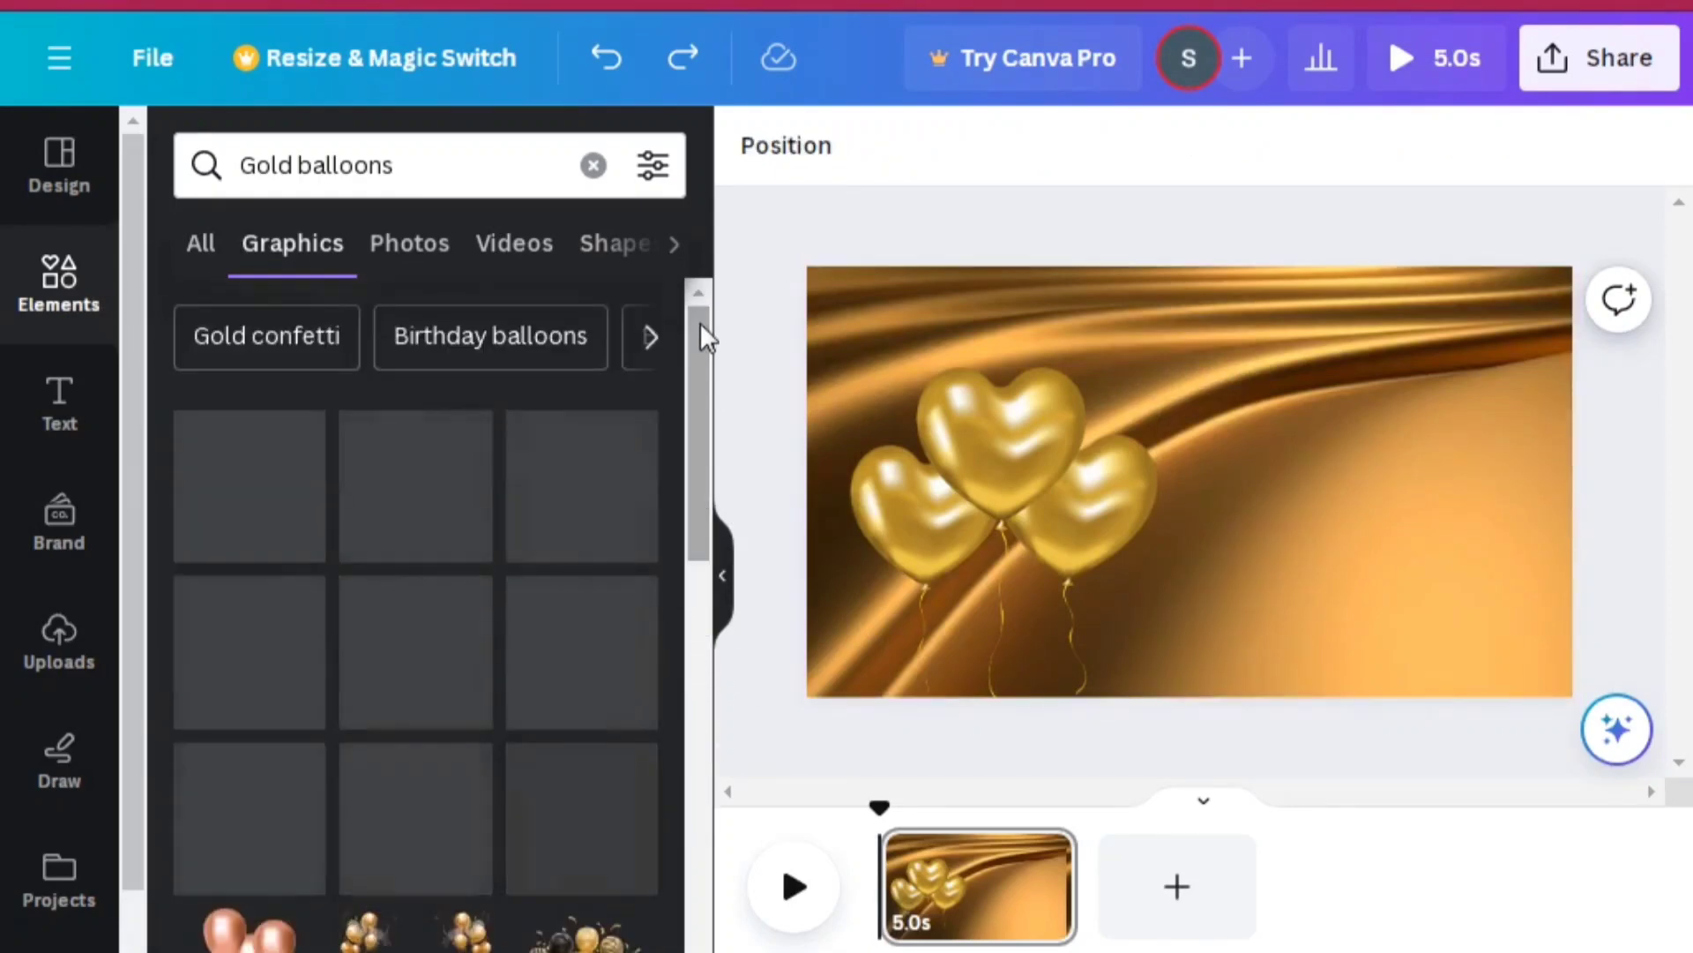
{"action": "left_click", "coordinate": [651, 337]}
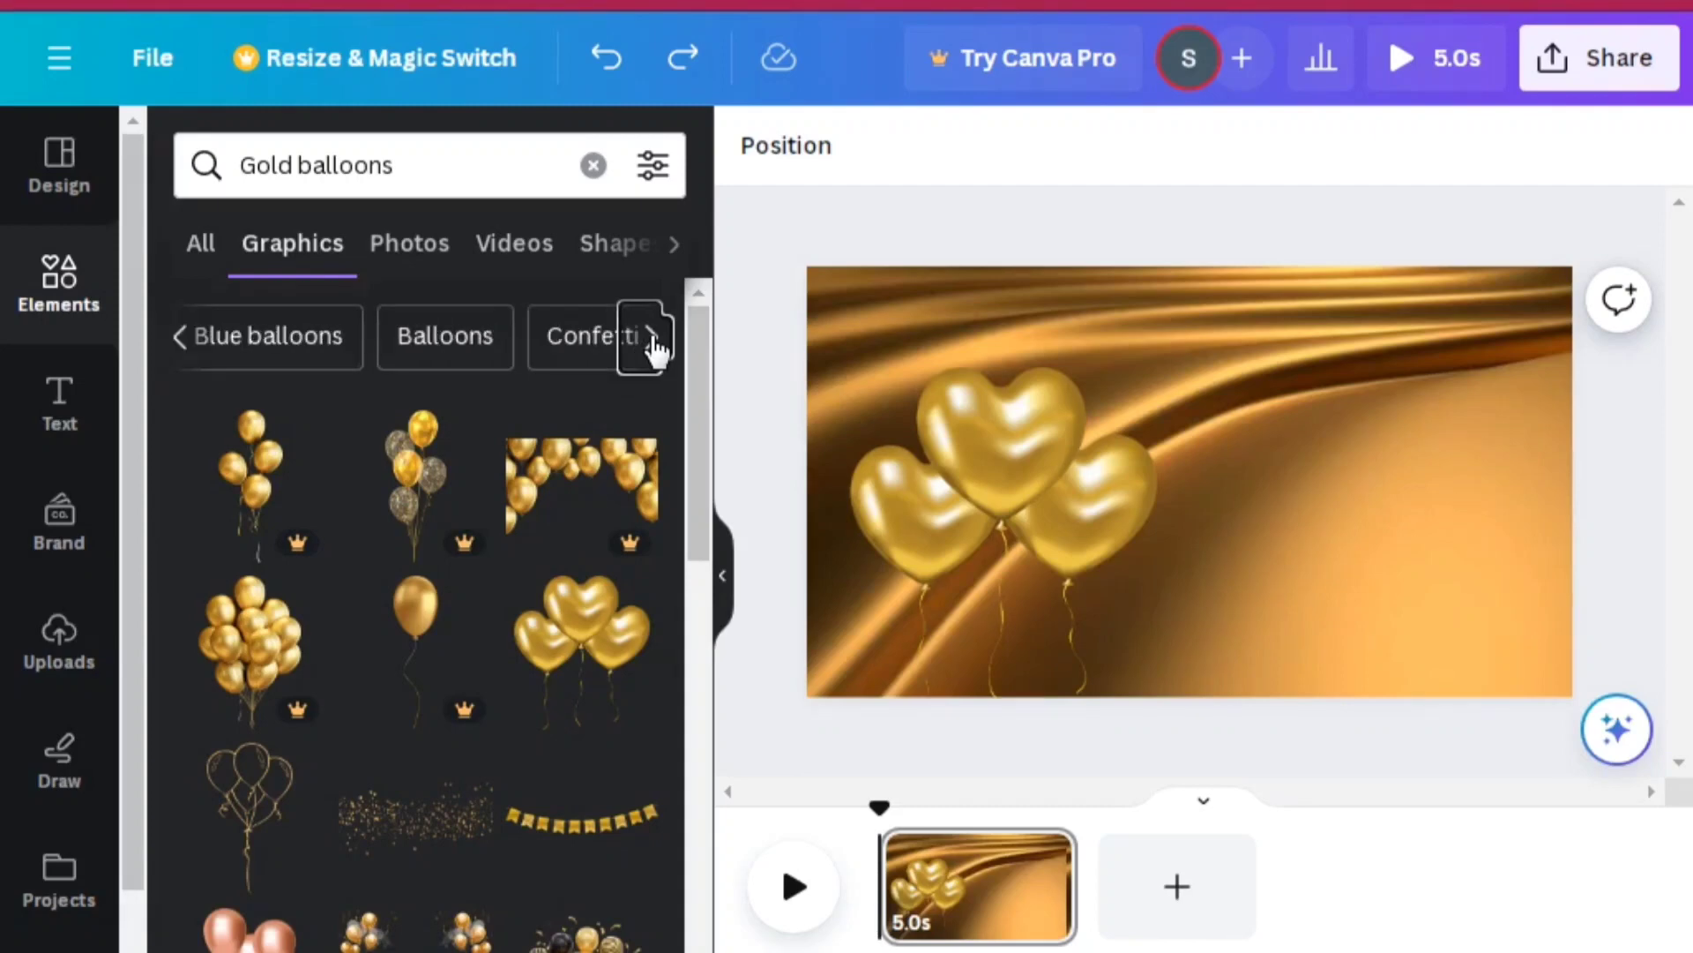
{"action": "left_click", "coordinate": [651, 337]}
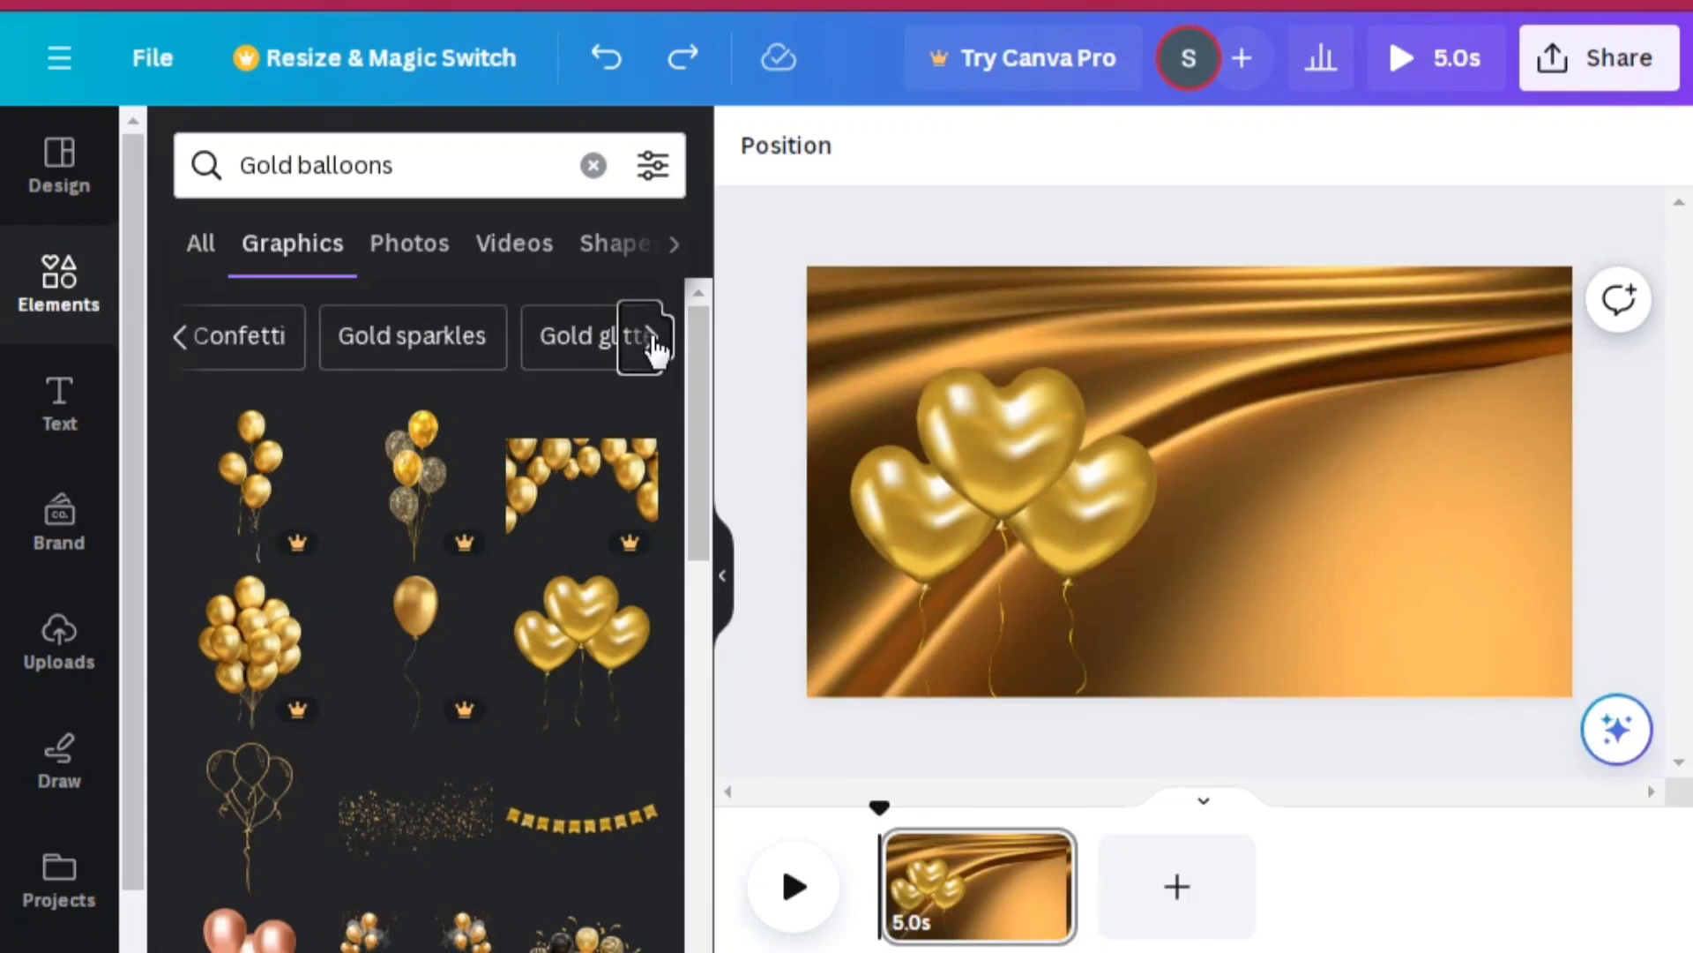
{"action": "left_click", "coordinate": [651, 337]}
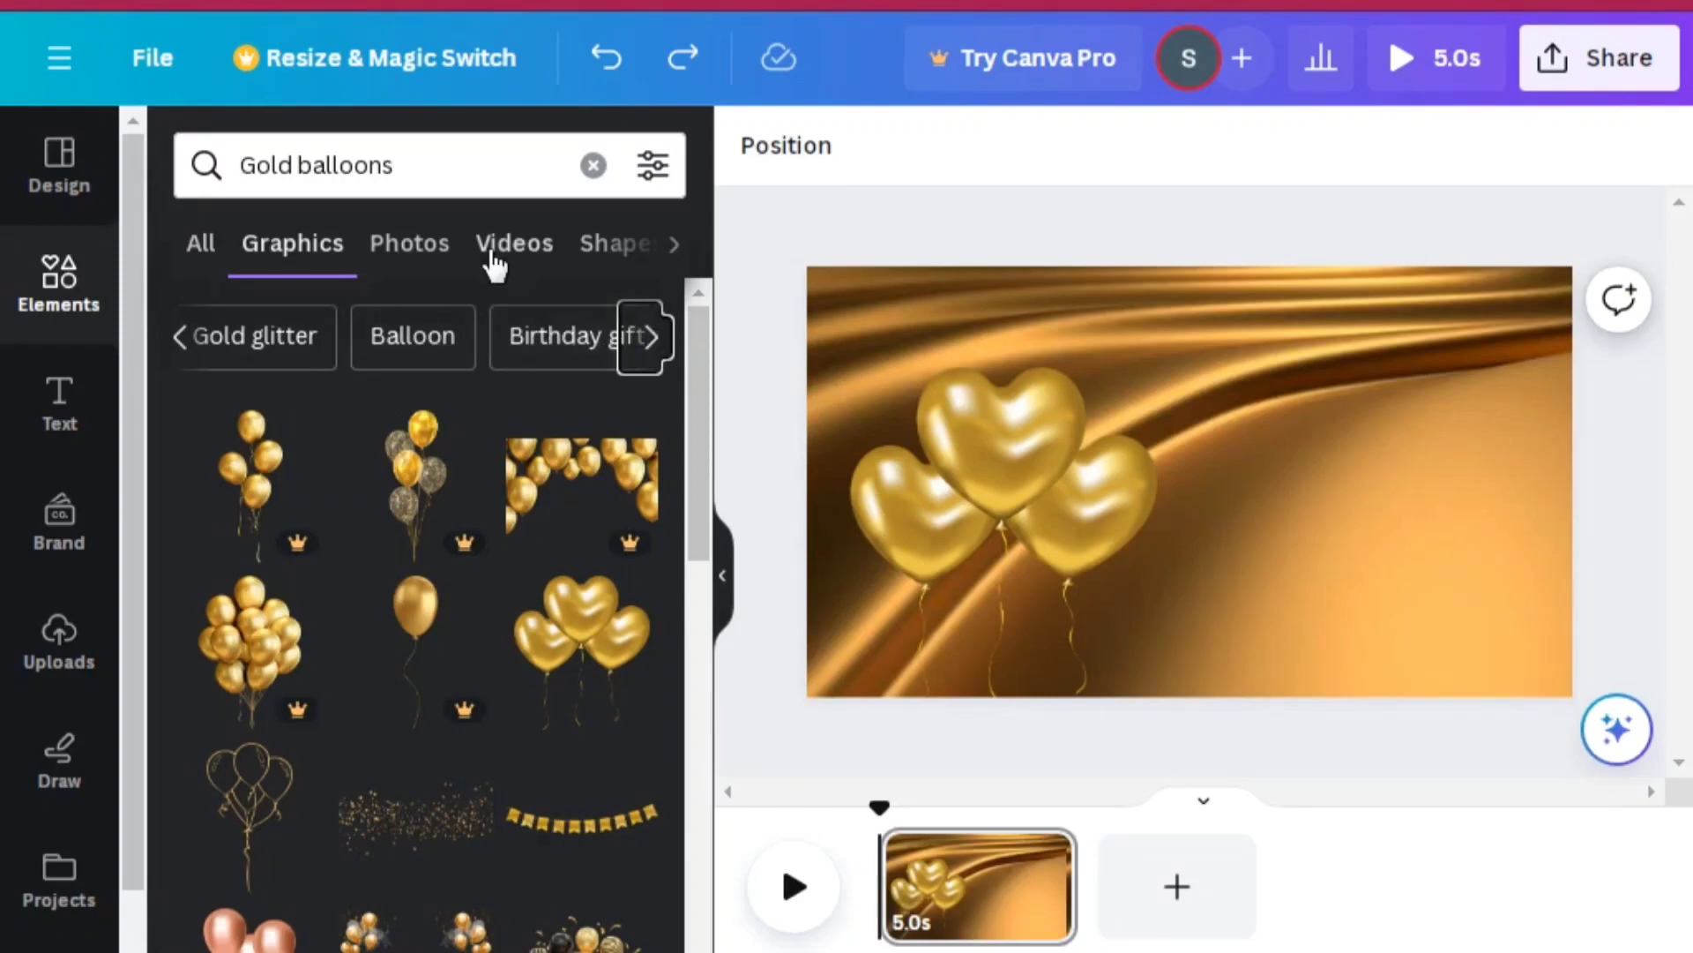
{"action": "left_click", "coordinate": [294, 165]}
{"action": "key", "text": "BackSpace"}
{"action": "key", "text": "BackSpace"}
{"action": "key", "text": "BackSpace"}
{"action": "key", "text": "BackSpace"}
{"action": "key", "text": "BackSpace"}
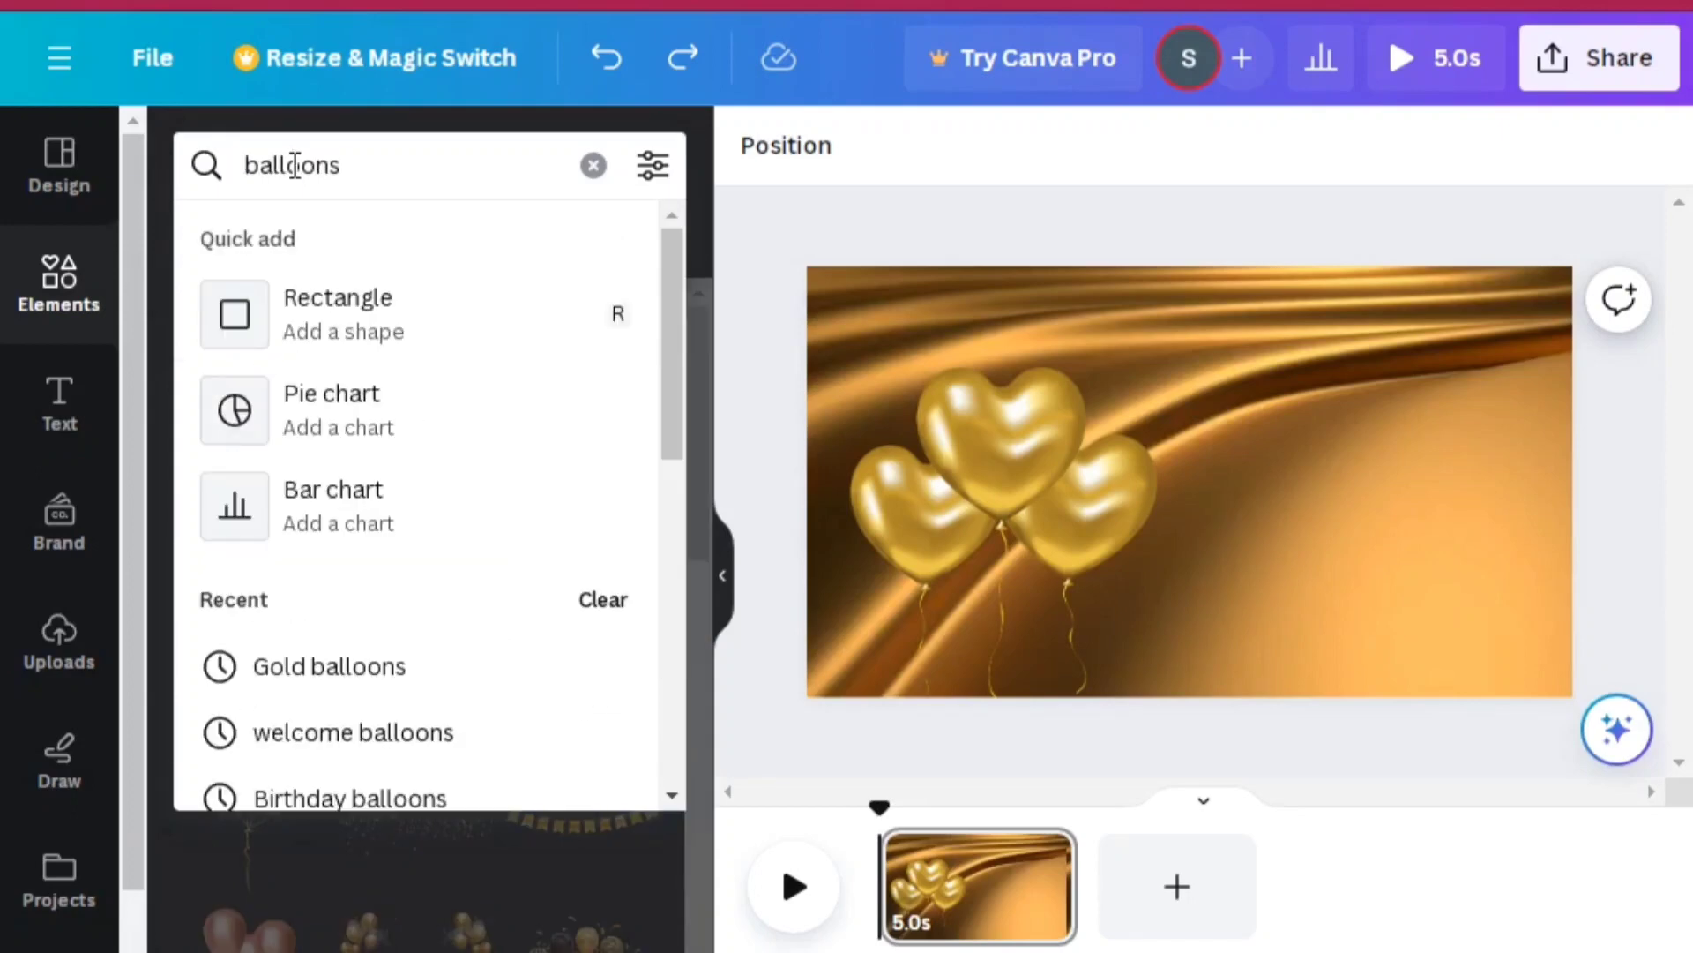
{"action": "type", "text": "whi "}
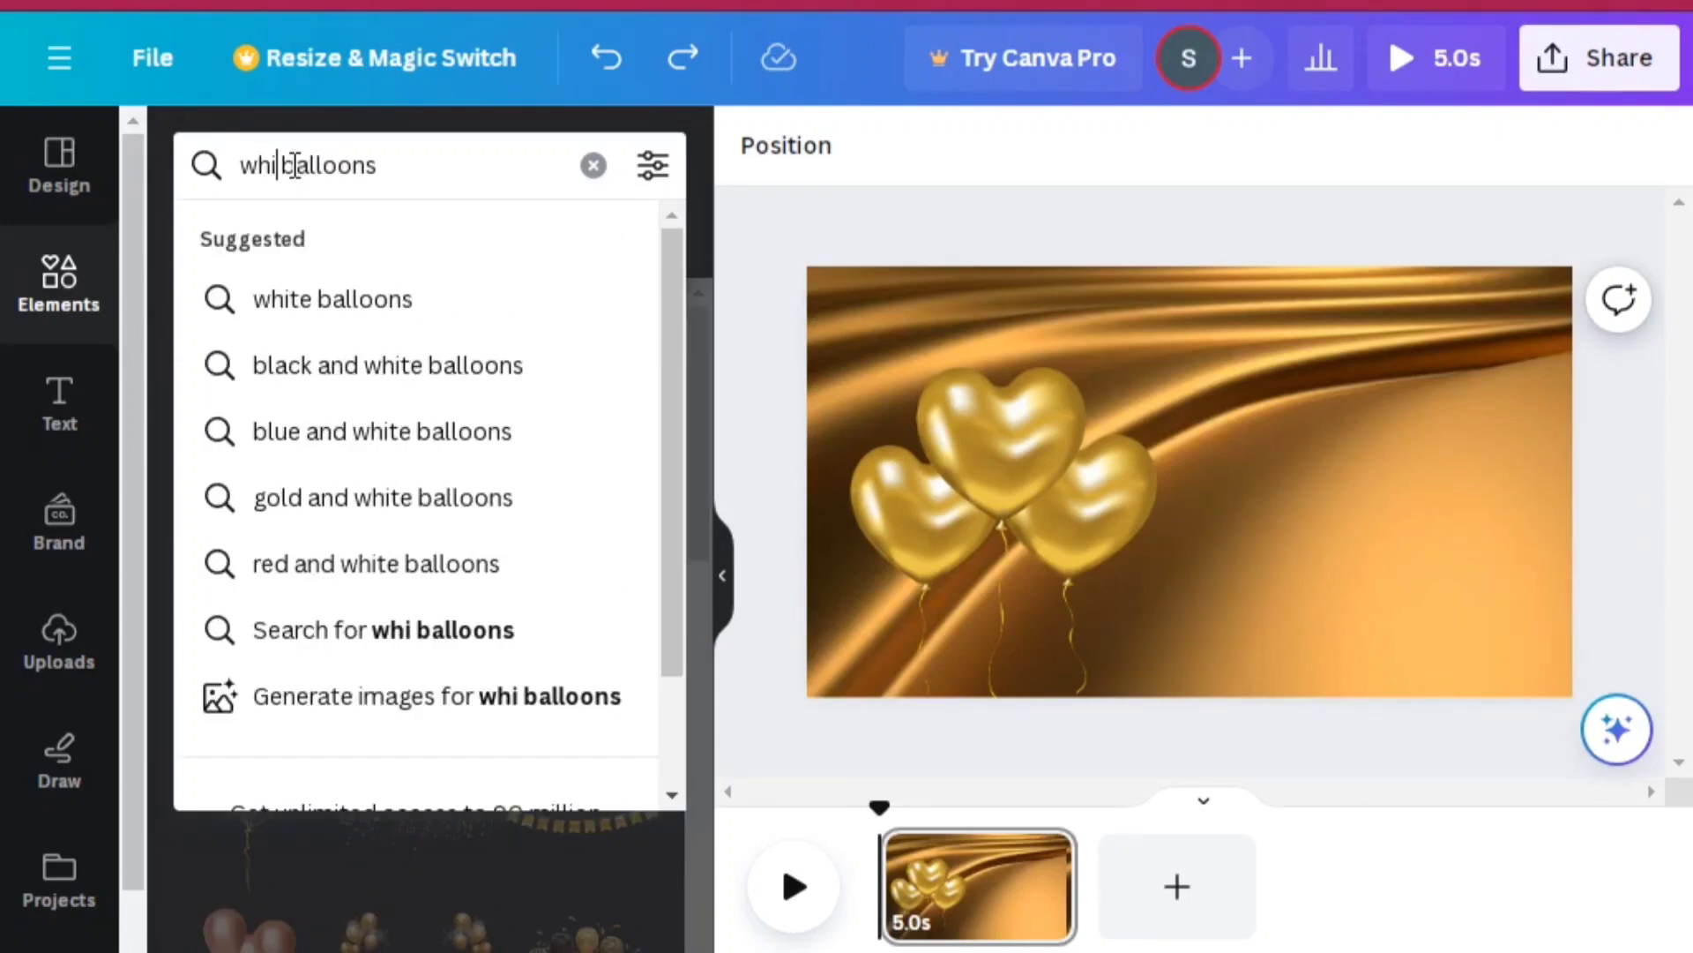
{"action": "type", "text": "te"}
{"action": "key", "text": "Return"}
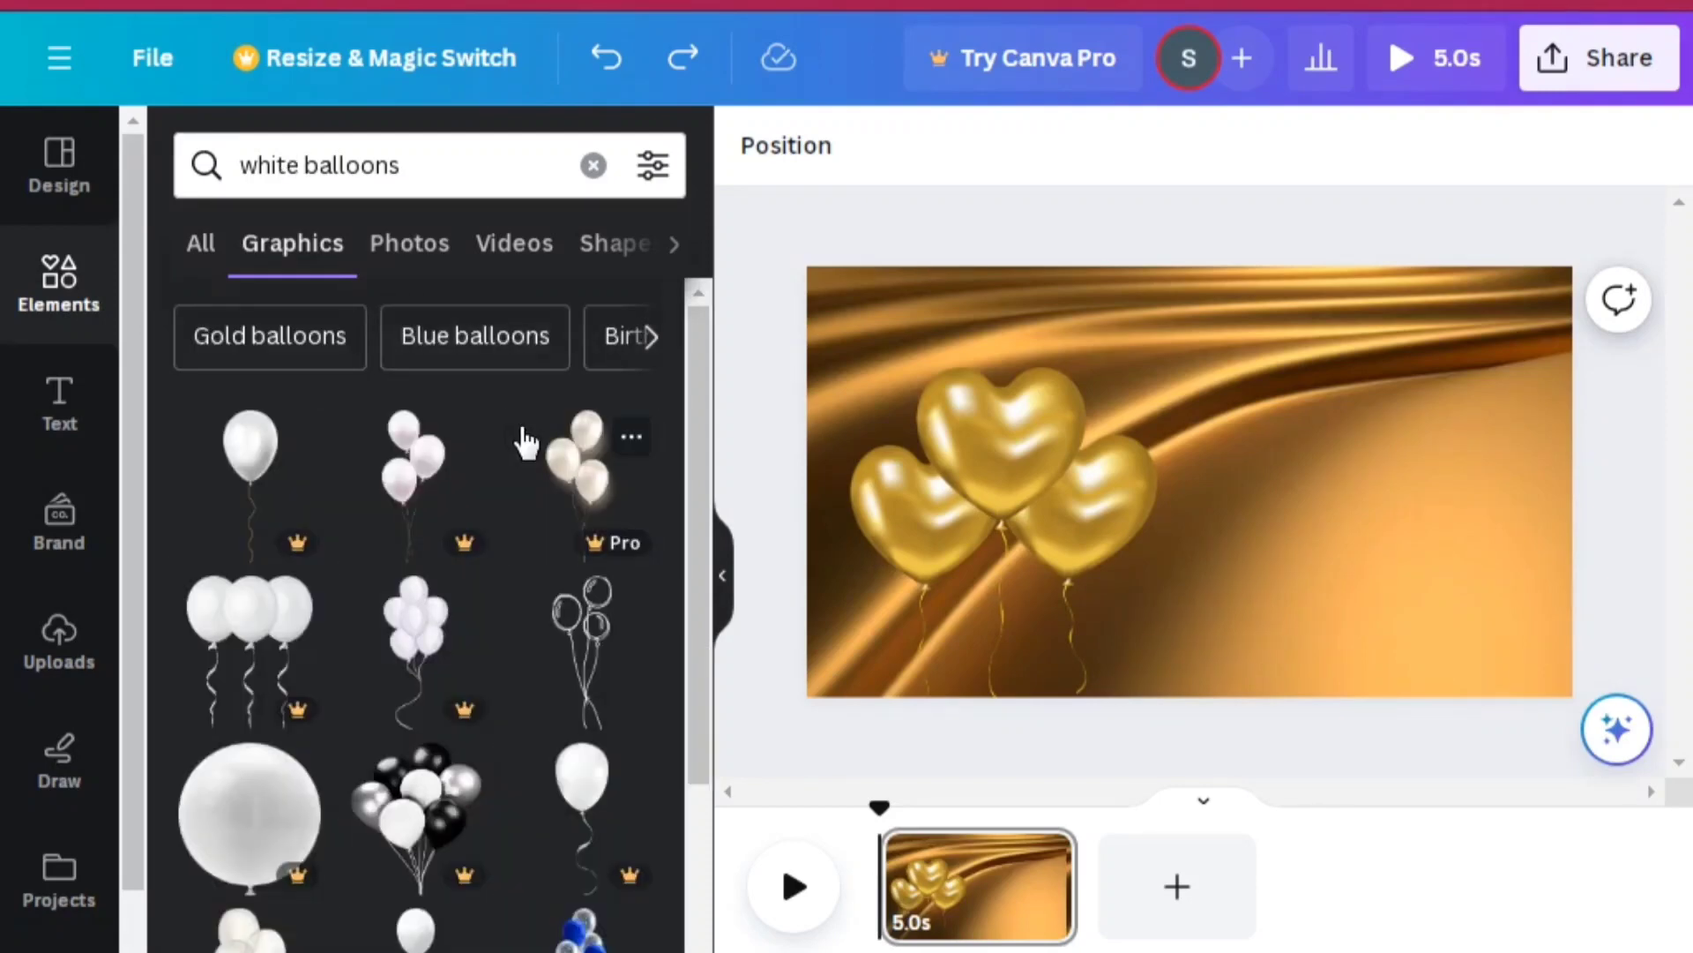
Step: Browse the related terms and "white balloons" graphics for a free decoration that suits the gold banner
{"action": "left_click", "coordinate": [651, 337]}
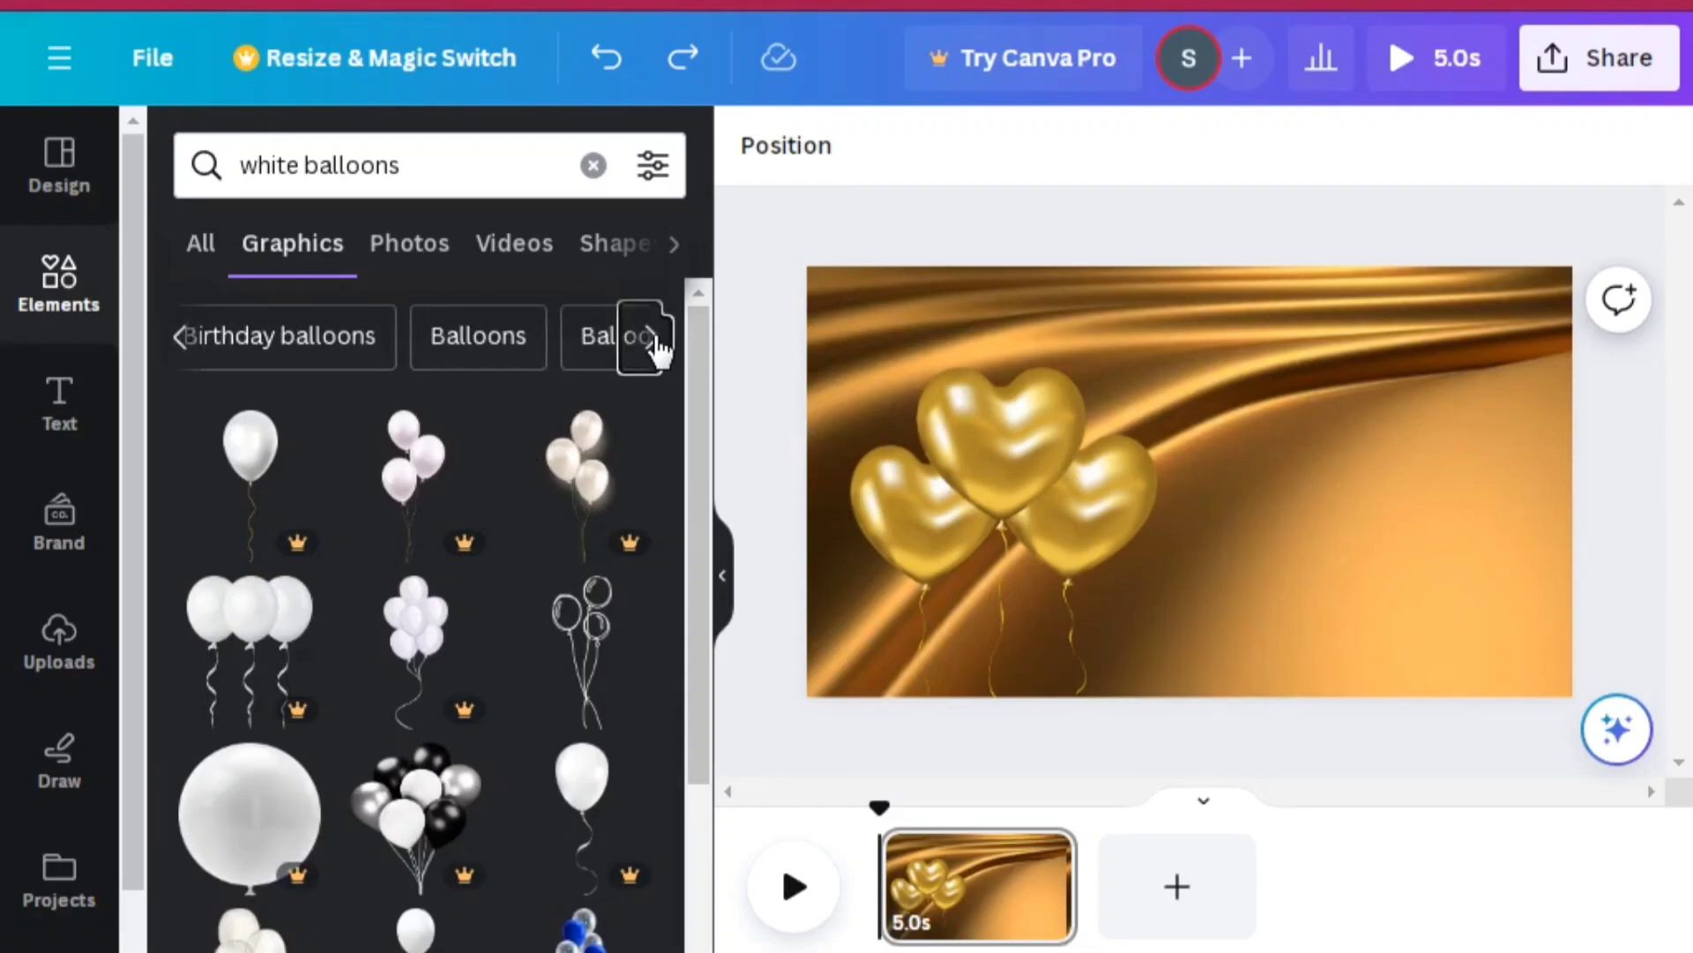
{"action": "left_click", "coordinate": [656, 342]}
{"action": "left_click", "coordinate": [656, 342]}
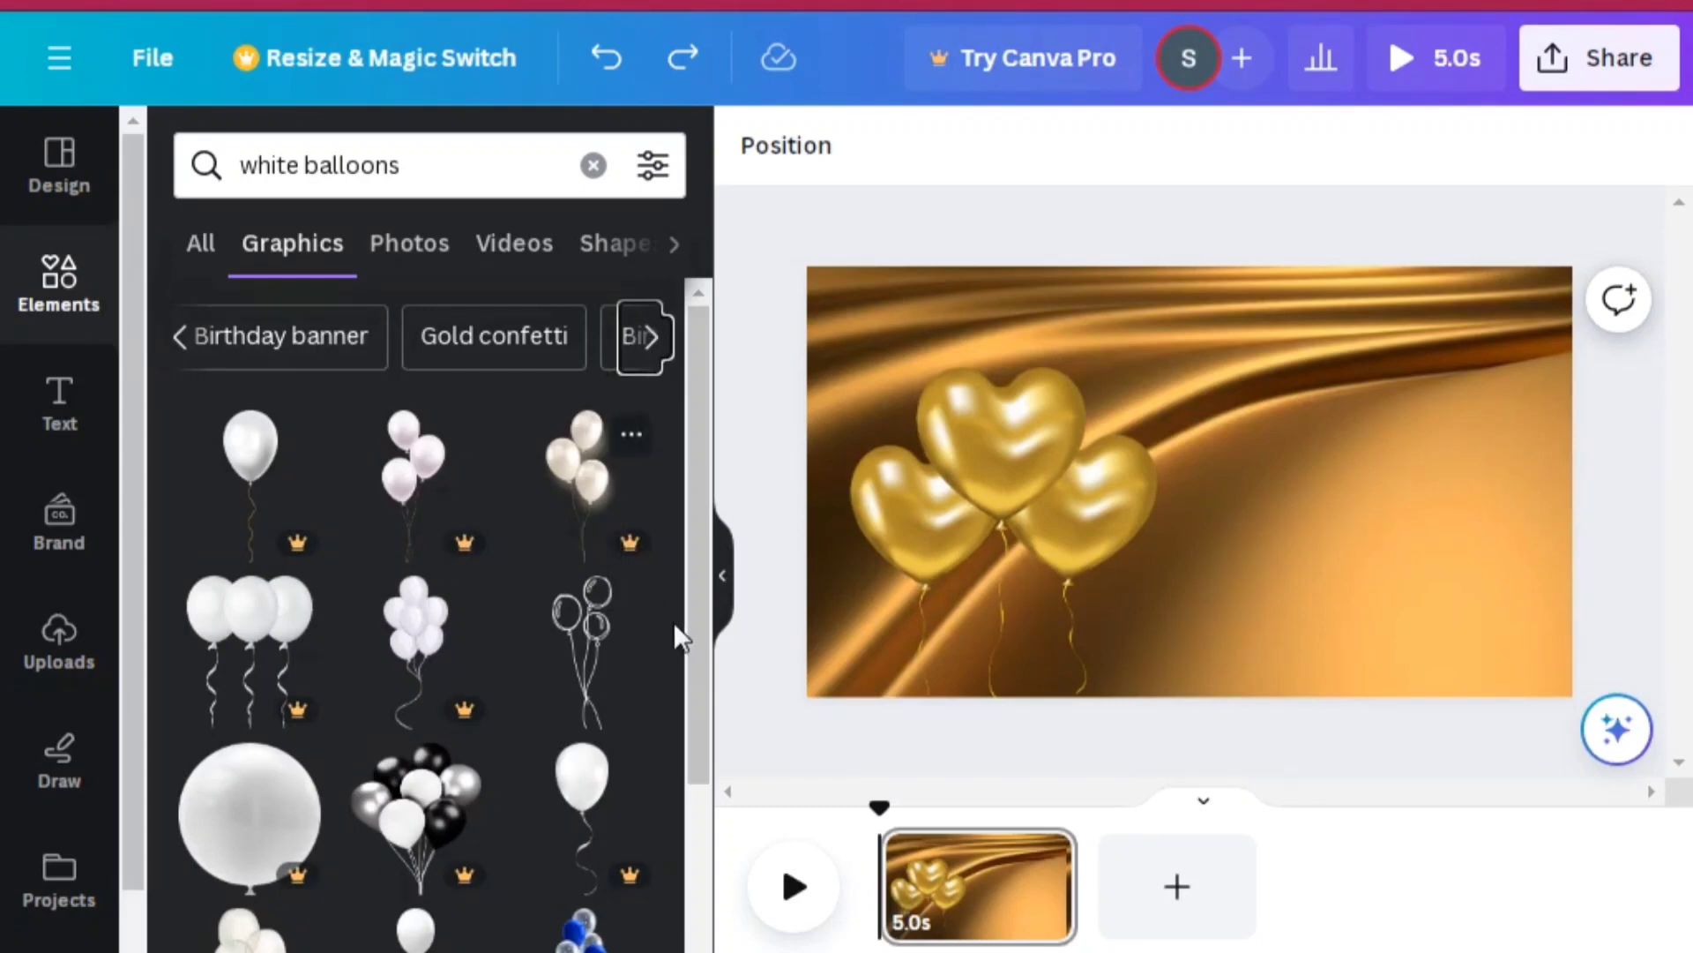
{"action": "left_click_drag", "start_coordinate": [691, 621], "coordinate": [695, 776]}
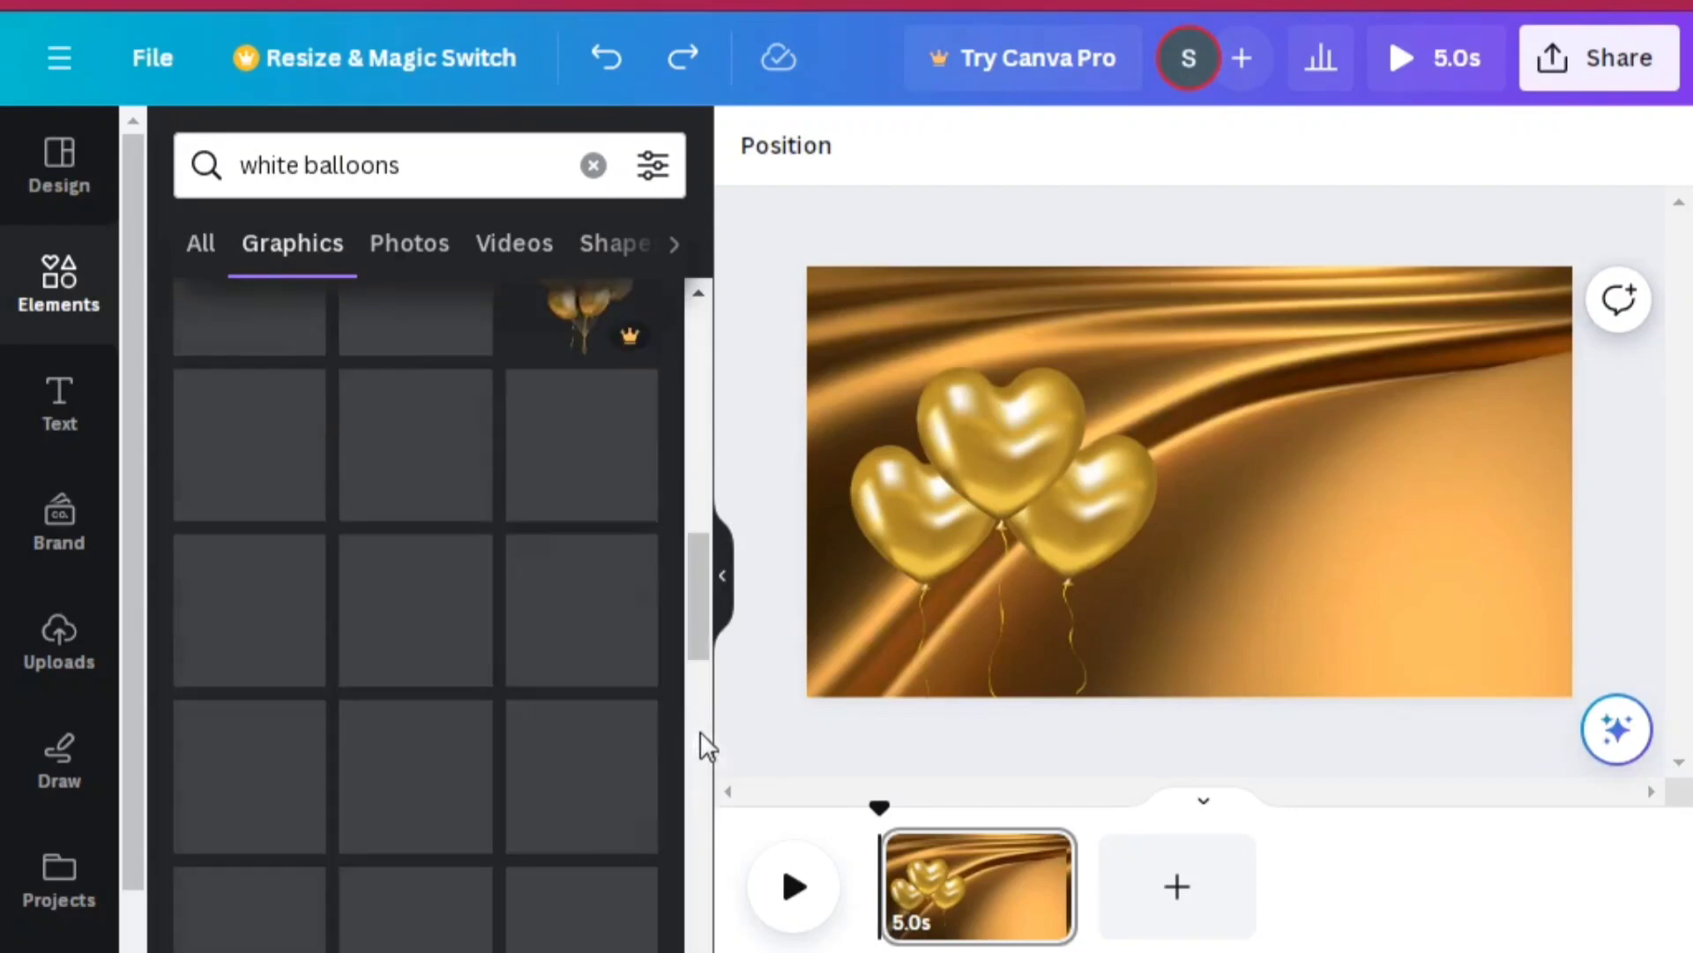
{"action": "left_click_drag", "start_coordinate": [696, 614], "coordinate": [695, 357]}
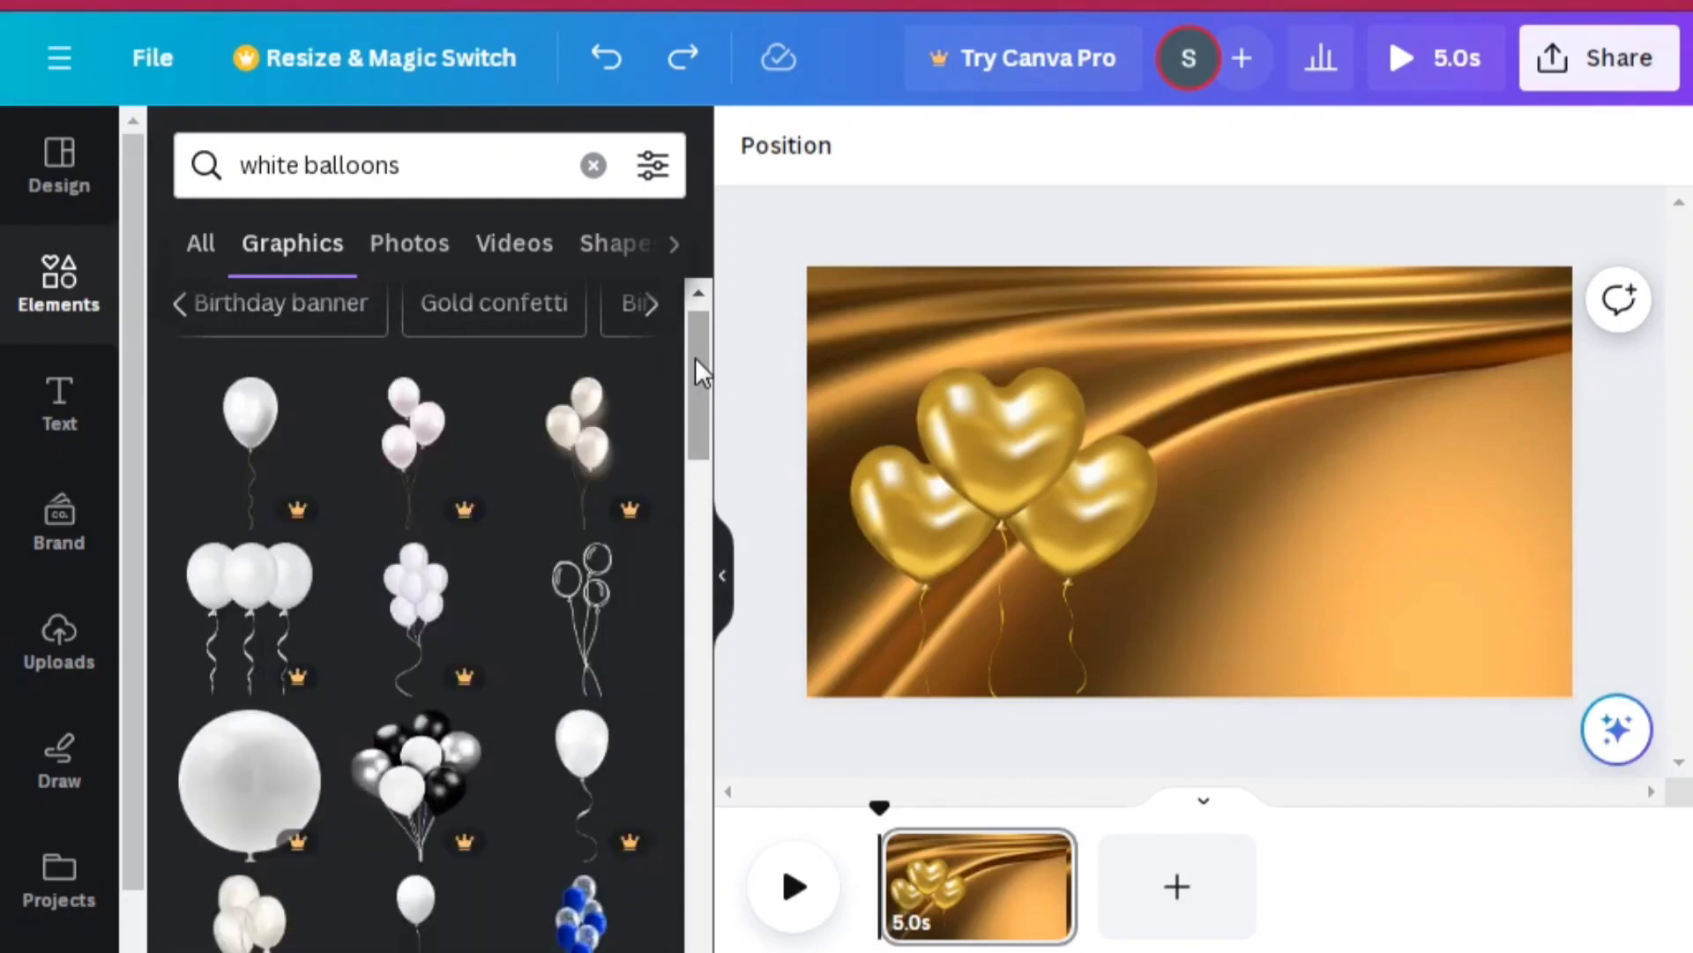
{"action": "left_click_drag", "start_coordinate": [695, 357], "coordinate": [697, 949]}
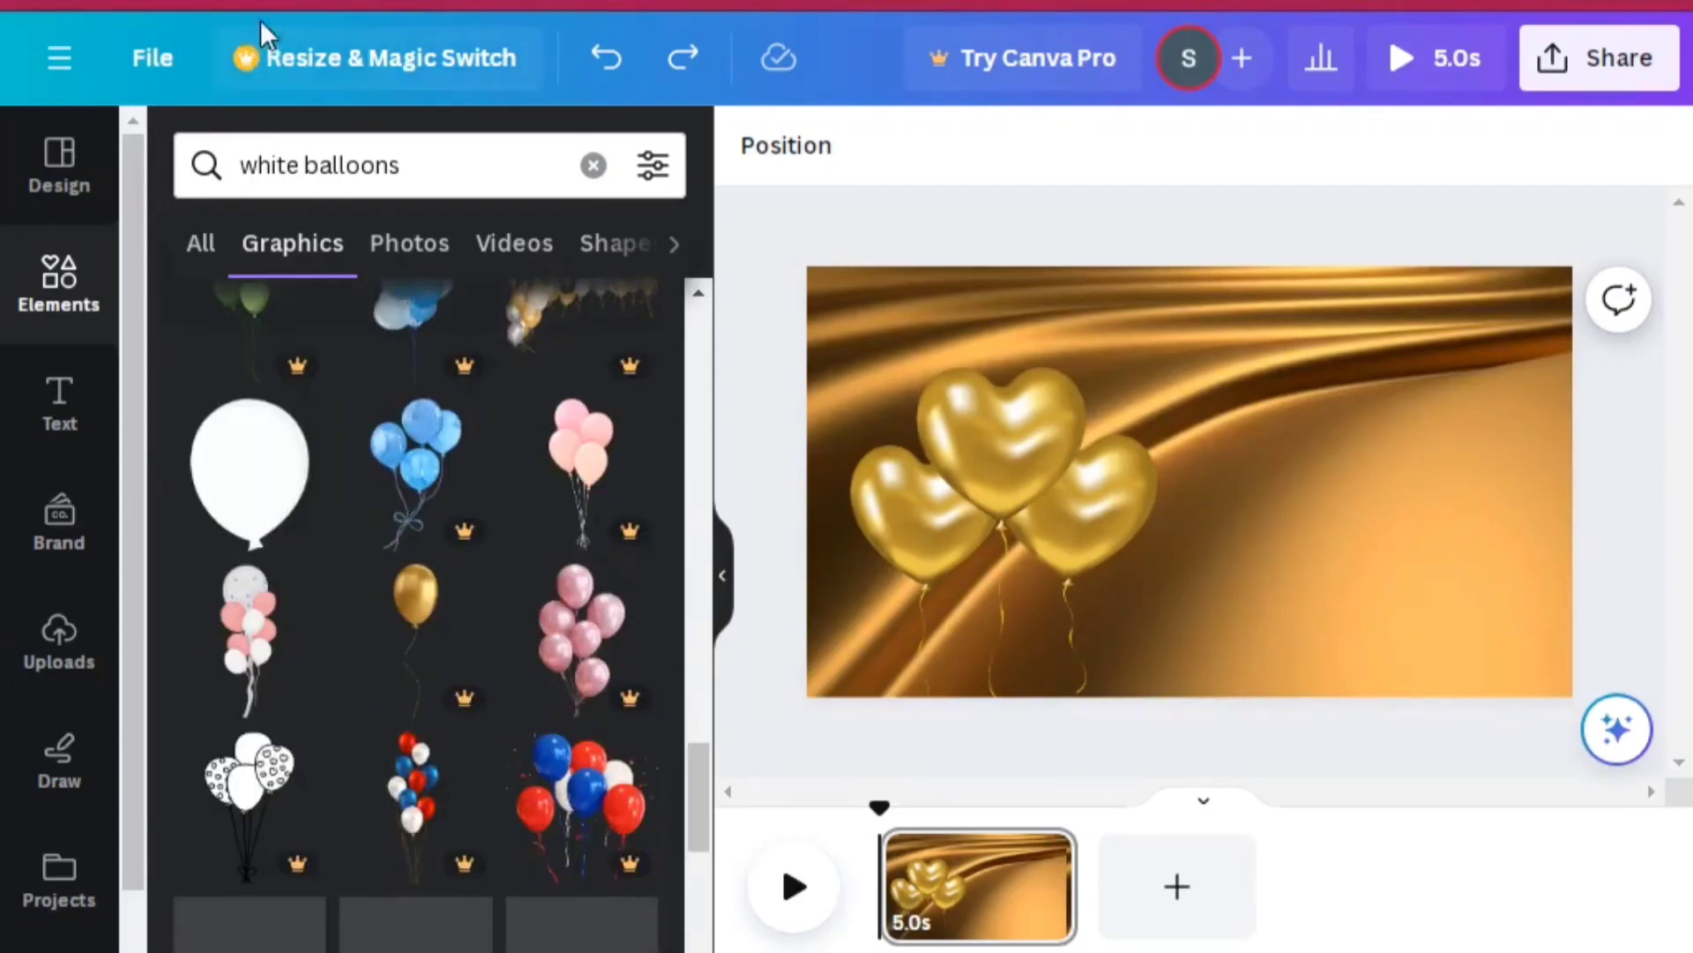
Step: Replace the "white balloons" search term and search the graphics for "friendship"
{"action": "left_click", "coordinate": [415, 181]}
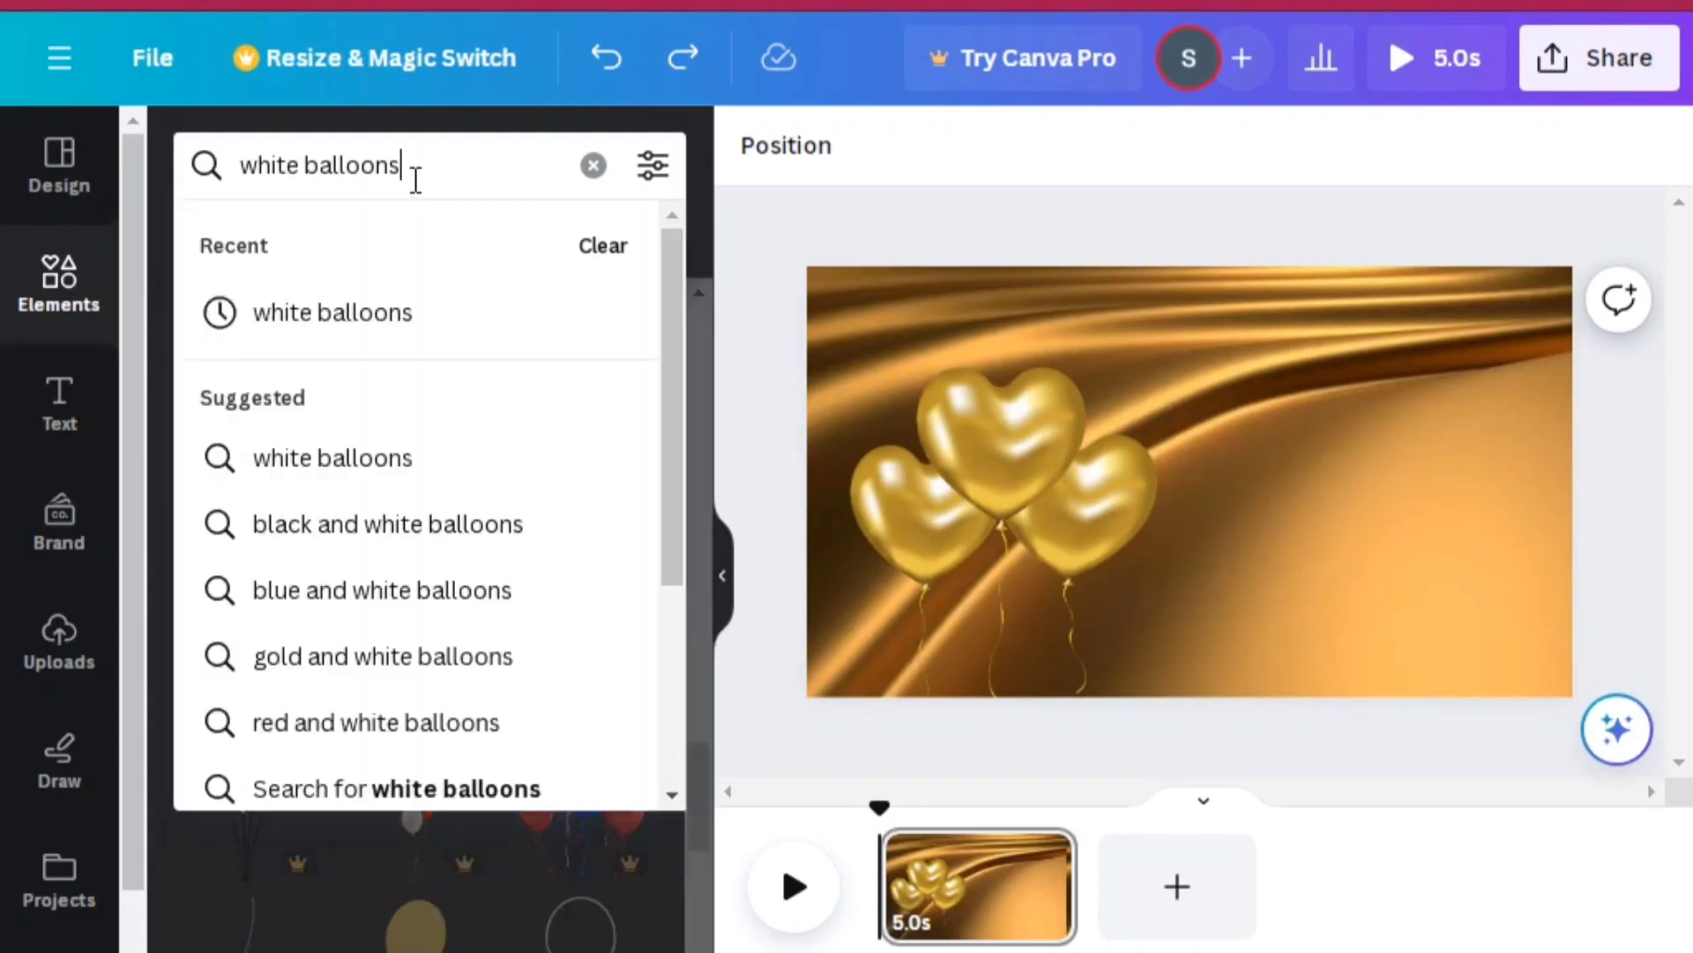
{"action": "key", "text": "BackSpace"}
{"action": "key", "text": "BackSpace"}
{"action": "key", "text": "BackSpace"}
{"action": "key", "text": "BackSpace"}
{"action": "key", "text": "BackSpace"}
{"action": "key", "text": "BackSpace"}
{"action": "key", "text": "BackSpace"}
{"action": "key", "text": "BackSpace"}
{"action": "key", "text": "BackSpace"}
{"action": "key", "text": "BackSpace"}
{"action": "key", "text": "BackSpace"}
{"action": "key", "text": "BackSpace"}
{"action": "key", "text": "BackSpace"}
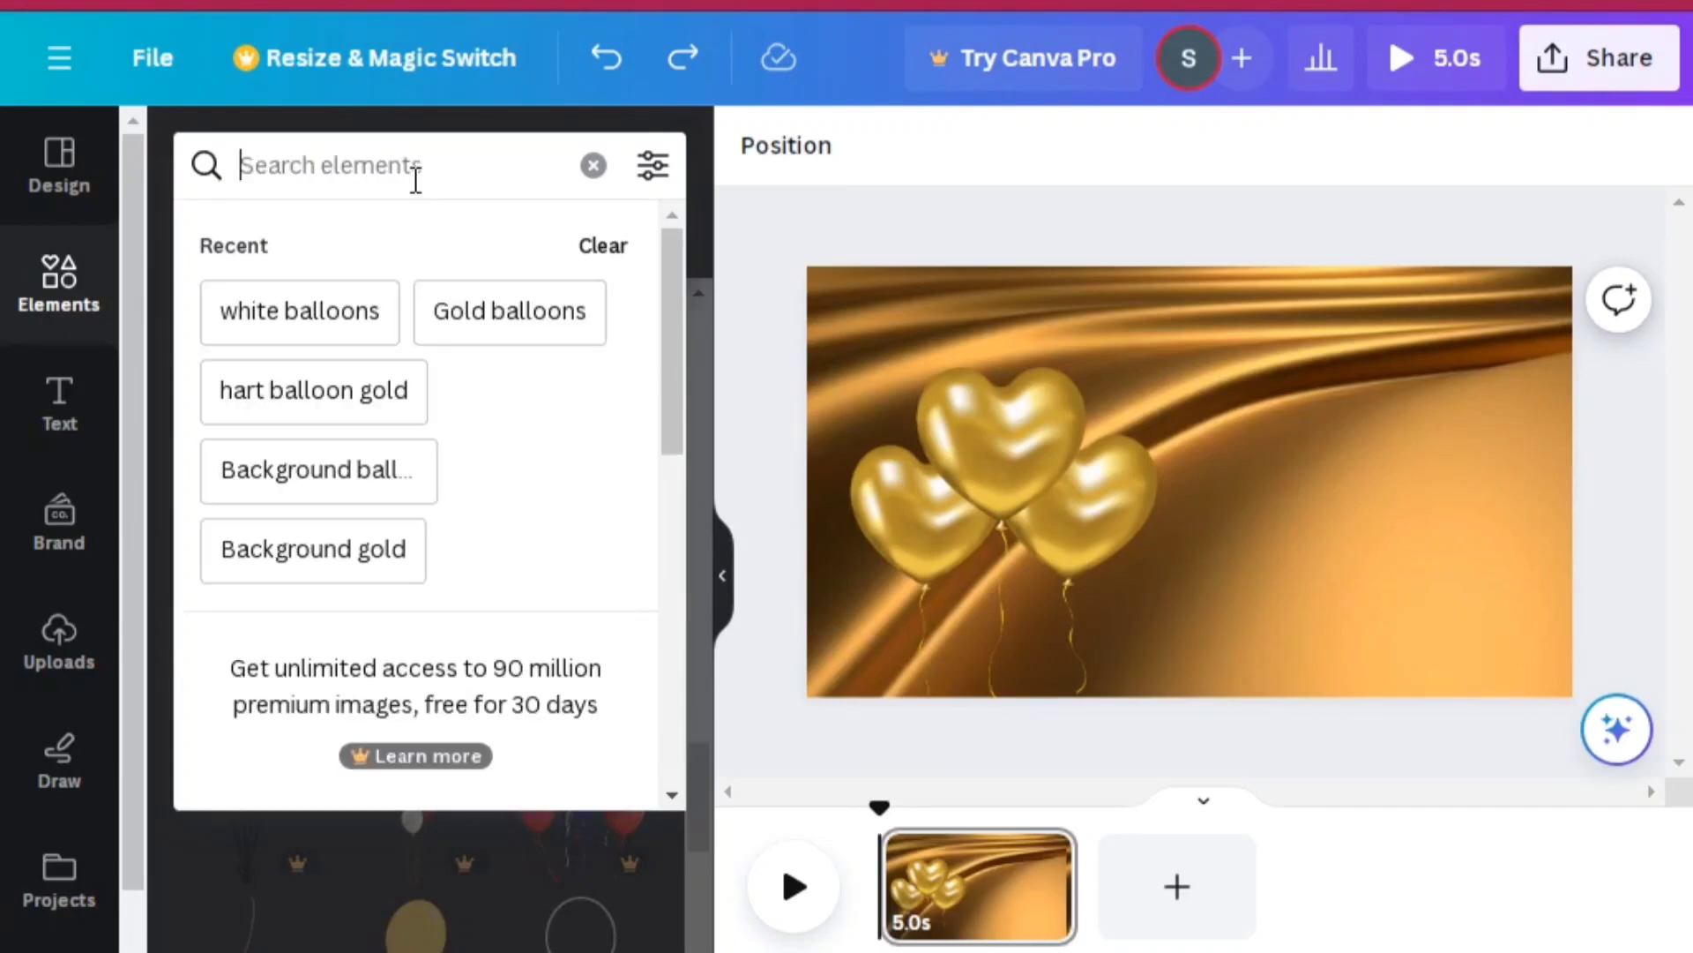
{"action": "type", "text": "fr"}
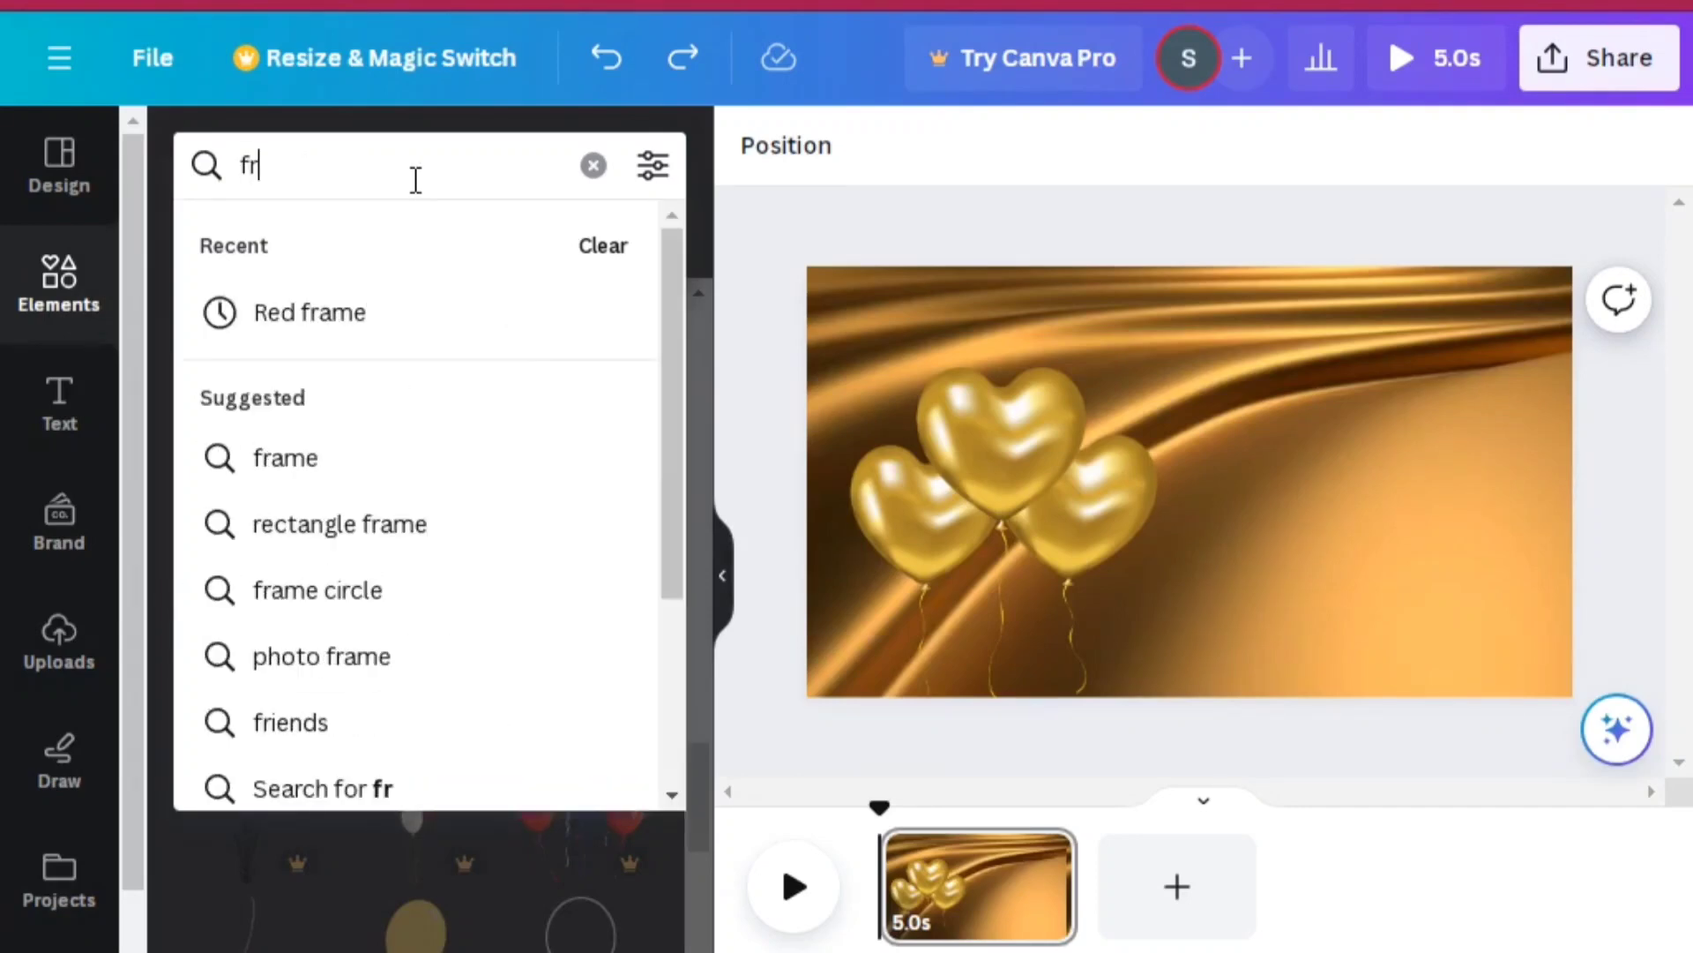
{"action": "type", "text": "ien"}
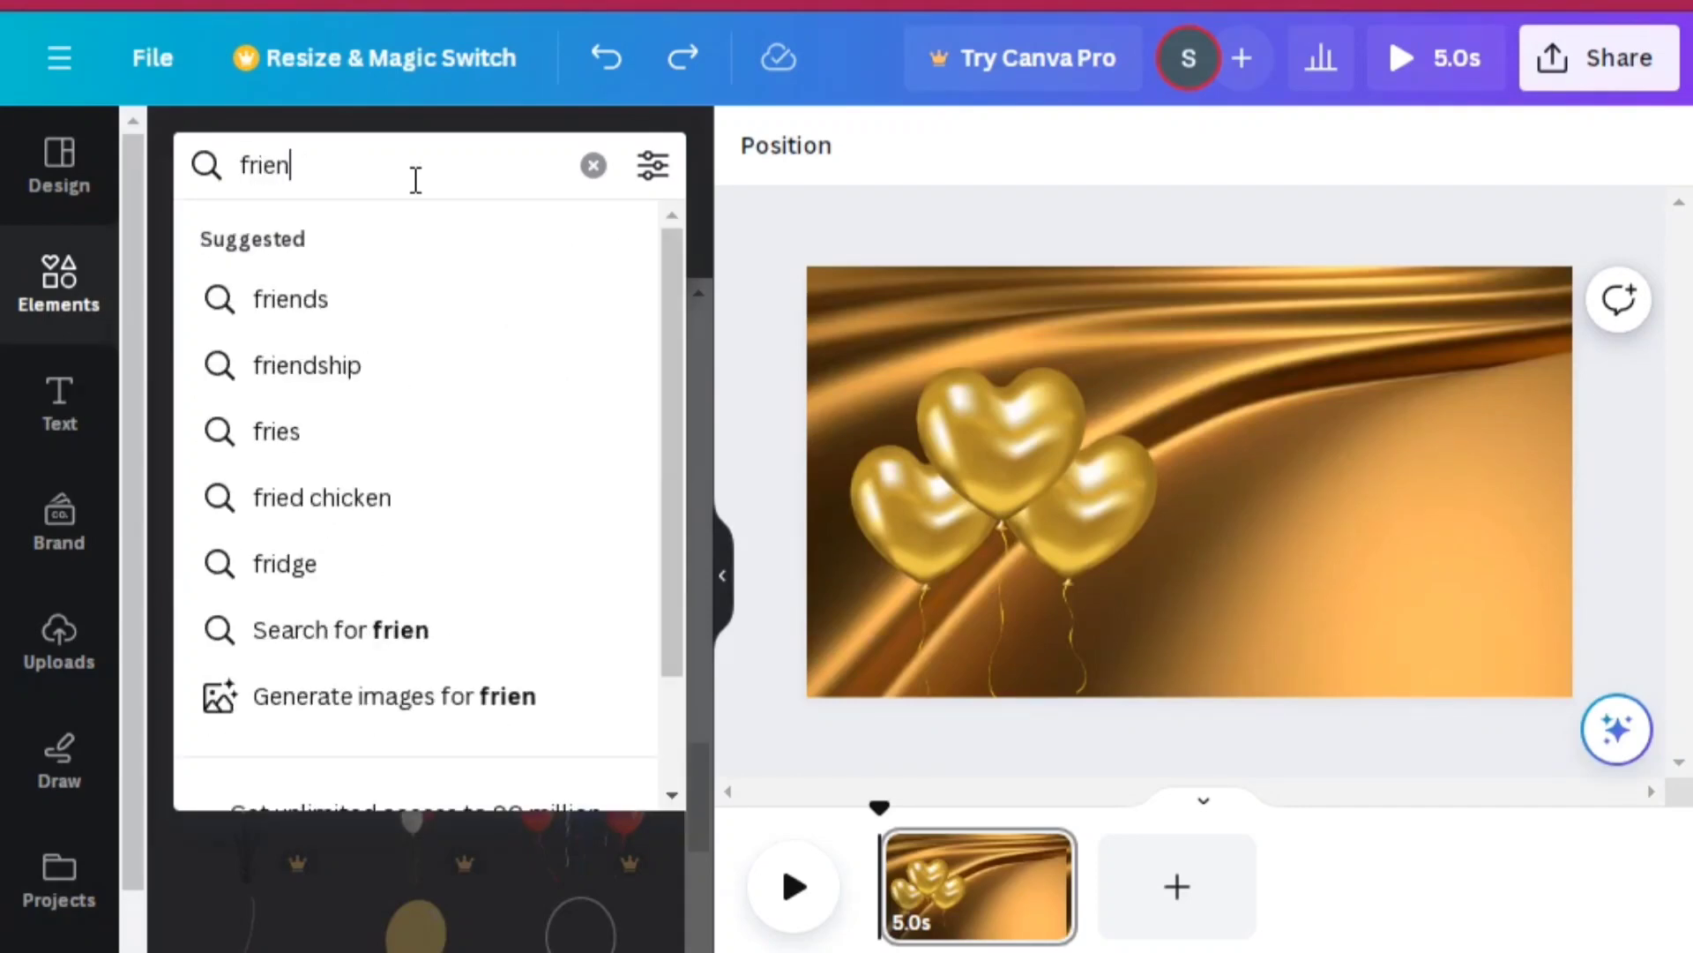
{"action": "type", "text": "d"}
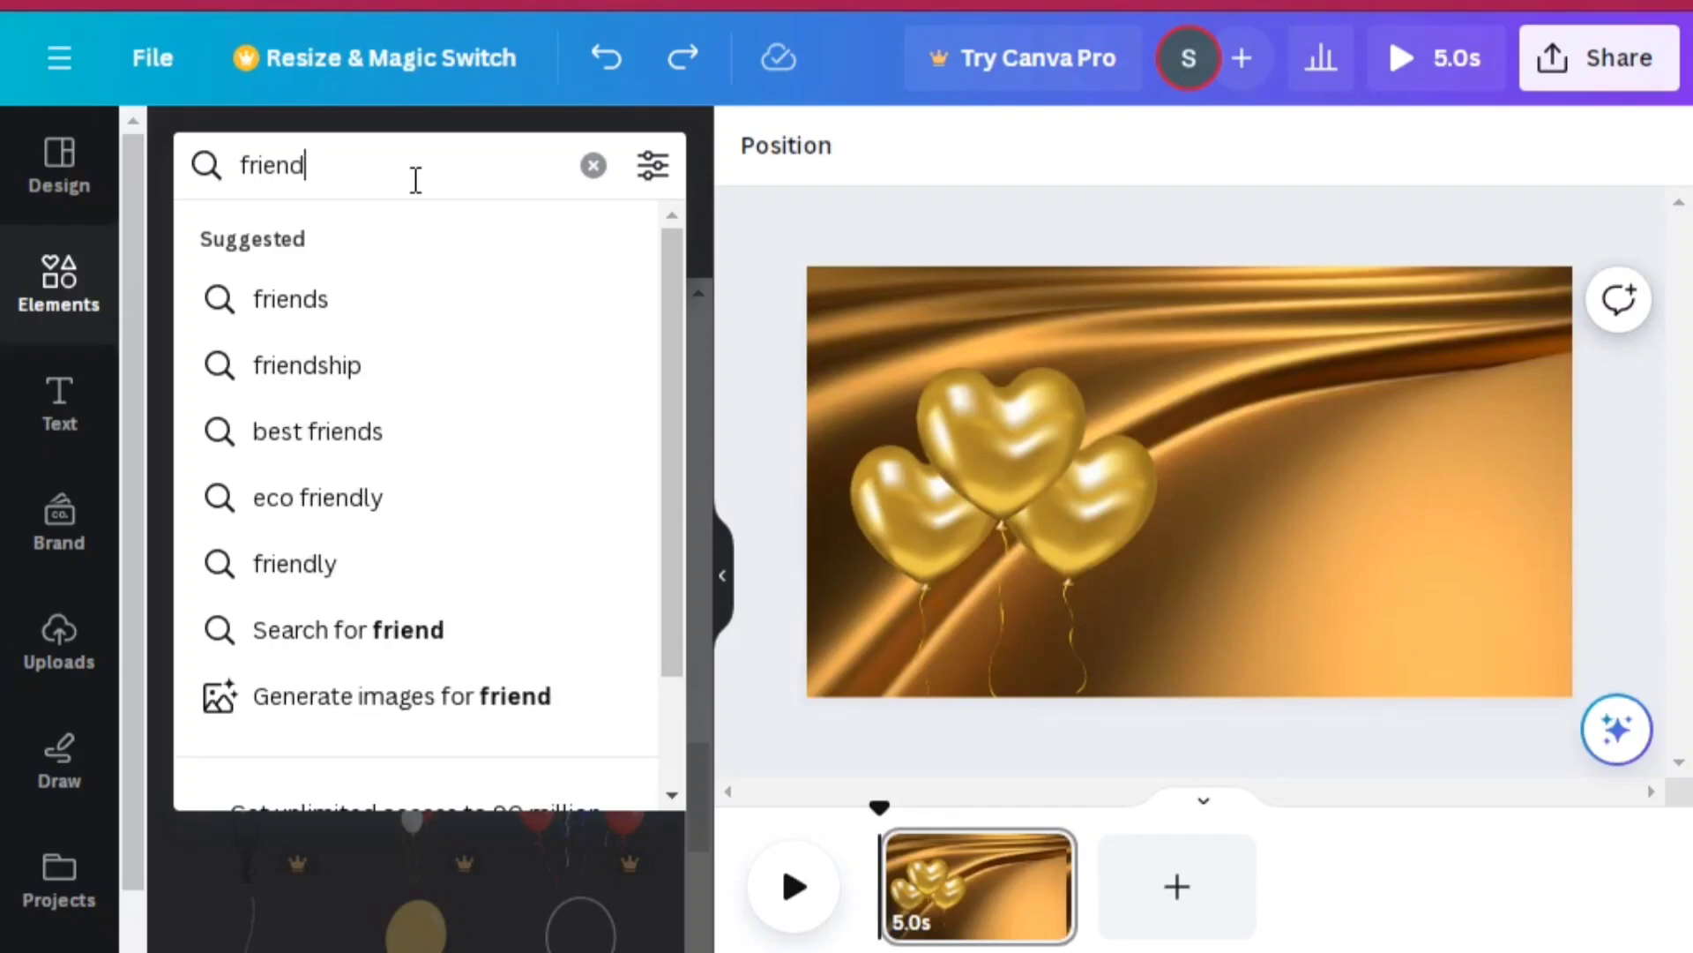
{"action": "type", "text": "sh"}
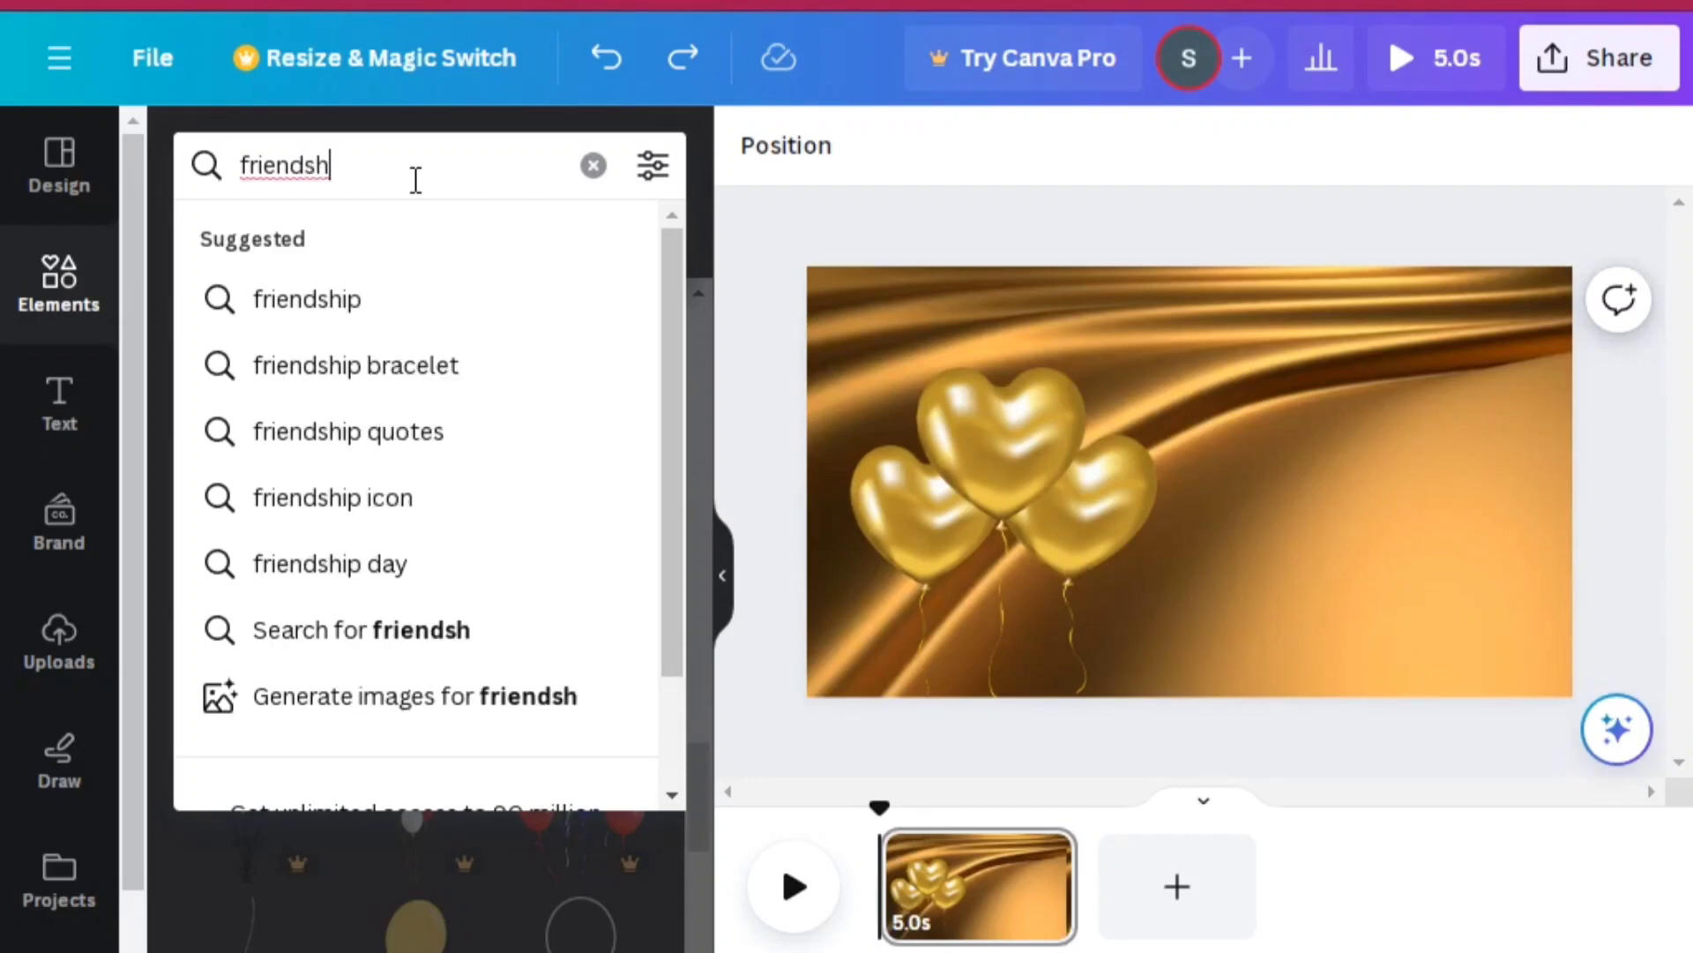
{"action": "left_click", "coordinate": [404, 306]}
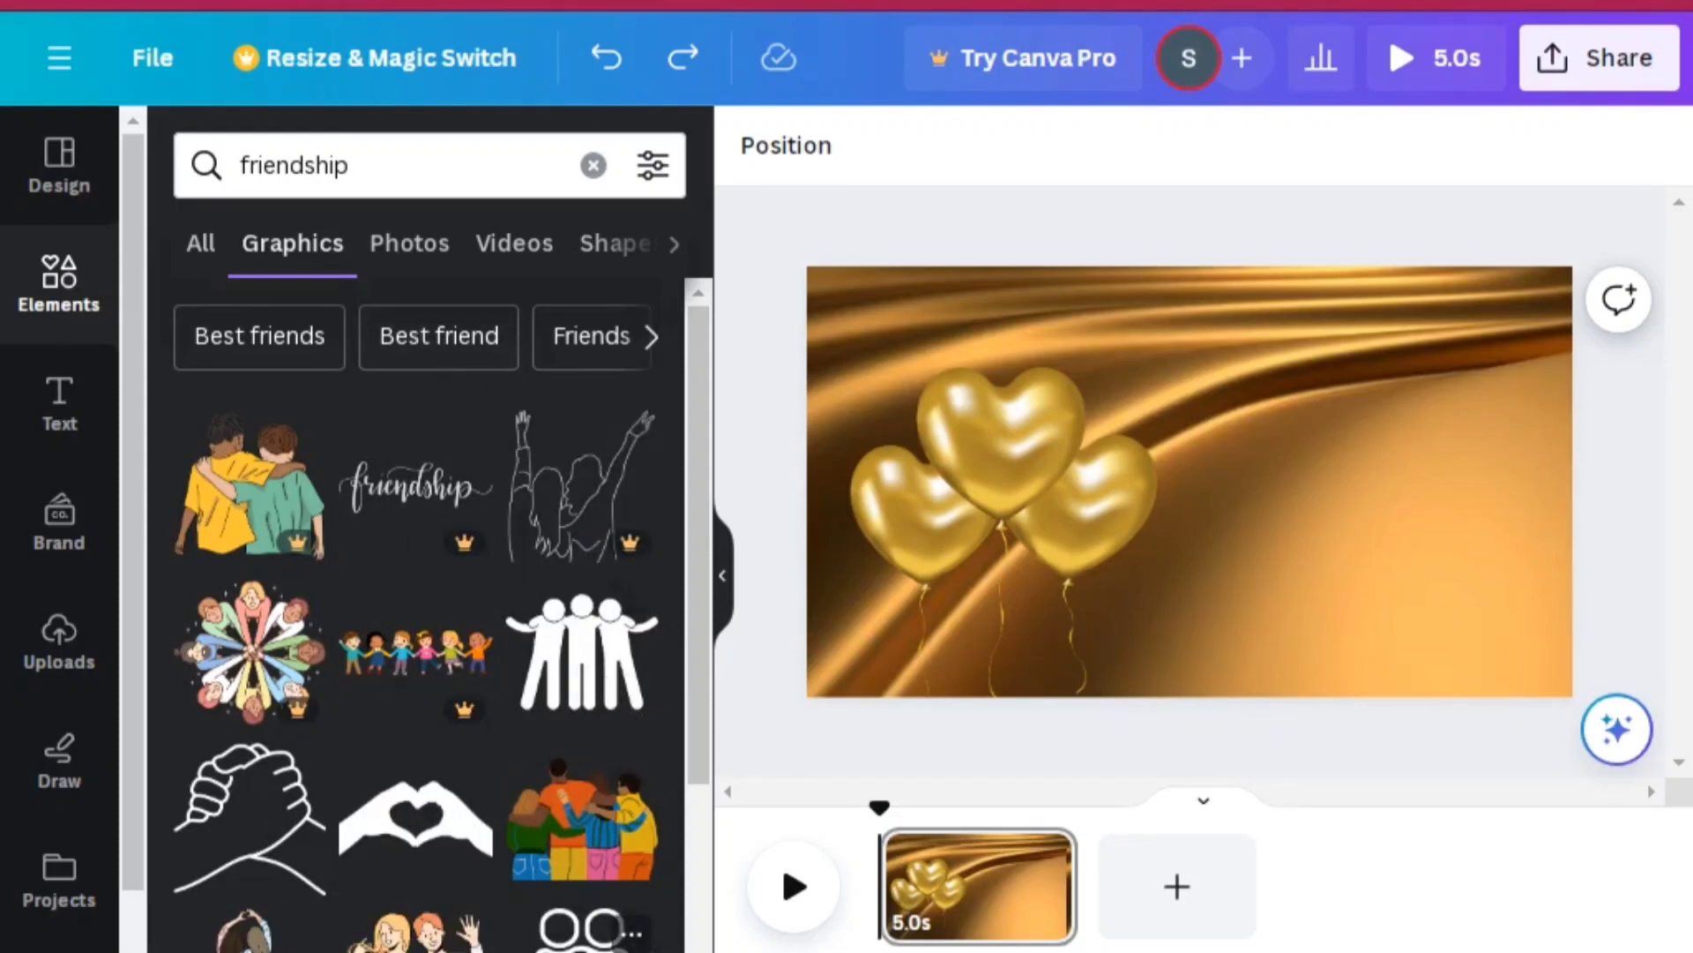
Step: Browse the "friendship" graphics for a free decoration that suits the gold banner
{"action": "scroll", "coordinate": [429, 615], "scroll_direction": "down", "scroll_amount": 5}
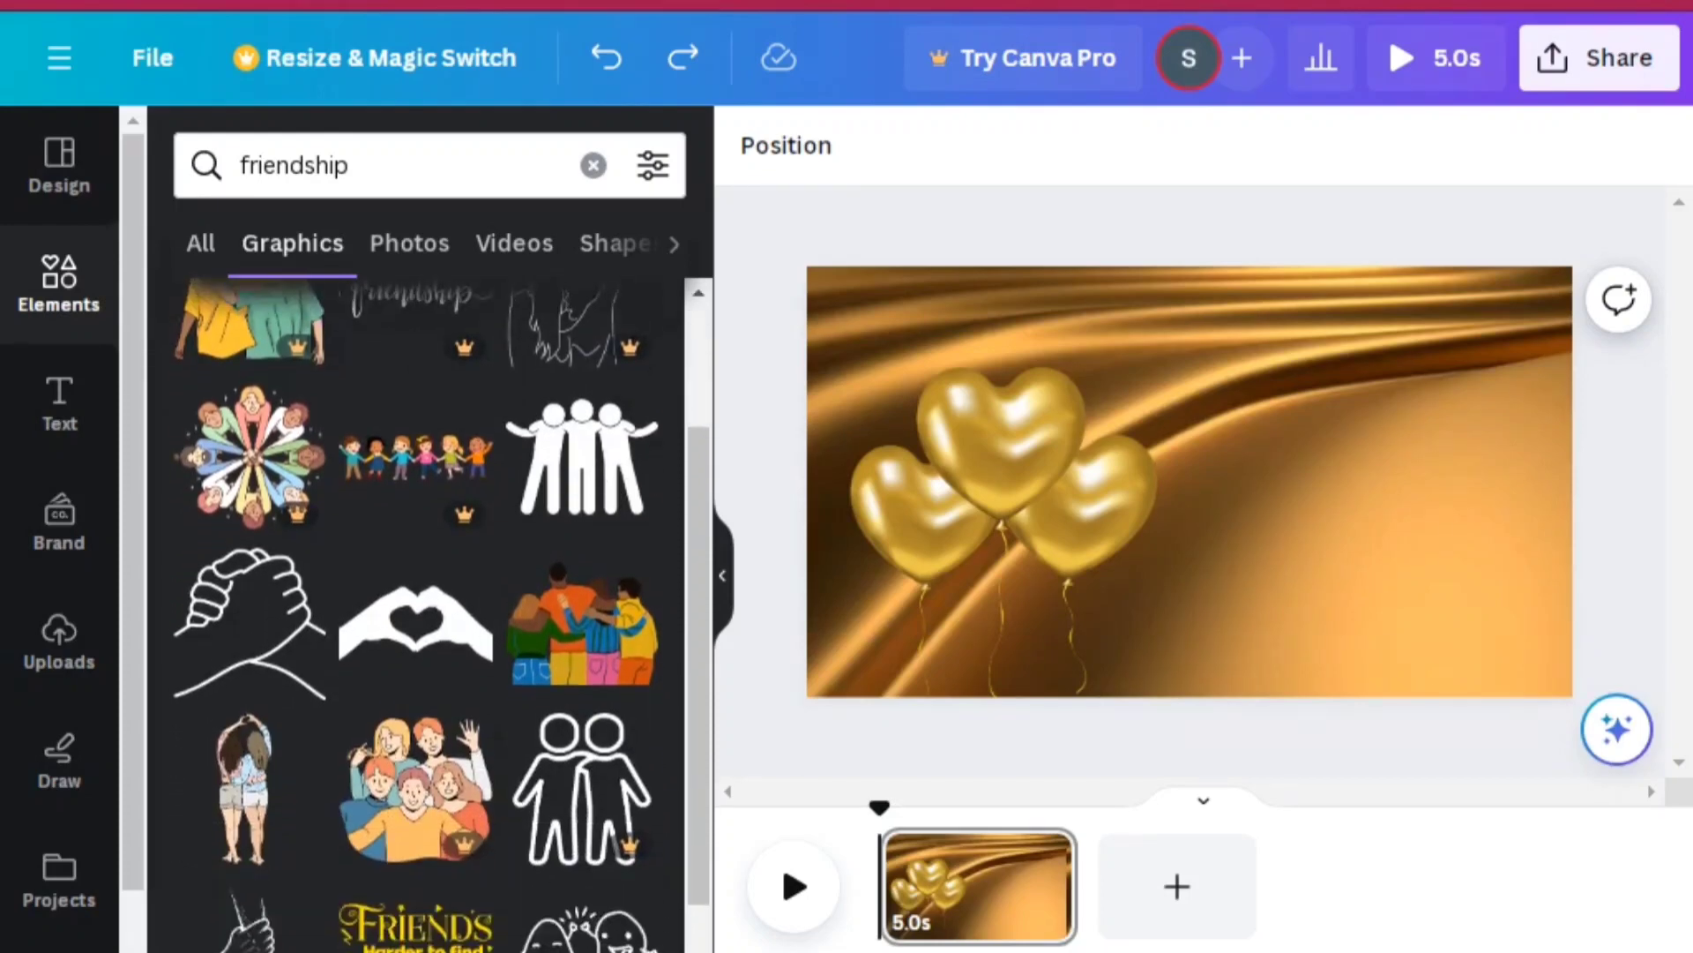
{"action": "scroll", "coordinate": [429, 615], "scroll_direction": "down", "scroll_amount": 5}
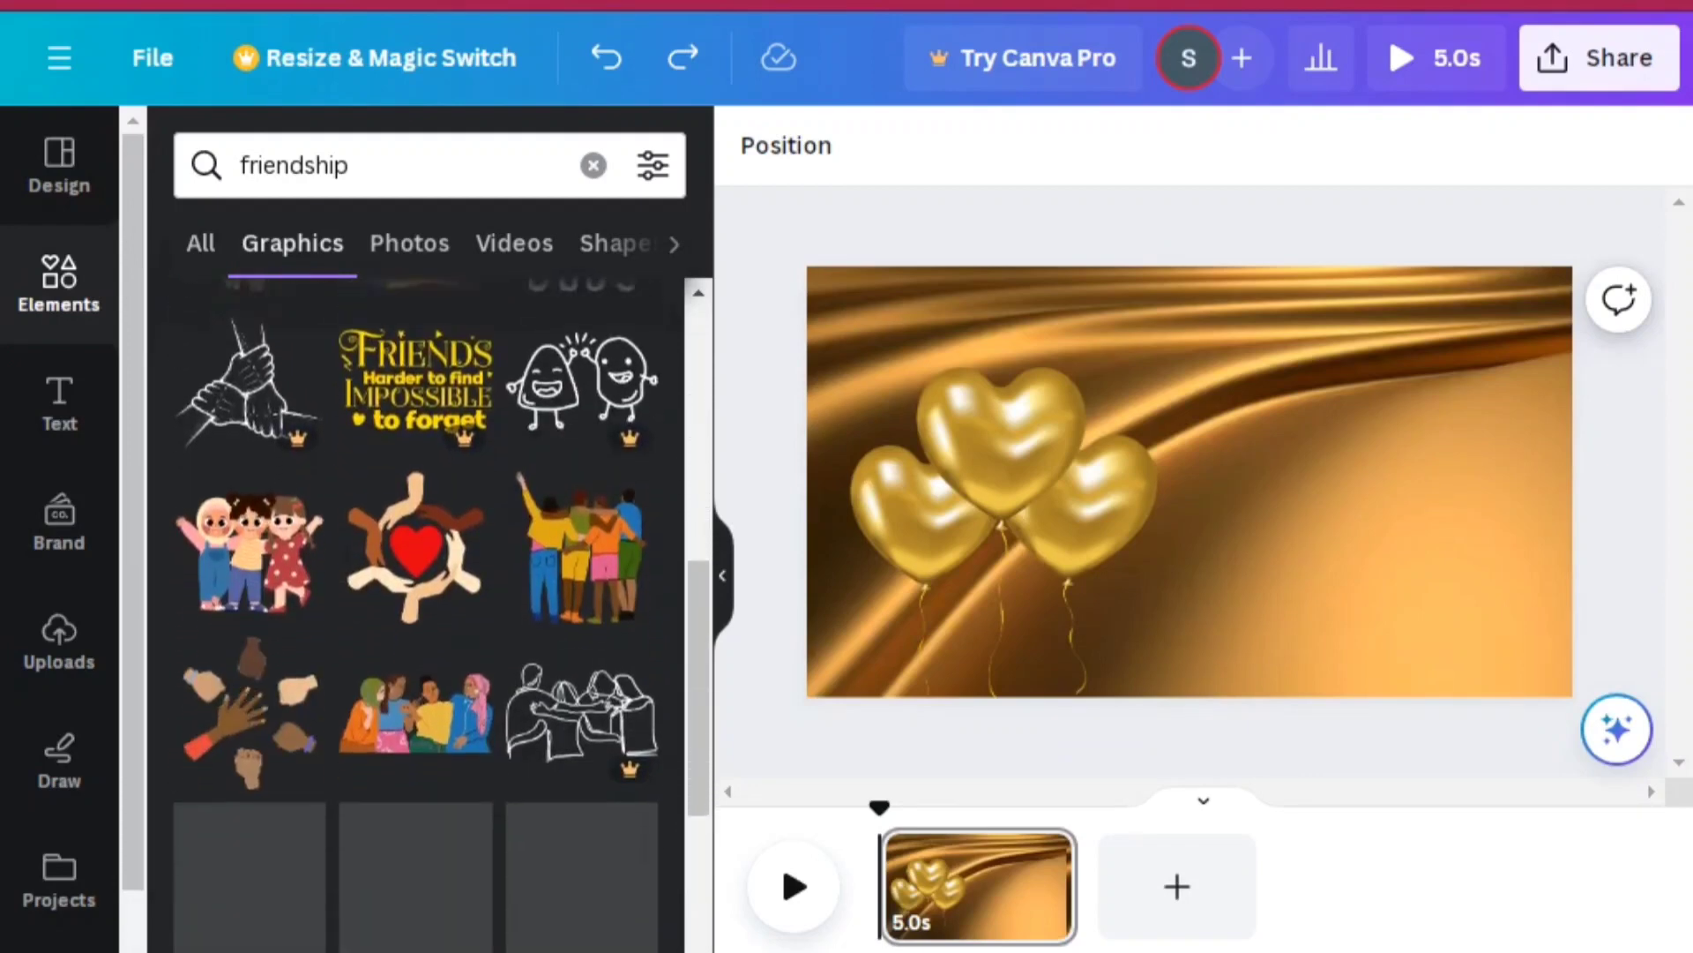
{"action": "scroll", "coordinate": [428, 614], "scroll_direction": "down", "scroll_amount": 4}
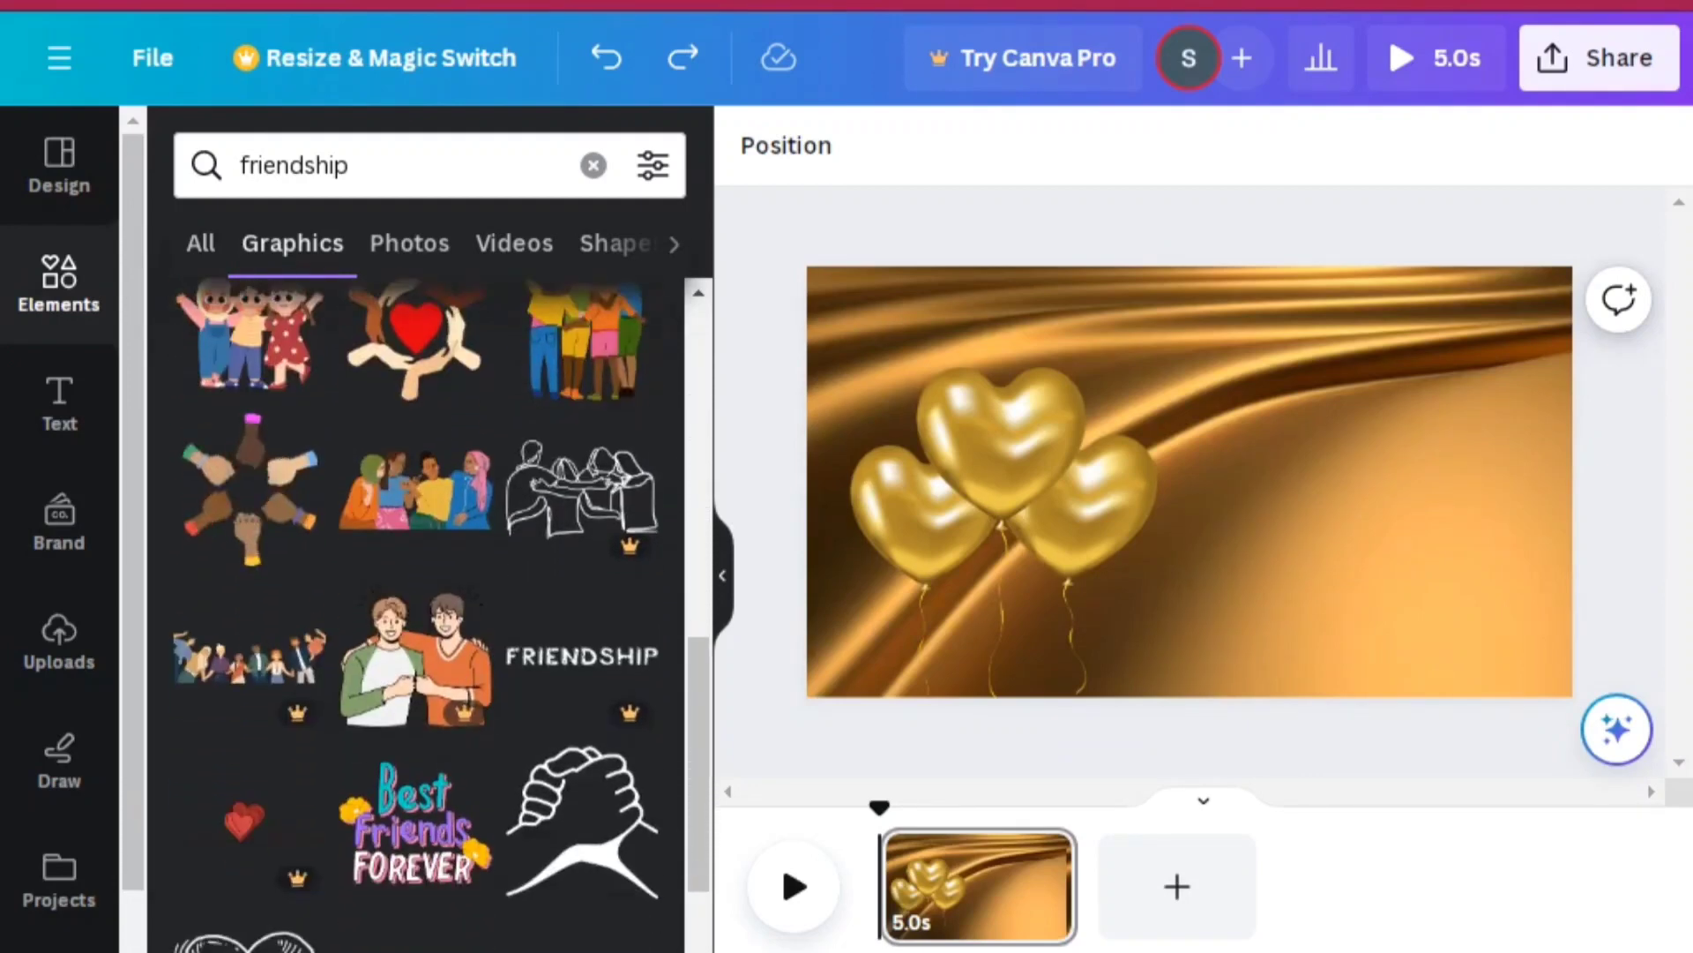
{"action": "scroll", "coordinate": [429, 615], "scroll_direction": "down", "scroll_amount": 5}
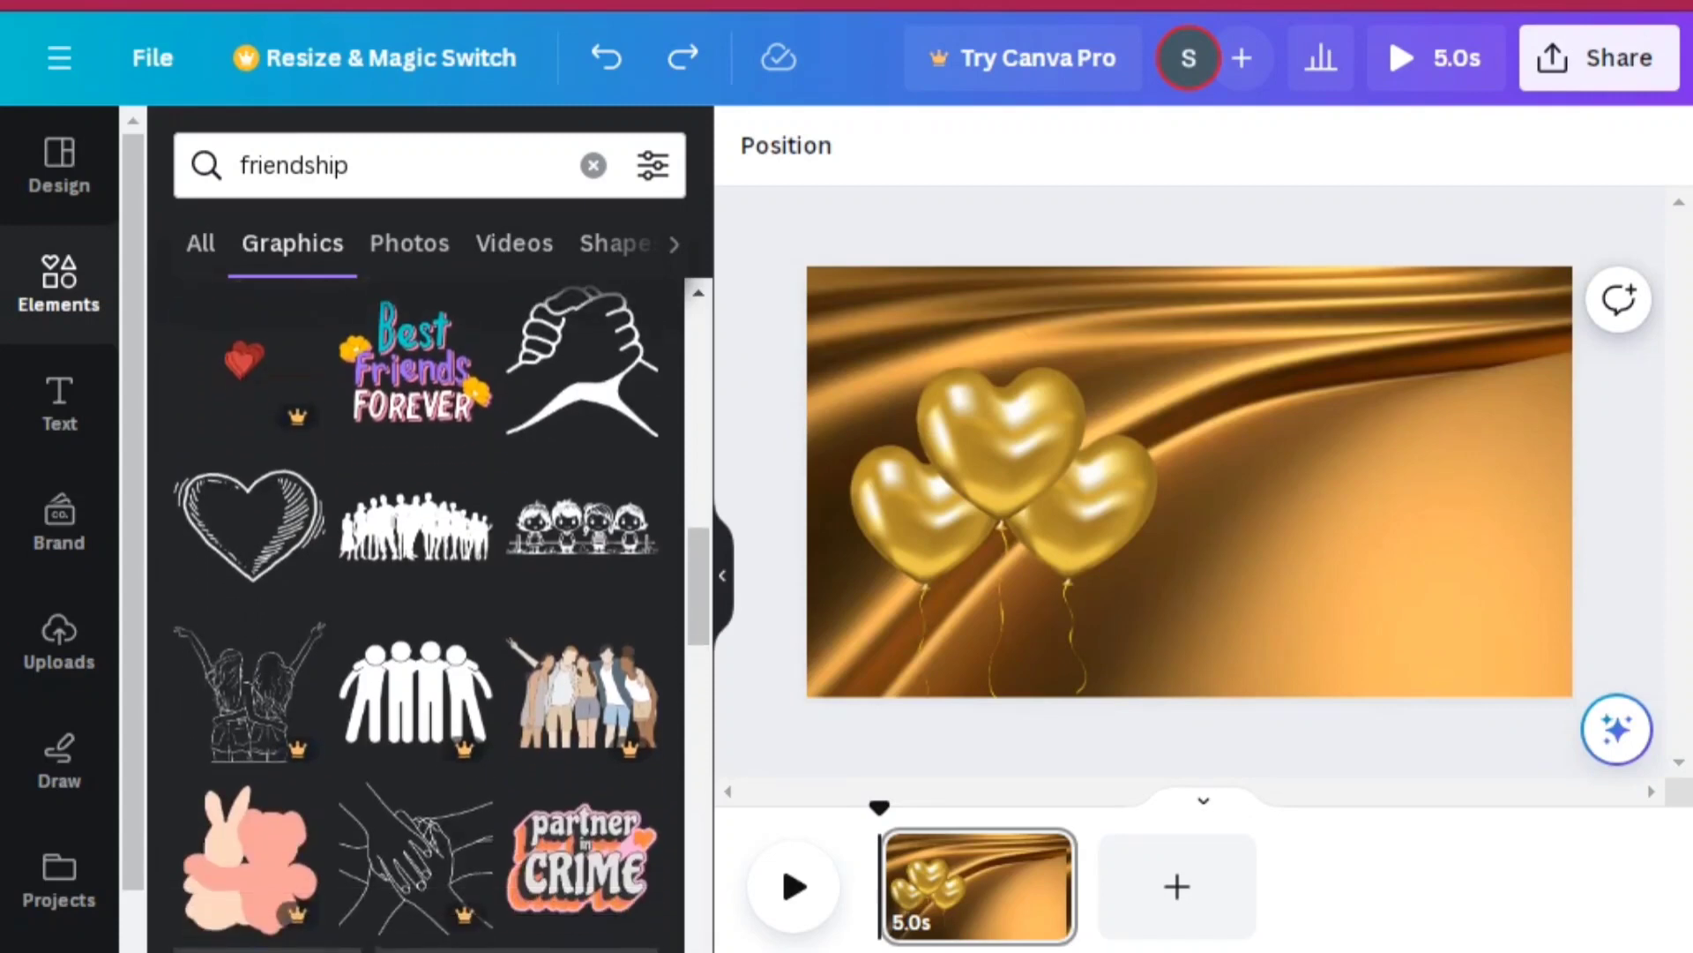
{"action": "scroll", "coordinate": [429, 615], "scroll_direction": "down", "scroll_amount": 2}
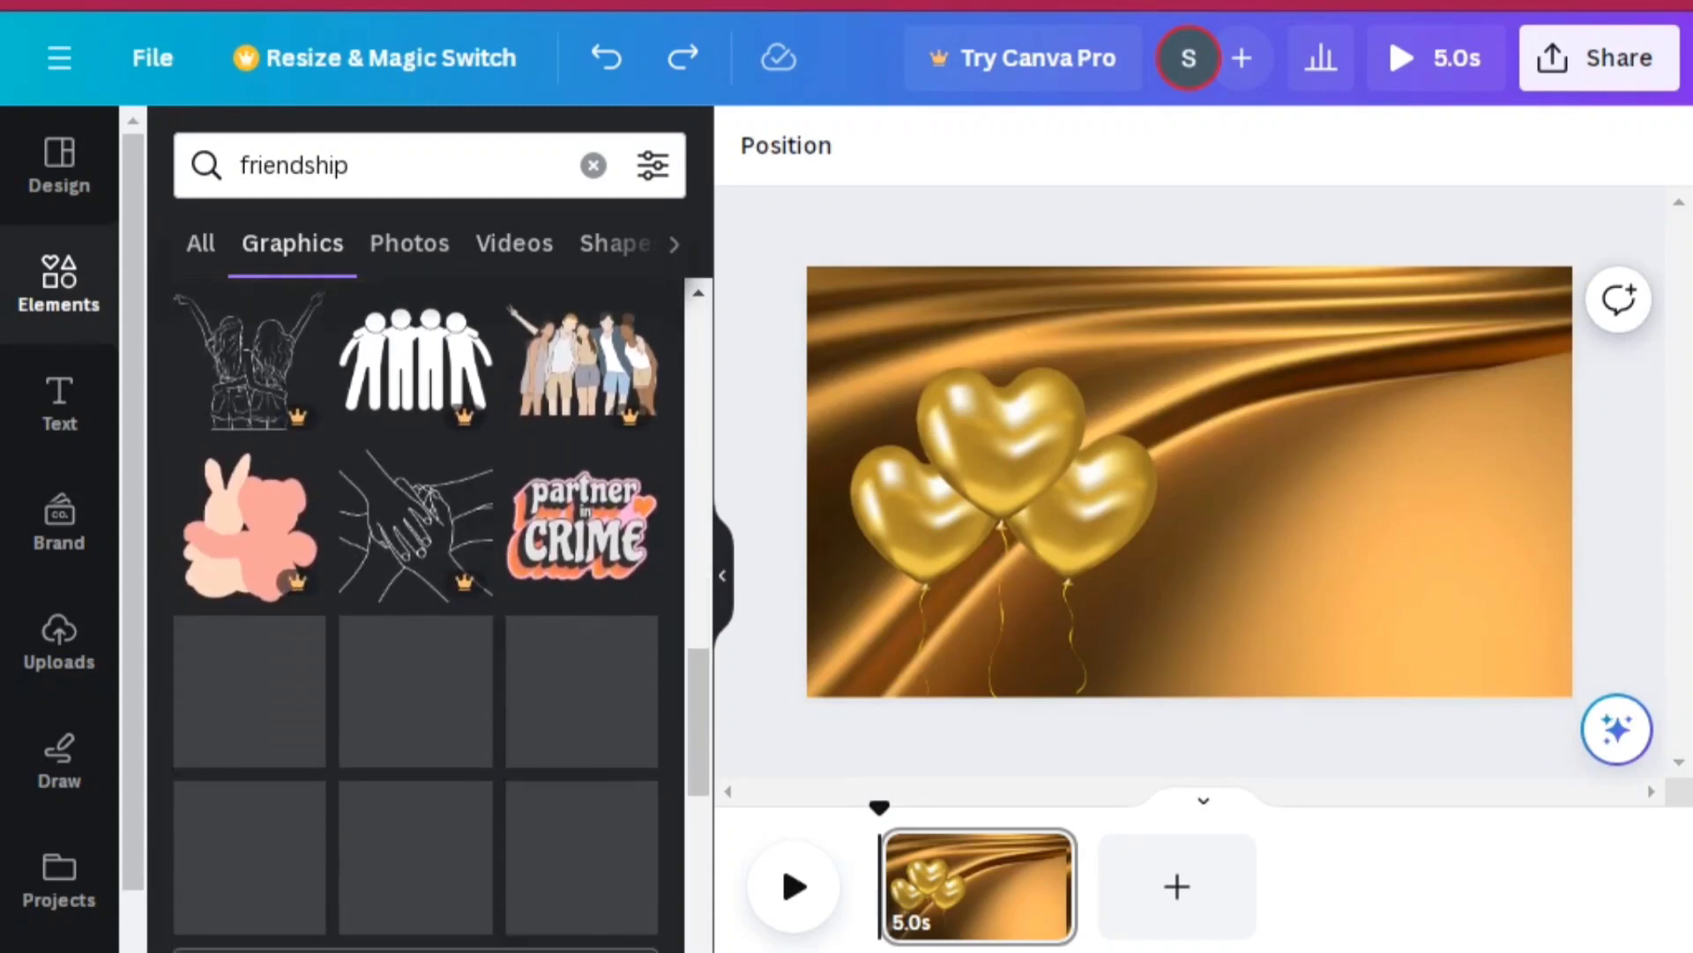
{"action": "scroll", "coordinate": [429, 615], "scroll_direction": "down", "scroll_amount": 4}
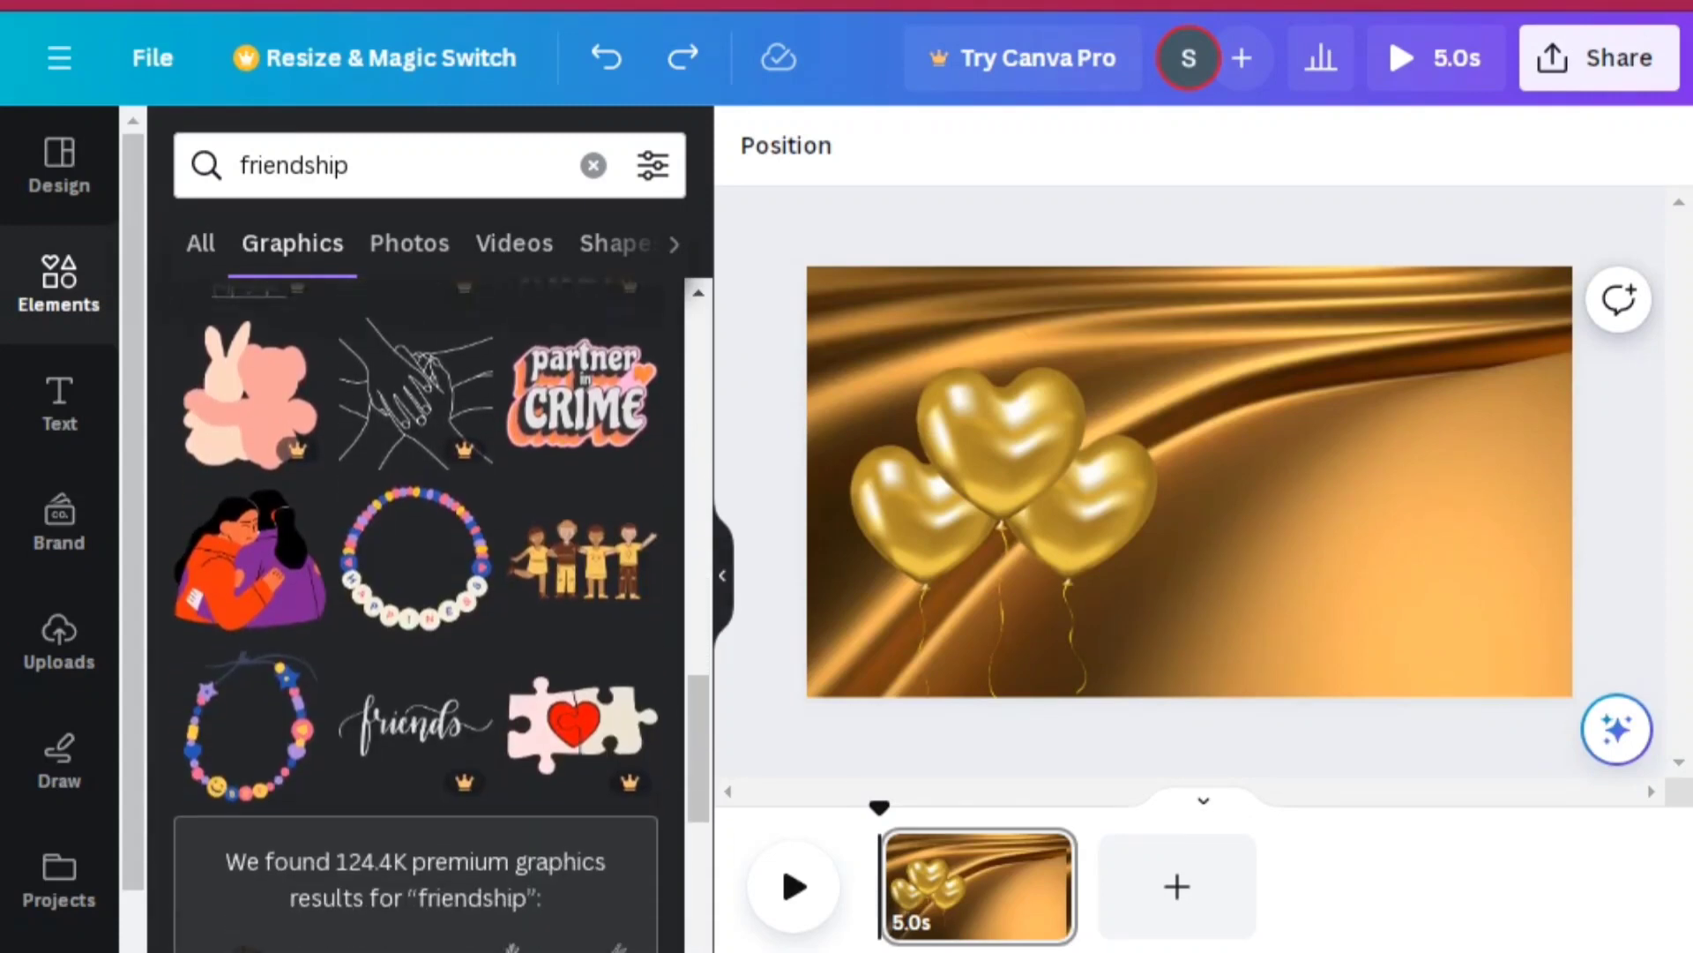
{"action": "scroll", "coordinate": [428, 615], "scroll_direction": "down", "scroll_amount": 6}
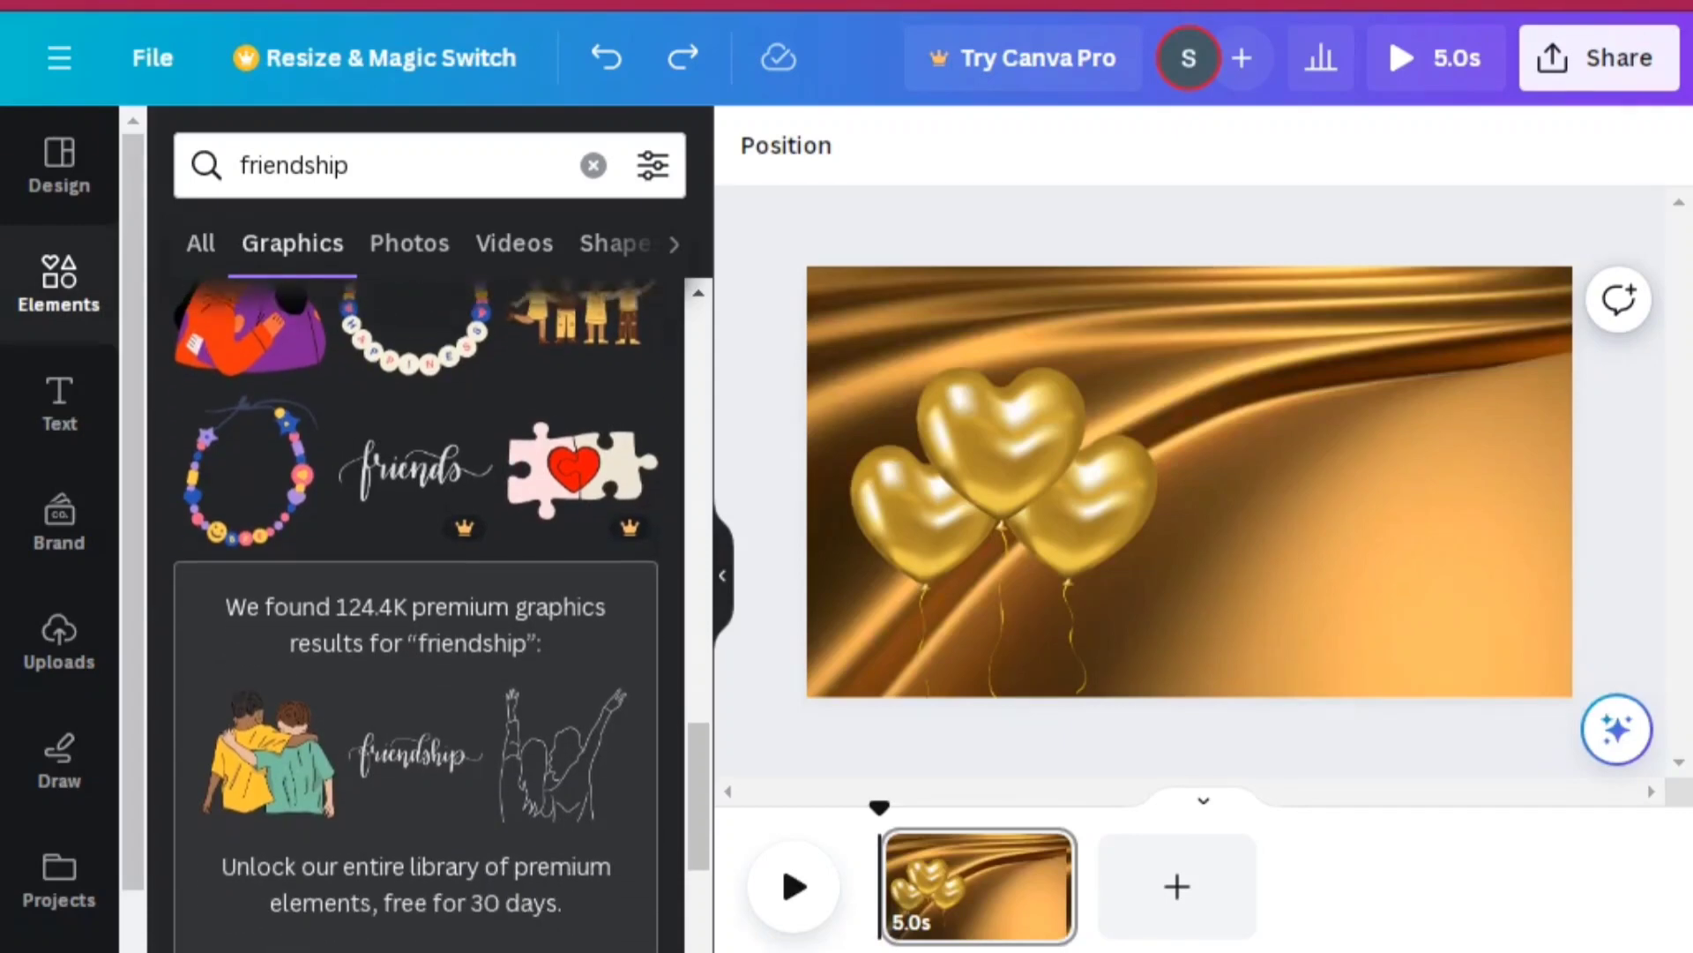
{"action": "scroll", "coordinate": [428, 615], "scroll_direction": "down", "scroll_amount": 5}
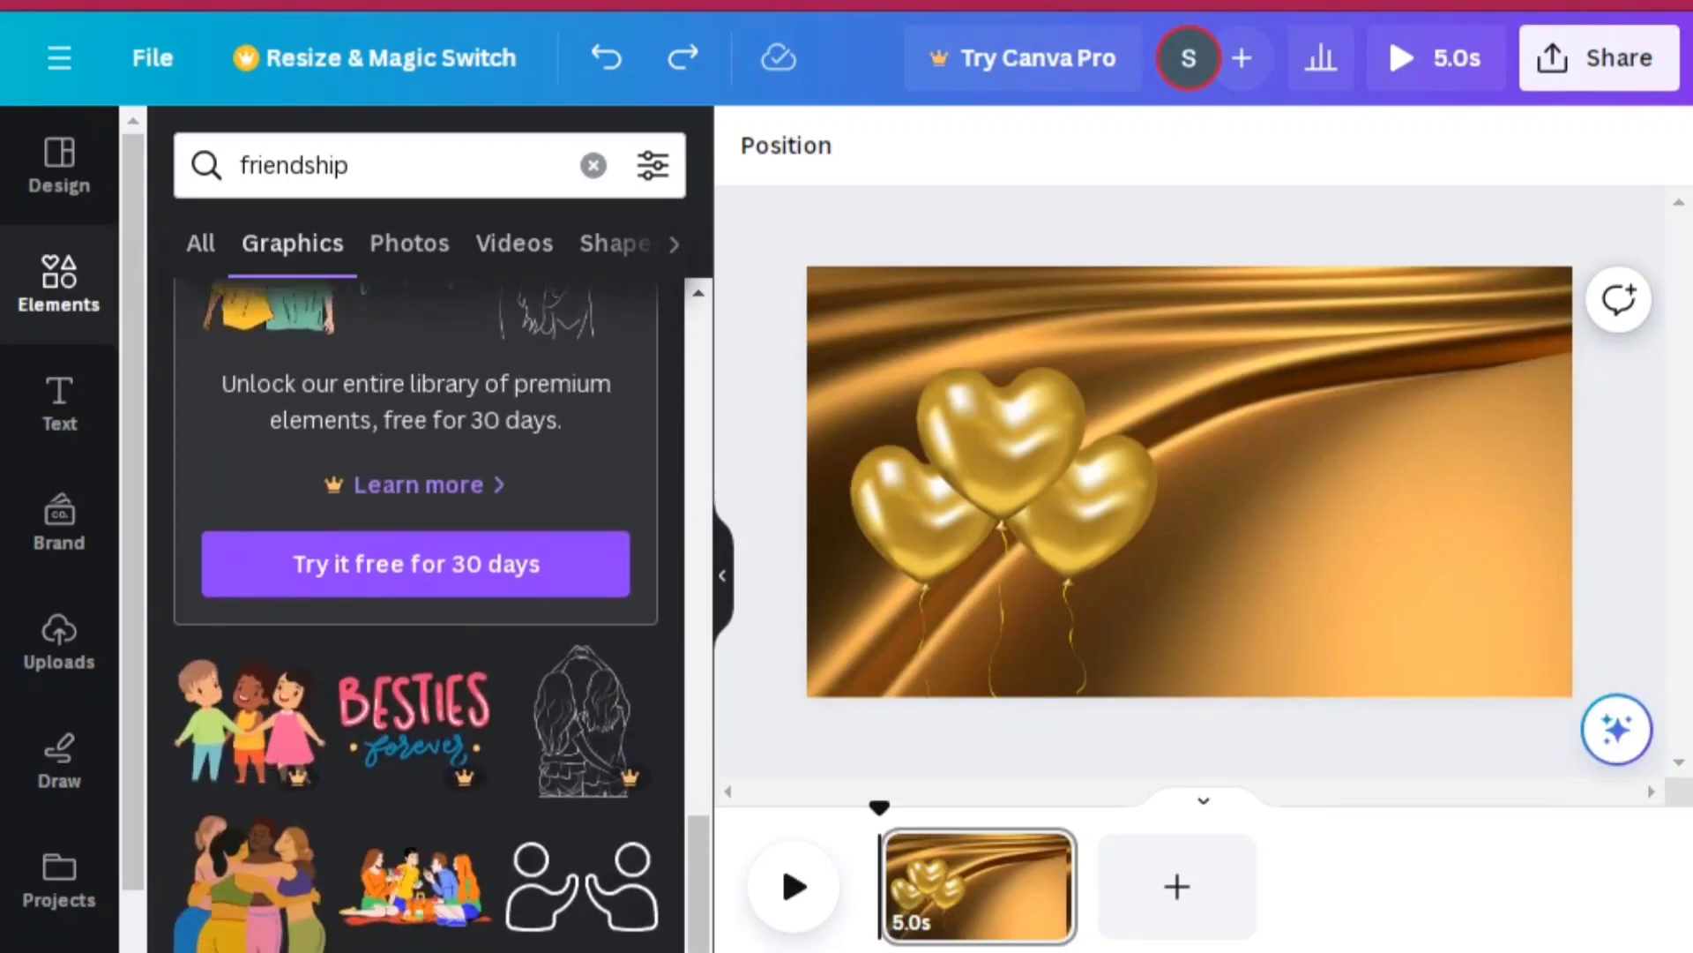
{"action": "scroll", "coordinate": [428, 609], "scroll_direction": "down", "scroll_amount": 2}
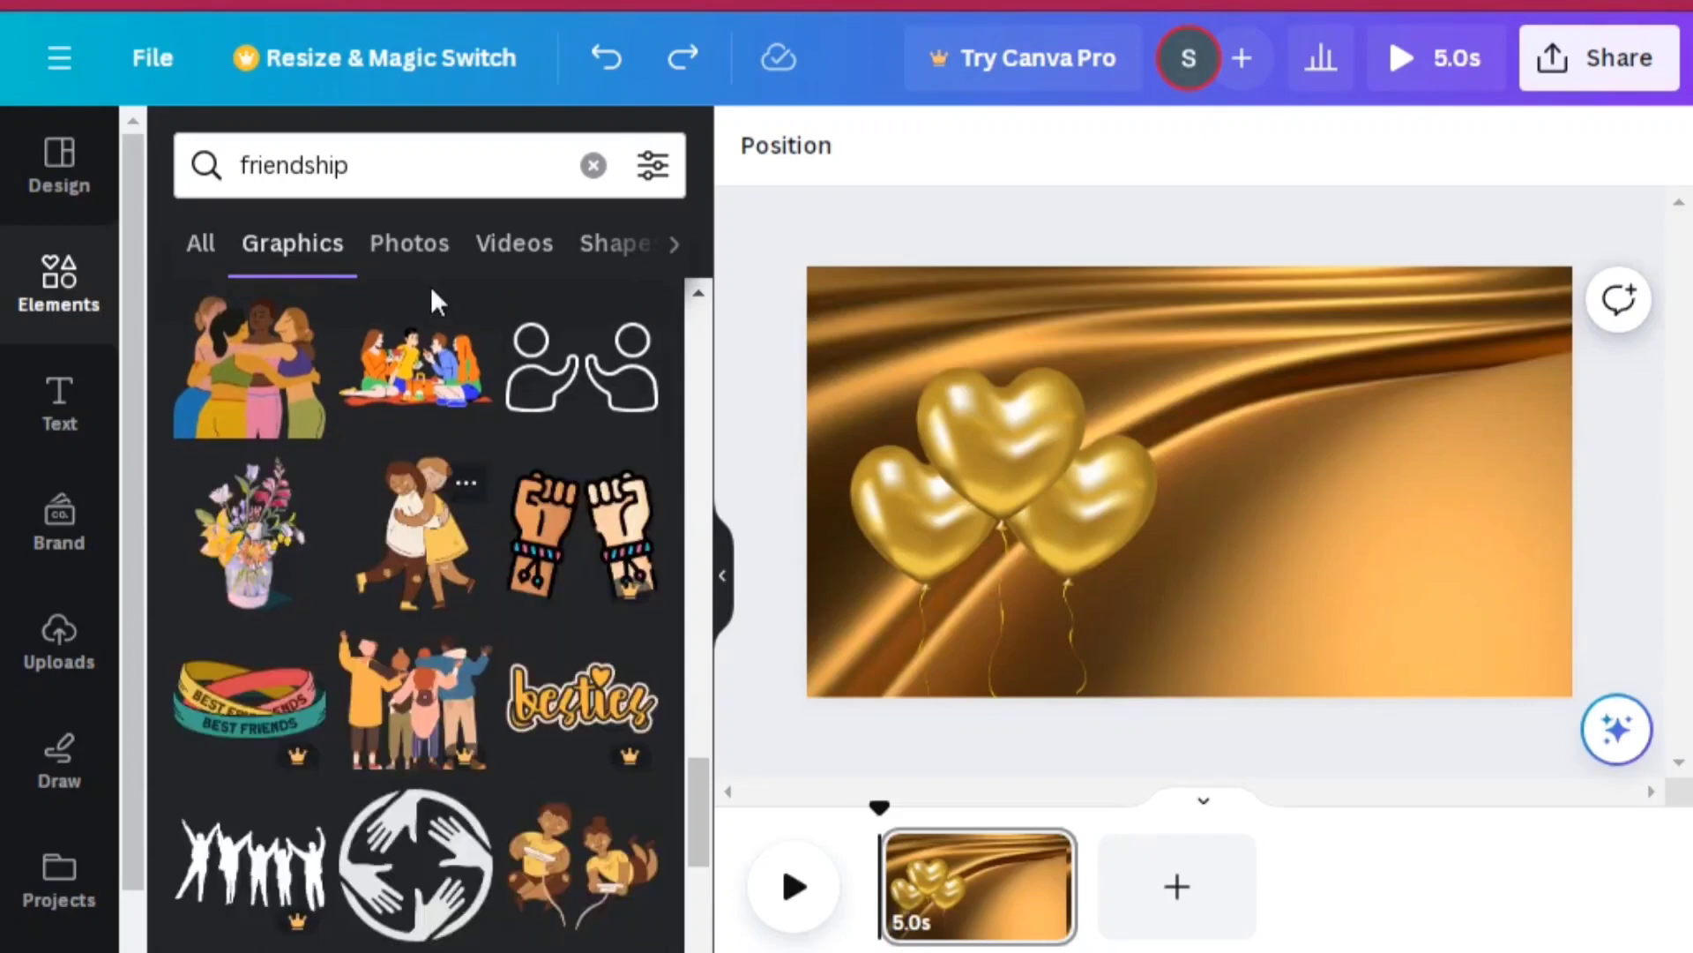
Step: Replace the "friendship" search term and search the graphics for "welcome"
{"action": "left_click", "coordinate": [397, 182]}
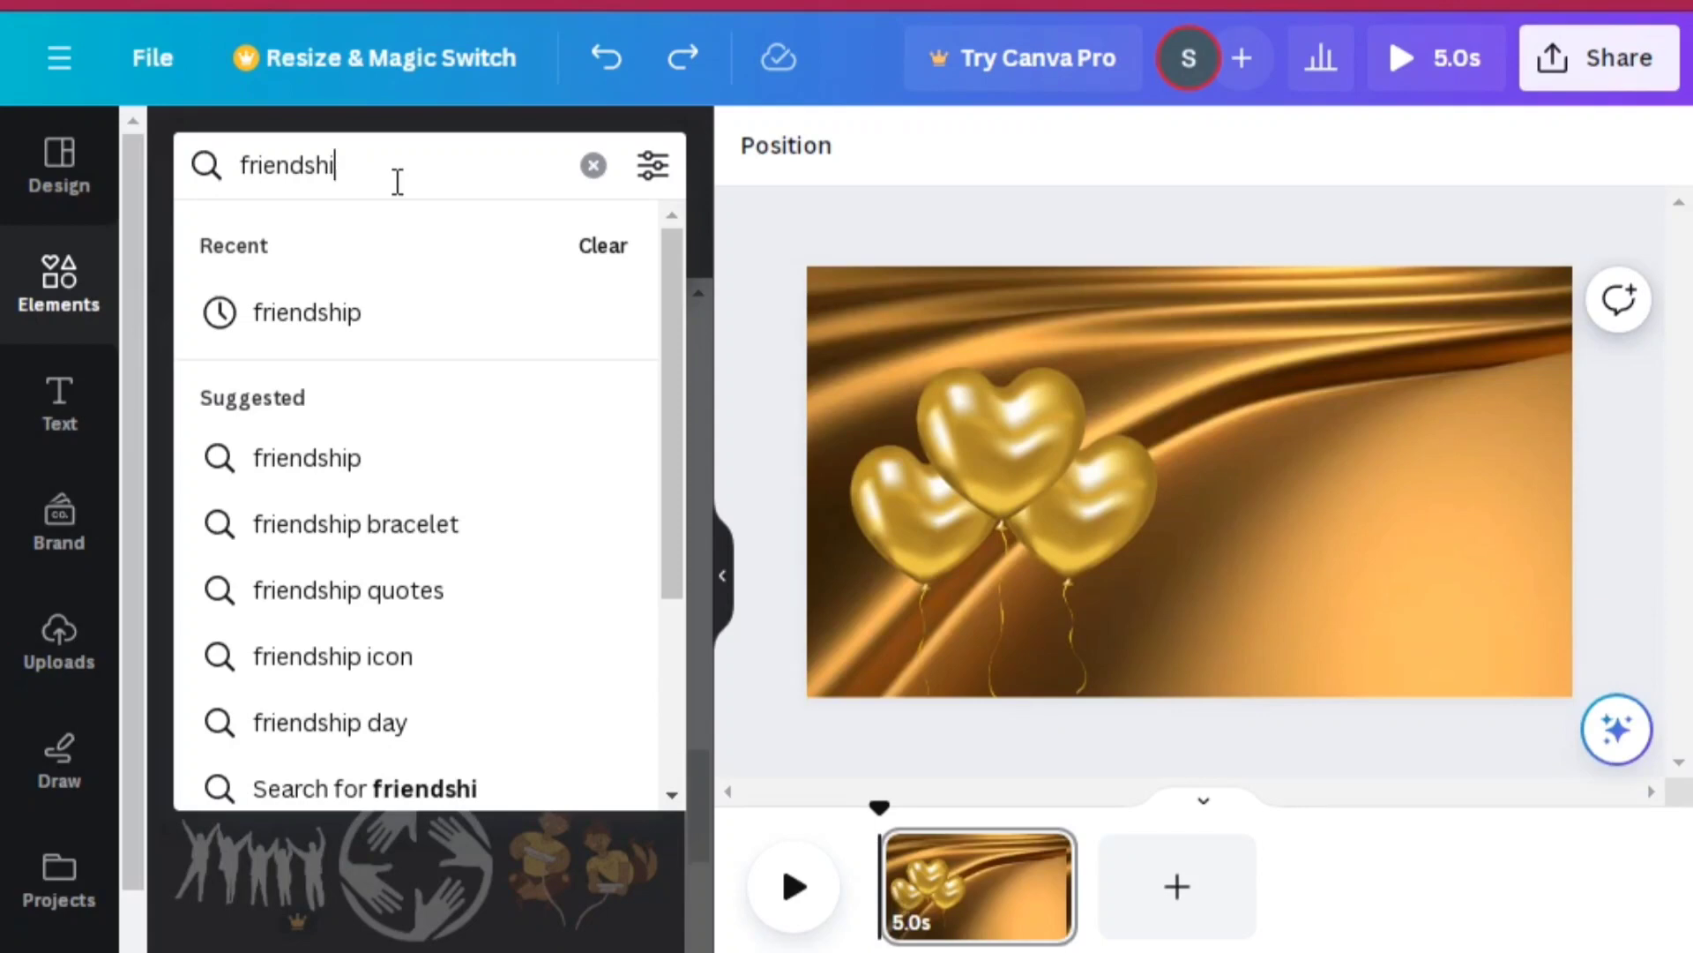
{"action": "key", "text": "BackSpace"}
{"action": "key", "text": "BackSpace"}
{"action": "key", "text": "BackSpace"}
{"action": "key", "text": "BackSpace"}
{"action": "key", "text": "BackSpace"}
{"action": "key", "text": "BackSpace"}
{"action": "key", "text": "BackSpace"}
{"action": "key", "text": "BackSpace"}
{"action": "key", "text": "BackSpace"}
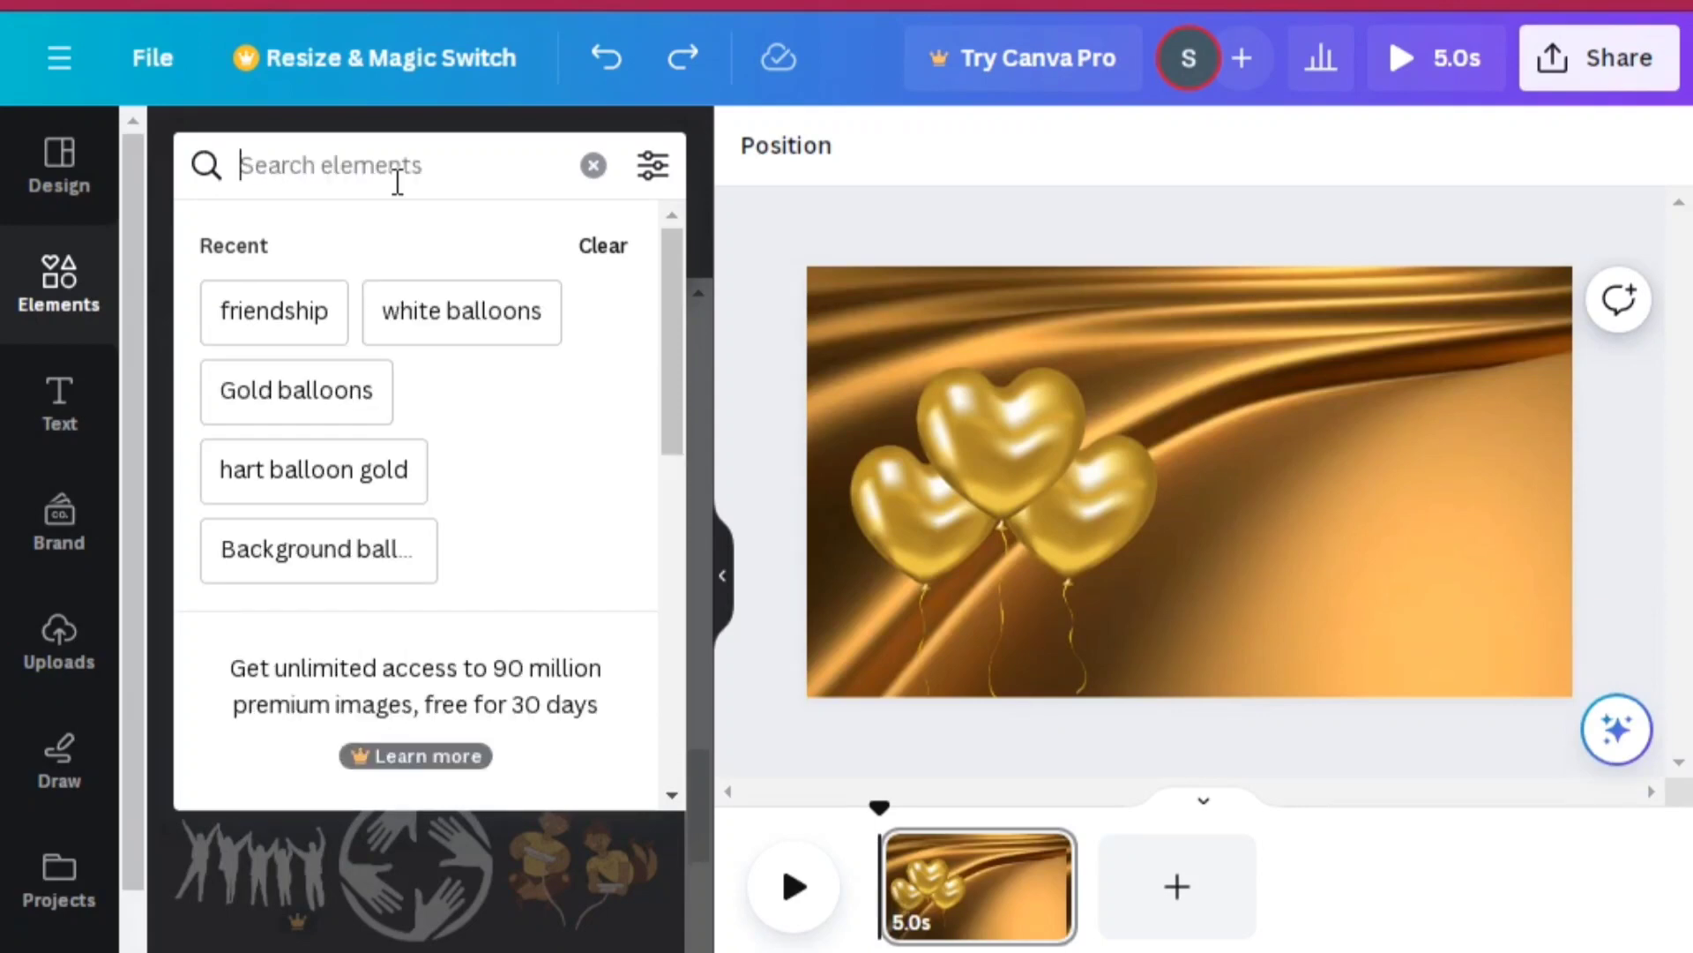
{"action": "type", "text": "wel"}
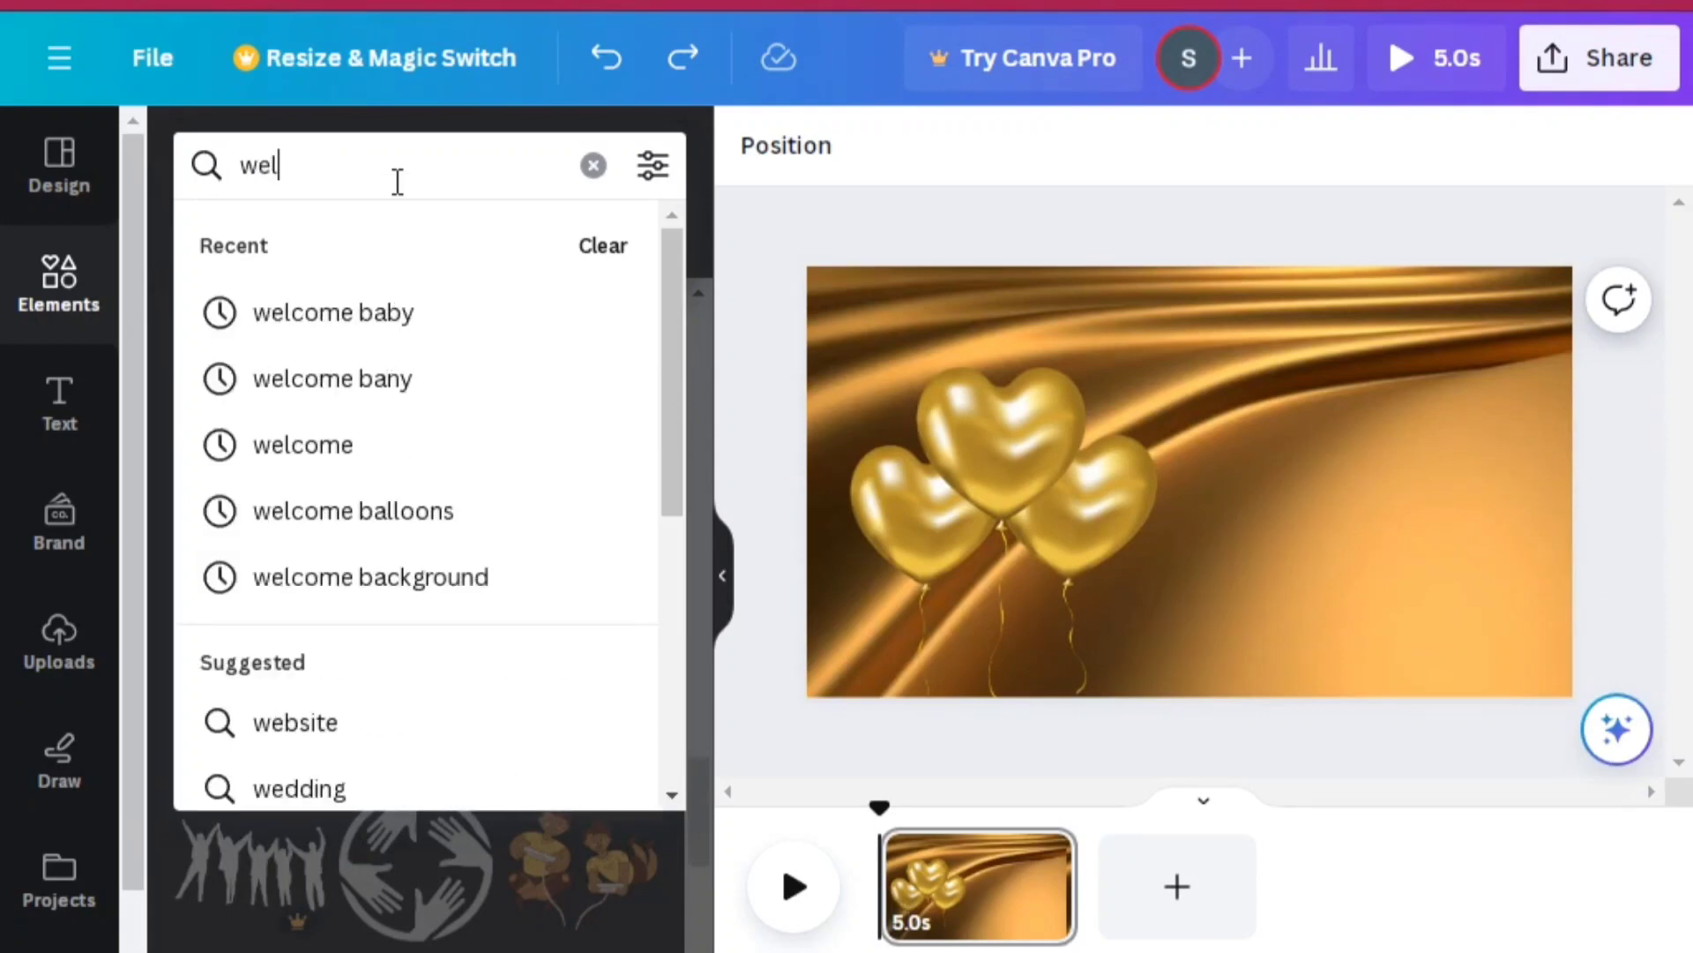
{"action": "type", "text": "come"}
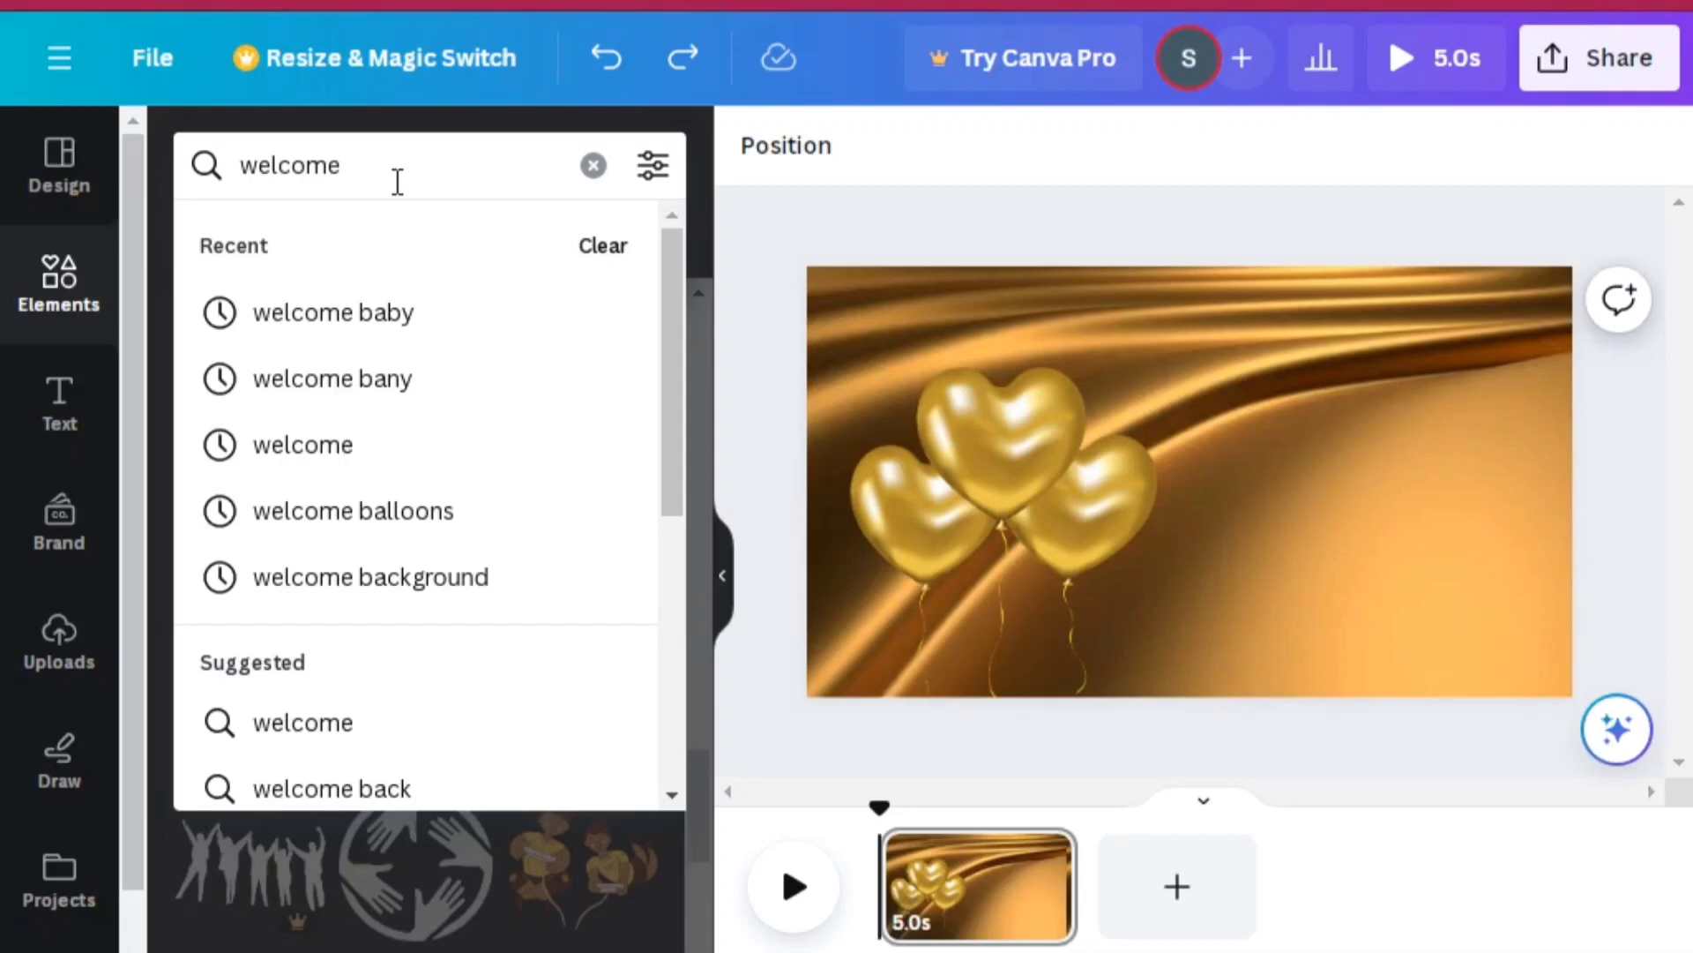
{"action": "key", "text": "Return"}
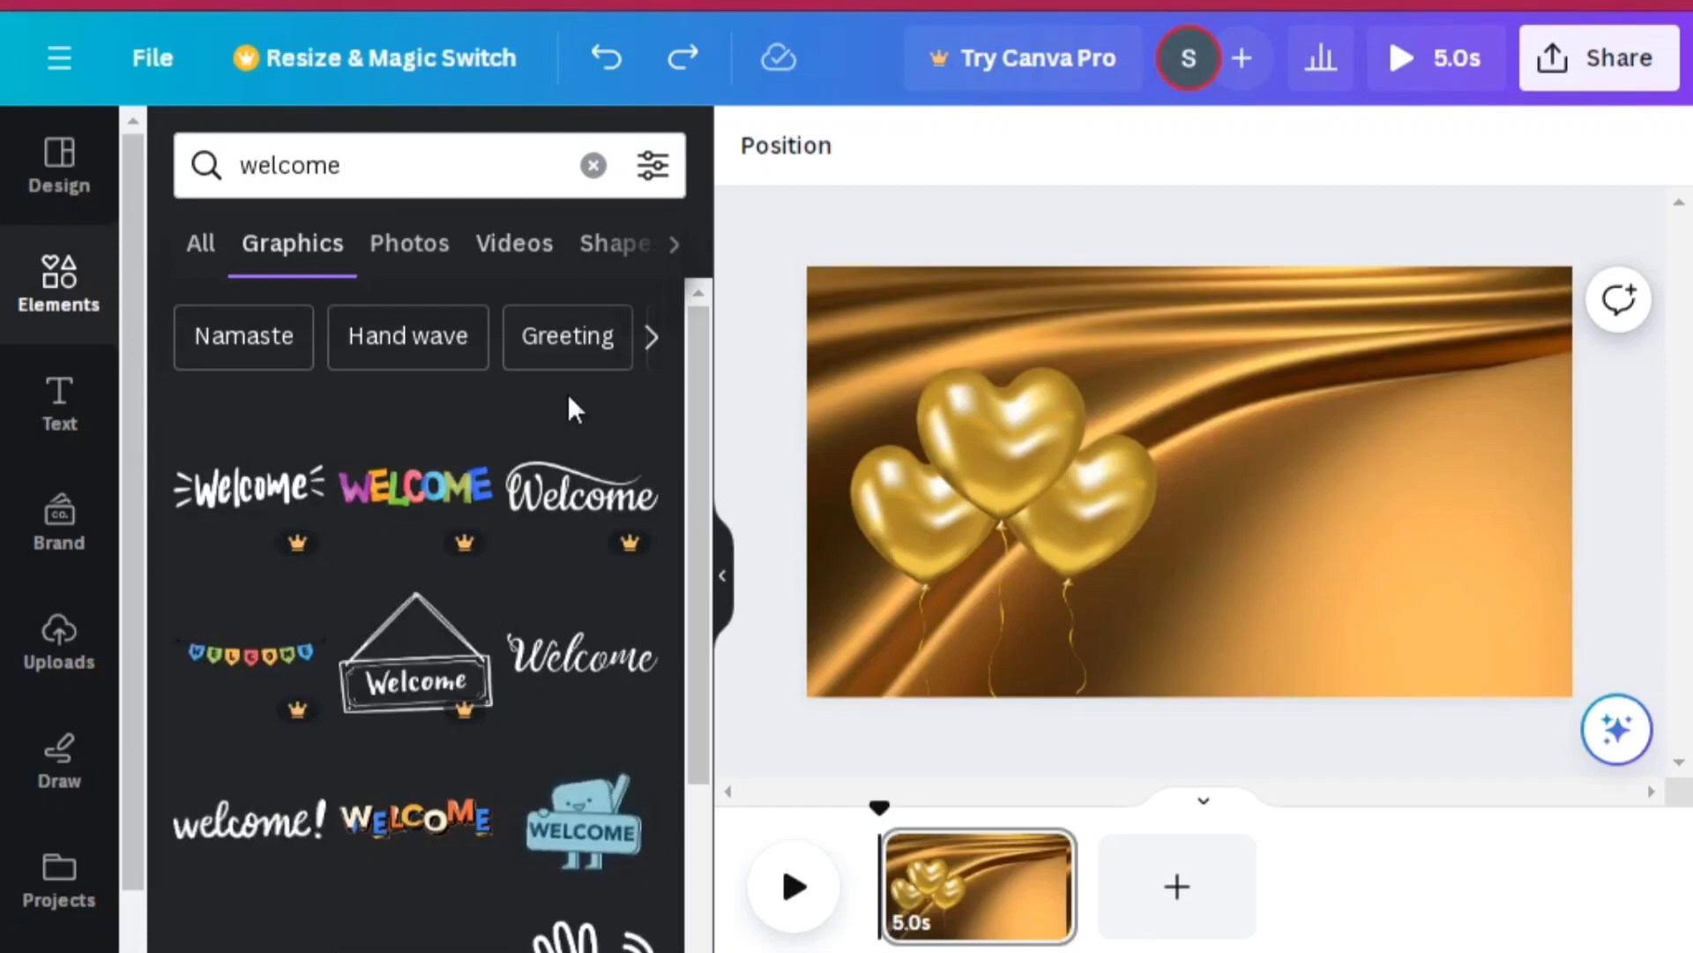
Step: Shrink the heart balloons to about half their size and move them into the banner's lower-left corner
{"action": "mouse_move", "coordinate": [973, 441]}
{"action": "left_mouse_down"}
{"action": "mouse_move", "coordinate": [901, 593]}
{"action": "mouse_move", "coordinate": [967, 414]}
{"action": "left_mouse_up"}
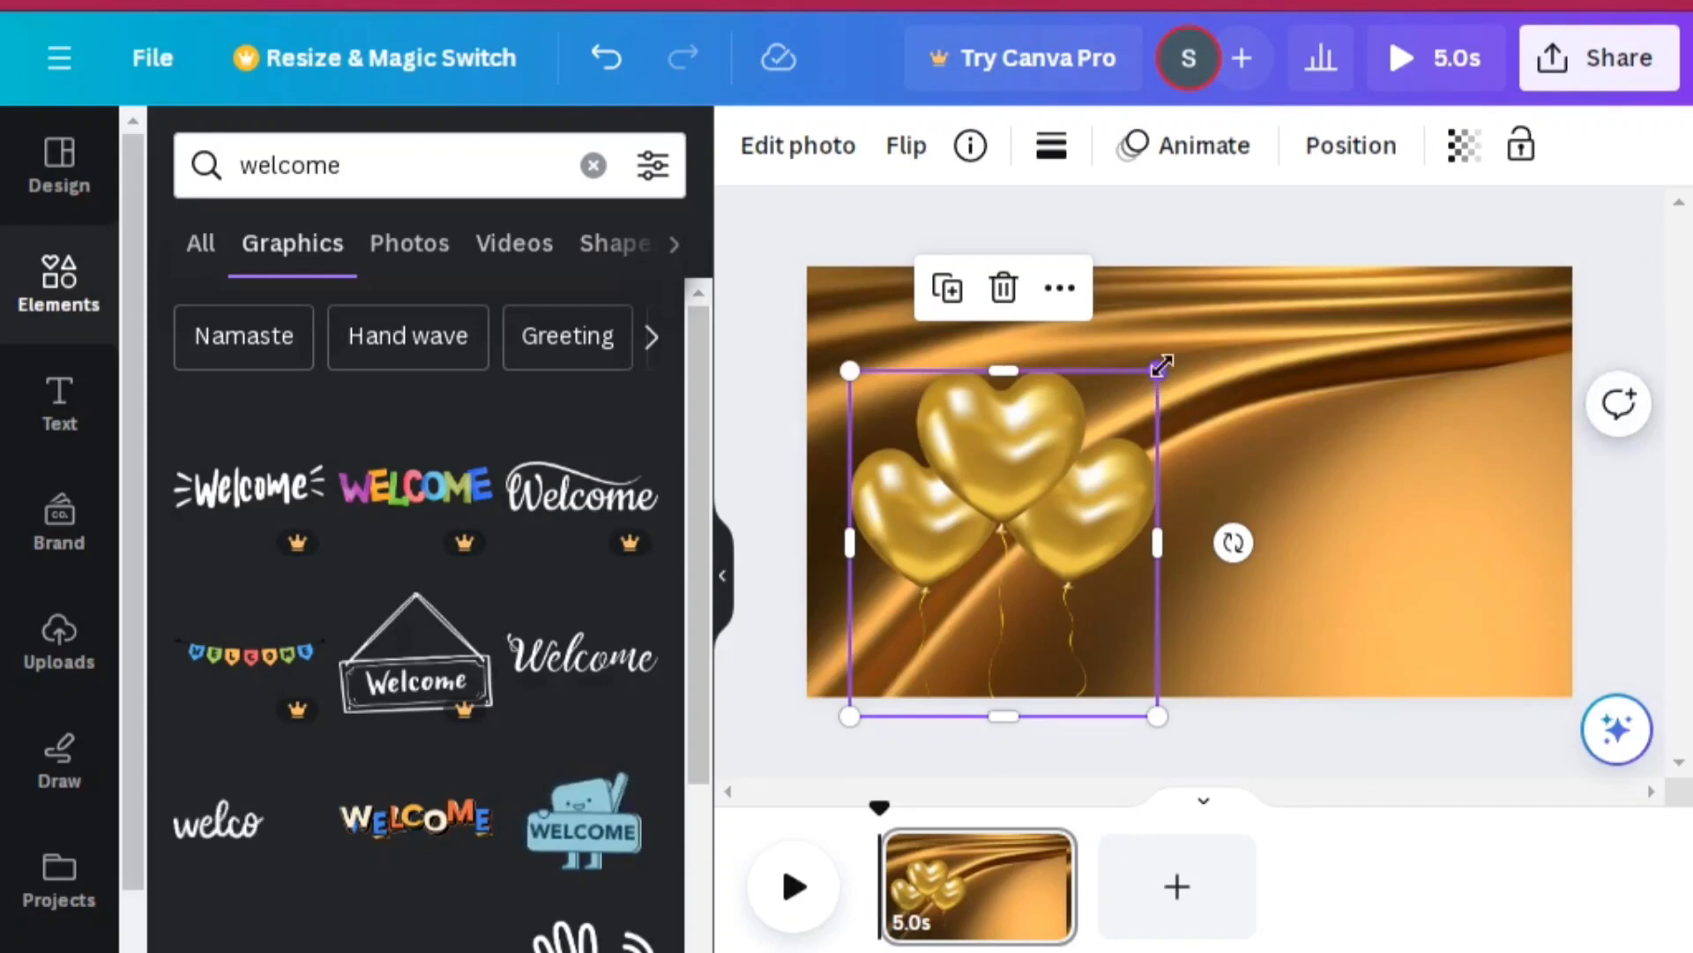
{"action": "left_click_drag", "start_coordinate": [1161, 364], "coordinate": [1000, 532]}
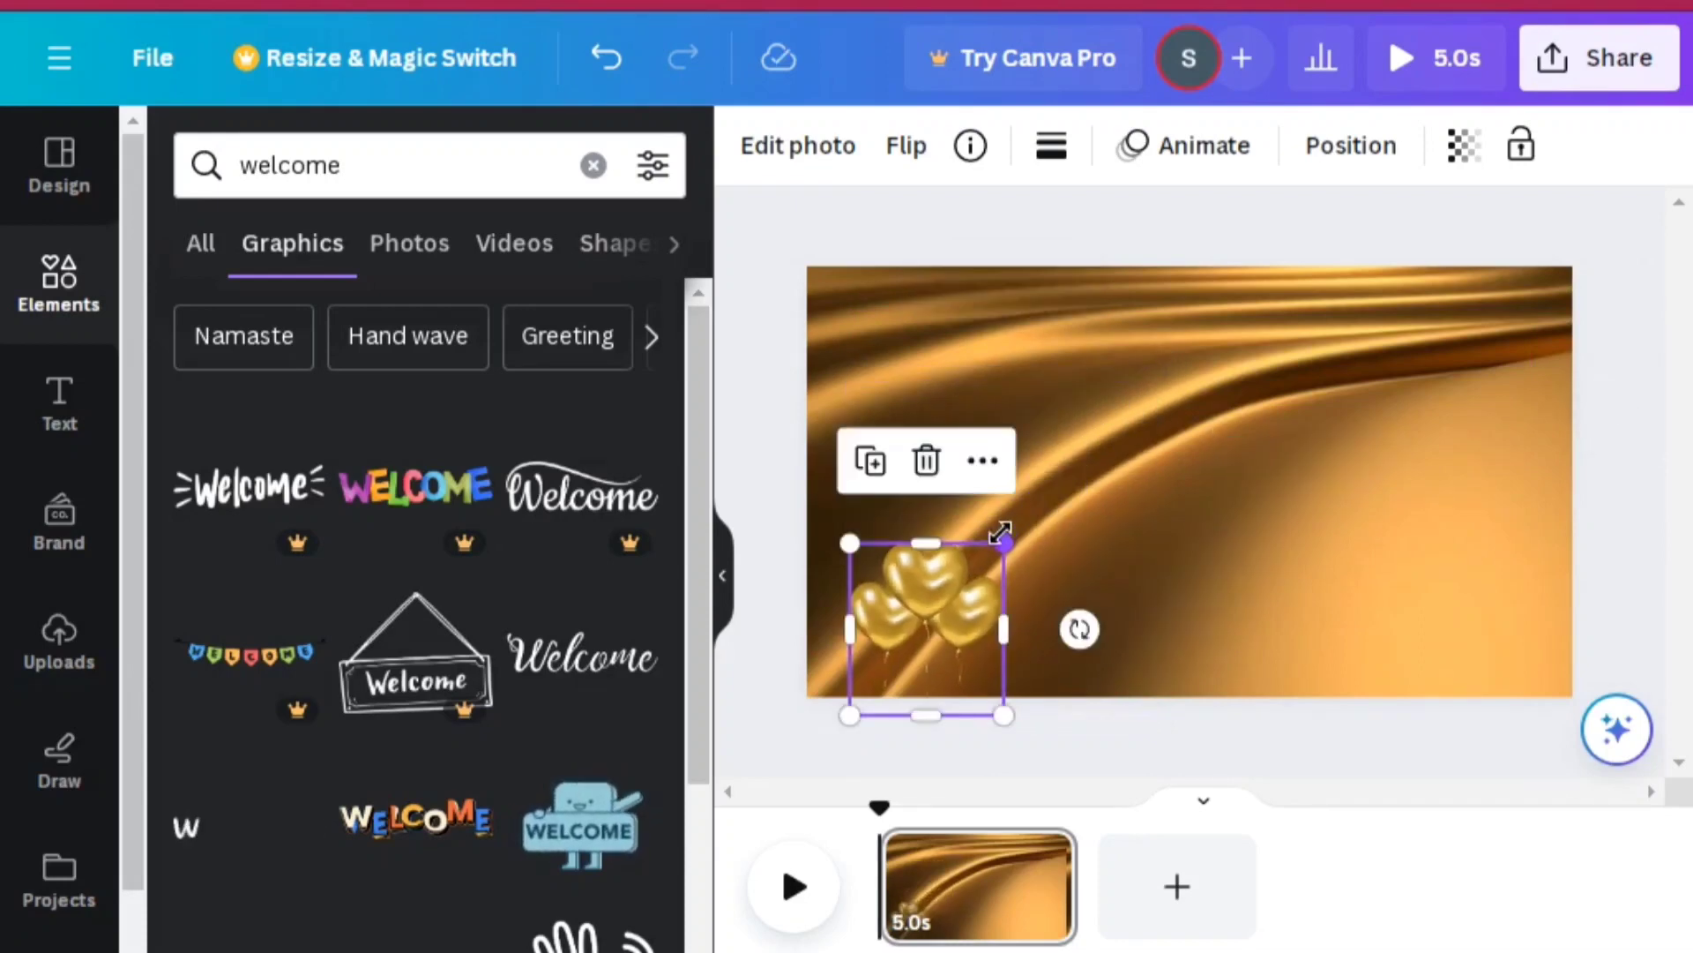
{"action": "mouse_move", "coordinate": [938, 596]}
{"action": "left_mouse_down"}
{"action": "mouse_move", "coordinate": [913, 603]}
{"action": "mouse_move", "coordinate": [930, 653]}
{"action": "mouse_move", "coordinate": [924, 622]}
{"action": "left_mouse_up"}
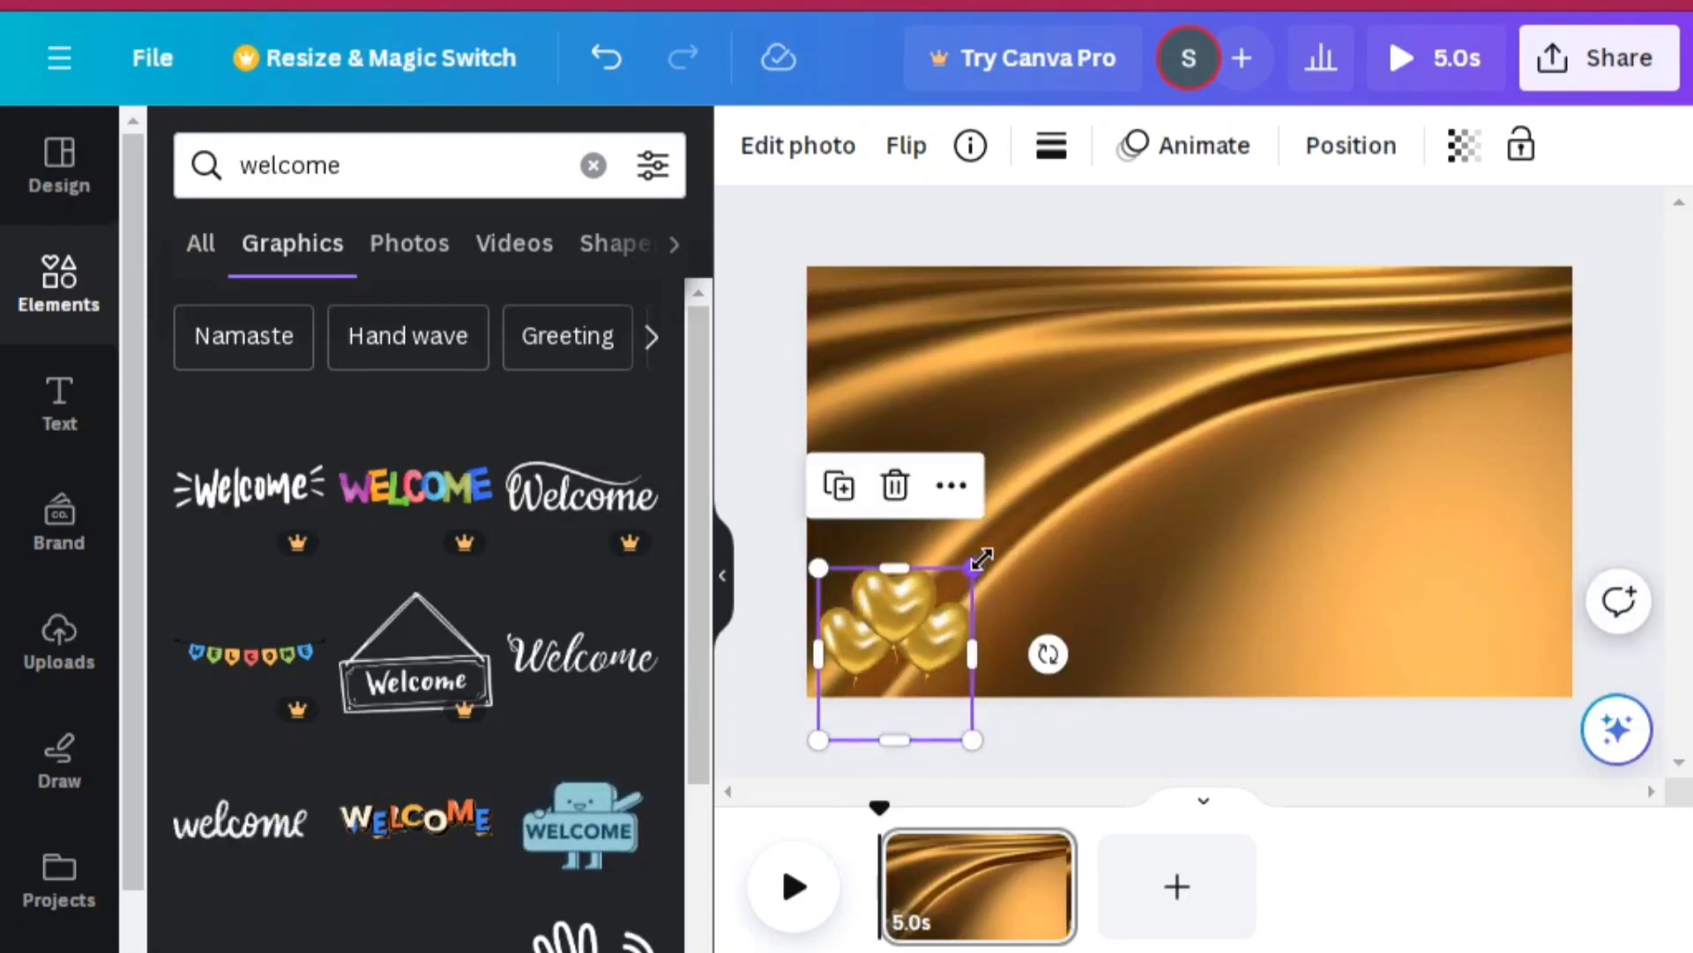
{"action": "left_click_drag", "start_coordinate": [981, 558], "coordinate": [989, 551]}
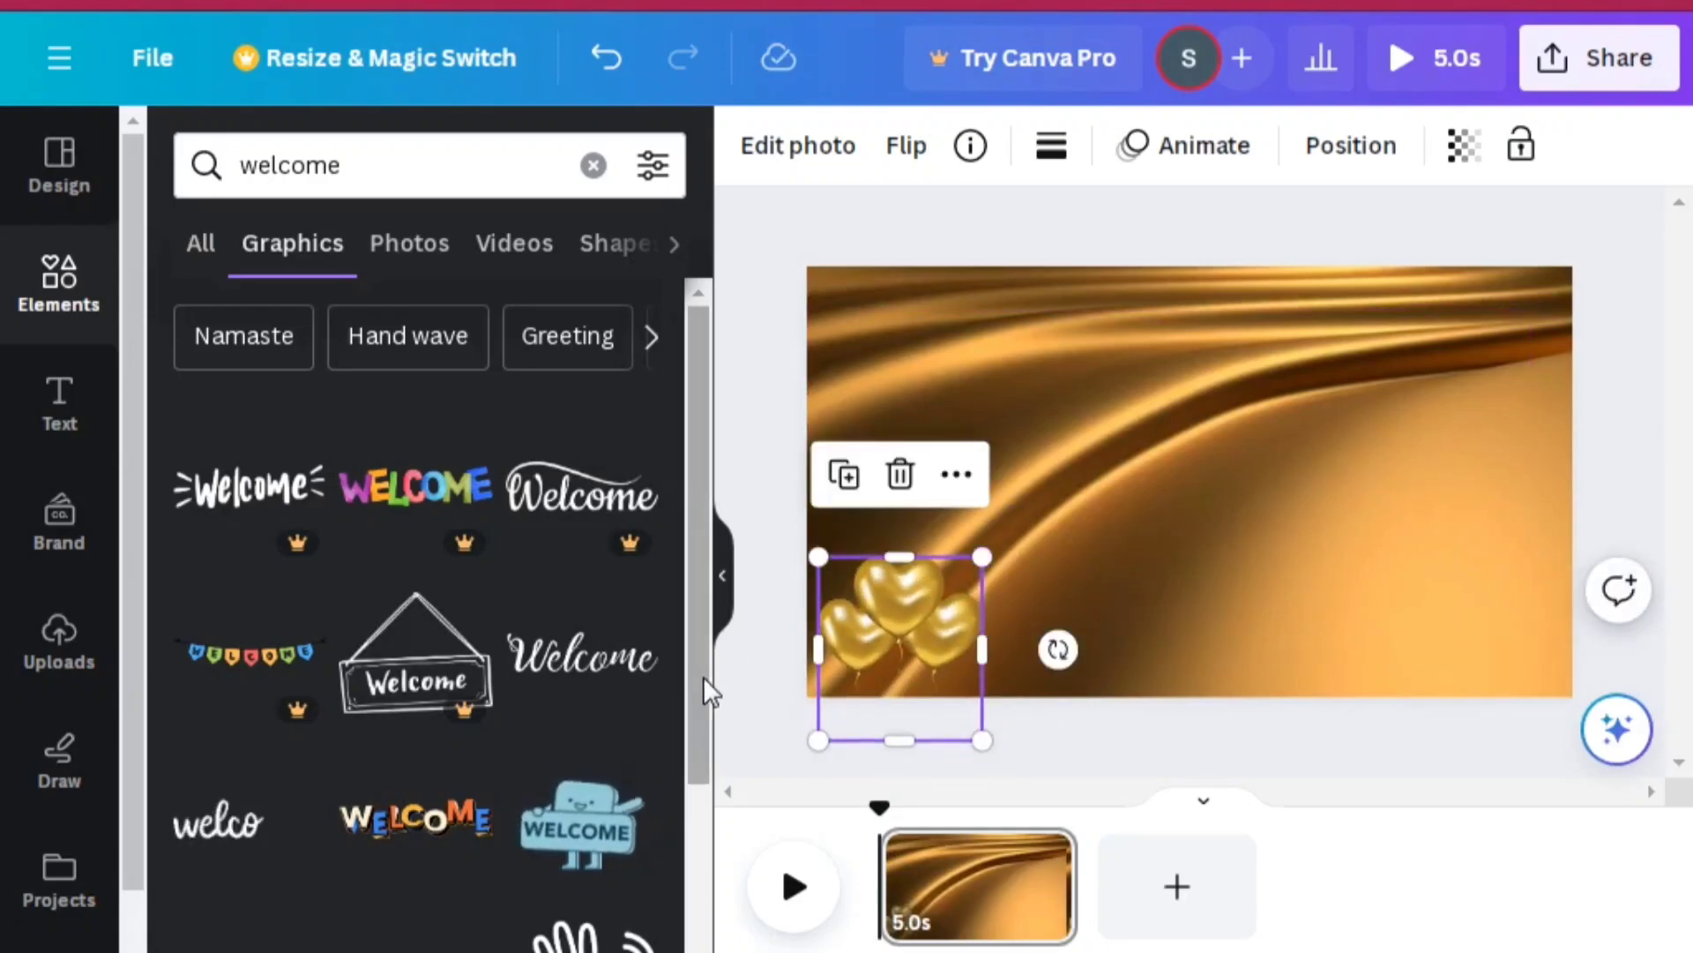
Step: Add the free thin handwritten "Welcome" graphic to the banner and place it in the upper-left area
{"action": "left_click_drag", "start_coordinate": [702, 676], "coordinate": [701, 797]}
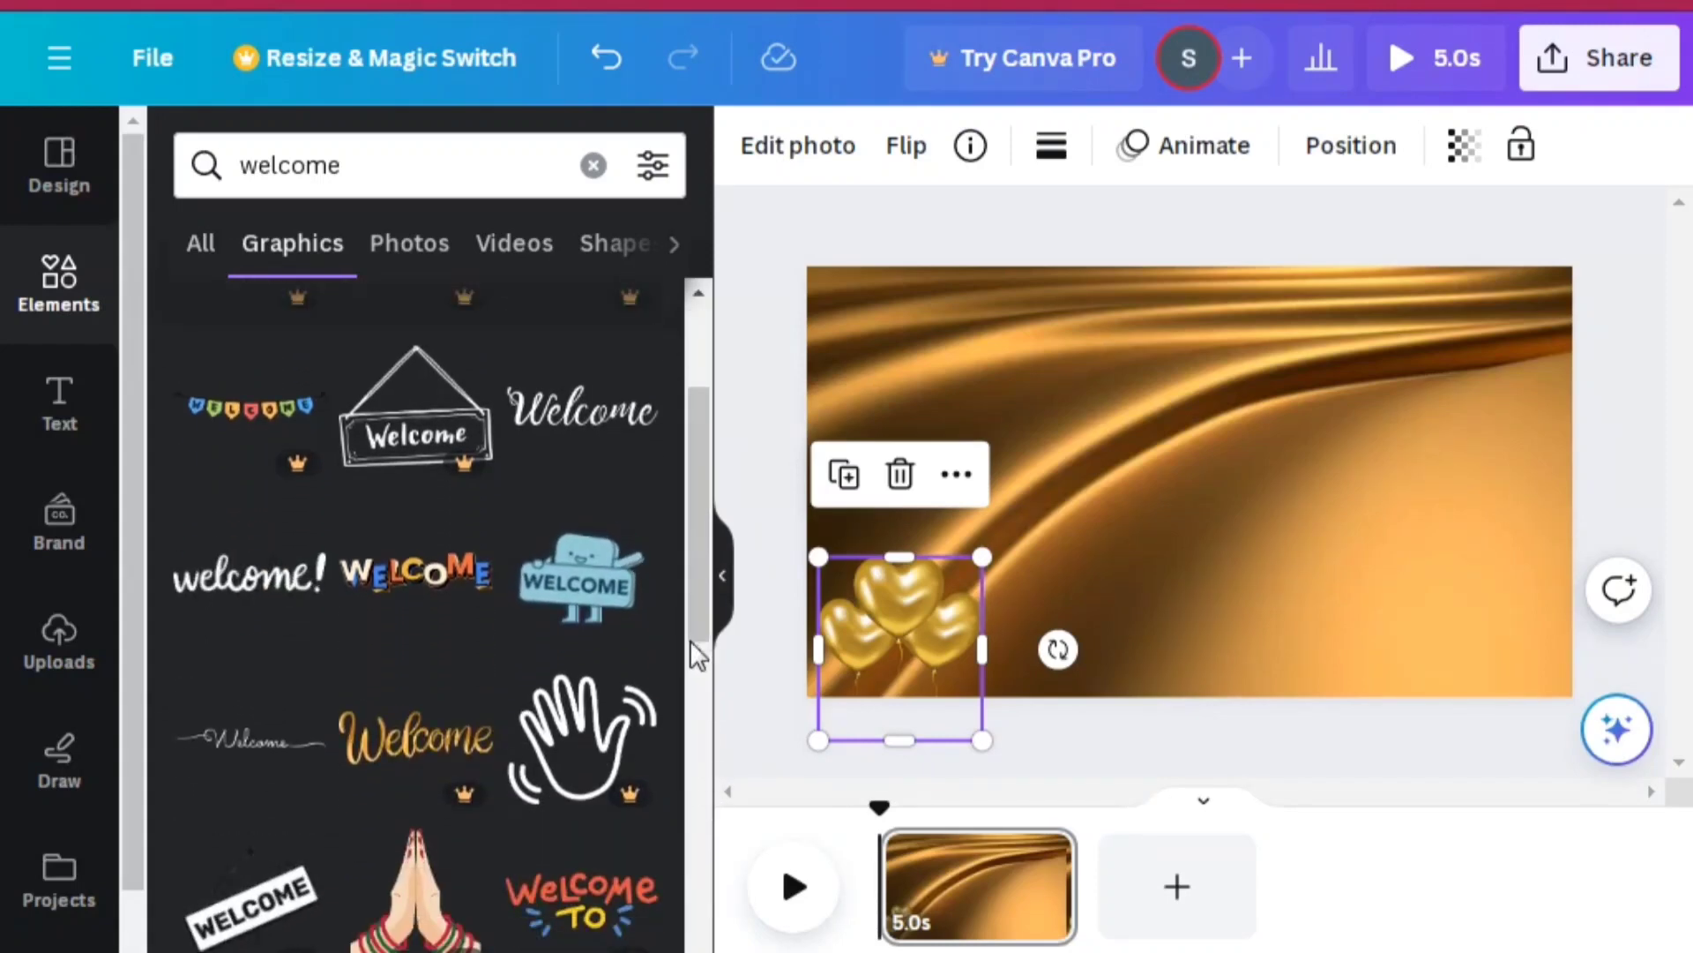
{"action": "left_click_drag", "start_coordinate": [690, 596], "coordinate": [695, 727]}
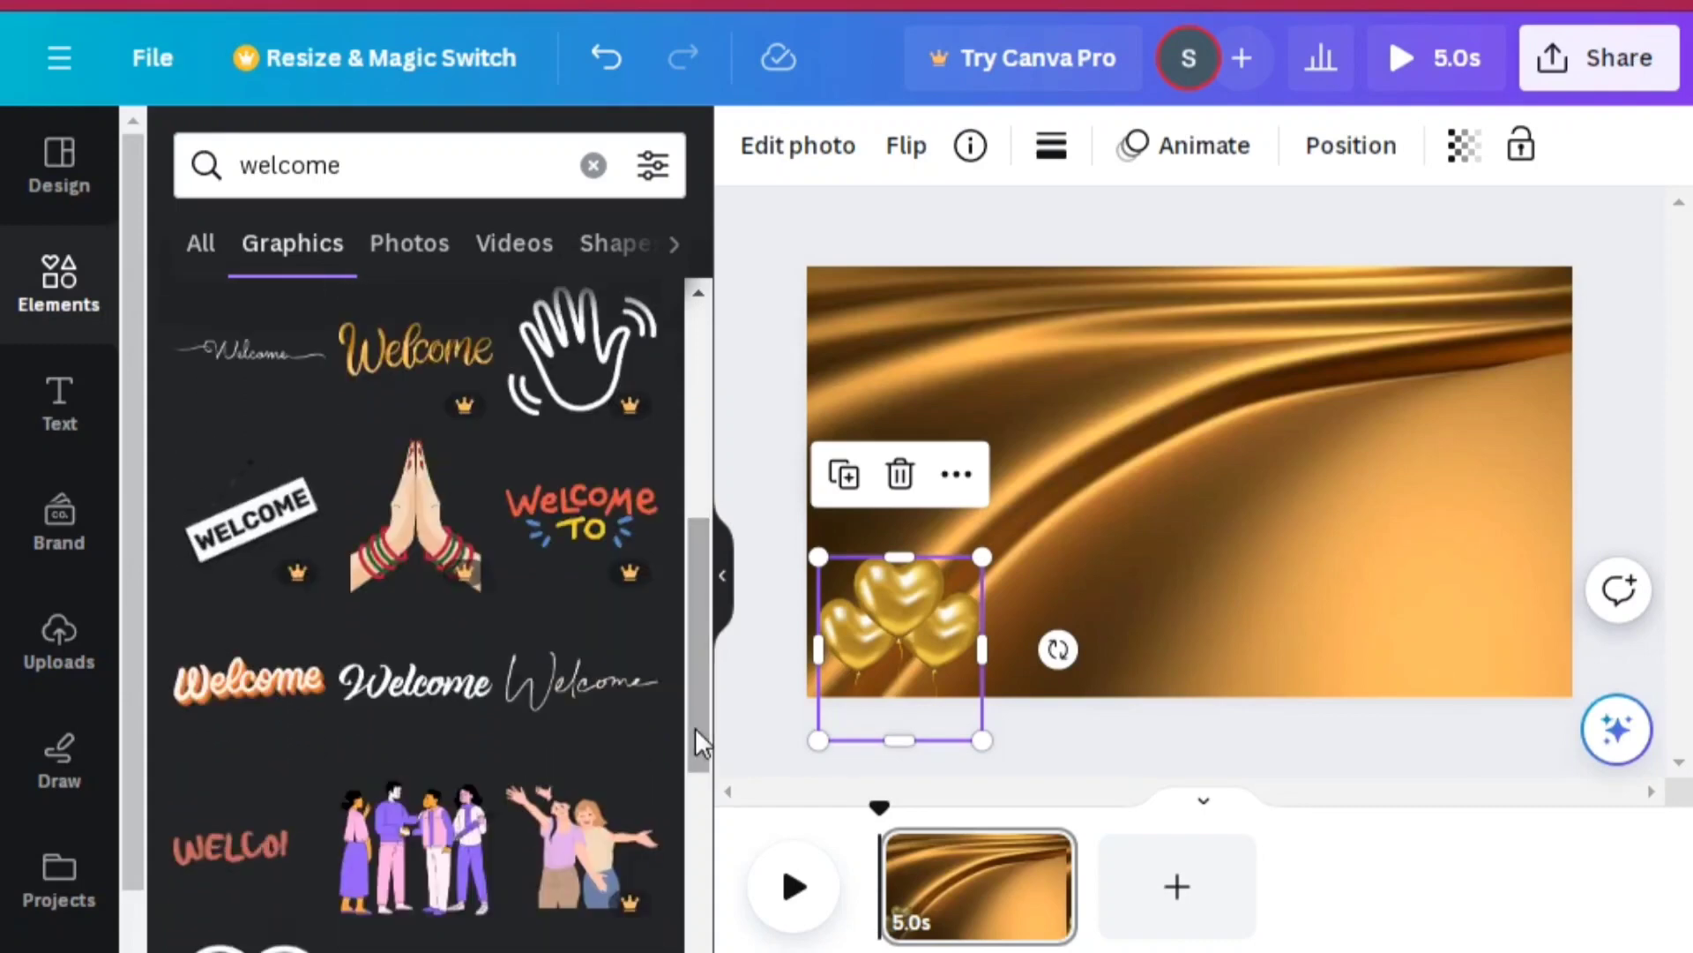
{"action": "left_click", "coordinate": [600, 710]}
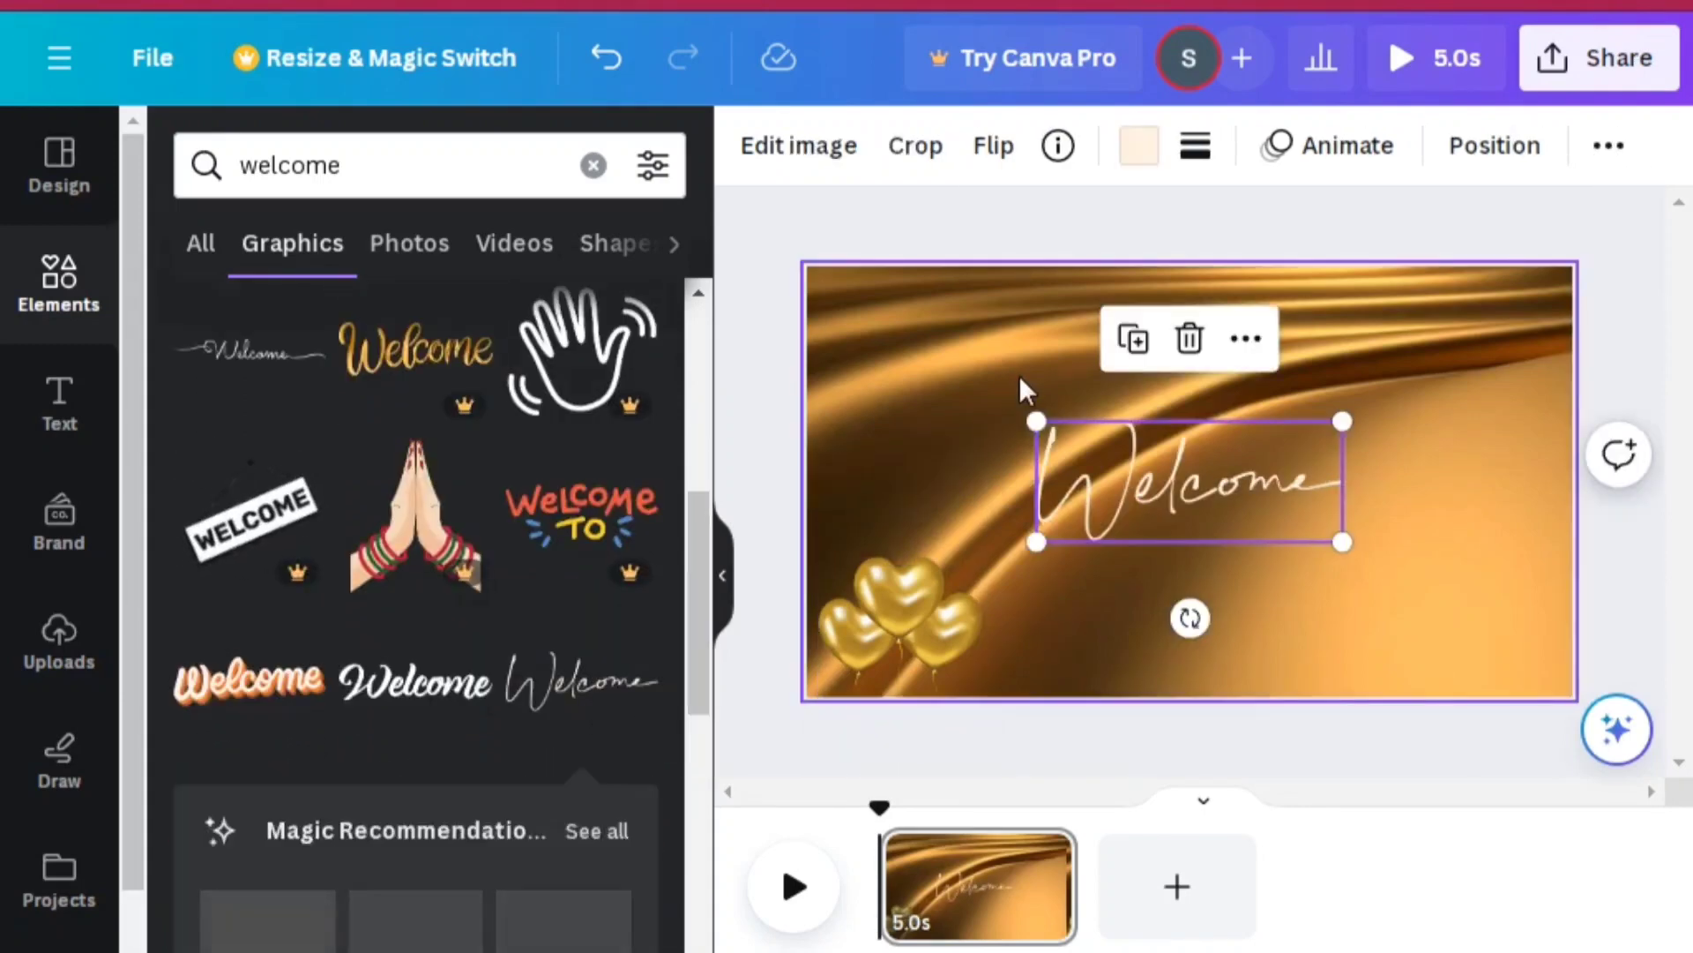
{"action": "left_click_drag", "start_coordinate": [1152, 485], "coordinate": [982, 383]}
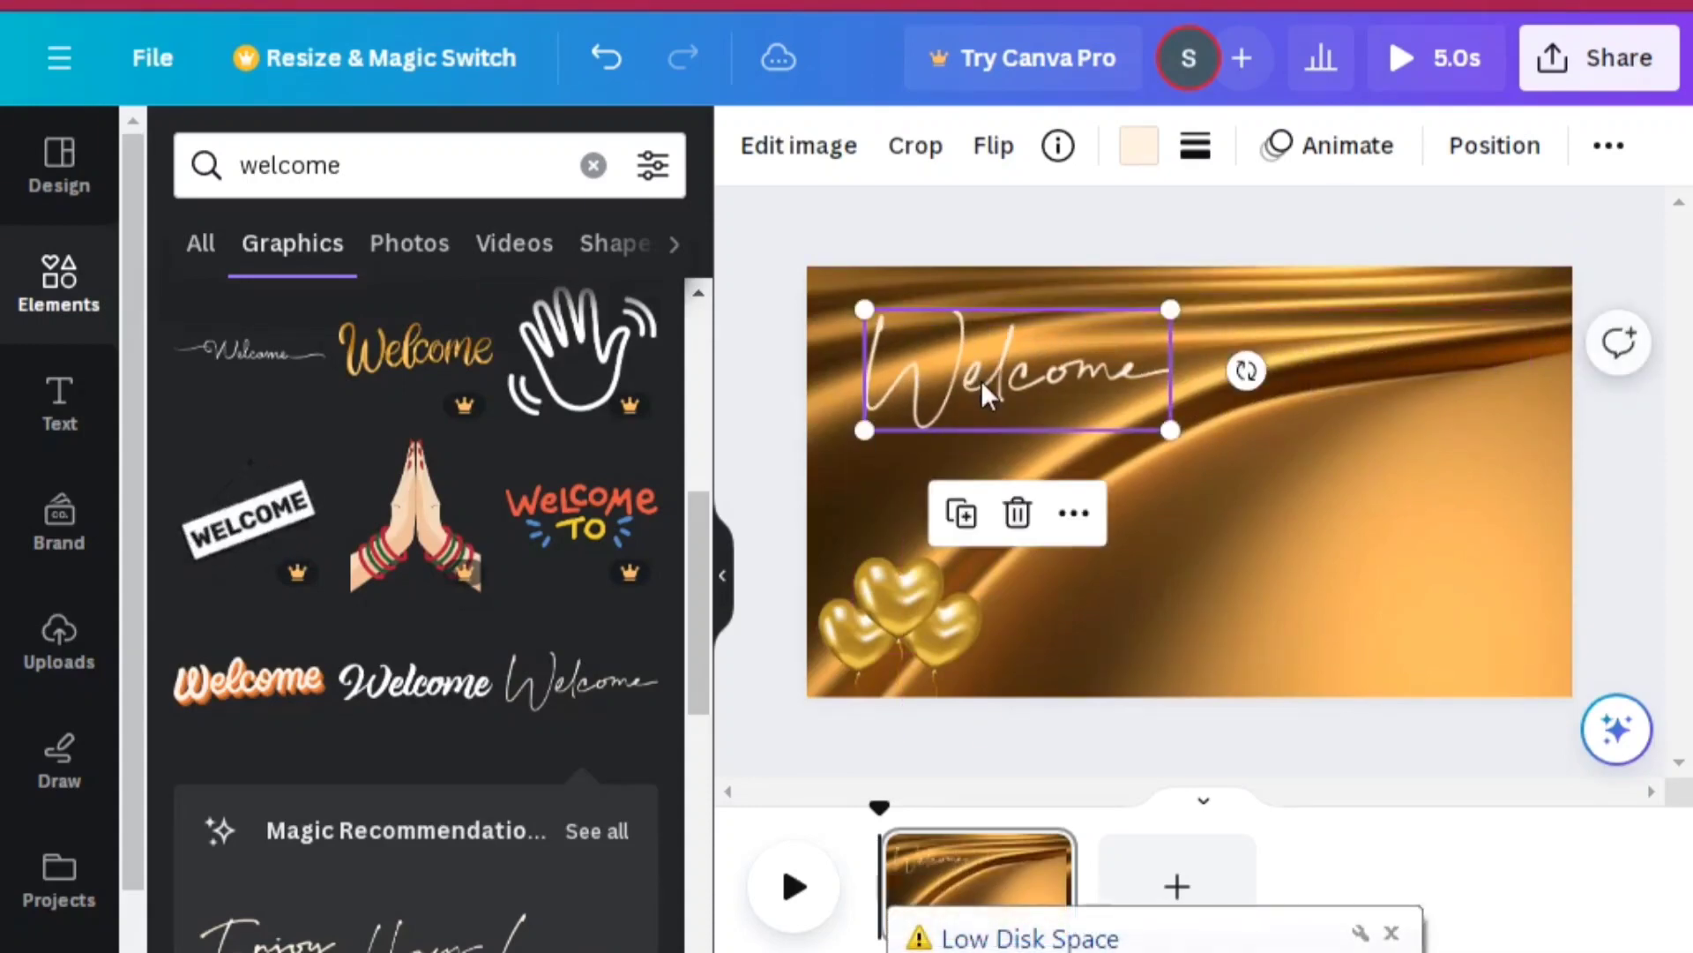
{"action": "left_click", "coordinate": [1151, 593]}
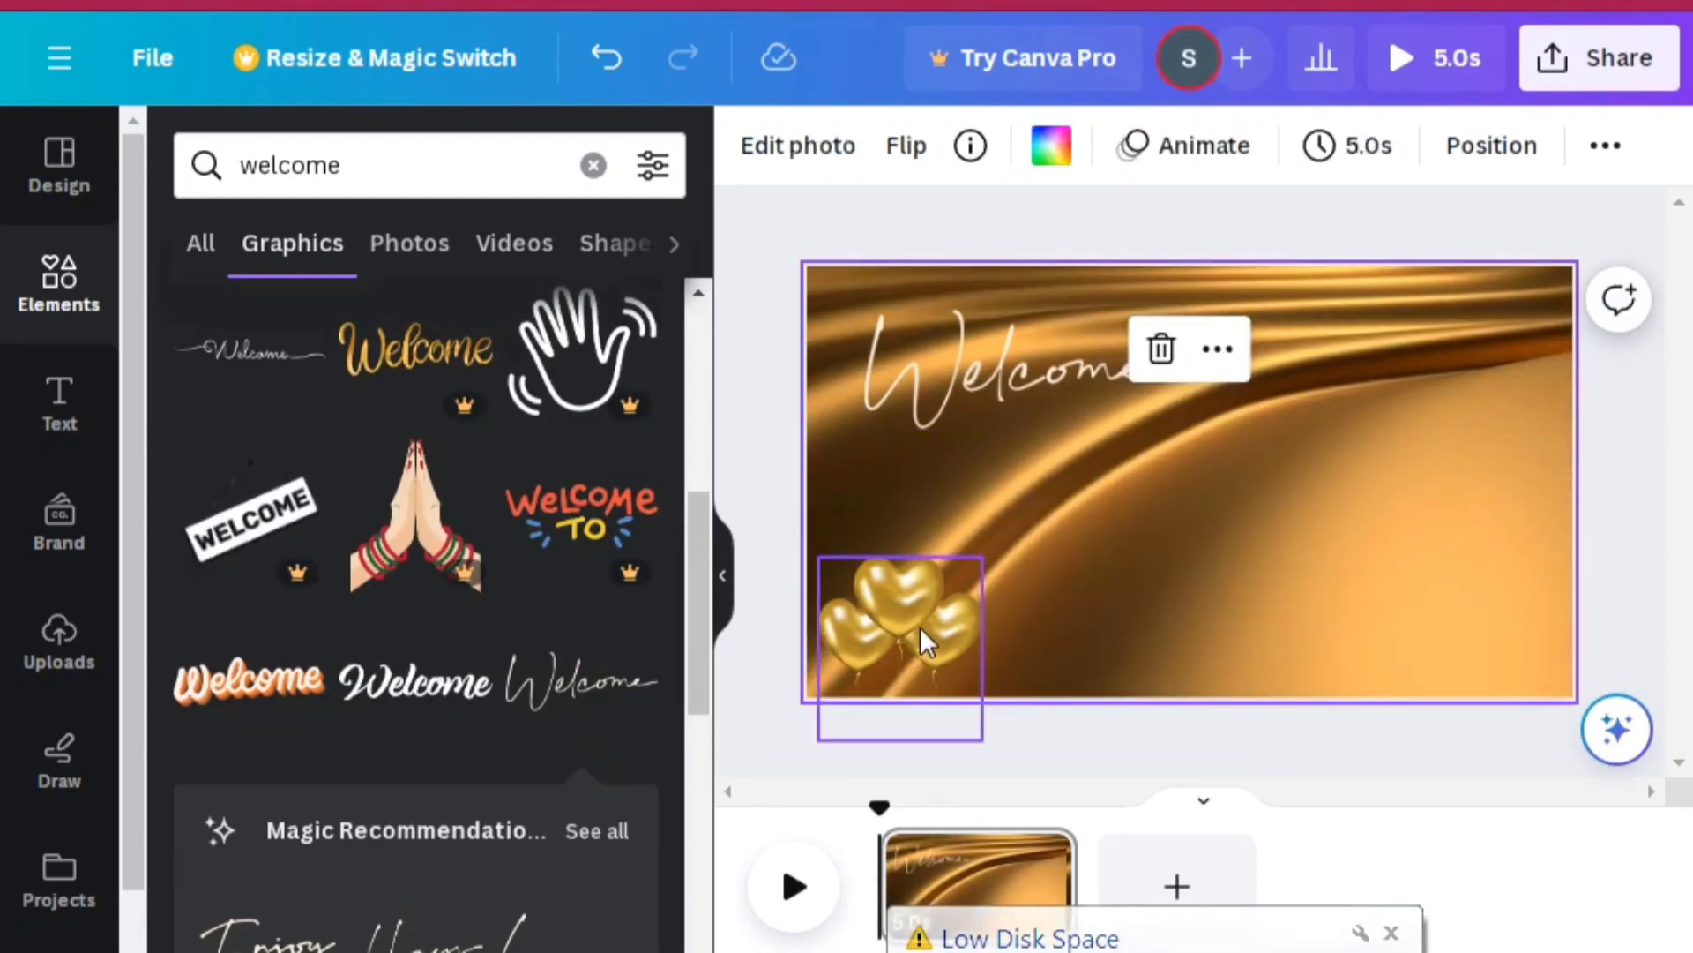
Step: Look through the remaining "welcome" graphics and search the graphics for "welcome new born baby" instead
{"action": "left_click_drag", "start_coordinate": [701, 647], "coordinate": [697, 802]}
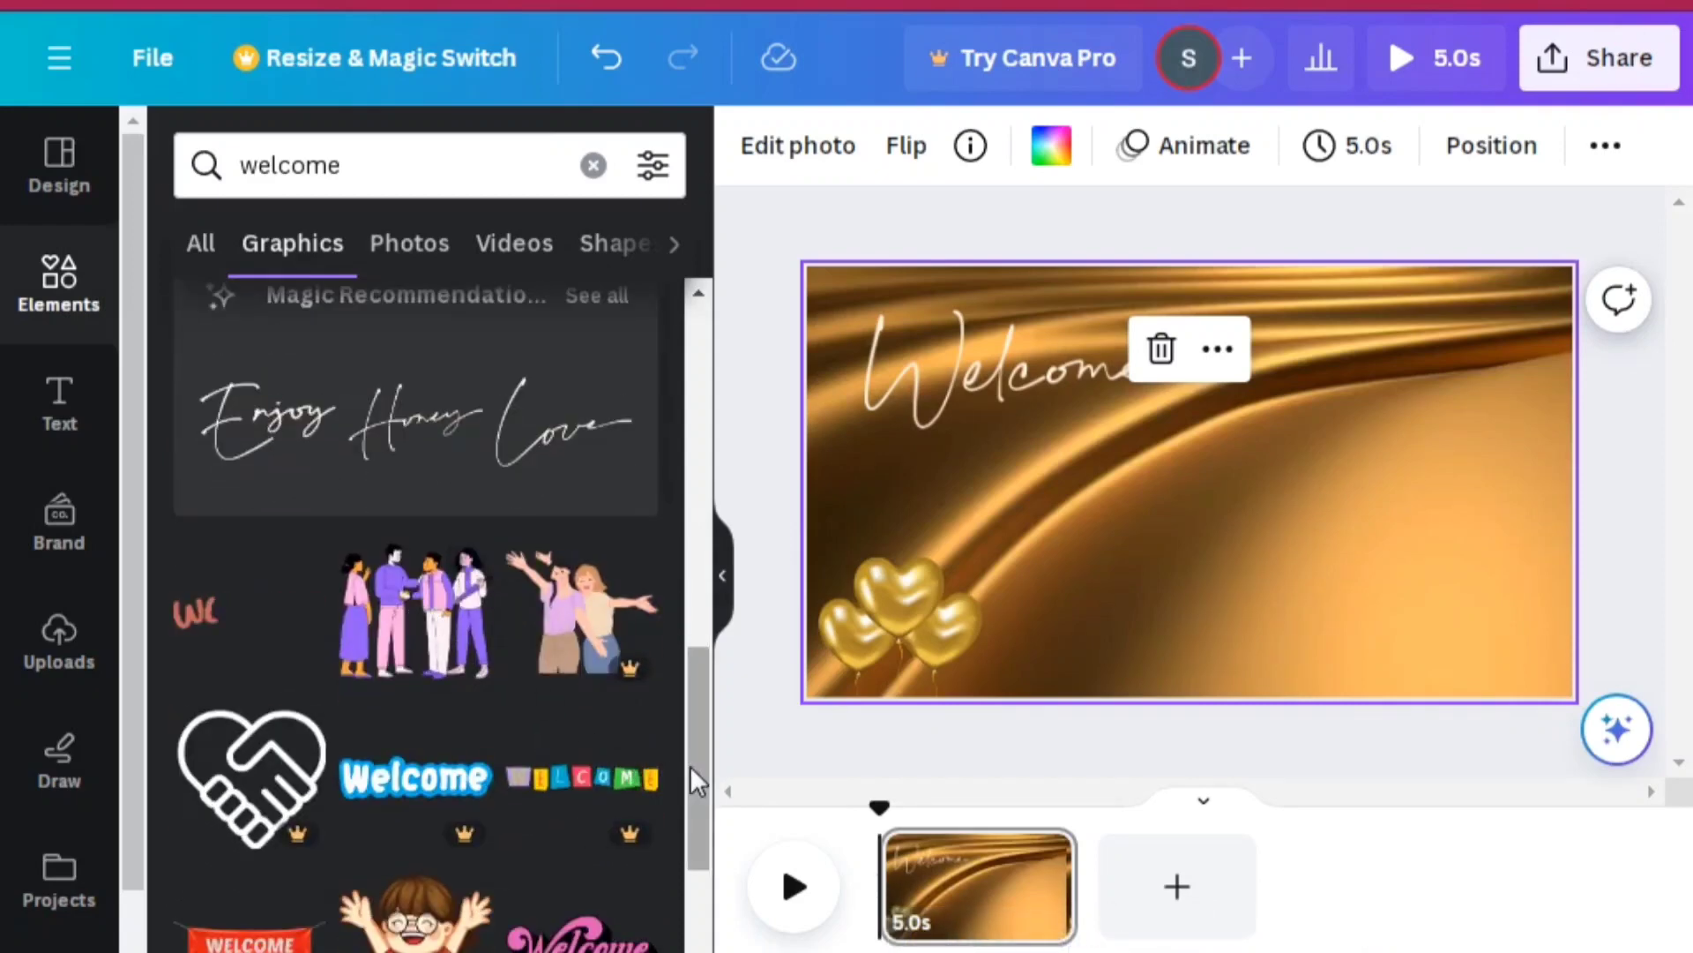
{"action": "left_click_drag", "start_coordinate": [689, 765], "coordinate": [701, 875]}
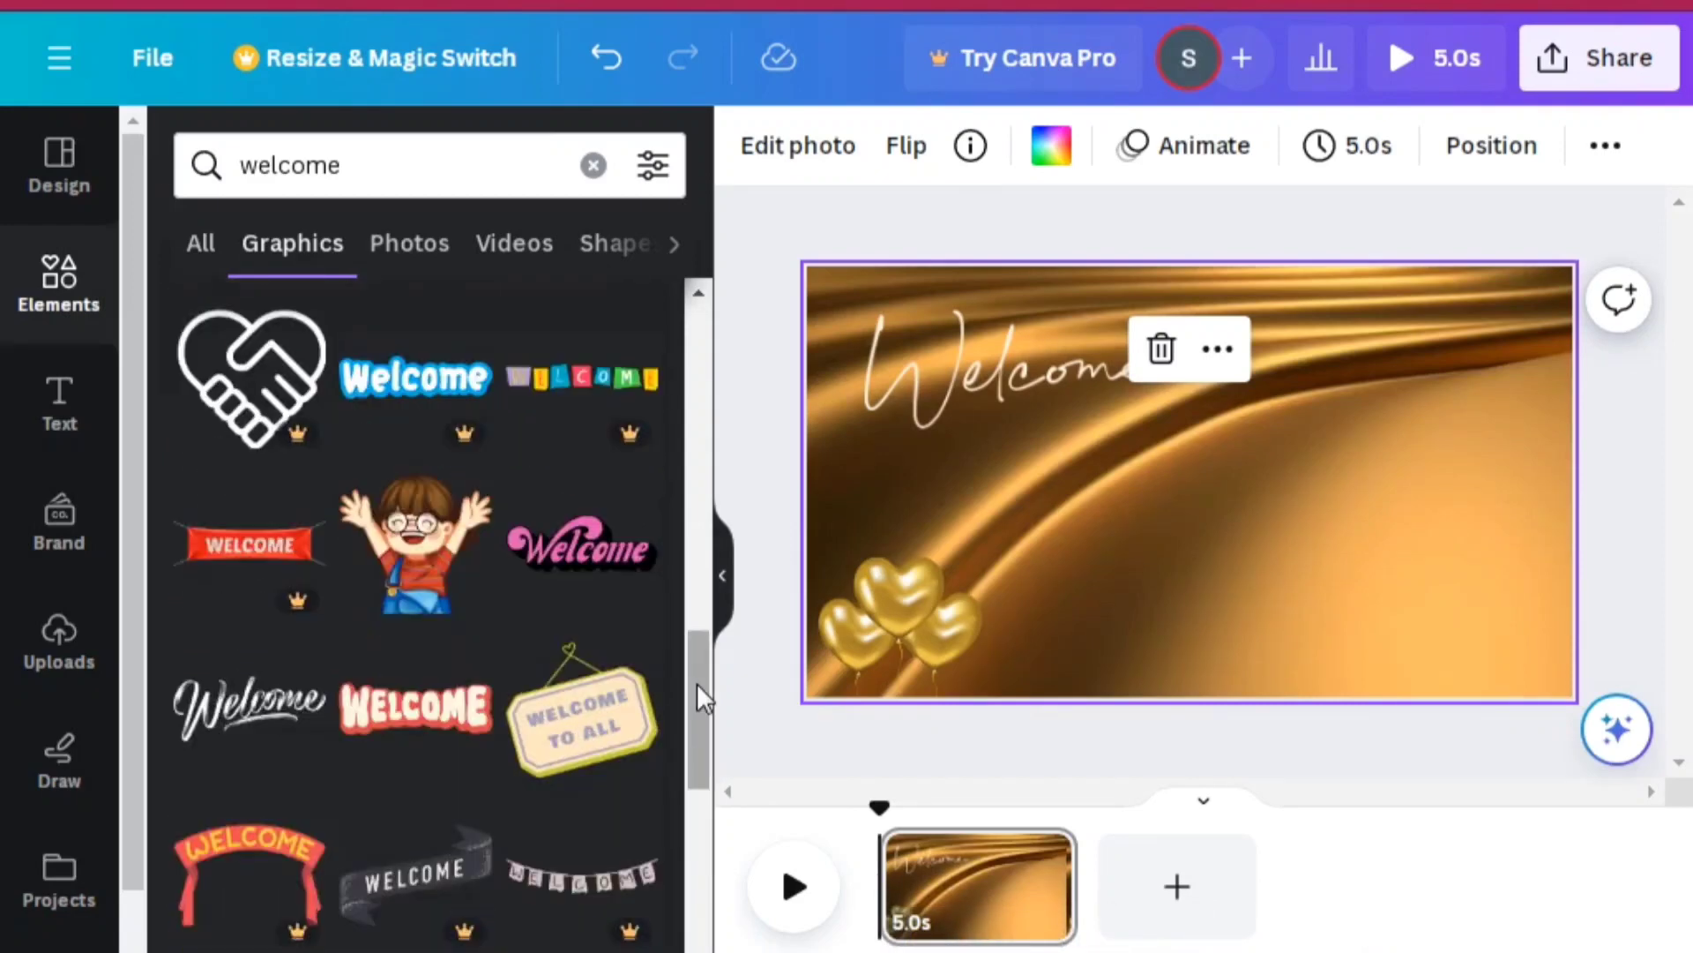
{"action": "left_click_drag", "start_coordinate": [697, 682], "coordinate": [702, 949]}
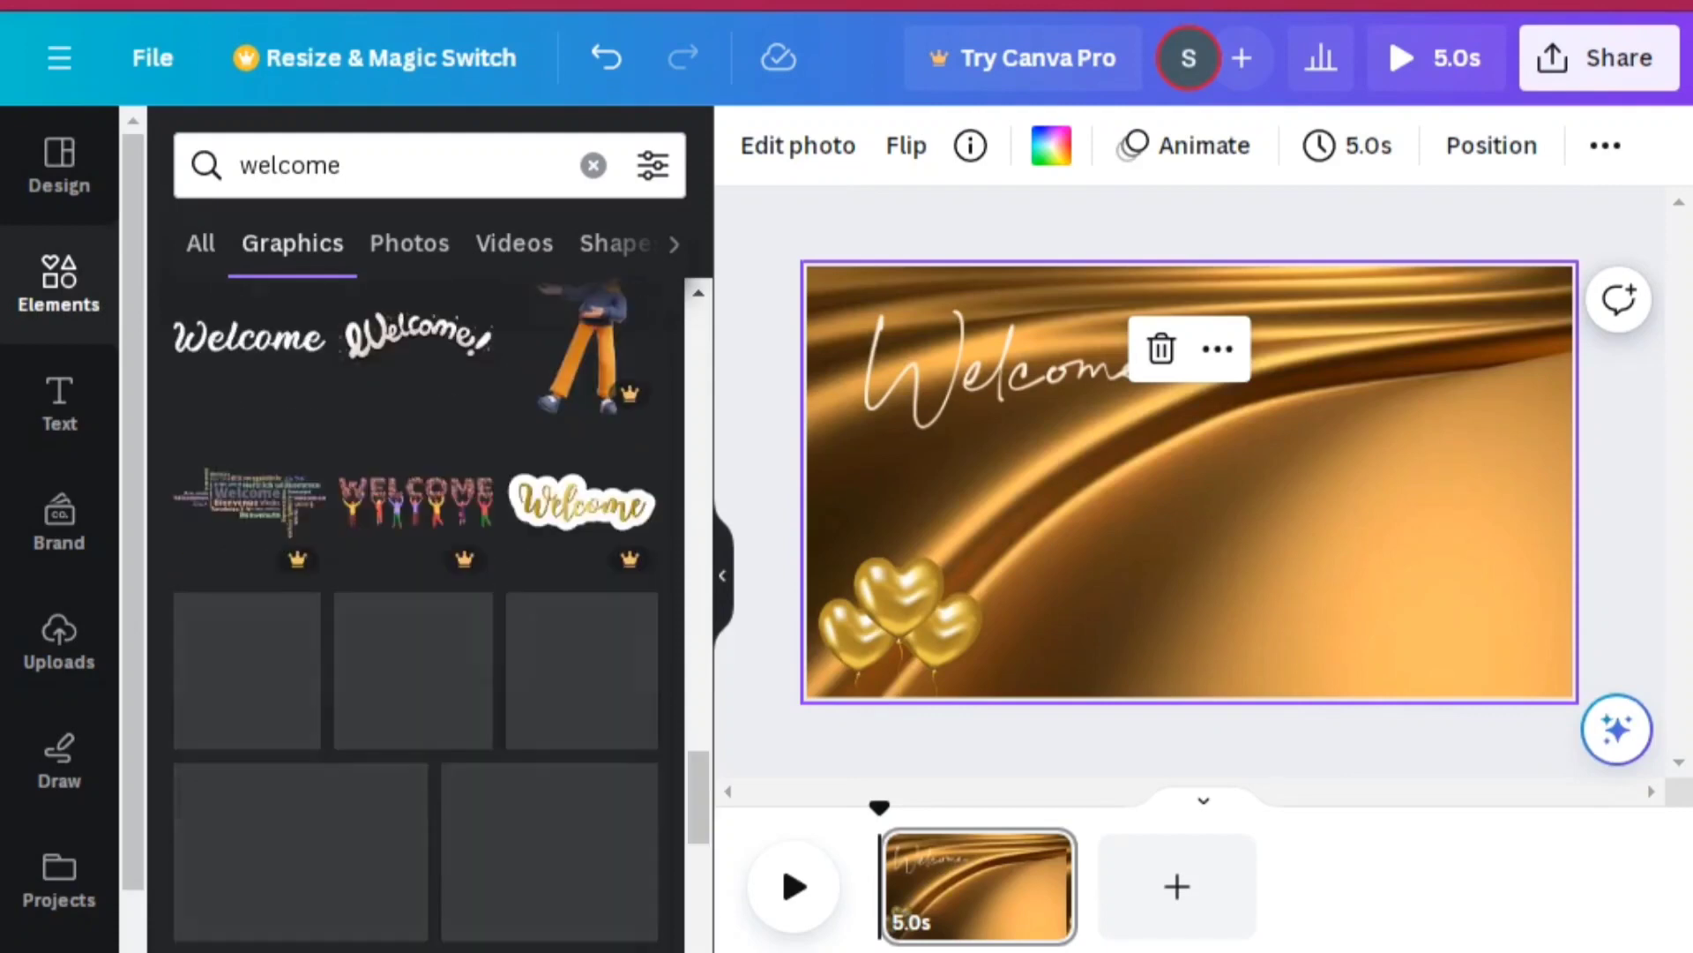
{"action": "left_click", "coordinate": [426, 177]}
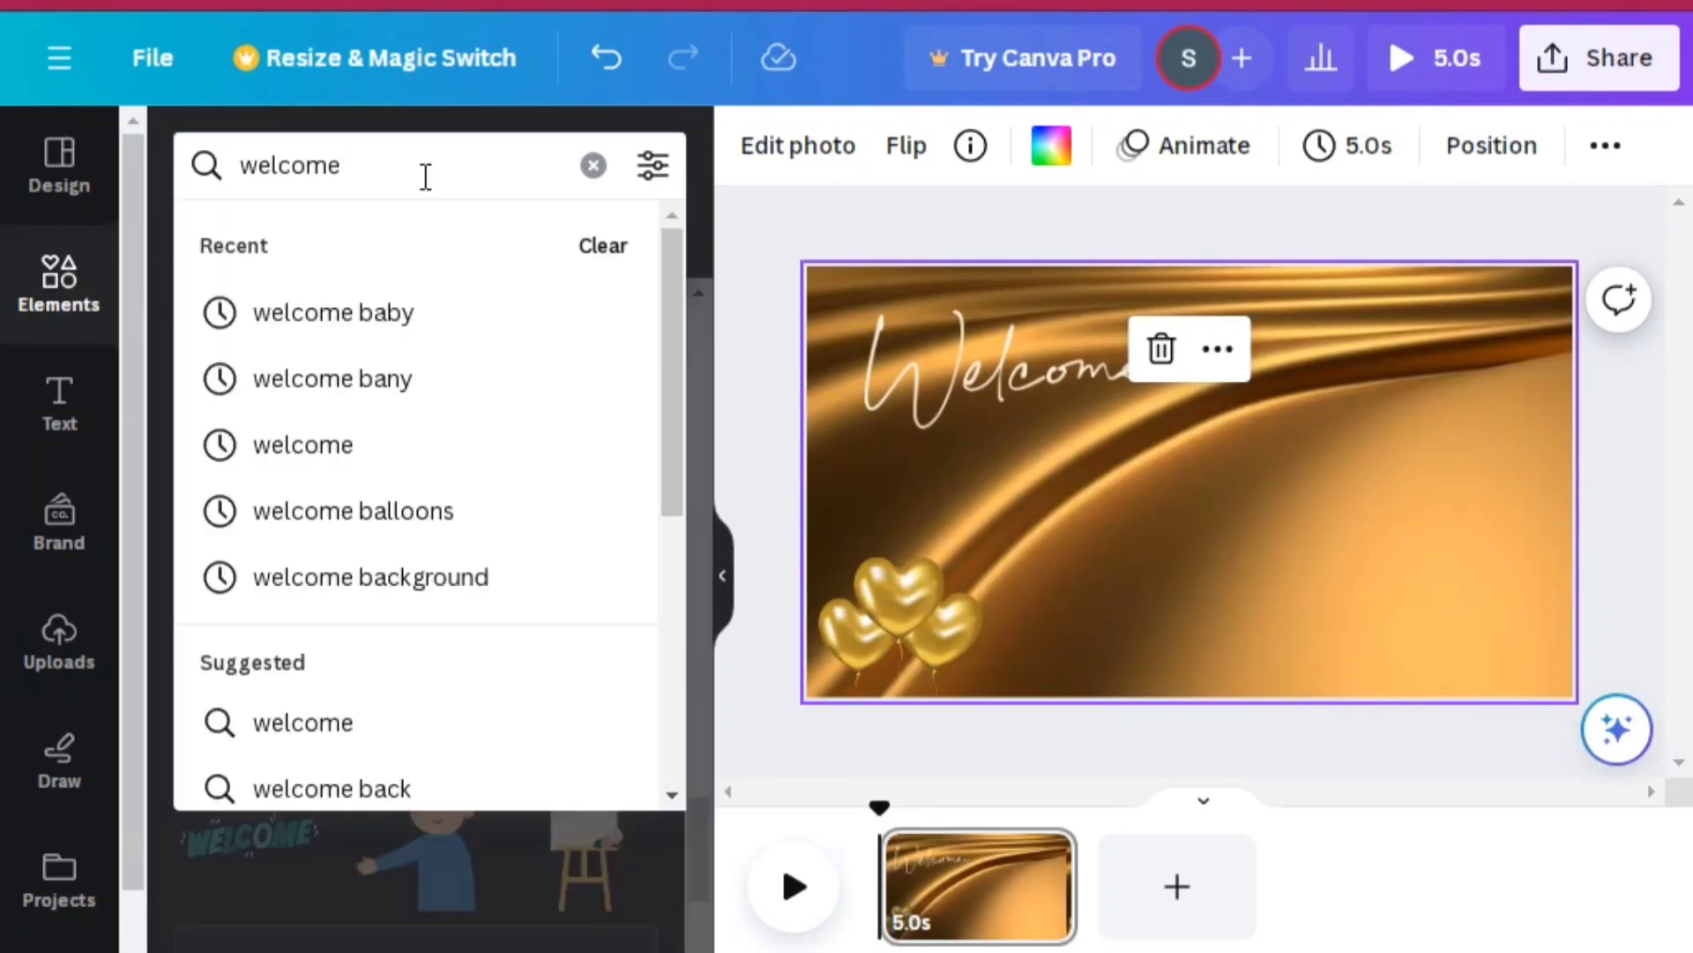
{"action": "type", "text": "bnew"}
{"action": "key", "text": "BackSpace"}
{"action": "key", "text": "BackSpace"}
{"action": "key", "text": "BackSpace"}
{"action": "key", "text": "BackSpace"}
{"action": "key", "text": "BackSpace"}
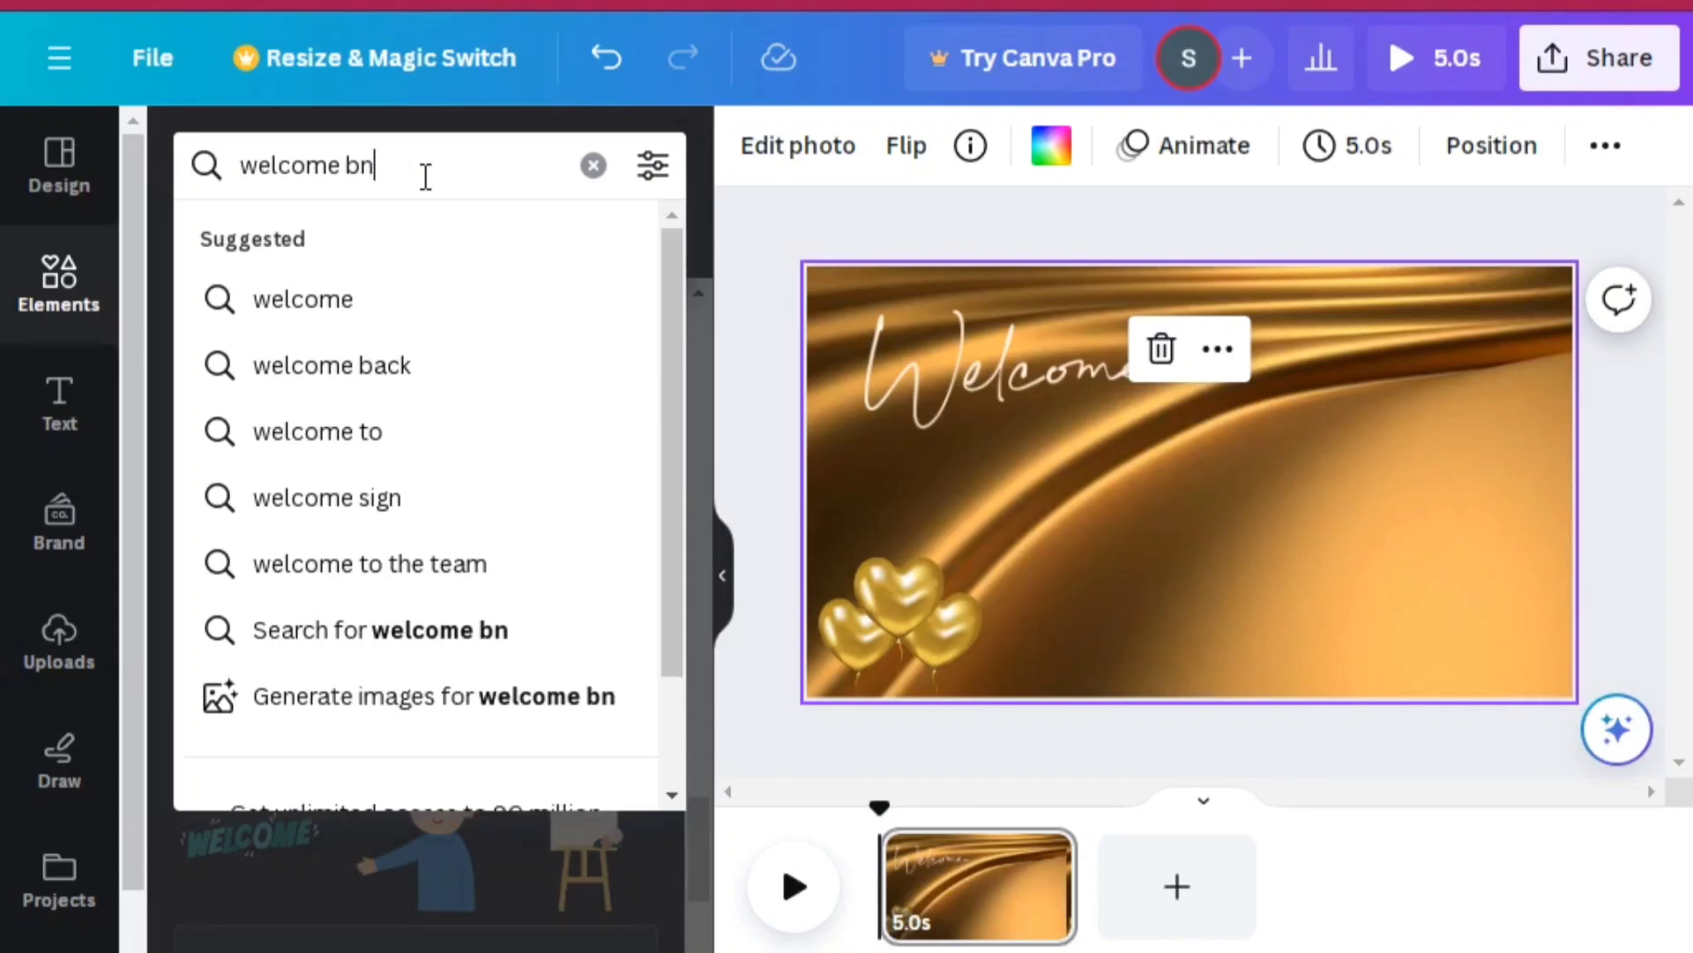
{"action": "type", "text": "new b"}
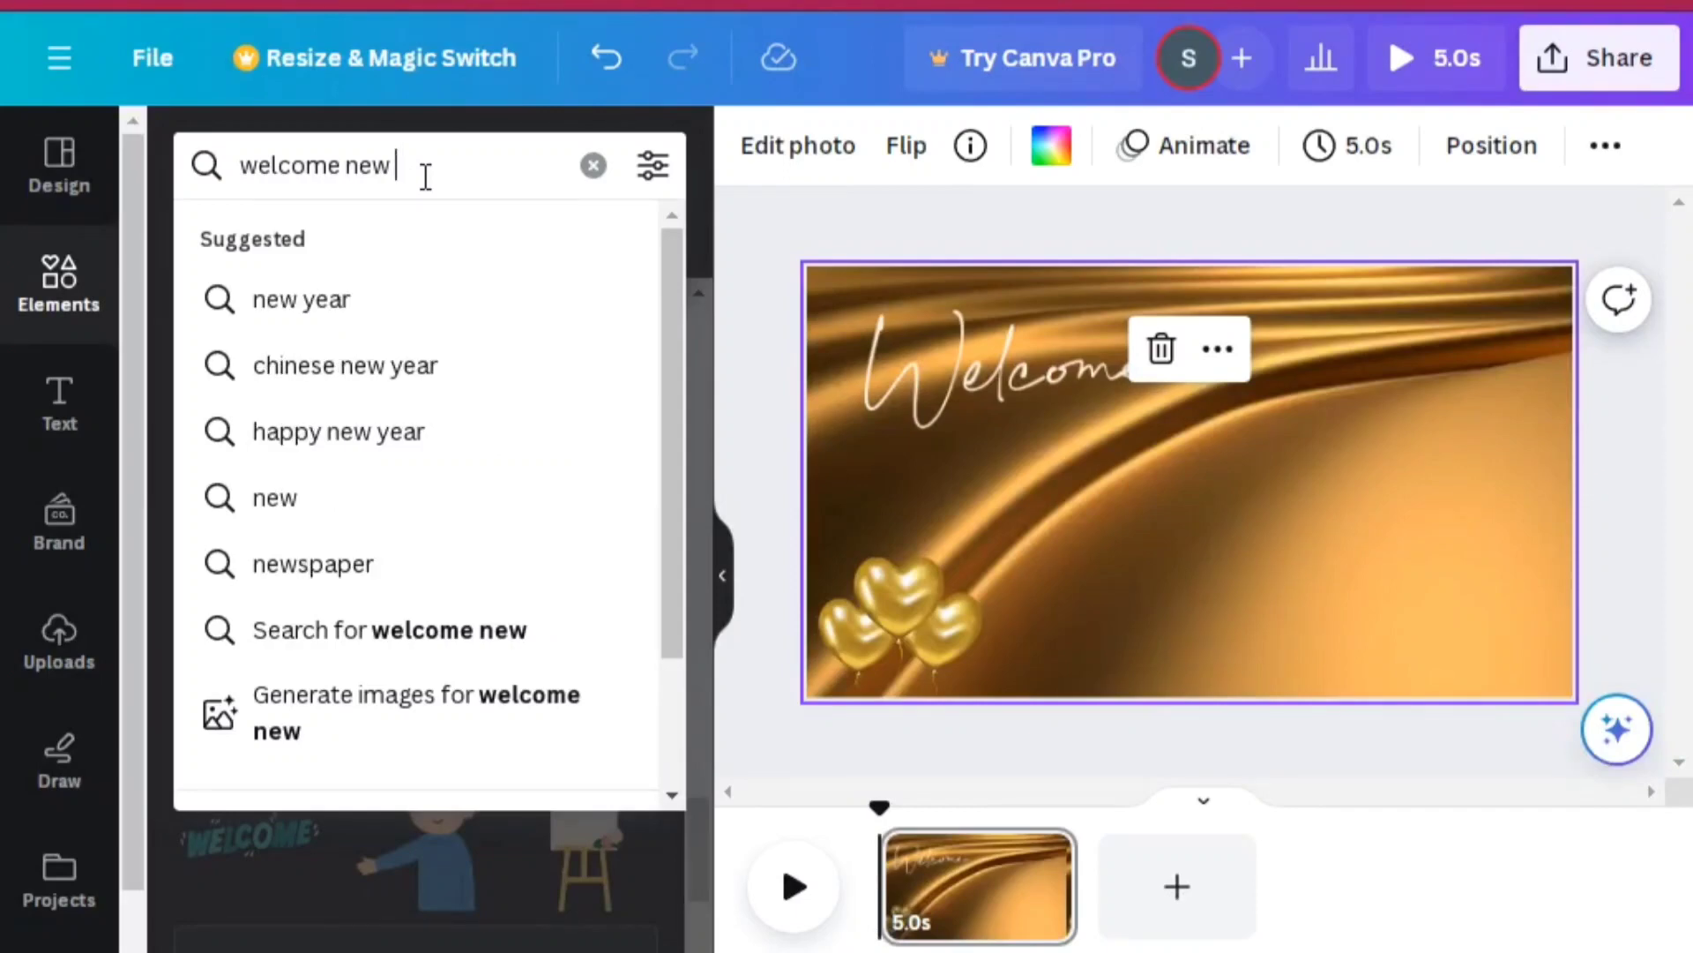
{"action": "type", "text": "n baby"}
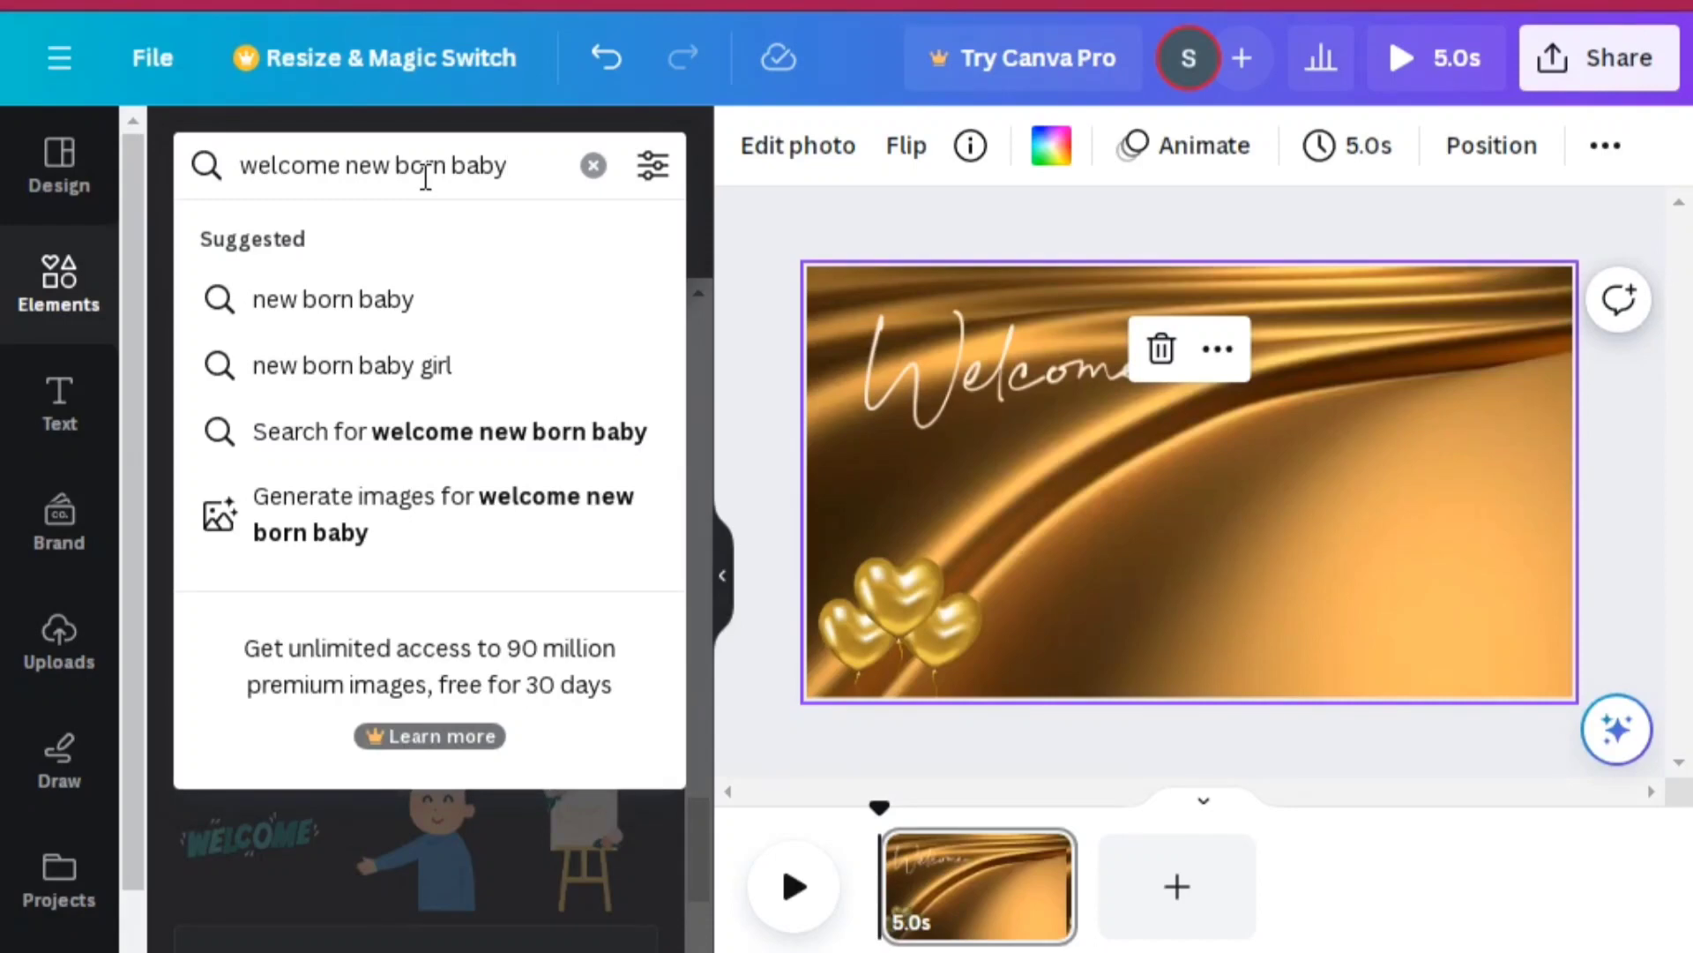
{"action": "key", "text": "Return"}
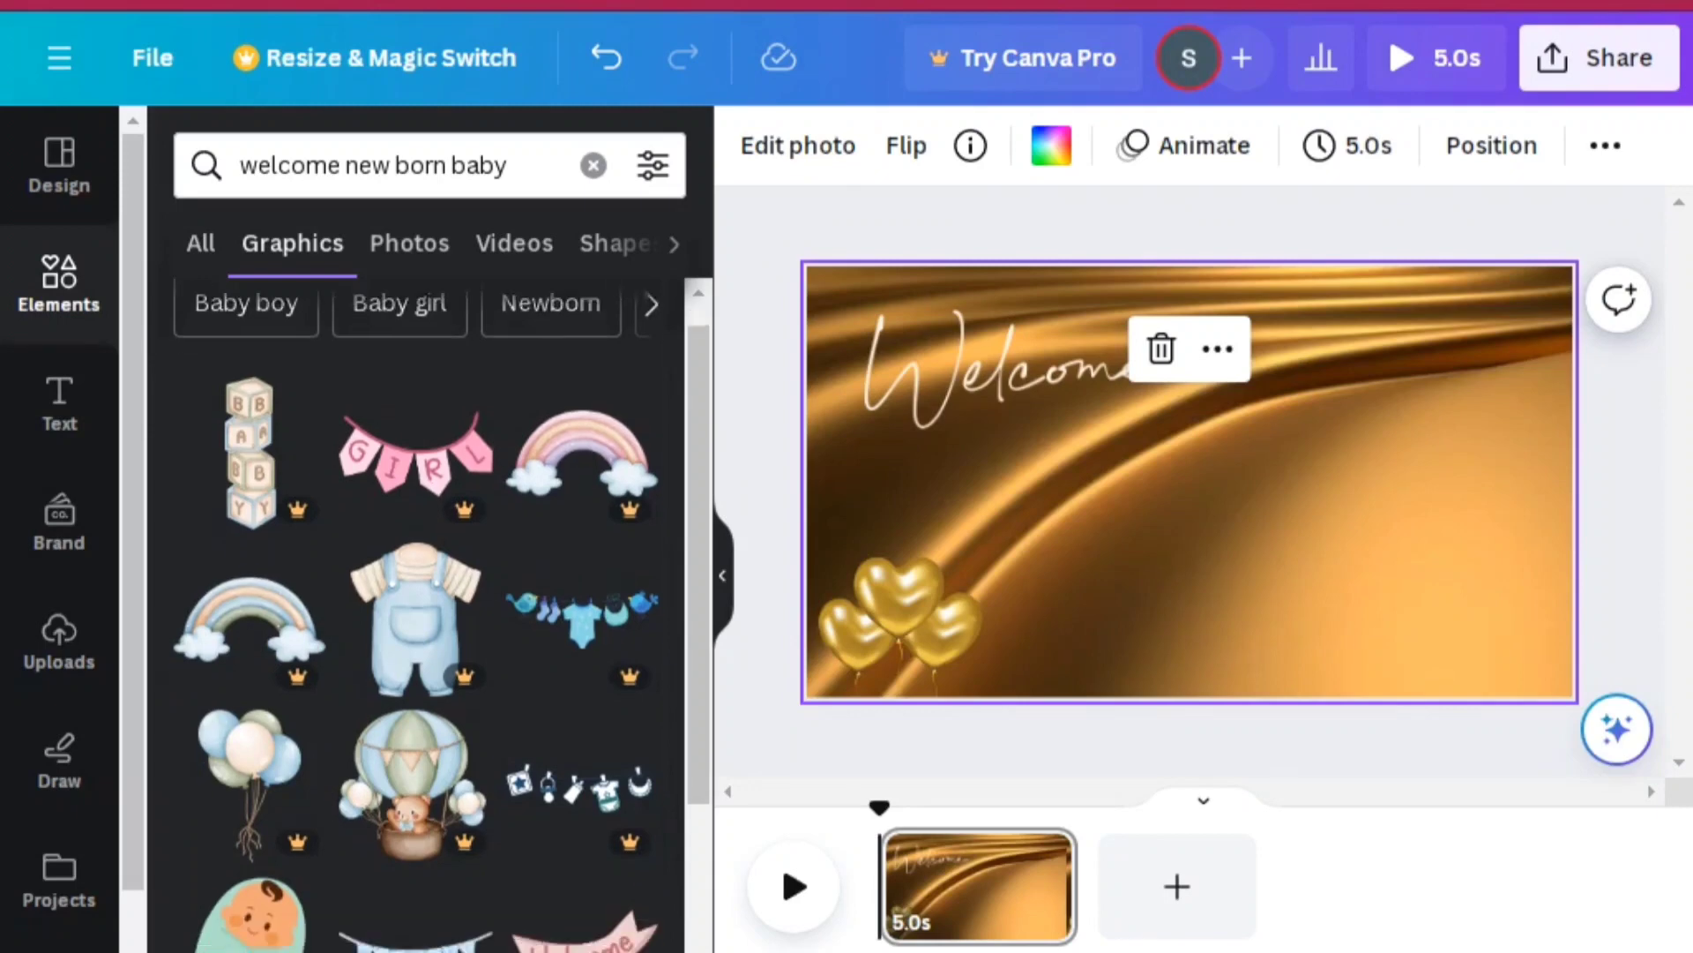
Step: Browse the "welcome new born baby" graphics for a free baby decoration that suits the gold banner
{"action": "scroll", "coordinate": [428, 617], "scroll_direction": "down", "scroll_amount": 5}
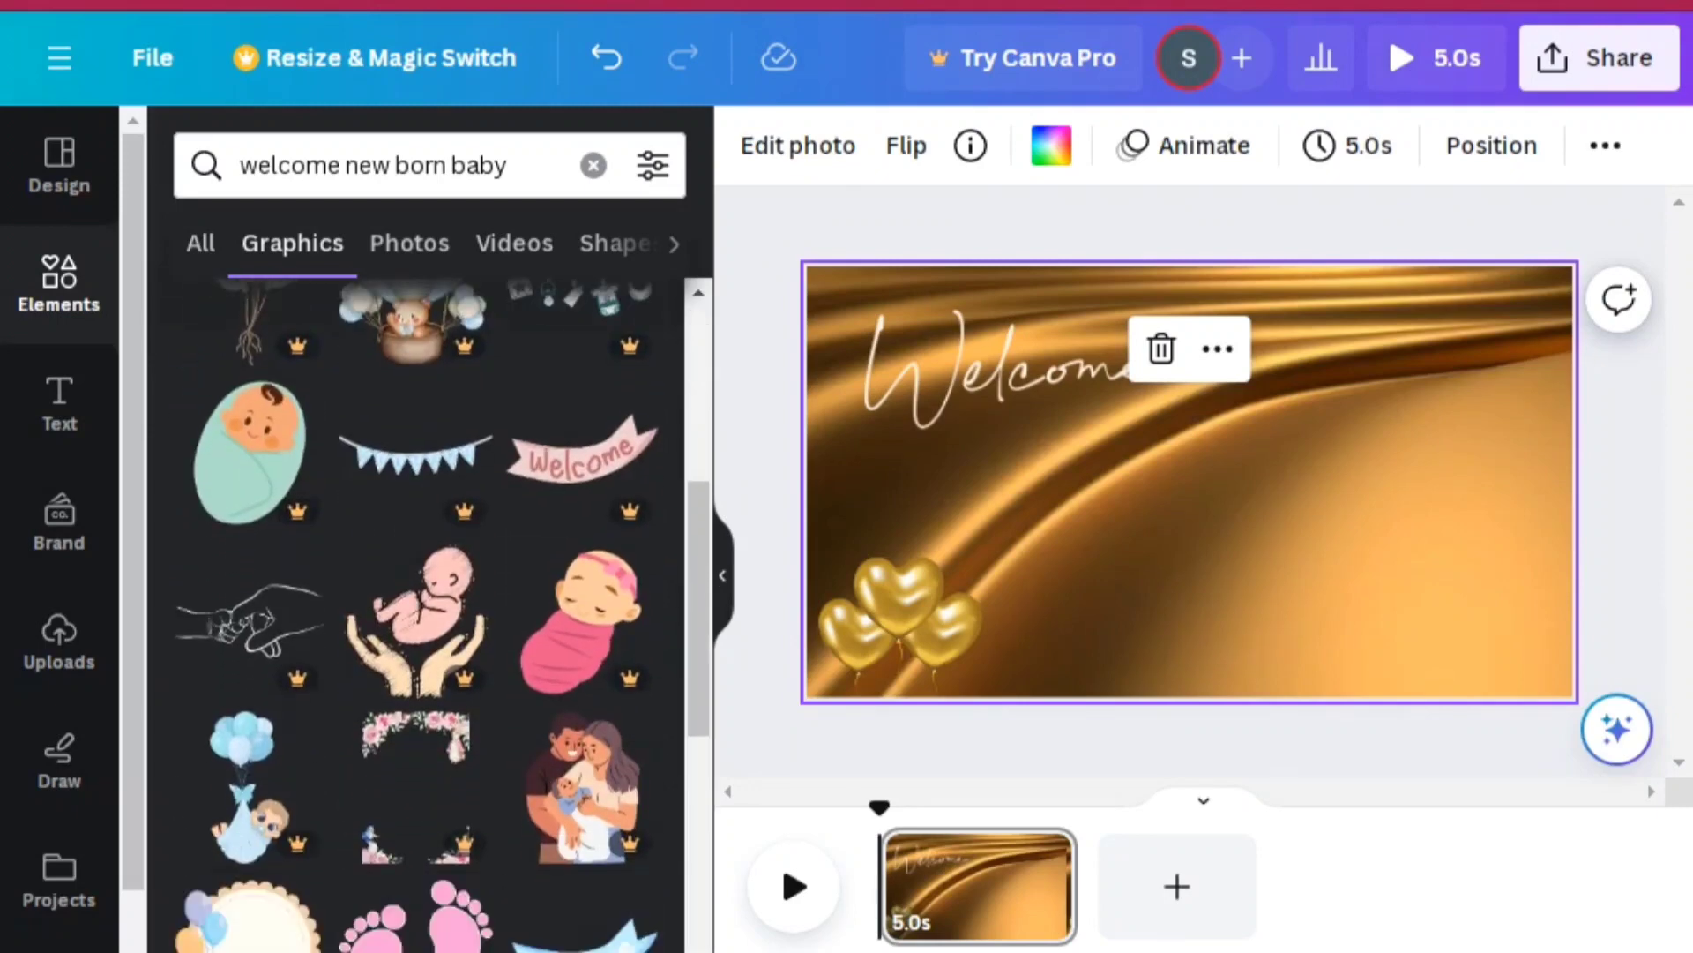
{"action": "scroll", "coordinate": [428, 618], "scroll_direction": "down", "scroll_amount": 2}
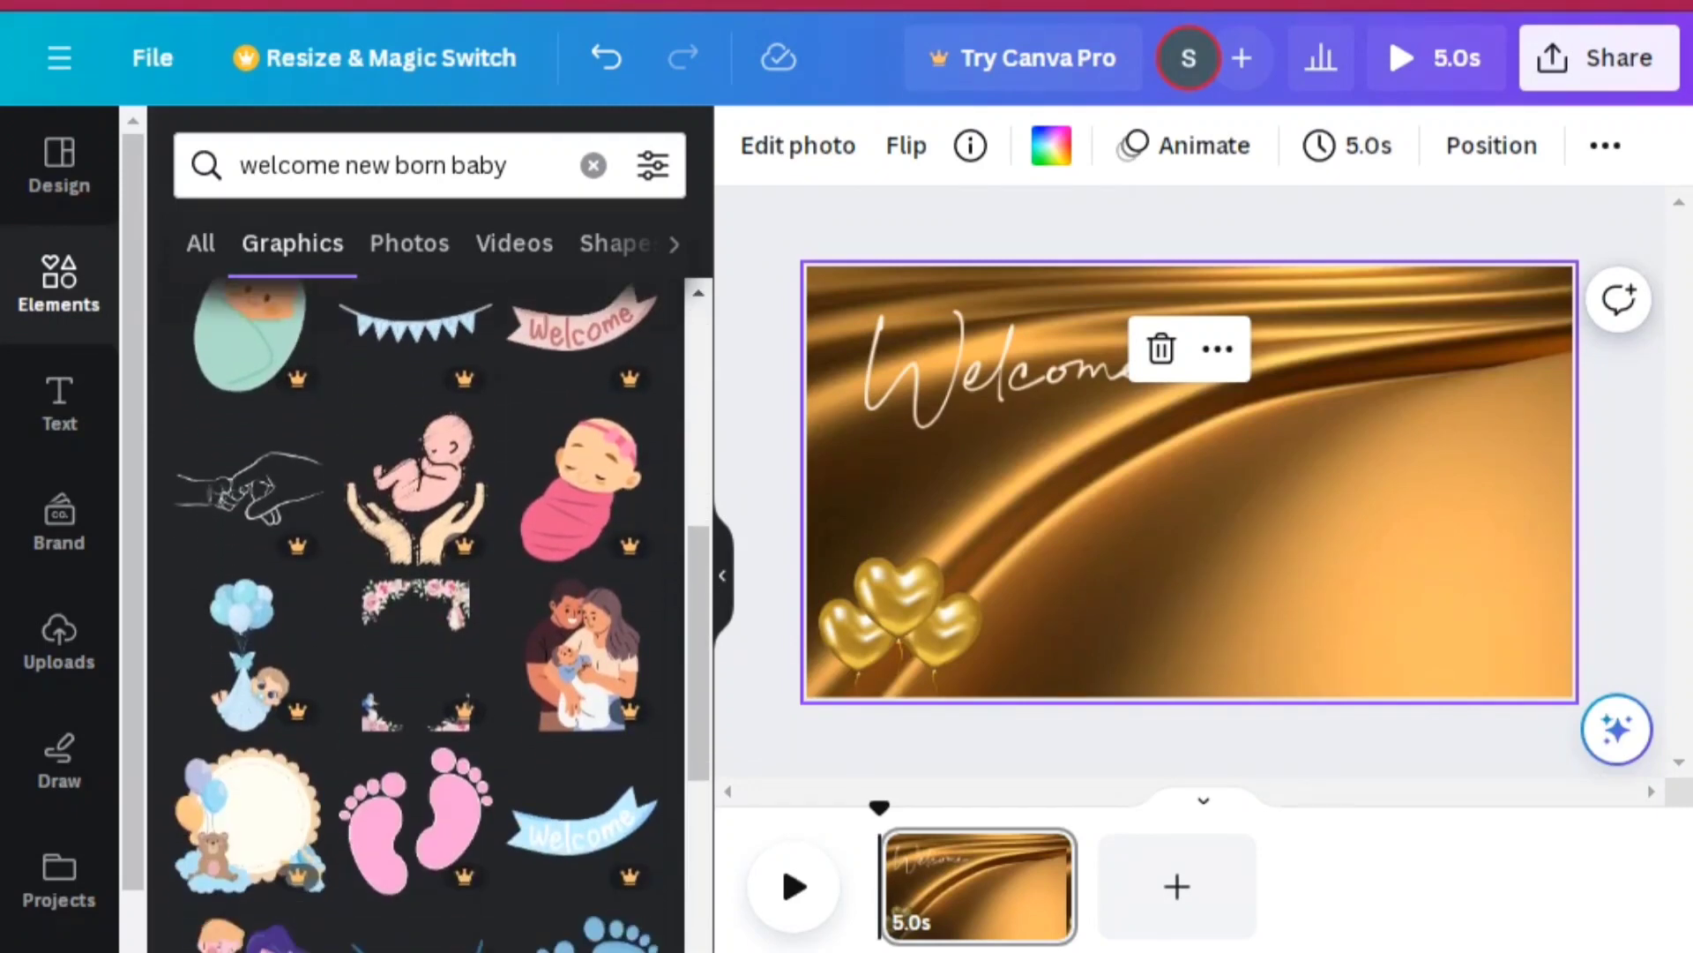
{"action": "scroll", "coordinate": [428, 618], "scroll_direction": "down", "scroll_amount": 5}
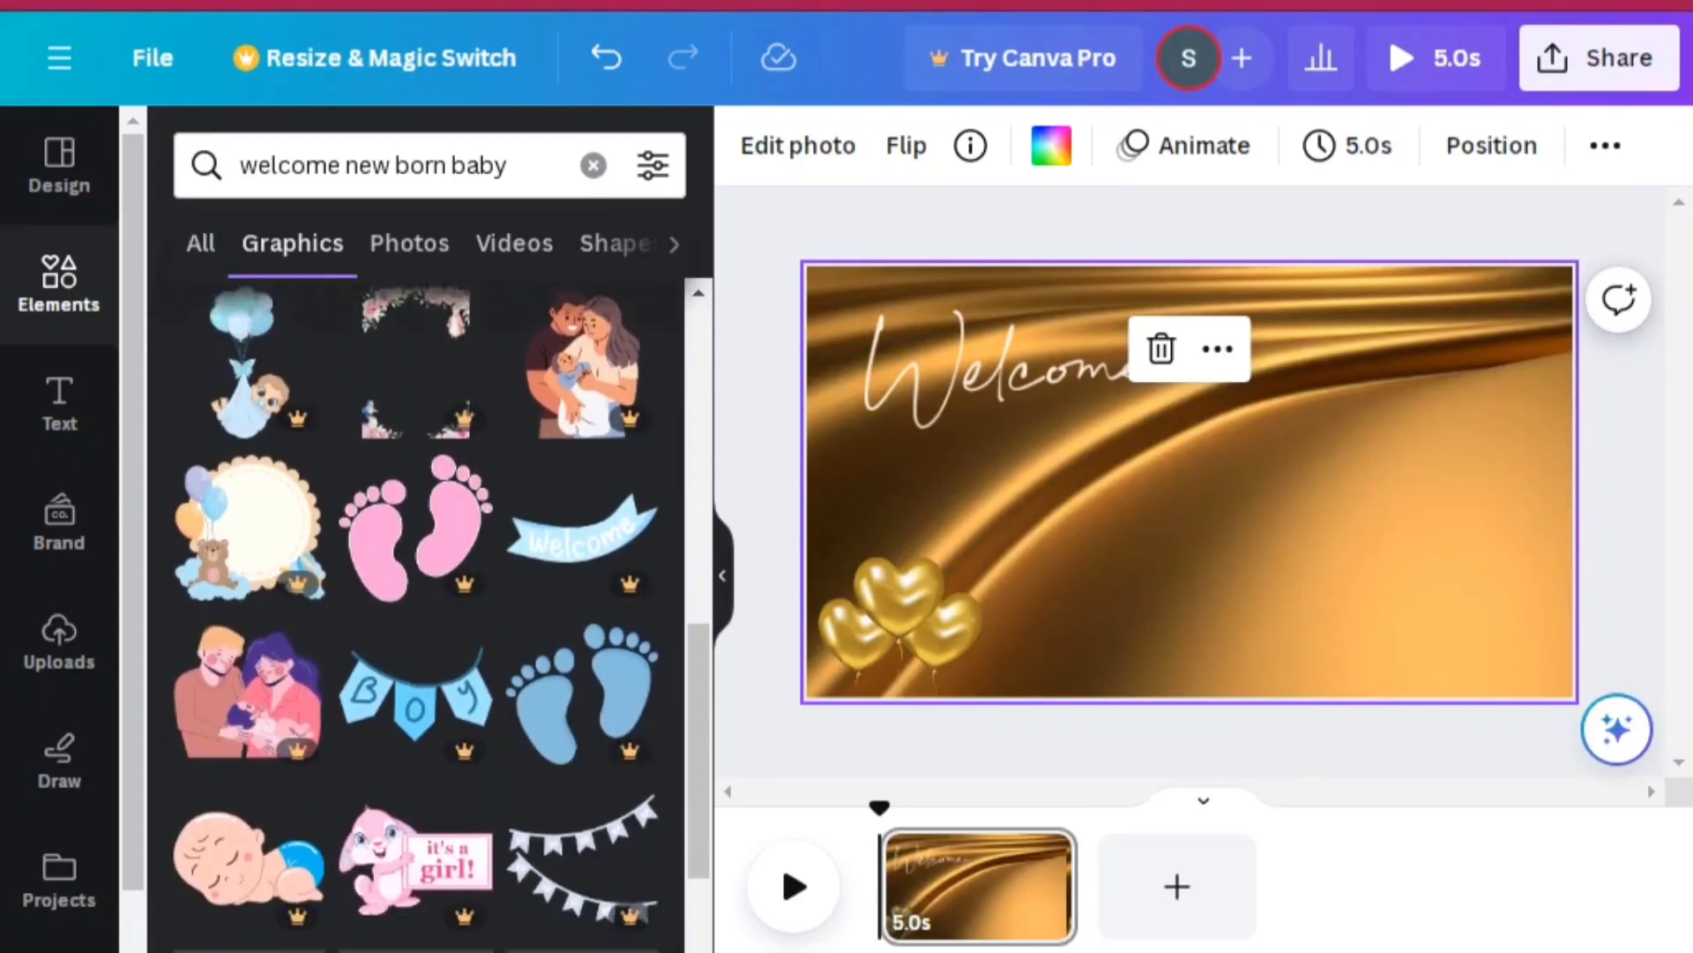
{"action": "scroll", "coordinate": [428, 618], "scroll_direction": "down", "scroll_amount": 4}
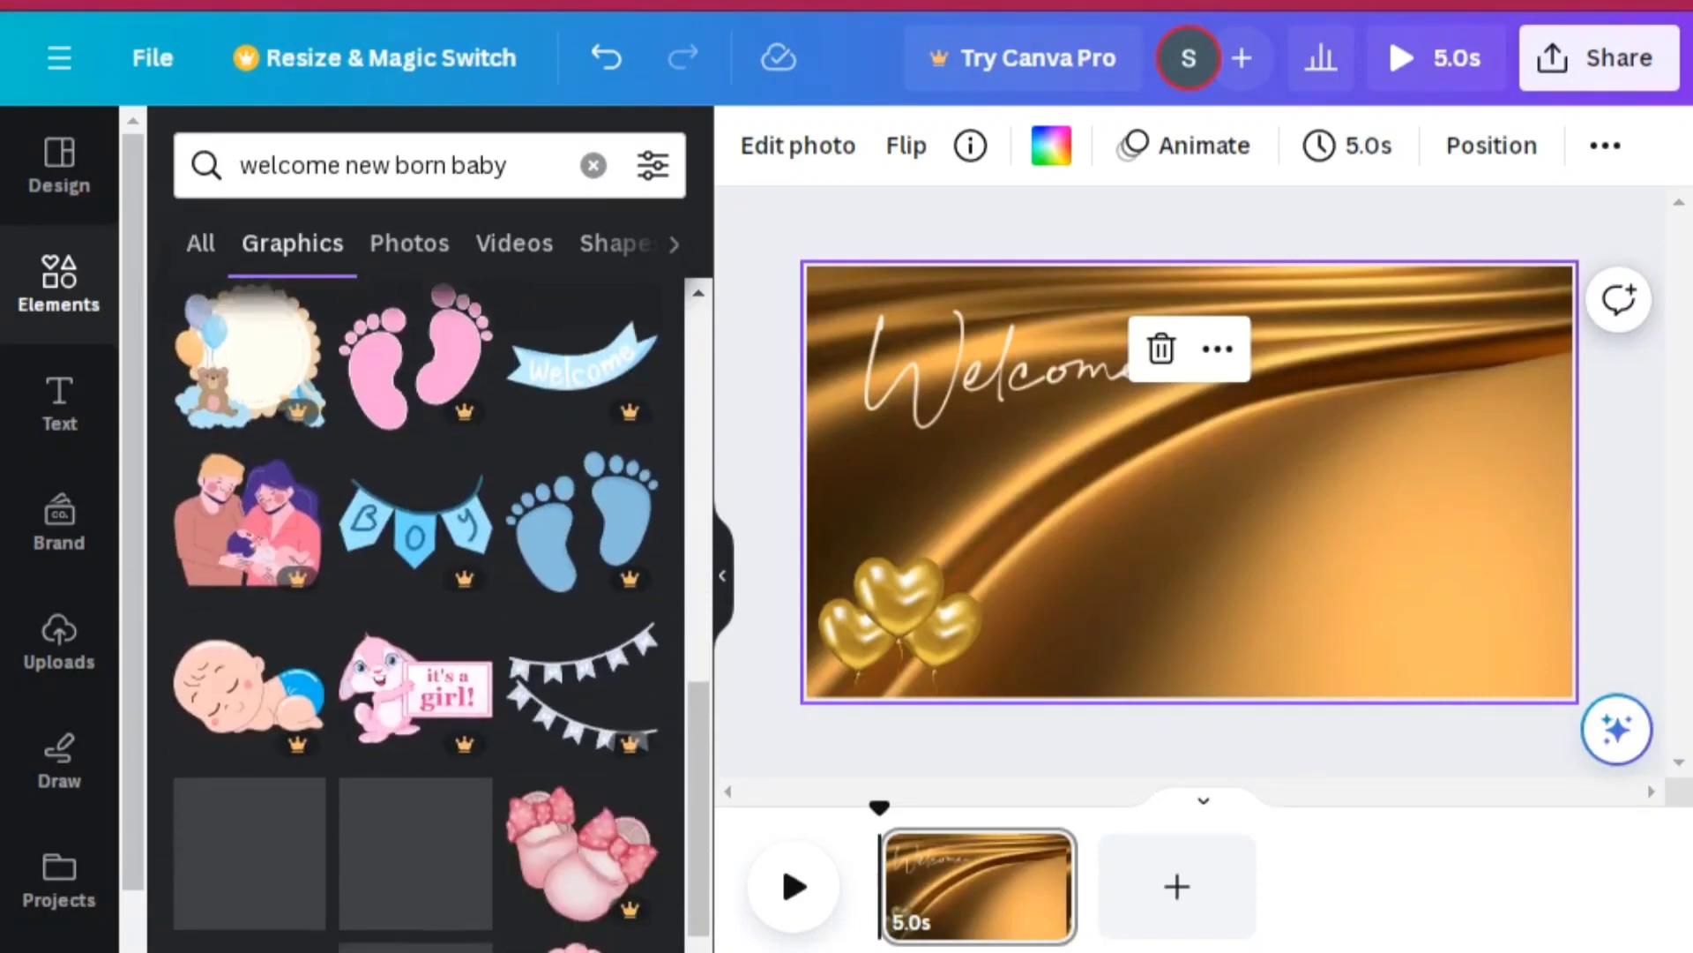
{"action": "scroll", "coordinate": [428, 617], "scroll_direction": "down", "scroll_amount": 4}
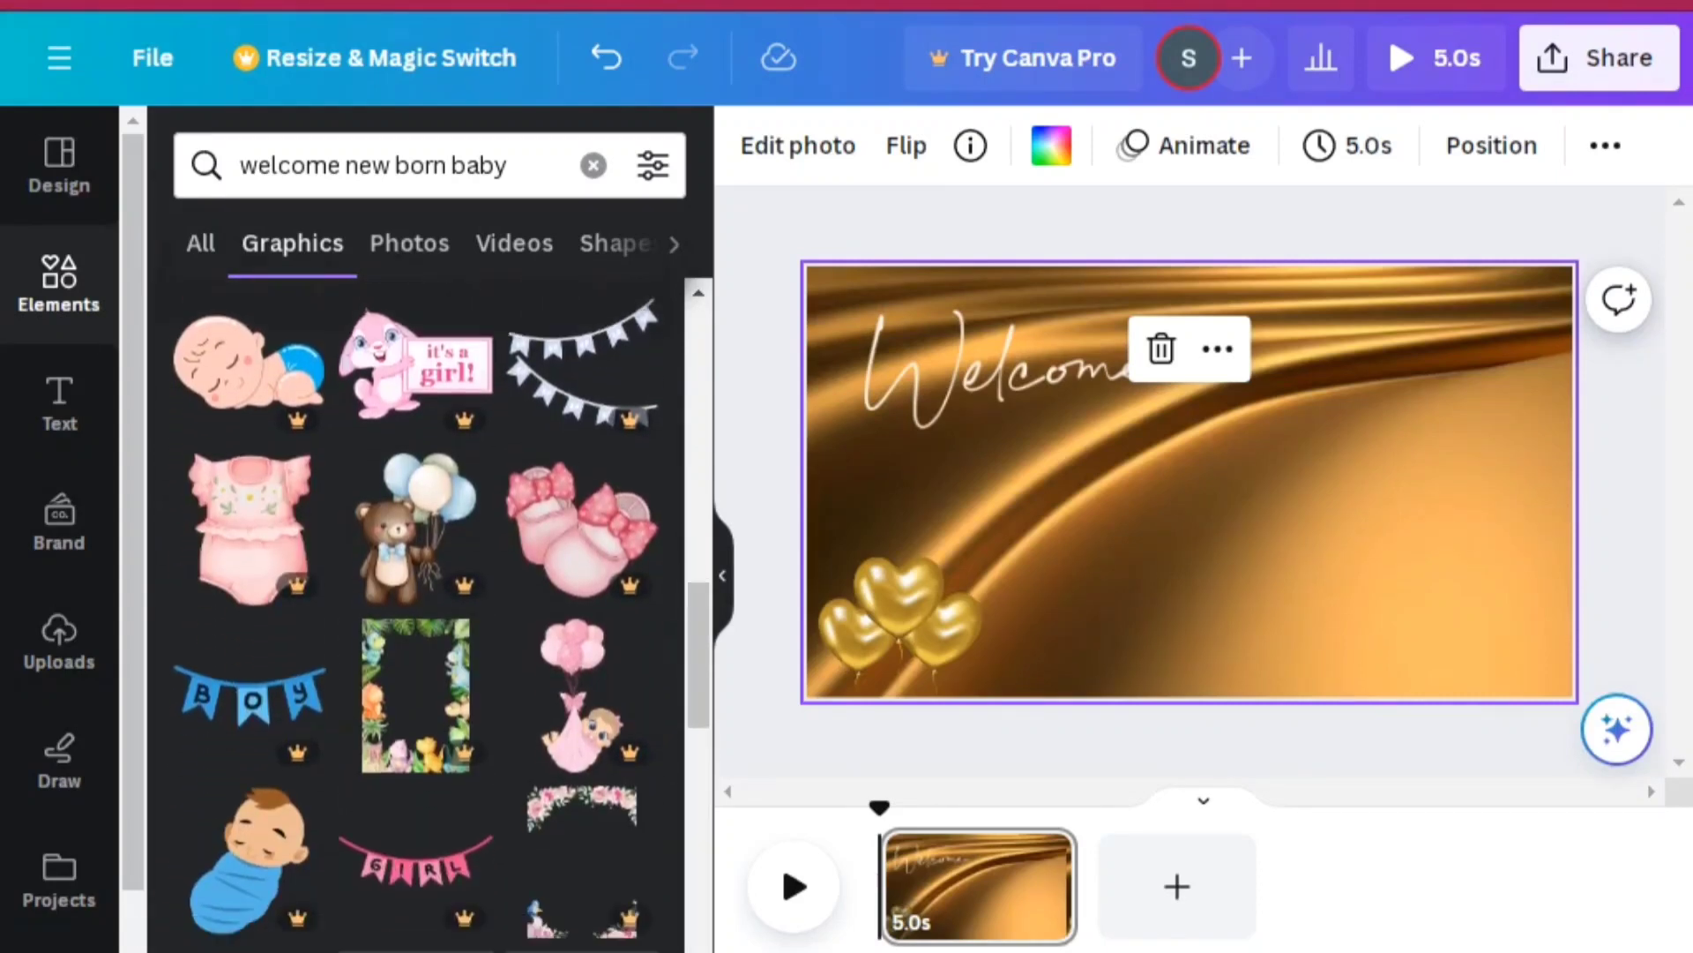
{"action": "scroll", "coordinate": [428, 617], "scroll_direction": "down", "scroll_amount": 6}
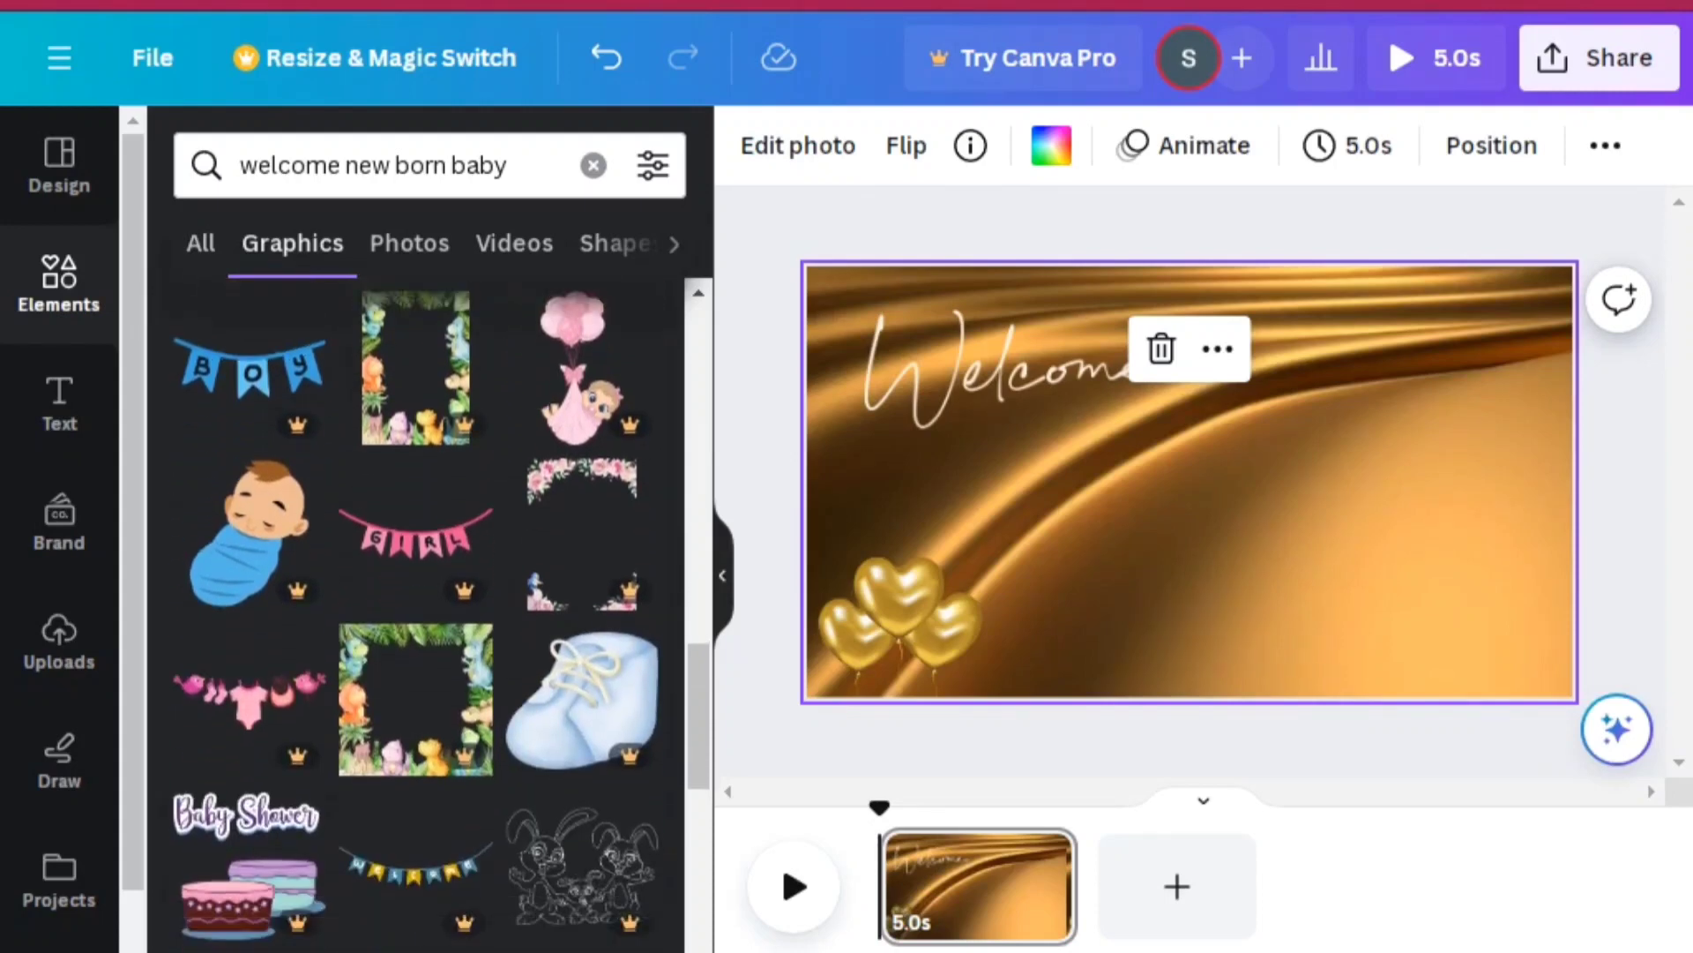
{"action": "scroll", "coordinate": [428, 617], "scroll_direction": "down", "scroll_amount": 5}
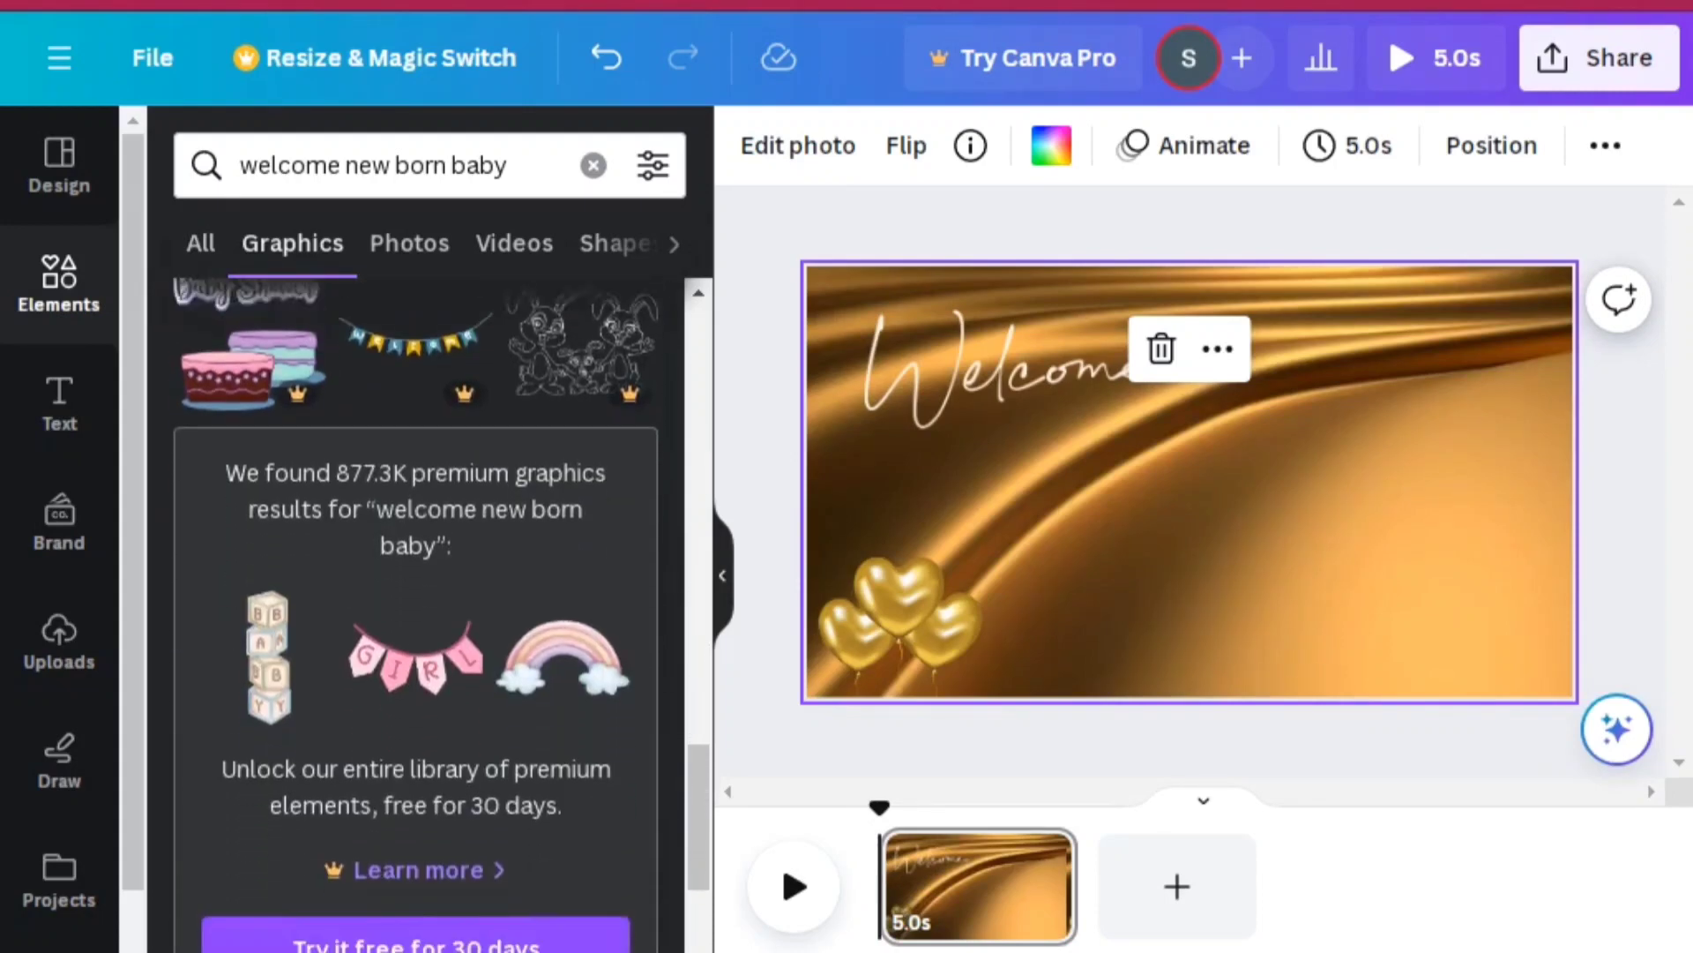
{"action": "scroll", "coordinate": [428, 618], "scroll_direction": "down", "scroll_amount": 1}
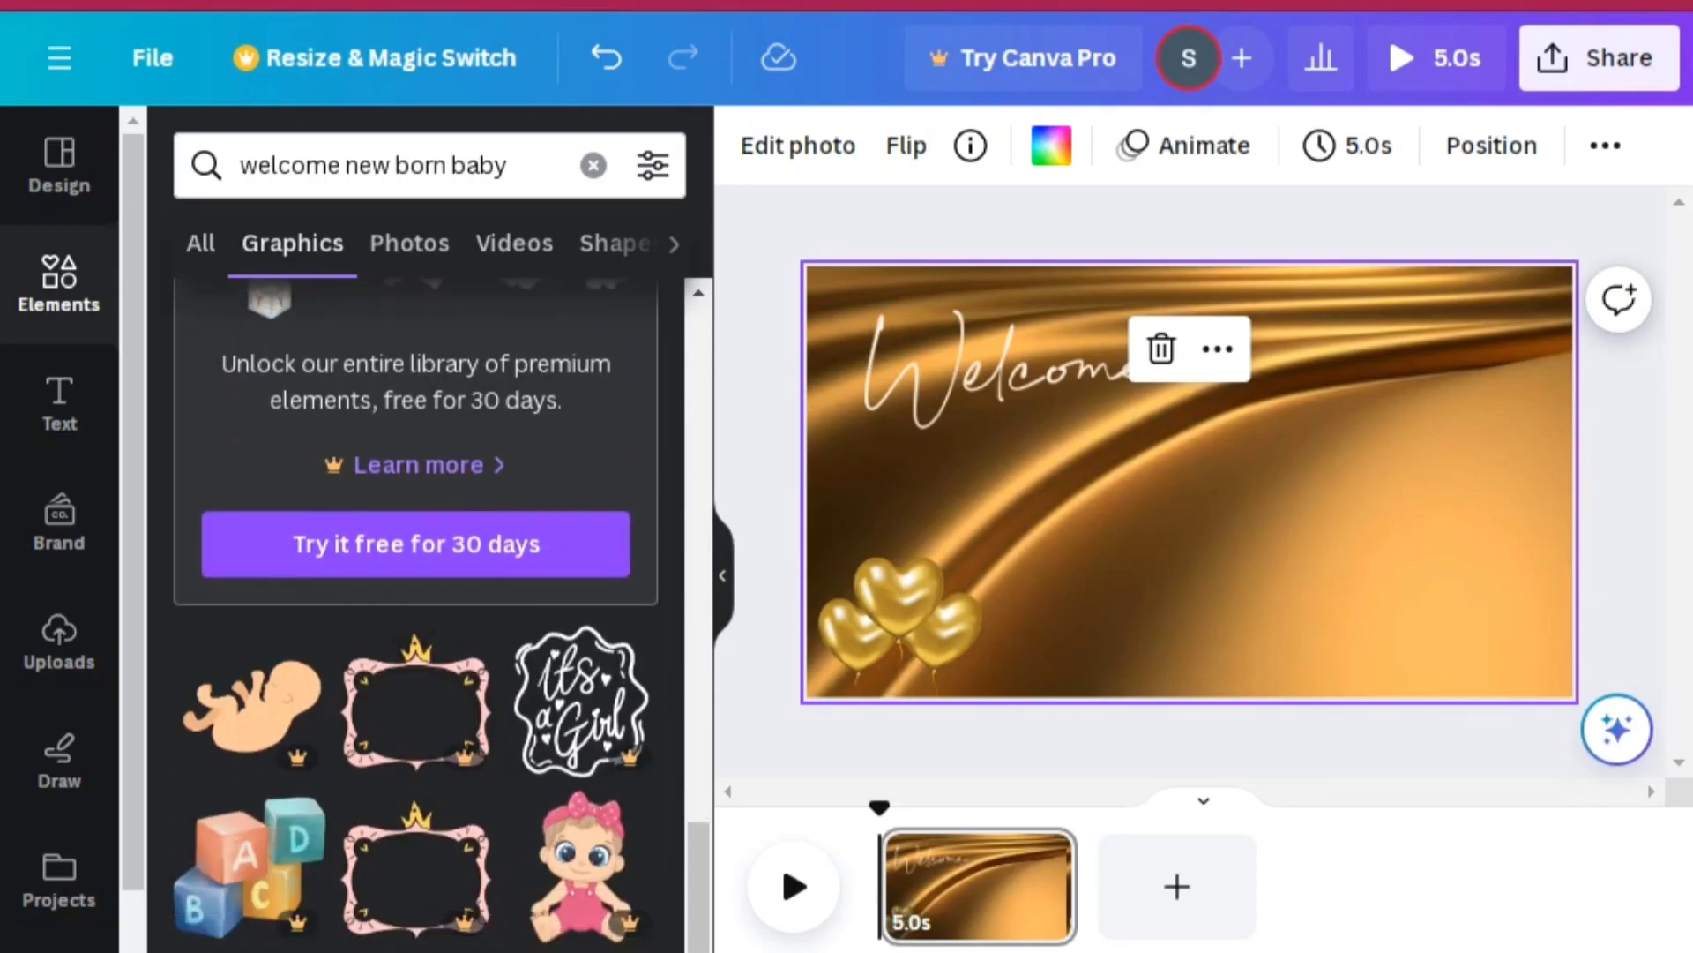
{"action": "scroll", "coordinate": [427, 617], "scroll_direction": "down", "scroll_amount": 3}
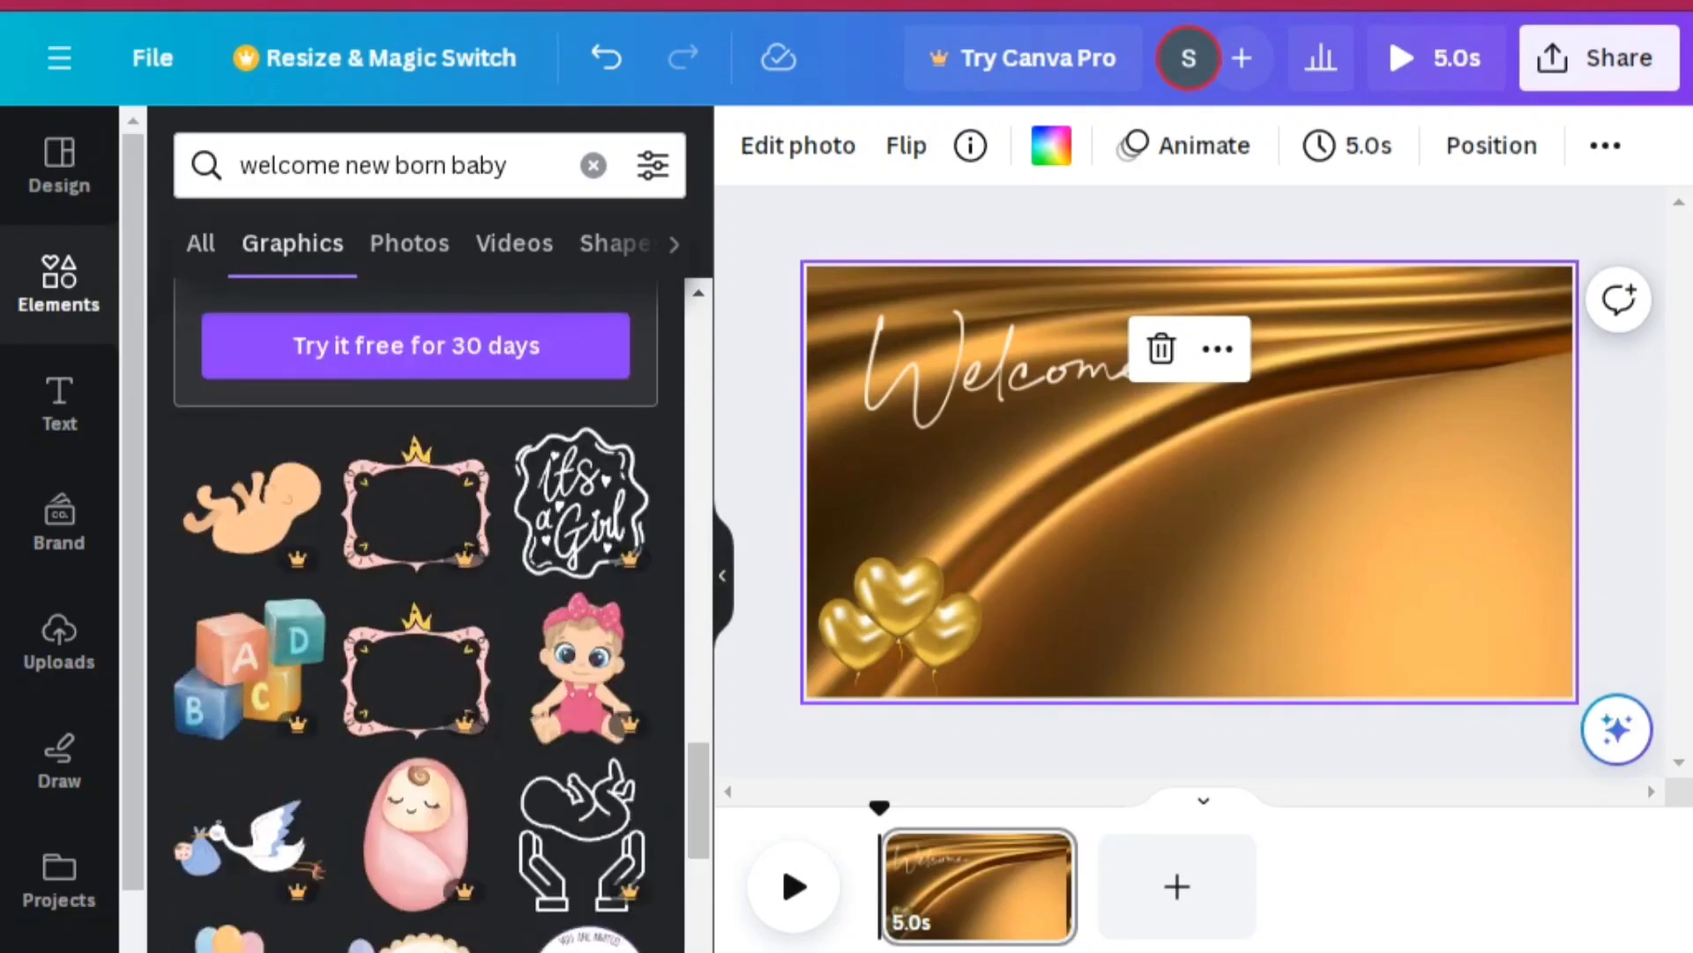
{"action": "scroll", "coordinate": [428, 618], "scroll_direction": "down", "scroll_amount": 3}
{"action": "scroll", "coordinate": [428, 618], "scroll_direction": "down", "scroll_amount": 2}
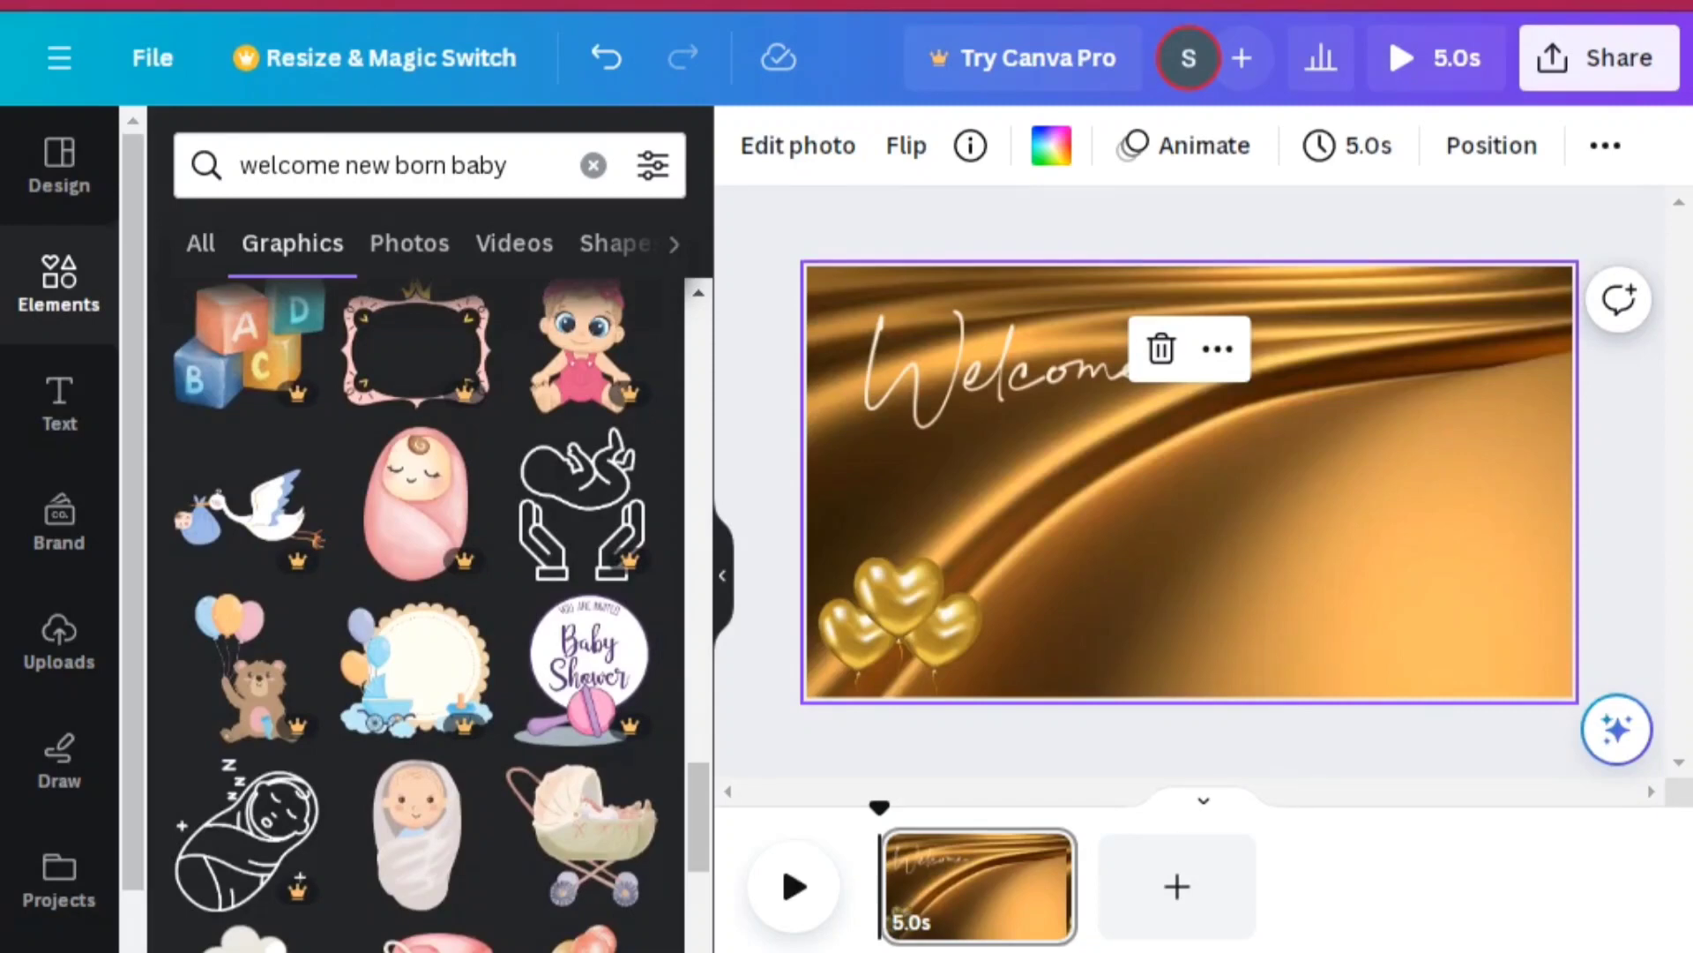
{"action": "scroll", "coordinate": [428, 618], "scroll_direction": "down", "scroll_amount": 3}
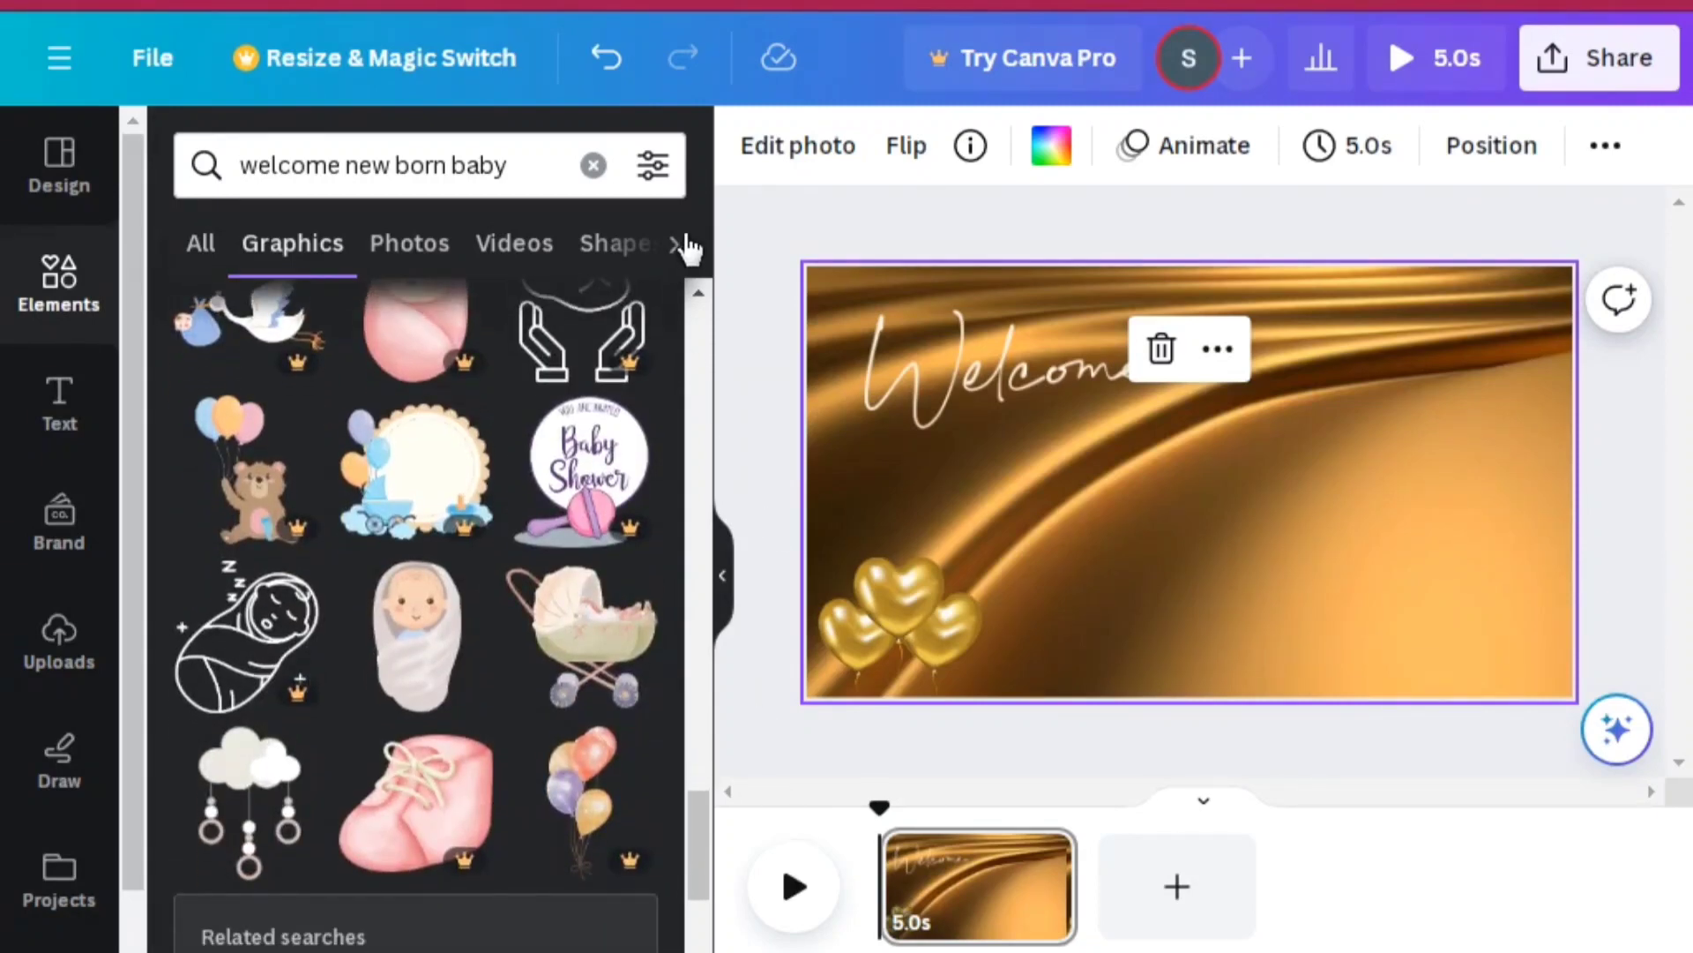
Step: Filter the "welcome new born baby" graphics to Animated and examine the animated results for a usable free one
{"action": "left_click", "coordinate": [654, 165]}
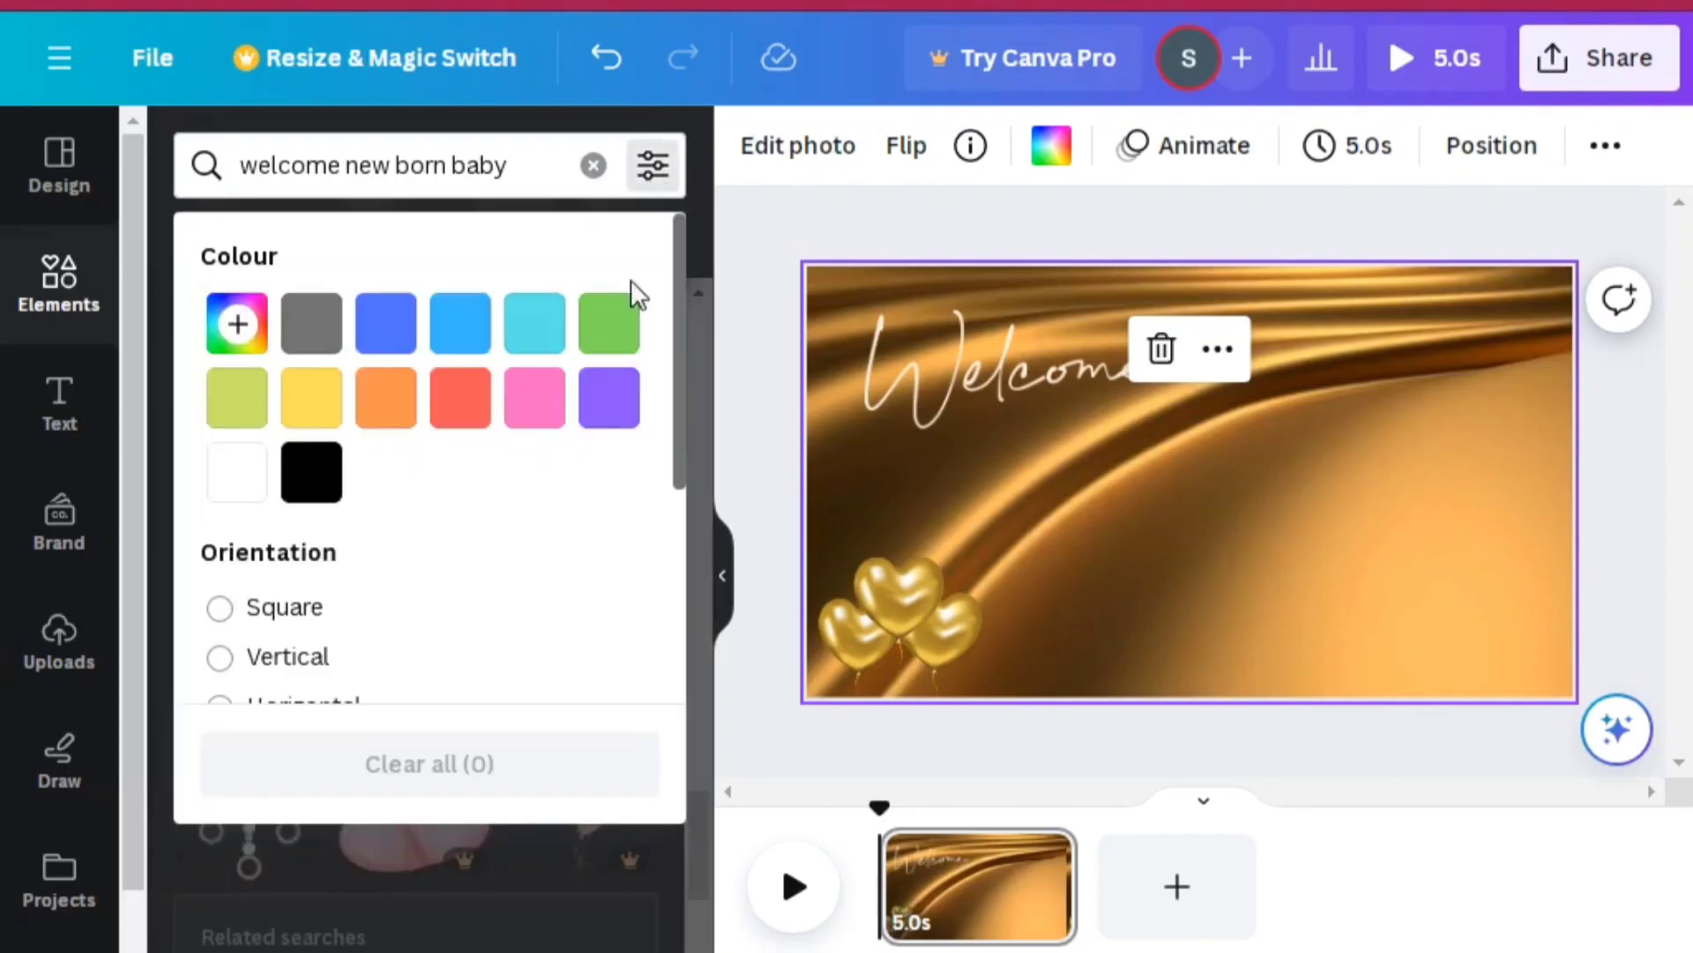
{"action": "left_click_drag", "start_coordinate": [680, 426], "coordinate": [679, 554]}
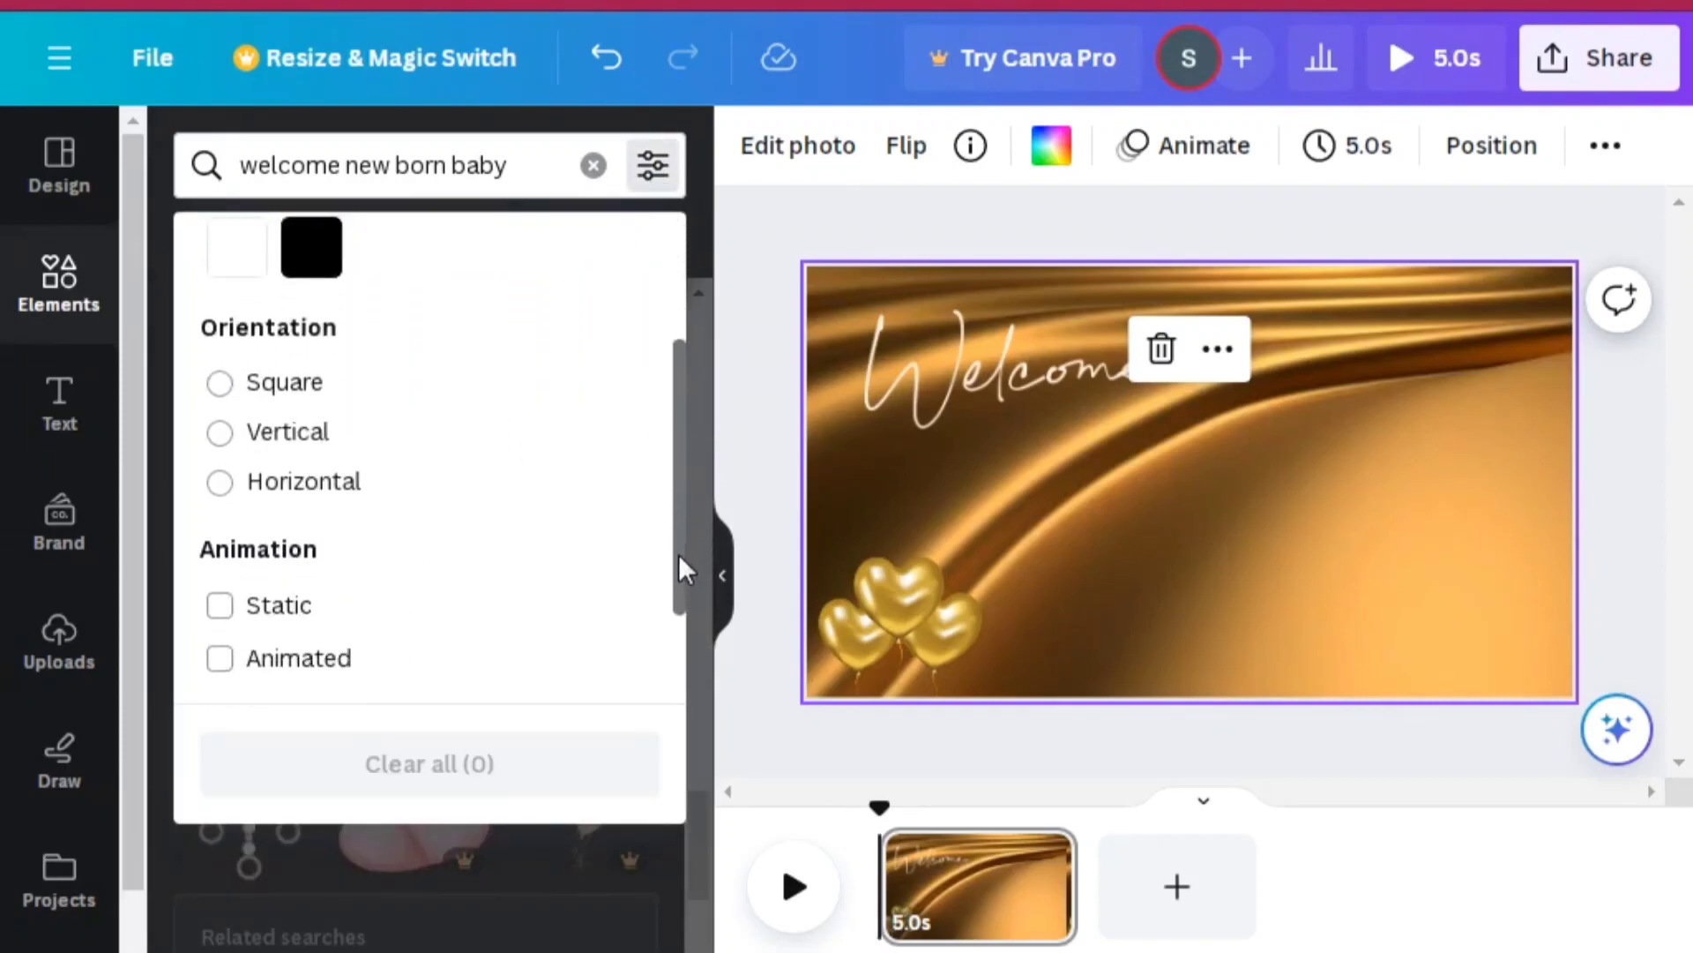
{"action": "left_click", "coordinate": [315, 672]}
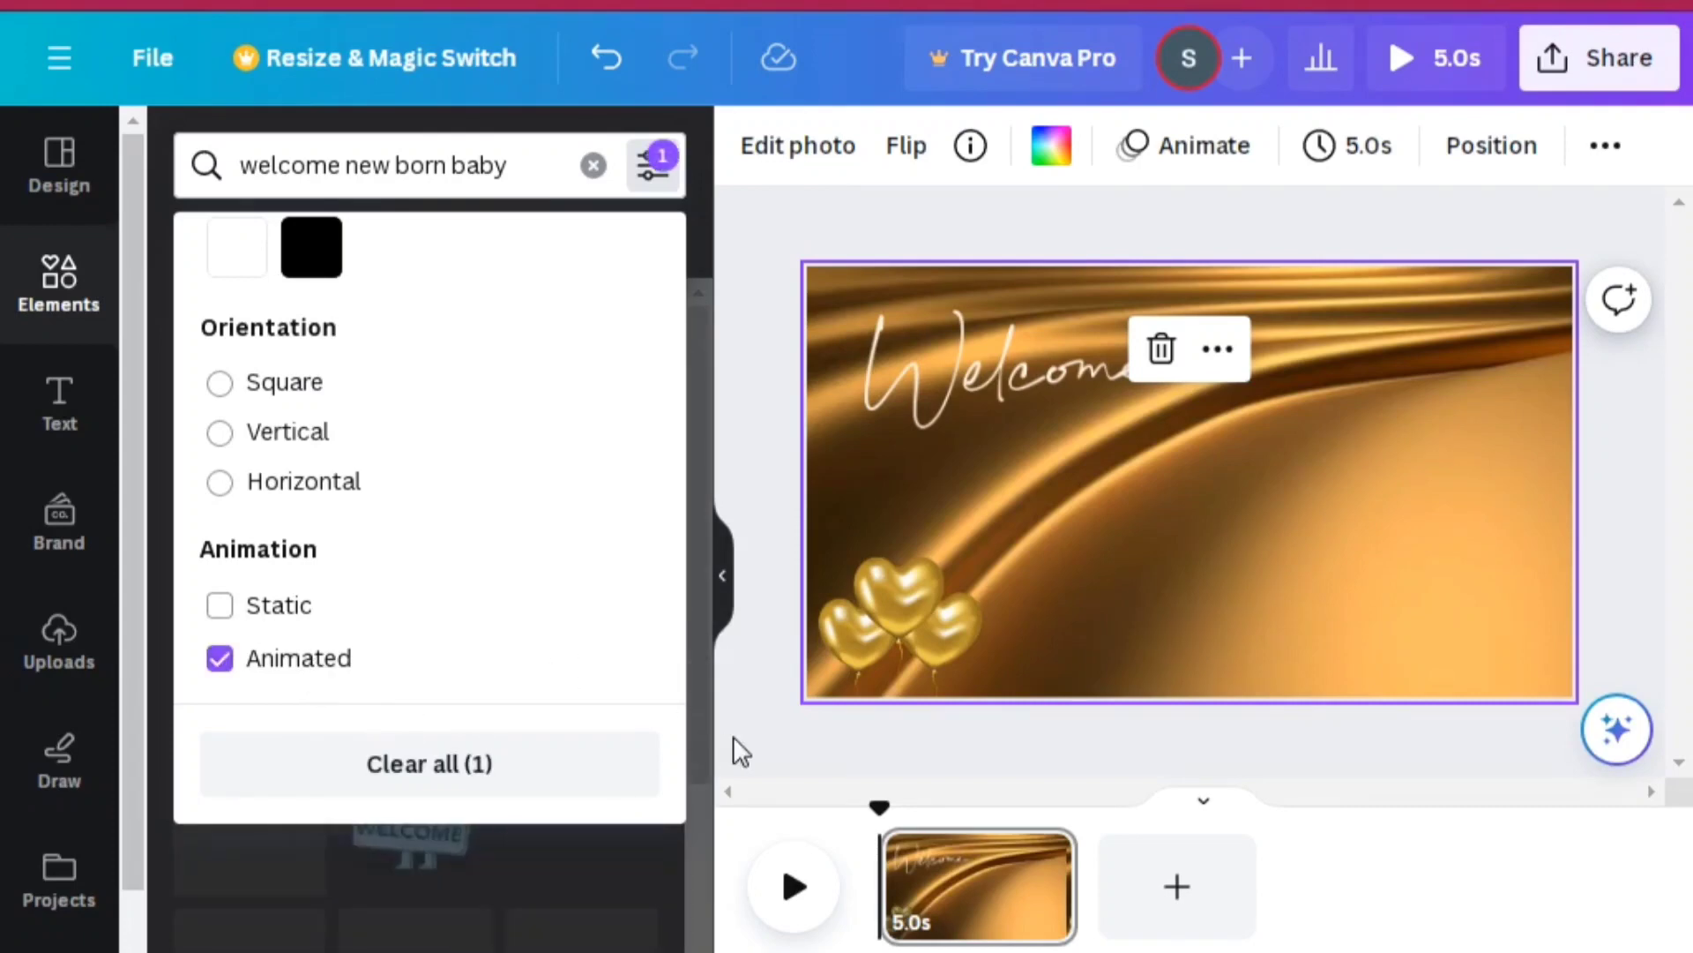
{"action": "left_click", "coordinate": [755, 741]}
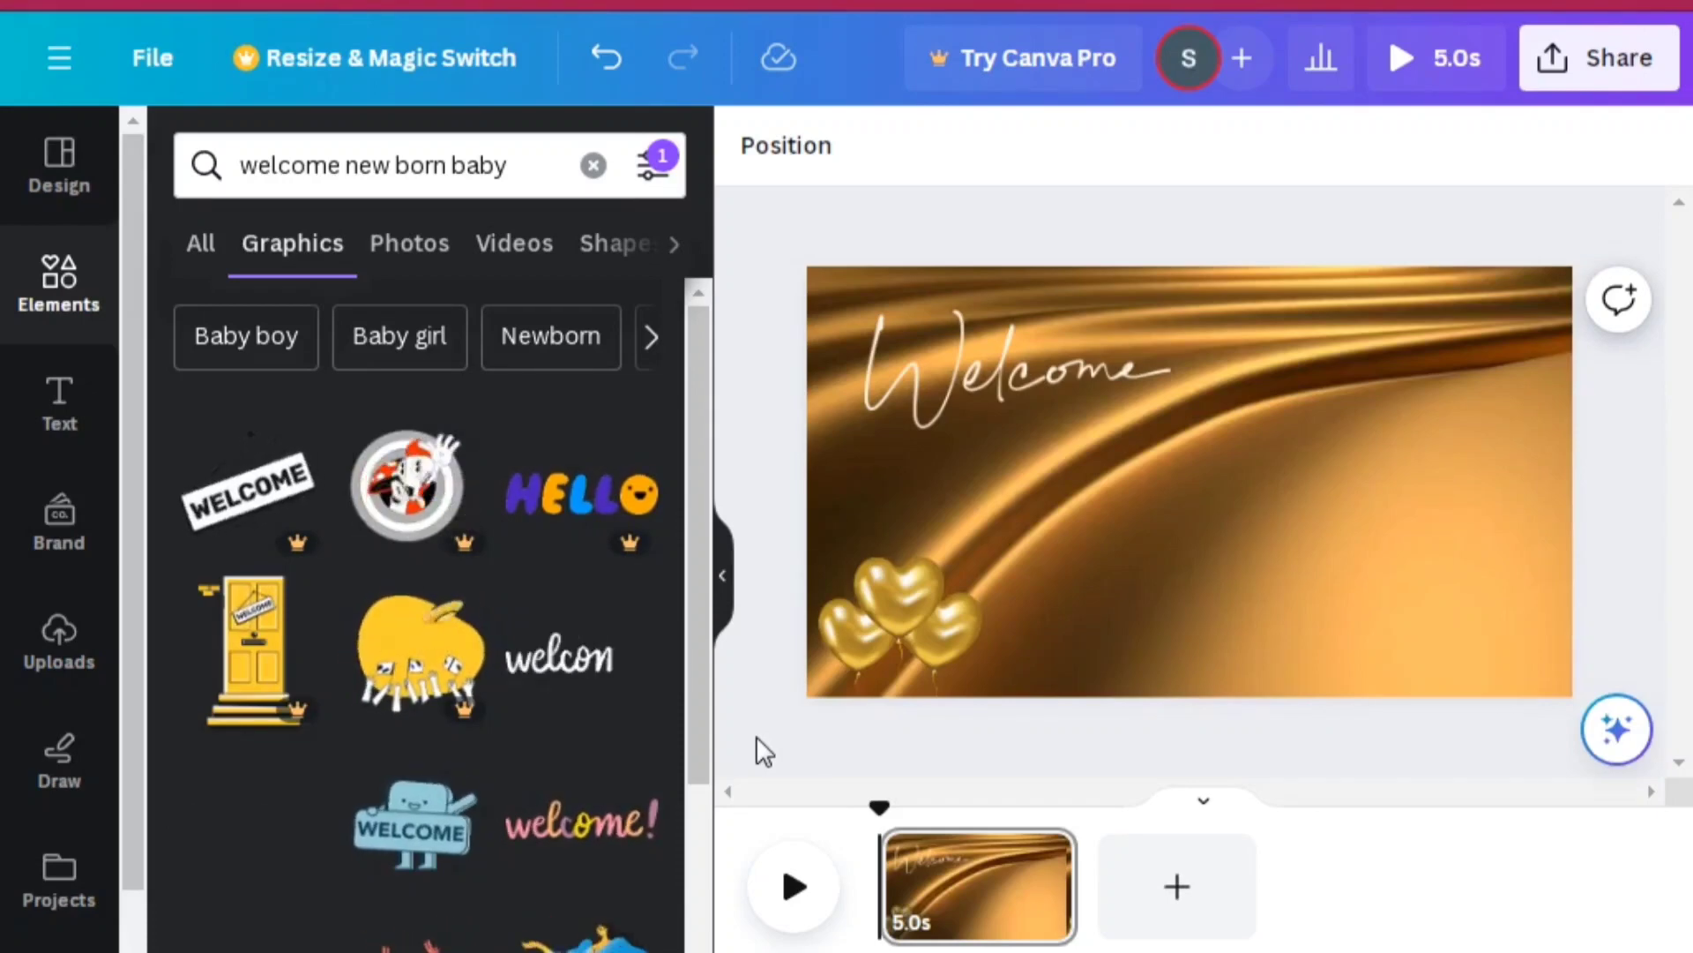
{"action": "left_click_drag", "start_coordinate": [701, 705], "coordinate": [700, 891]}
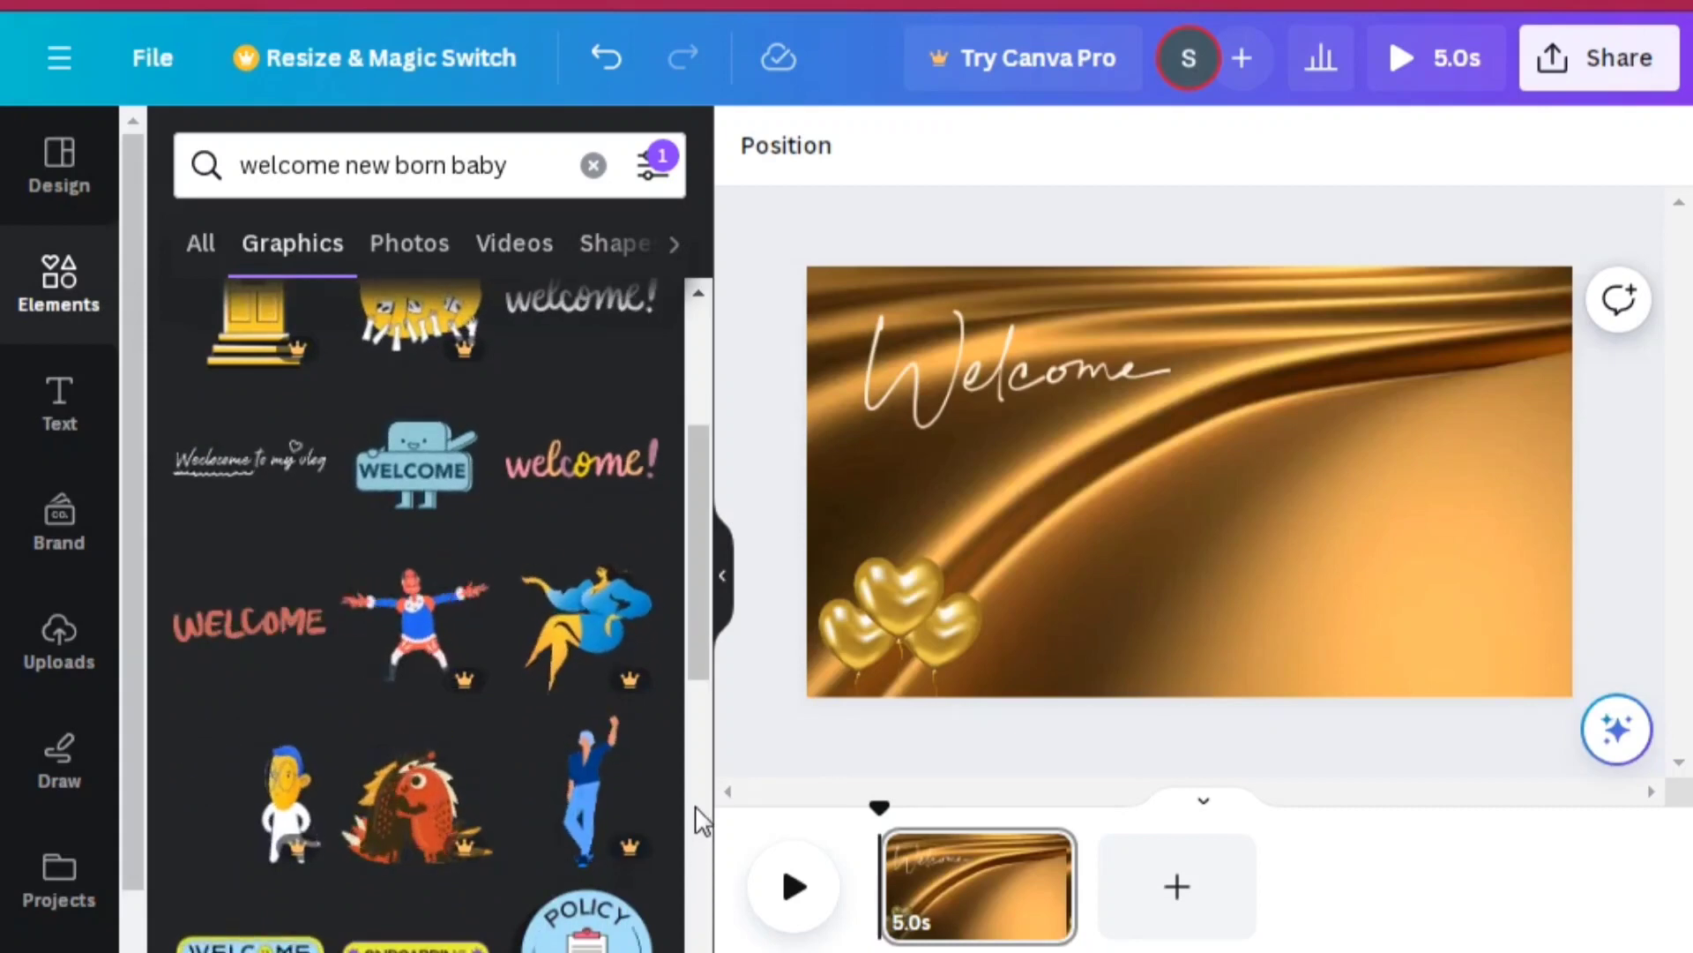
{"action": "left_click_drag", "start_coordinate": [692, 645], "coordinate": [697, 891]}
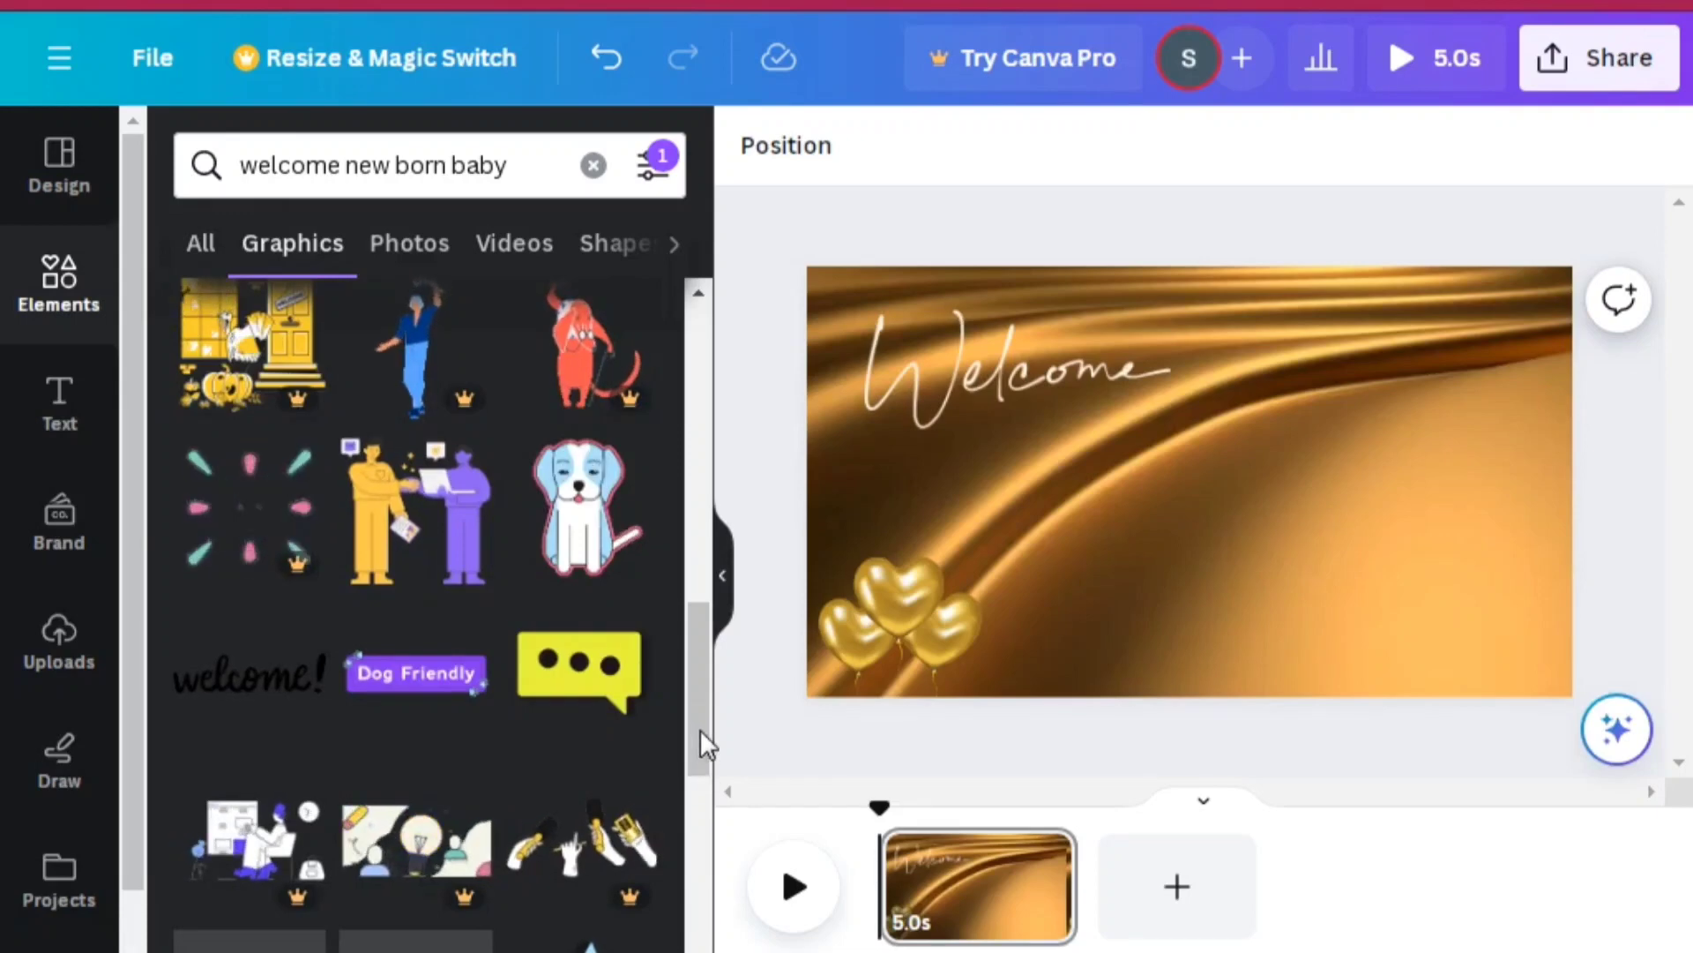
{"action": "left_click_drag", "start_coordinate": [700, 728], "coordinate": [698, 818]}
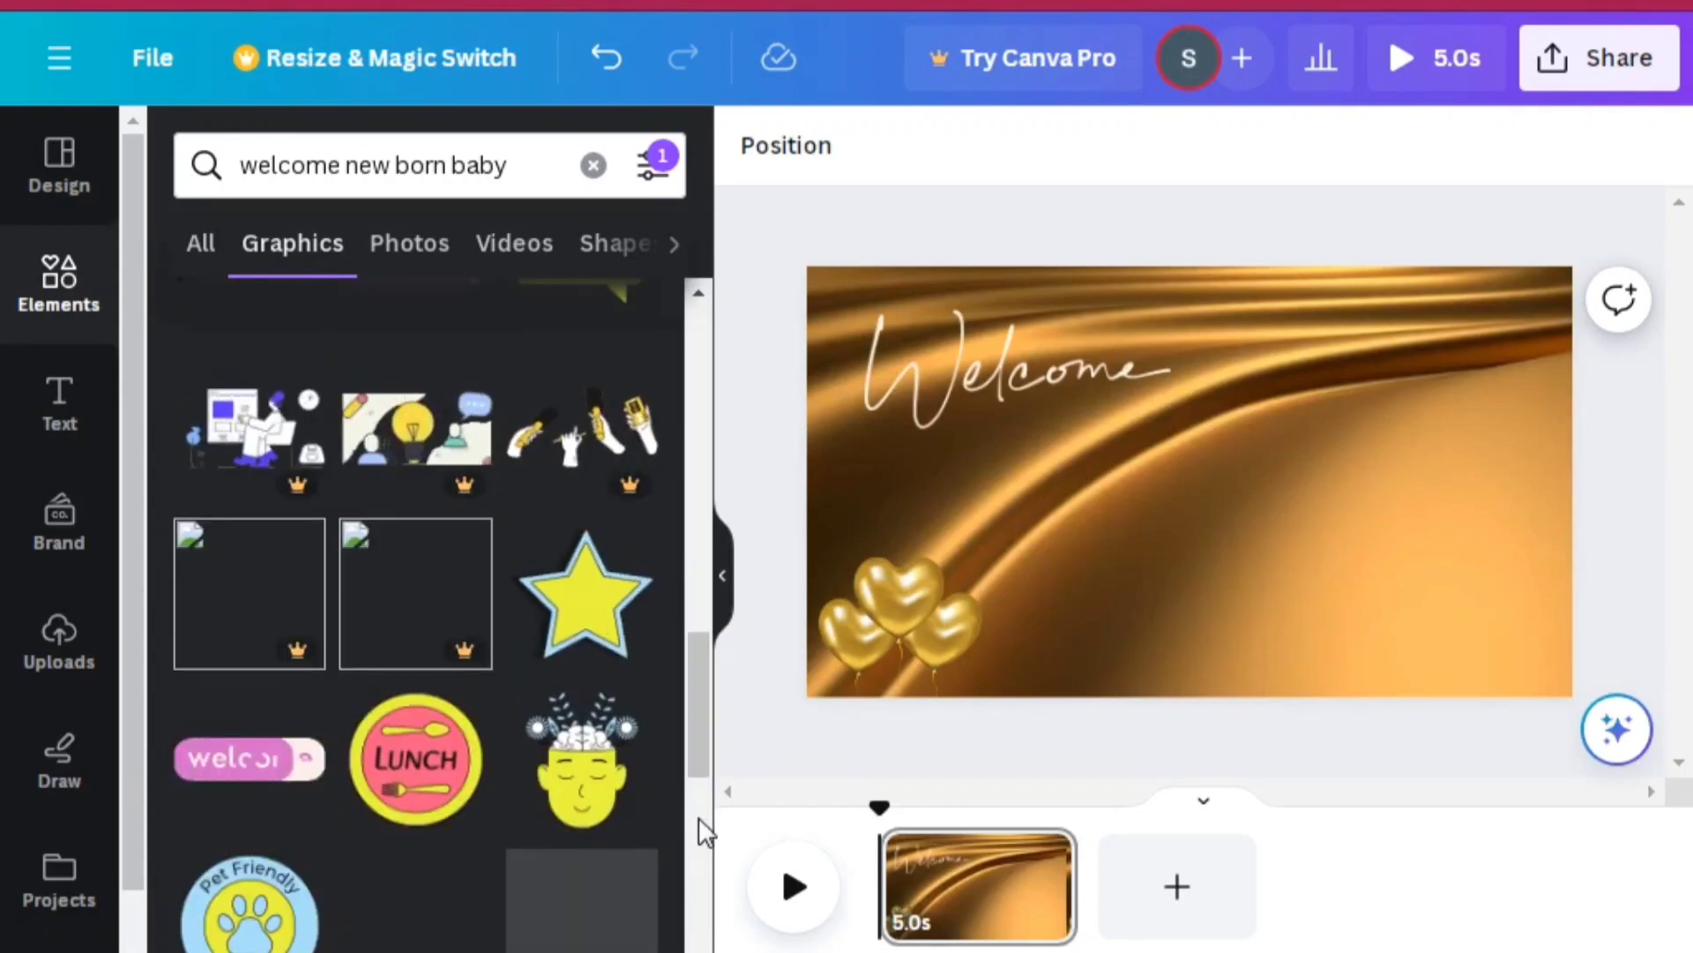
{"action": "left_click_drag", "start_coordinate": [701, 743], "coordinate": [696, 829]}
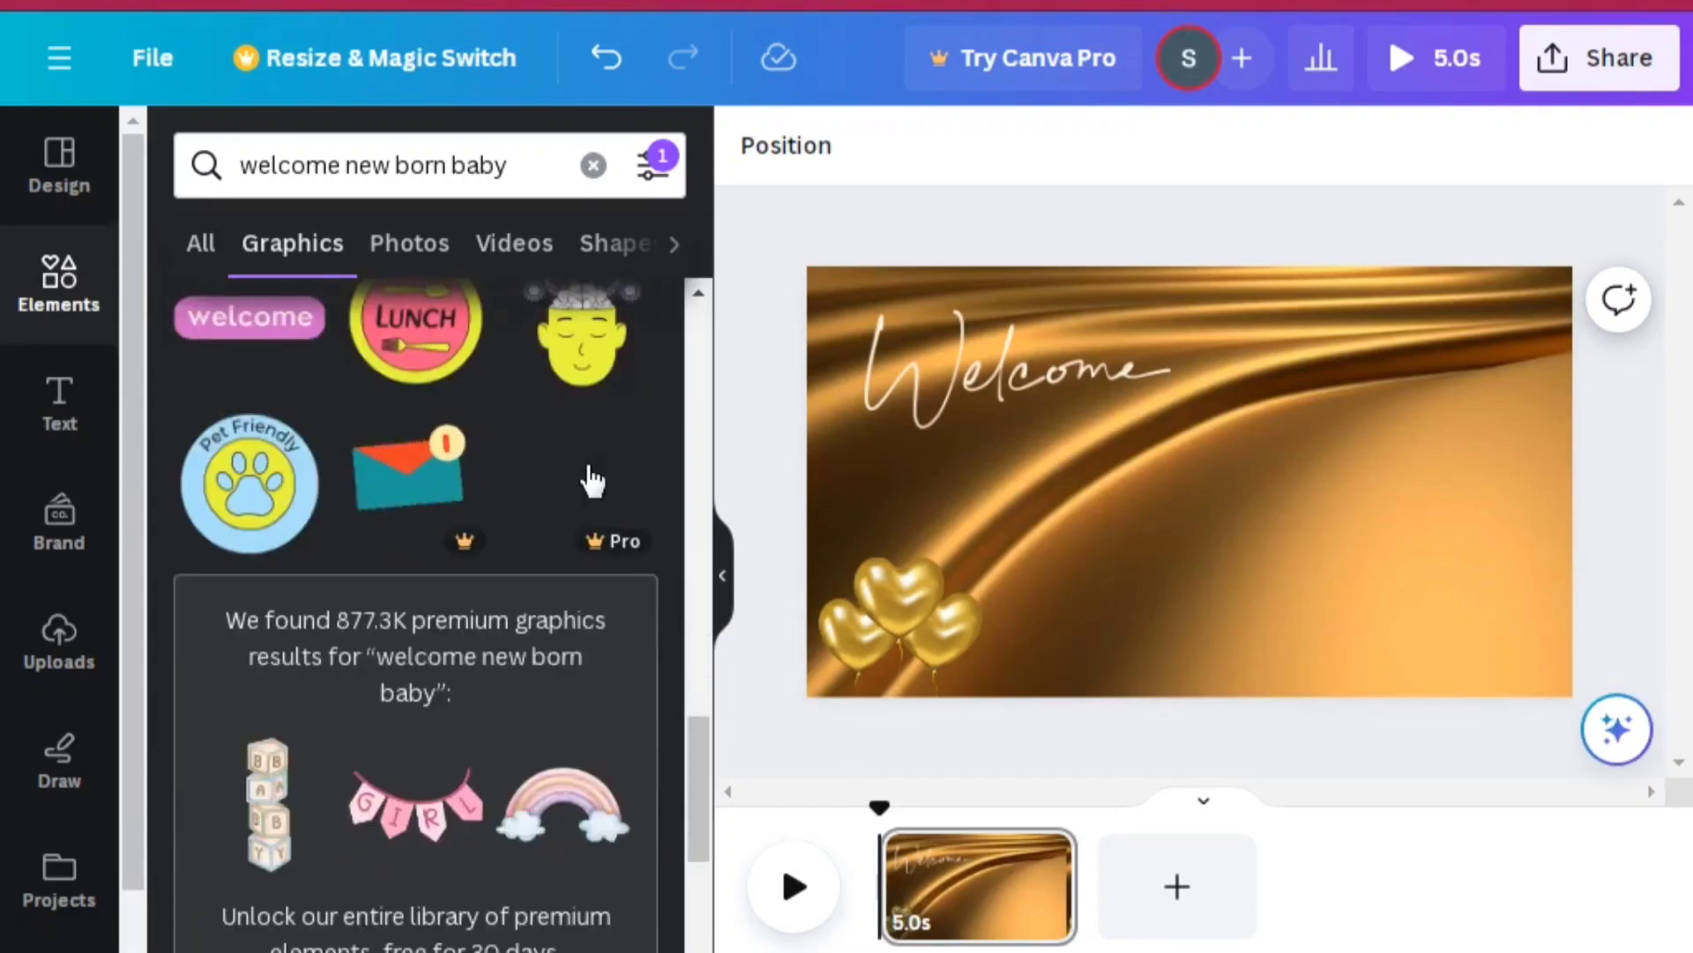
Step: Remove the Animated filter from the "welcome new born baby" graphics search
{"action": "left_click", "coordinate": [652, 177]}
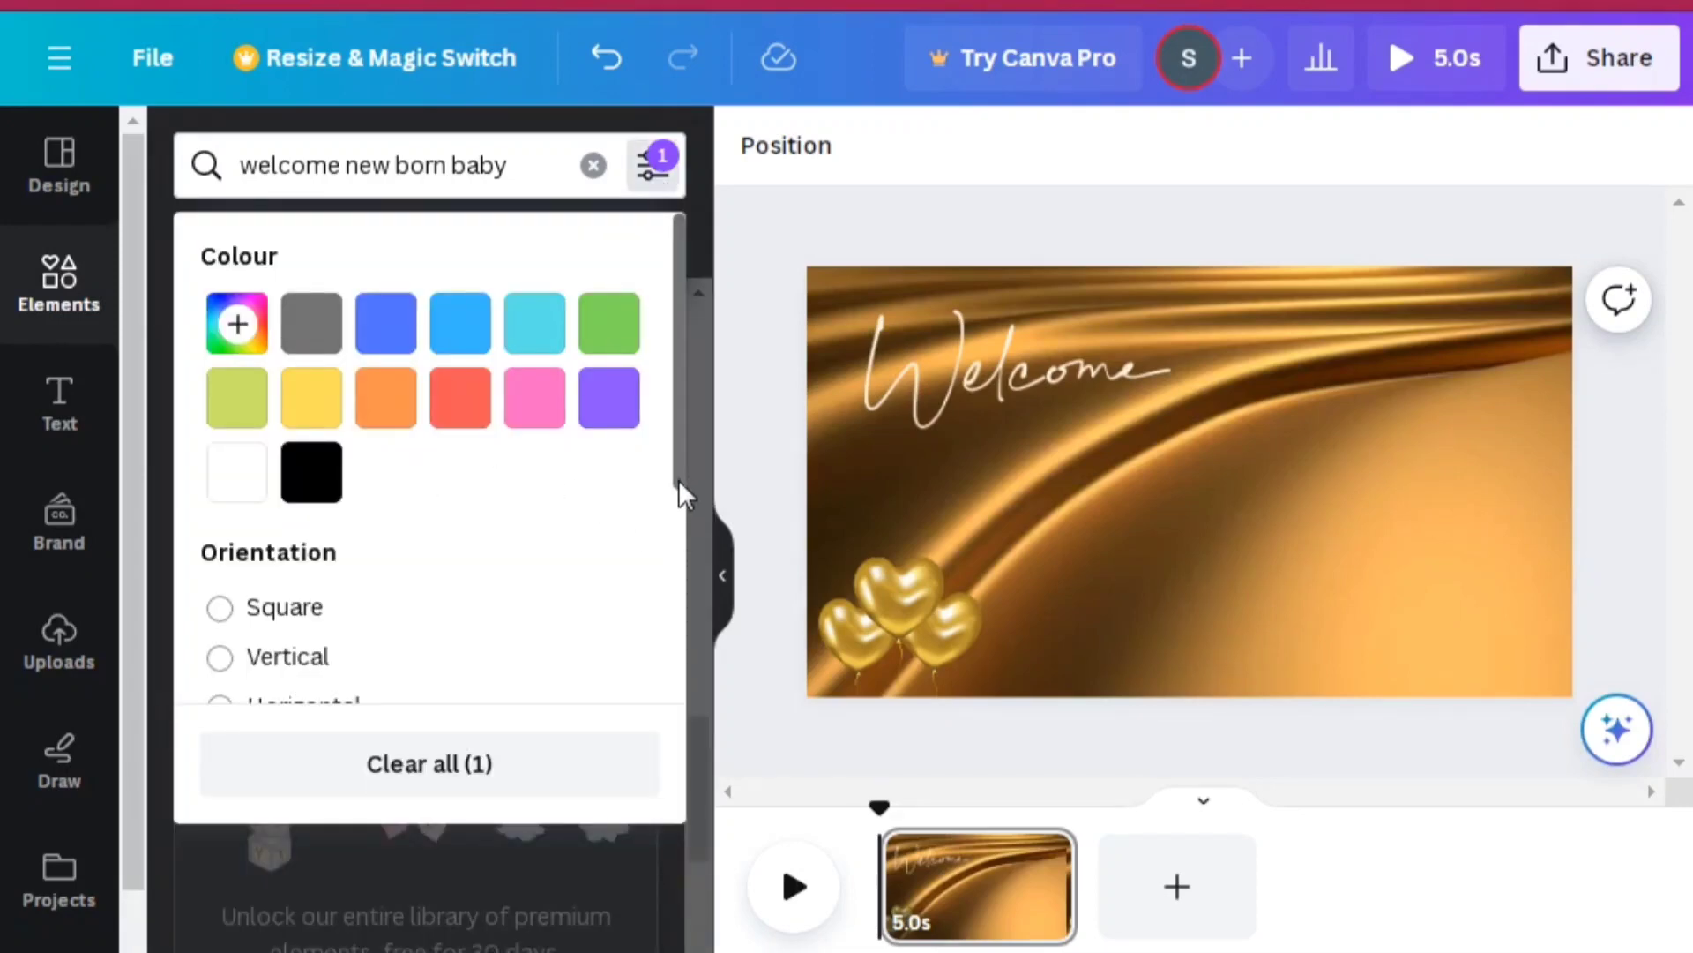
{"action": "left_click_drag", "start_coordinate": [681, 464], "coordinate": [676, 581]}
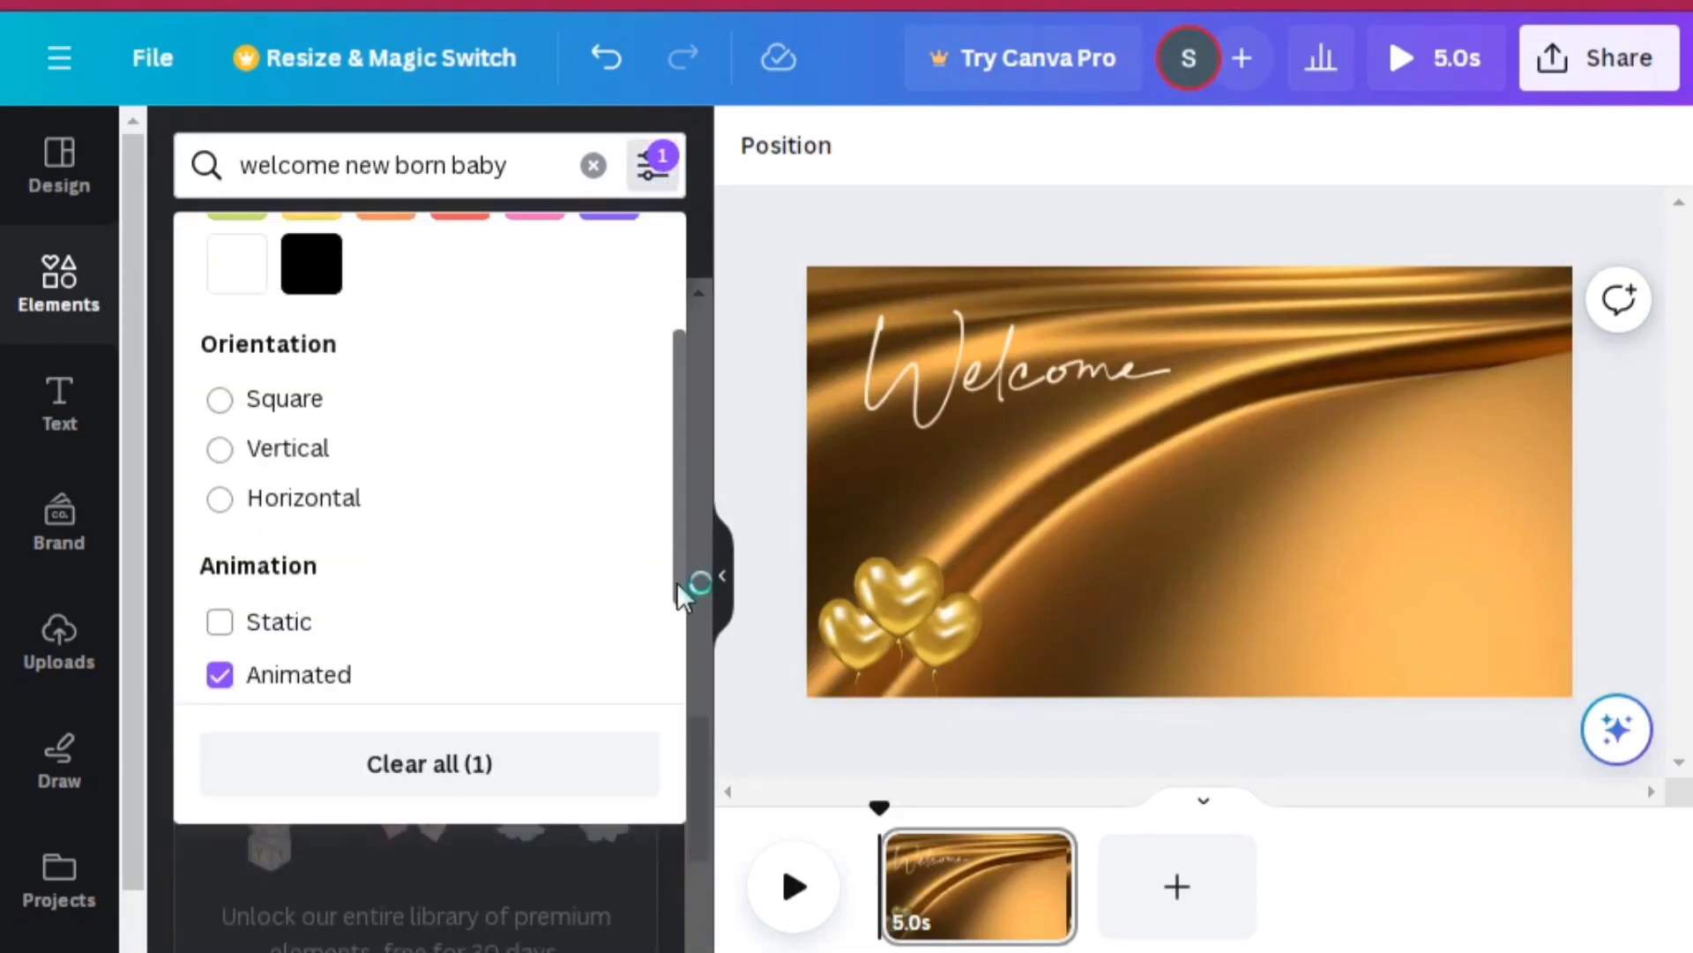
{"action": "left_click", "coordinate": [333, 678]}
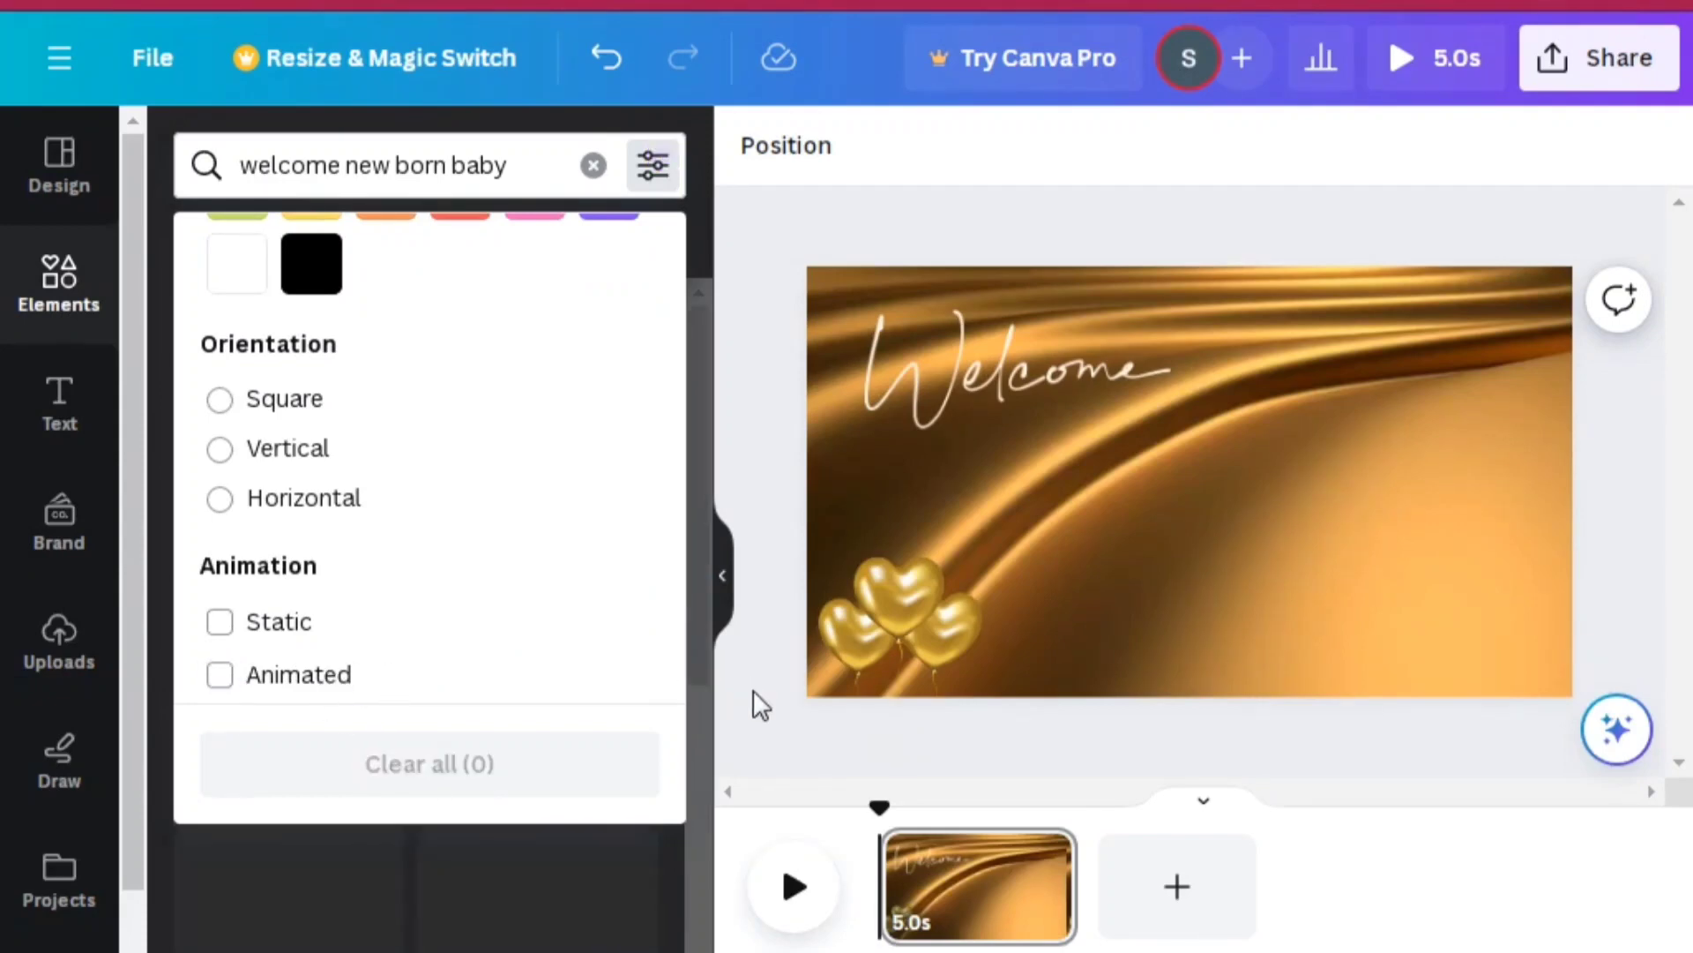
{"action": "left_click", "coordinate": [753, 689]}
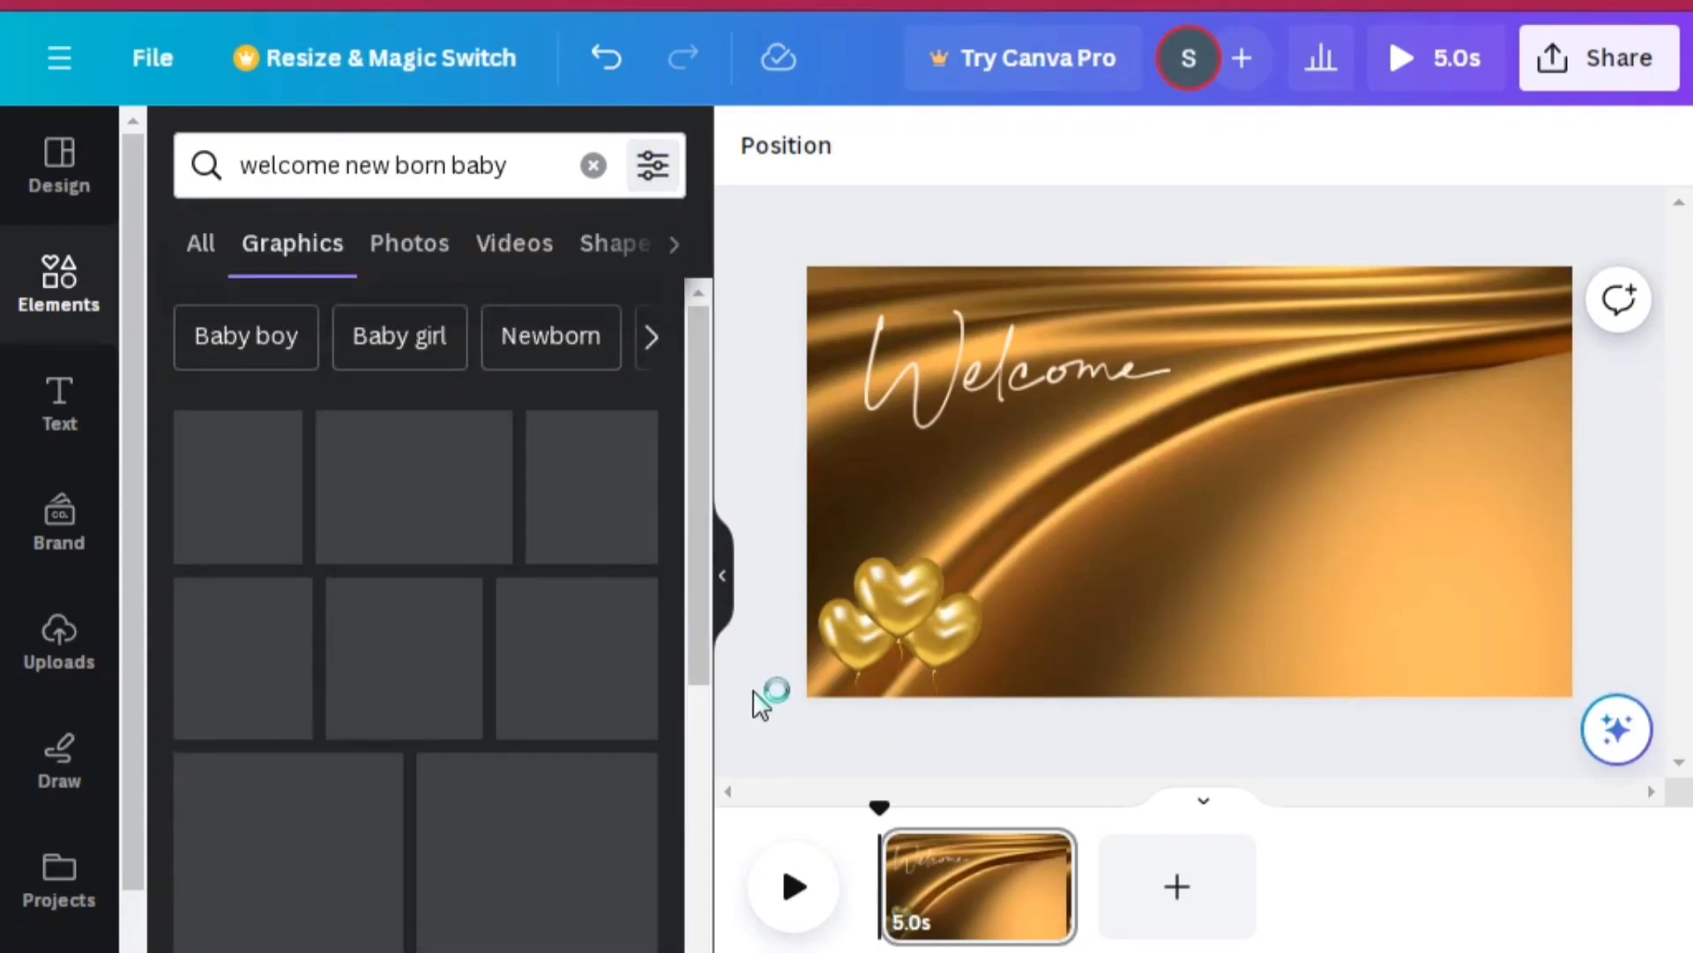
Step: Switch to the suggested "Newborn" graphics and add the free white-swaddled and pink-swaddled babies to the banner
{"action": "left_click", "coordinate": [587, 351]}
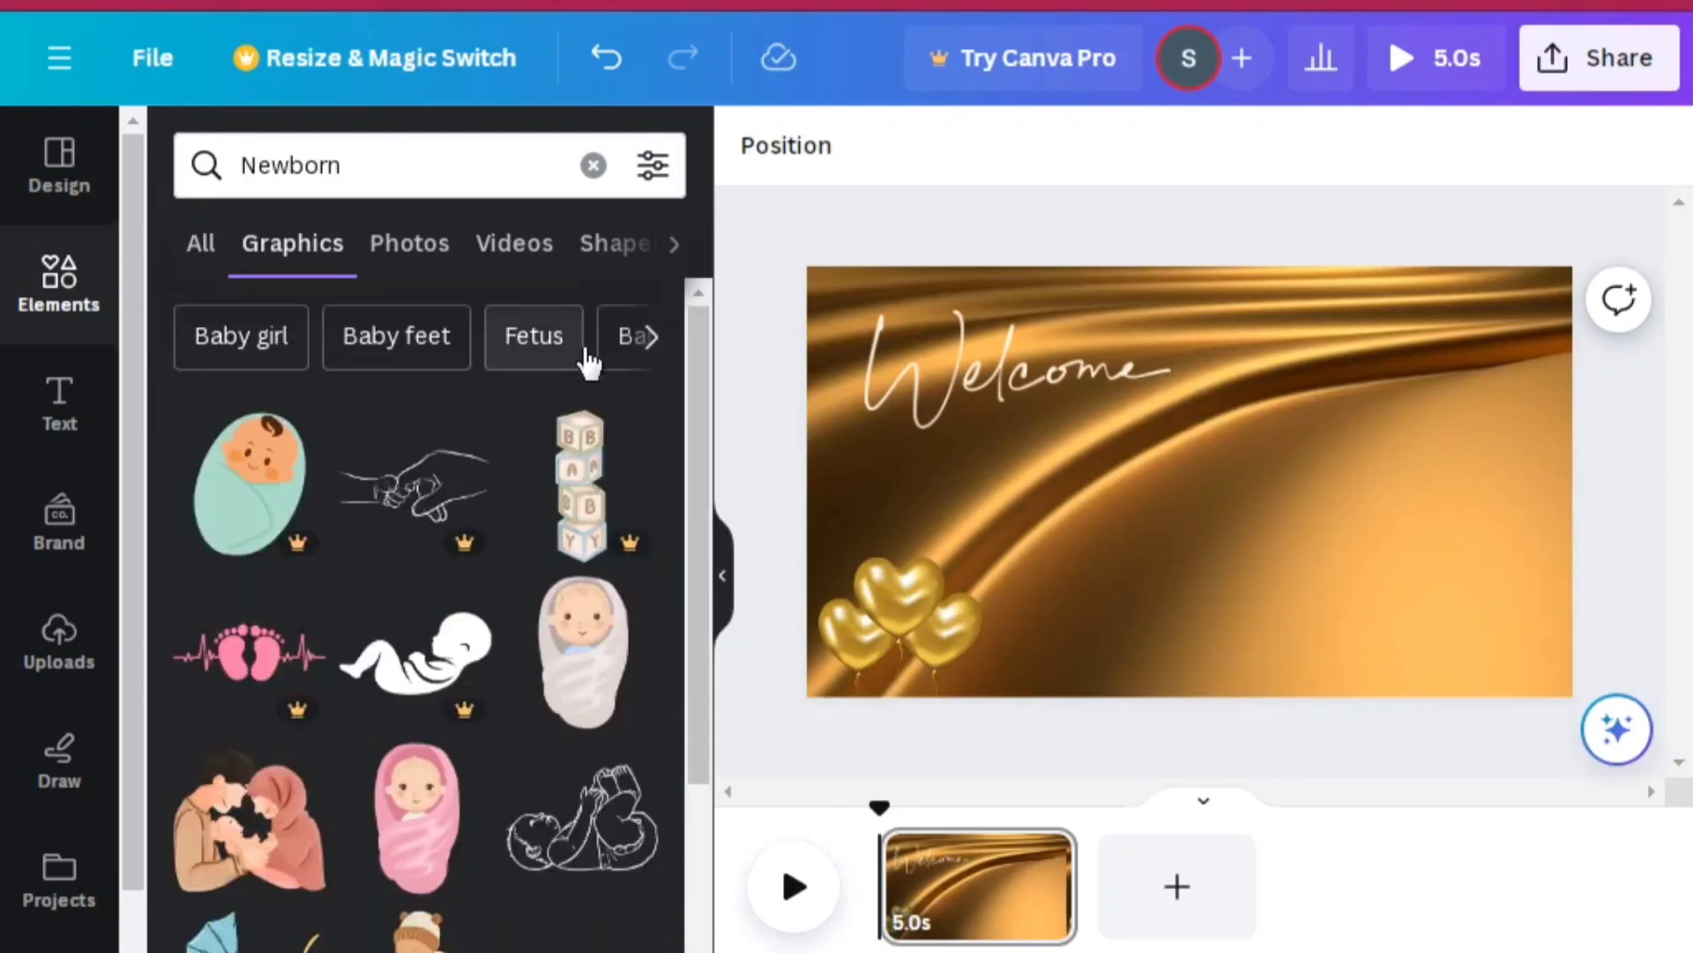
{"action": "left_click", "coordinate": [605, 655]}
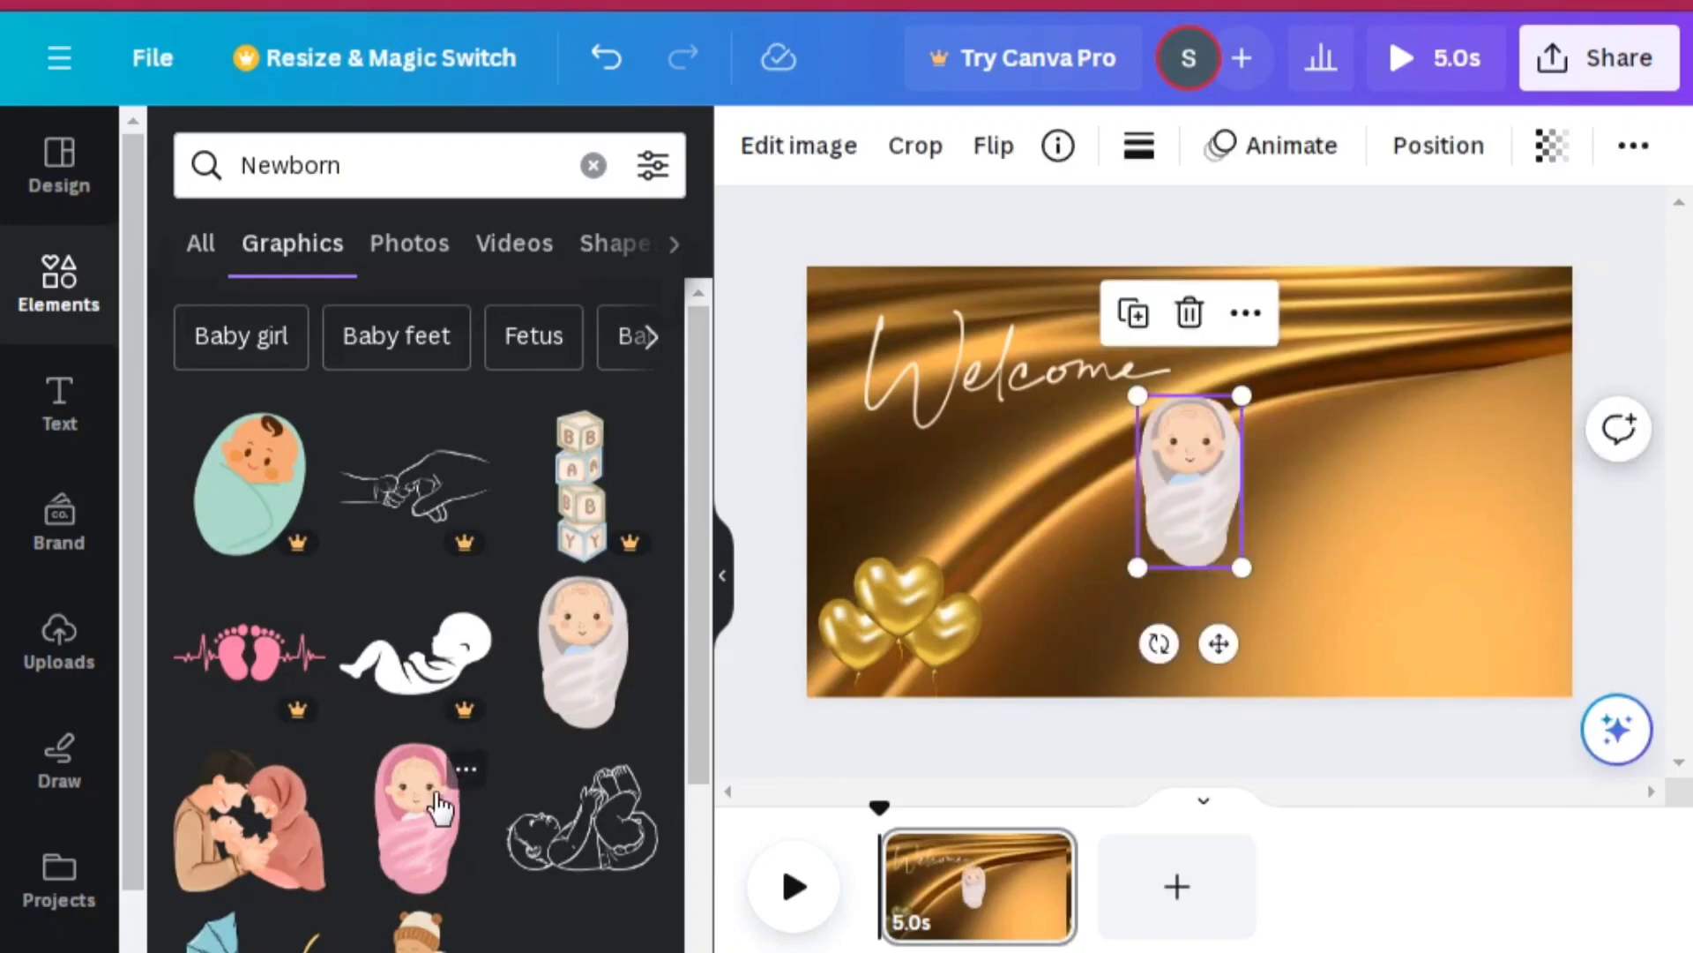
{"action": "left_click", "coordinate": [439, 805]}
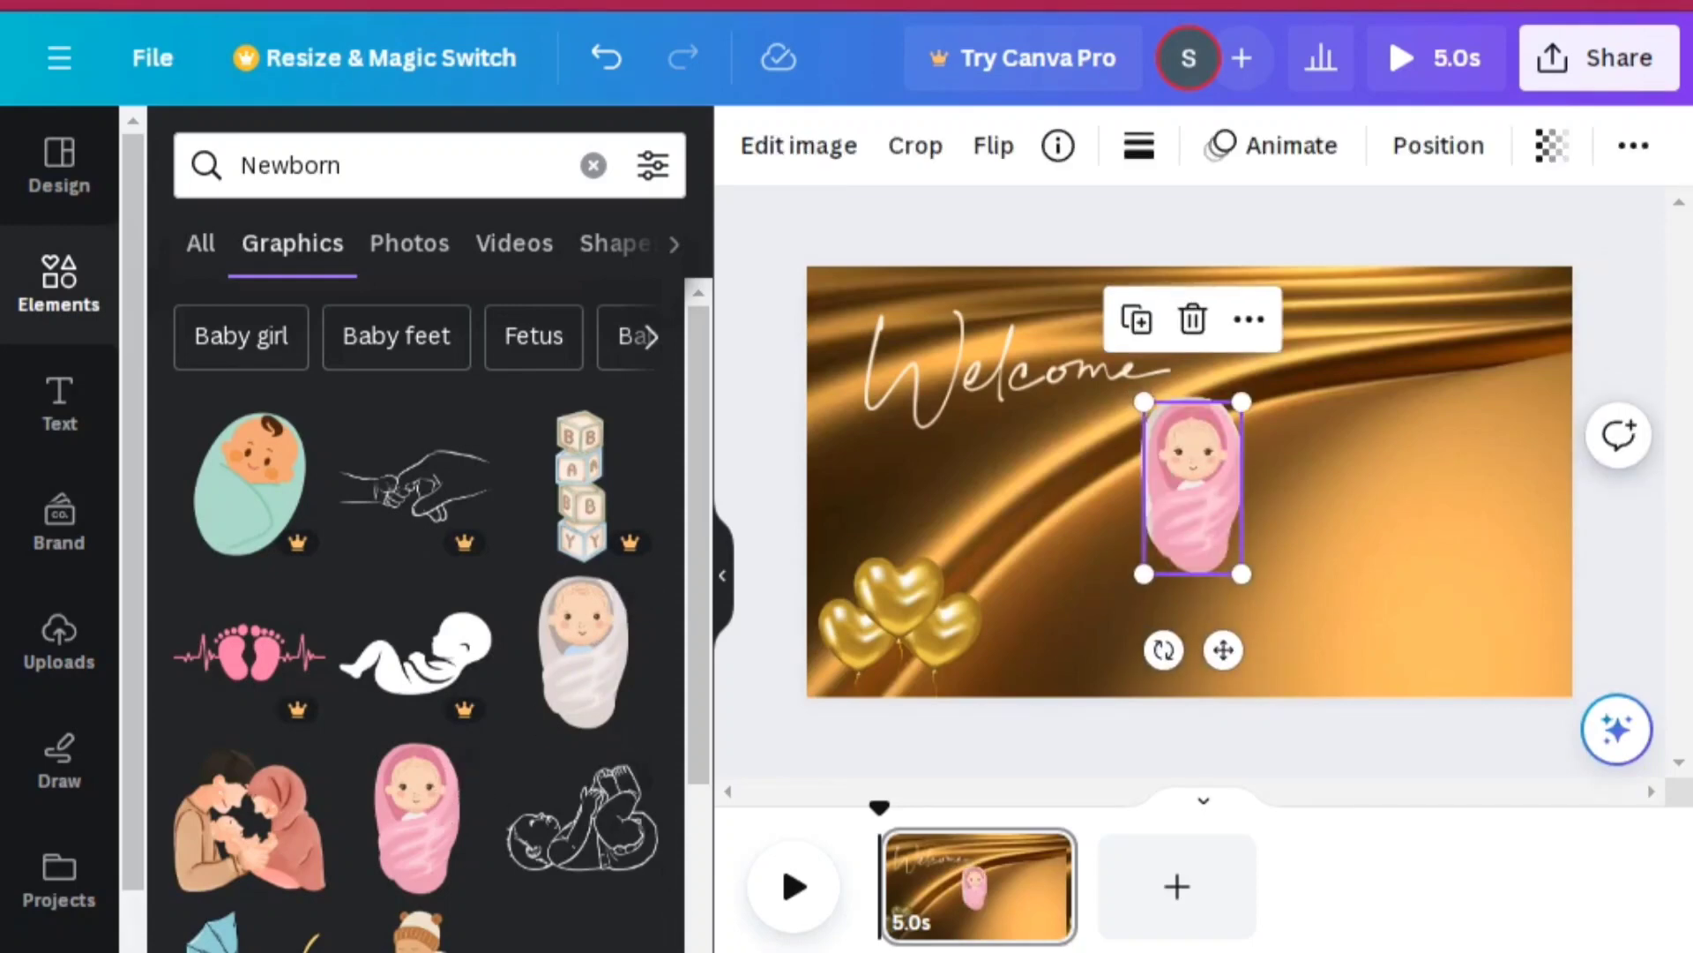
{"action": "scroll", "coordinate": [429, 617], "scroll_direction": "down", "scroll_amount": 4}
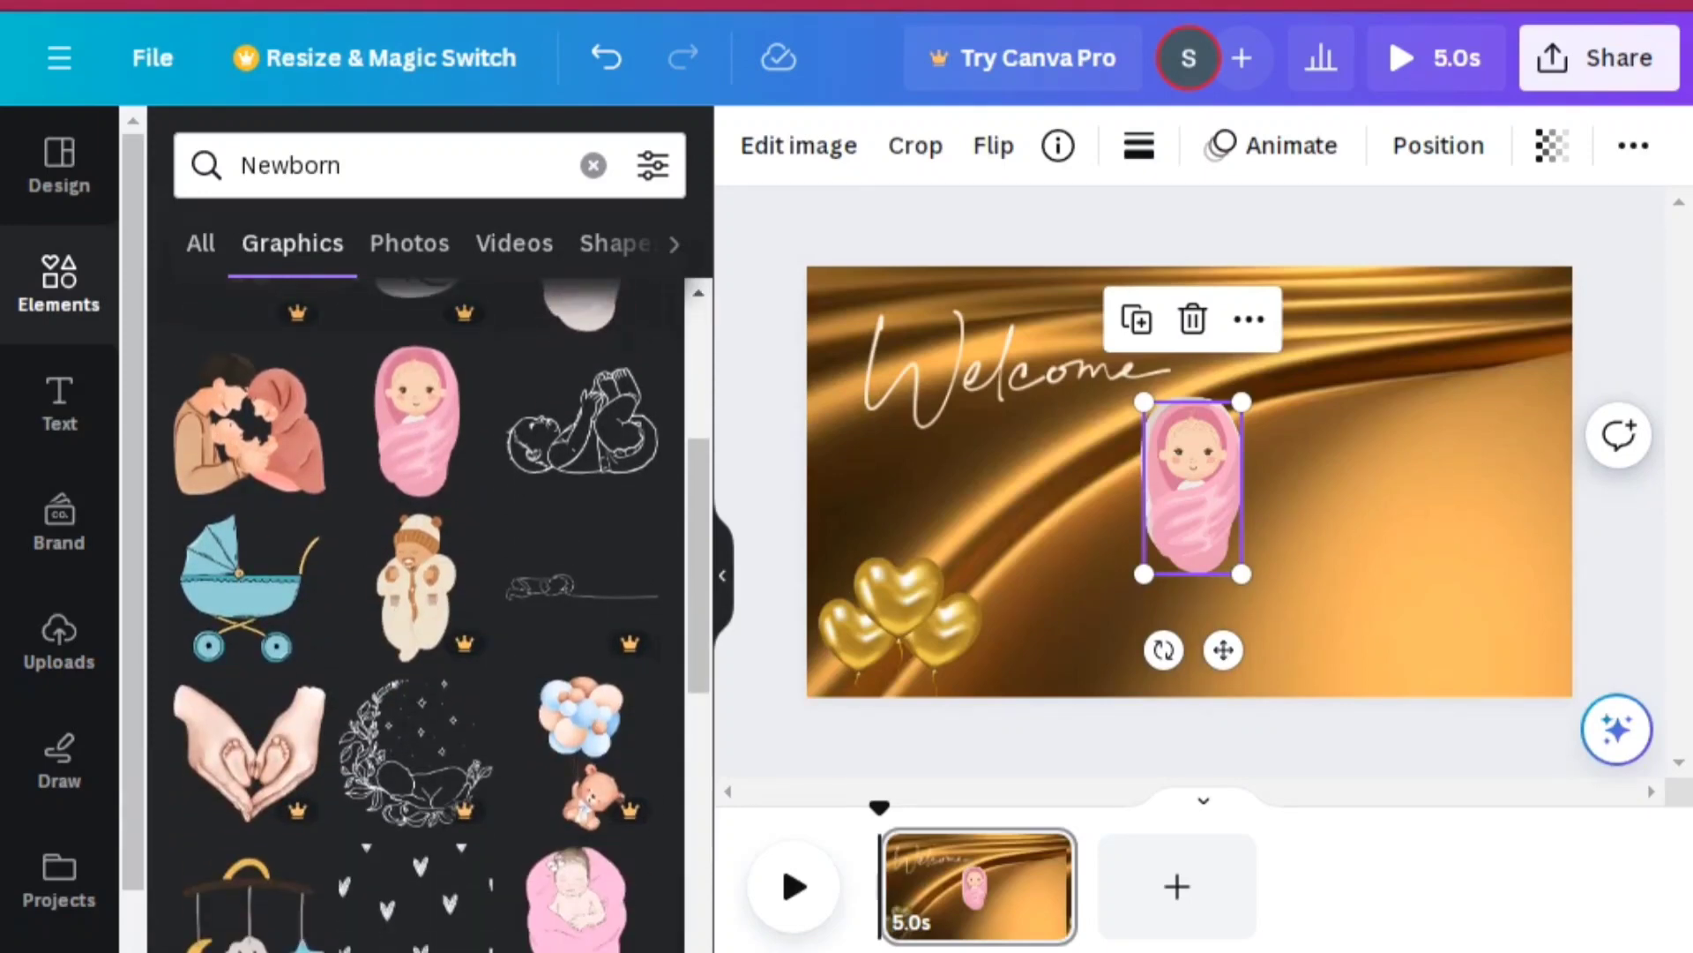
Step: Add the free sleeping baby in a pink blanket to the banner, shrink it and place it on the banner's right side
{"action": "scroll", "coordinate": [659, 907], "scroll_direction": "down", "scroll_amount": 3}
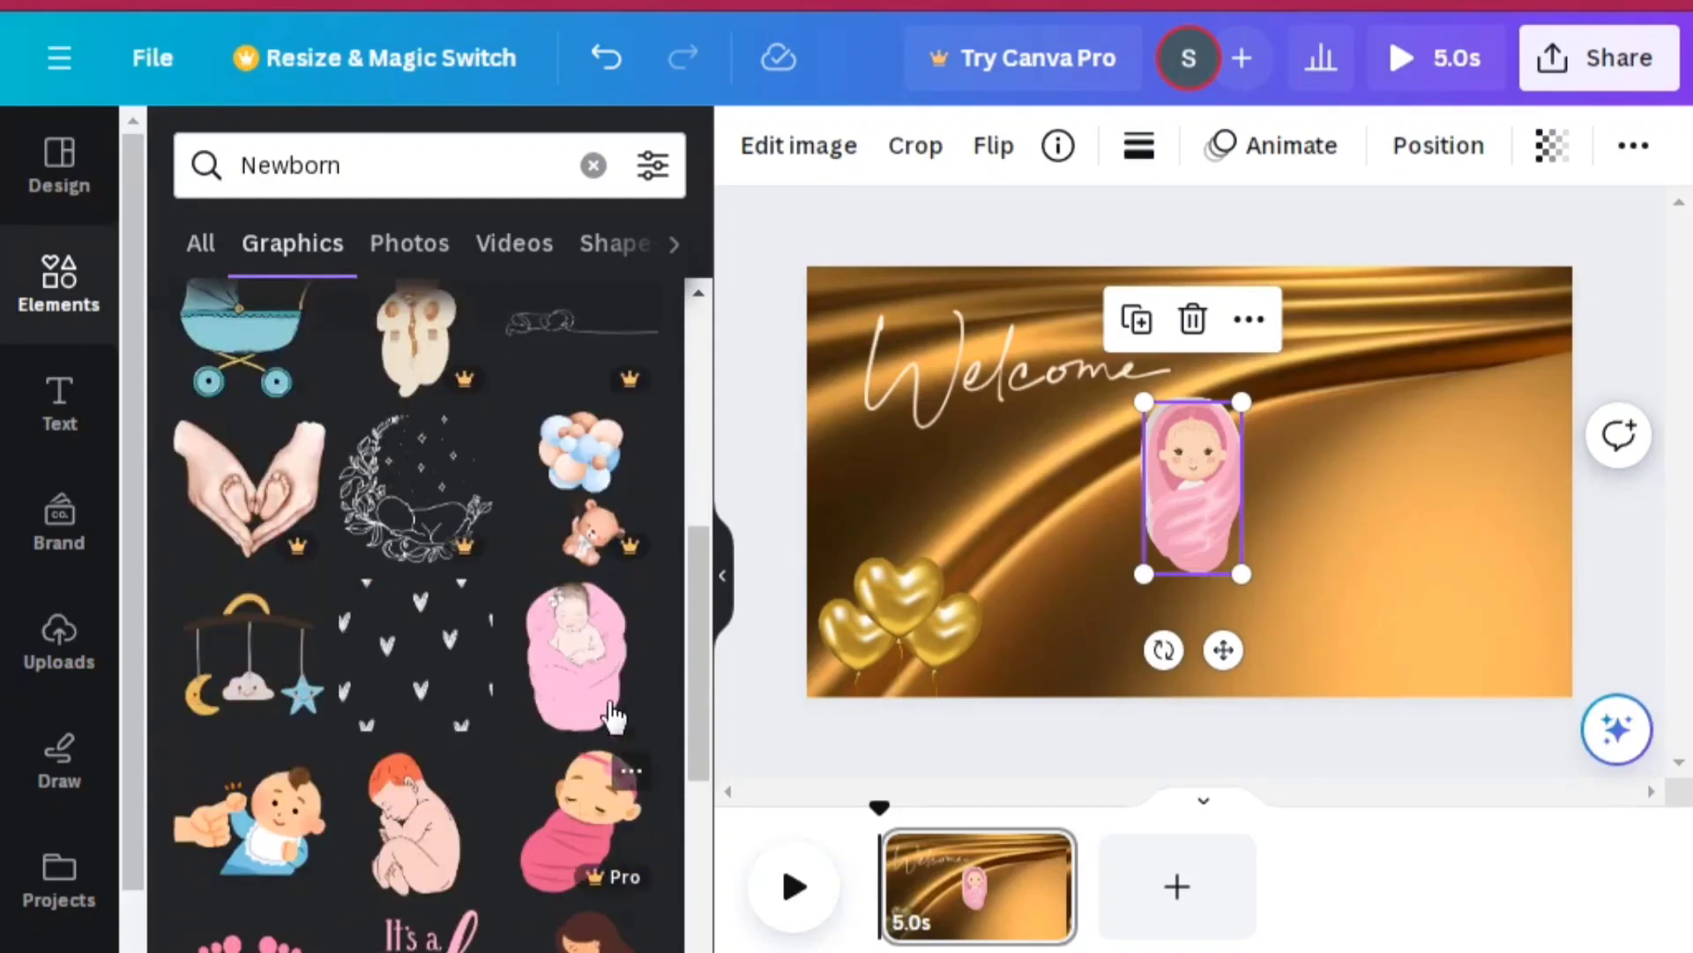
{"action": "left_click", "coordinate": [603, 685]}
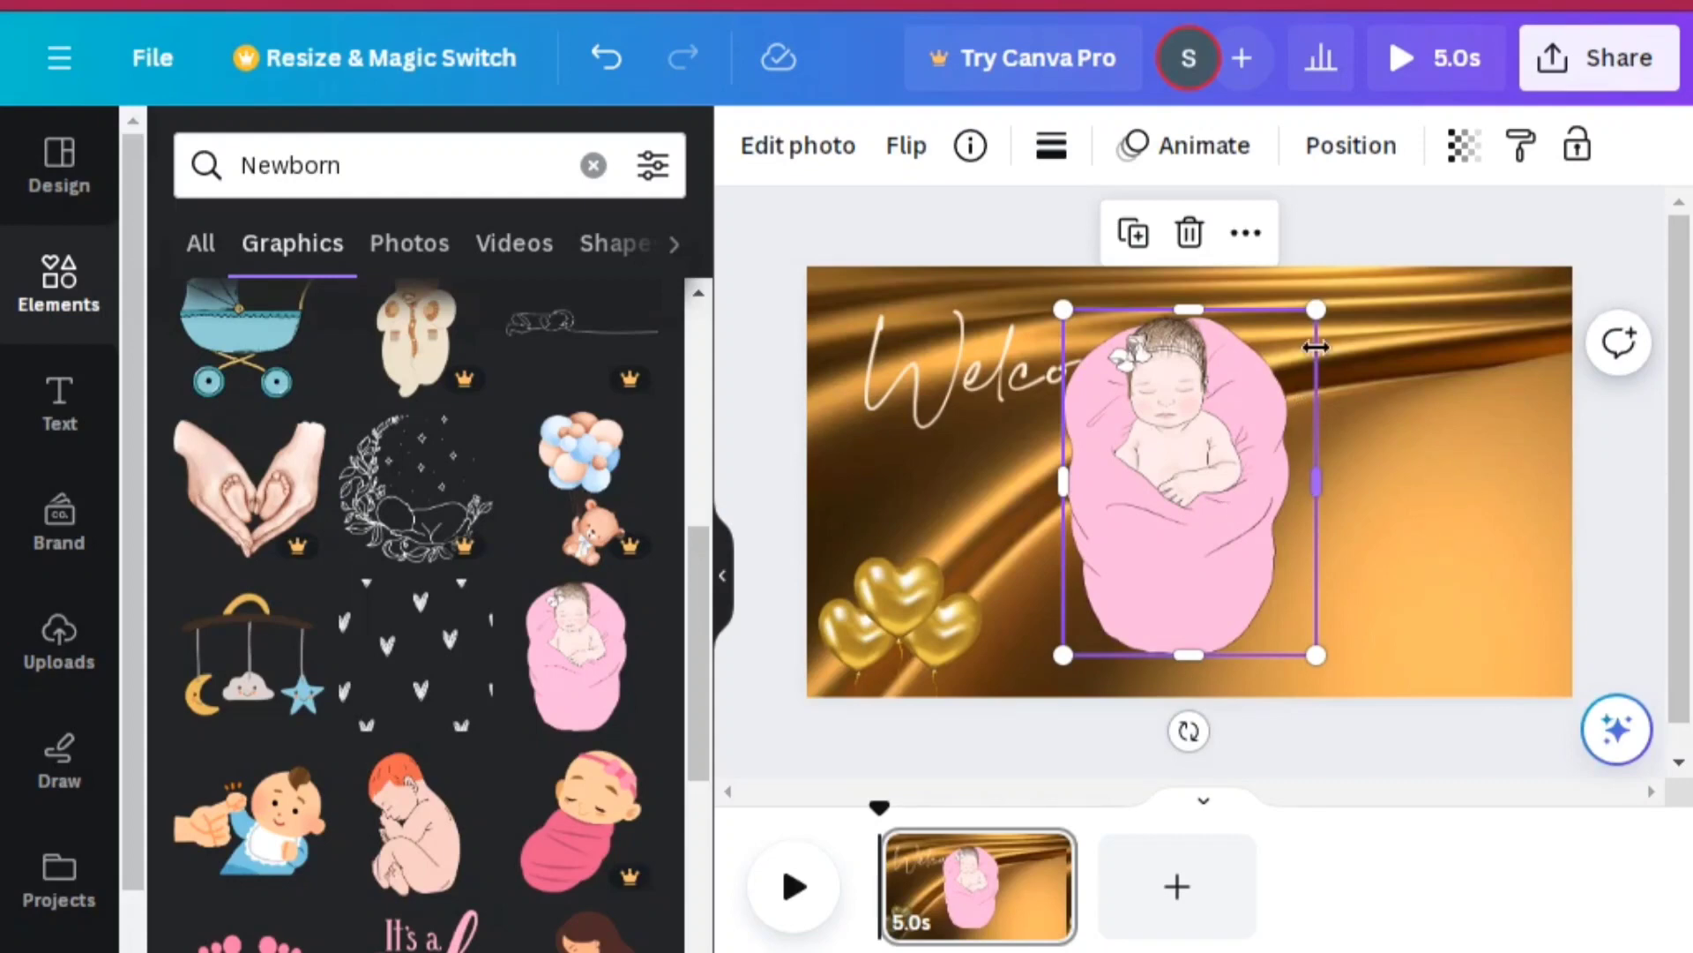
{"action": "left_click_drag", "start_coordinate": [1321, 310], "coordinate": [1242, 411]}
{"action": "left_click_drag", "start_coordinate": [1182, 488], "coordinate": [1467, 440]}
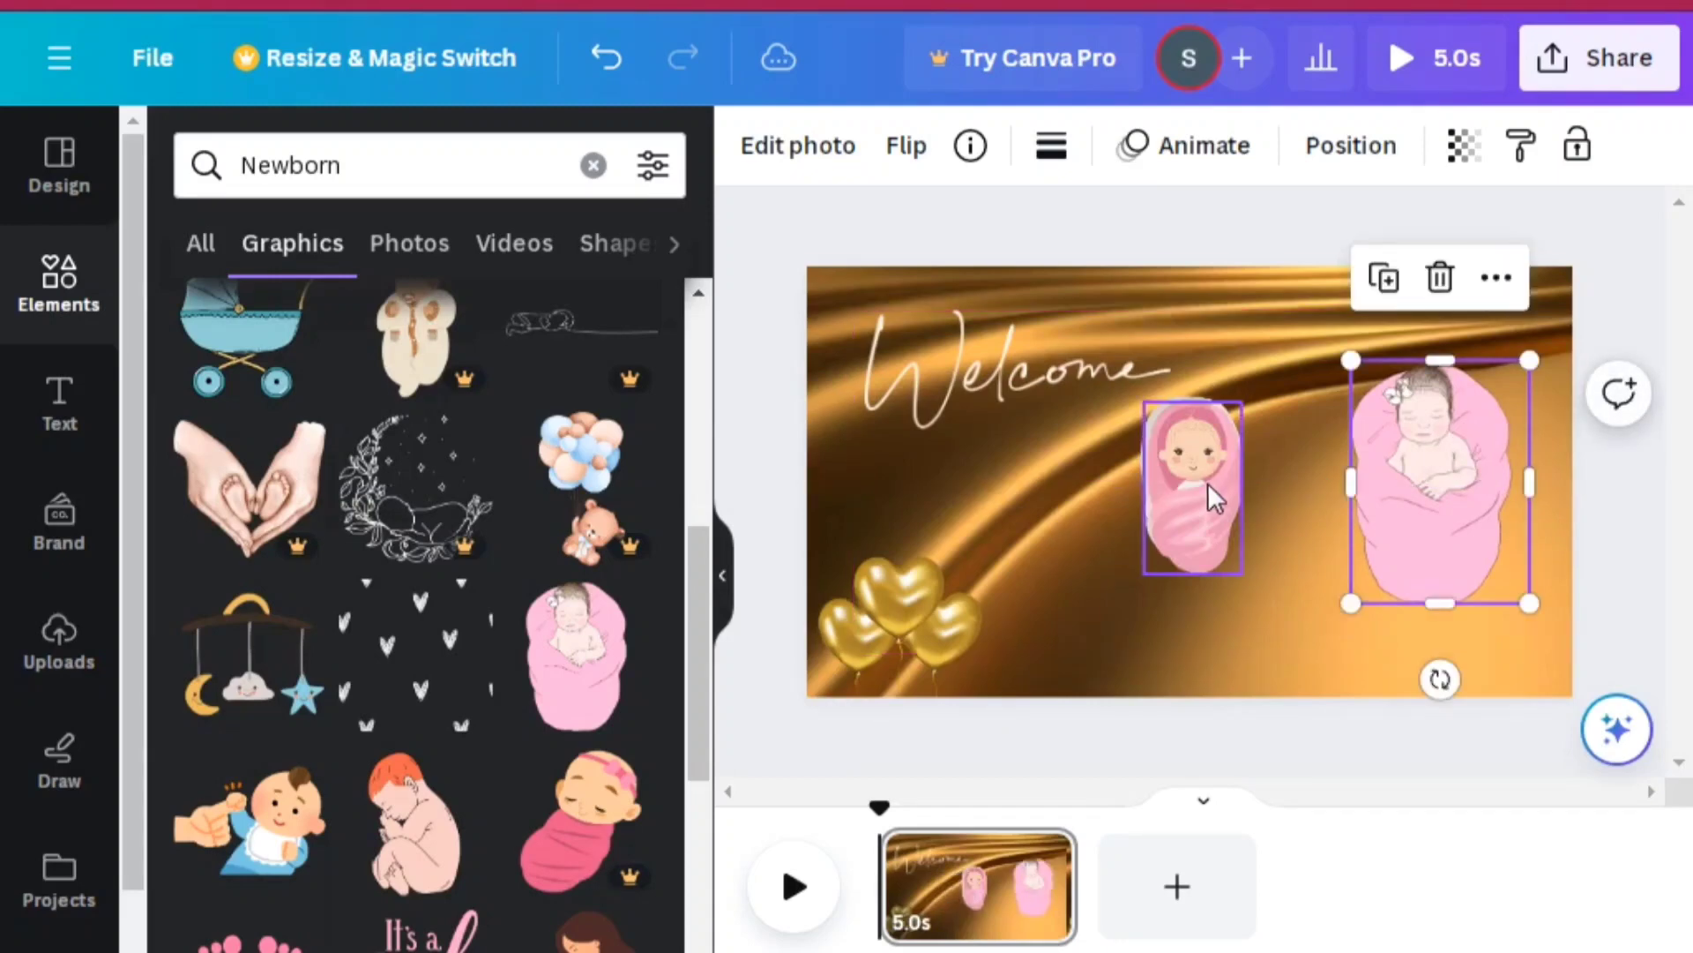
Step: Delete the pink-swaddled and white-swaddled babies from the middle of the banner
{"action": "left_click", "coordinate": [1208, 483]}
{"action": "left_click", "coordinate": [1198, 323]}
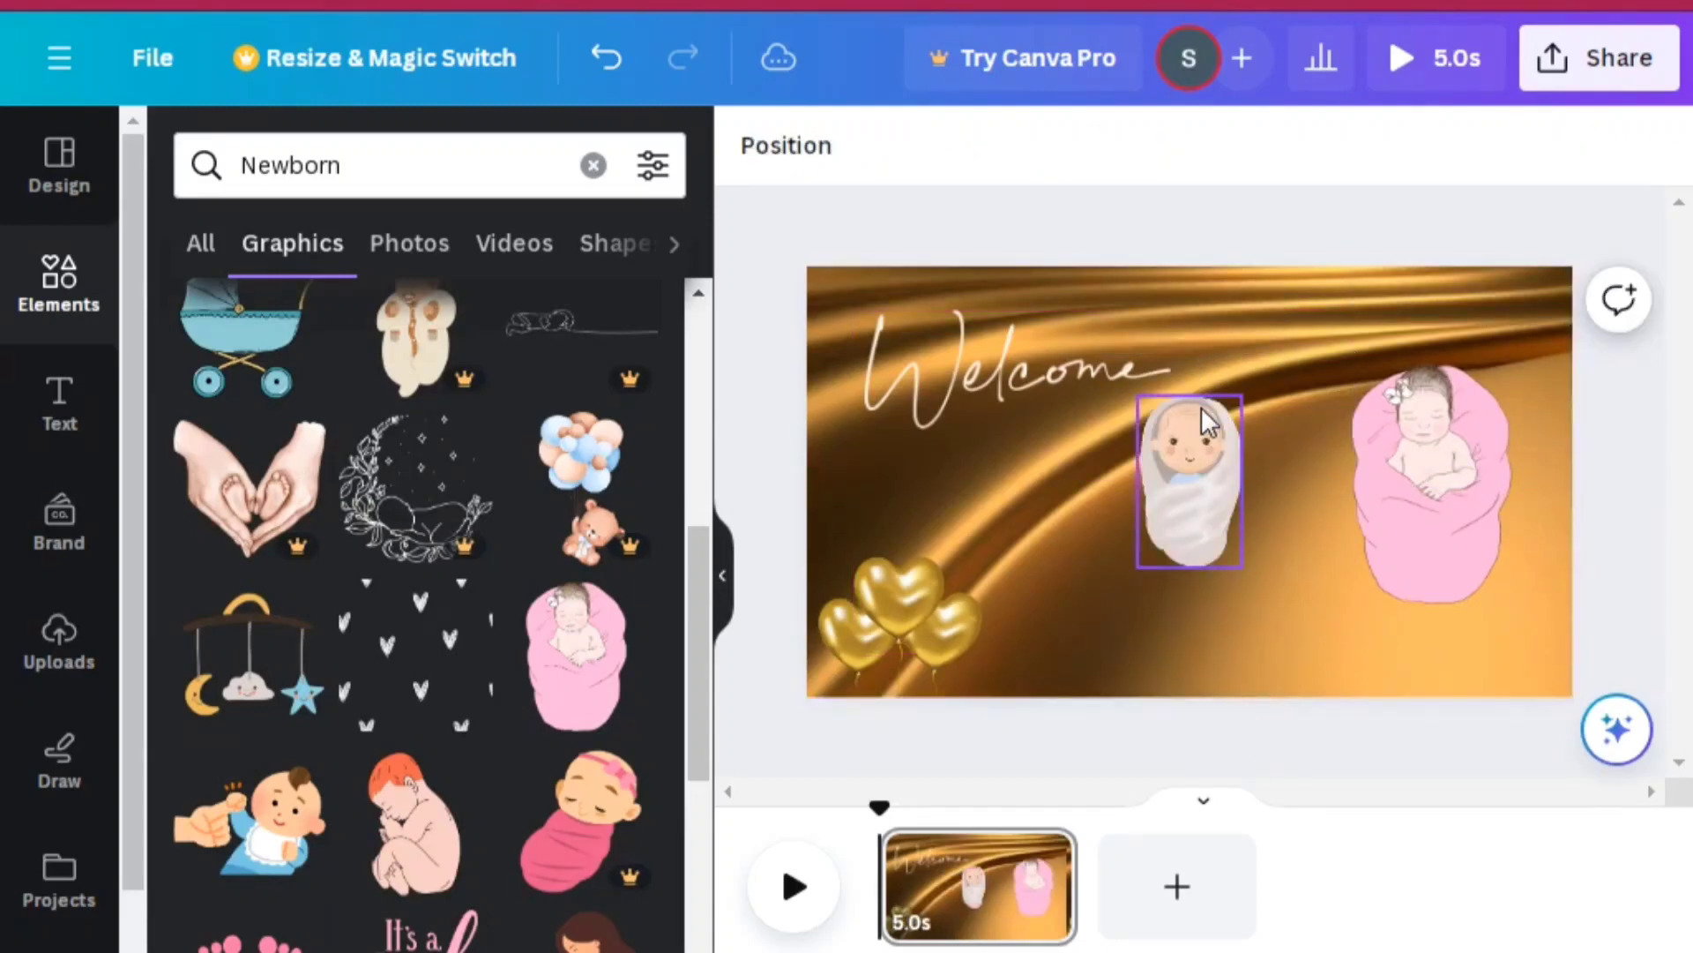
{"action": "left_click_drag", "start_coordinate": [1201, 405], "coordinate": [1198, 326]}
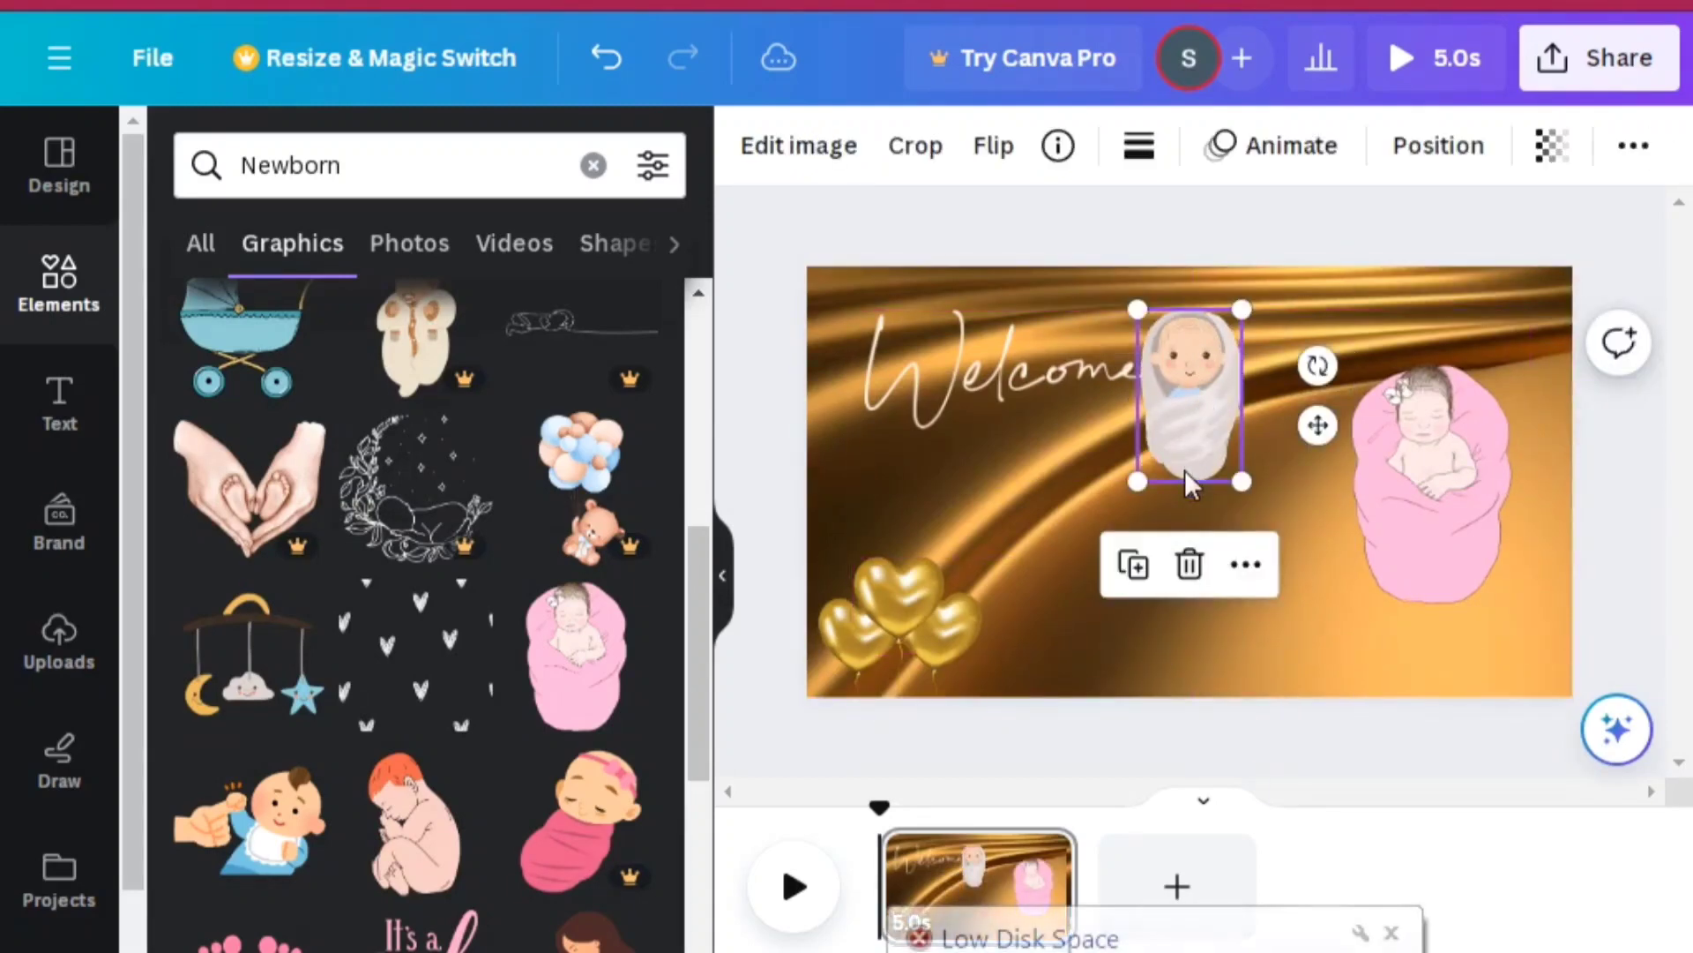
{"action": "left_click", "coordinate": [1190, 565]}
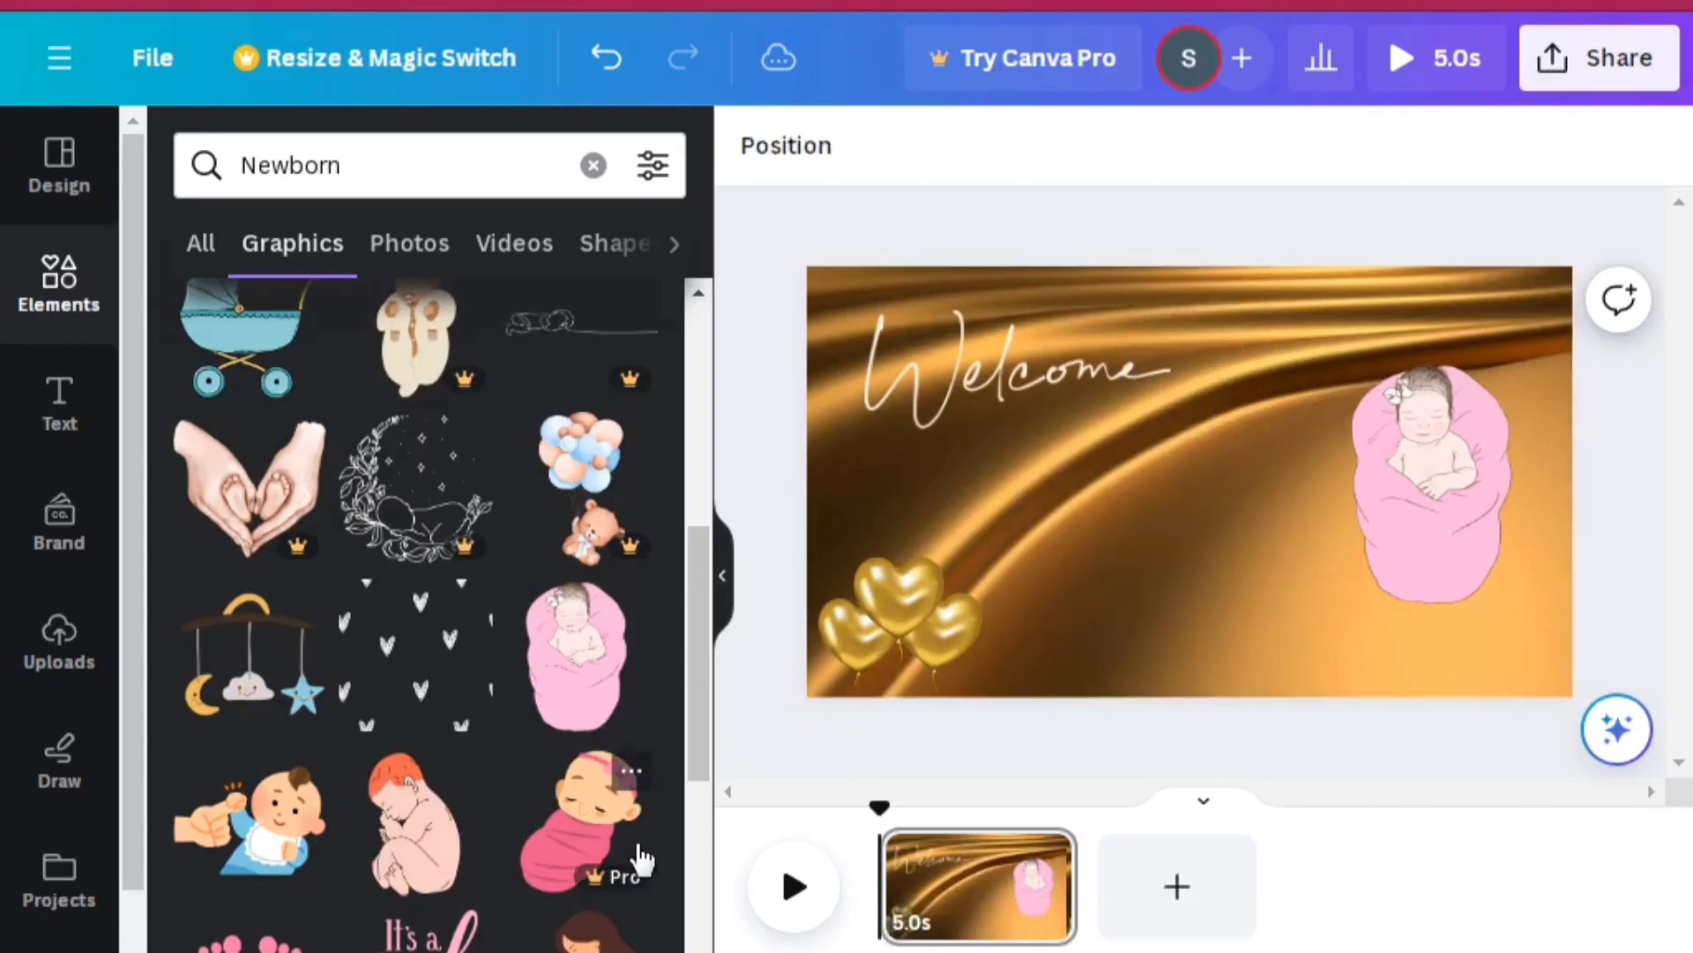
Step: Replace the pink-blanket baby with the free blue-clothed baby and fist graphic, shrunk and placed on the banner's right side
{"action": "left_click", "coordinate": [297, 852]}
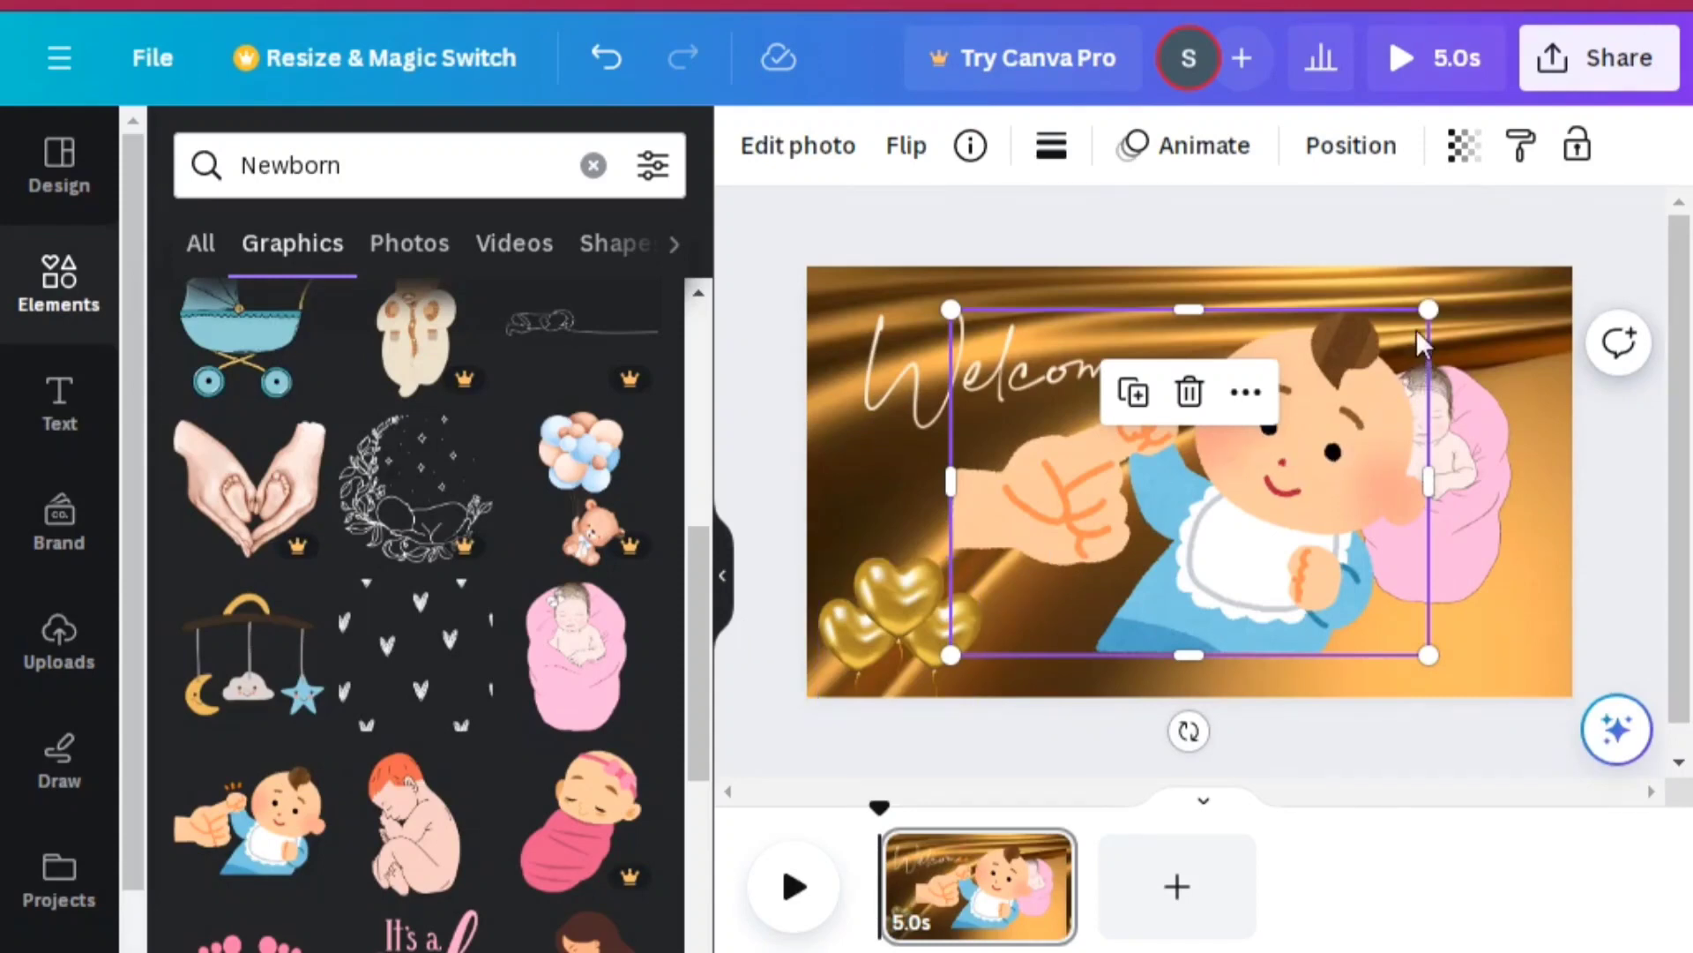
{"action": "left_click_drag", "start_coordinate": [1400, 332], "coordinate": [1262, 473]}
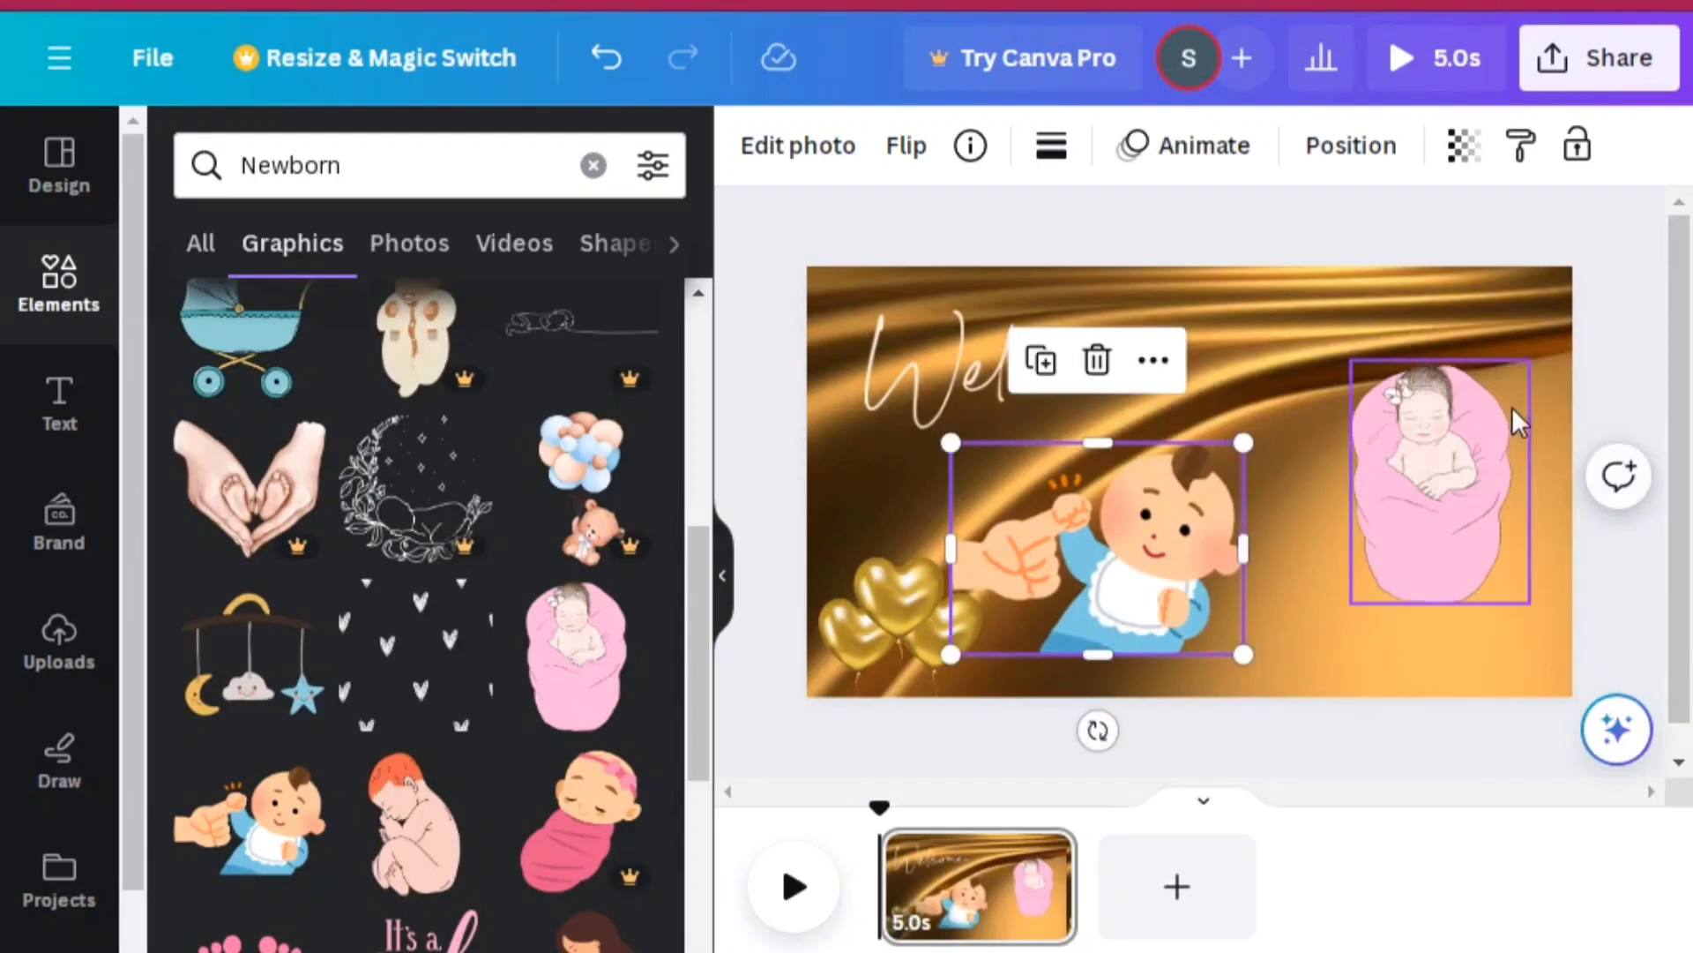
{"action": "left_click", "coordinate": [1464, 448]}
{"action": "left_click", "coordinate": [1440, 276]}
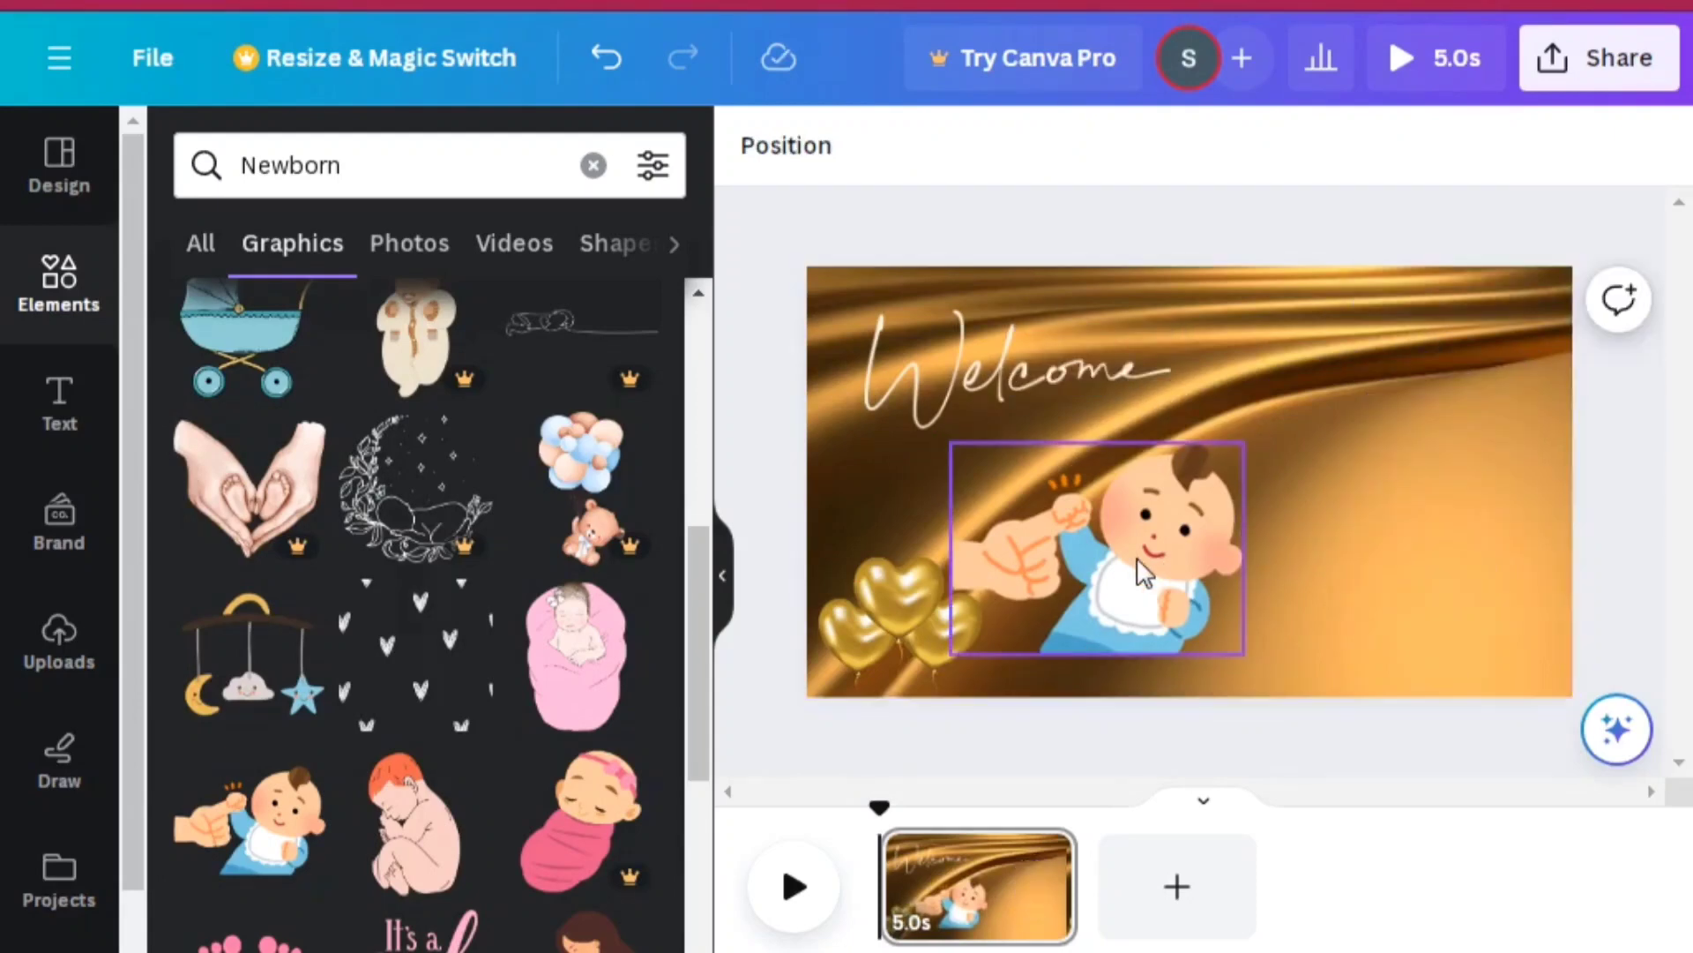
{"action": "left_click", "coordinate": [1144, 574]}
{"action": "left_click_drag", "start_coordinate": [1144, 573], "coordinate": [1424, 467]}
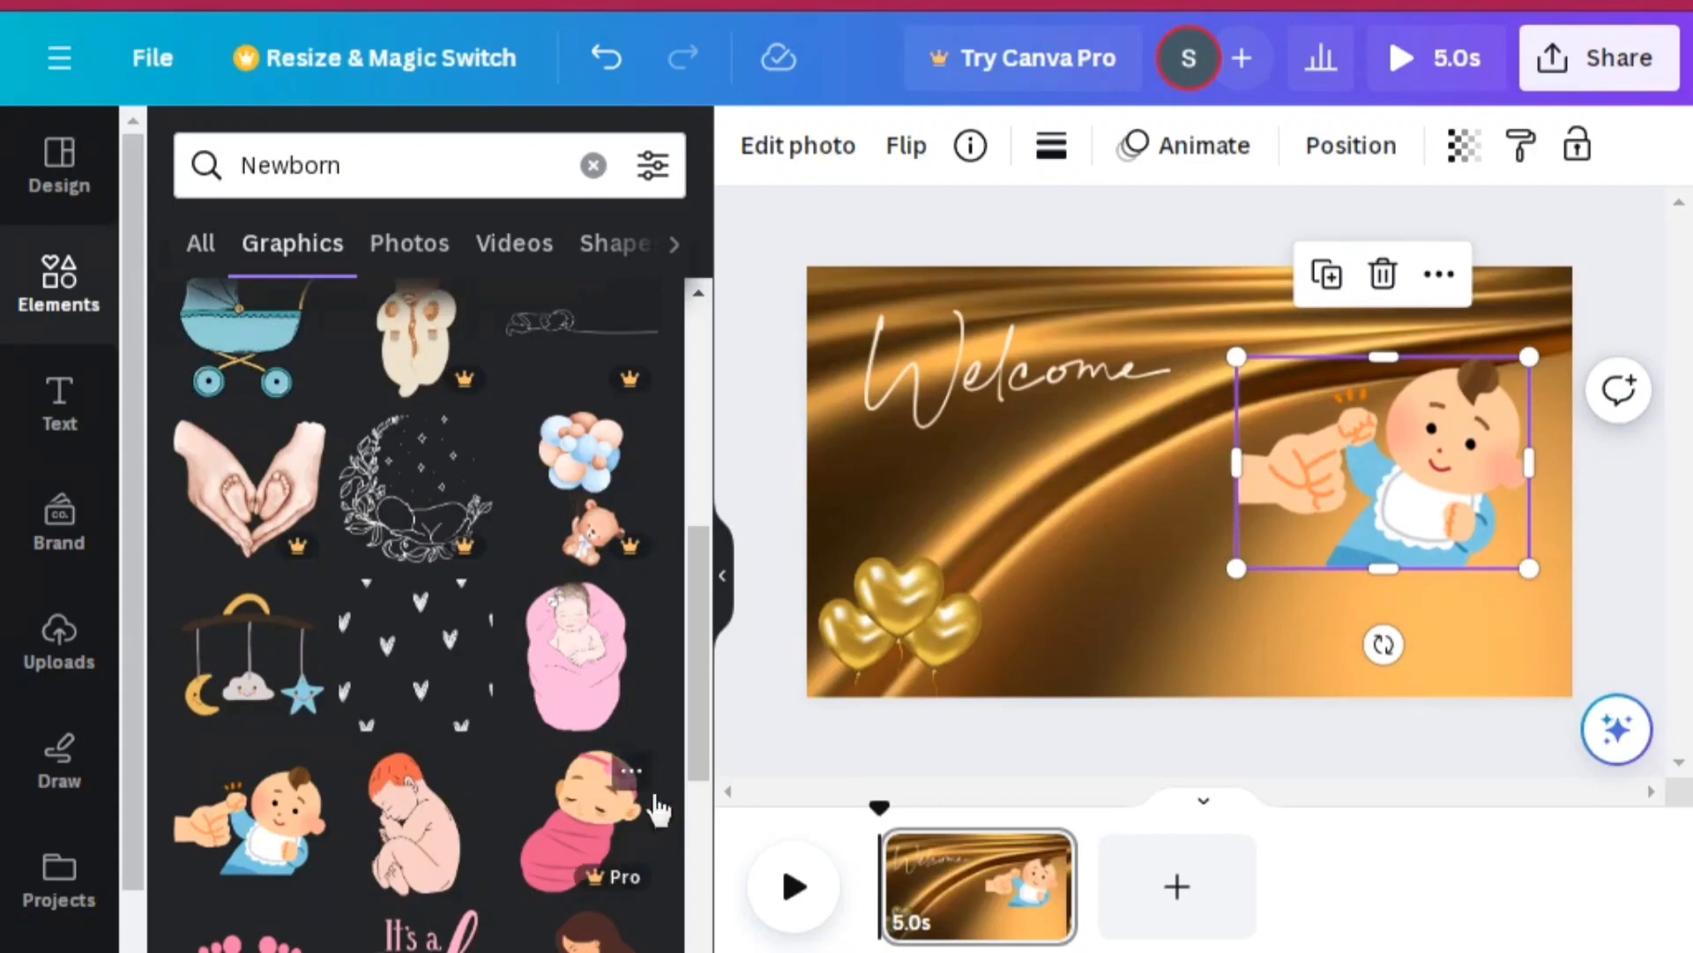
Step: Add the free blue star mobile, place it in the banner's upper right corner, and move the blue-clothed baby down beneath it
{"action": "scroll", "coordinate": [695, 794], "scroll_direction": "down", "scroll_amount": 2}
{"action": "left_click_drag", "start_coordinate": [695, 798], "coordinate": [696, 901]}
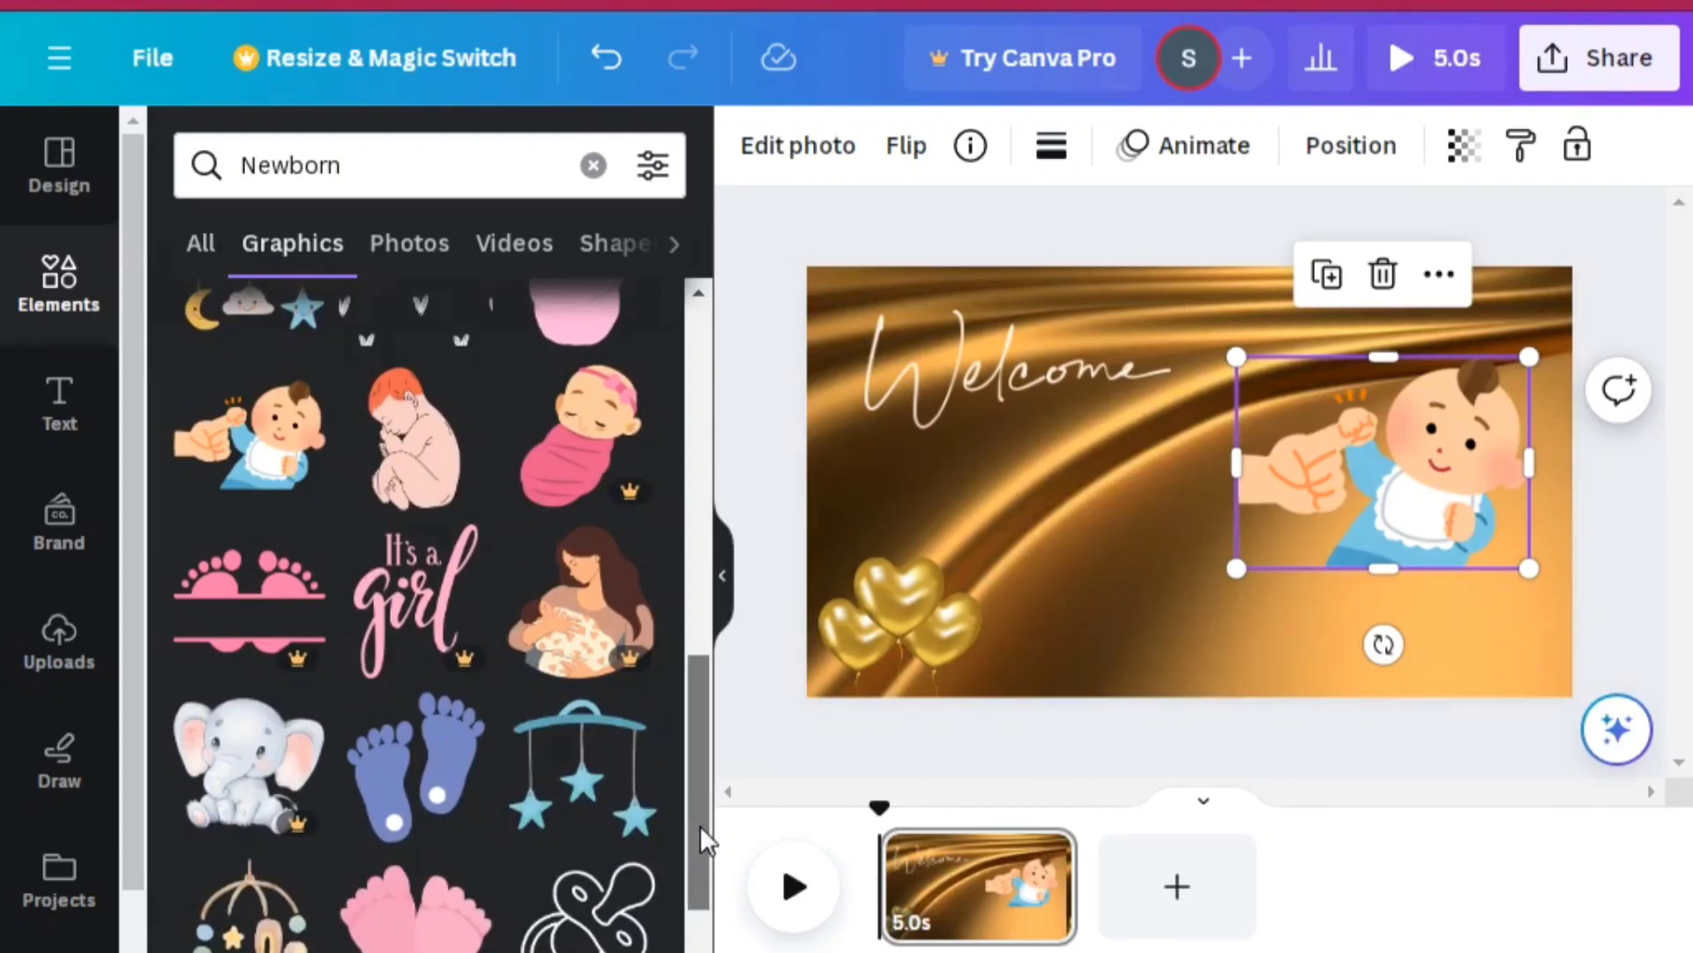
{"action": "left_click_drag", "start_coordinate": [701, 824], "coordinate": [701, 860]}
{"action": "left_click", "coordinate": [597, 641]}
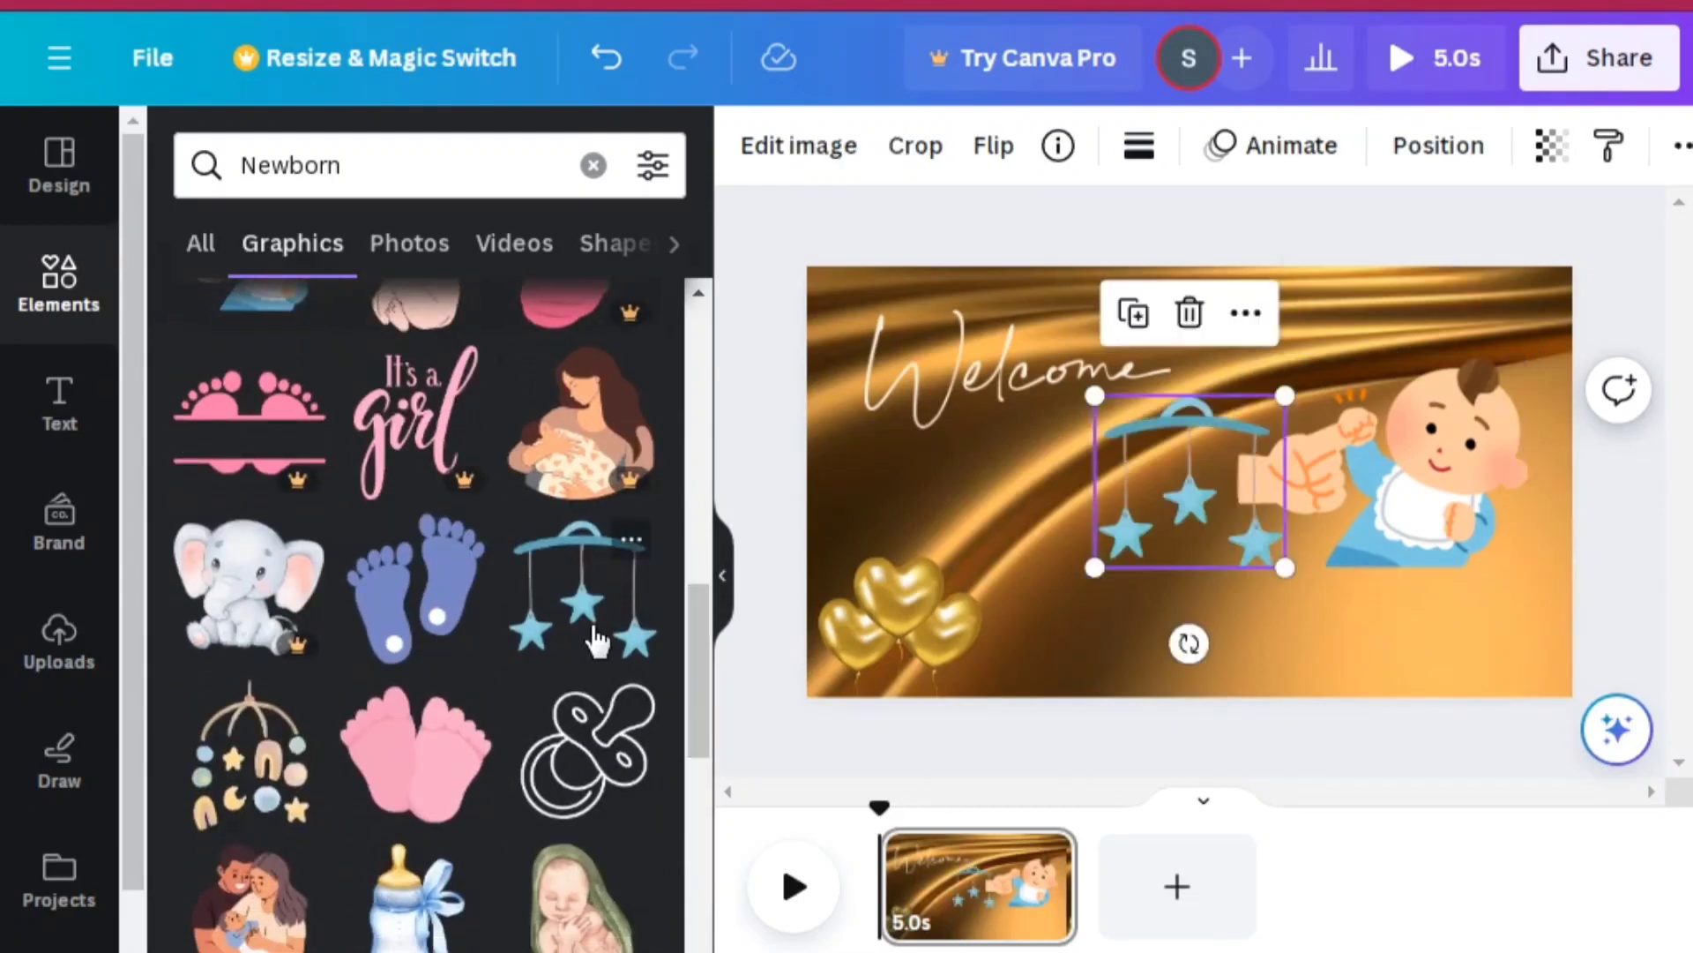
{"action": "left_click", "coordinate": [1413, 438]}
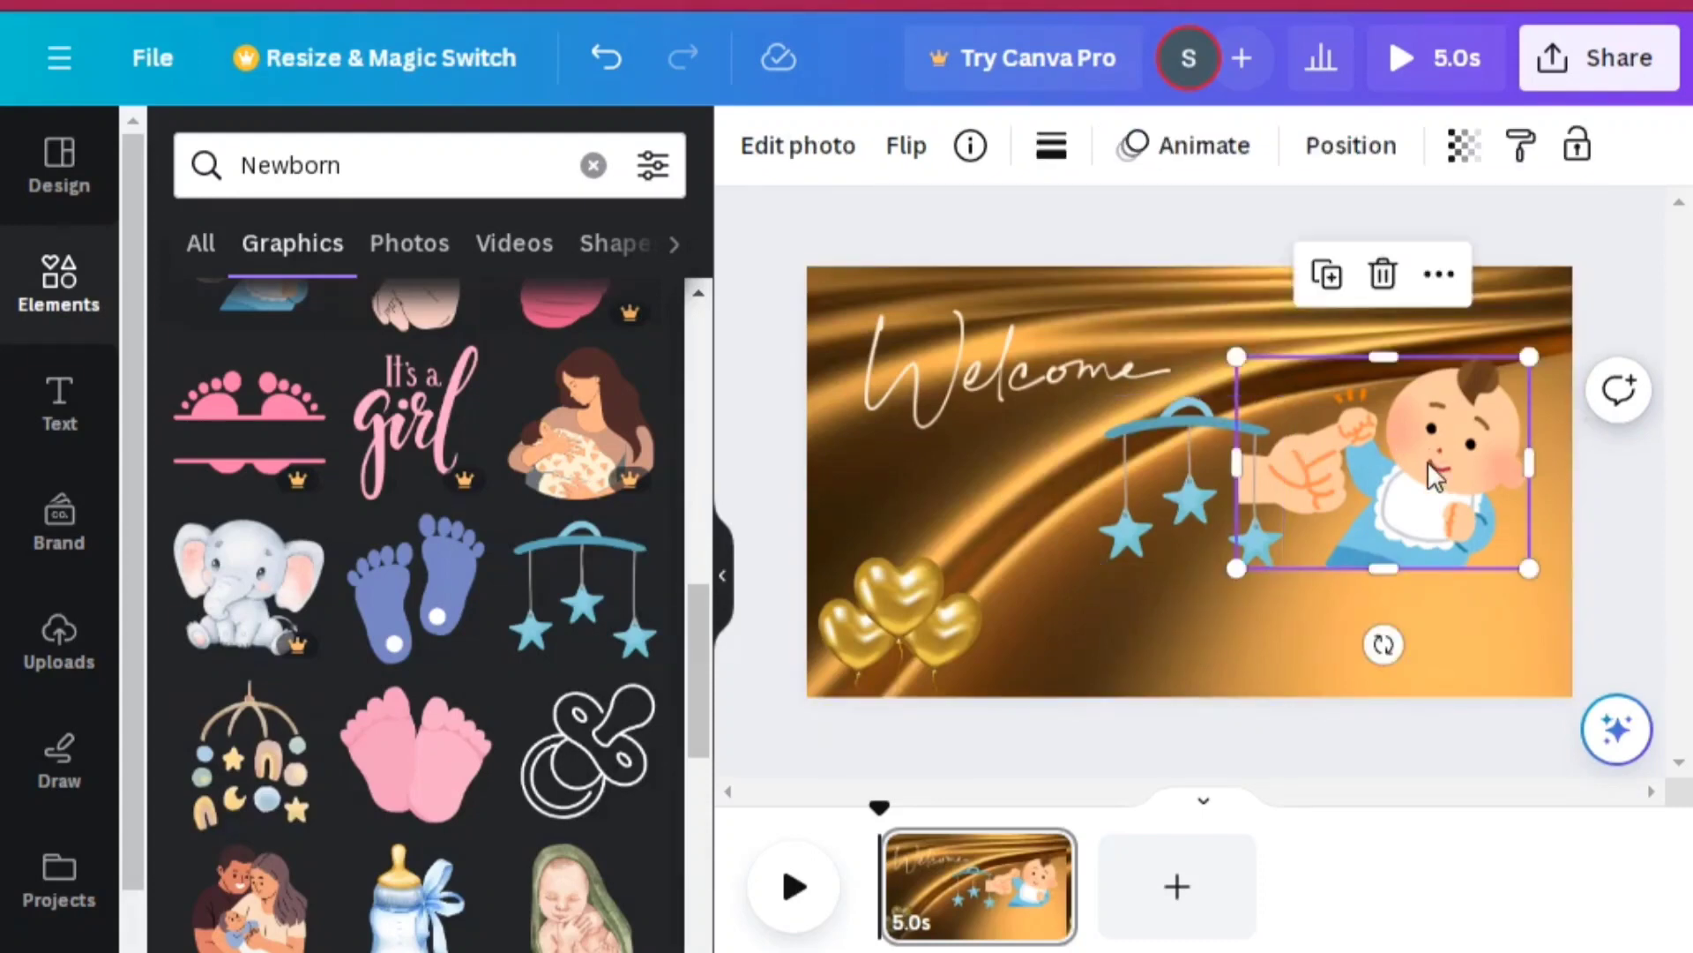
{"action": "left_click_drag", "start_coordinate": [1428, 462], "coordinate": [1443, 532]}
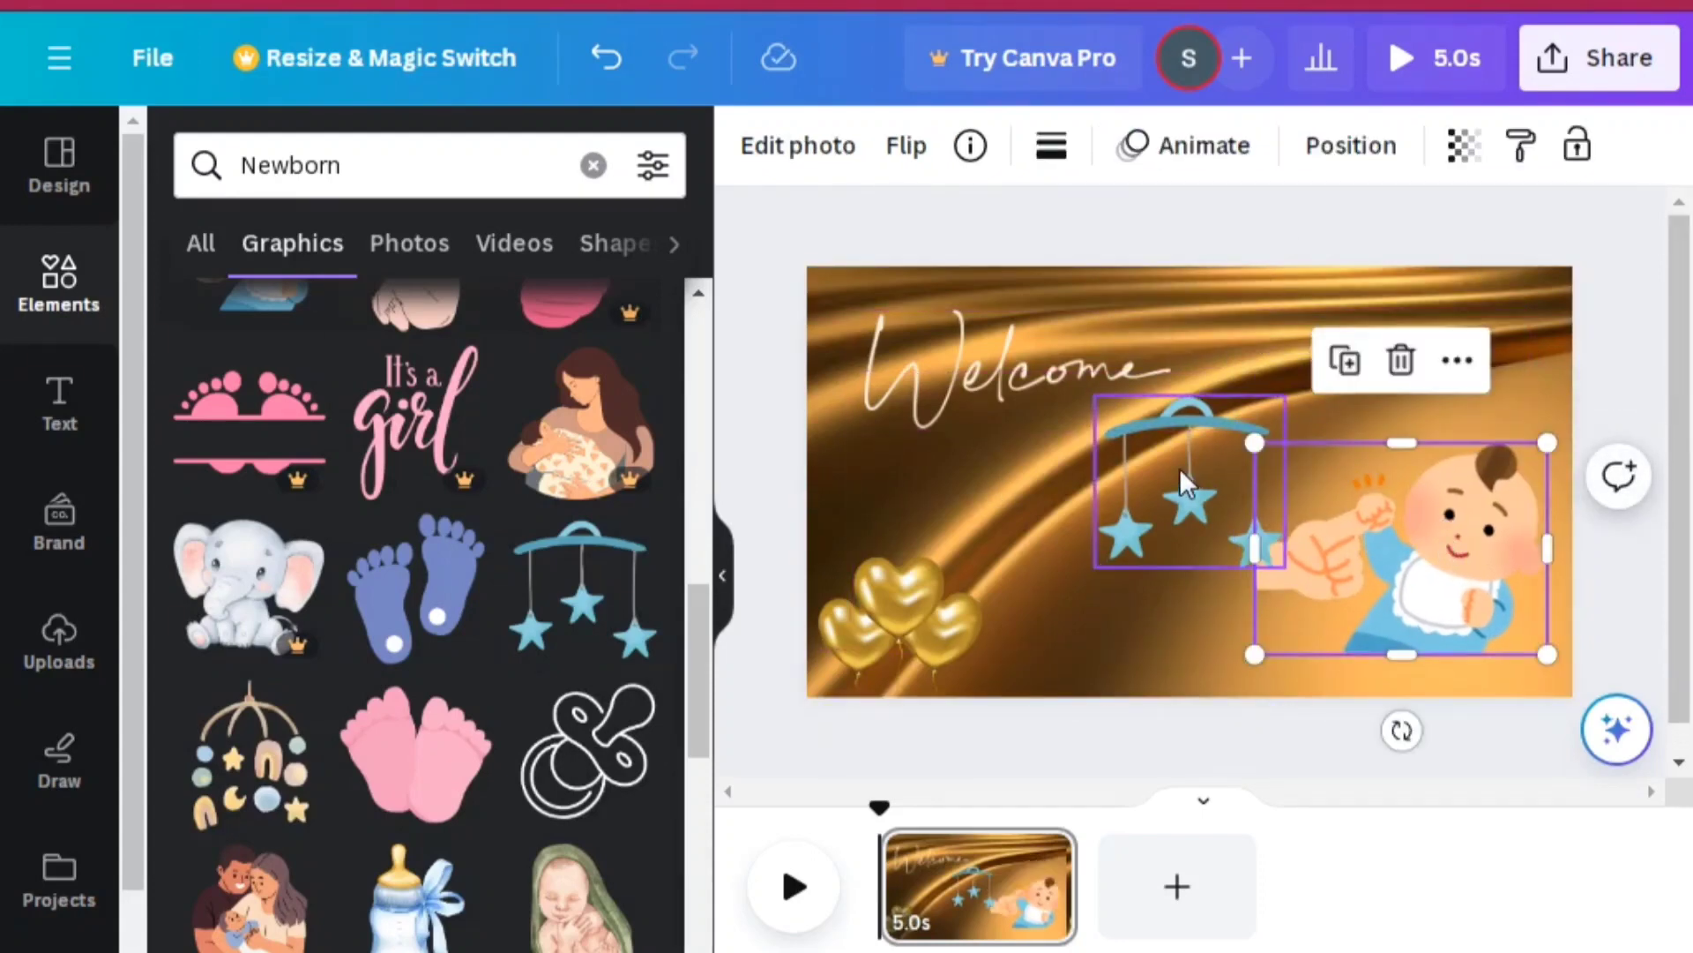
{"action": "left_click_drag", "start_coordinate": [1178, 467], "coordinate": [1439, 365]}
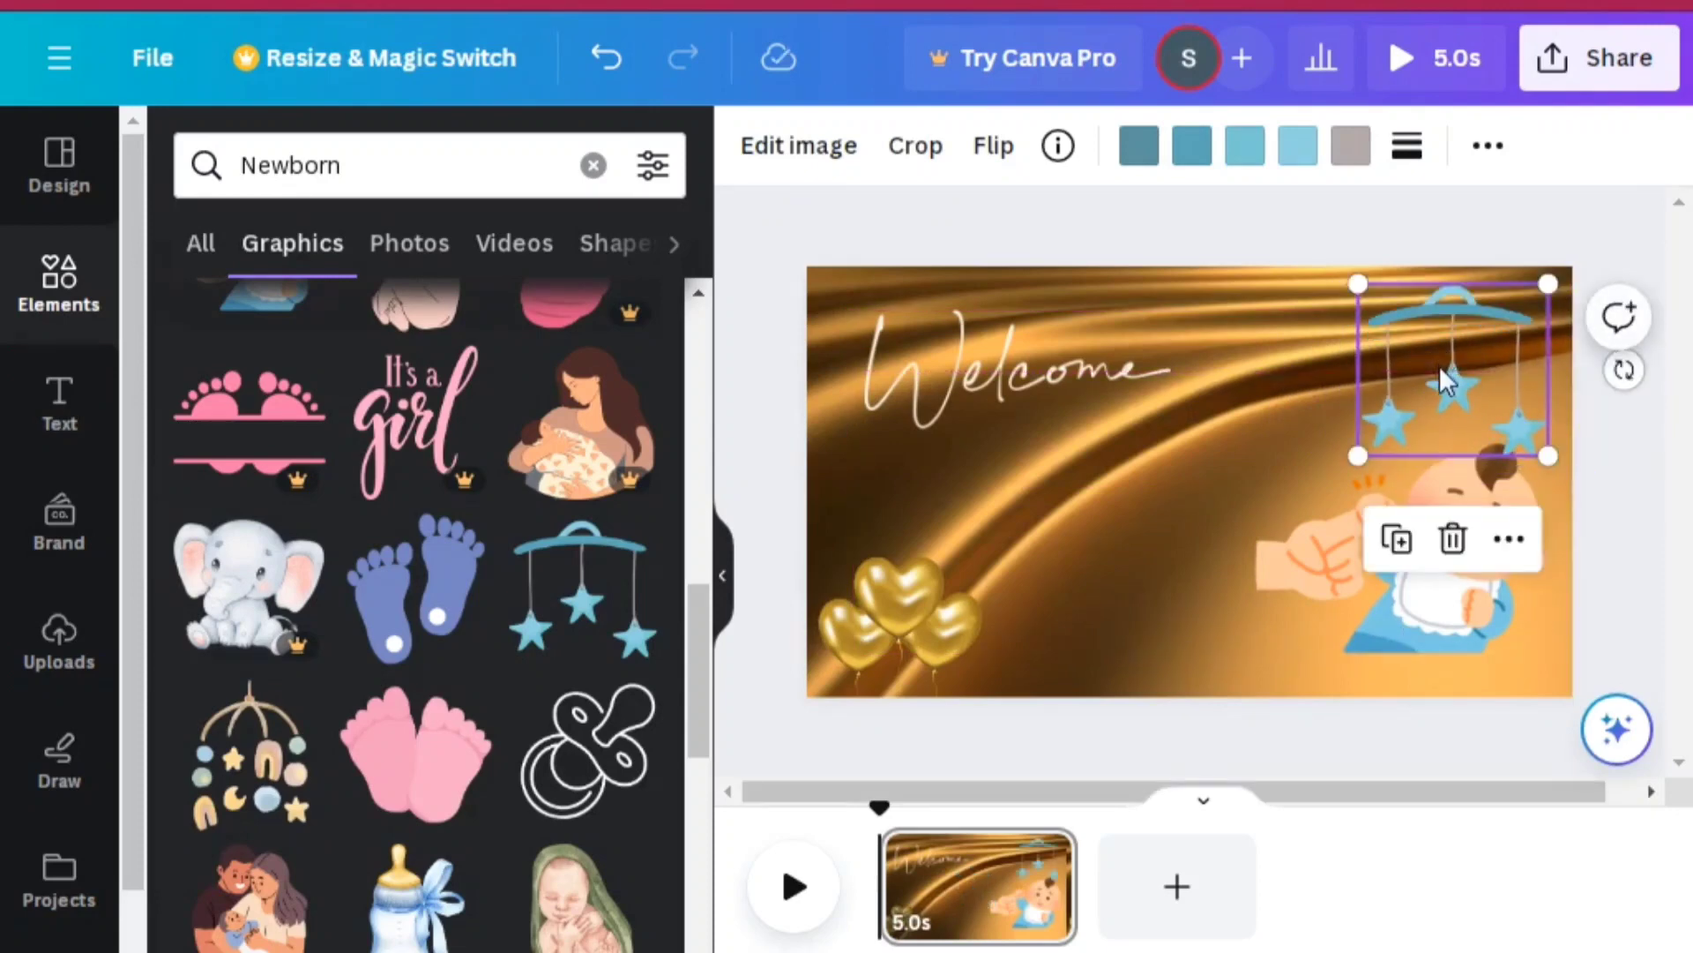
{"action": "left_click", "coordinate": [1479, 596]}
{"action": "mouse_move", "coordinate": [1479, 596]}
{"action": "left_mouse_down"}
{"action": "mouse_move", "coordinate": [1479, 637]}
{"action": "mouse_move", "coordinate": [1479, 619]}
{"action": "left_mouse_up"}
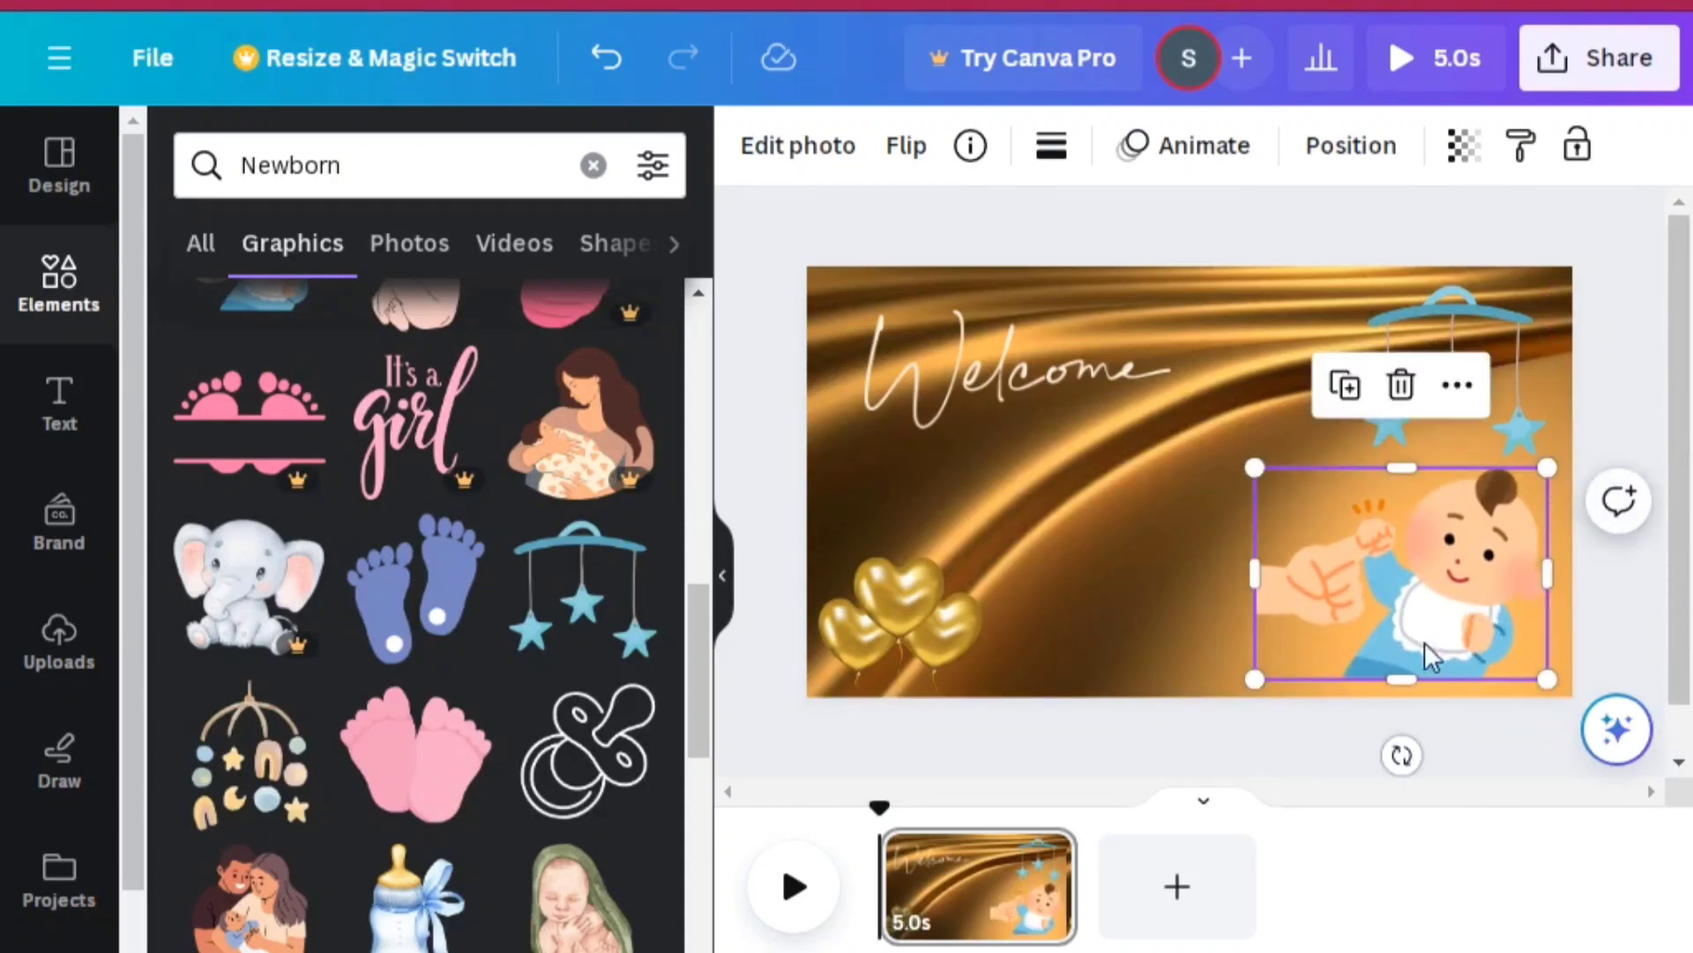
{"action": "left_click", "coordinate": [894, 757]}
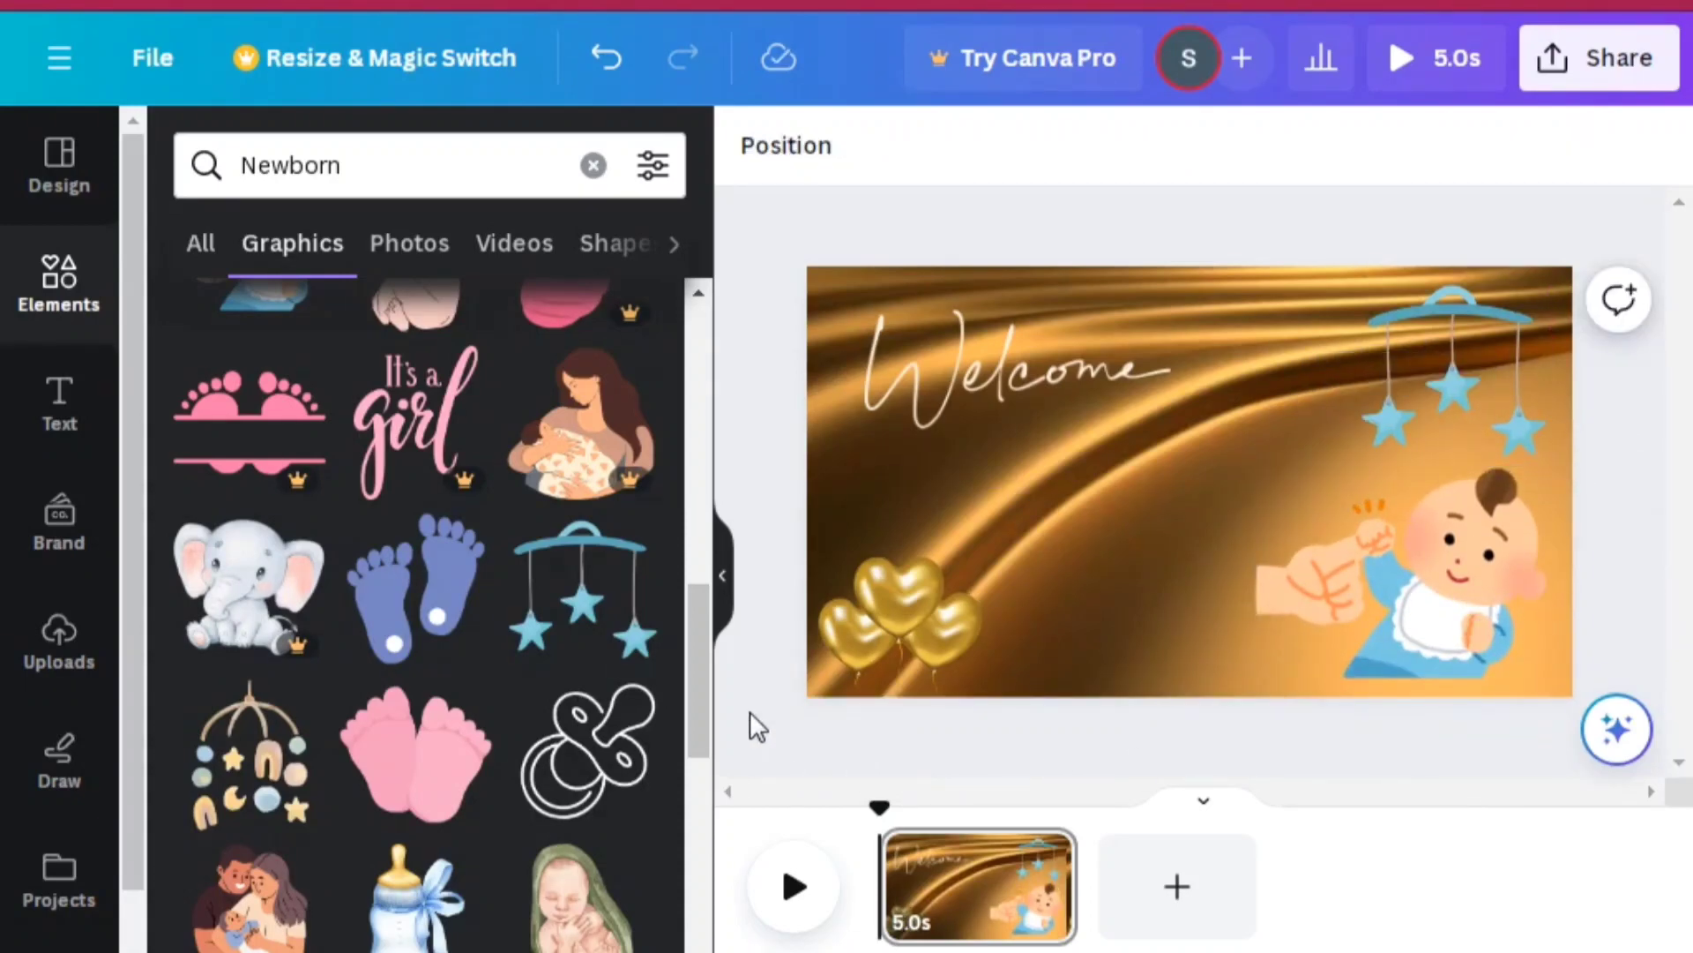
Step: Look through the remaining "Newborn" graphics, and search the graphics for "celebration" instead
{"action": "left_click_drag", "start_coordinate": [706, 700], "coordinate": [697, 759]}
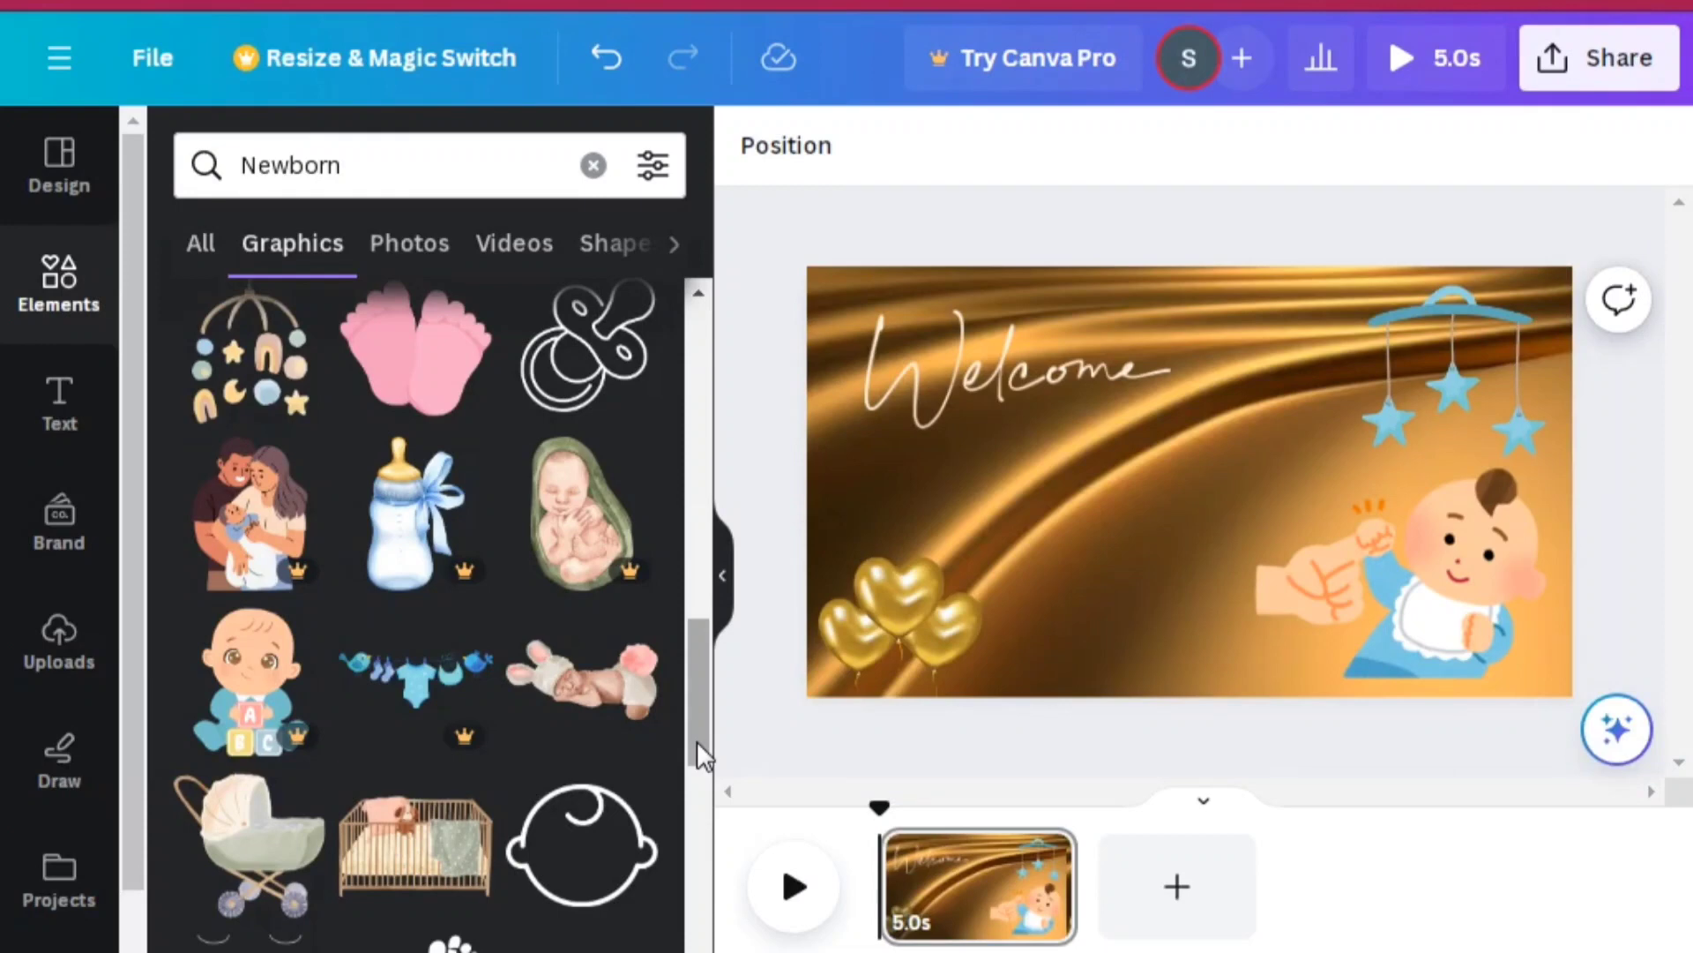
{"action": "left_click_drag", "start_coordinate": [697, 743], "coordinate": [701, 929]}
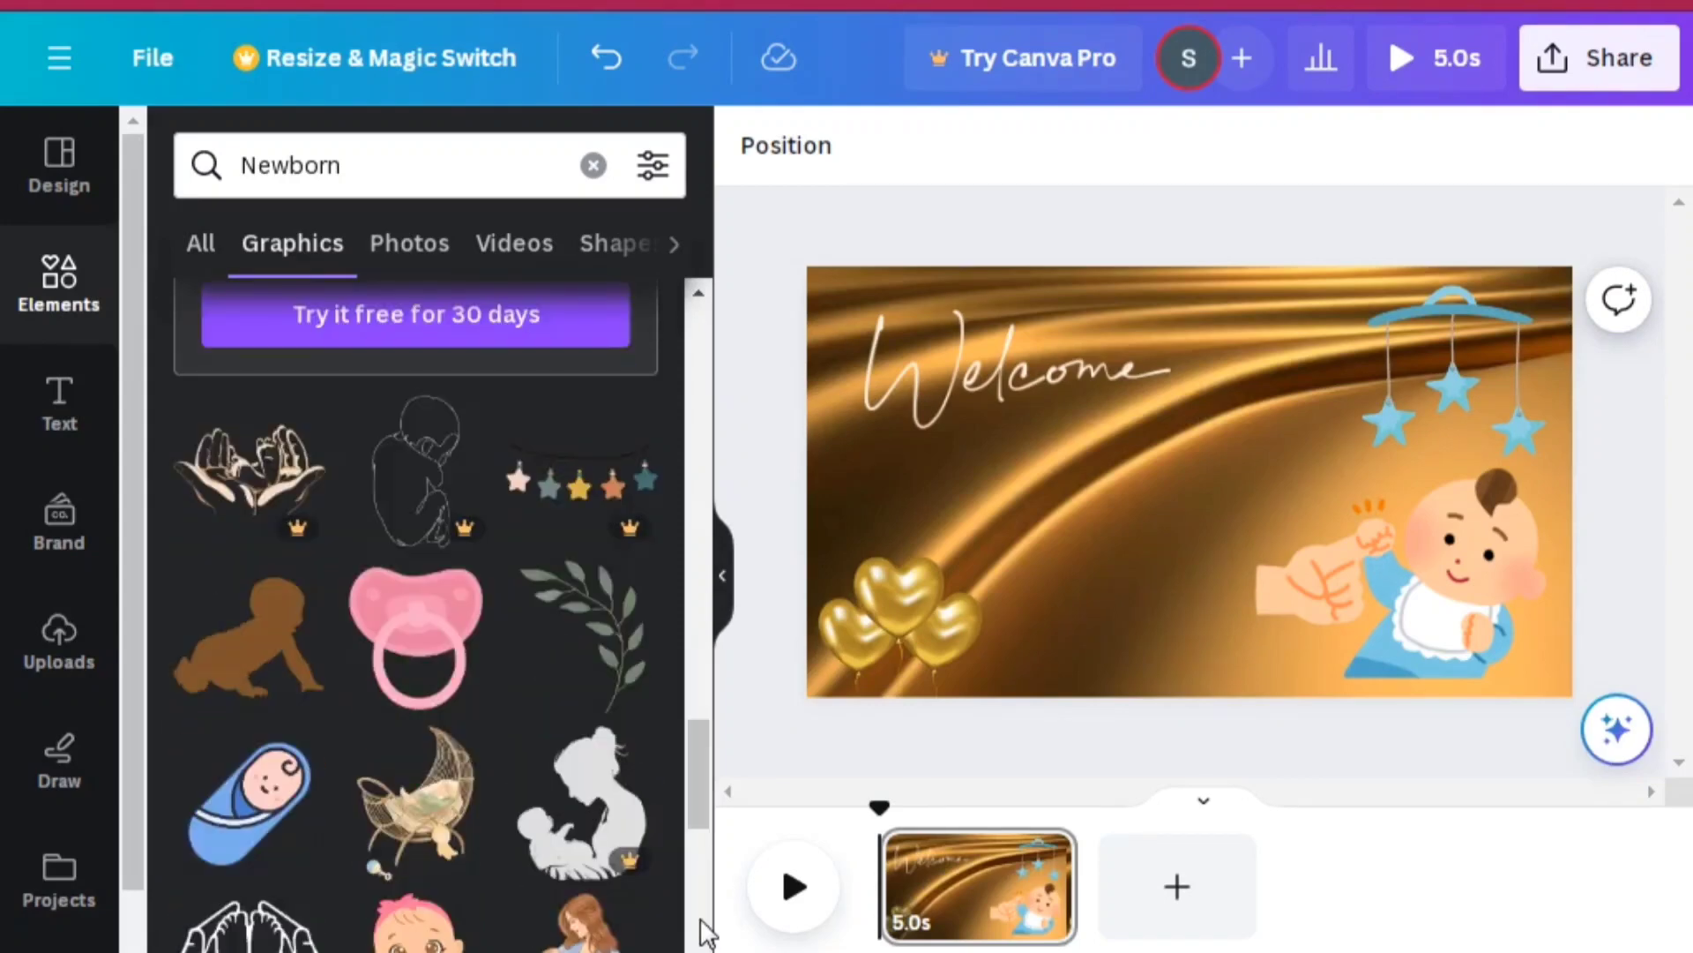
{"action": "left_click_drag", "start_coordinate": [695, 787], "coordinate": [695, 872]}
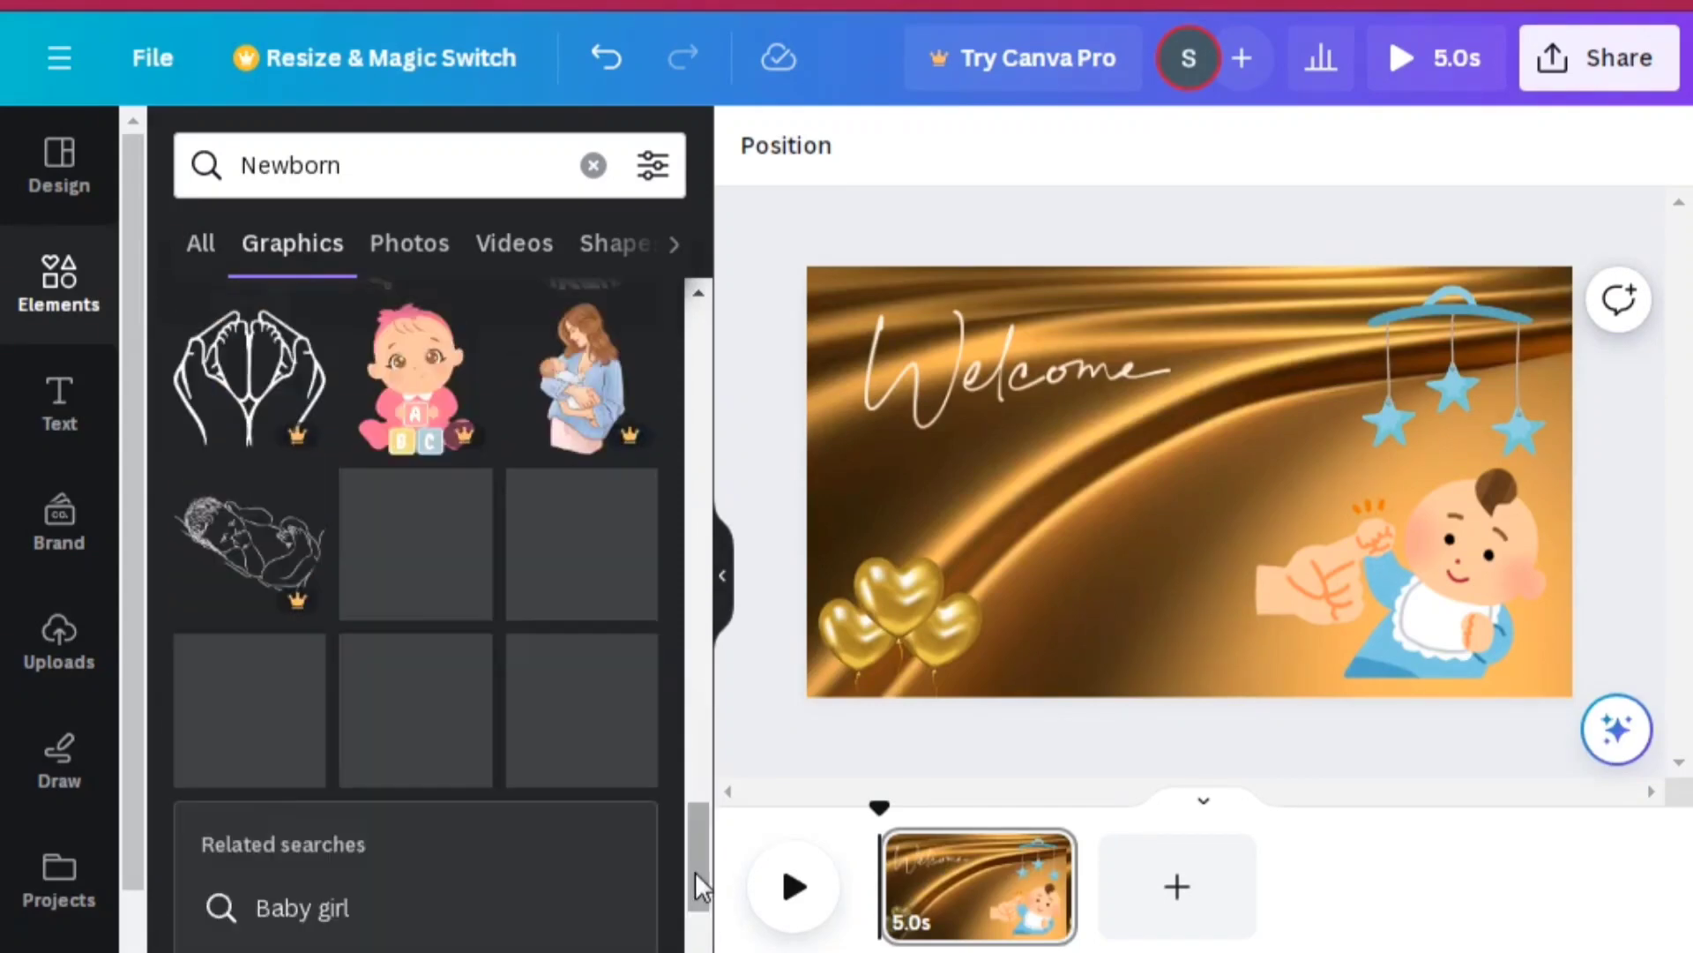
{"action": "left_click", "coordinate": [415, 148]}
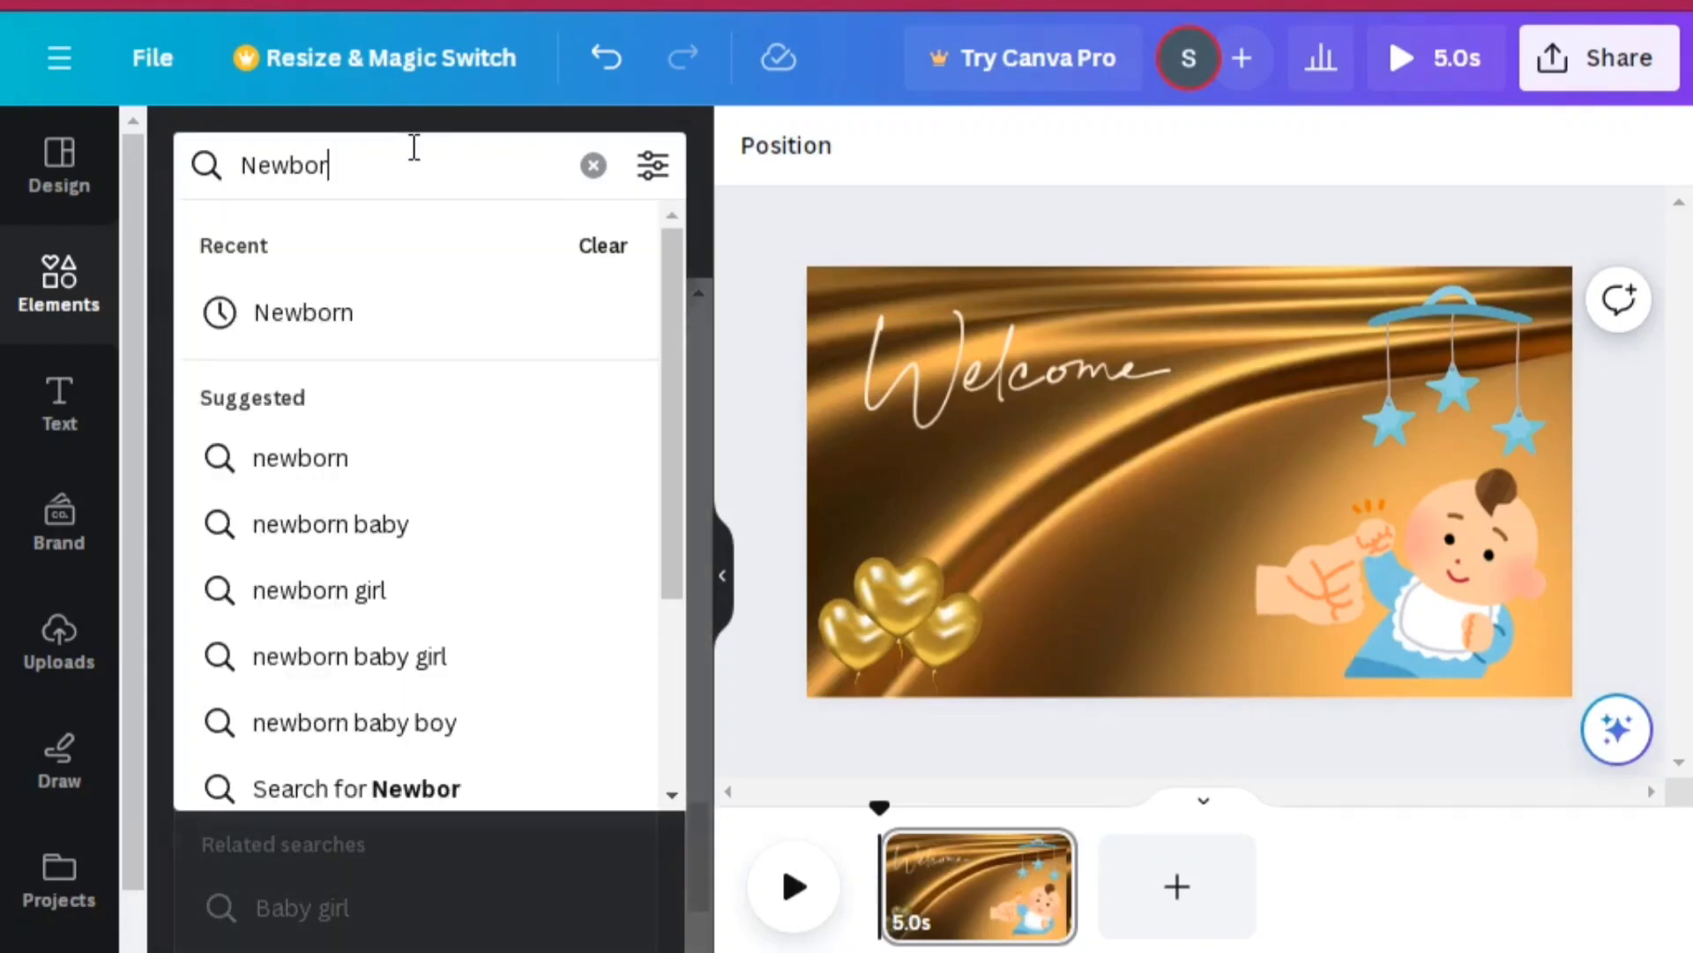
{"action": "key", "text": "BackSpace"}
{"action": "key", "text": "BackSpace"}
{"action": "key", "text": "BackSpace"}
{"action": "key", "text": "BackSpace"}
{"action": "key", "text": "BackSpace"}
{"action": "key", "text": "BackSpace"}
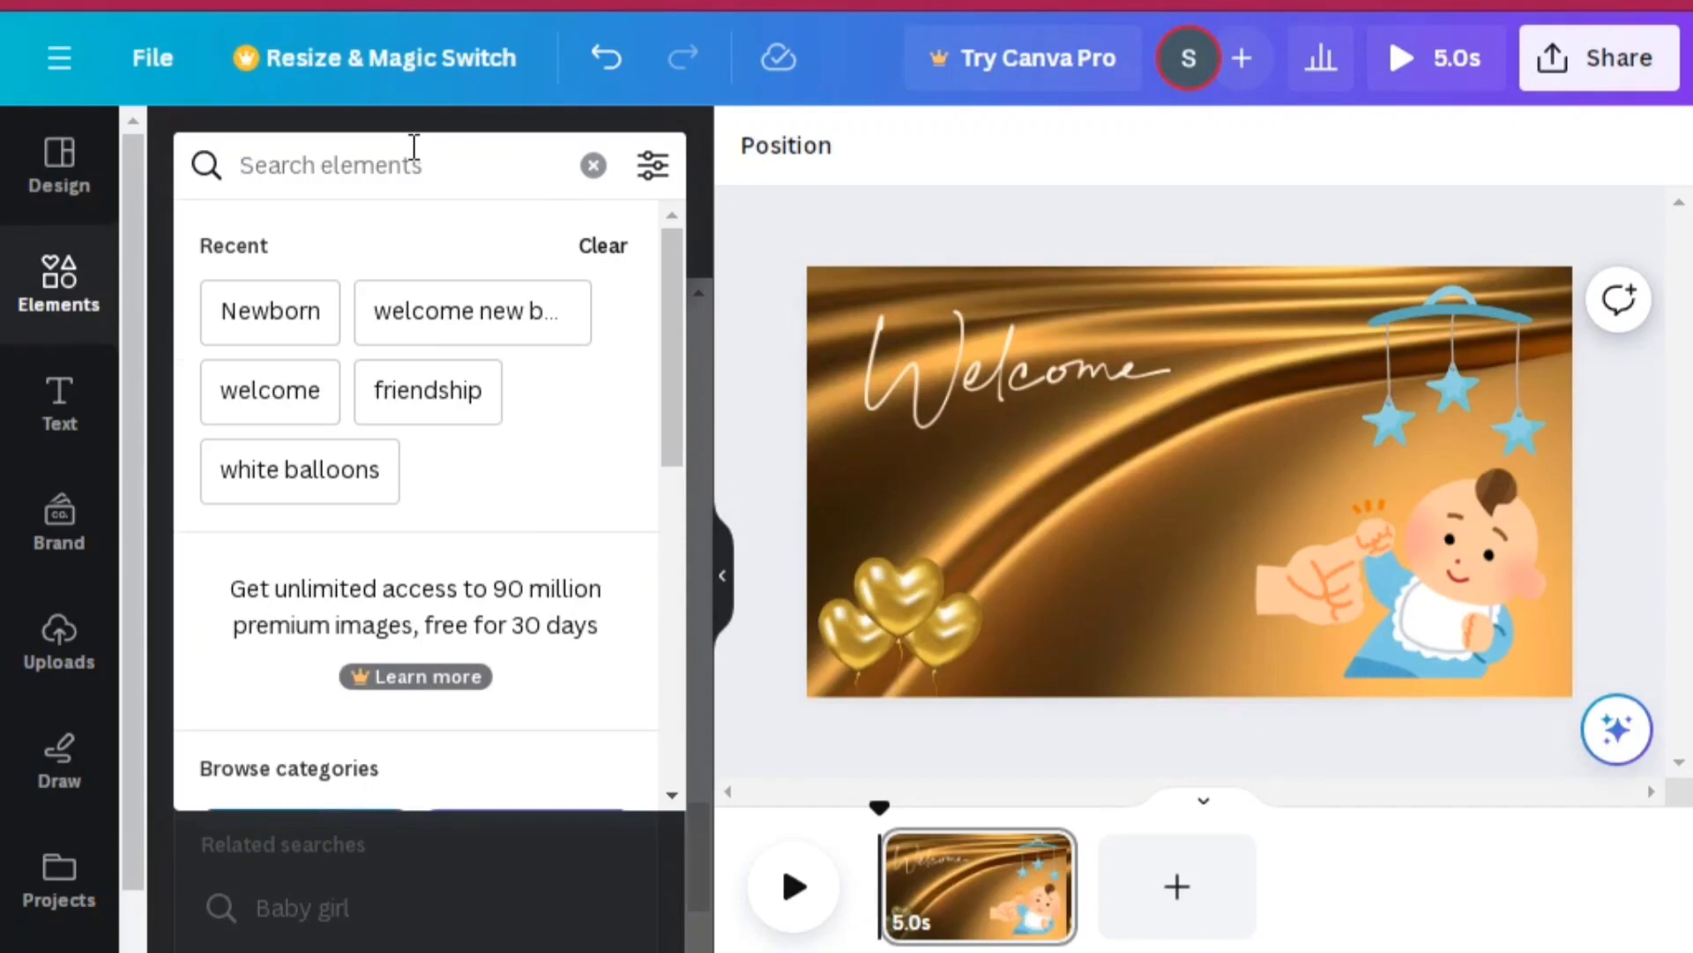
{"action": "type", "text": "cele"}
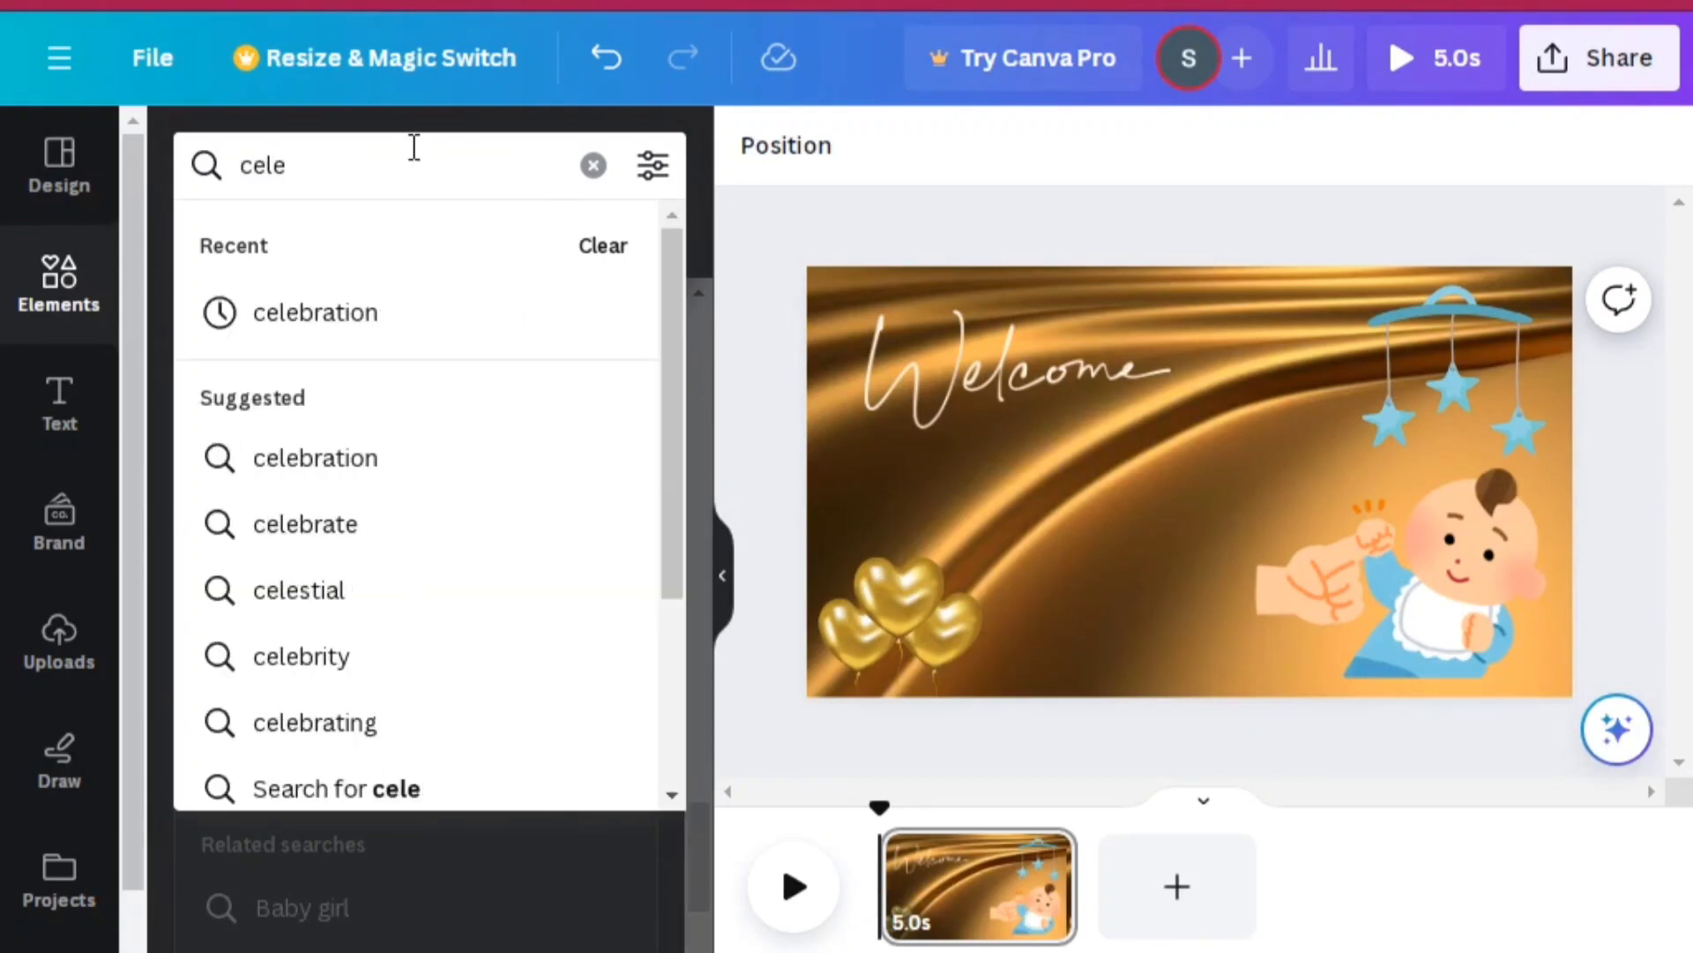
{"action": "type", "text": "brati"}
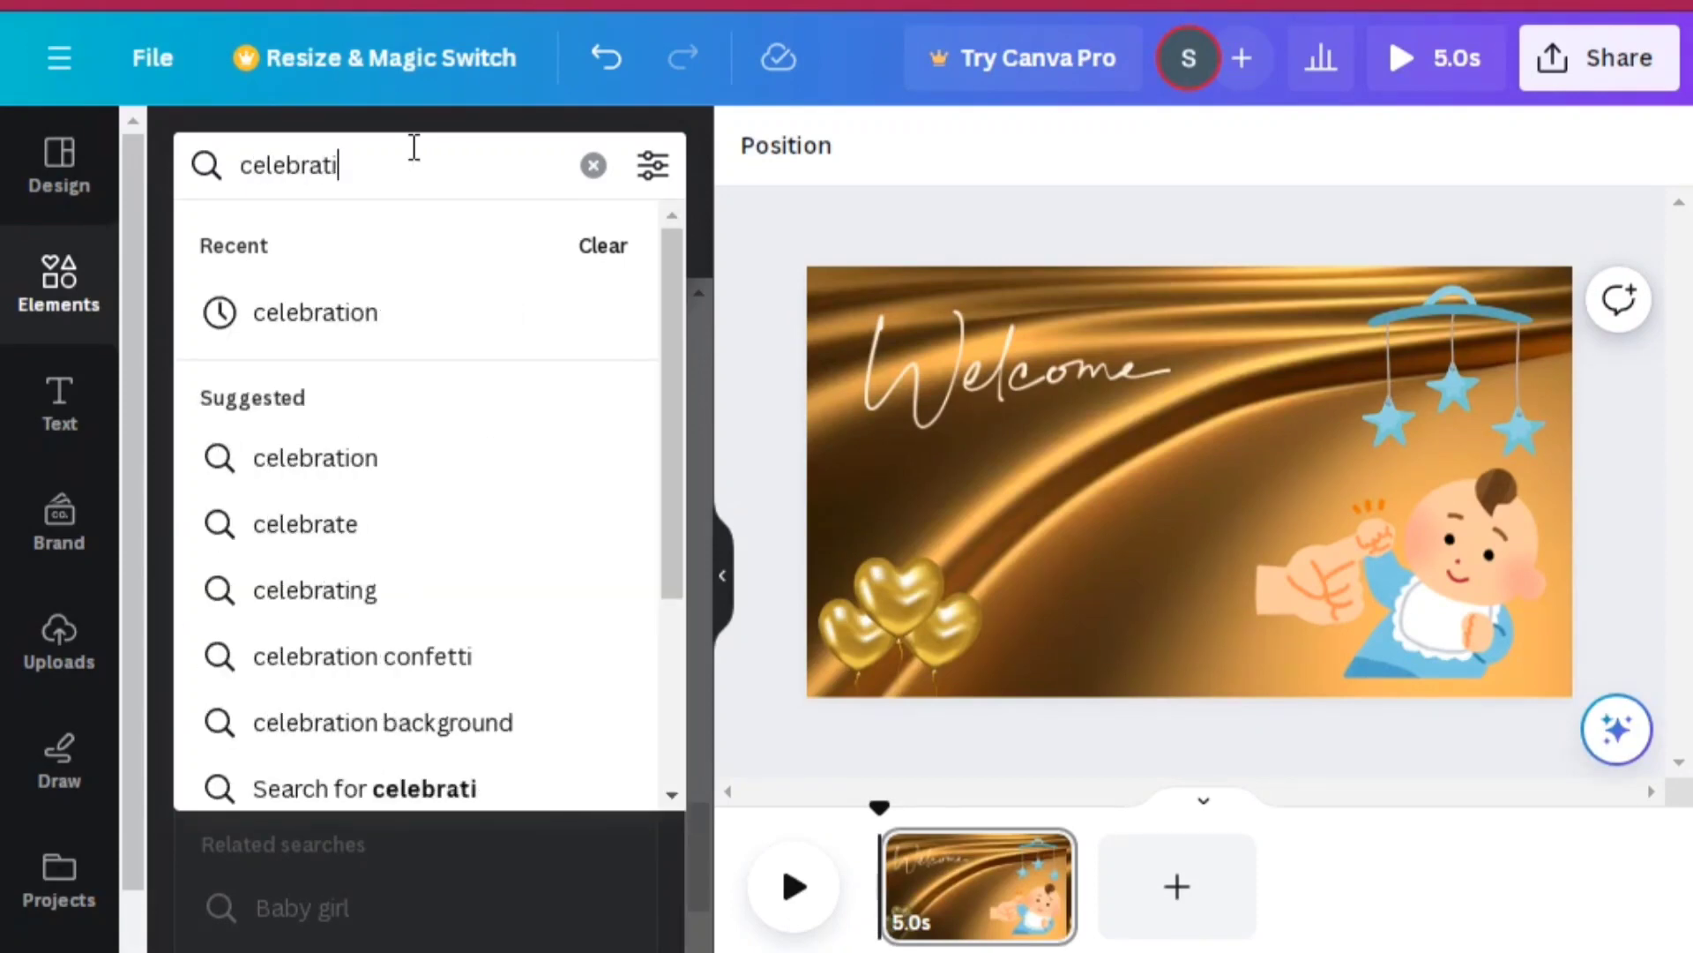
{"action": "type", "text": "on"}
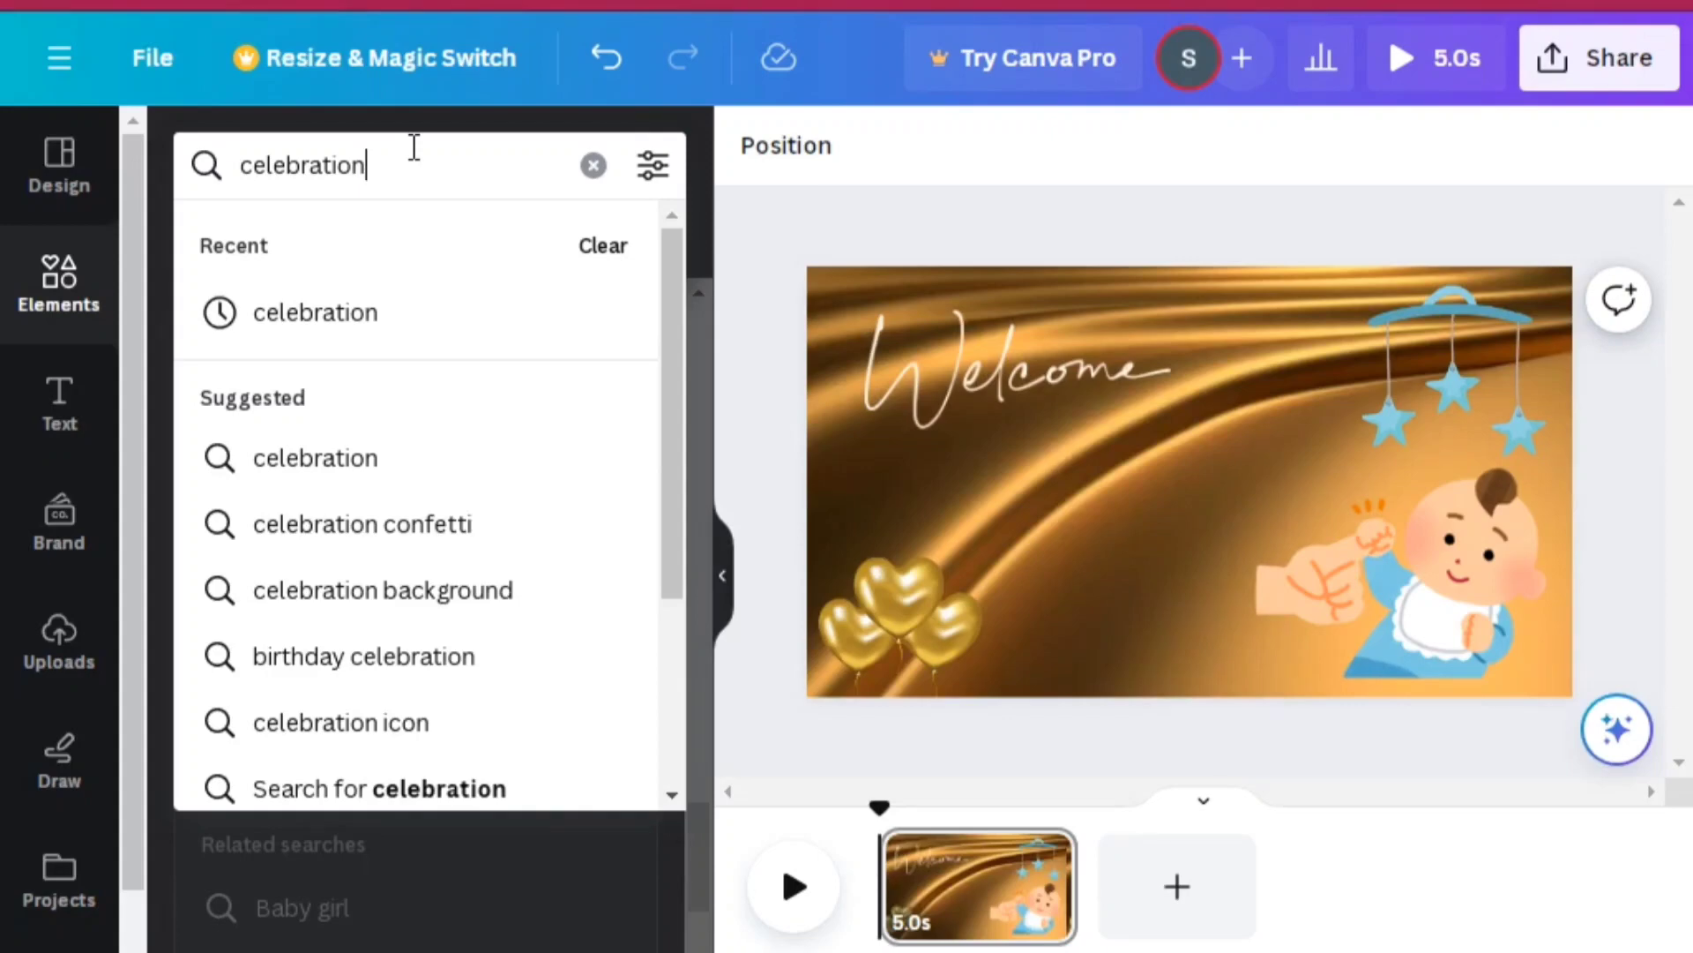
{"action": "key", "text": "Return"}
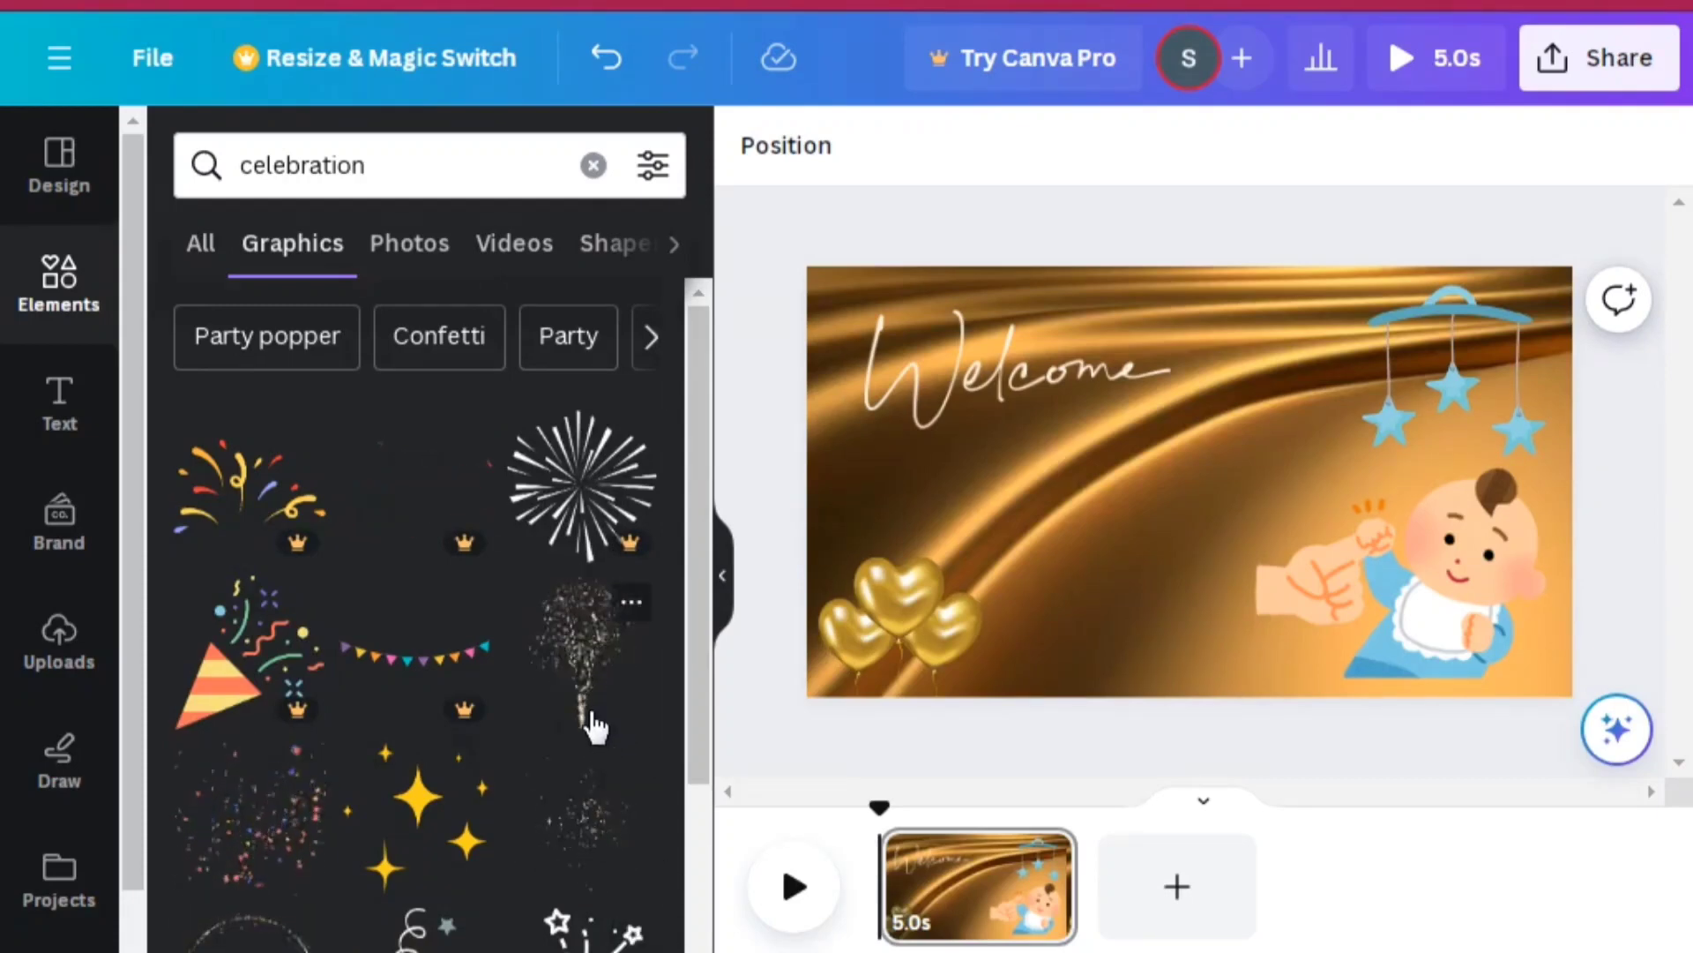
Step: Add the free animated gold firework fountain to the banner and delete the gold heart balloons
{"action": "left_click", "coordinate": [595, 725]}
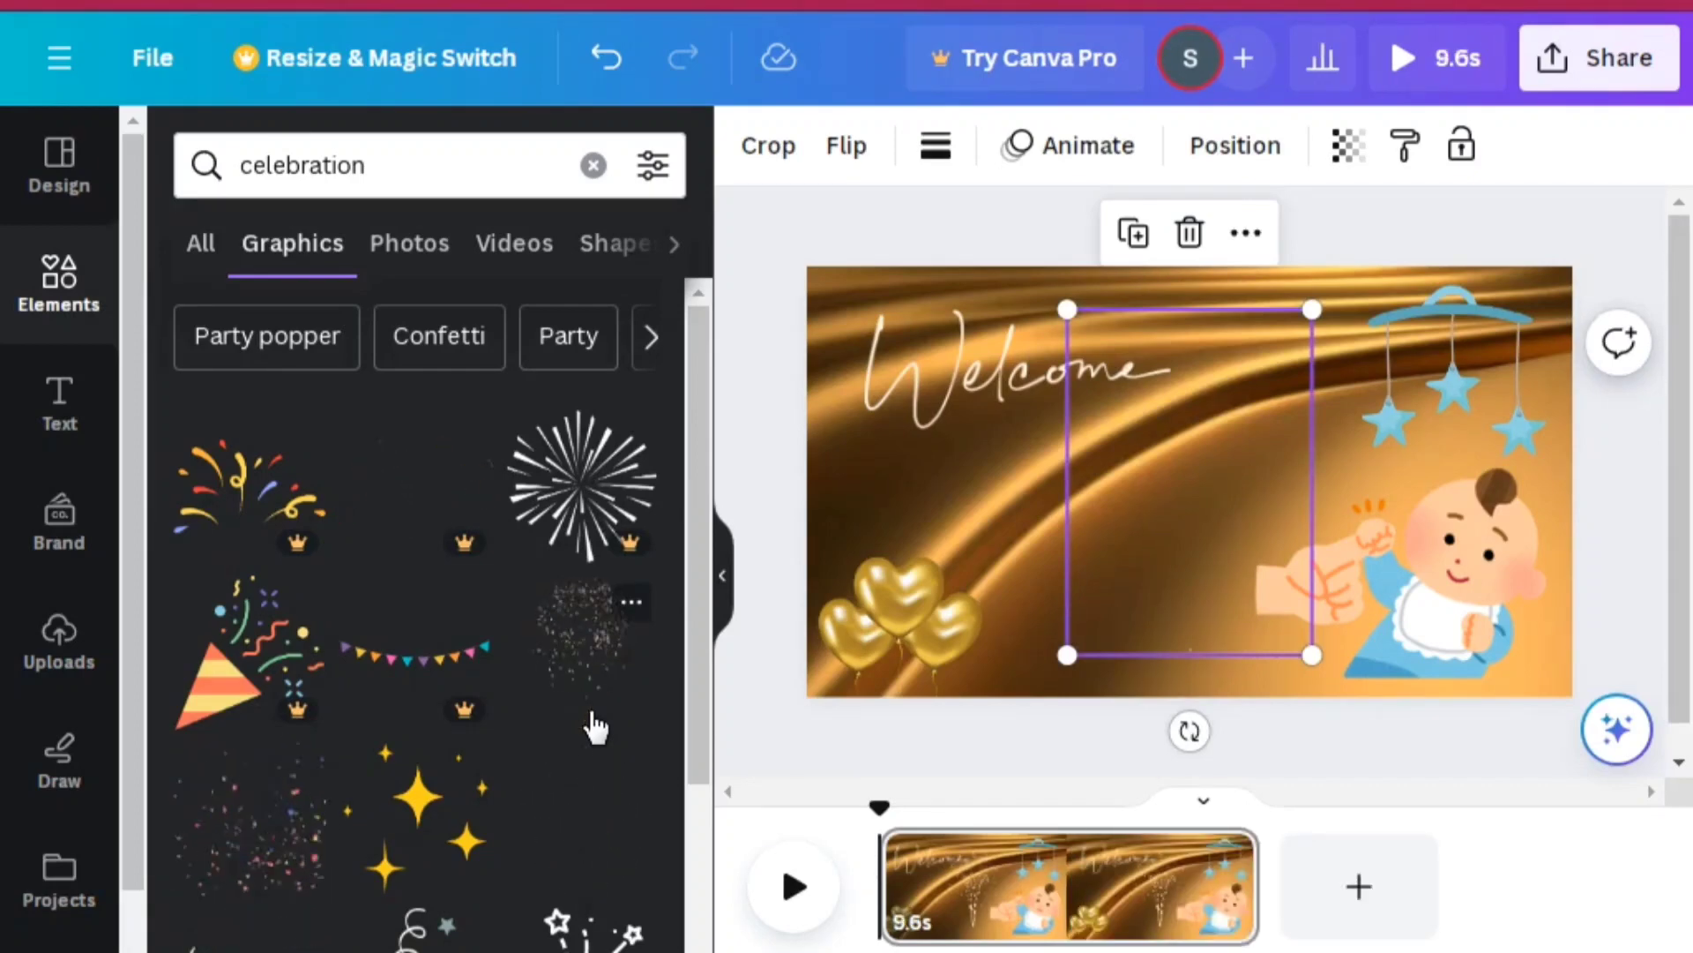
{"action": "left_click_drag", "start_coordinate": [596, 726], "coordinate": [1203, 557]}
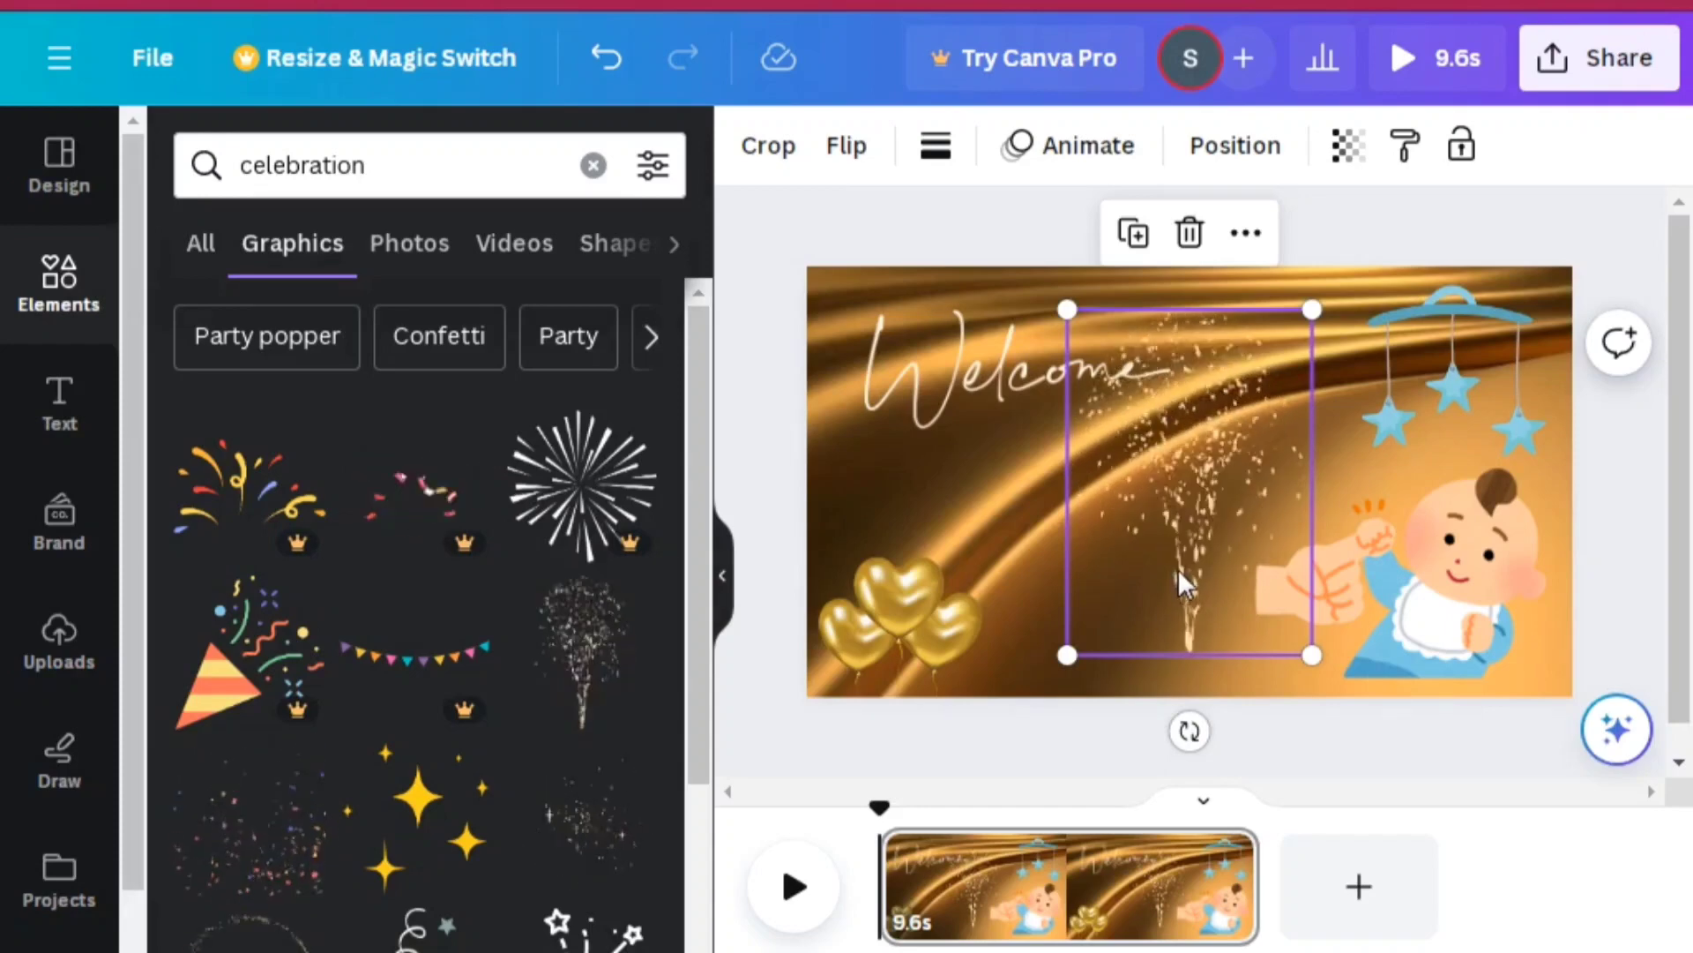
{"action": "left_click", "coordinate": [939, 577]}
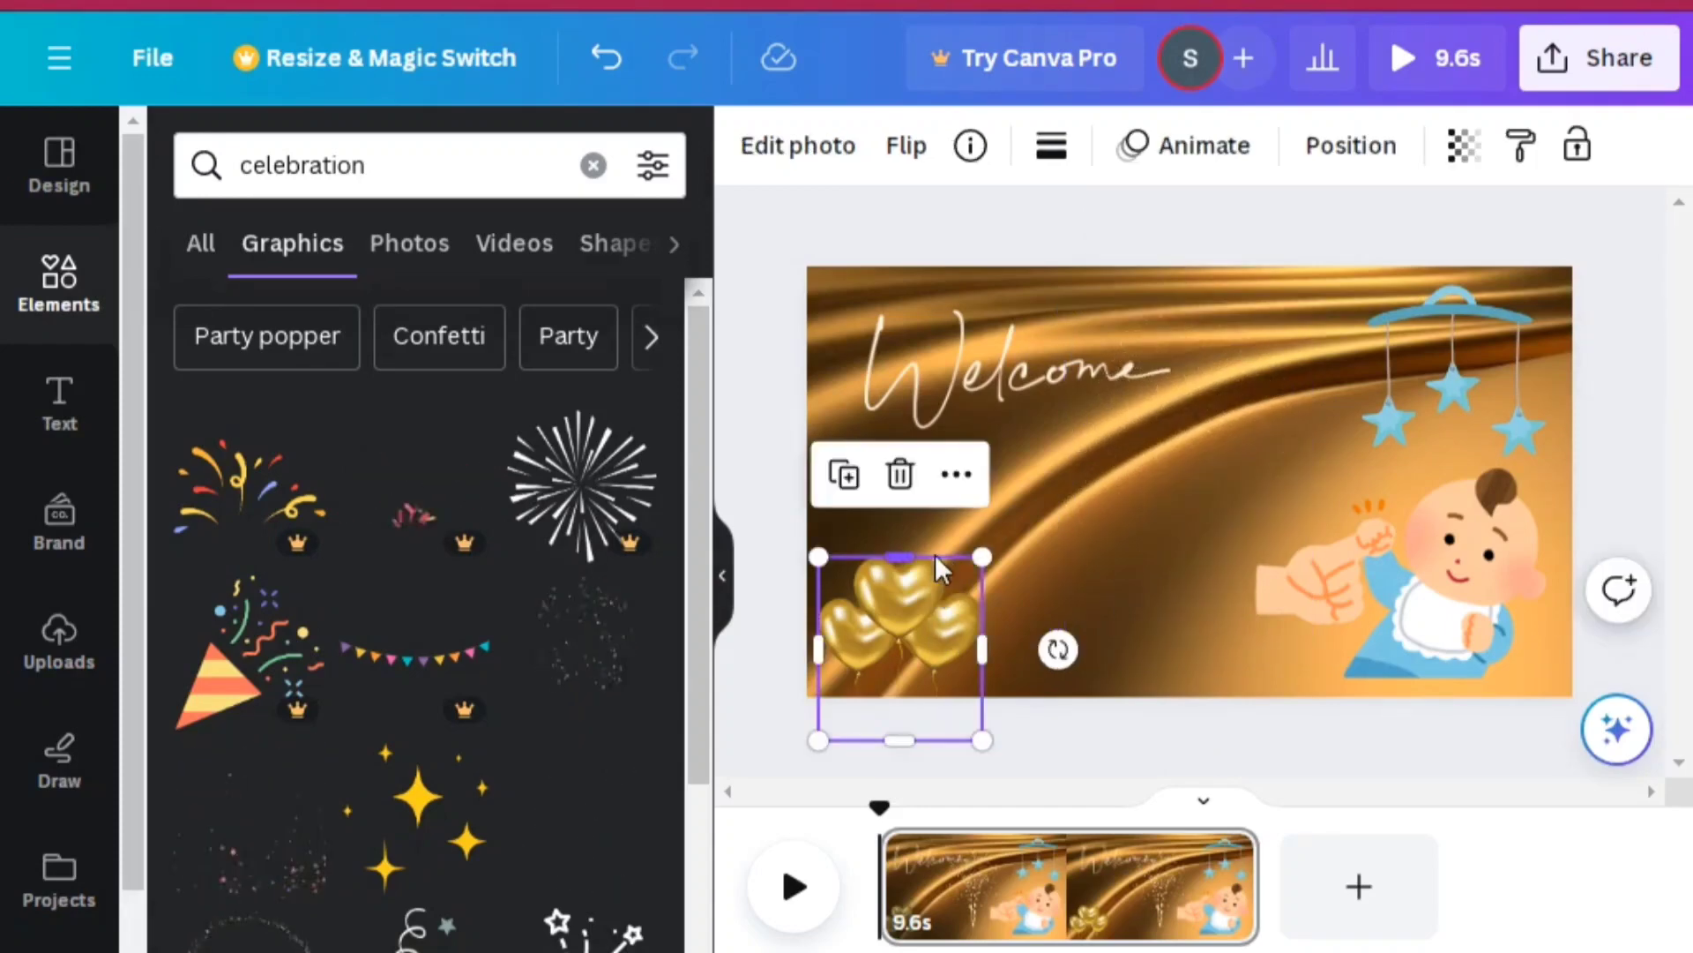
{"action": "left_click", "coordinate": [900, 473]}
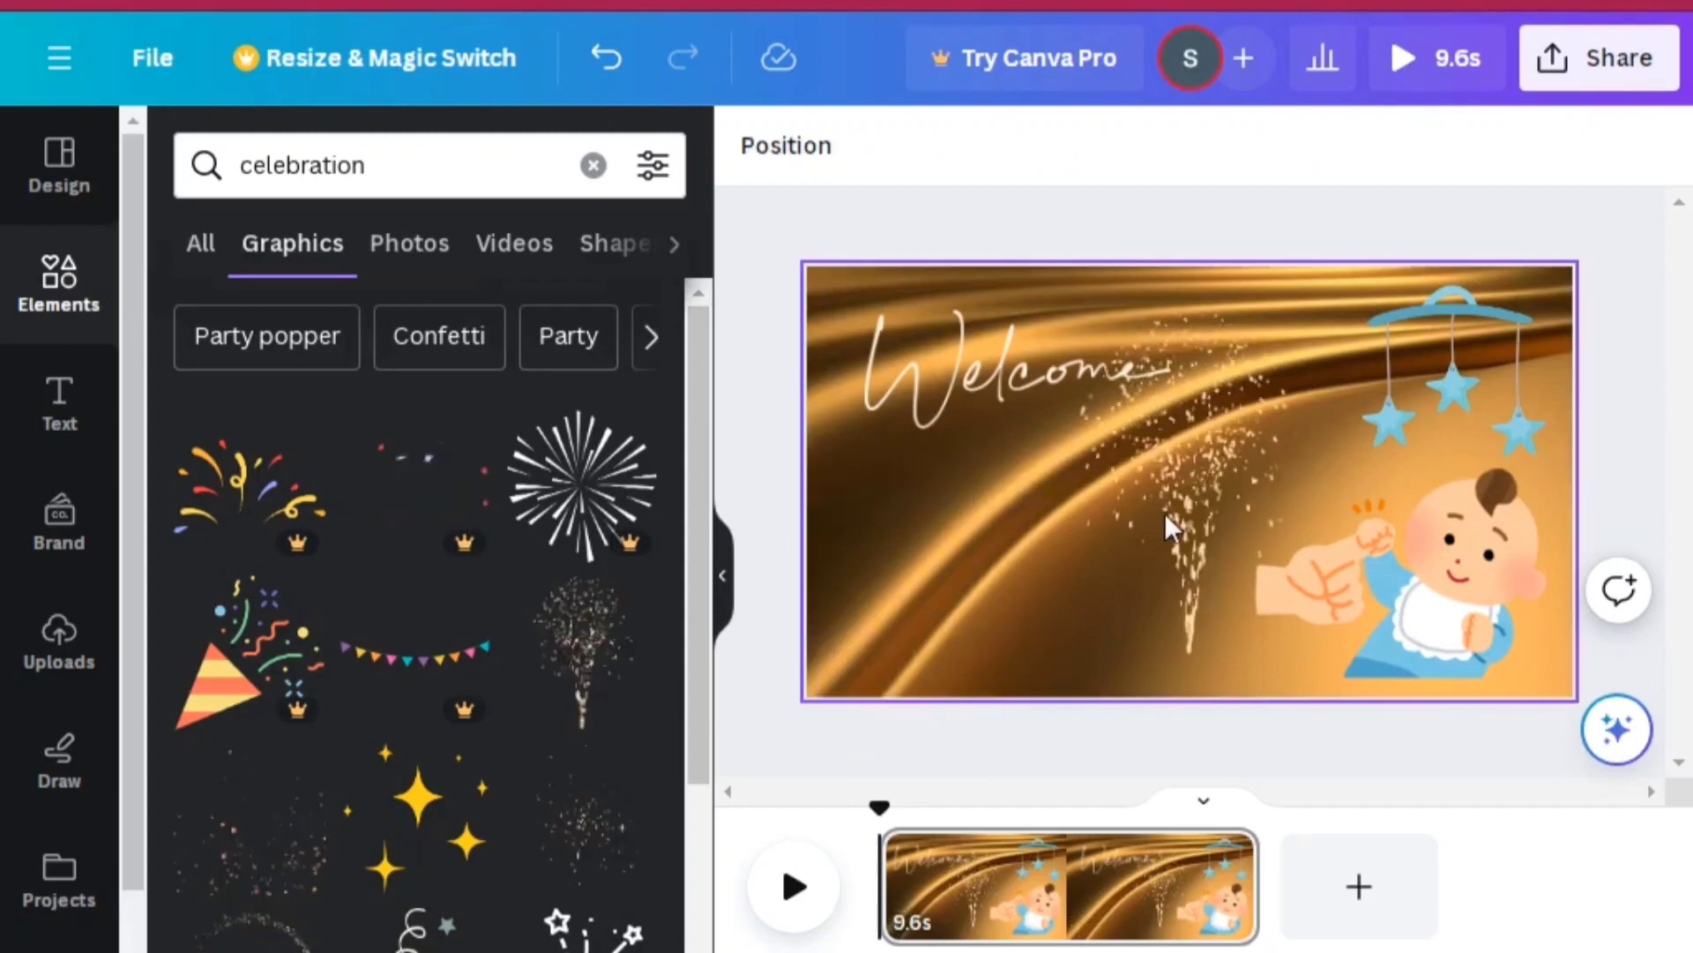
Step: Move the firework fountain to the banner's lower left, duplicate it, and place the copy beside it near the bottom centre
{"action": "left_click", "coordinate": [1188, 526]}
{"action": "left_click_drag", "start_coordinate": [1039, 556], "coordinate": [931, 545]}
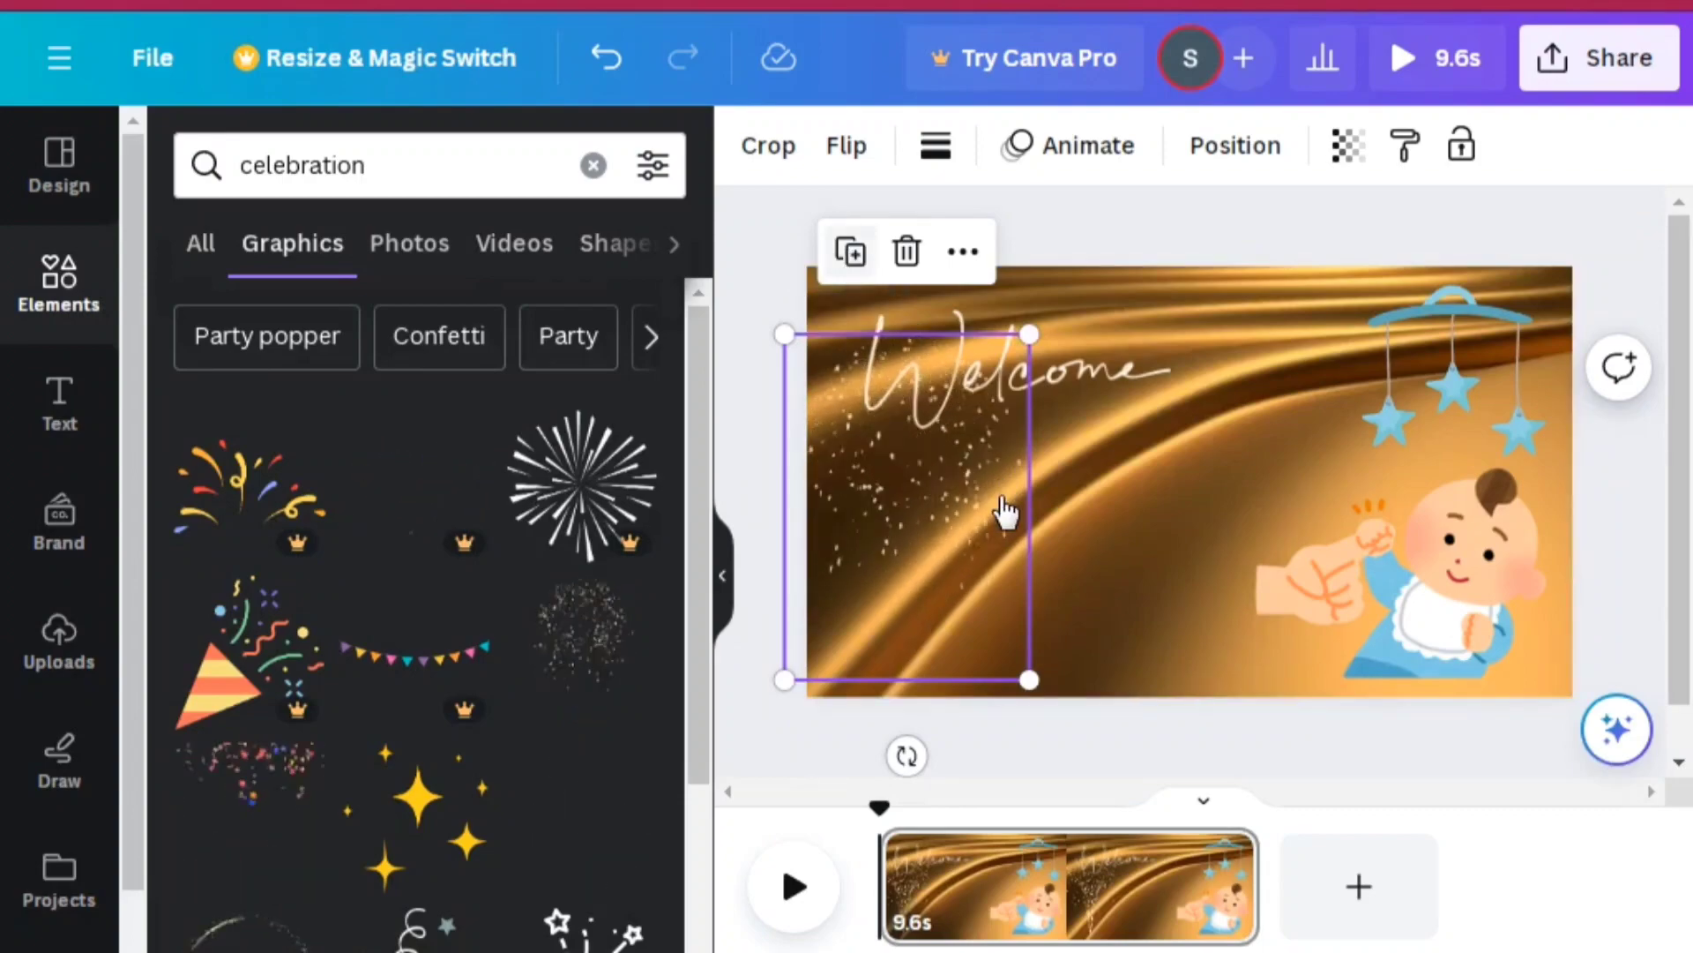
{"action": "left_click_drag", "start_coordinate": [1056, 495], "coordinate": [1219, 507]}
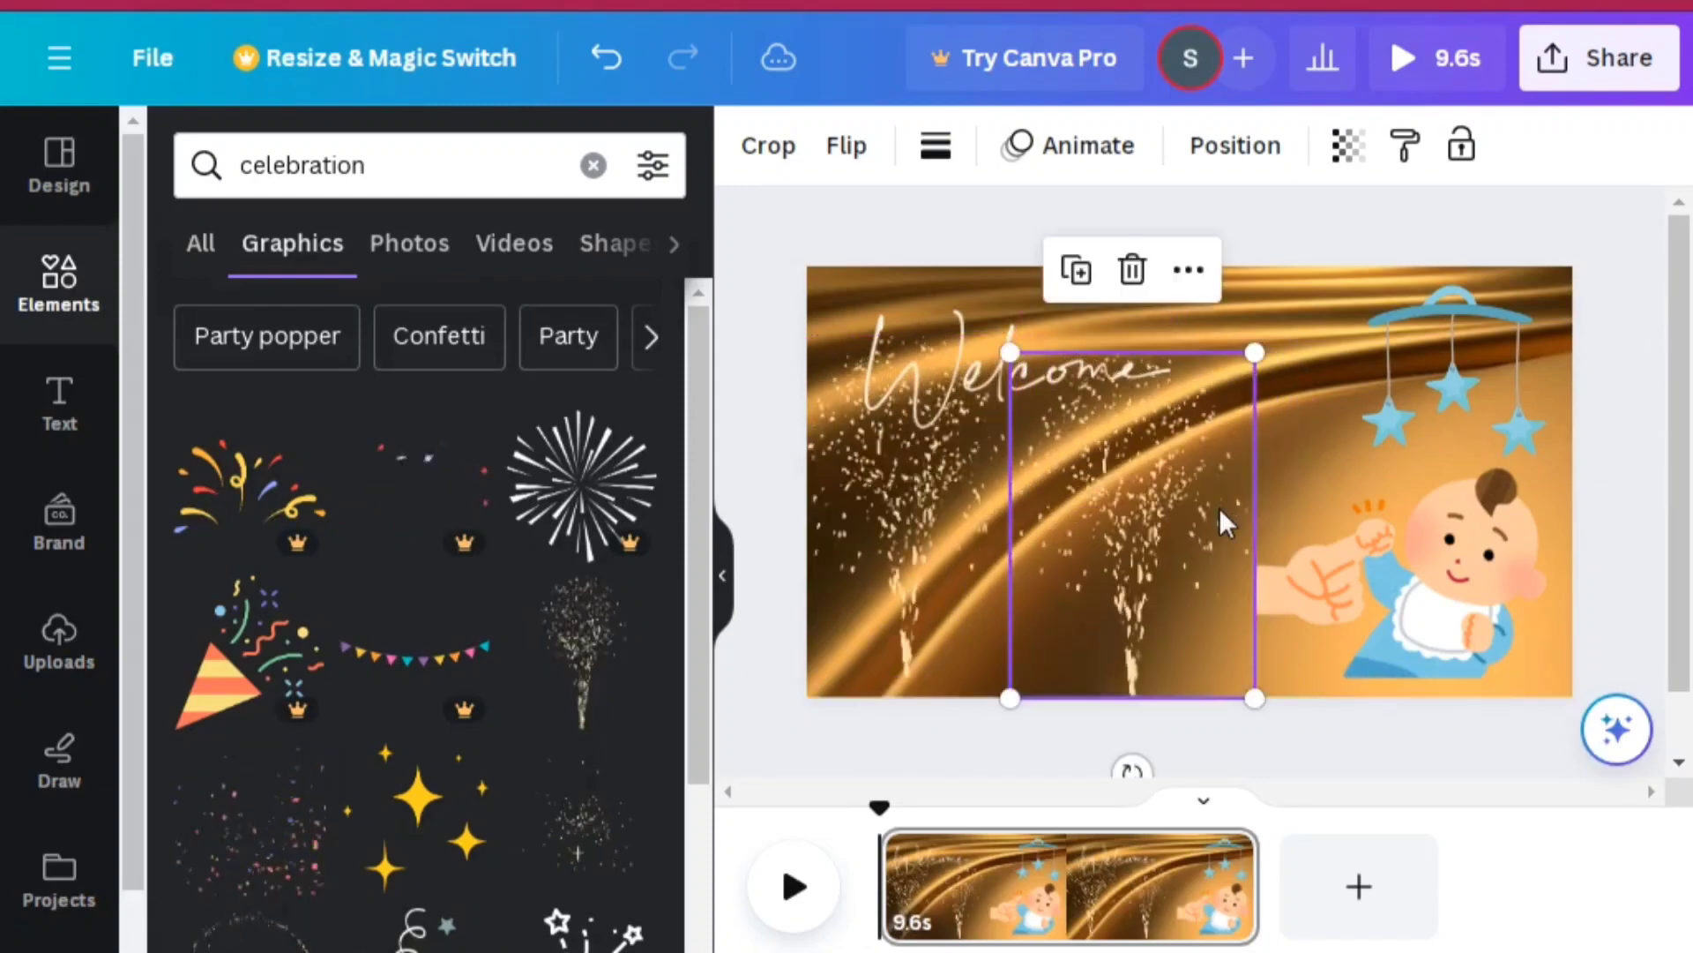
{"action": "left_click", "coordinate": [1605, 512]}
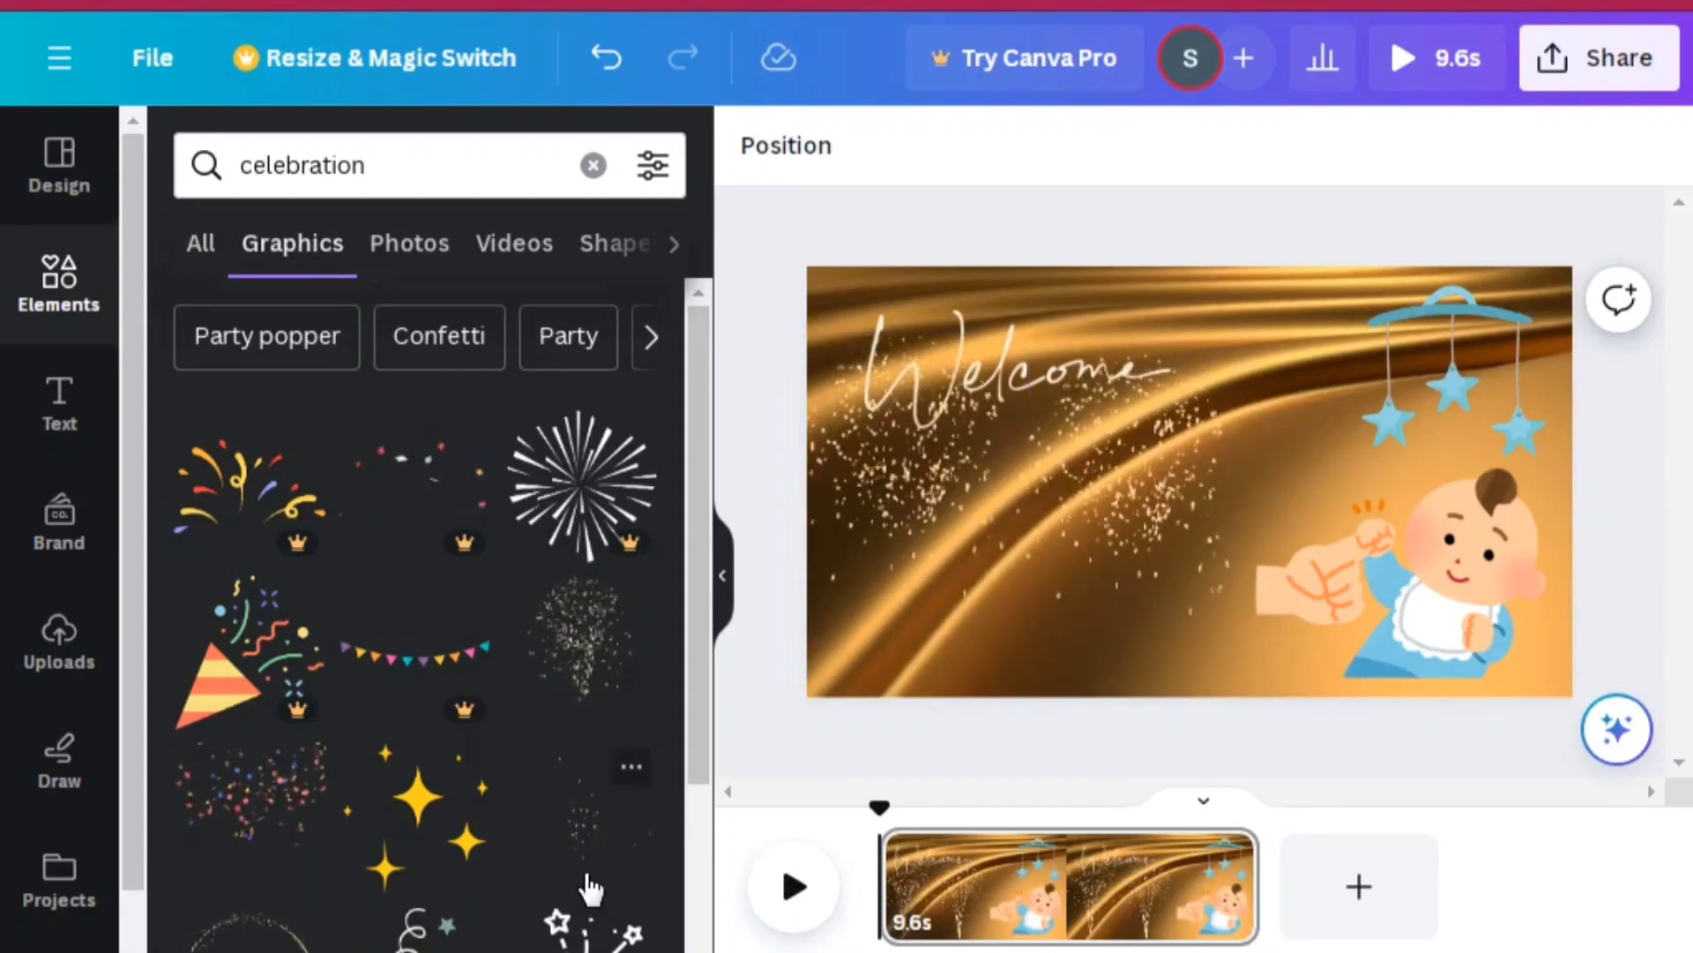
Step: Add the free animated gold glitter circle to the banner and place it around the baby in the lower right corner
{"action": "scroll", "coordinate": [417, 904], "scroll_direction": "down", "scroll_amount": 3}
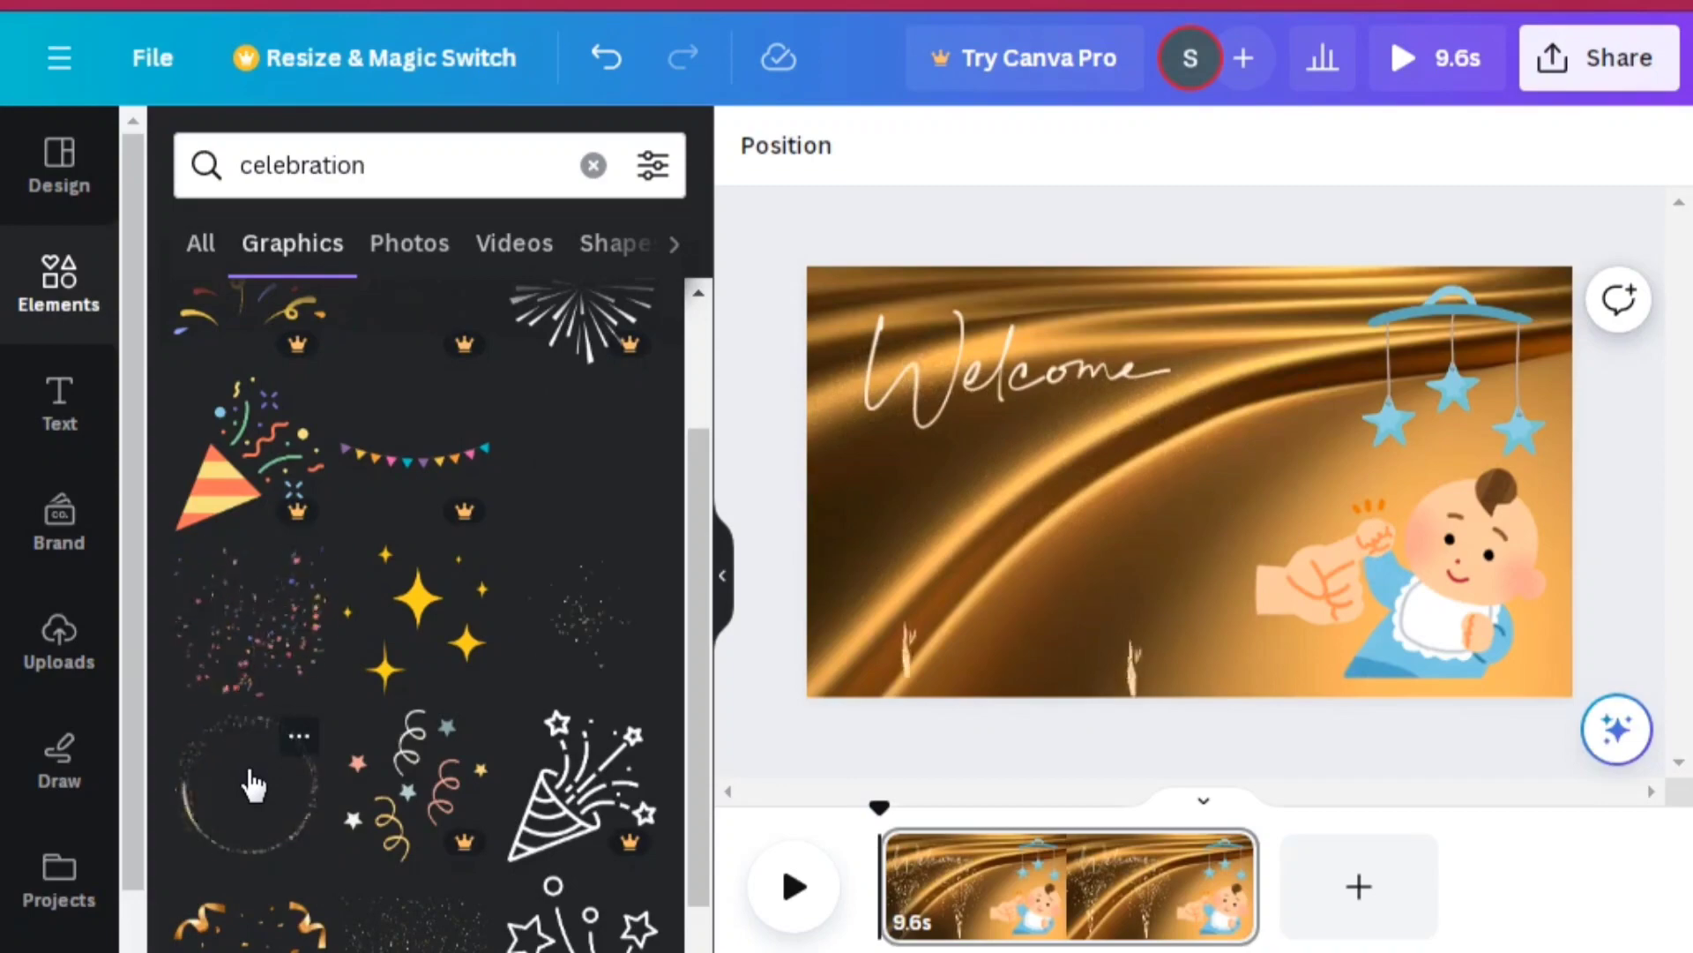
{"action": "left_click", "coordinate": [253, 783]}
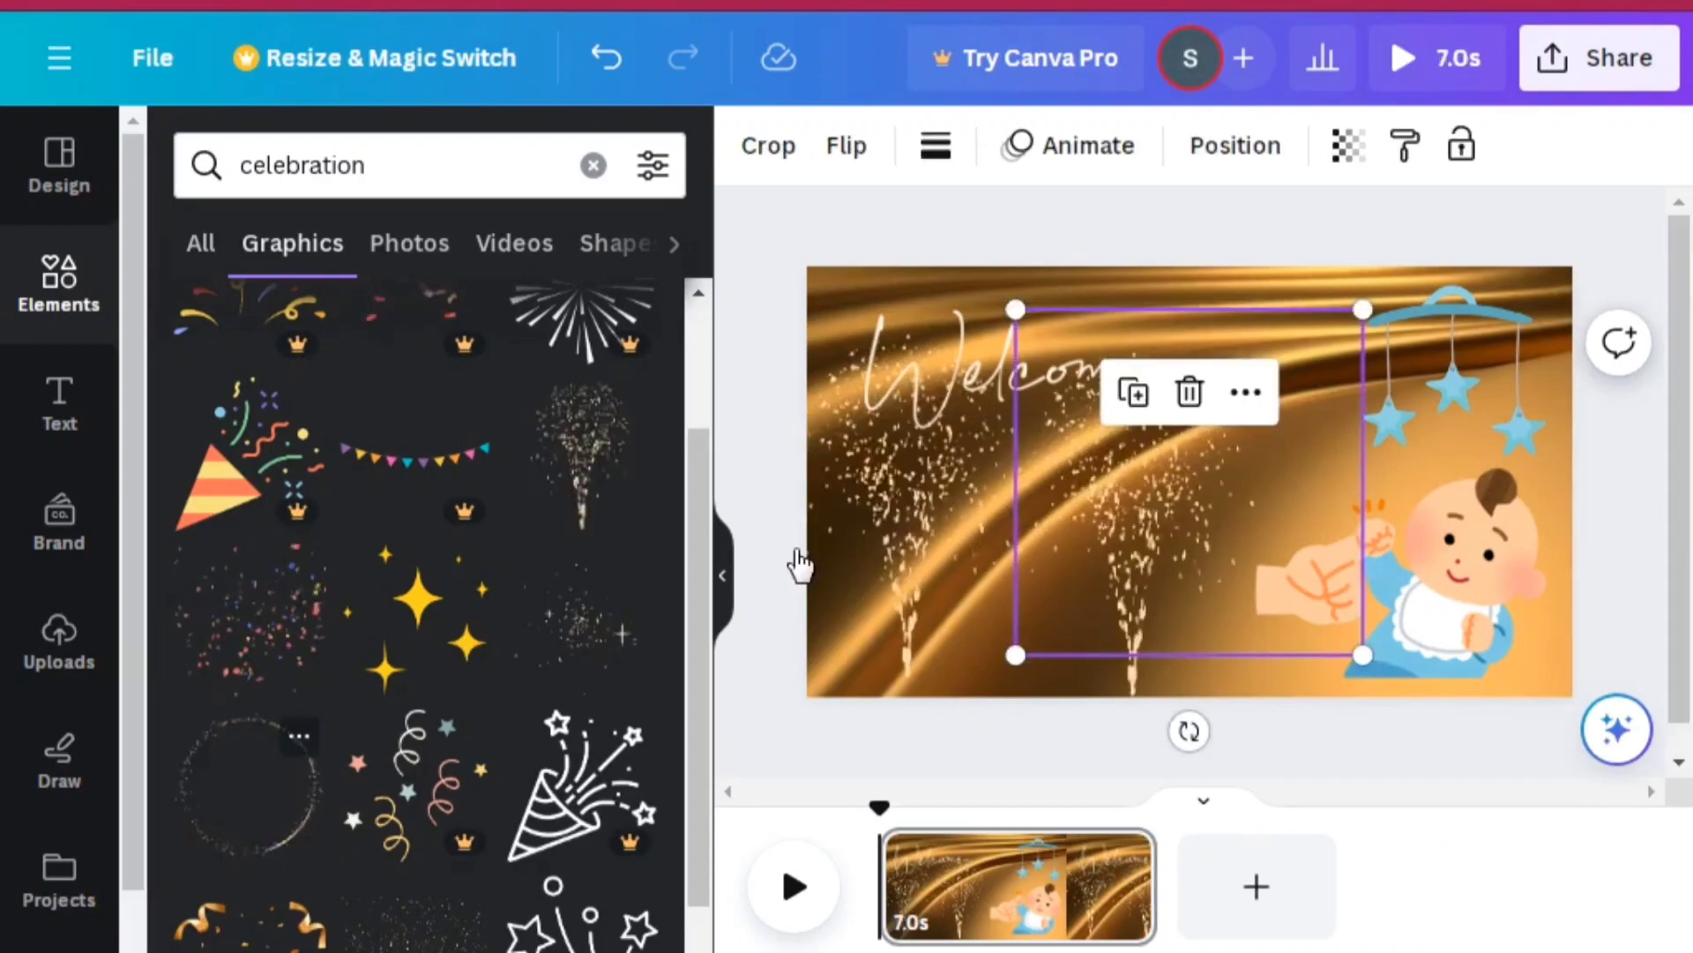
{"action": "left_click", "coordinate": [1335, 526]}
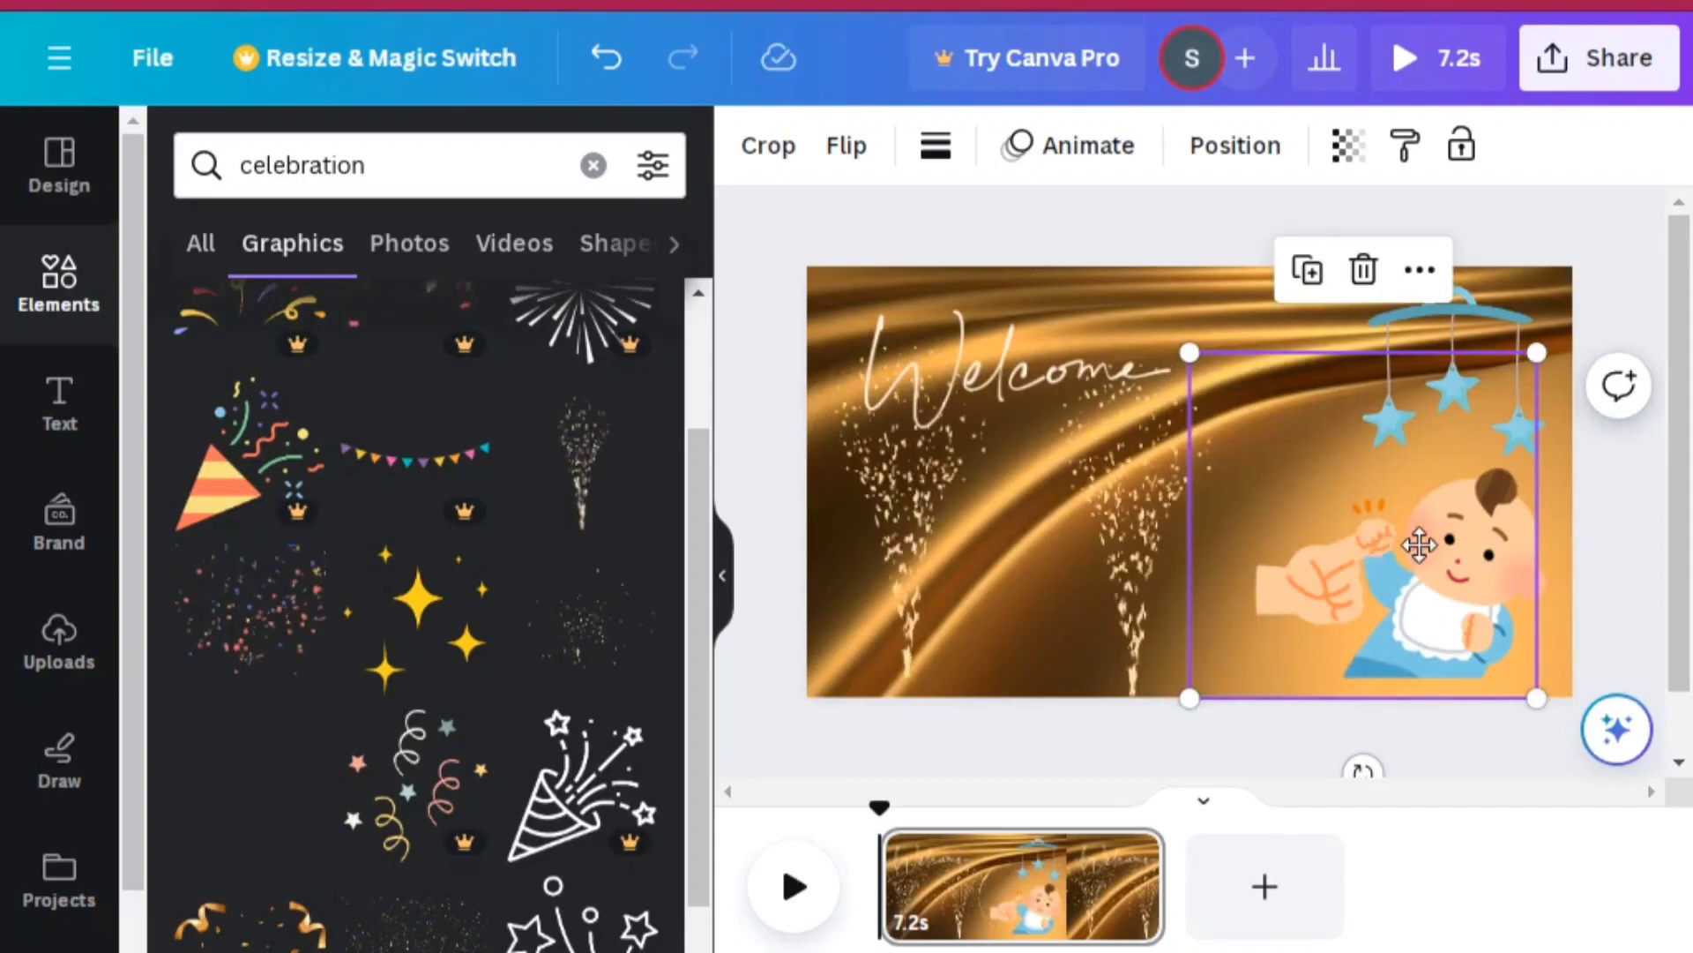
{"action": "left_click_drag", "start_coordinate": [1381, 542], "coordinate": [1444, 609]}
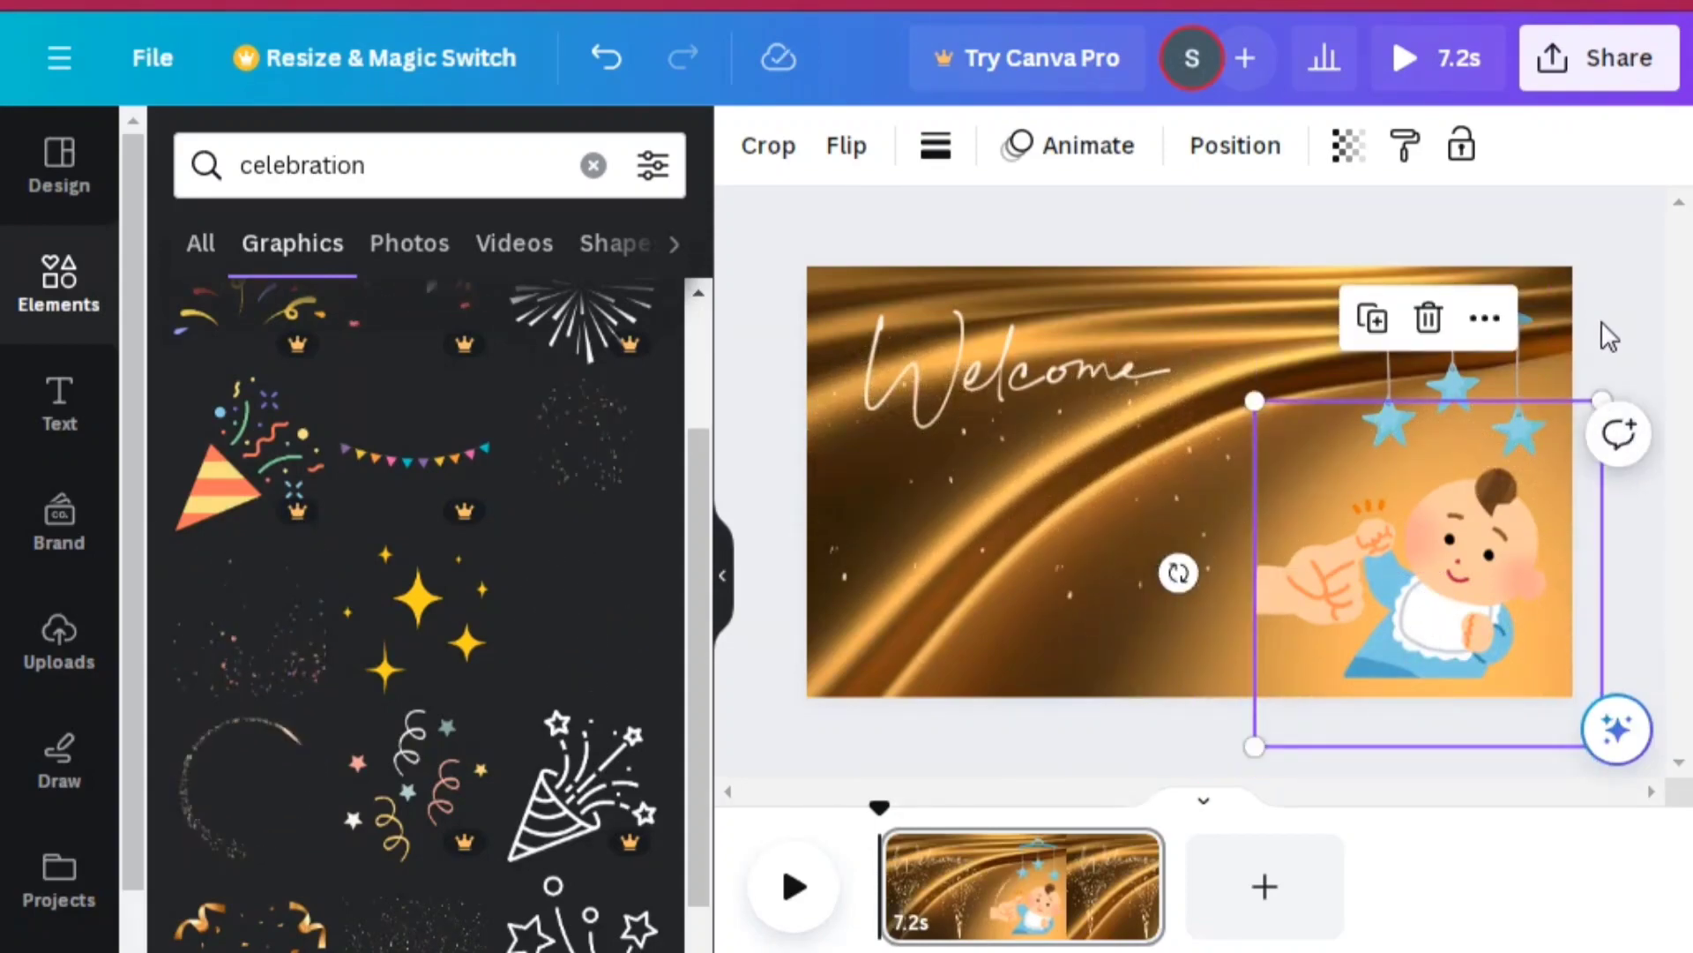
{"action": "left_click", "coordinate": [1600, 320]}
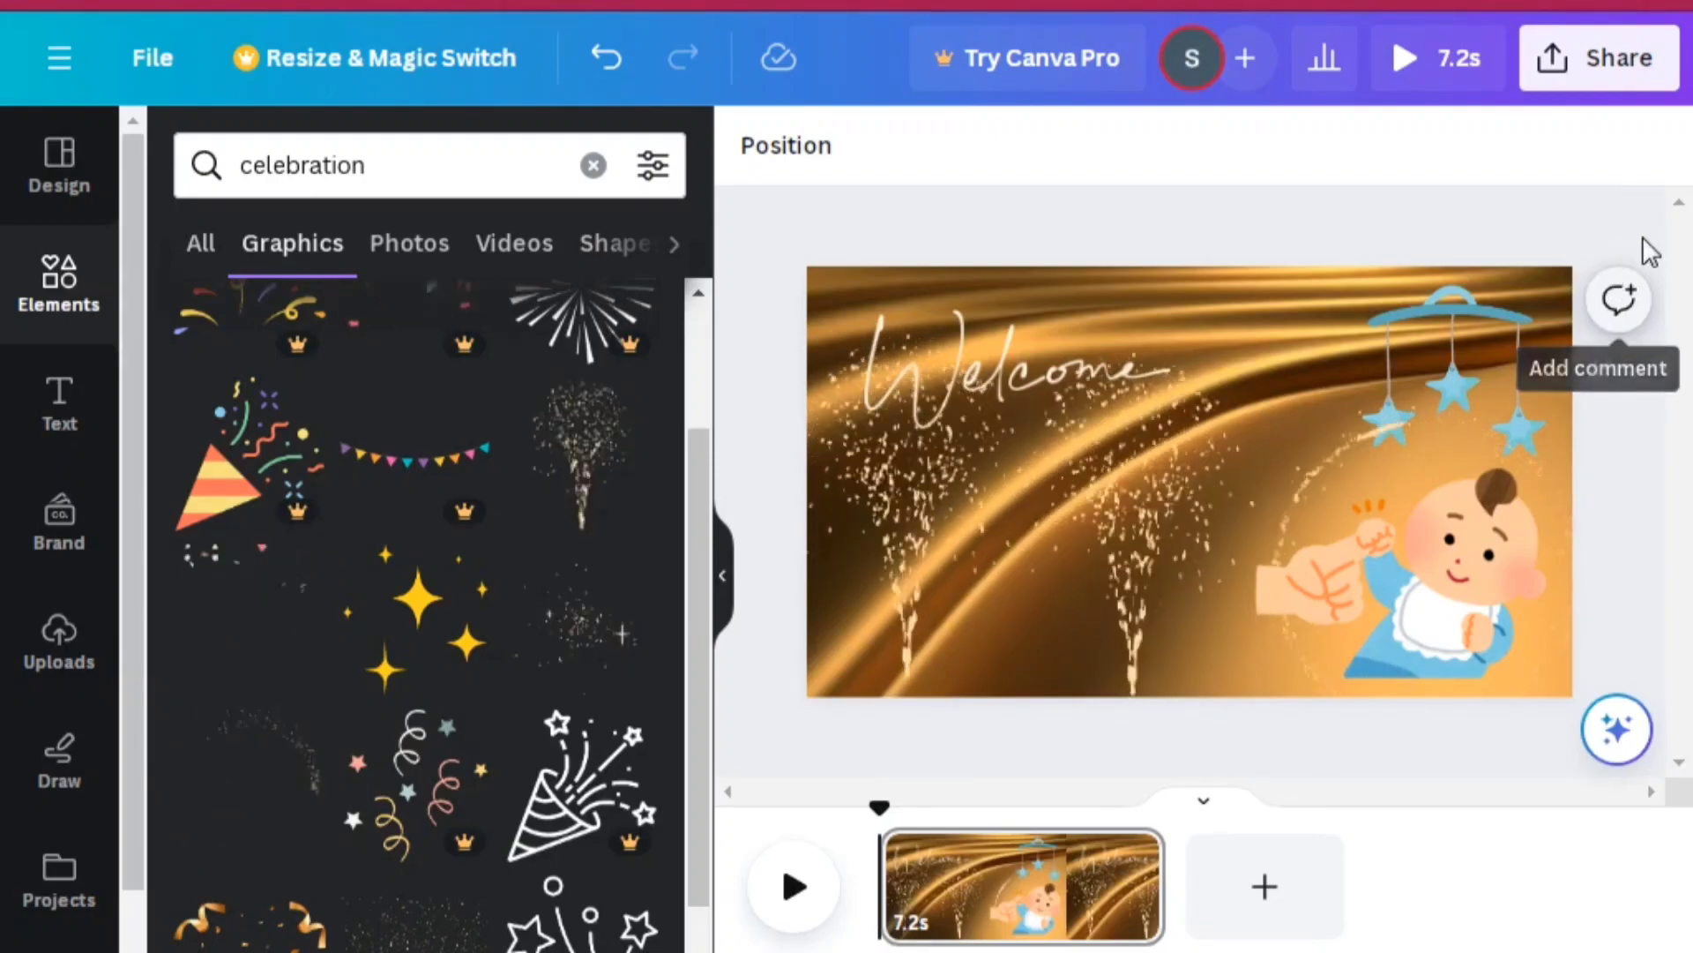
Step: Download the finished gold banner as an MP4 video in 1080p (HD) quality
{"action": "left_click", "coordinate": [1619, 70]}
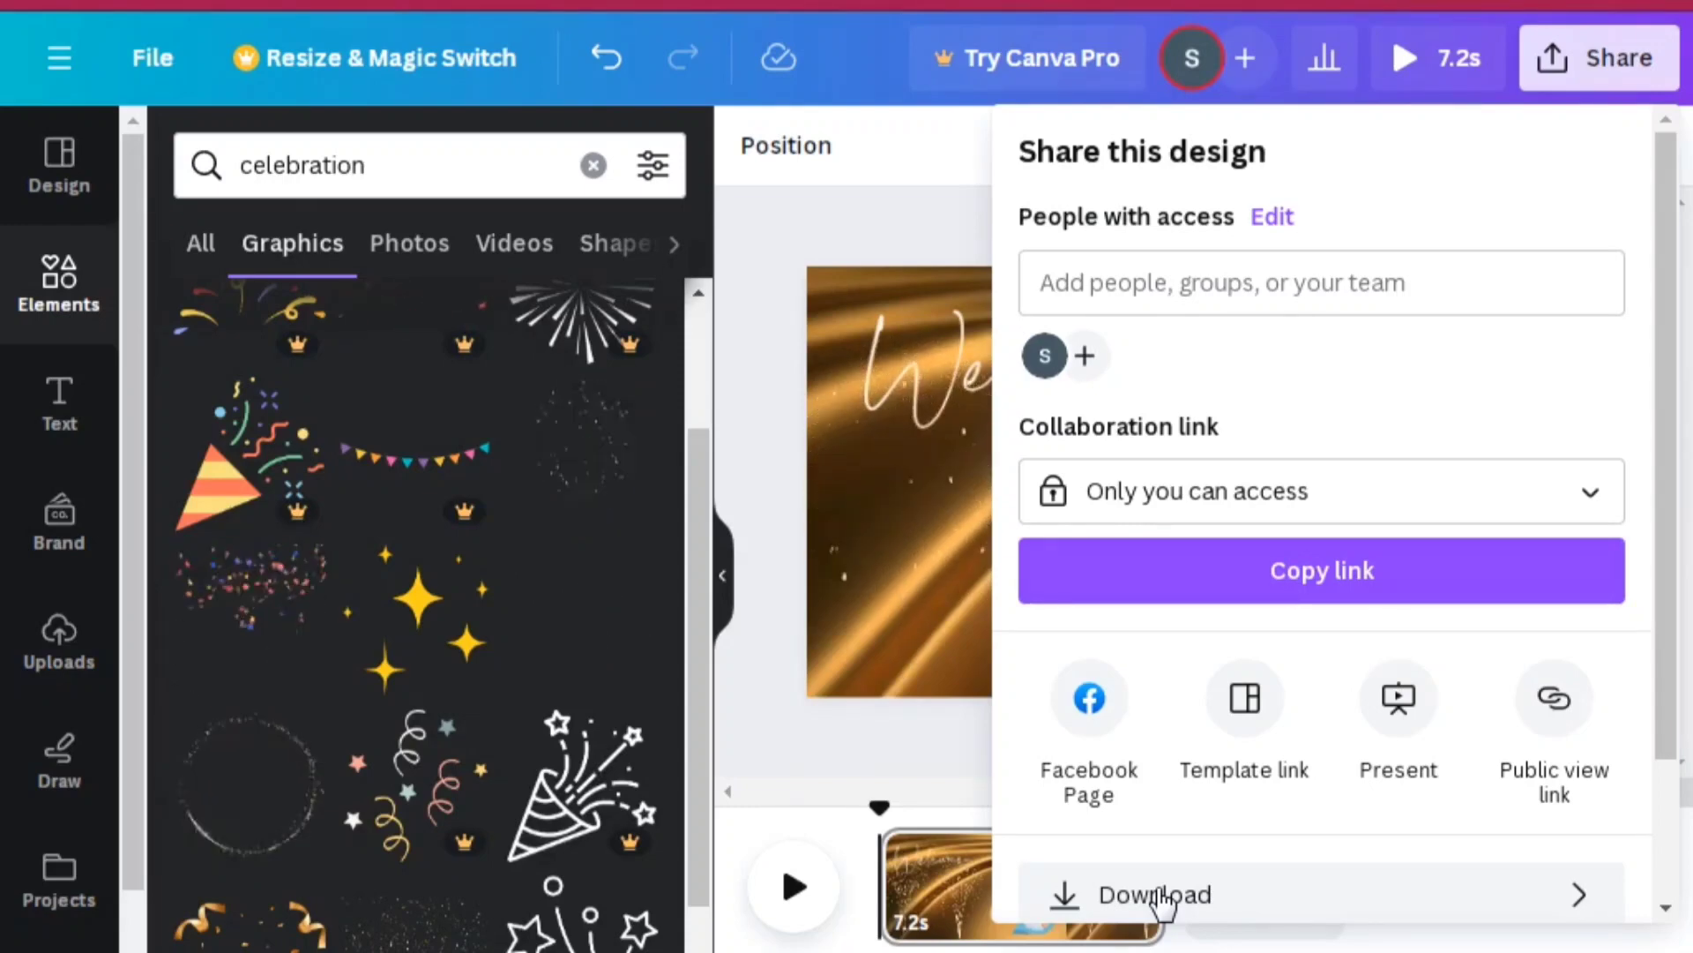
{"action": "left_click", "coordinate": [1162, 901]}
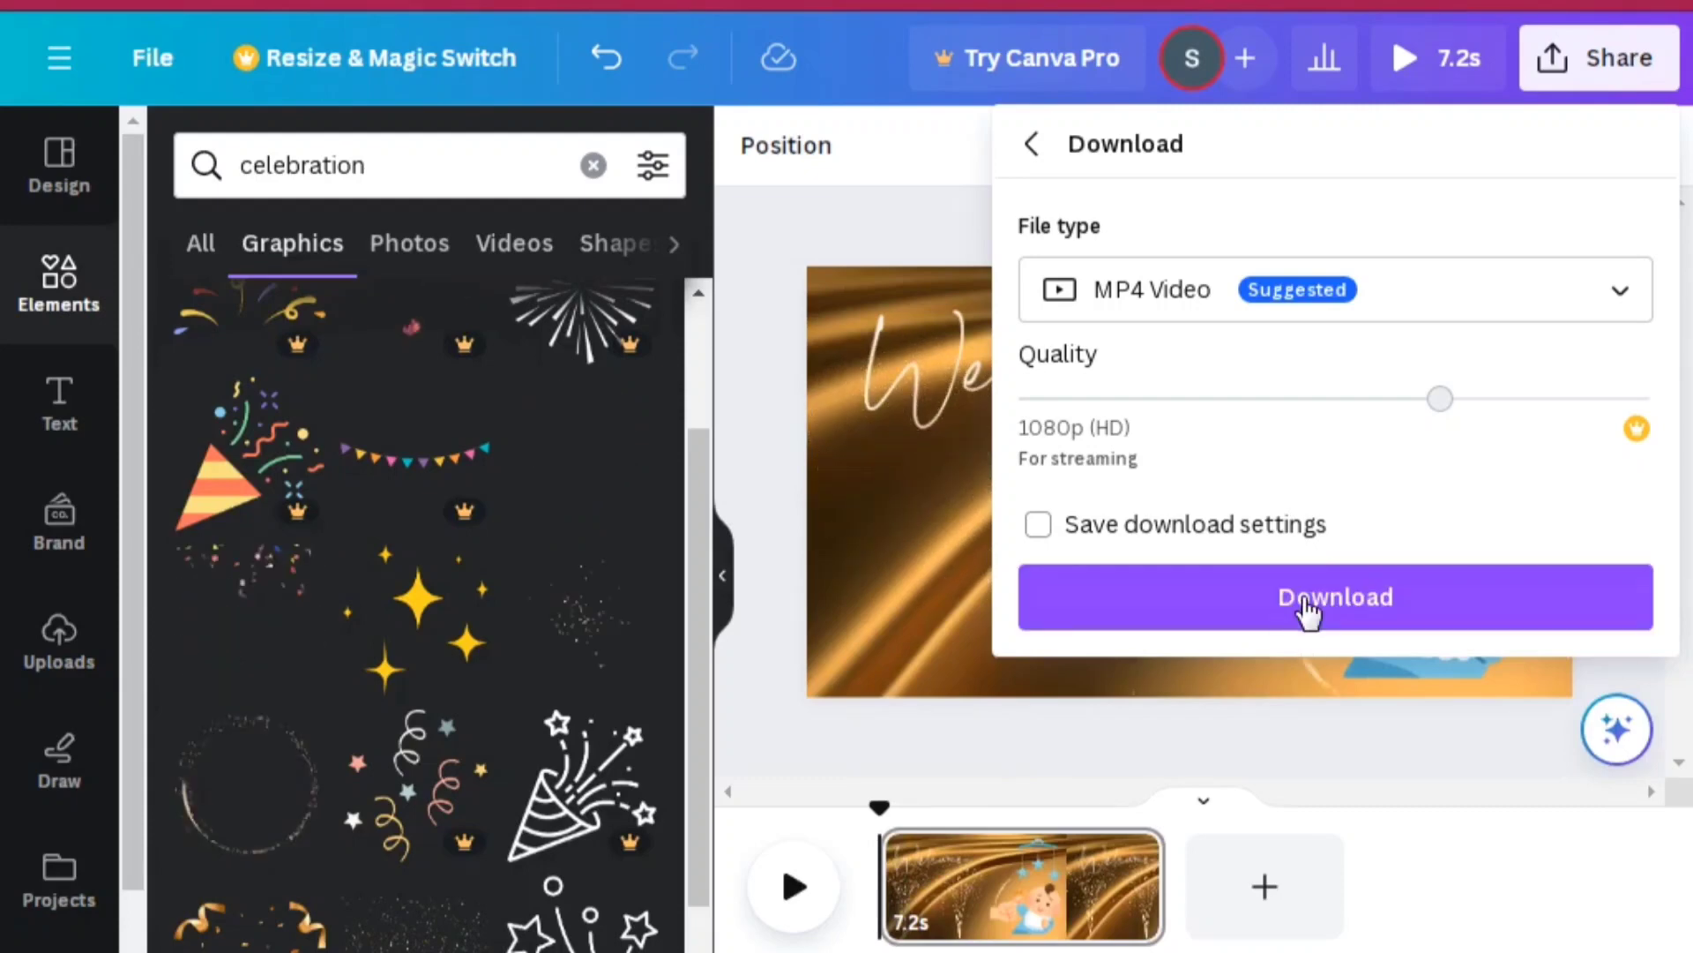
{"action": "left_click", "coordinate": [1308, 609]}
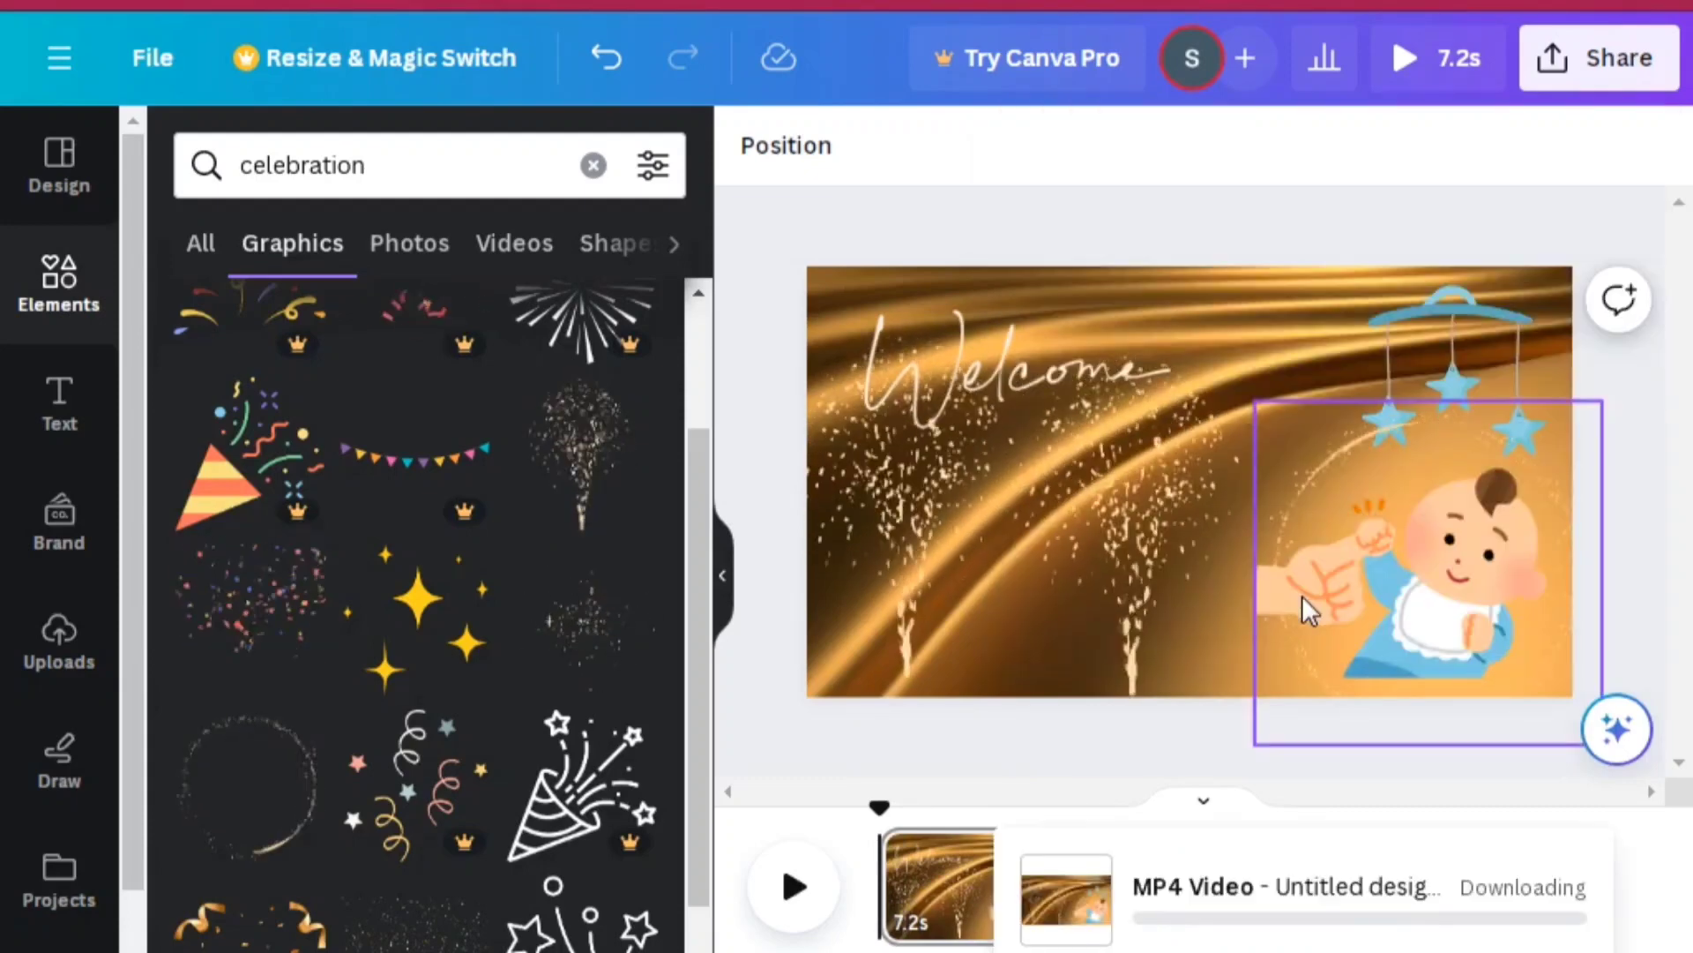